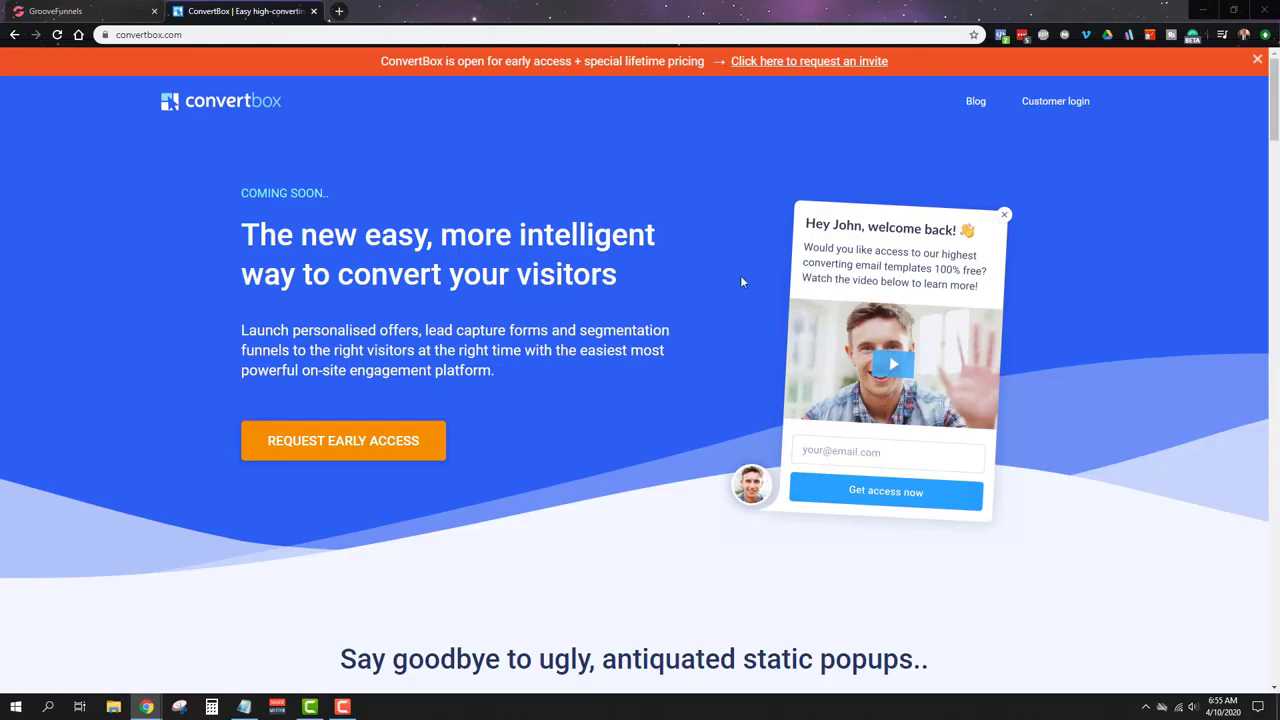
Step: Scroll through convertbox.com to review the popup product's features
{"action": "scroll", "coordinate": [740, 275], "scroll_direction": "down", "scroll_amount": 1}
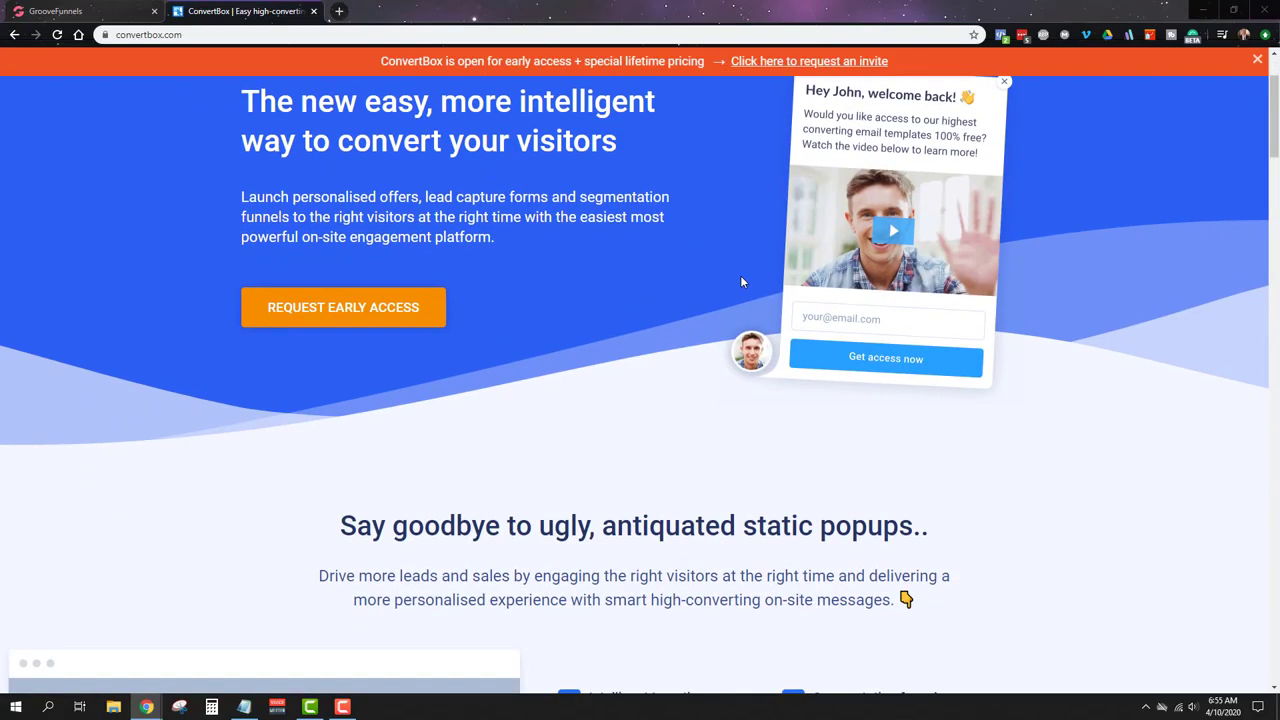
{"action": "scroll", "coordinate": [741, 281], "scroll_direction": "down", "scroll_amount": 1}
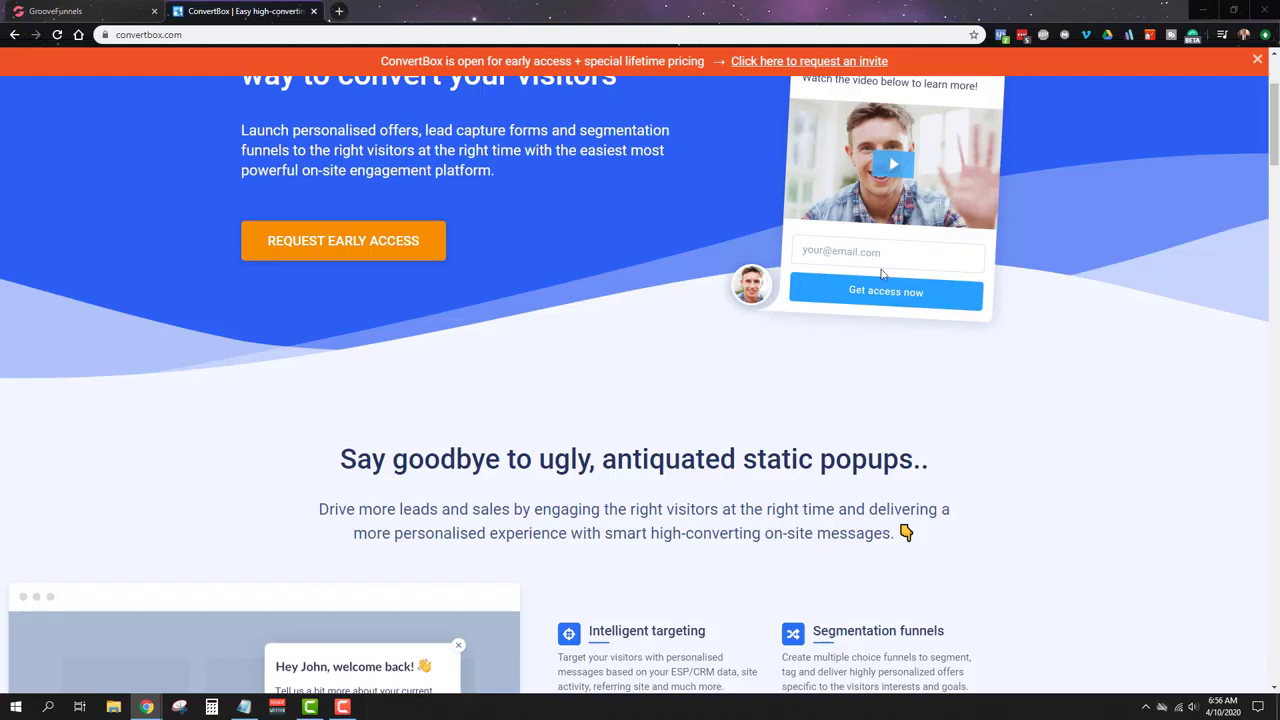
{"action": "scroll", "coordinate": [943, 283], "scroll_direction": "down", "scroll_amount": 2}
{"action": "scroll", "coordinate": [940, 285], "scroll_direction": "down", "scroll_amount": 3}
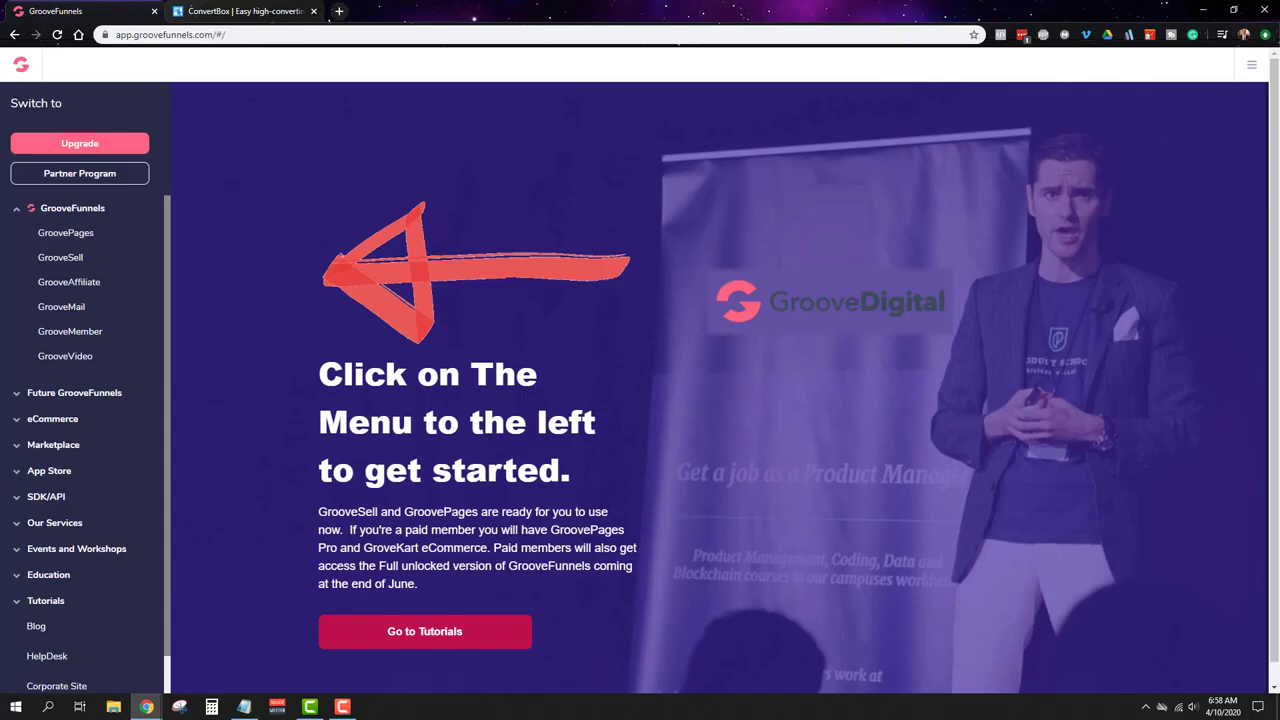
Step: Go to GroovePages My Sites and start a new site
{"action": "left_click", "coordinate": [76, 233]}
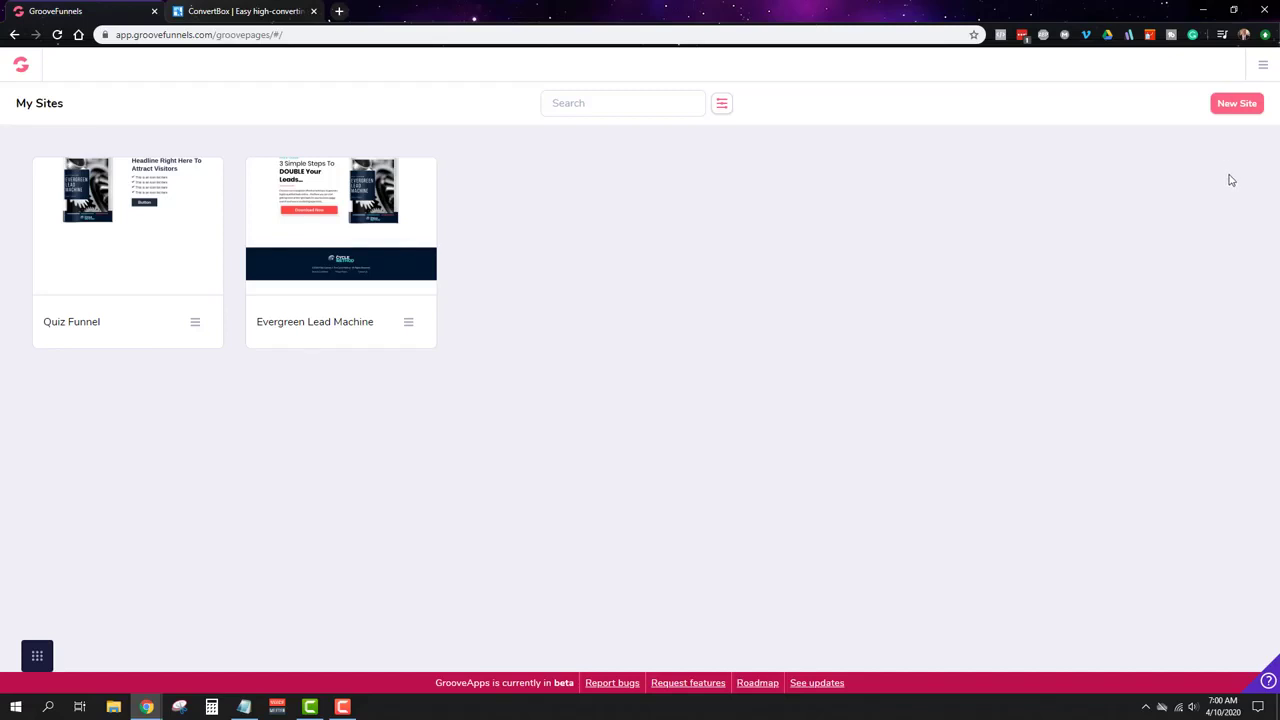
{"action": "left_click", "coordinate": [1240, 105]}
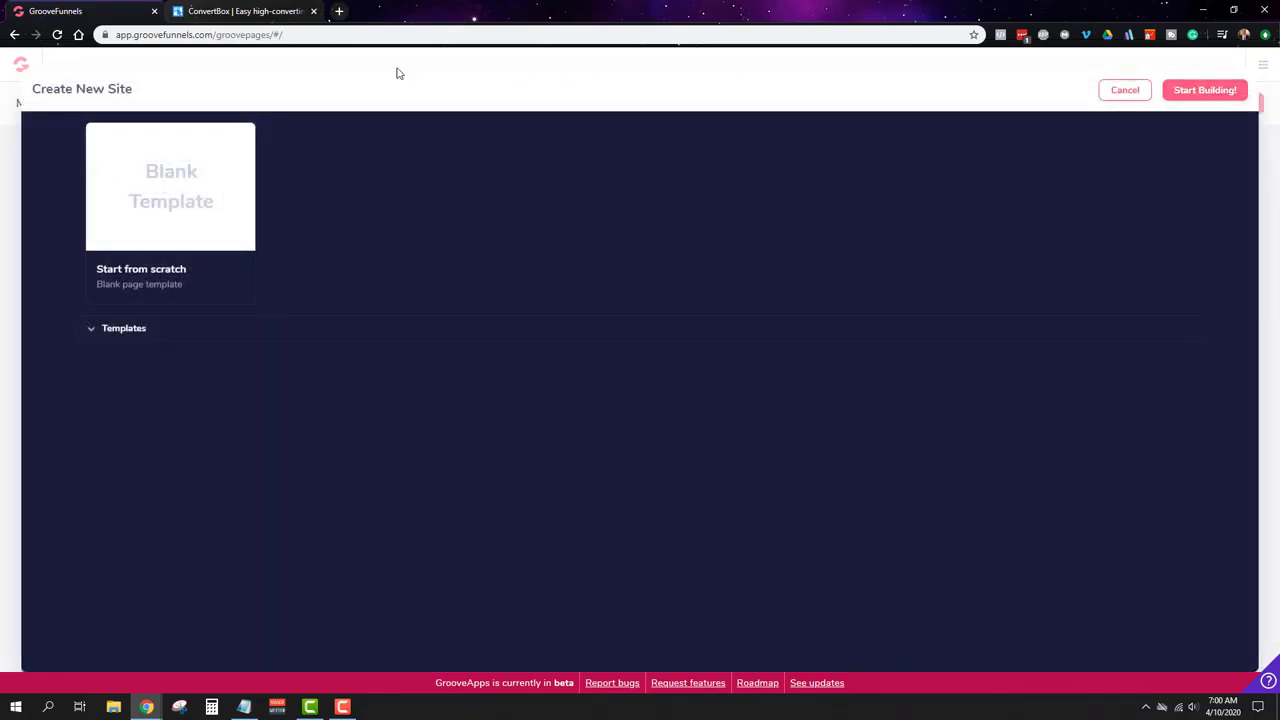
Step: Browse the Templates list, then start the site from the Blank Template
{"action": "left_click", "coordinate": [130, 334]}
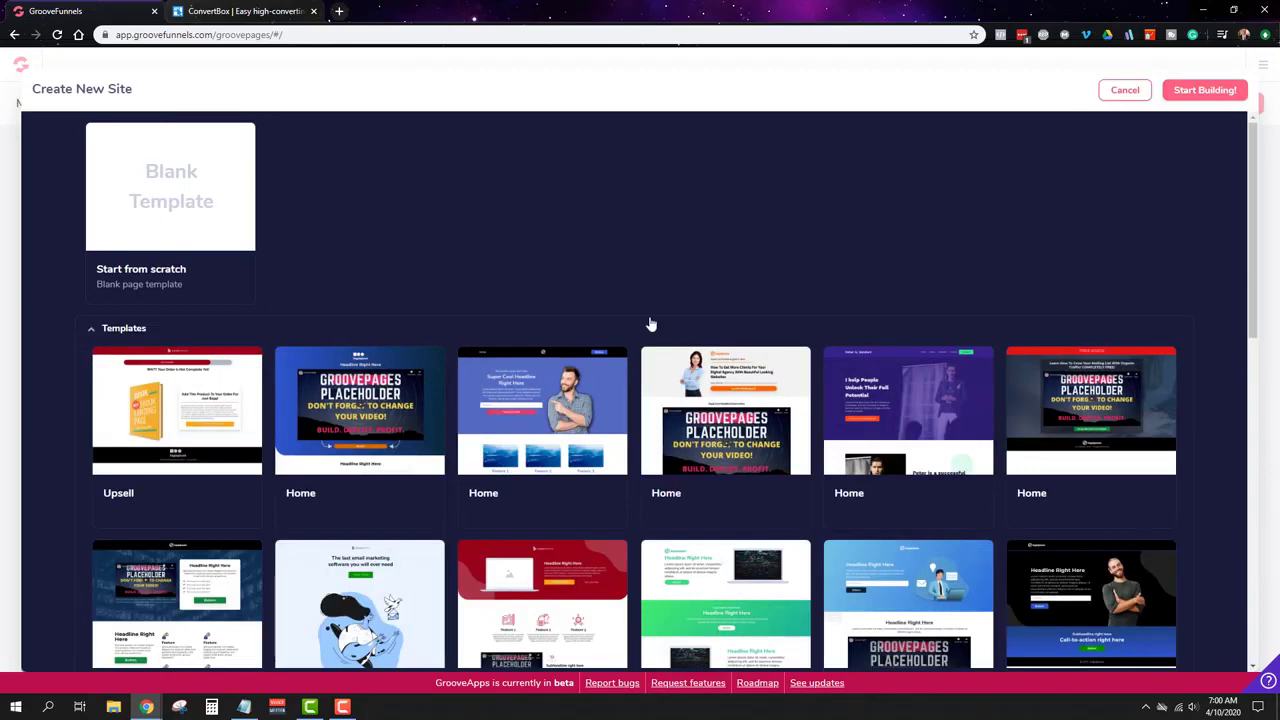
{"action": "scroll", "coordinate": [650, 324], "scroll_direction": "down", "scroll_amount": 3}
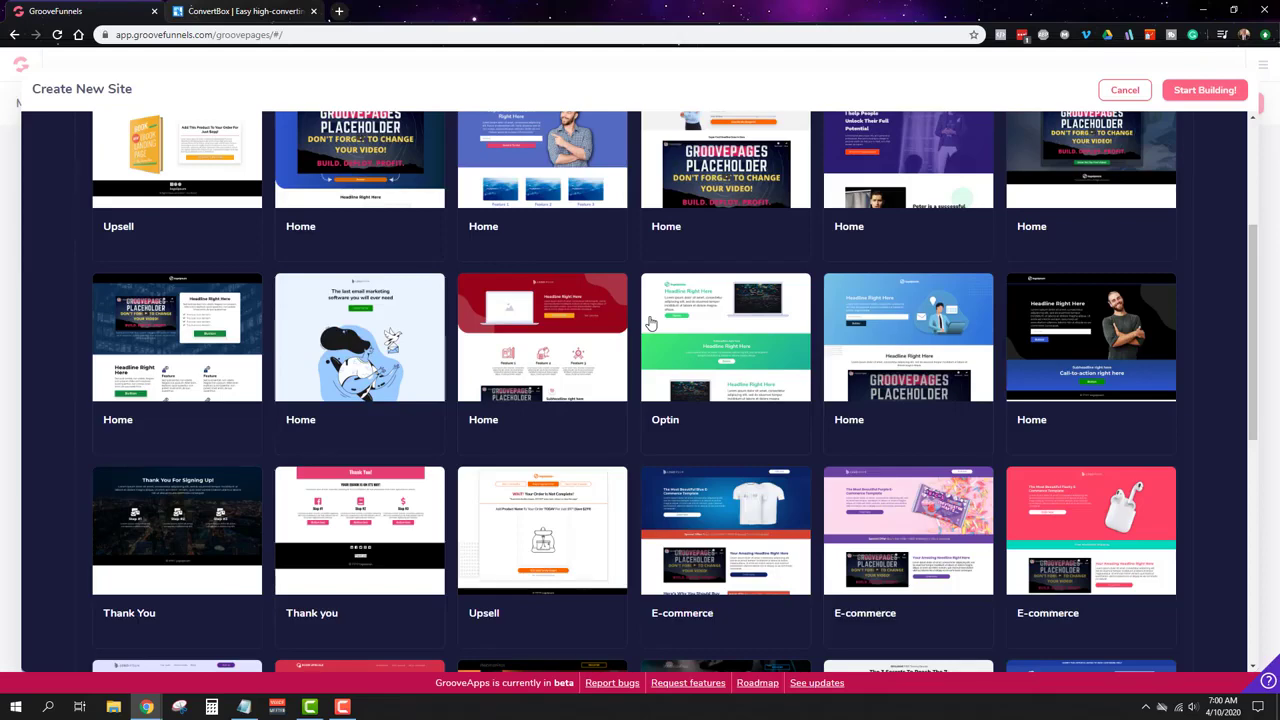
{"action": "scroll", "coordinate": [648, 323], "scroll_direction": "up", "scroll_amount": 3}
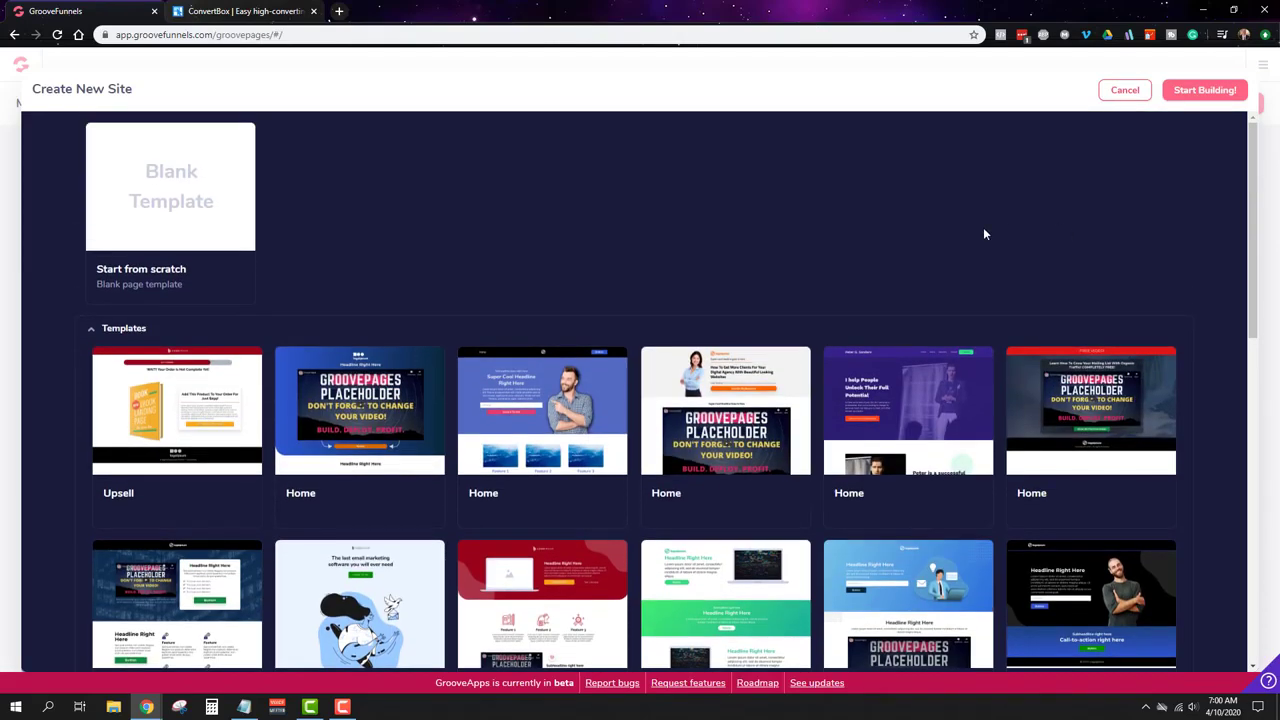
{"action": "scroll", "coordinate": [950, 288], "scroll_direction": "down", "scroll_amount": 1}
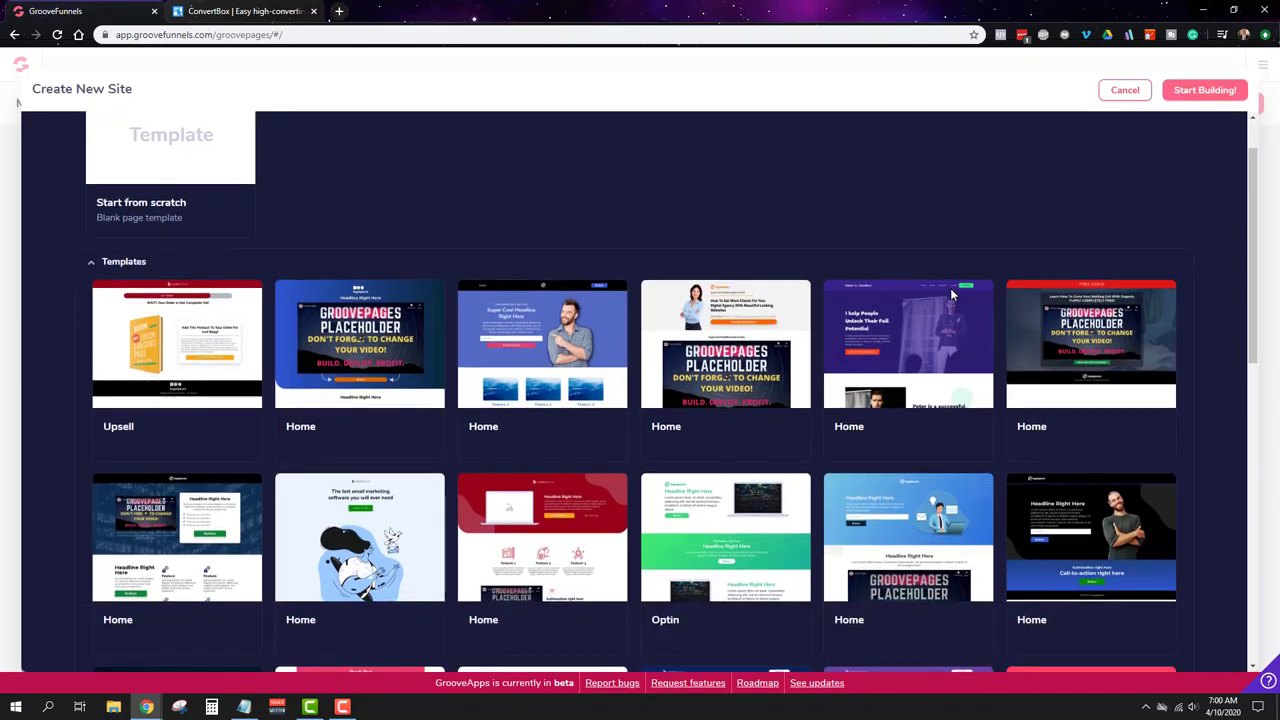
{"action": "scroll", "coordinate": [952, 292], "scroll_direction": "down", "scroll_amount": 2}
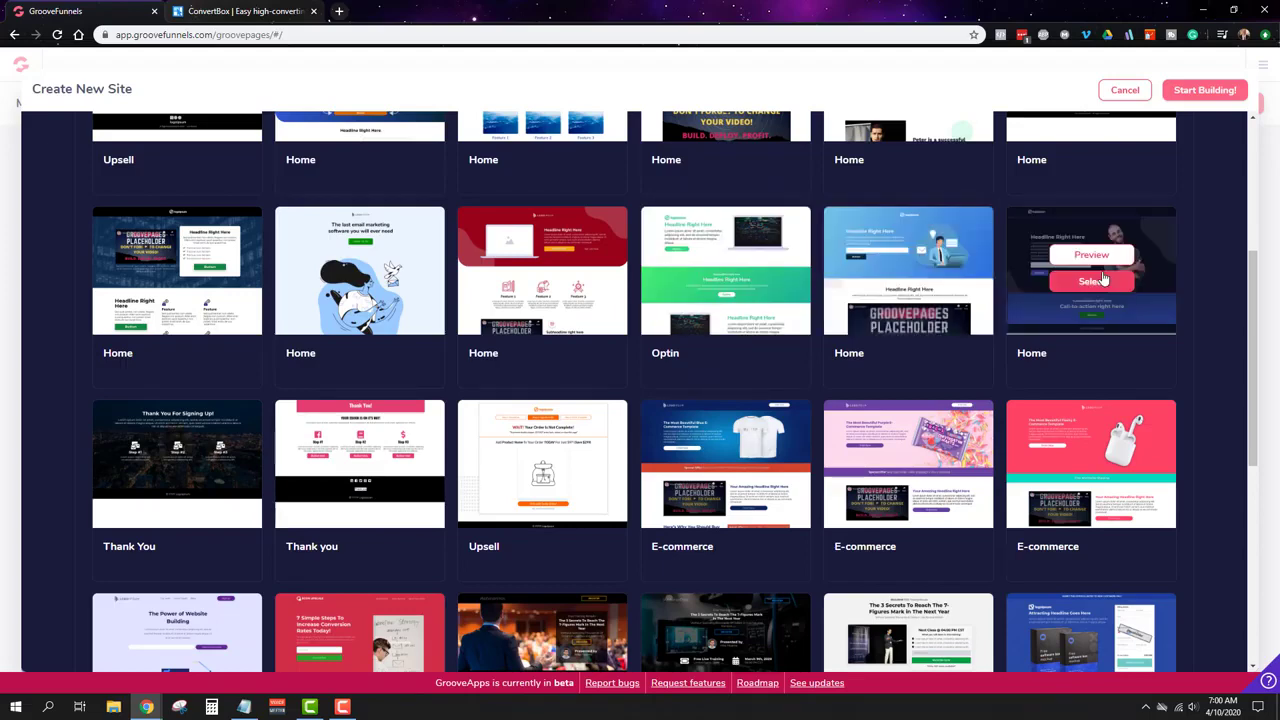
{"action": "scroll", "coordinate": [1196, 273], "scroll_direction": "down", "scroll_amount": 3}
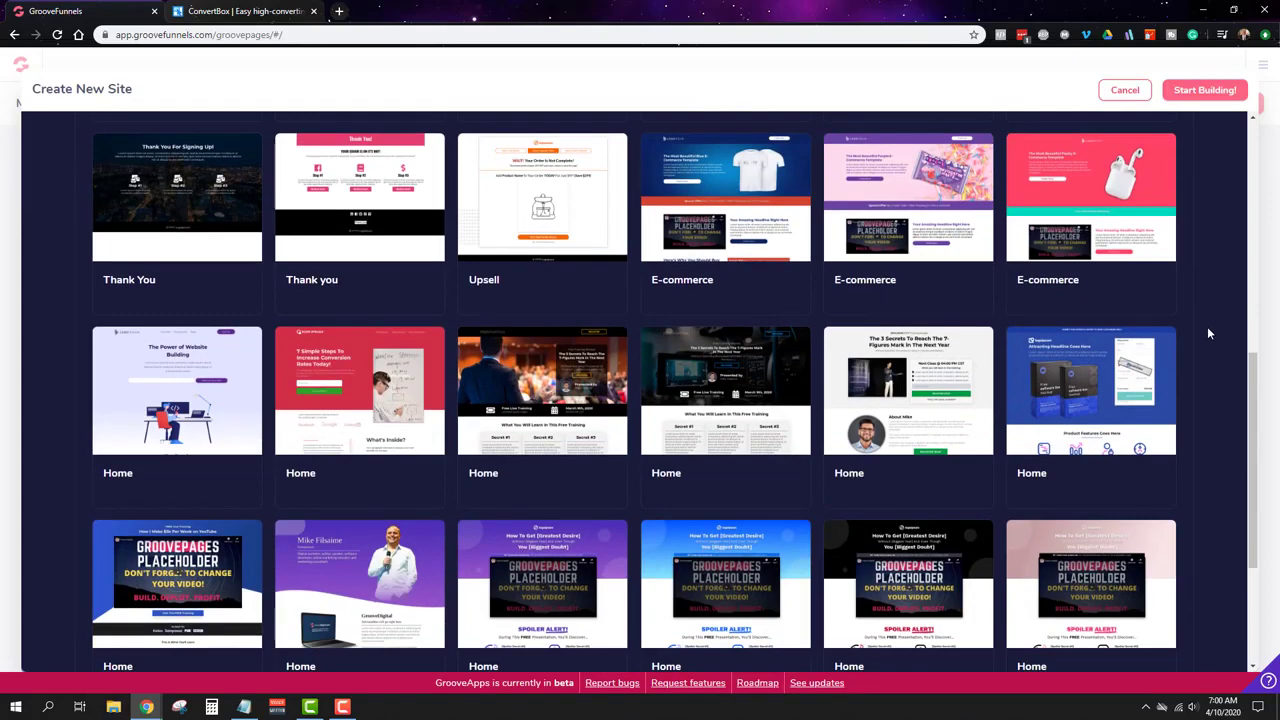
{"action": "scroll", "coordinate": [1206, 330], "scroll_direction": "up", "scroll_amount": 4}
{"action": "scroll", "coordinate": [1206, 330], "scroll_direction": "up", "scroll_amount": 3}
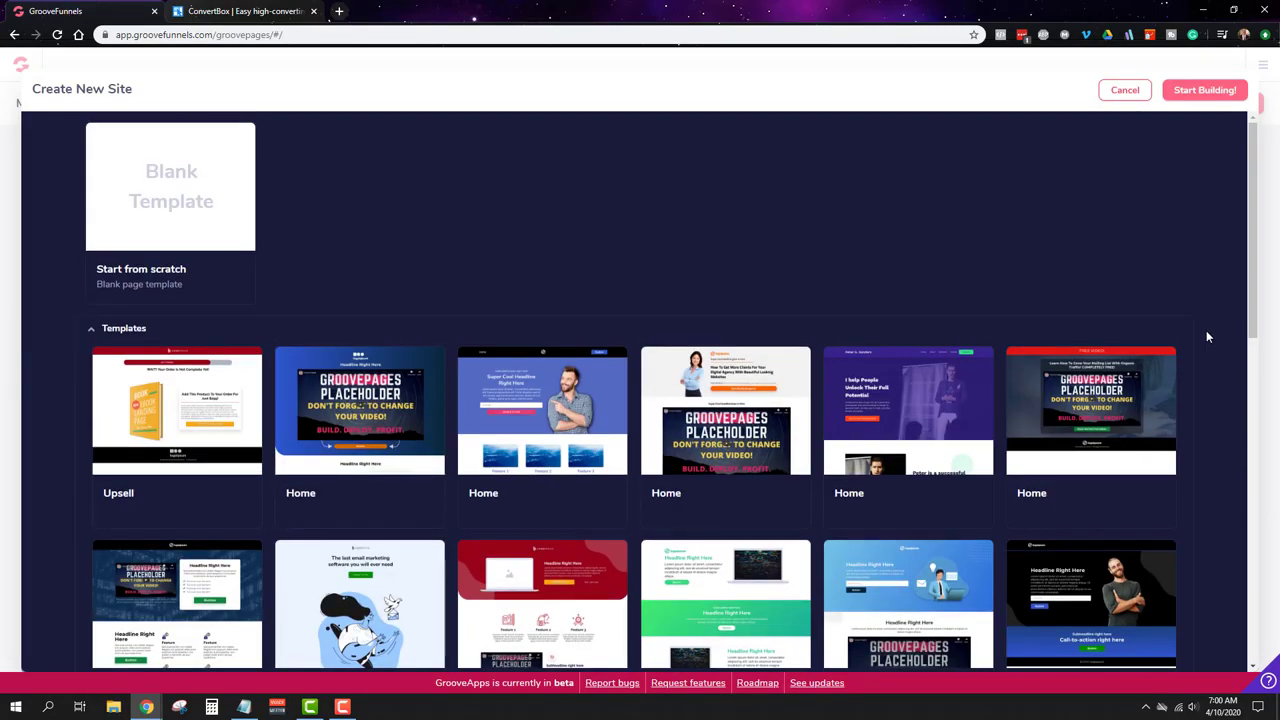
{"action": "left_click", "coordinate": [180, 183]}
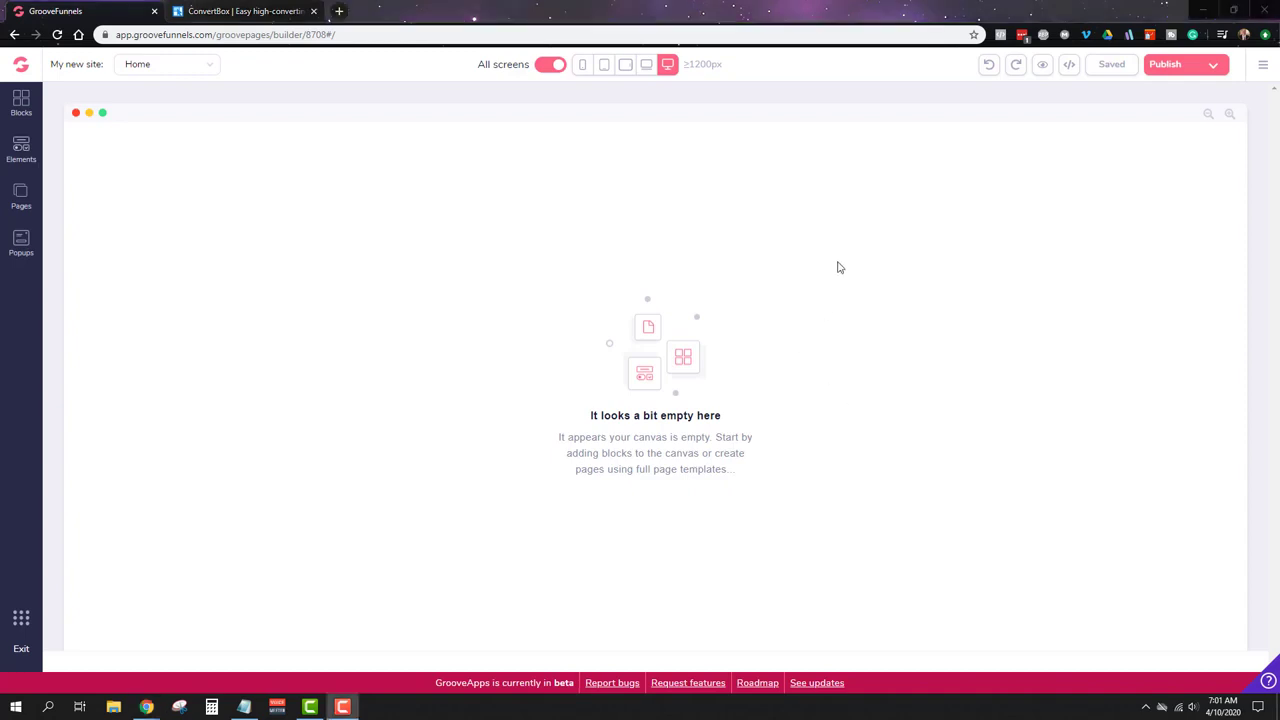
Step: Open Site settings from the builder's hamburger menu
{"action": "left_click", "coordinate": [1264, 66]}
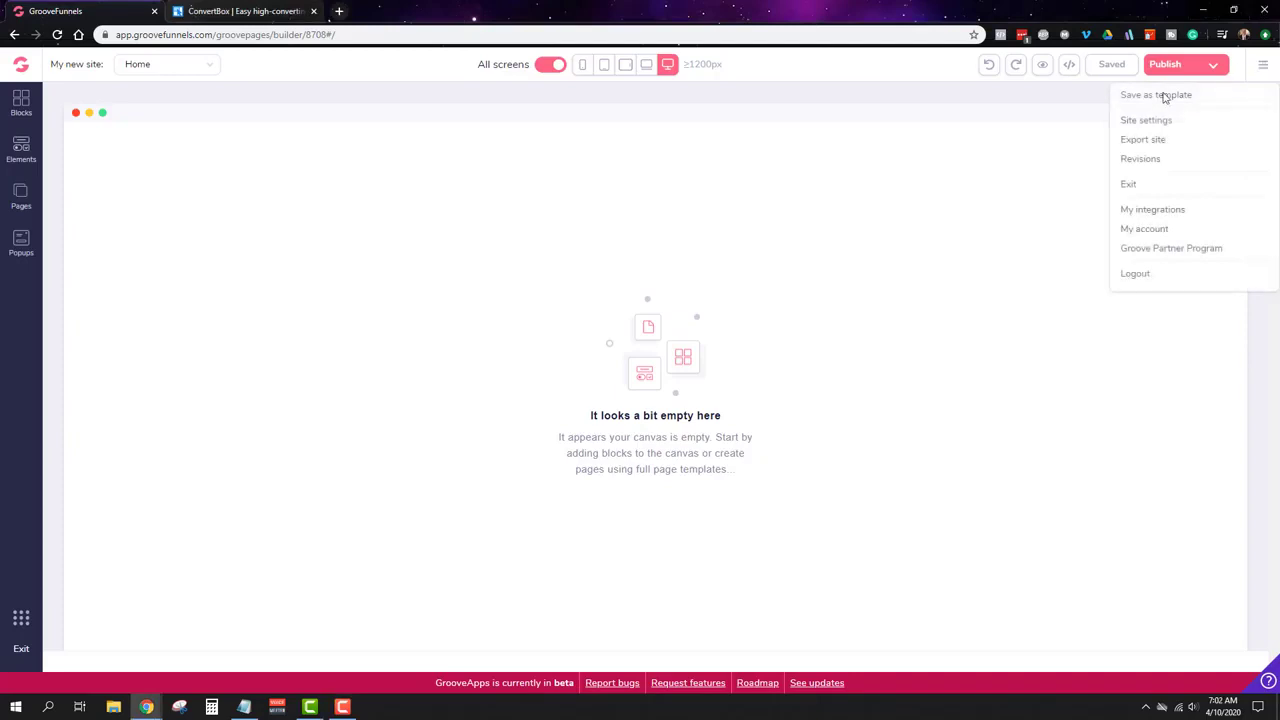
{"action": "left_click", "coordinate": [1140, 121]}
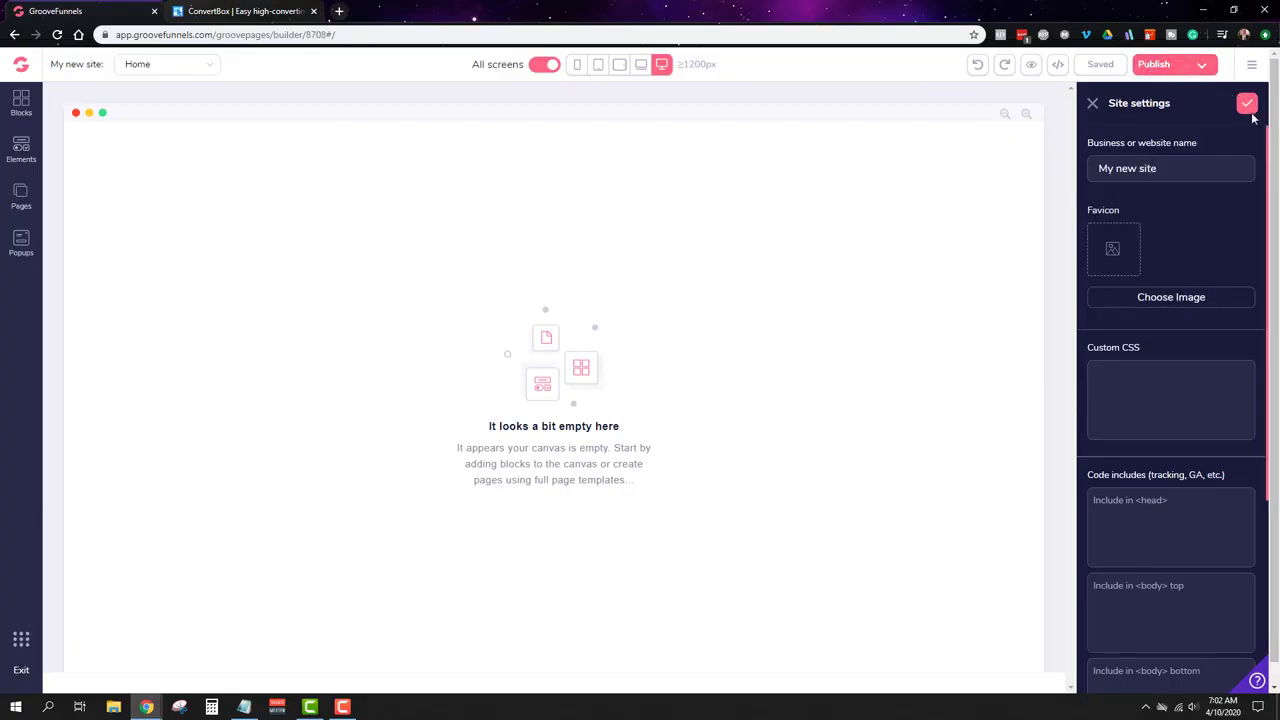
Step: Rename the business or website name to 'Evergreen Lead Machine Guide'
{"action": "double_click", "coordinate": [1177, 172]}
{"action": "left_click", "coordinate": [1176, 172]}
{"action": "double_click", "coordinate": [1175, 172]}
{"action": "key", "text": "BackSpace"}
{"action": "key", "text": "BackSpace"}
{"action": "key", "text": "BackSpace"}
{"action": "key", "text": "BackSpace"}
{"action": "key", "text": "BackSpace"}
{"action": "key", "text": "BackSpace"}
{"action": "key", "text": "BackSpace"}
{"action": "key", "text": "BackSpace"}
{"action": "type", "text": "Evergreen Lead Machine Guid"}
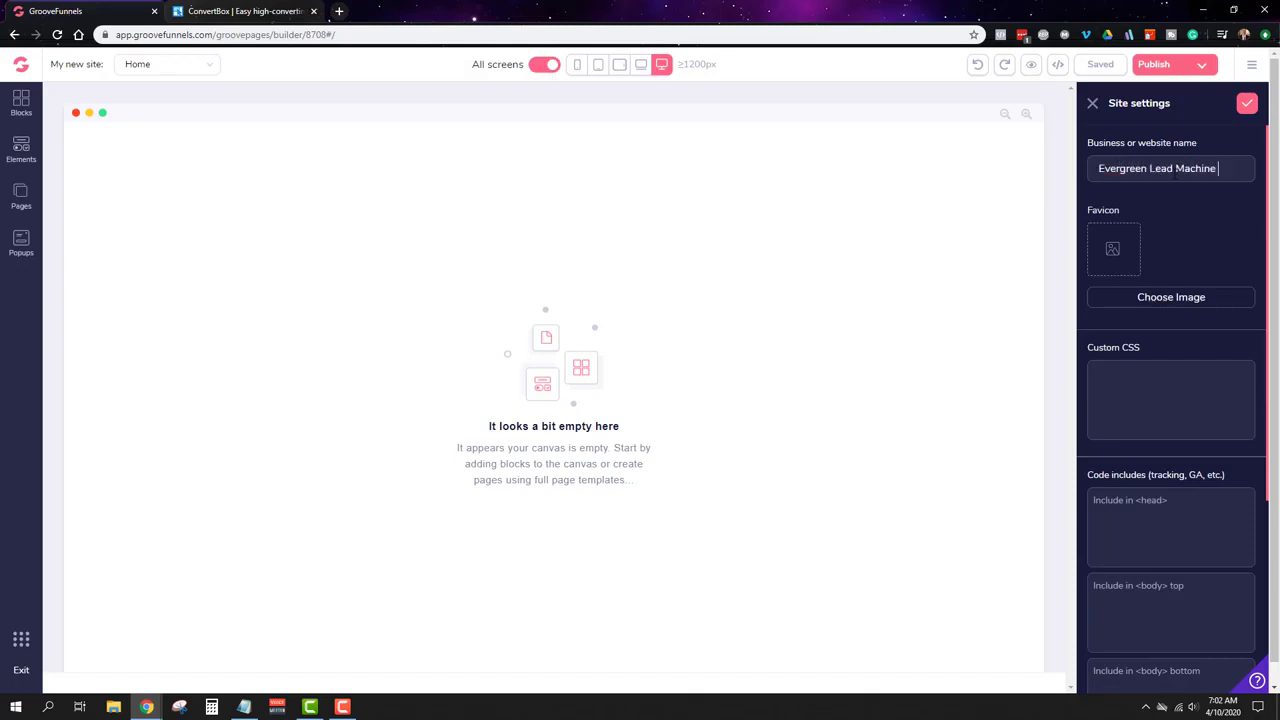
{"action": "type", "text": "e"}
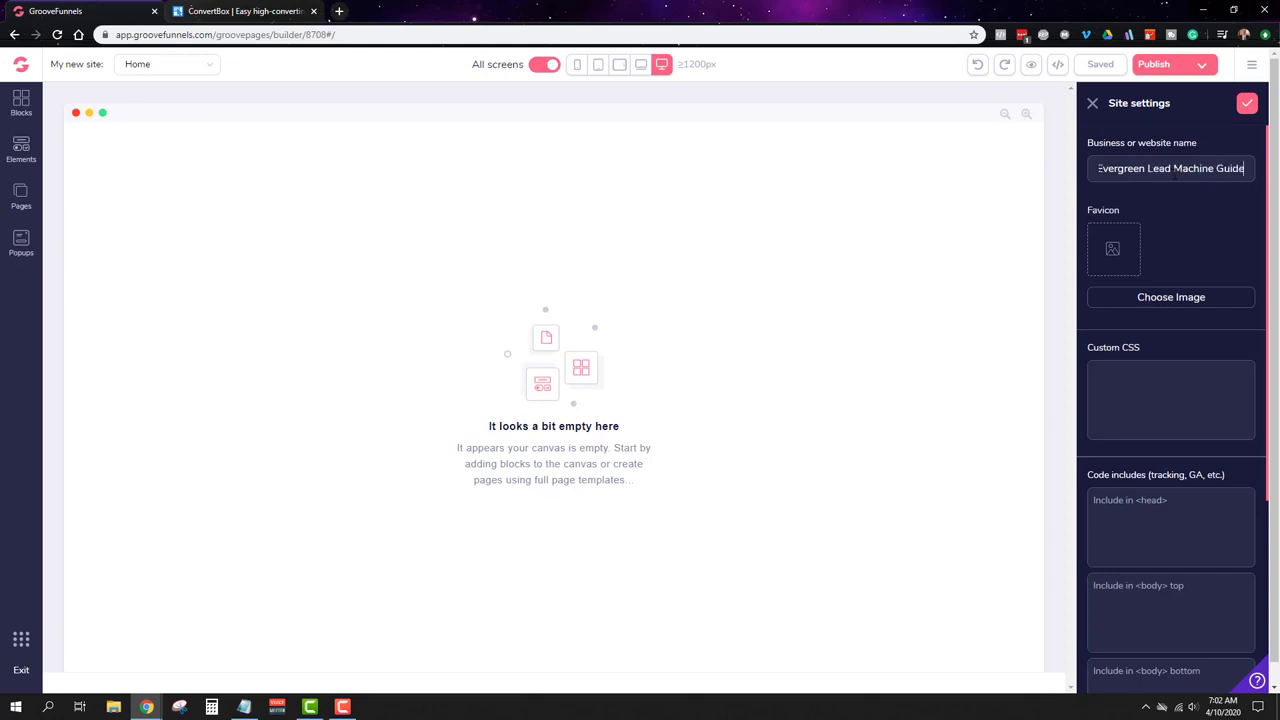
{"action": "left_click", "coordinate": [1153, 302]}
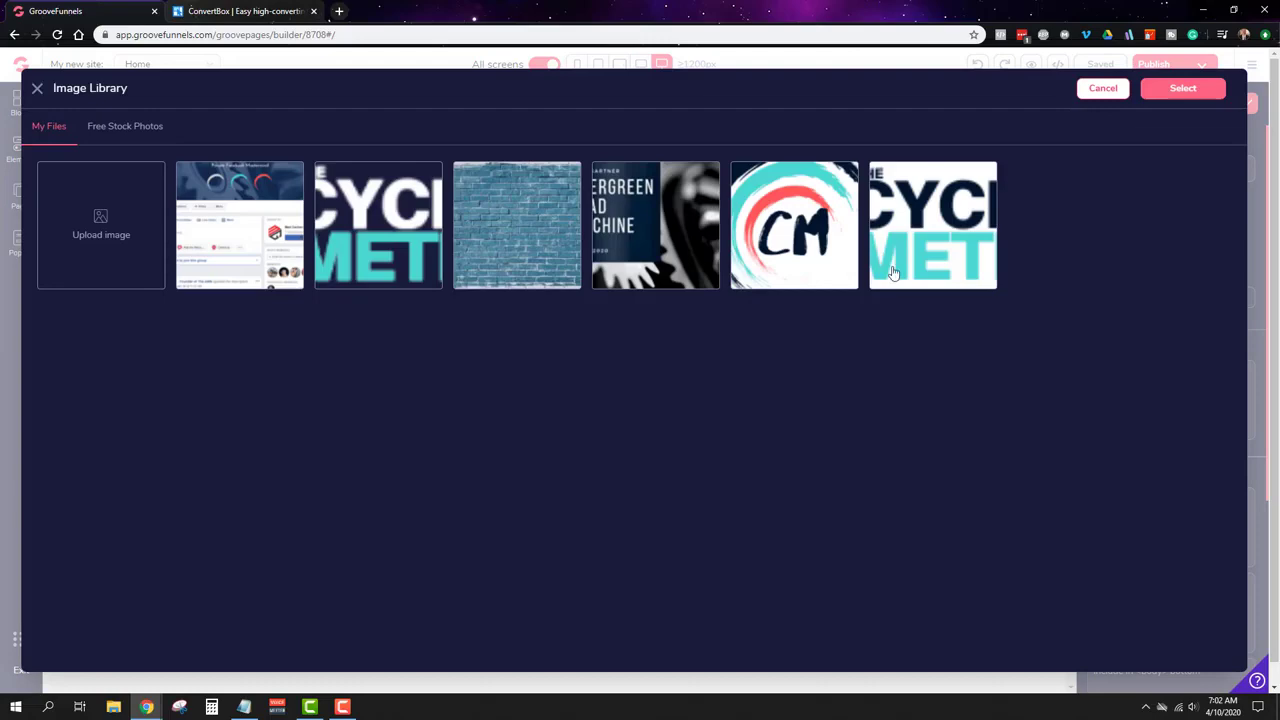
{"action": "left_click", "coordinate": [835, 241]}
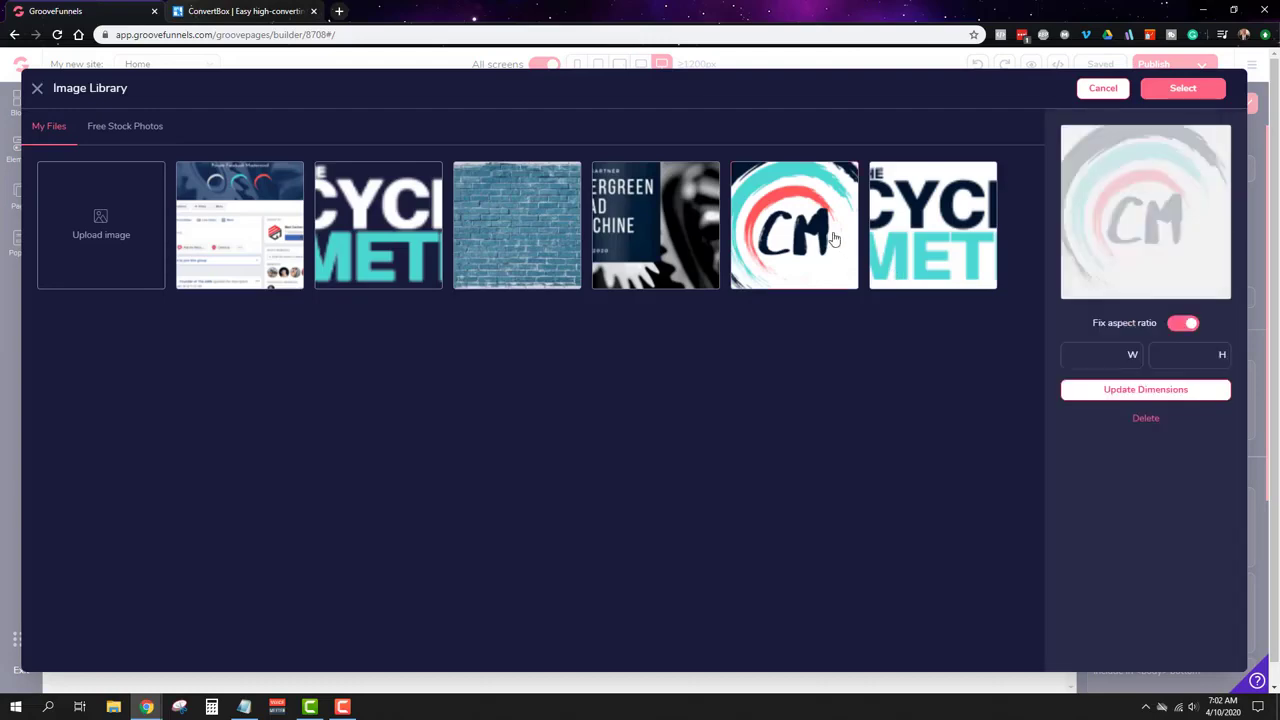
{"action": "left_click", "coordinate": [1207, 94]}
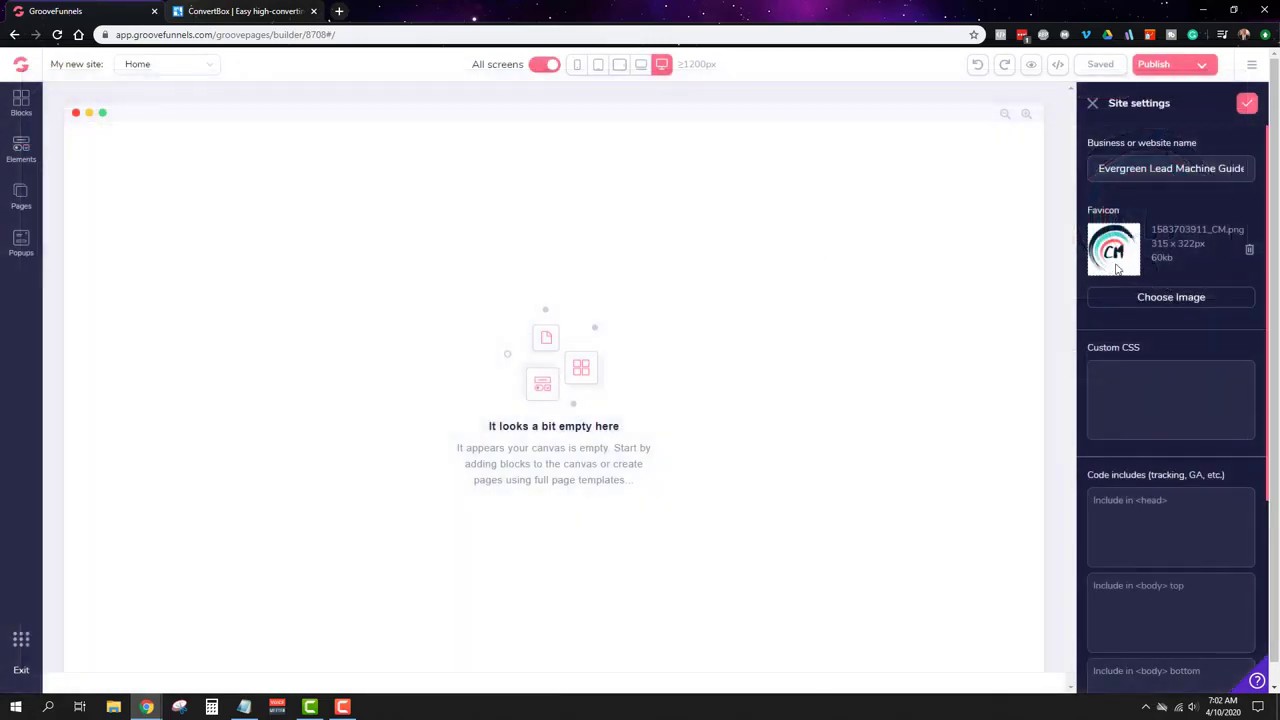
{"action": "scroll", "coordinate": [929, 343], "scroll_direction": "down", "scroll_amount": 1}
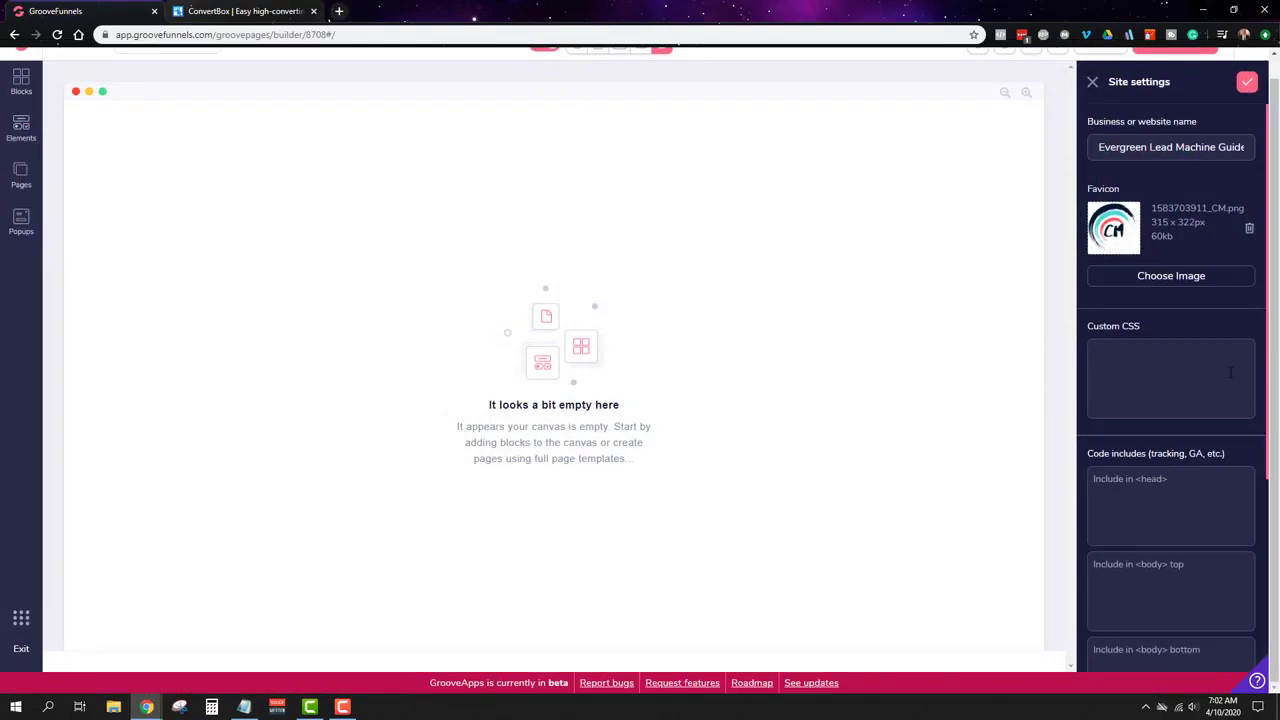
{"action": "scroll", "coordinate": [1230, 373], "scroll_direction": "down", "scroll_amount": 3}
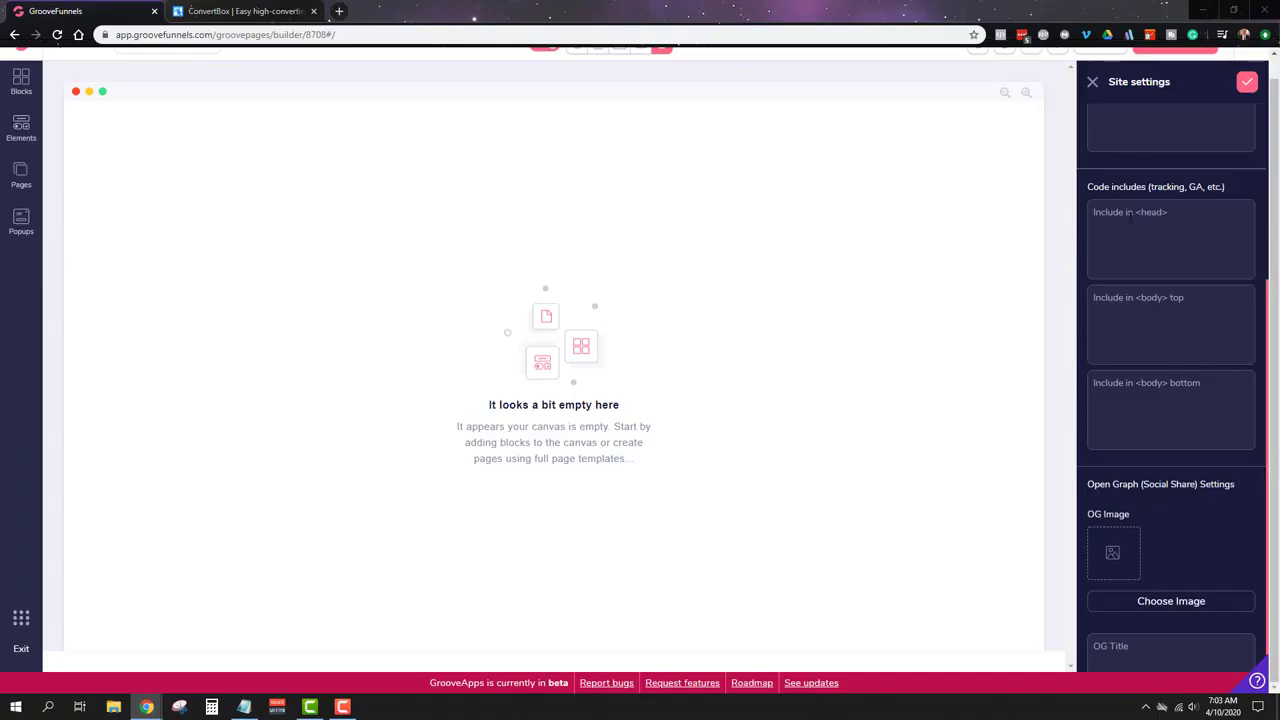
Step: Paste the Google Tag Manager script into Include in <head>
{"action": "left_click", "coordinate": [1132, 217]}
{"action": "key", "text": "ctrl+v"}
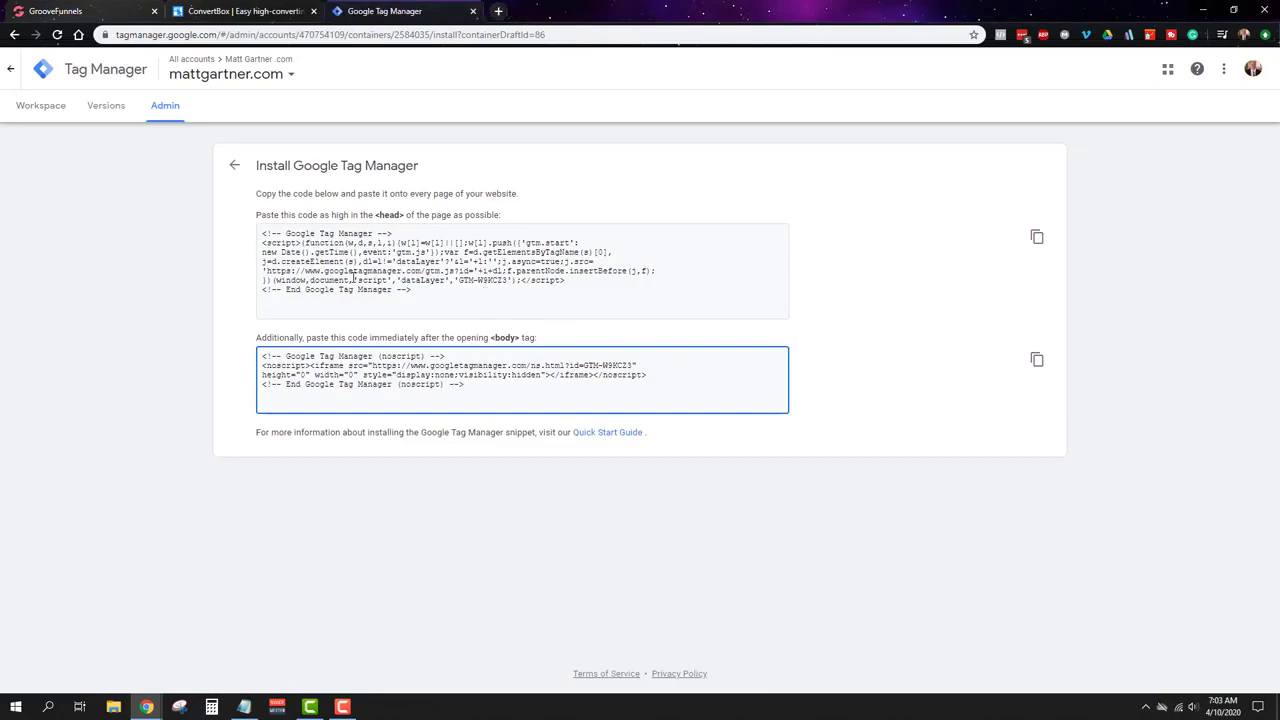
{"action": "left_click", "coordinate": [473, 12]}
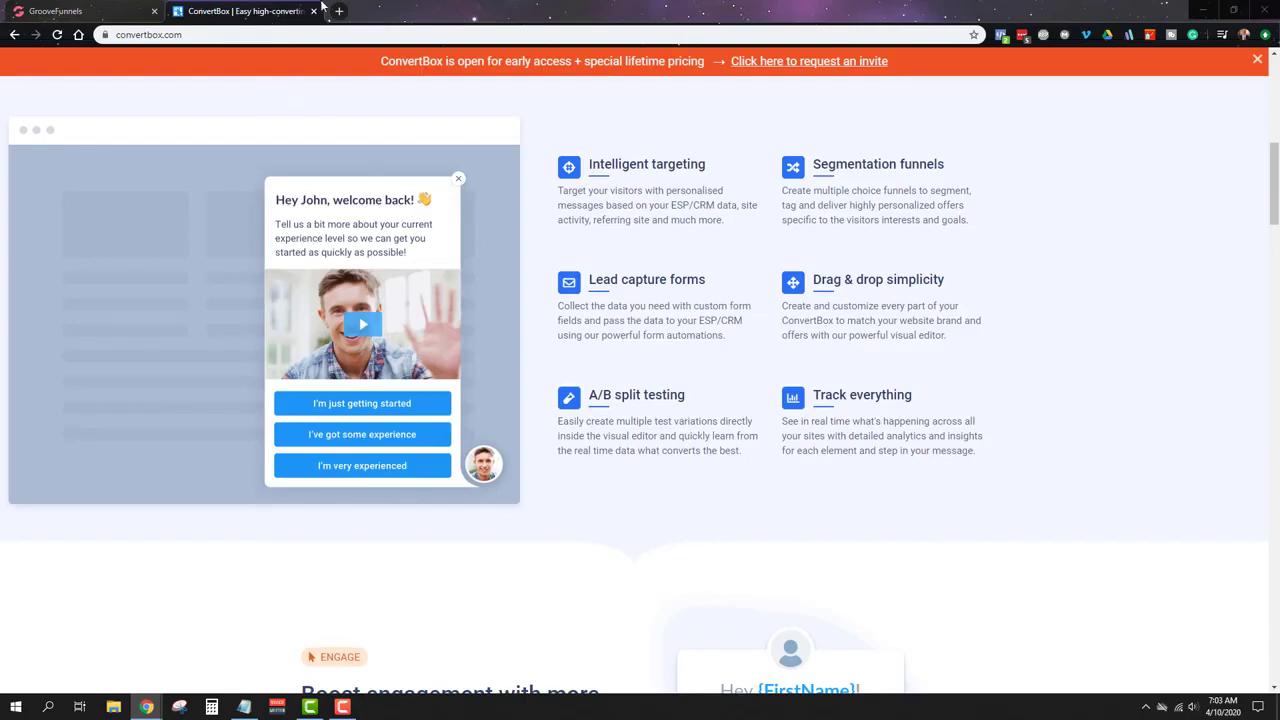
{"action": "left_click", "coordinate": [313, 11]}
Step: Paste the GTM noscript snippet into Include in <body> top and save the settings
{"action": "left_click", "coordinate": [1145, 325]}
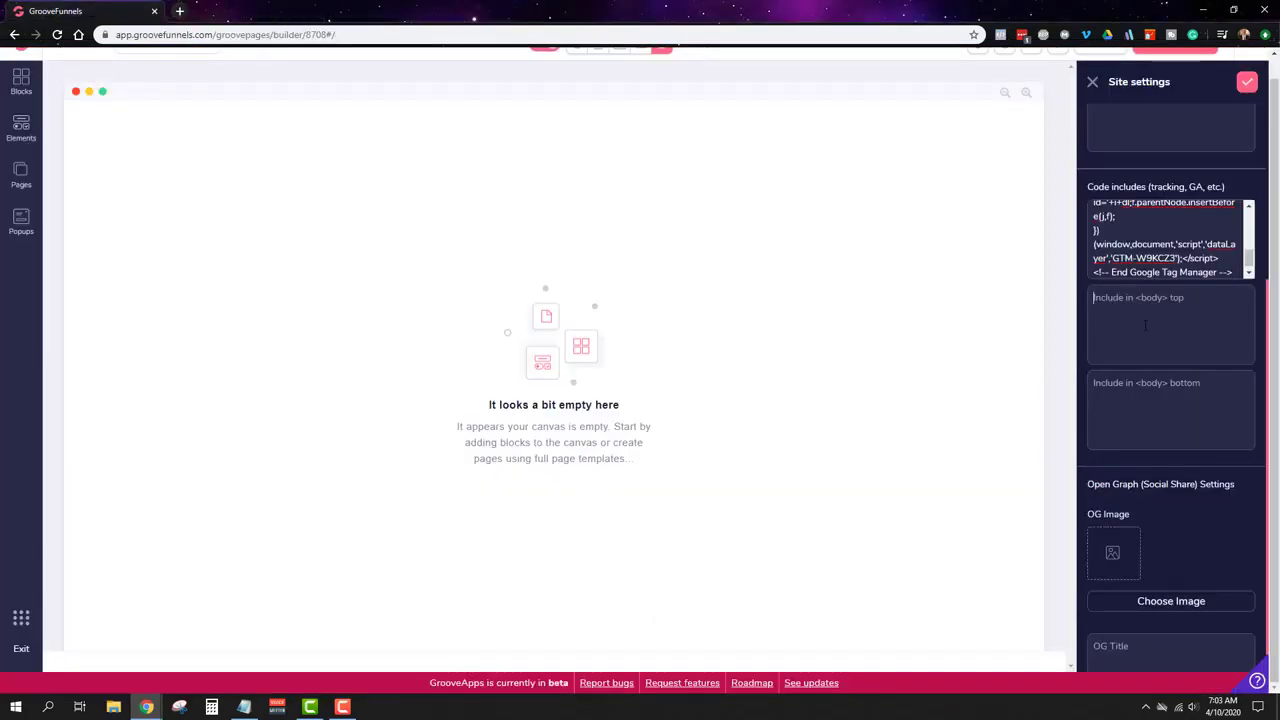
{"action": "type", "text": "<!-- Google Tag Manager (noscript) --> <noscript><iframe src=\"https://www.googletagmanager.com/ns.html?id=GTM-W9KCZ3\" height=\"0\" width=\"0\" style=\"display:none;visibility:hidden\"></iframe></noscript> <!-- End Google Tag Manager (noscript) -->"}
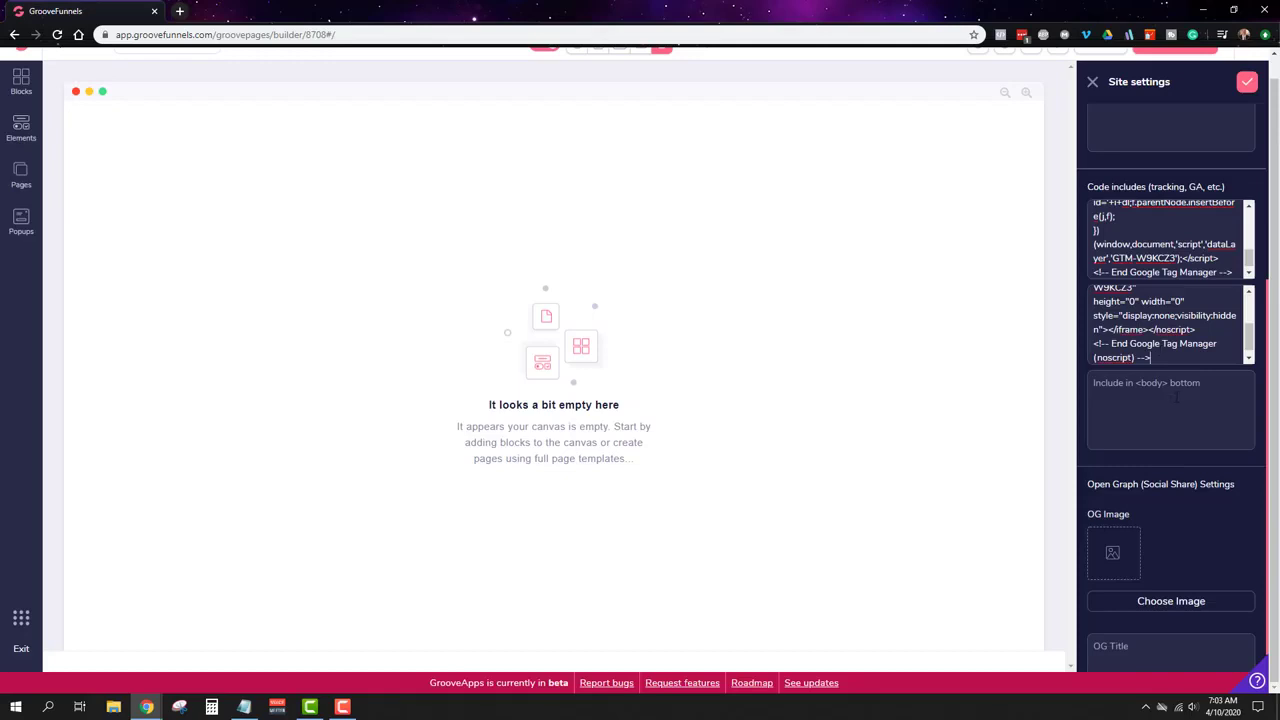
{"action": "scroll", "coordinate": [1176, 397], "scroll_direction": "down", "scroll_amount": 1}
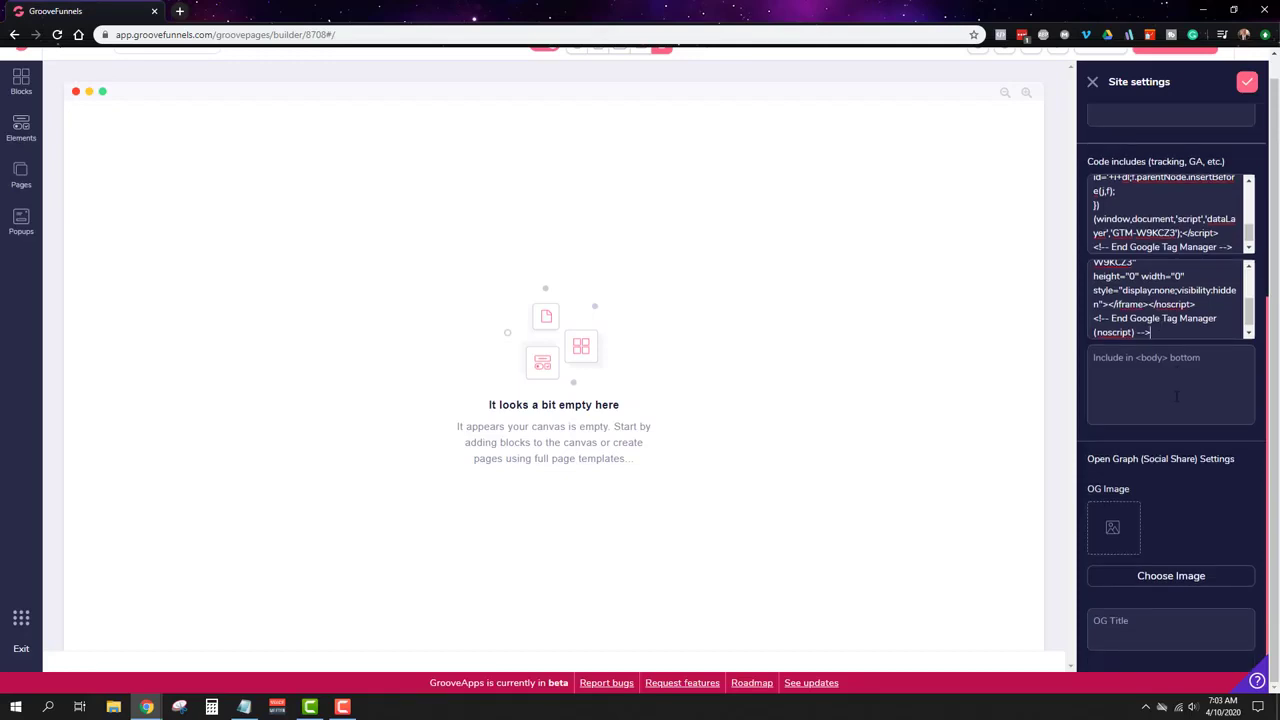
{"action": "scroll", "coordinate": [1176, 397], "scroll_direction": "up", "scroll_amount": 6}
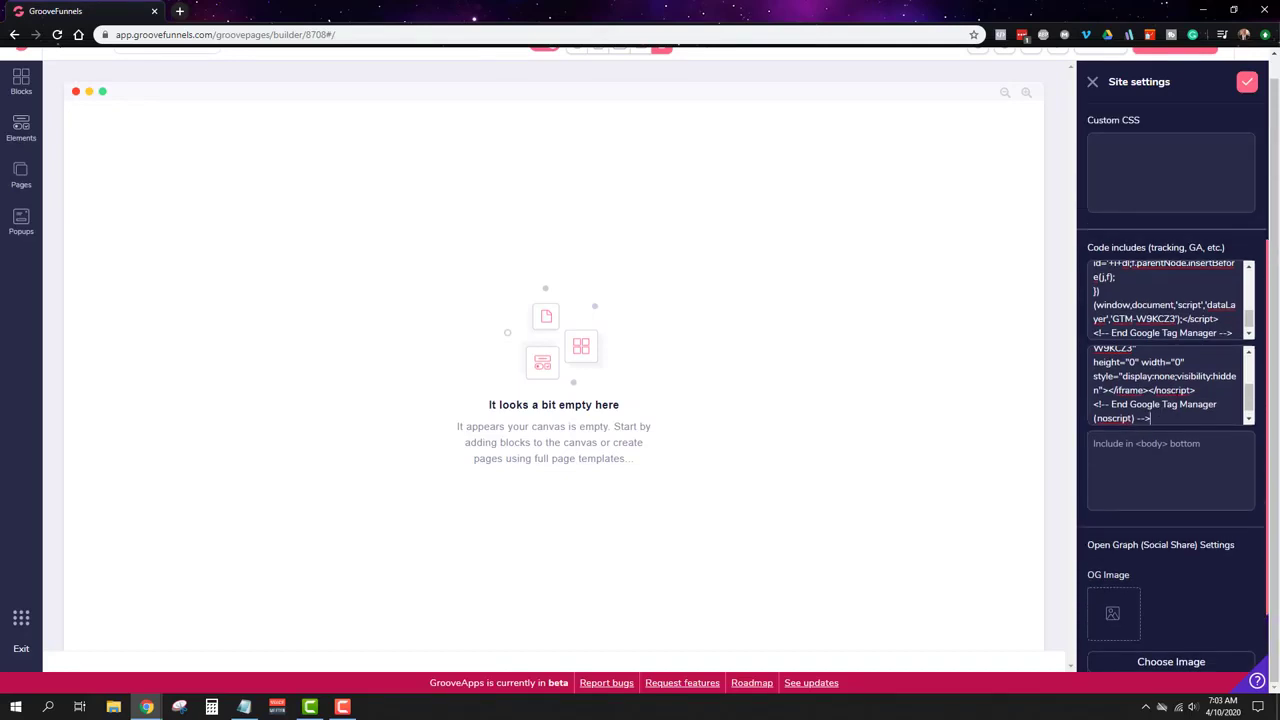
{"action": "left_click", "coordinate": [1246, 81]}
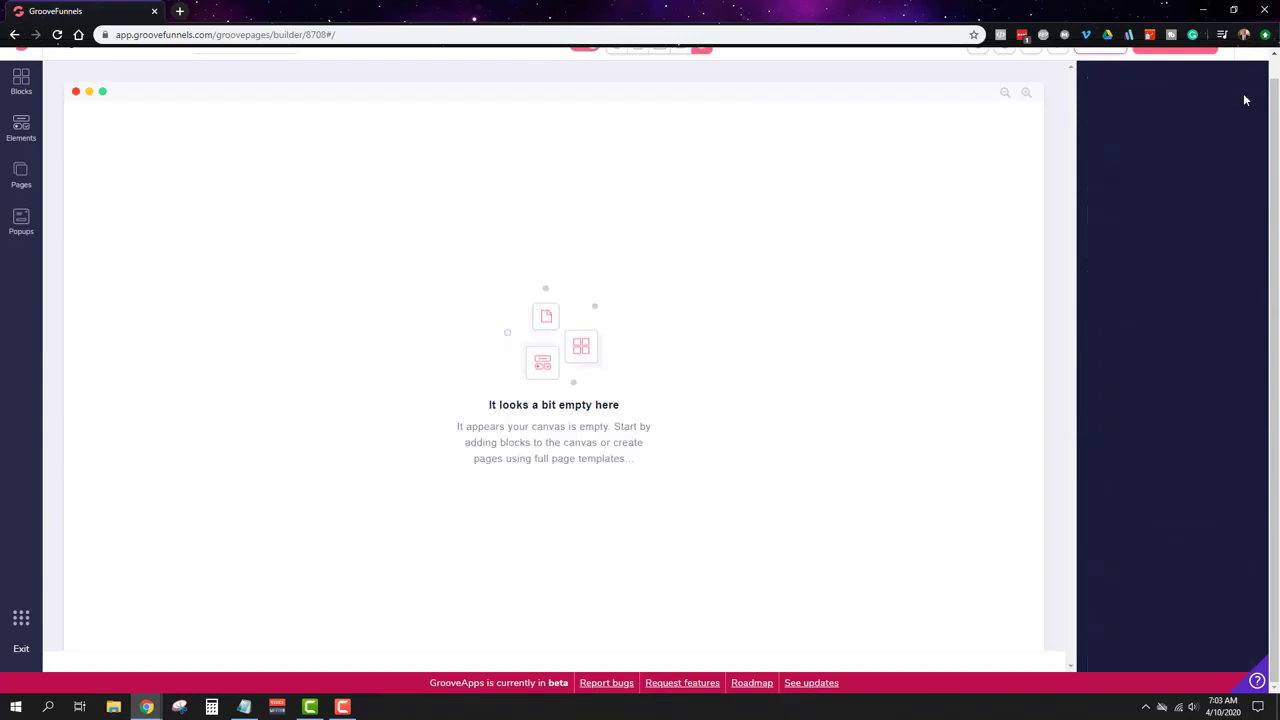
{"action": "left_click", "coordinate": [1262, 65]}
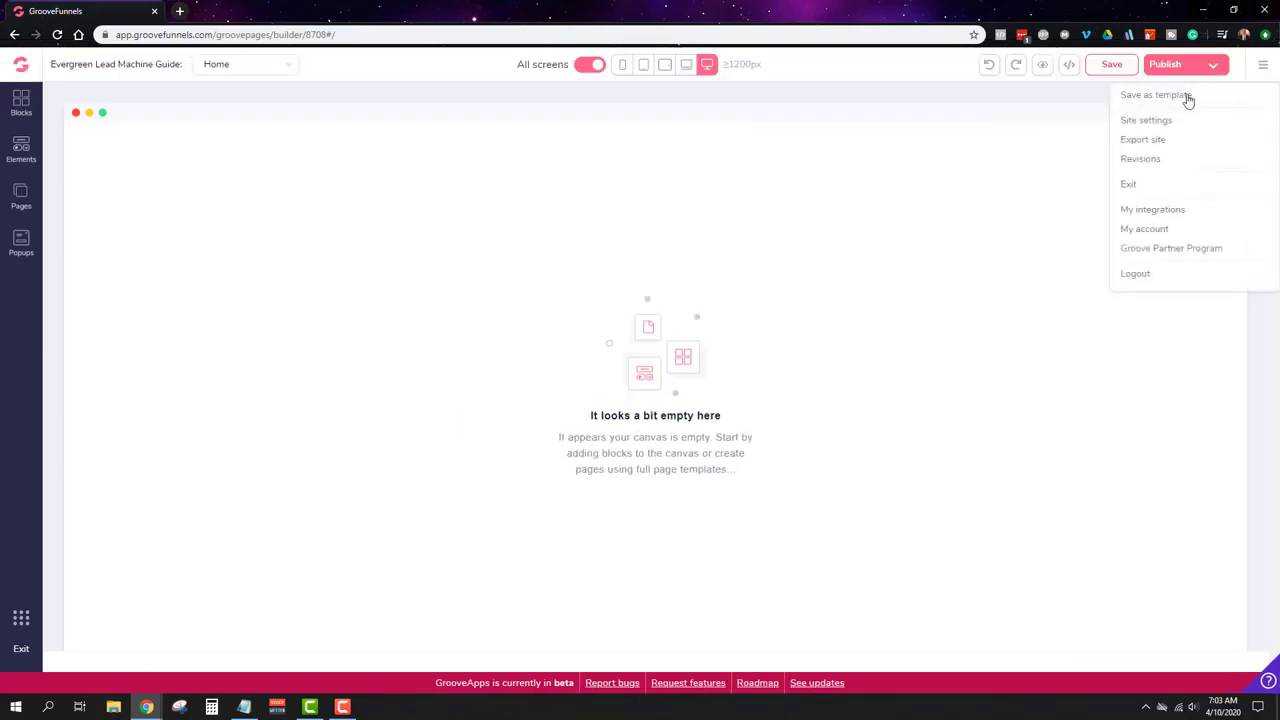
{"action": "left_click", "coordinate": [1158, 121]}
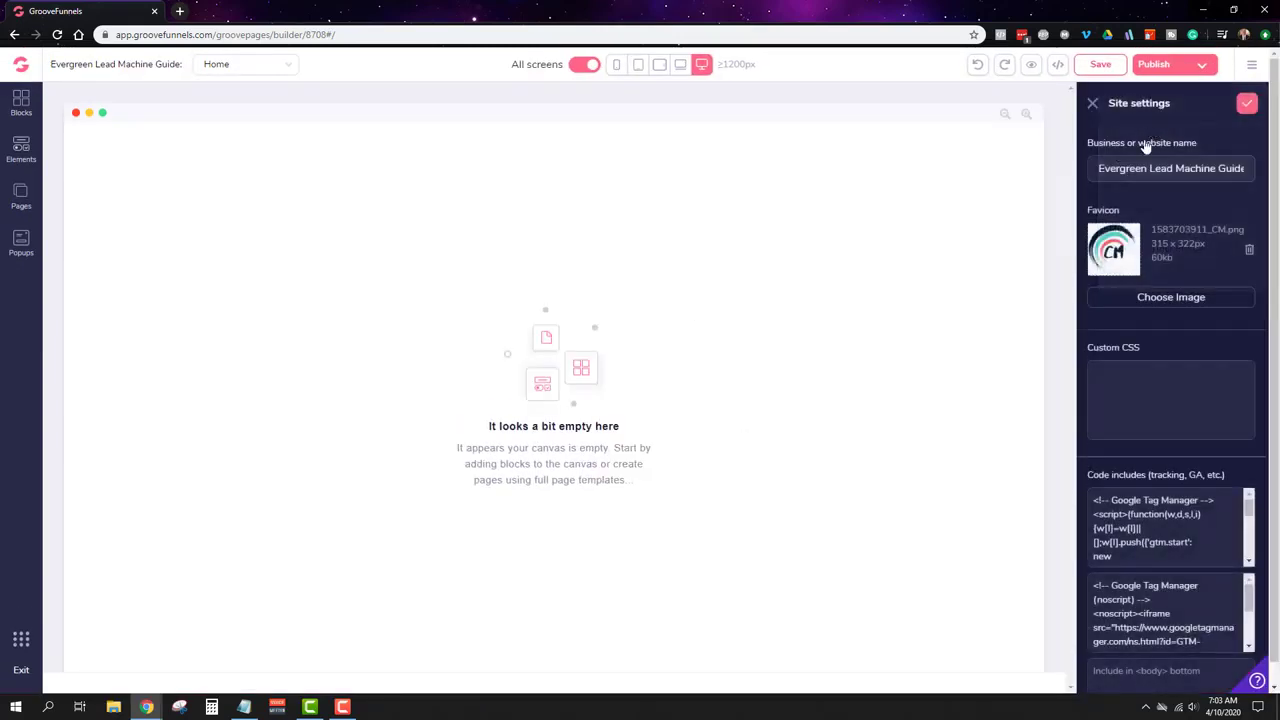
{"action": "scroll", "coordinate": [1181, 363], "scroll_direction": "down", "scroll_amount": 6}
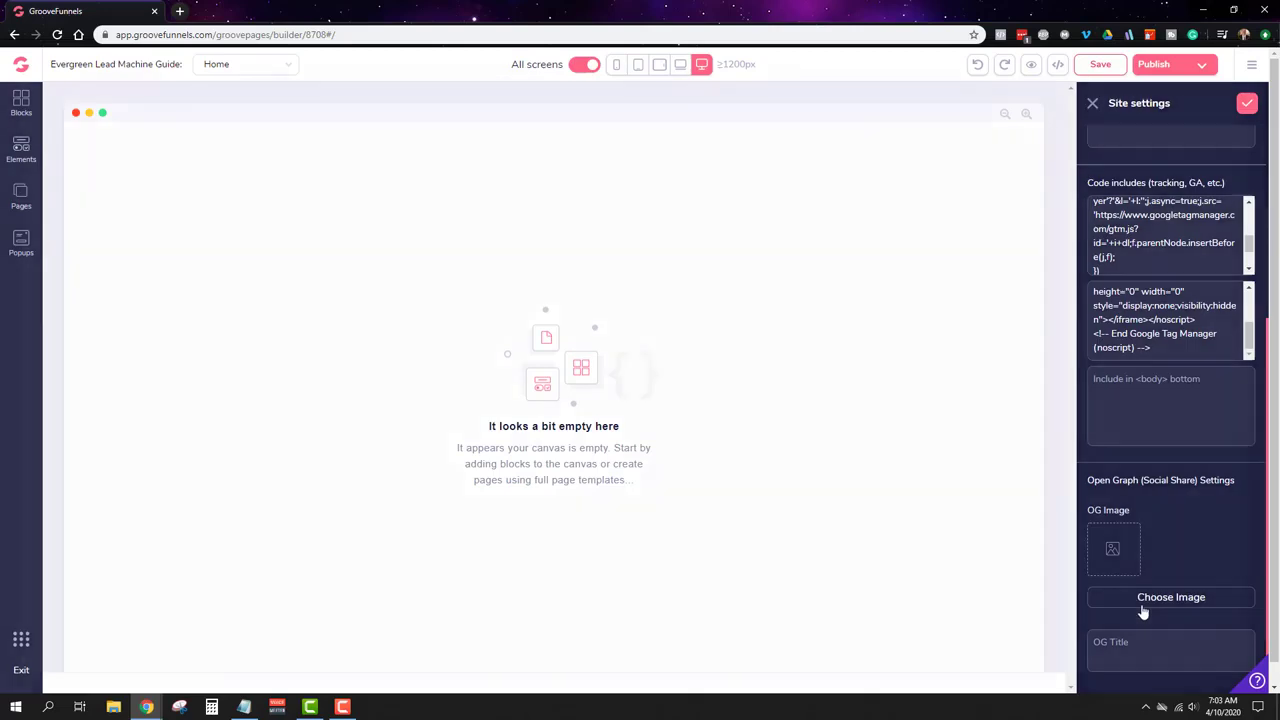
{"action": "left_click", "coordinate": [1143, 605]}
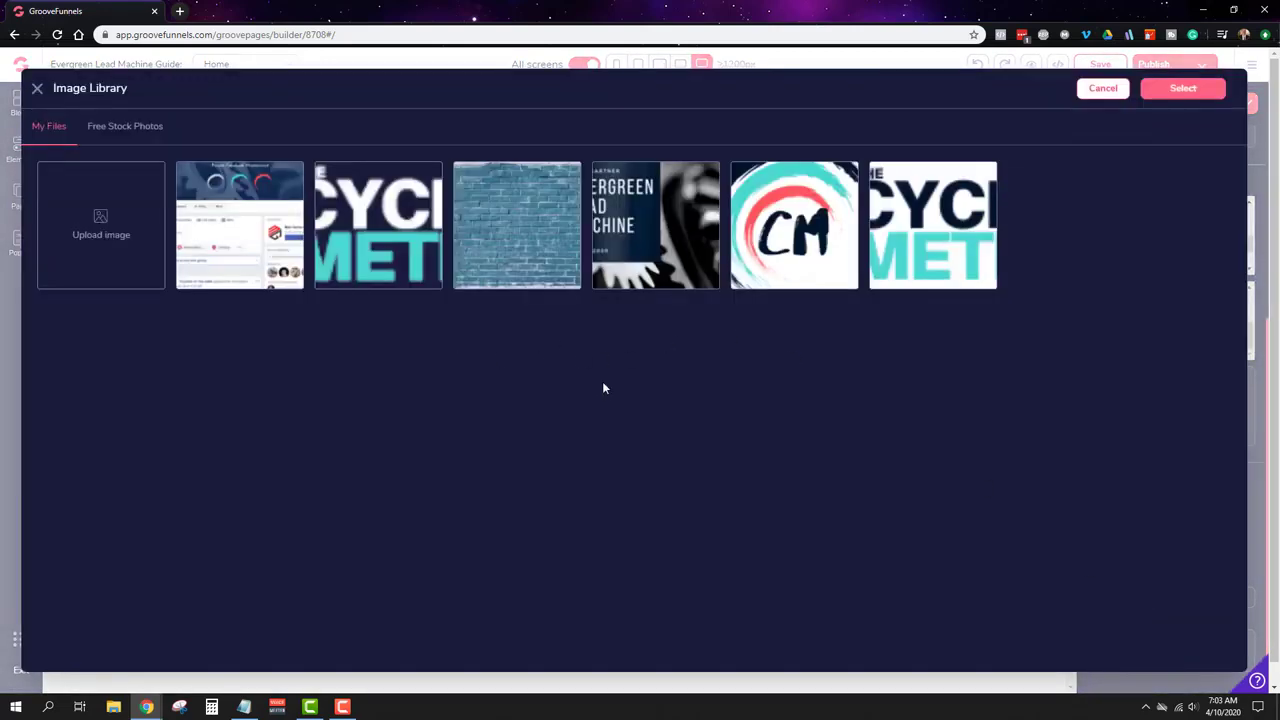
{"action": "left_click", "coordinate": [678, 271]}
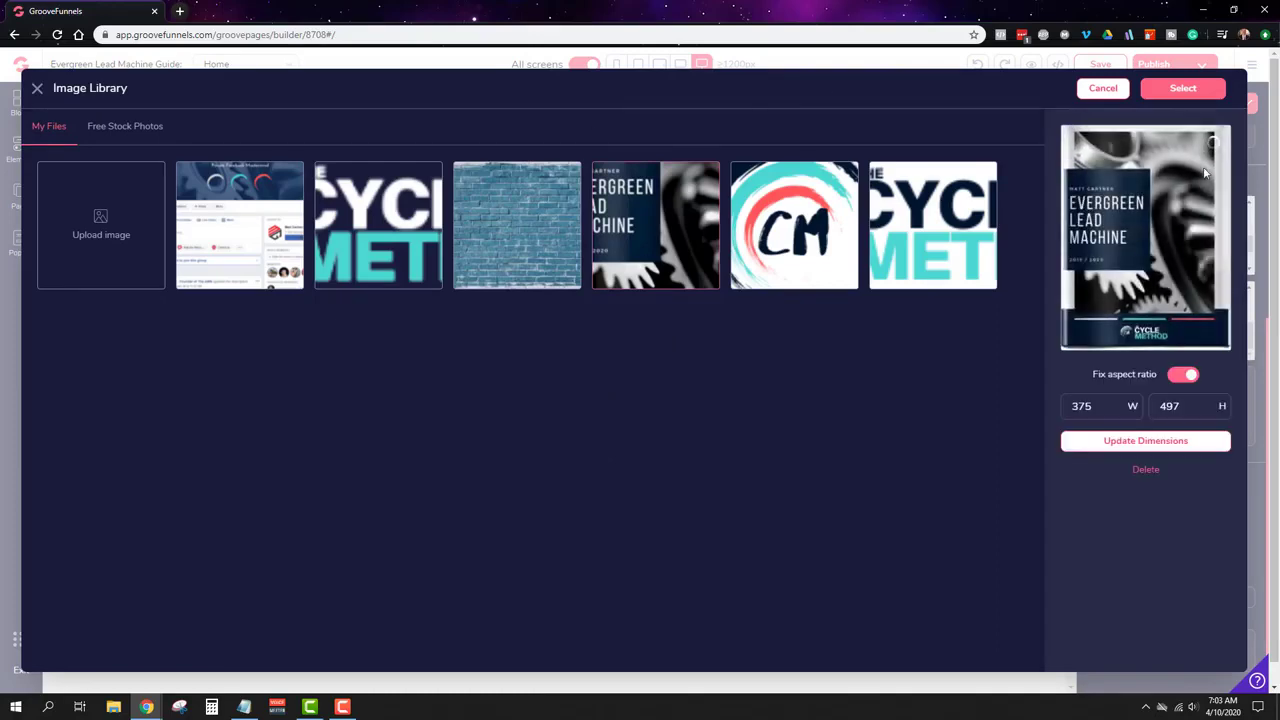
{"action": "left_click", "coordinate": [1195, 95]}
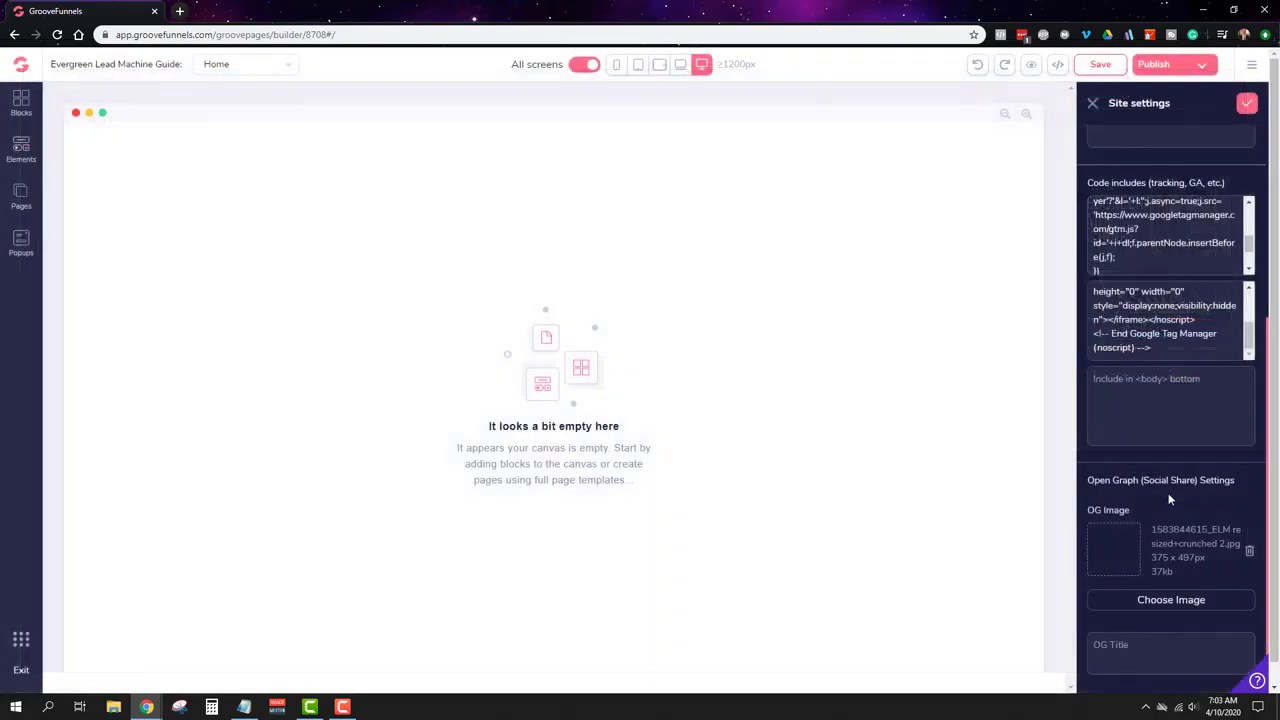
{"action": "scroll", "coordinate": [1170, 499], "scroll_direction": "down", "scroll_amount": 1}
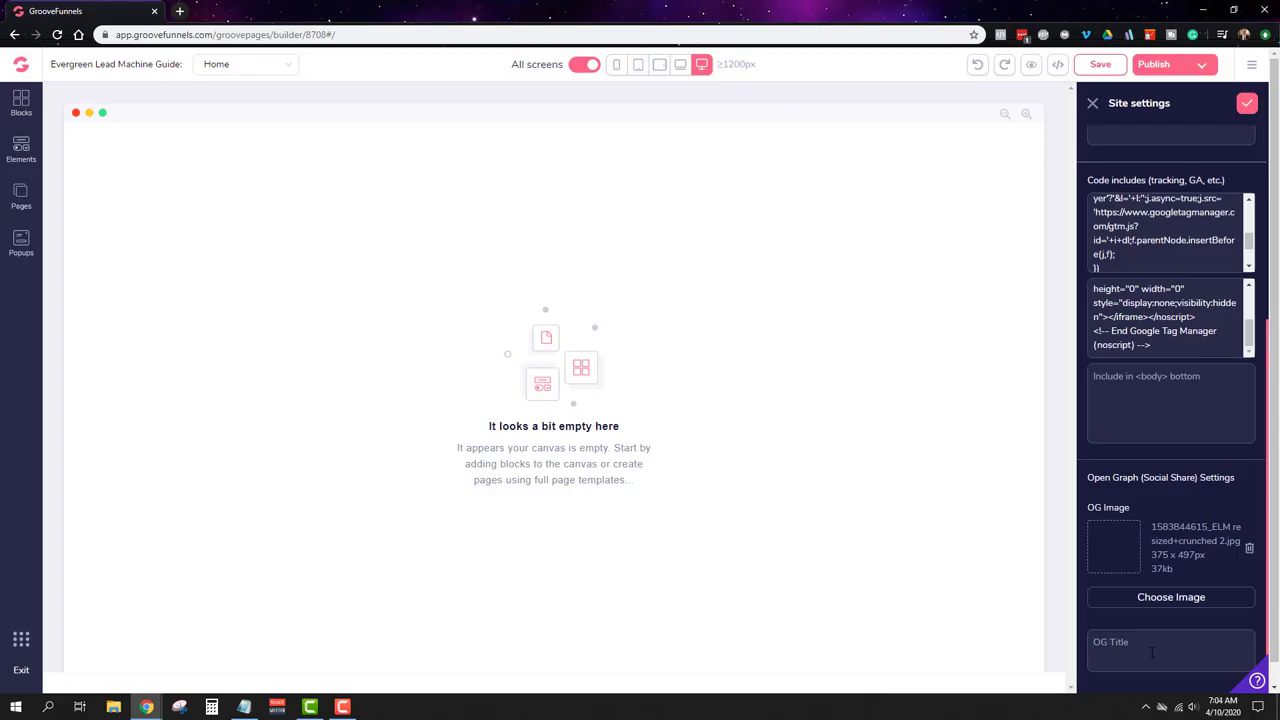
{"action": "scroll", "coordinate": [1152, 652], "scroll_direction": "up", "scroll_amount": 3}
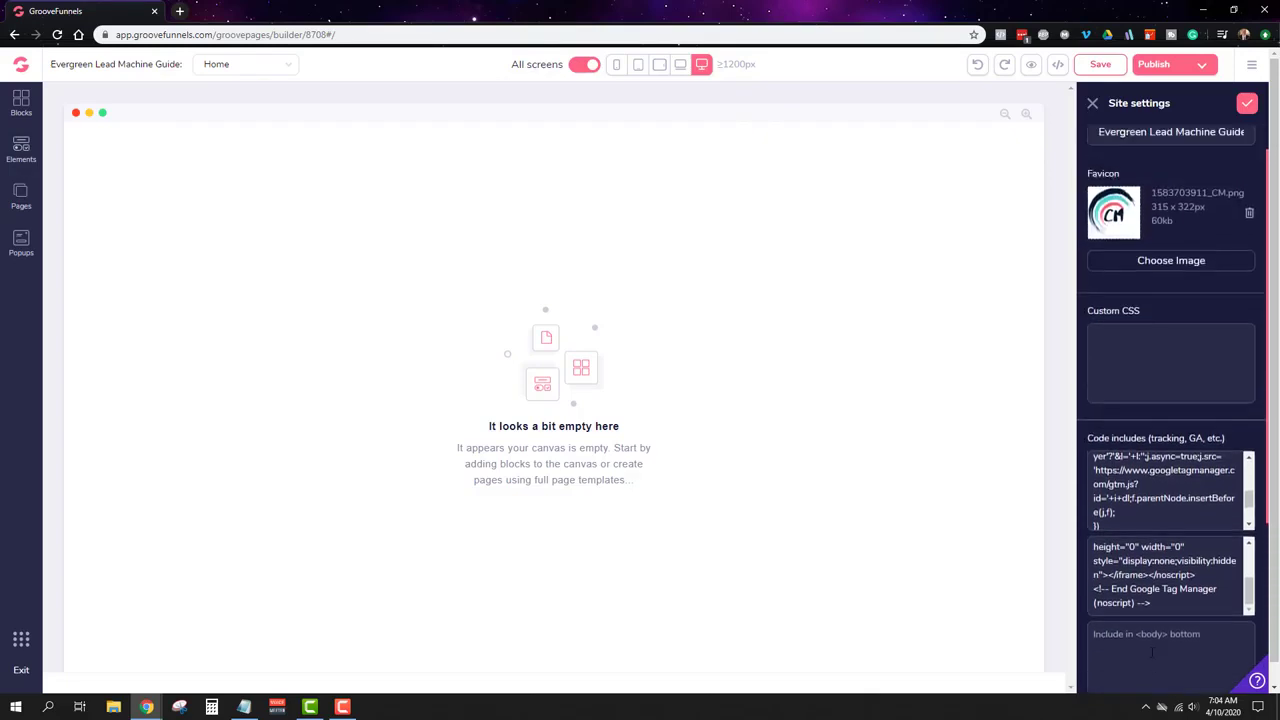
Step: Save the Home page and publish it hosted on the subdomain exampleelmguide
{"action": "left_click", "coordinate": [1251, 108]}
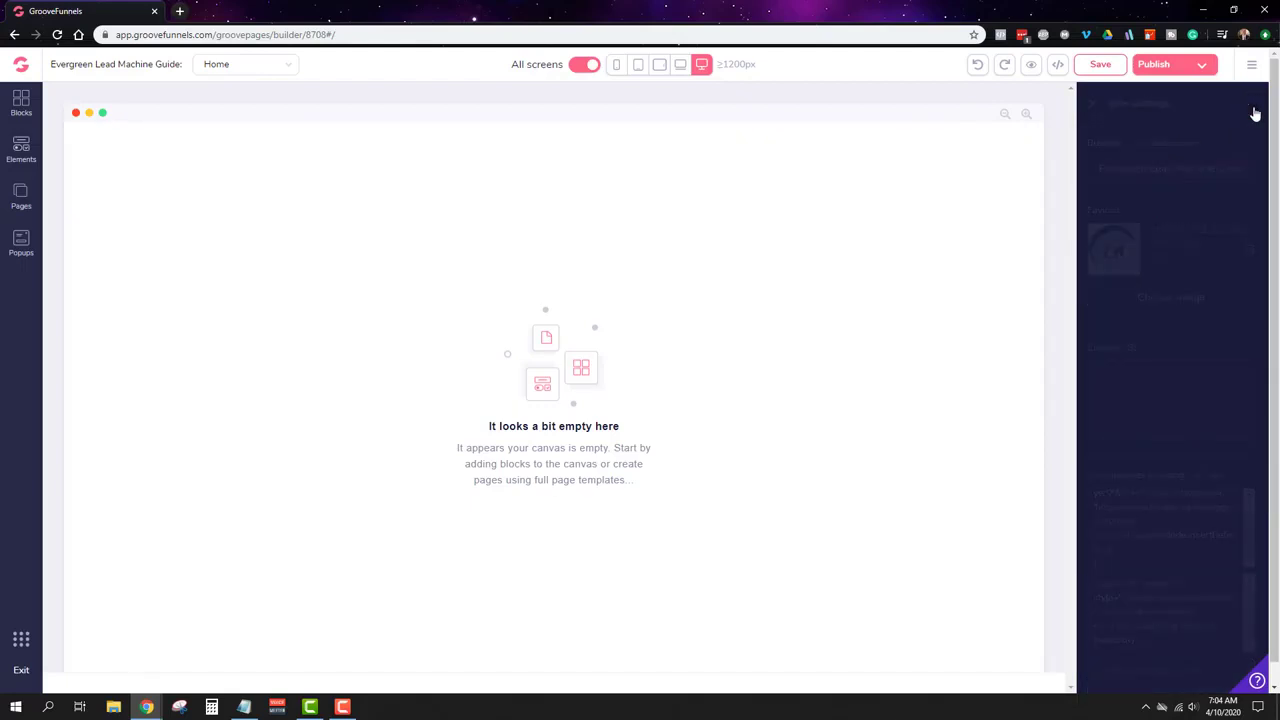
{"action": "left_click", "coordinate": [1119, 64]}
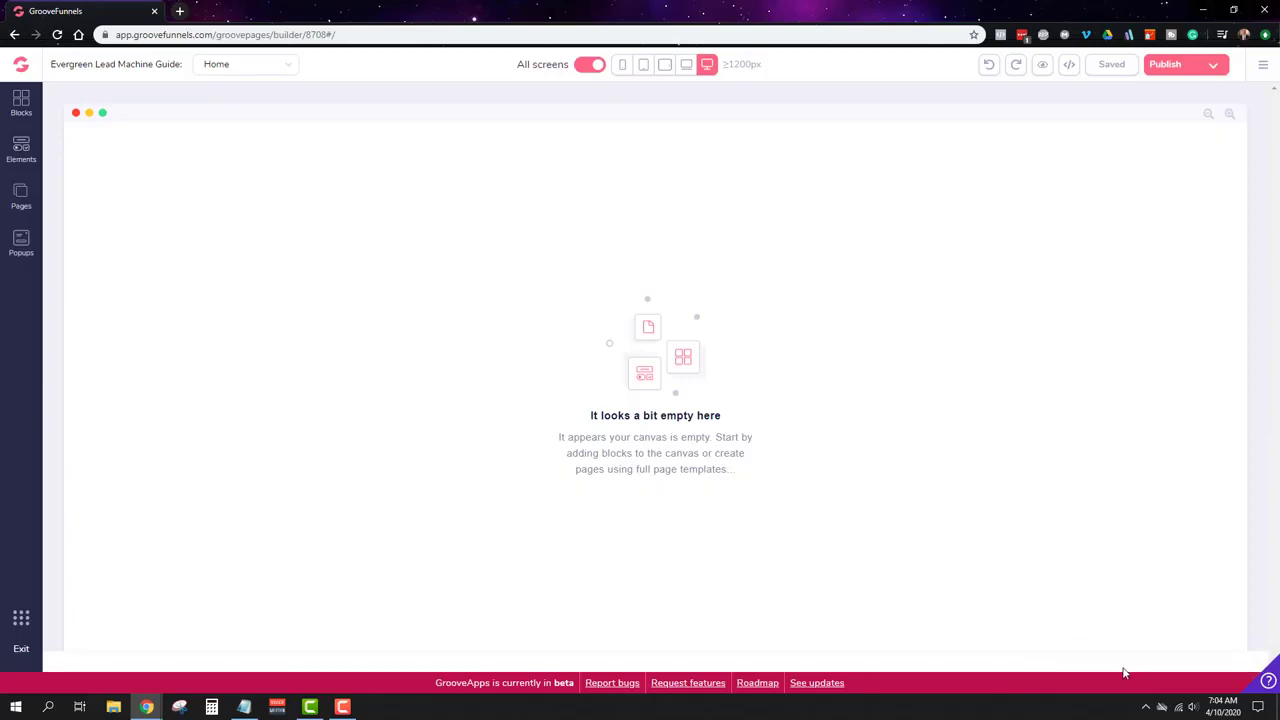
{"action": "left_click", "coordinate": [1215, 67]}
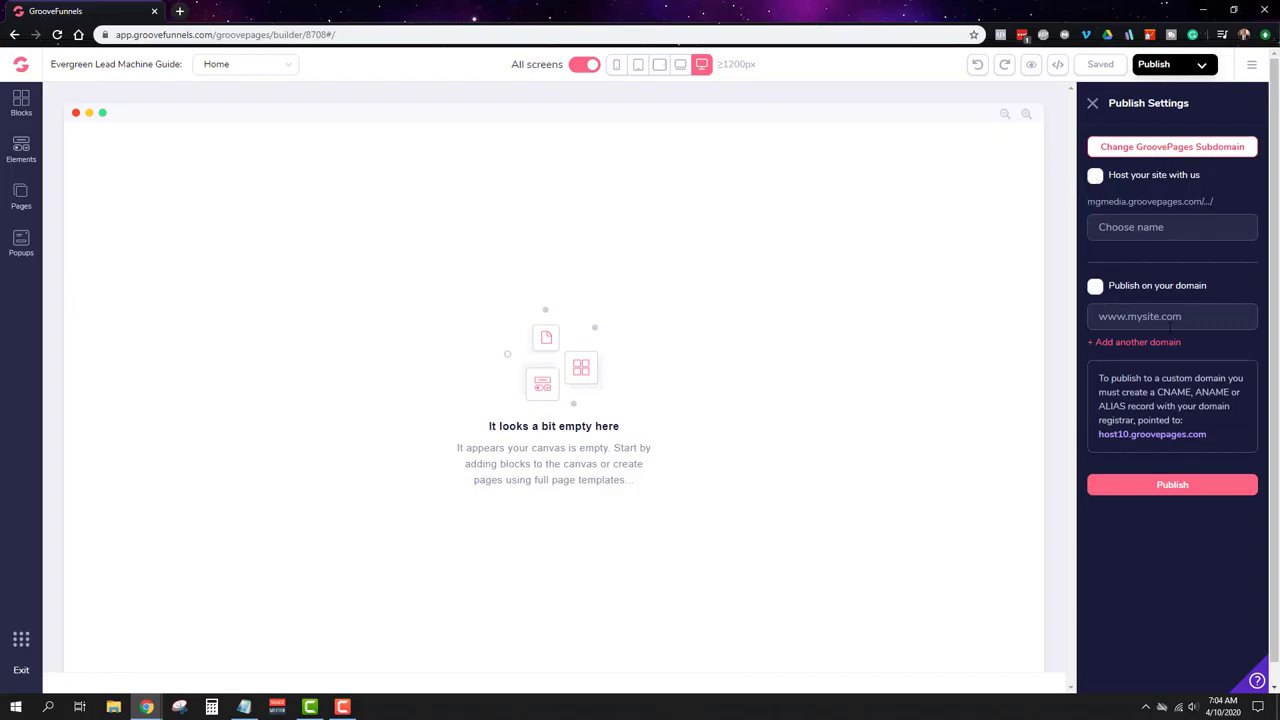
{"action": "left_click", "coordinate": [1095, 176]}
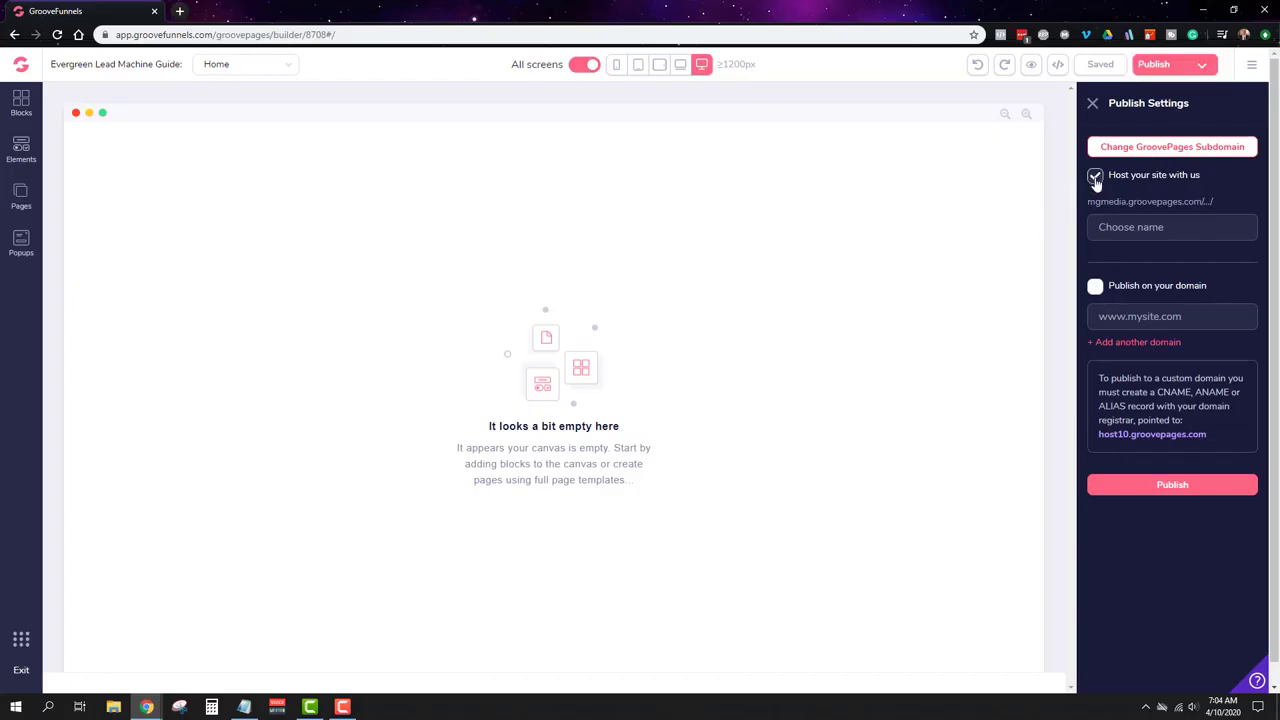
{"action": "left_click", "coordinate": [1215, 229]}
{"action": "type", "text": "exampleelmguide"}
{"action": "left_click", "coordinate": [1181, 487]}
{"action": "left_click", "coordinate": [1092, 103]}
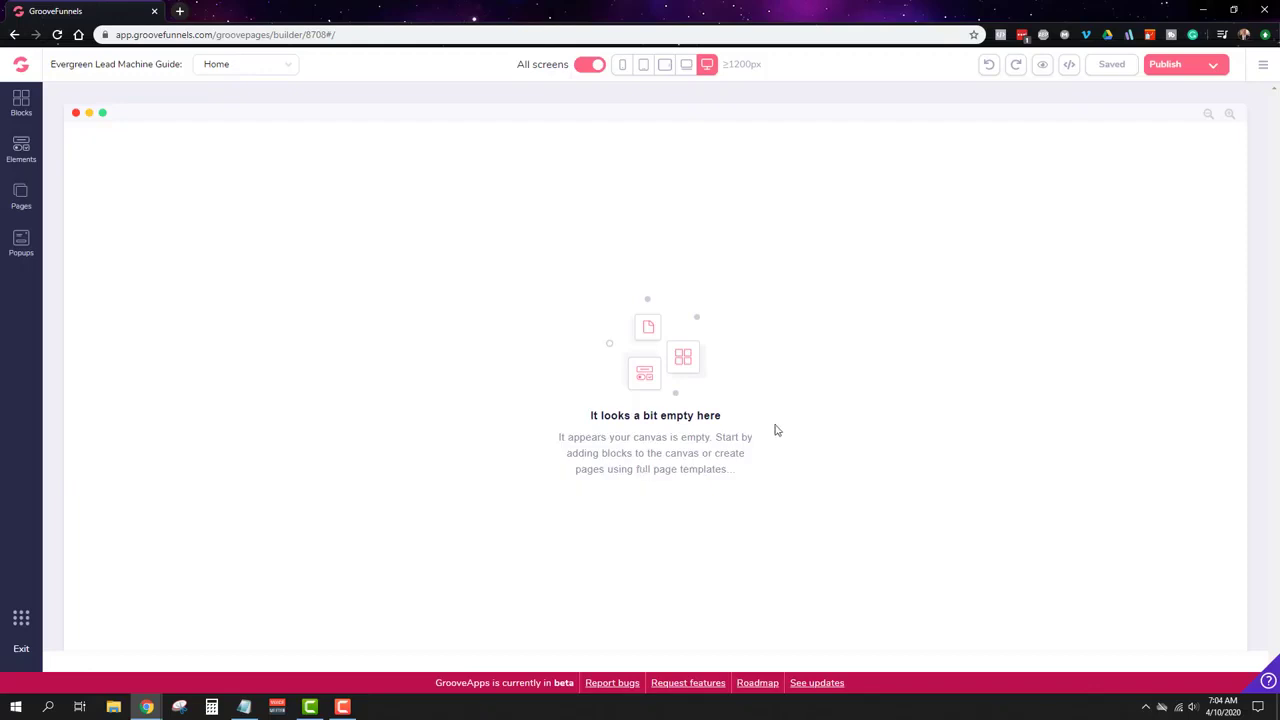
Step: Browse the Blocks library and try dragging container, two-column and one-column layouts onto the page
{"action": "left_click", "coordinate": [21, 103]}
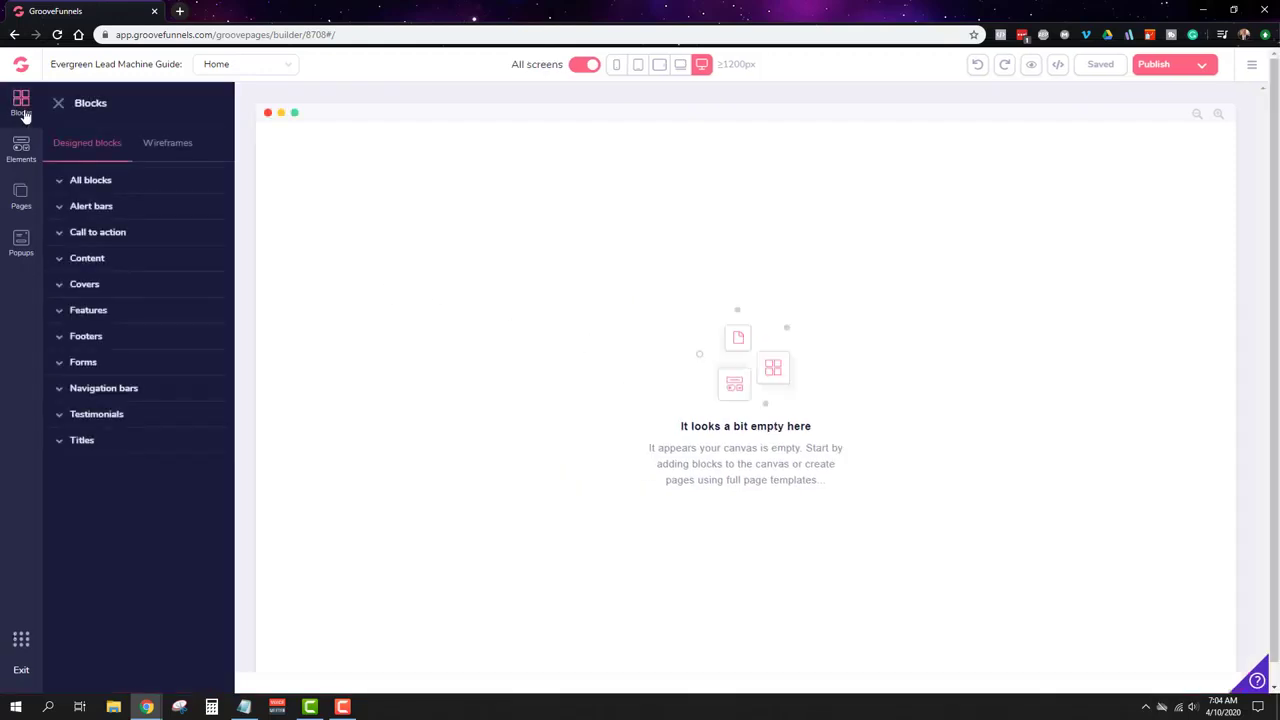
{"action": "left_click", "coordinate": [91, 180]}
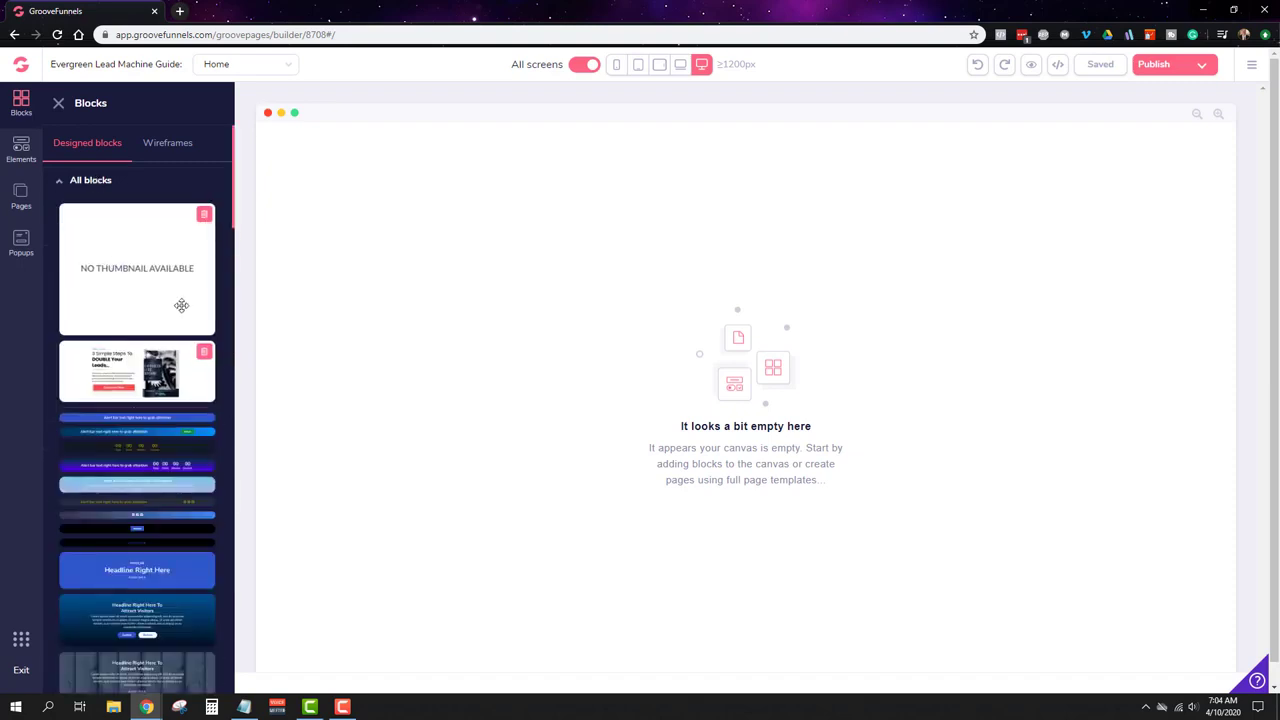
{"action": "left_click", "coordinate": [21, 150]}
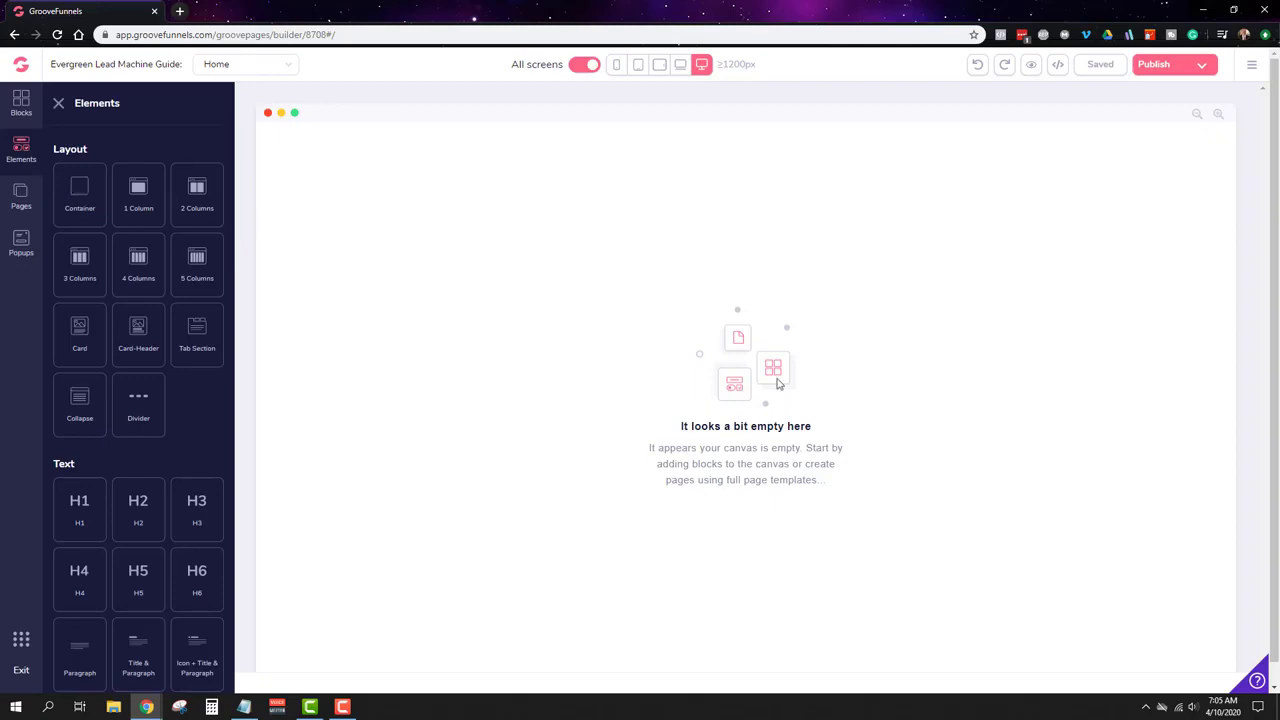
{"action": "left_click_drag", "start_coordinate": [90, 198], "coordinate": [895, 175]}
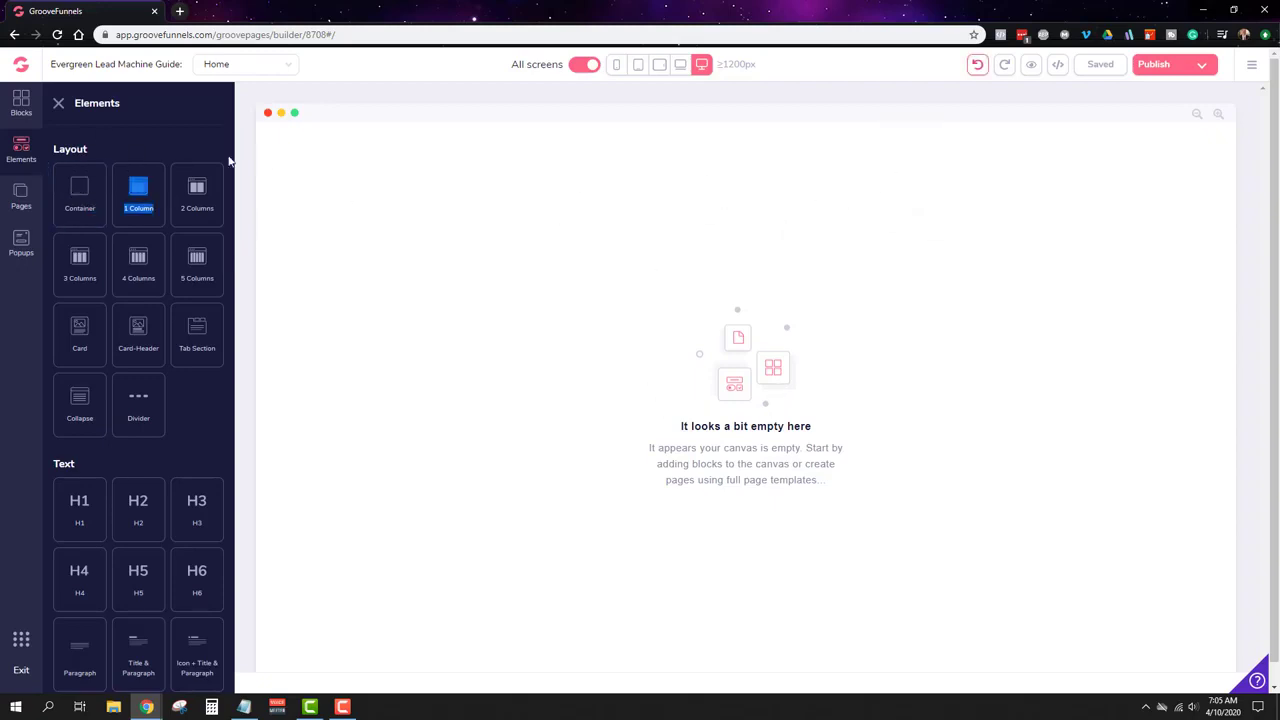
{"action": "left_click_drag", "start_coordinate": [200, 186], "coordinate": [806, 188]}
{"action": "left_click_drag", "start_coordinate": [143, 186], "coordinate": [746, 240]}
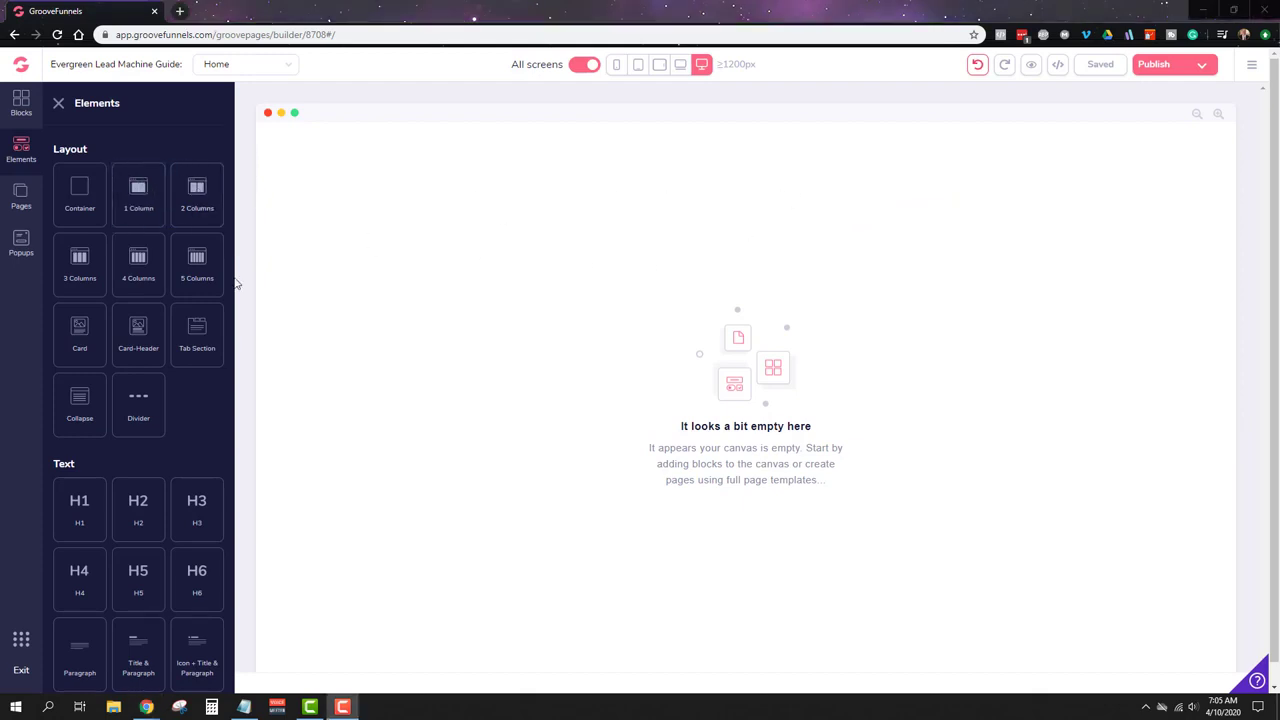
Step: Insert a Call to action wireframe block from the Wireframes tab
{"action": "left_click", "coordinate": [21, 105]}
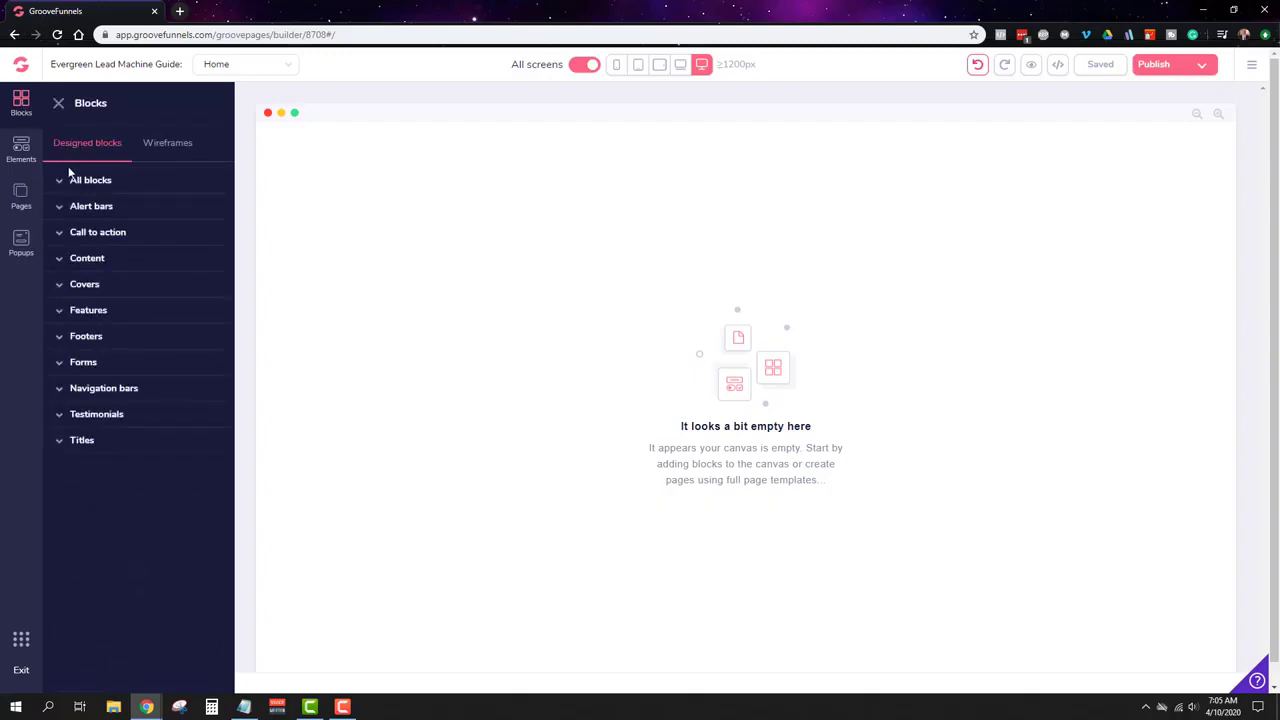
{"action": "left_click", "coordinate": [66, 231]}
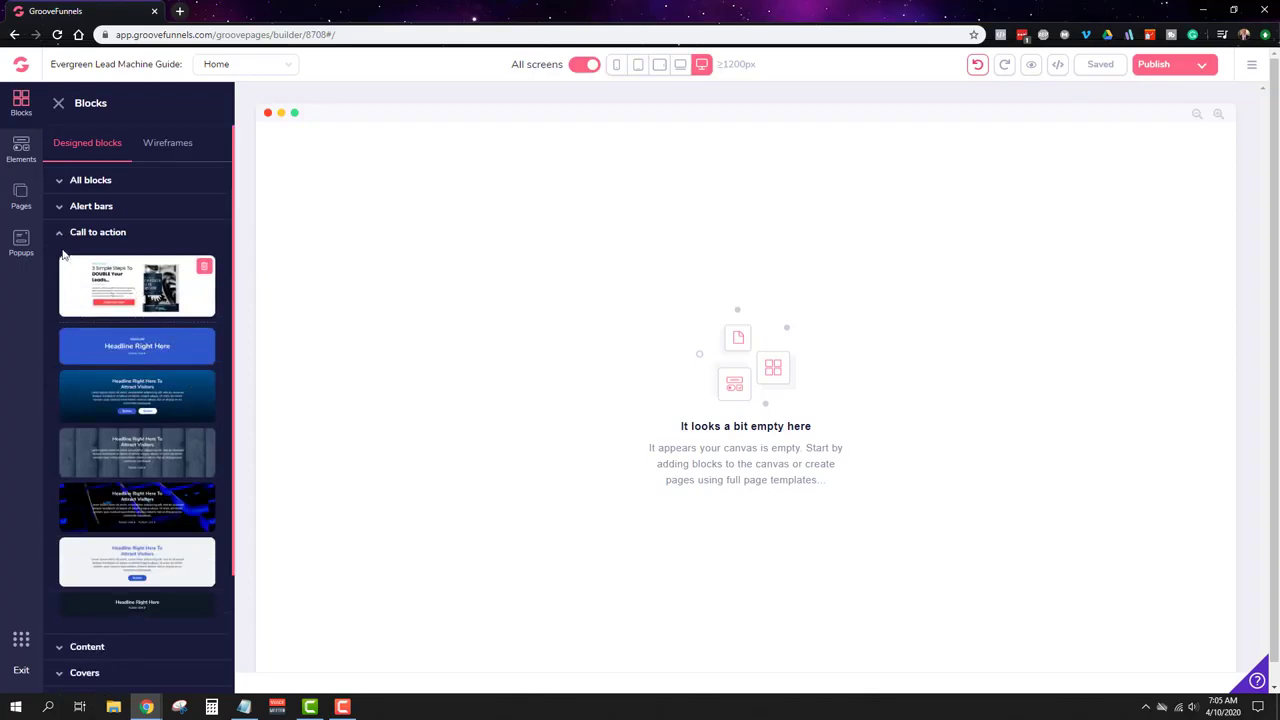
{"action": "left_click", "coordinate": [148, 142]}
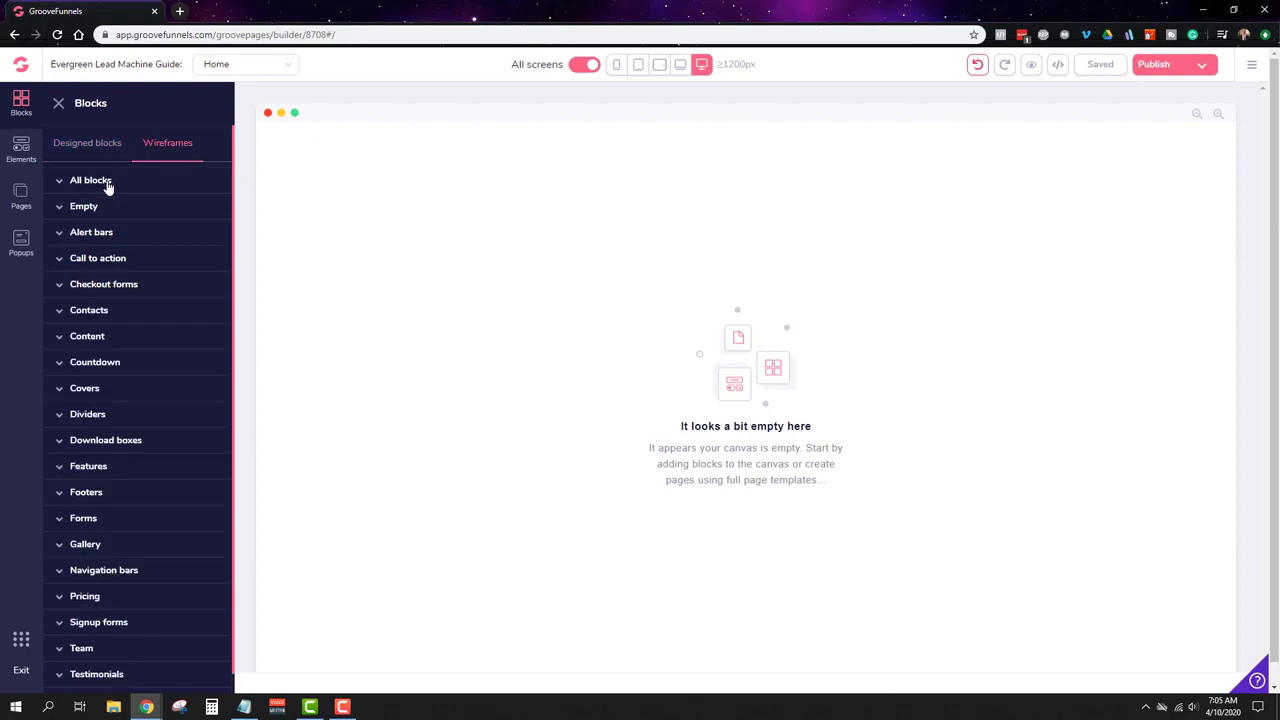
{"action": "scroll", "coordinate": [112, 195], "scroll_direction": "down", "scroll_amount": 1}
{"action": "left_click", "coordinate": [99, 237]}
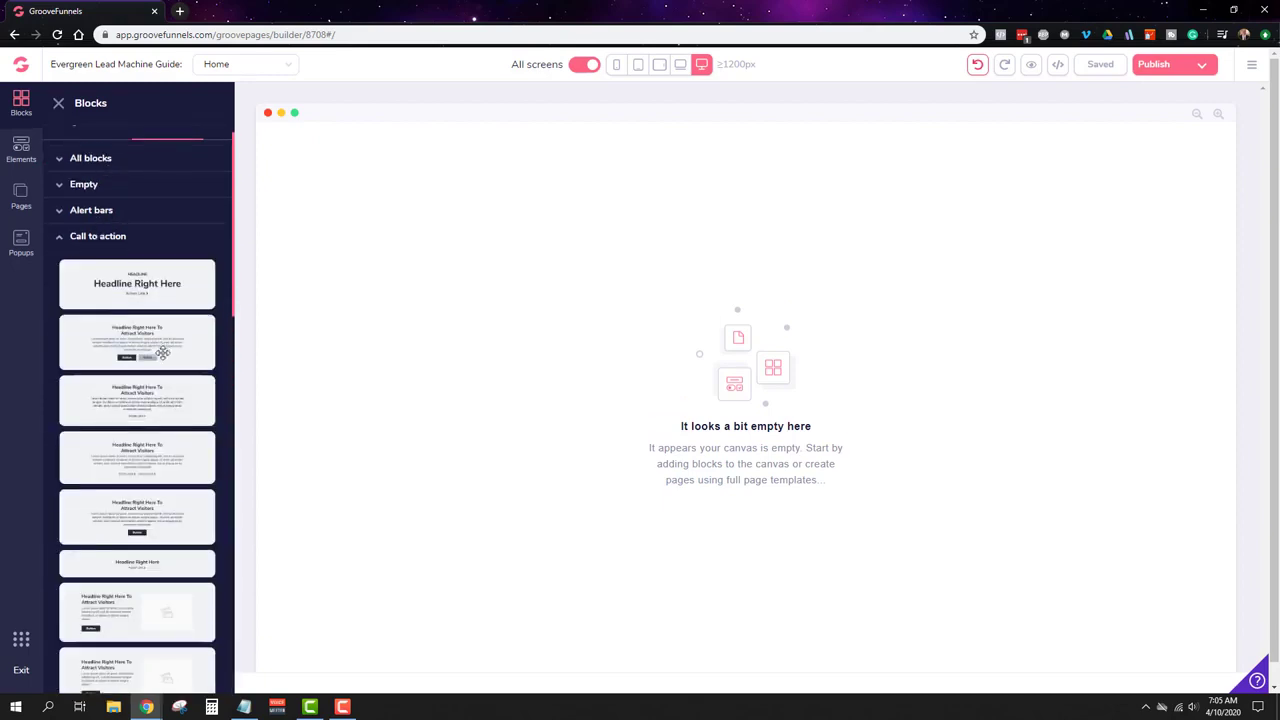
{"action": "scroll", "coordinate": [130, 358], "scroll_direction": "down", "scroll_amount": 3}
{"action": "left_click", "coordinate": [128, 355]}
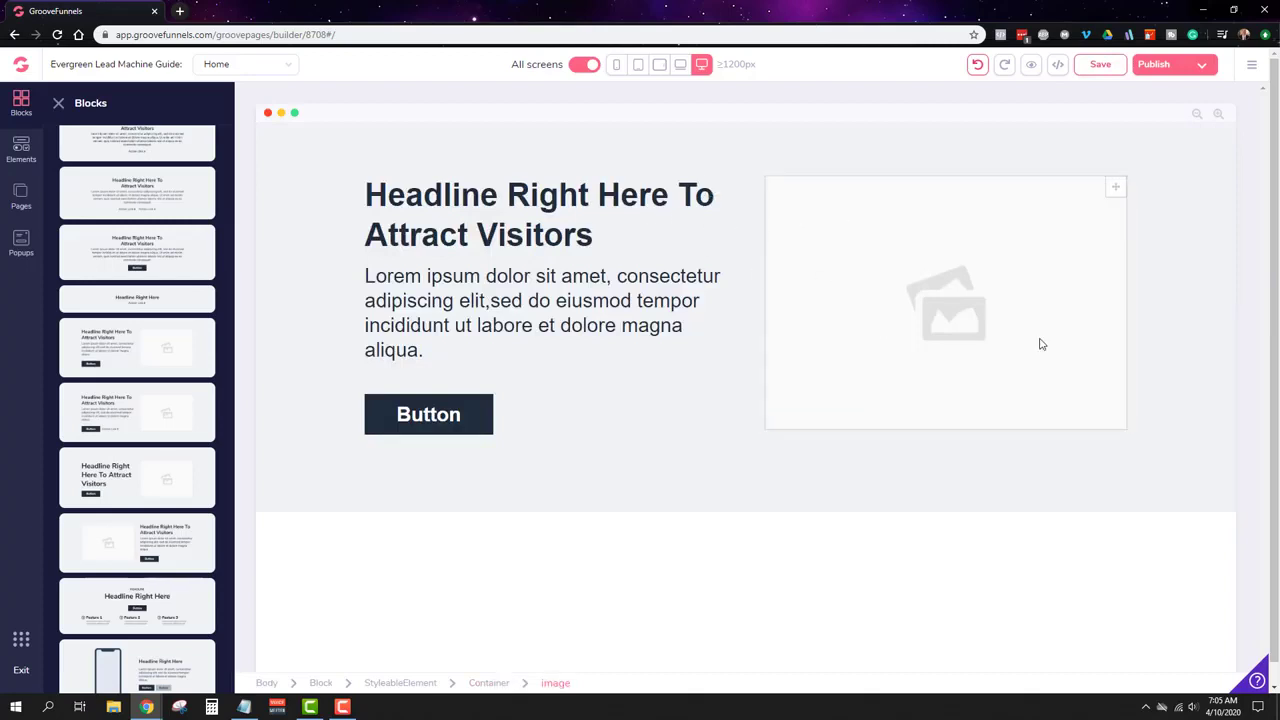
Step: Select the CTA image placeholder and pick the Evergreen Lead Machine cover
{"action": "left_click", "coordinate": [957, 246]}
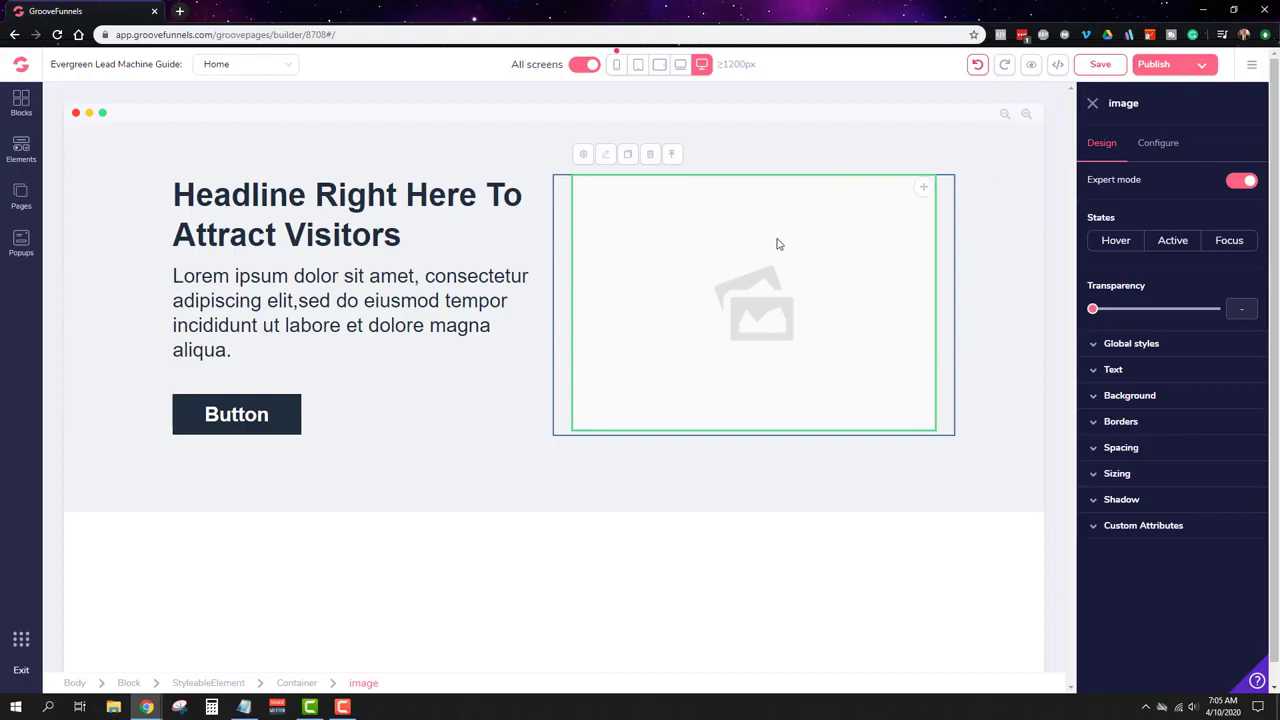
{"action": "left_click", "coordinate": [645, 229]}
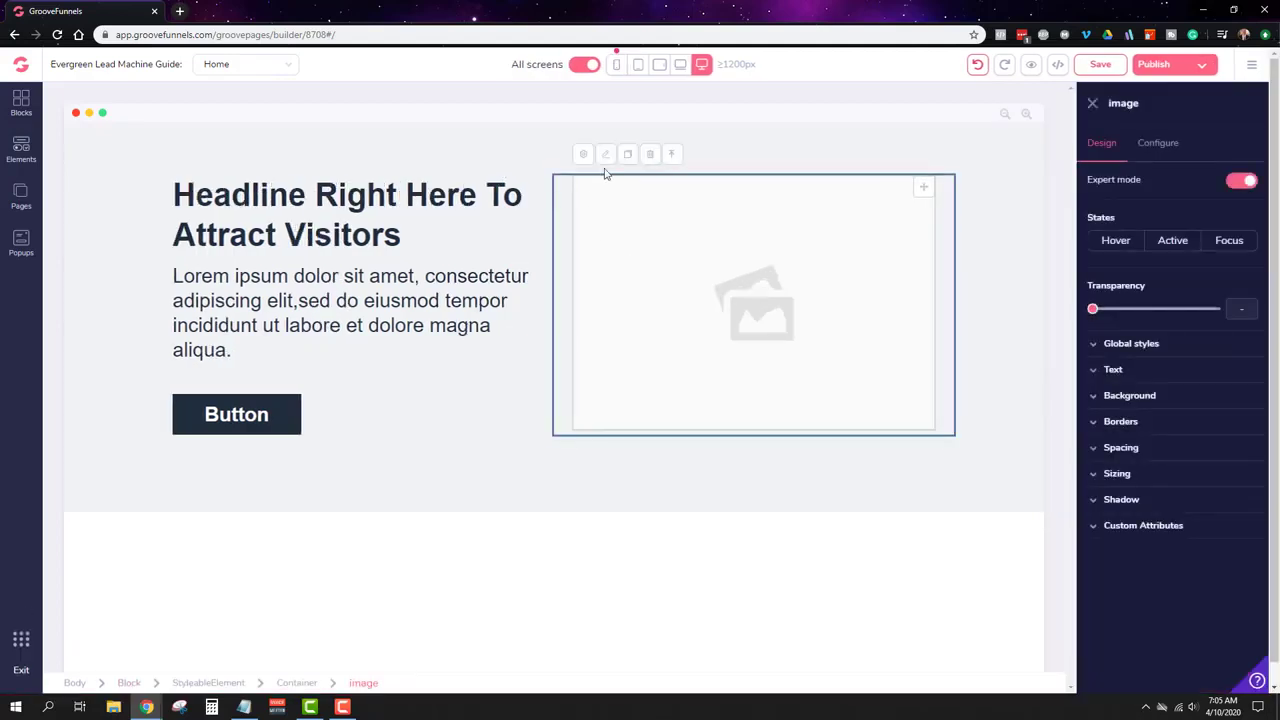
{"action": "left_click", "coordinate": [1158, 146]}
{"action": "left_click", "coordinate": [1122, 265]}
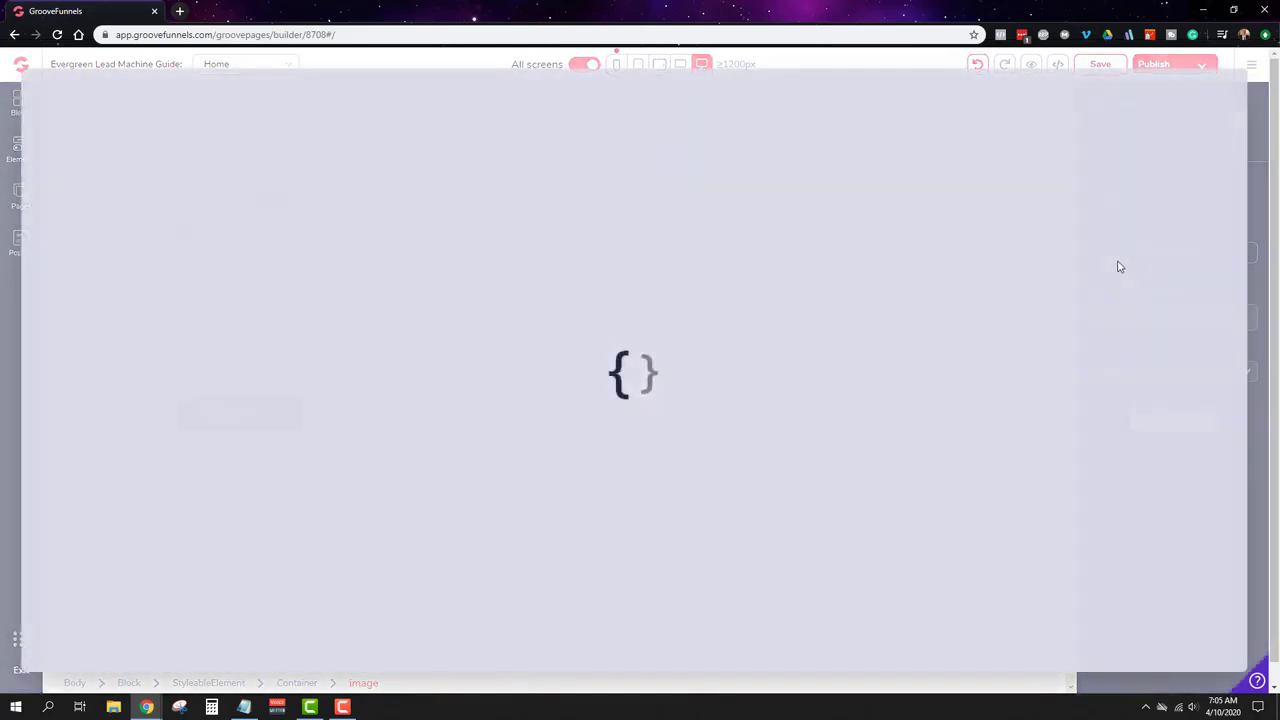
{"action": "left_click", "coordinate": [636, 192]}
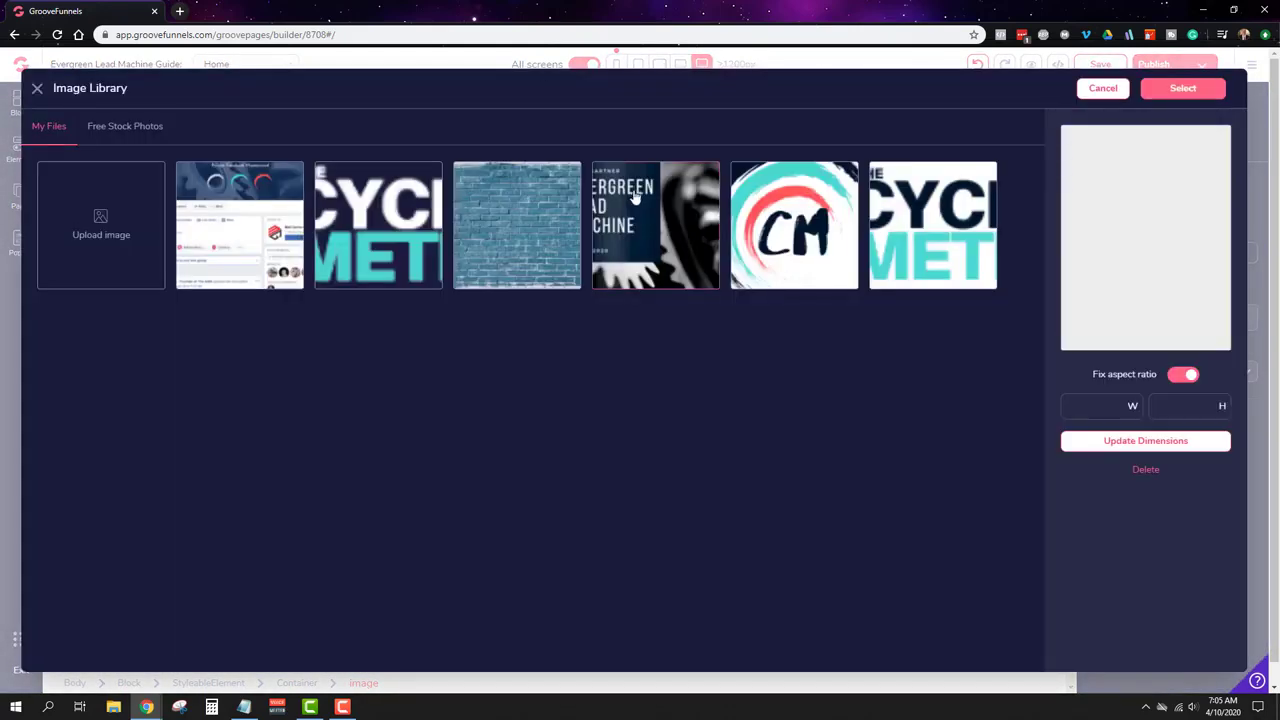
Step: Resize the cover to 350 × 463 and insert it into the image
{"action": "double_click", "coordinate": [1114, 408]}
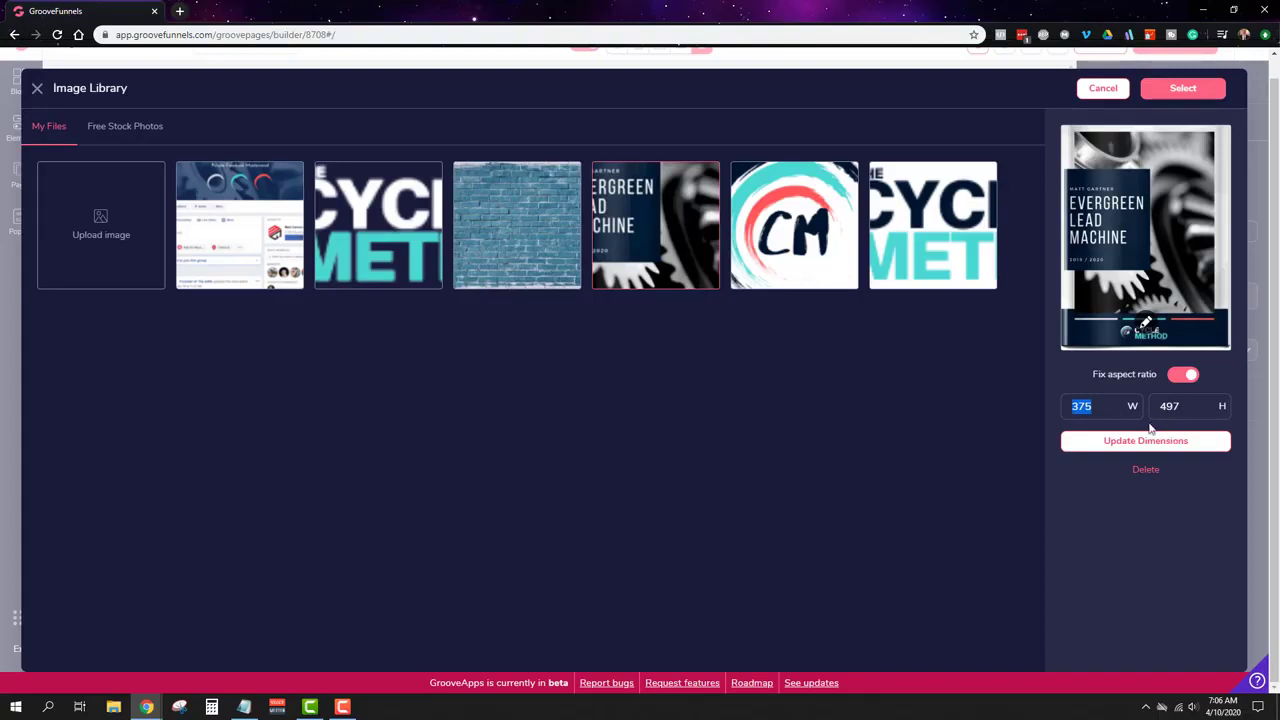
{"action": "left_click", "coordinate": [1111, 410]}
{"action": "double_click", "coordinate": [1111, 410]}
{"action": "type", "text": "350"}
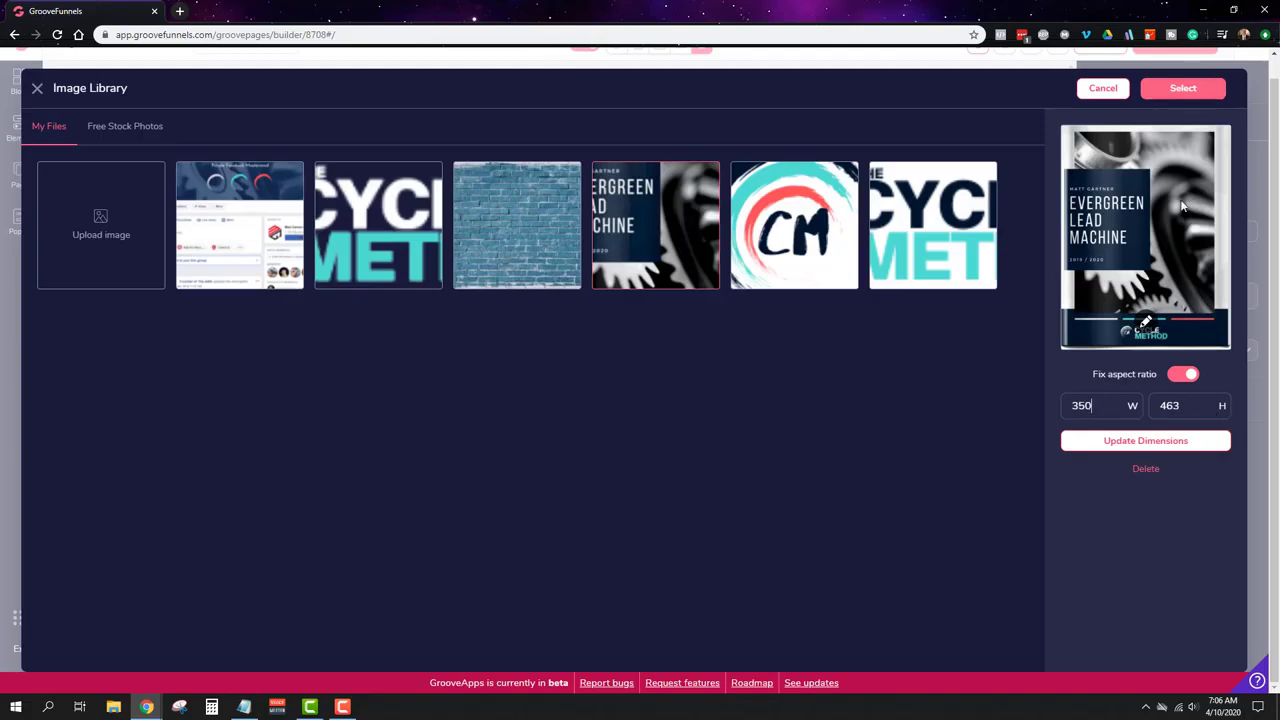
{"action": "left_click", "coordinate": [1137, 442]}
{"action": "left_click", "coordinate": [1188, 92]}
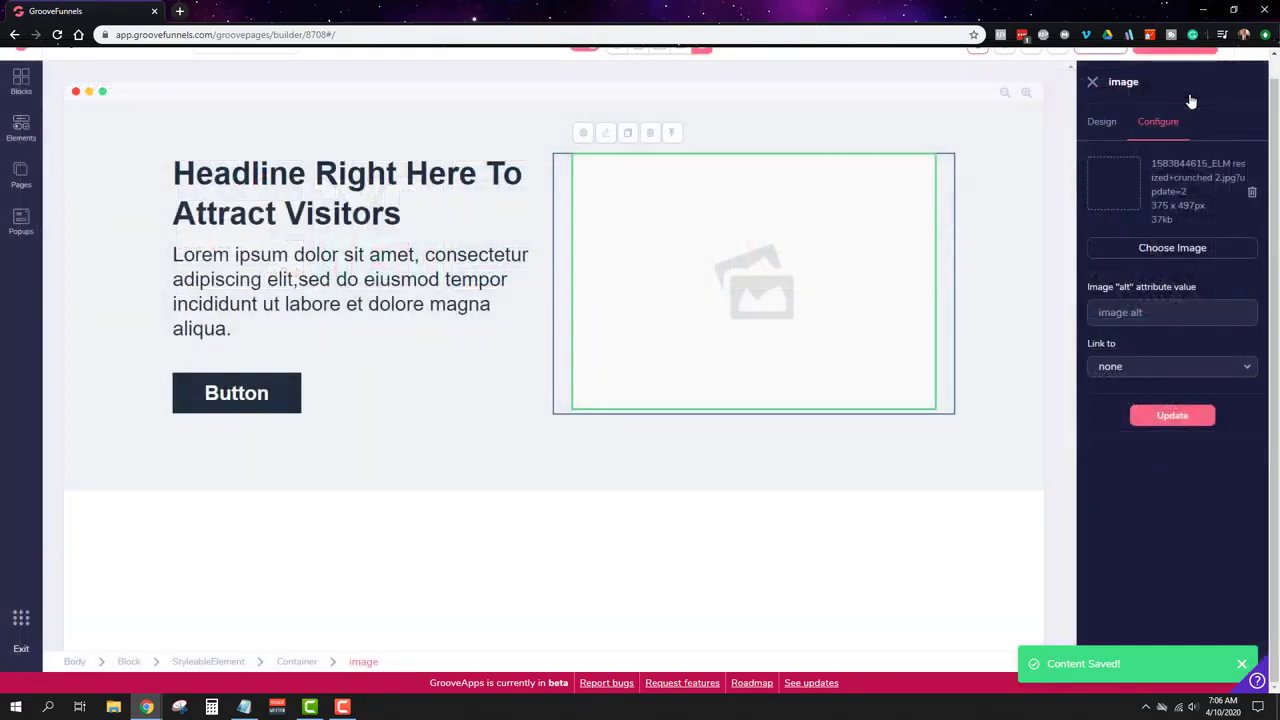
Step: Apply the Evergreen Lead Machine ebook cover image in the hero section
{"action": "left_click", "coordinate": [1168, 415]}
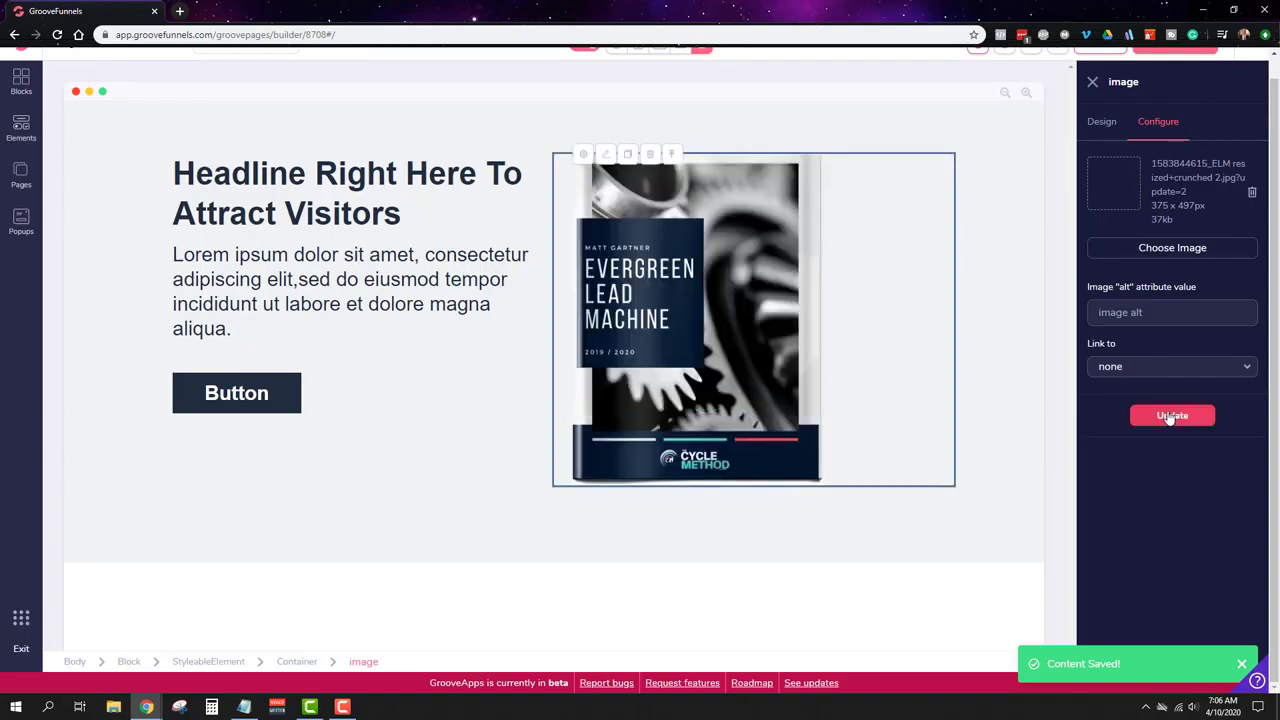
{"action": "left_click", "coordinate": [935, 232]}
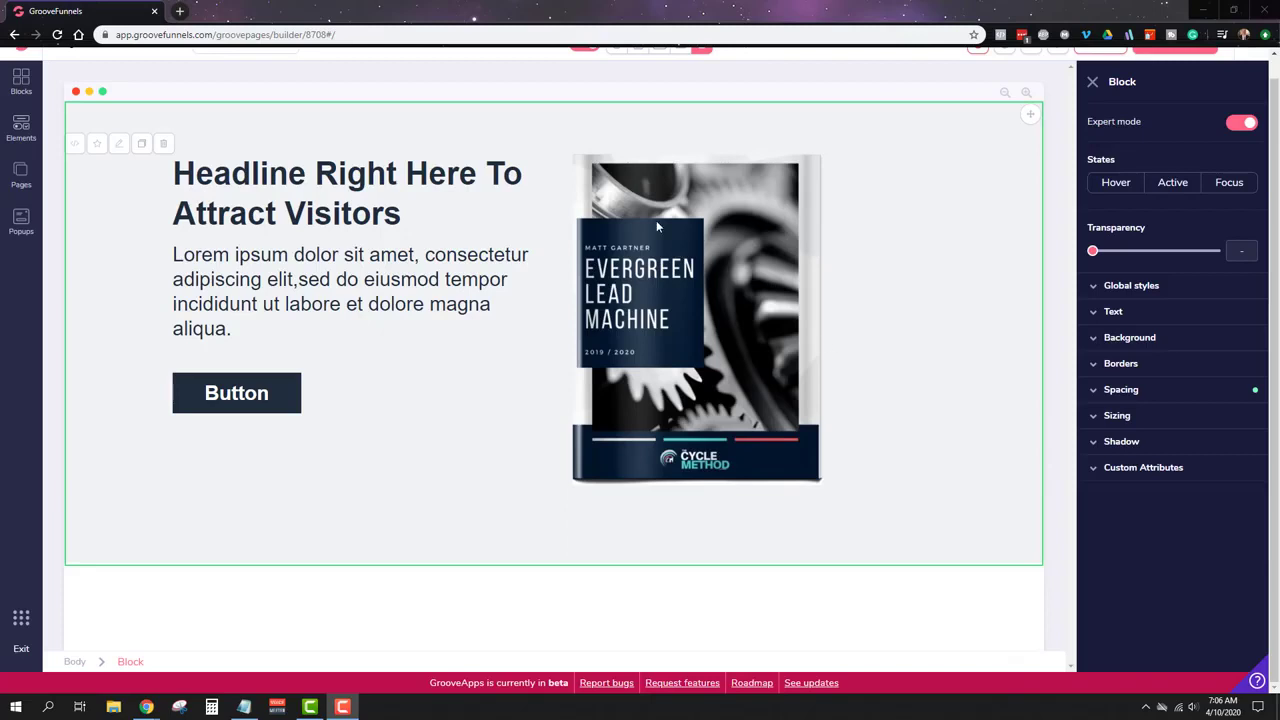
{"action": "left_click", "coordinate": [696, 212]}
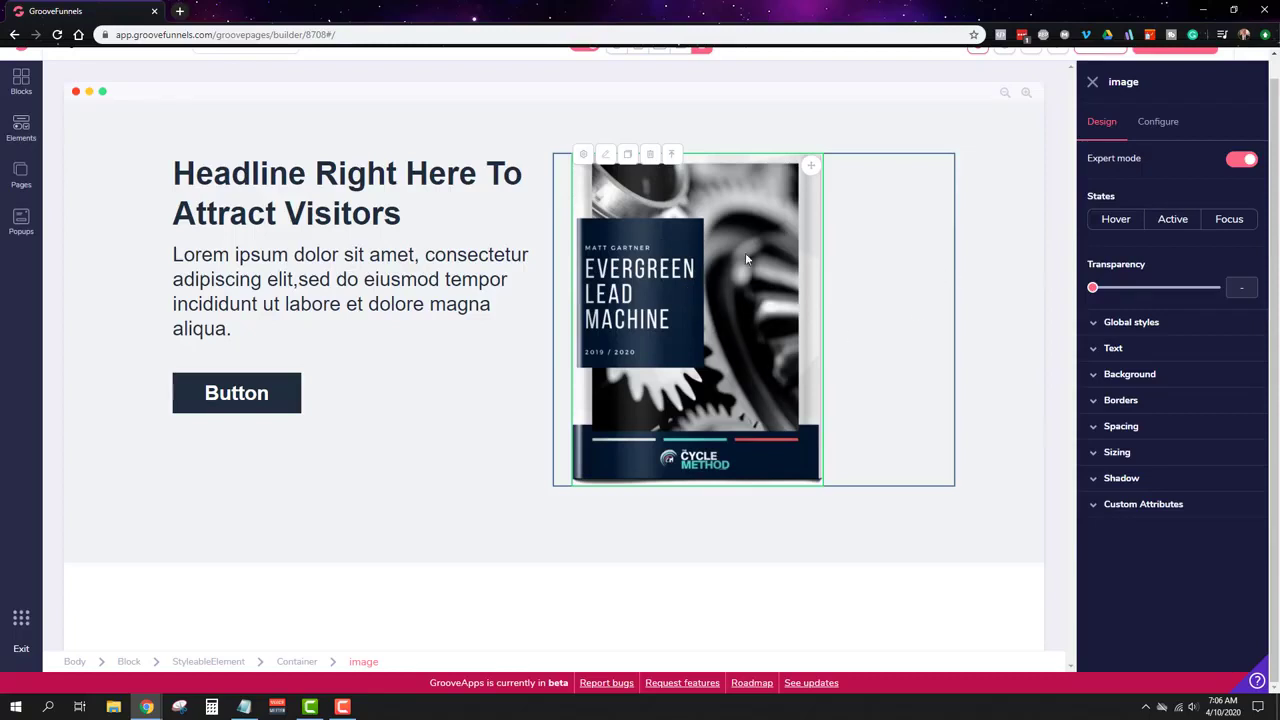
Step: Centre the cover image within its container using the Layout primary alignment
{"action": "left_click", "coordinate": [889, 254]}
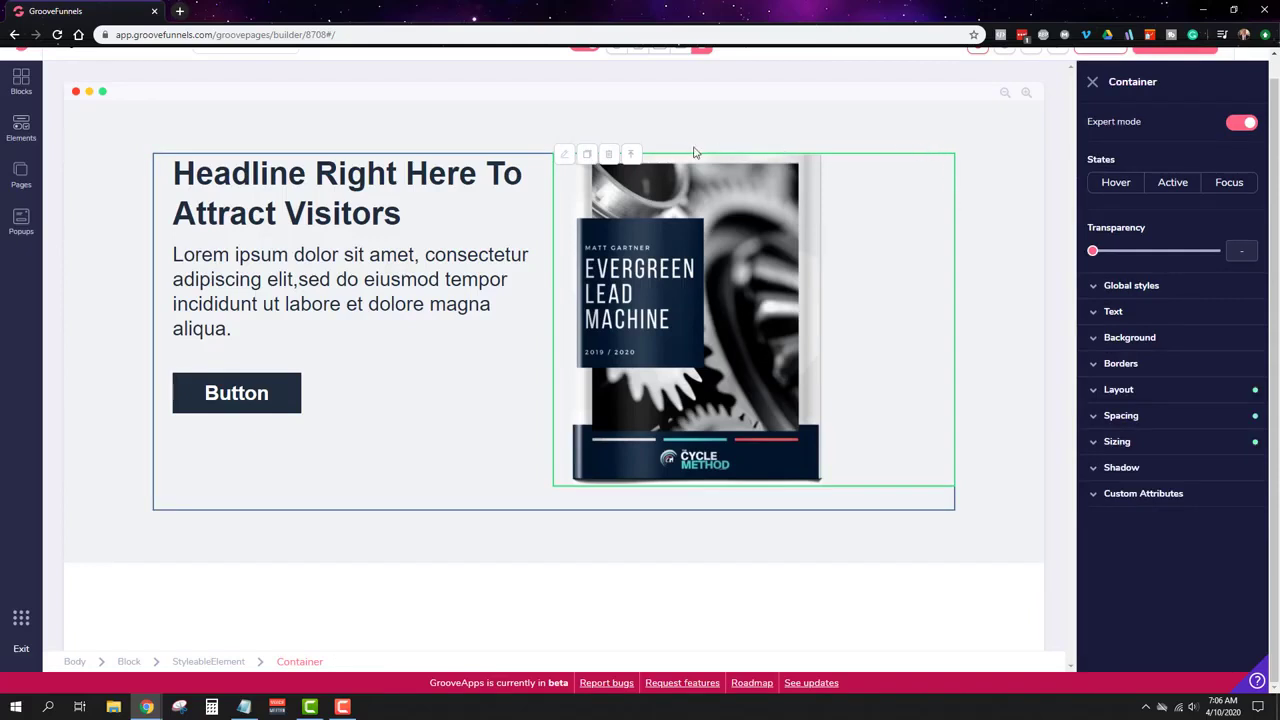
{"action": "left_click", "coordinate": [1137, 391]}
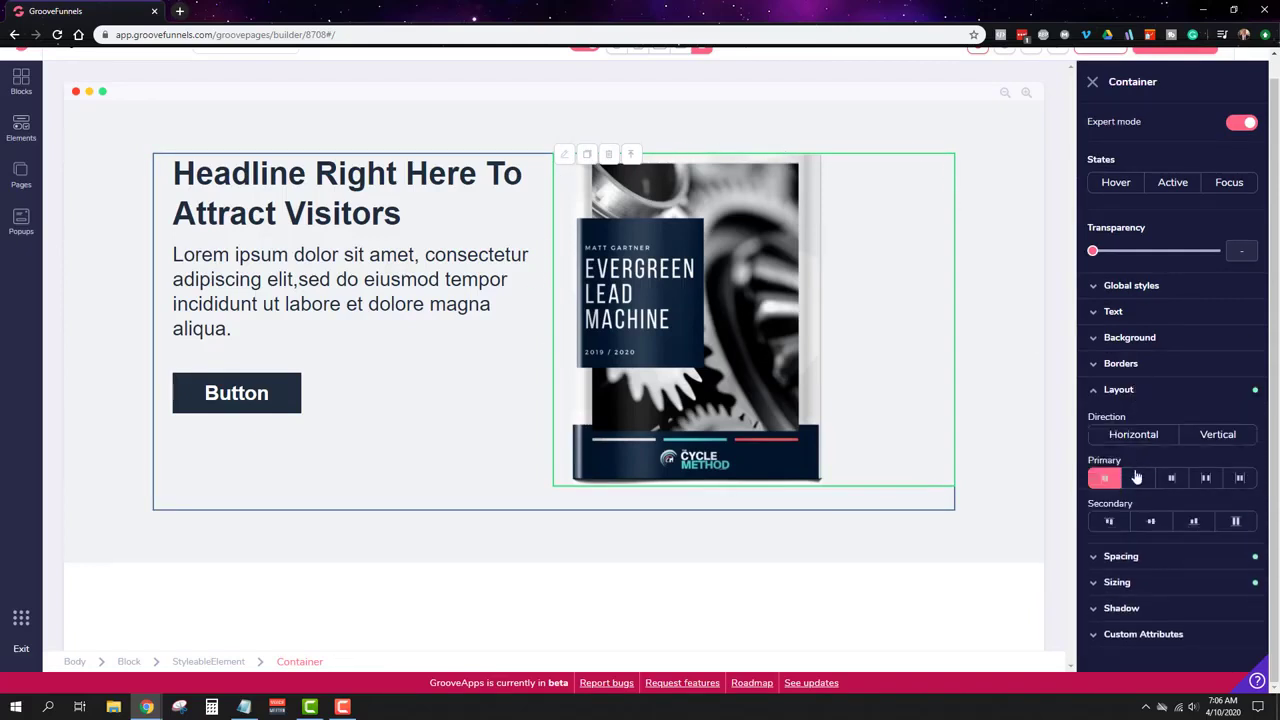
{"action": "left_click", "coordinate": [1138, 478]}
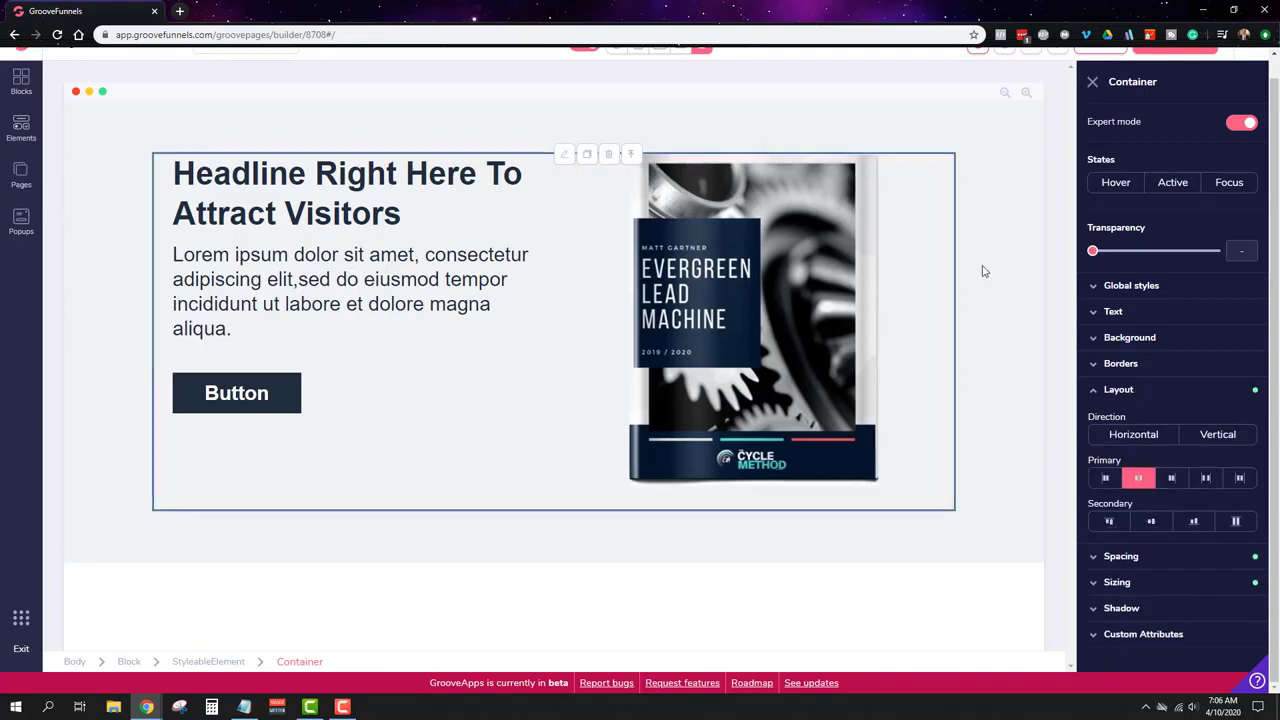
{"action": "left_click", "coordinate": [994, 229]}
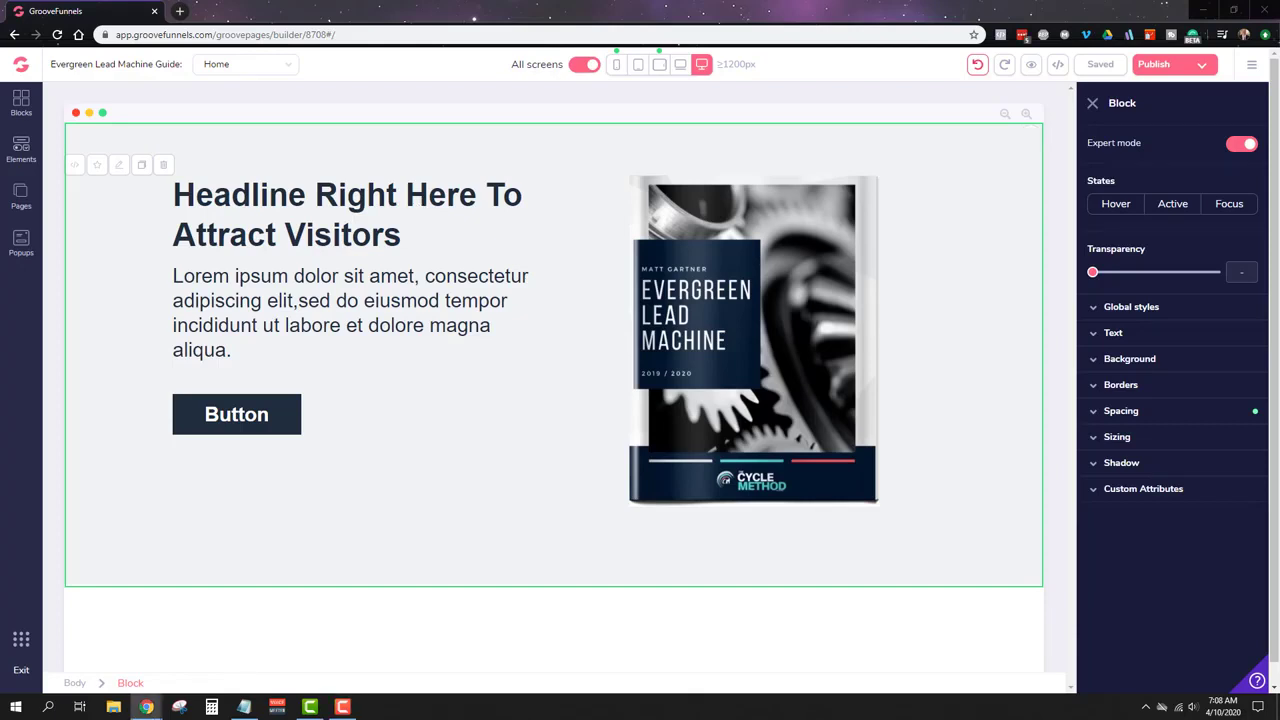
Step: Review the block's Global styles list, then select the hero Button for styling
{"action": "left_click_drag", "start_coordinate": [1279, 265], "coordinate": [1279, 165]}
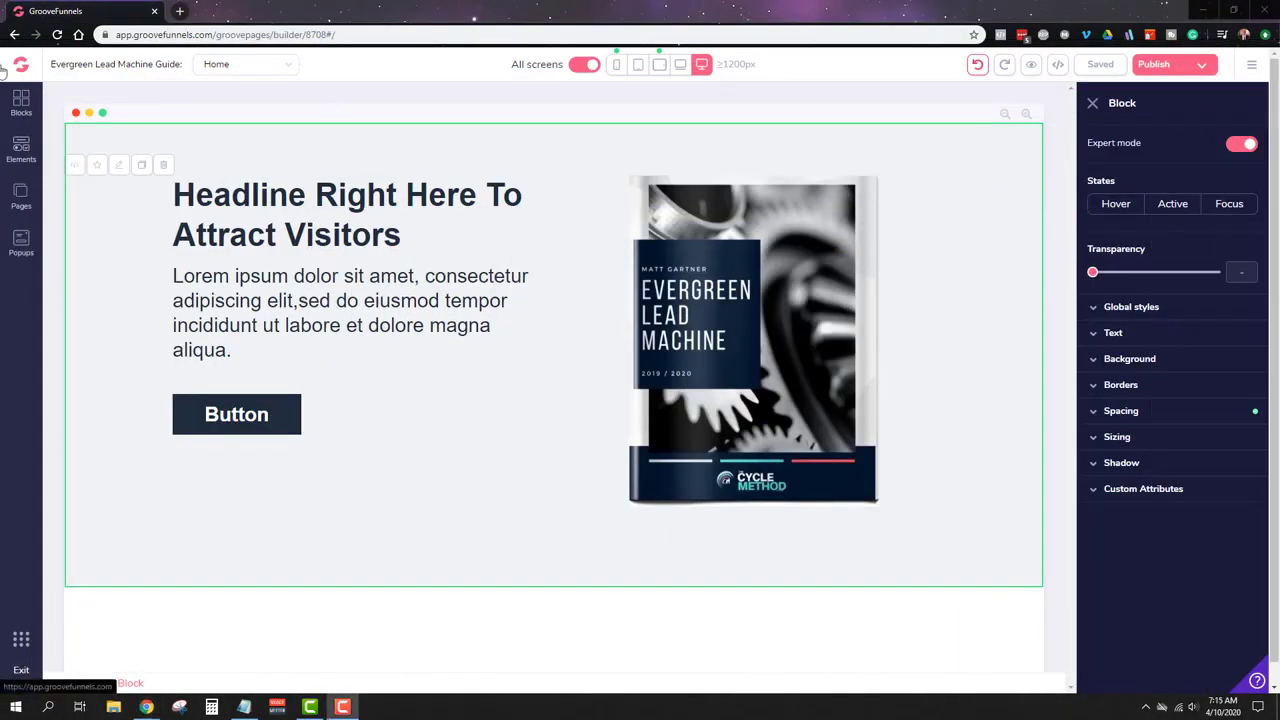
{"action": "left_click", "coordinate": [1115, 307]}
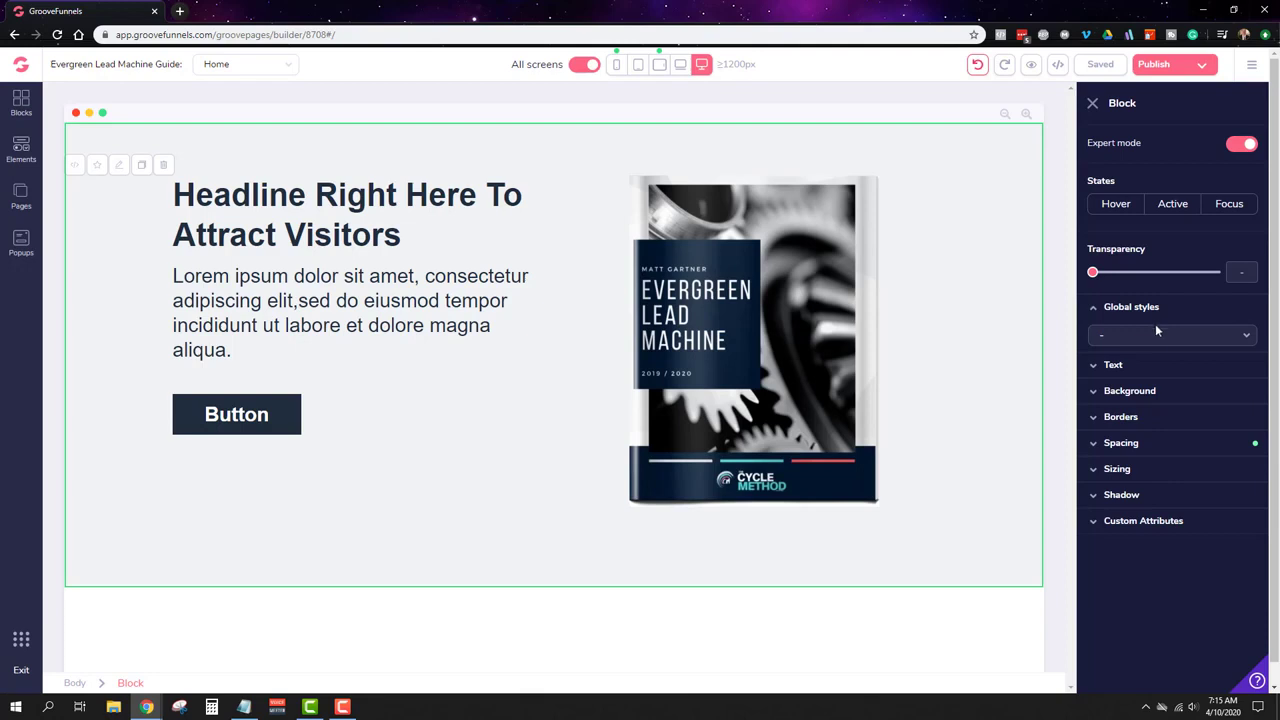
{"action": "left_click", "coordinate": [1152, 338]}
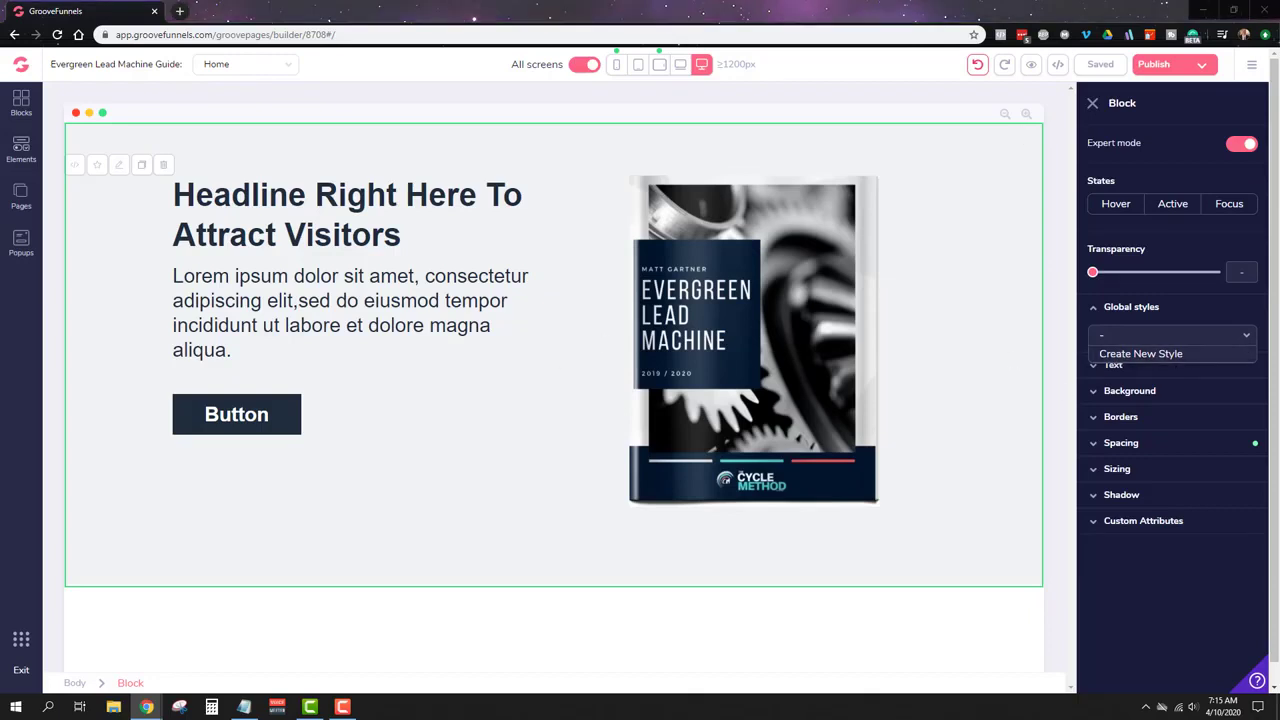
{"action": "left_click", "coordinate": [176, 412]}
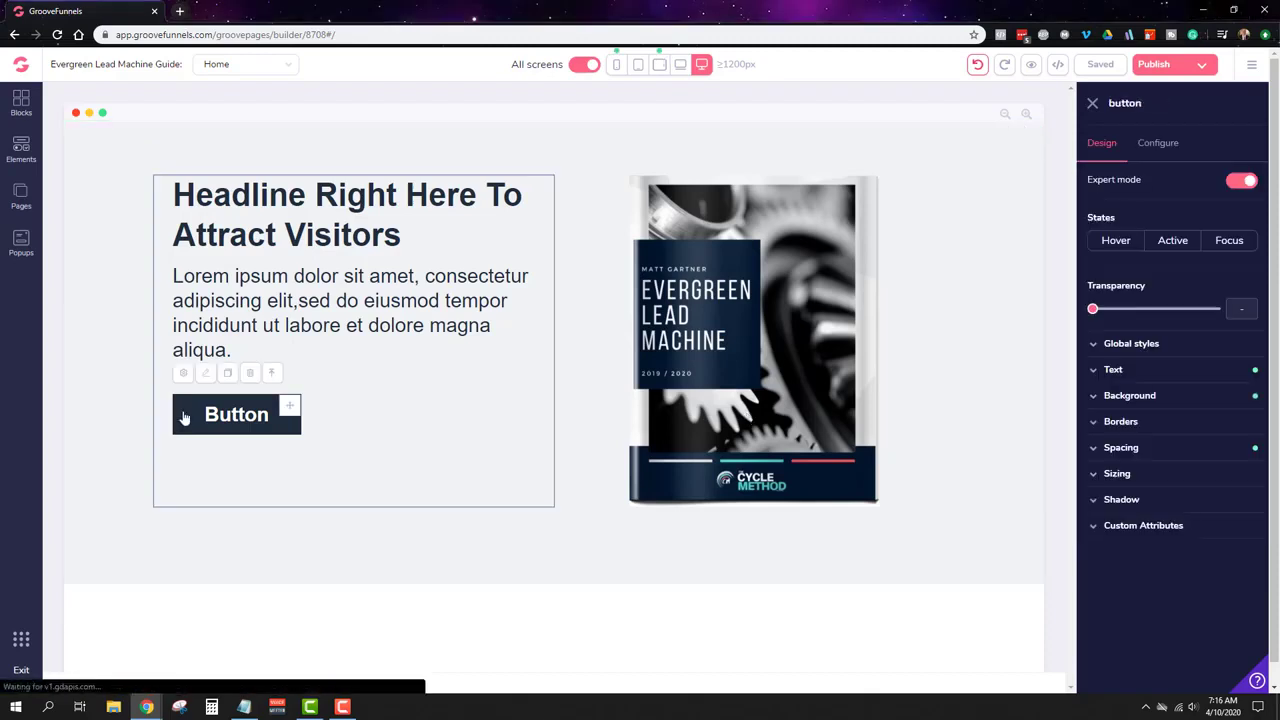
Step: Give the hero Button a red #fe4a49 background and select its label text in Configure
{"action": "left_click", "coordinate": [1110, 397]}
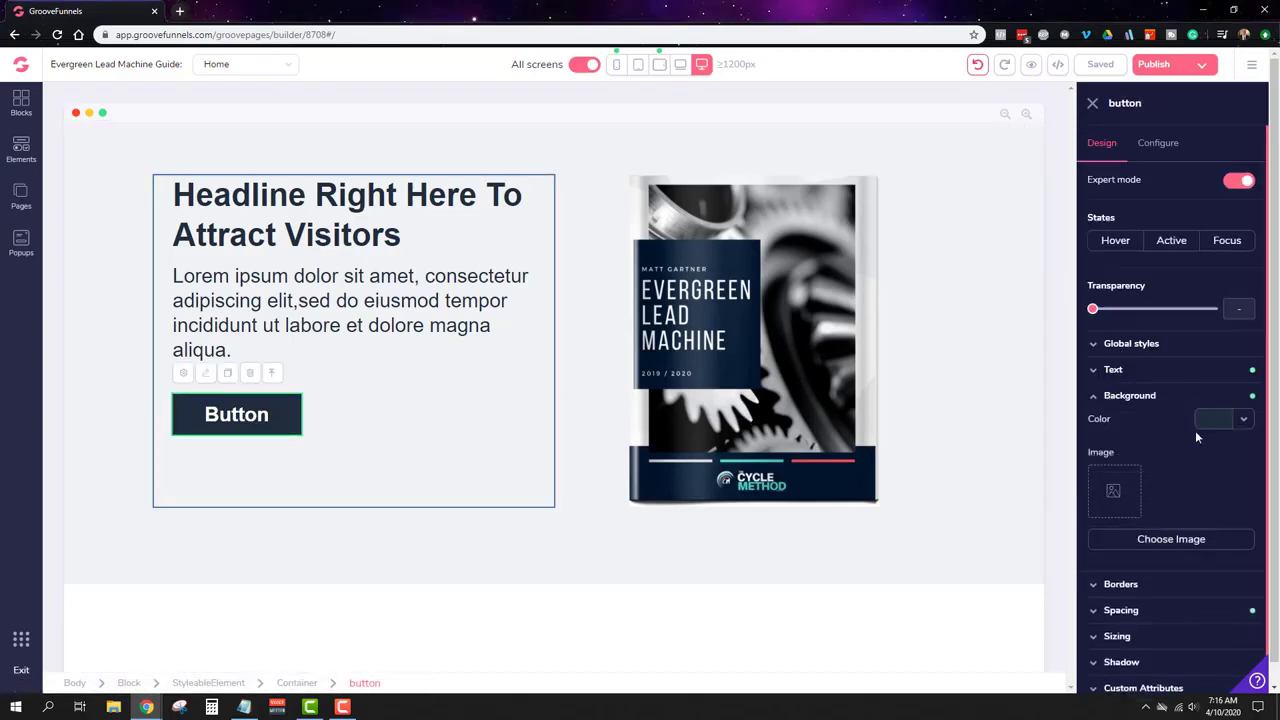
{"action": "left_click", "coordinate": [1218, 424]}
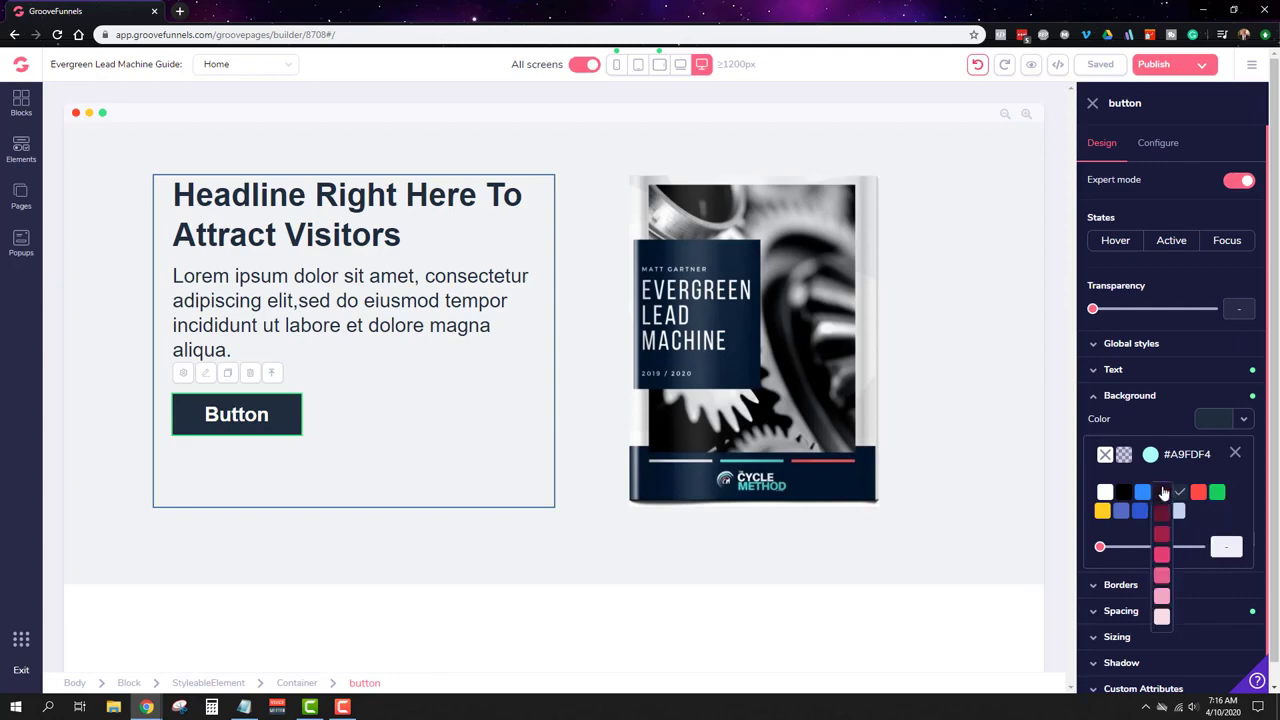
{"action": "left_click", "coordinate": [1150, 455]}
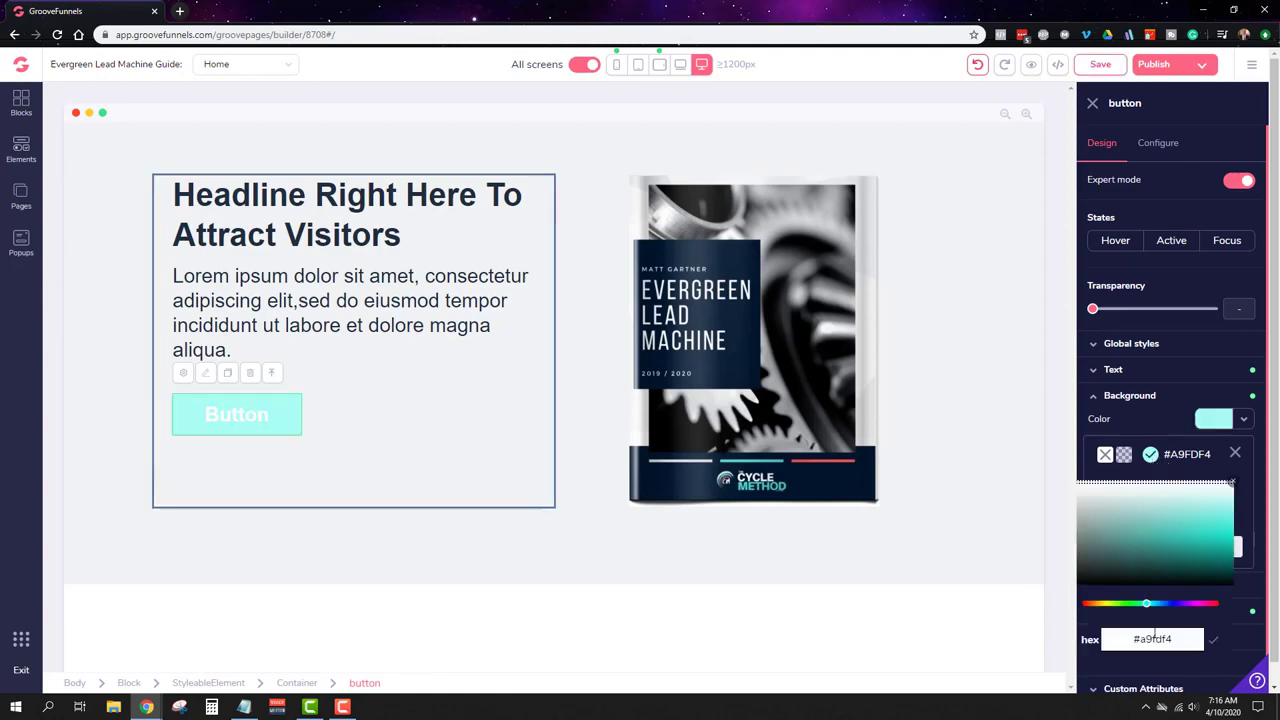
{"action": "triple_click", "coordinate": [1153, 637]}
{"action": "type", "text": "#fe4a49"}
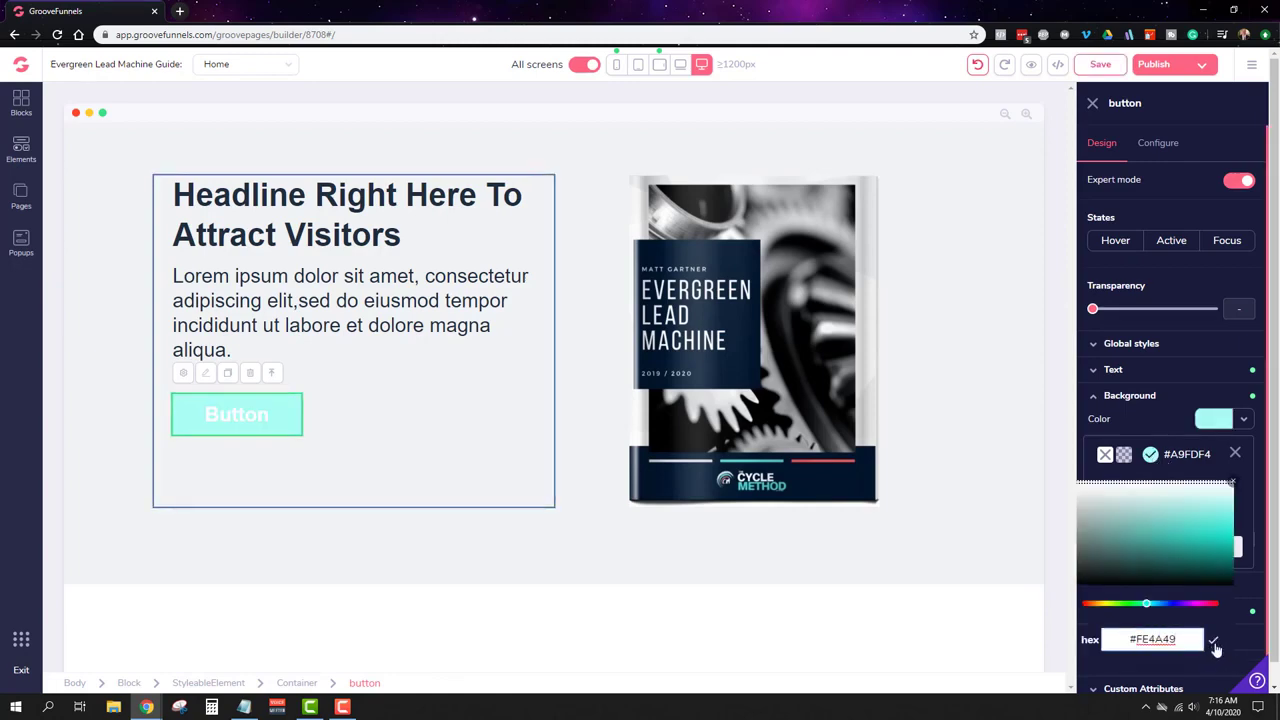
{"action": "left_click", "coordinate": [1214, 645]}
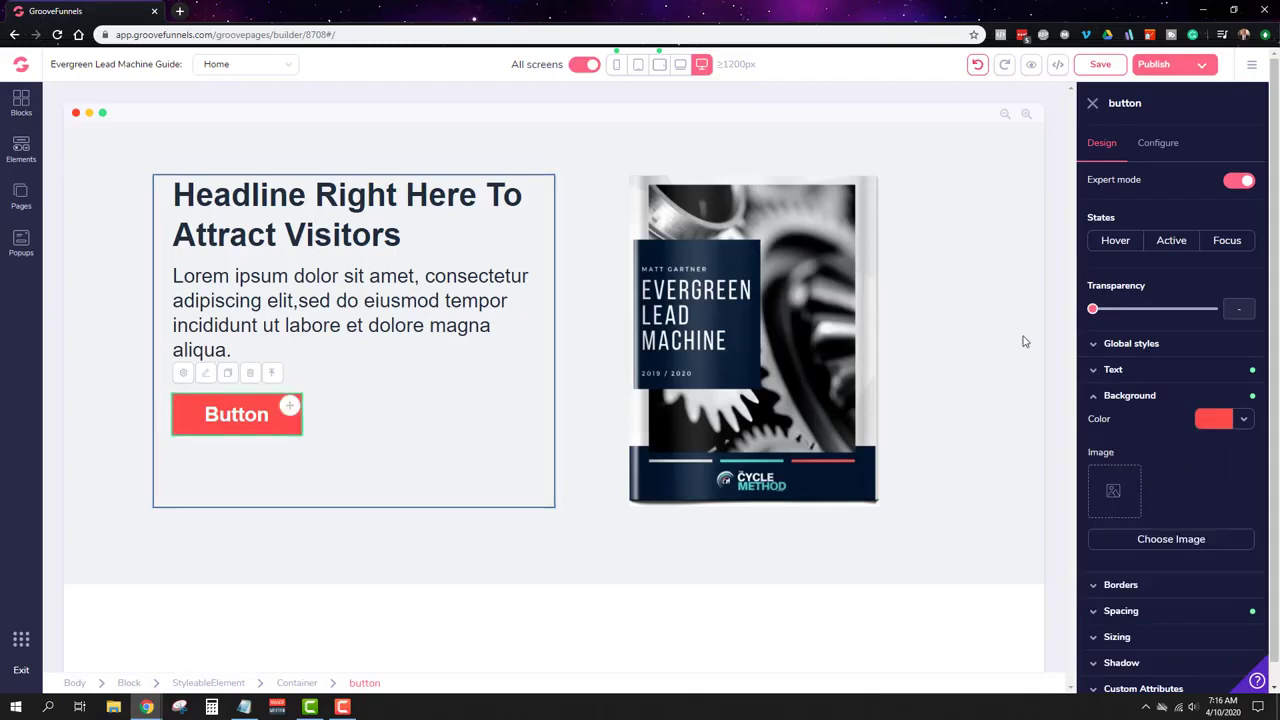
{"action": "left_click", "coordinate": [1163, 145]}
{"action": "double_click", "coordinate": [1137, 209]}
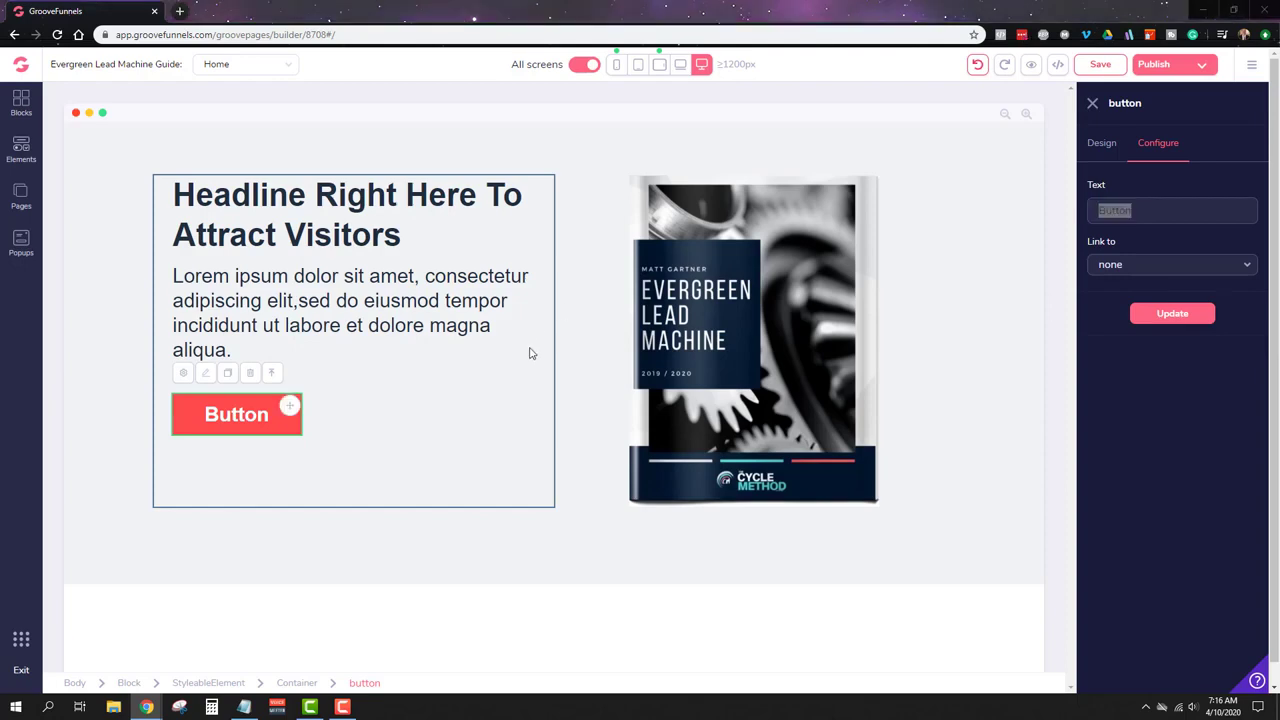
Step: Change the hero button label to 'Download Now', apply it, and save the page
{"action": "left_click", "coordinate": [1165, 215]}
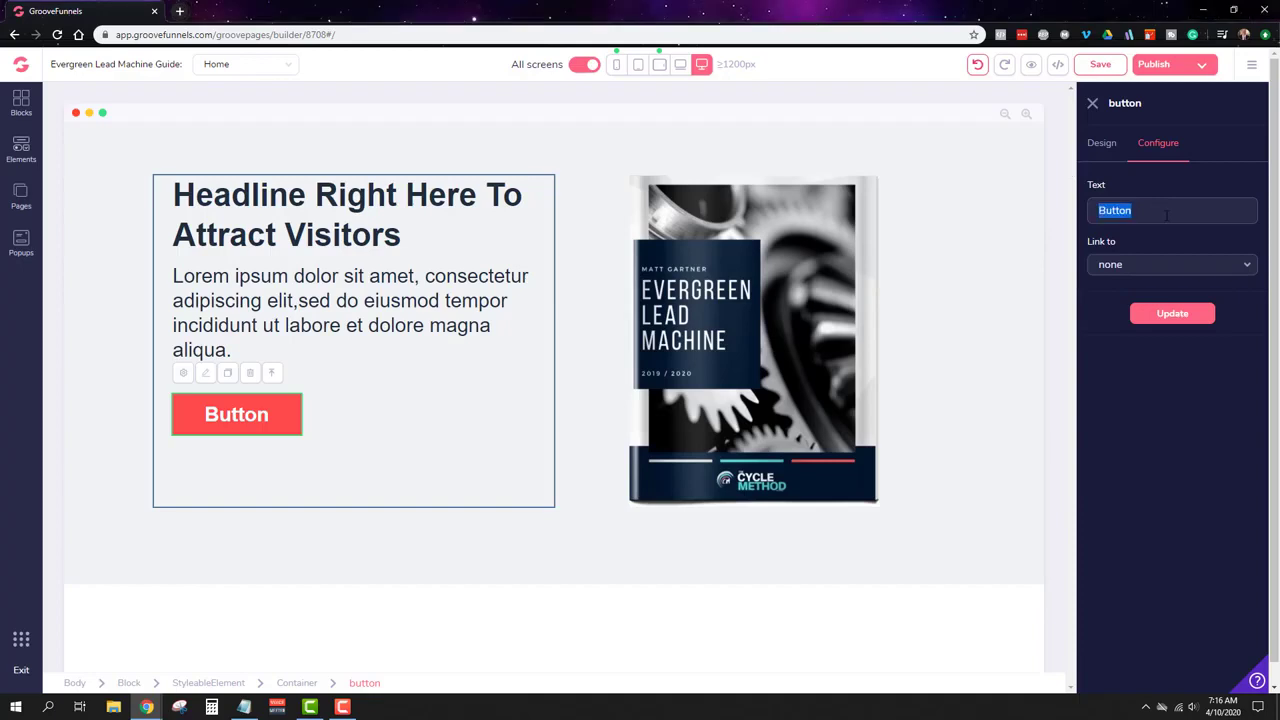
{"action": "type", "text": "Download Now"}
{"action": "left_click", "coordinate": [1174, 316]}
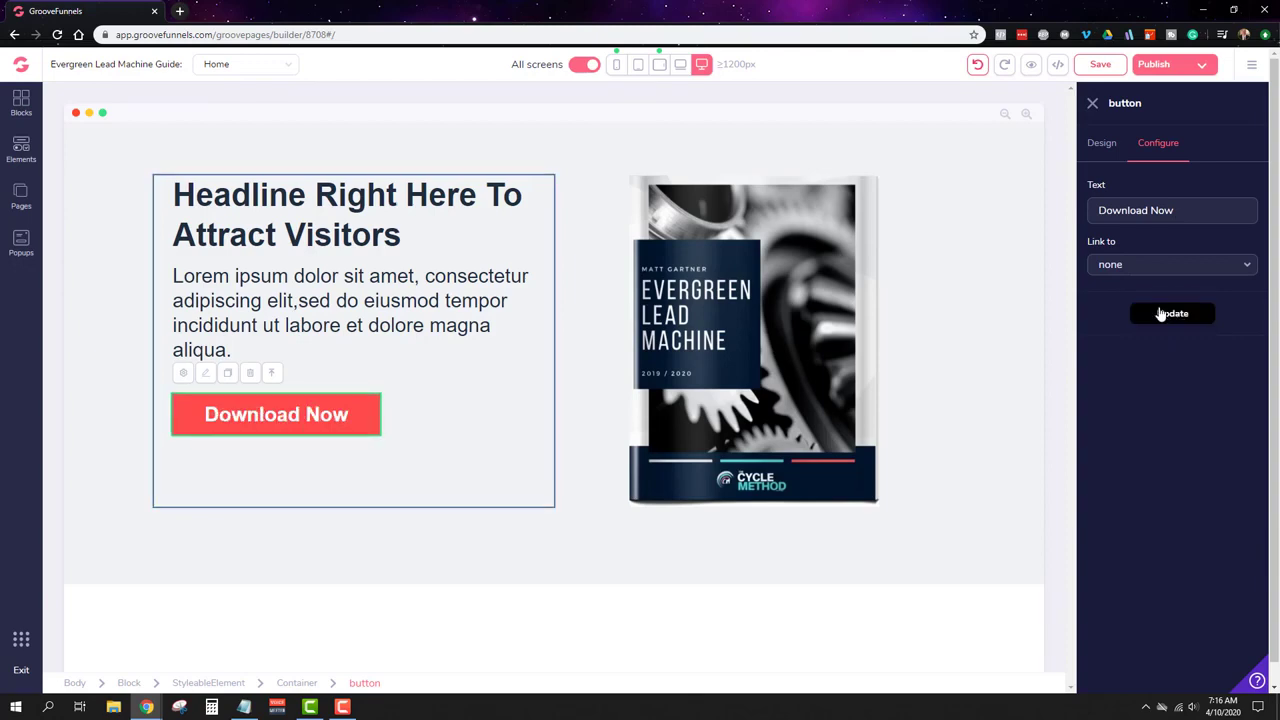
{"action": "left_click", "coordinate": [1099, 64]}
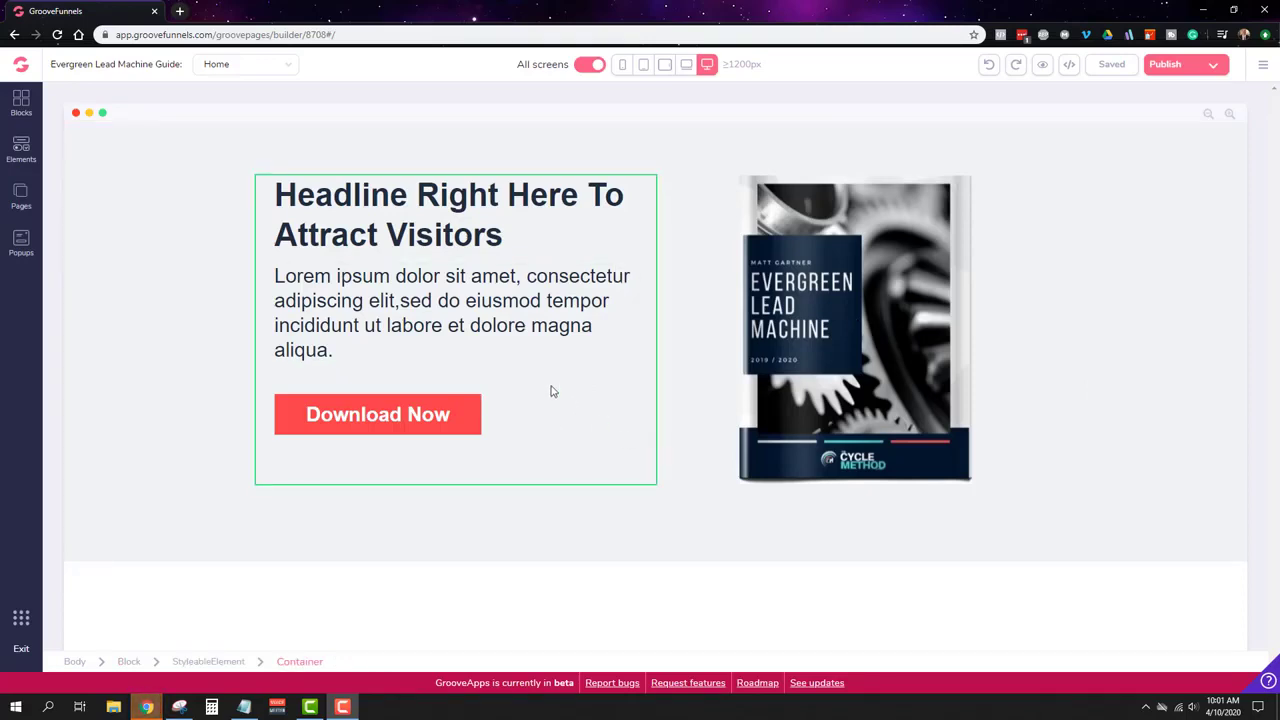
Step: Try linking the Download Now button to a popup, revert the link to none, then view Popups
{"action": "left_click", "coordinate": [459, 438]}
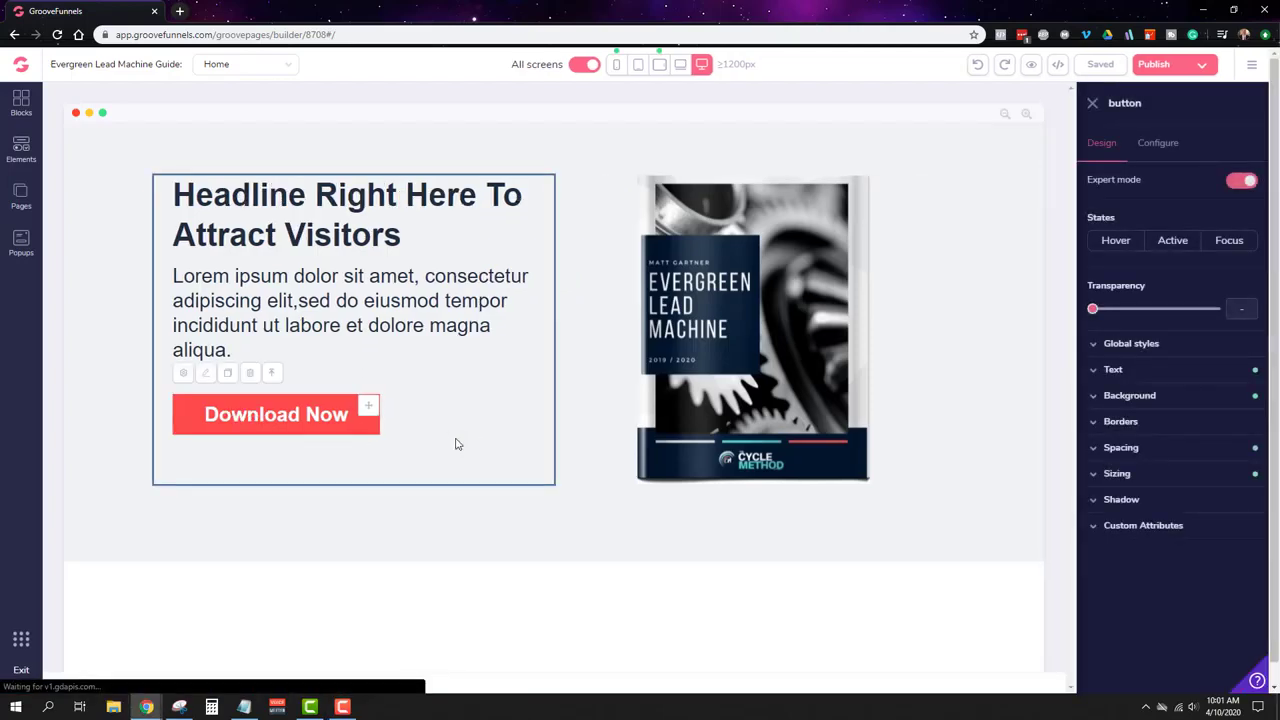
{"action": "left_click", "coordinate": [1152, 150]}
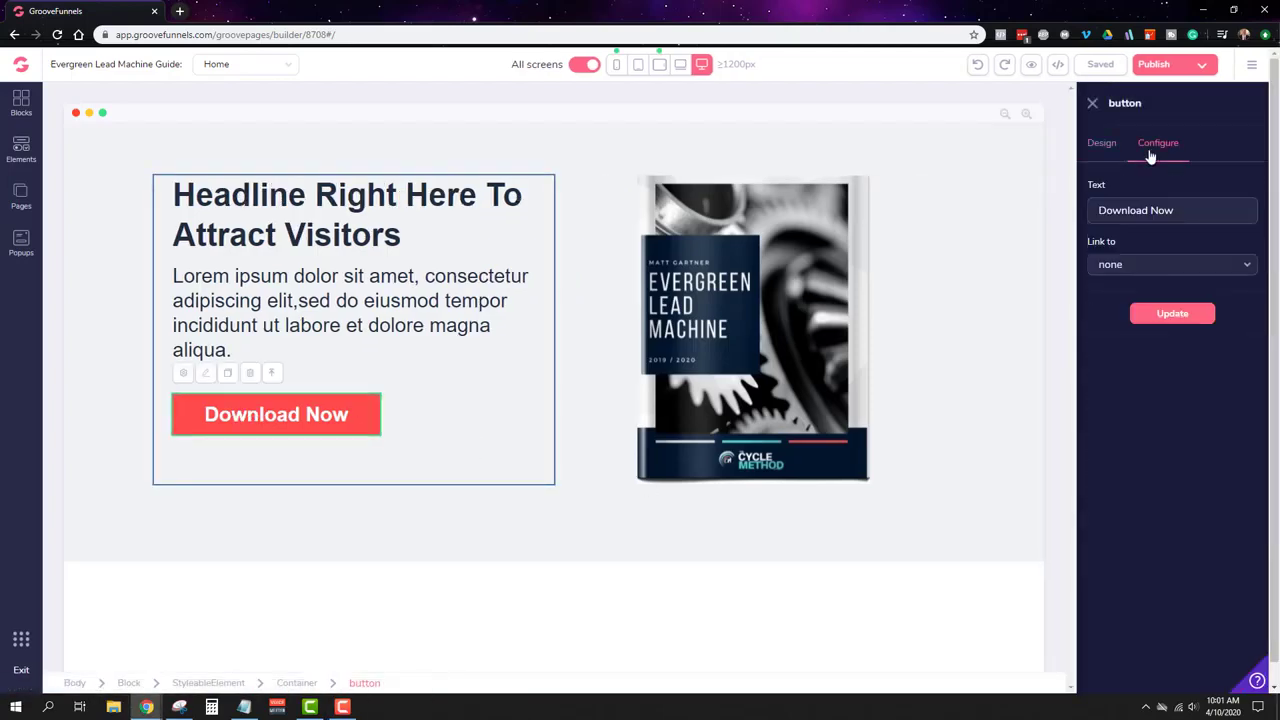
{"action": "left_click", "coordinate": [1128, 272]}
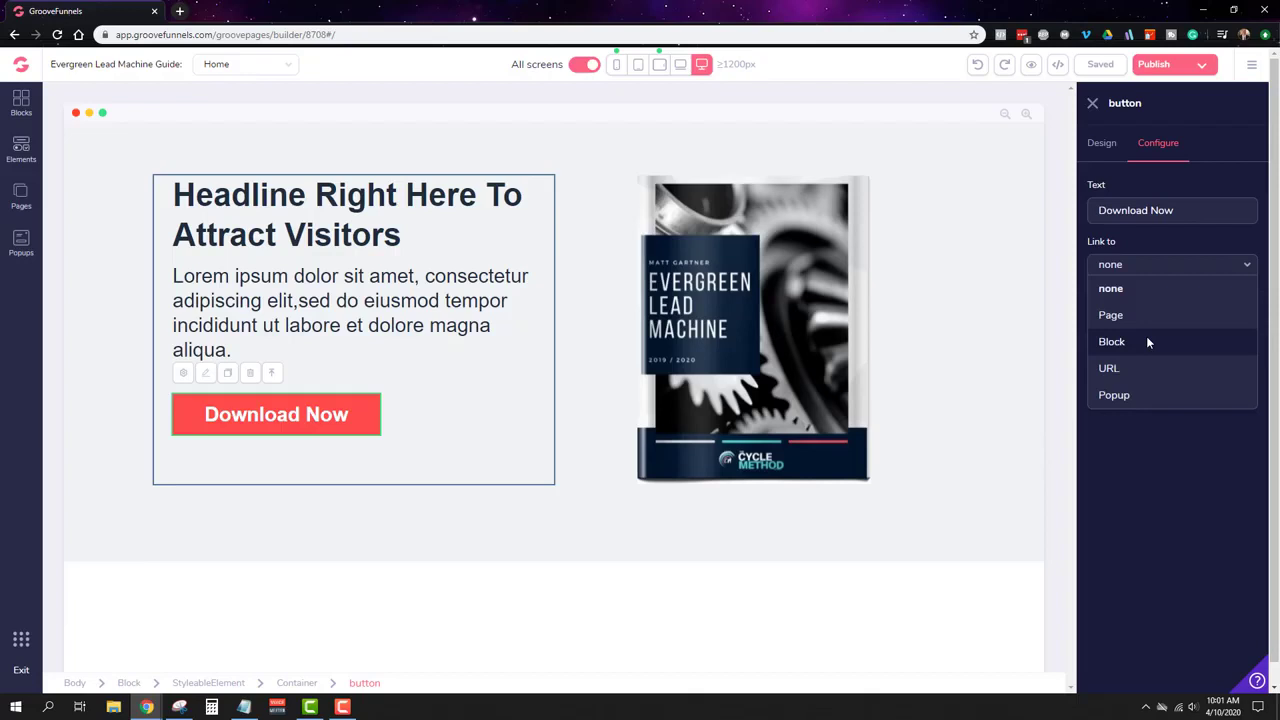
{"action": "left_click", "coordinate": [1139, 394]}
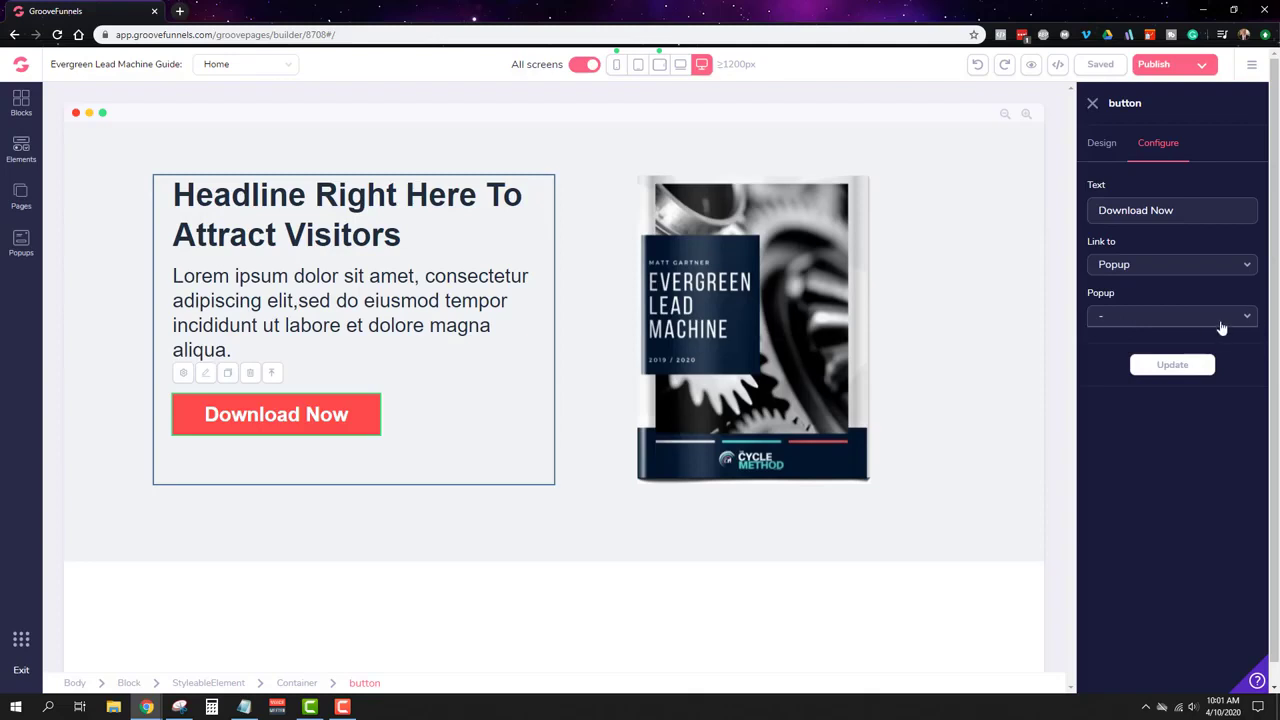
{"action": "left_click", "coordinate": [1145, 272]}
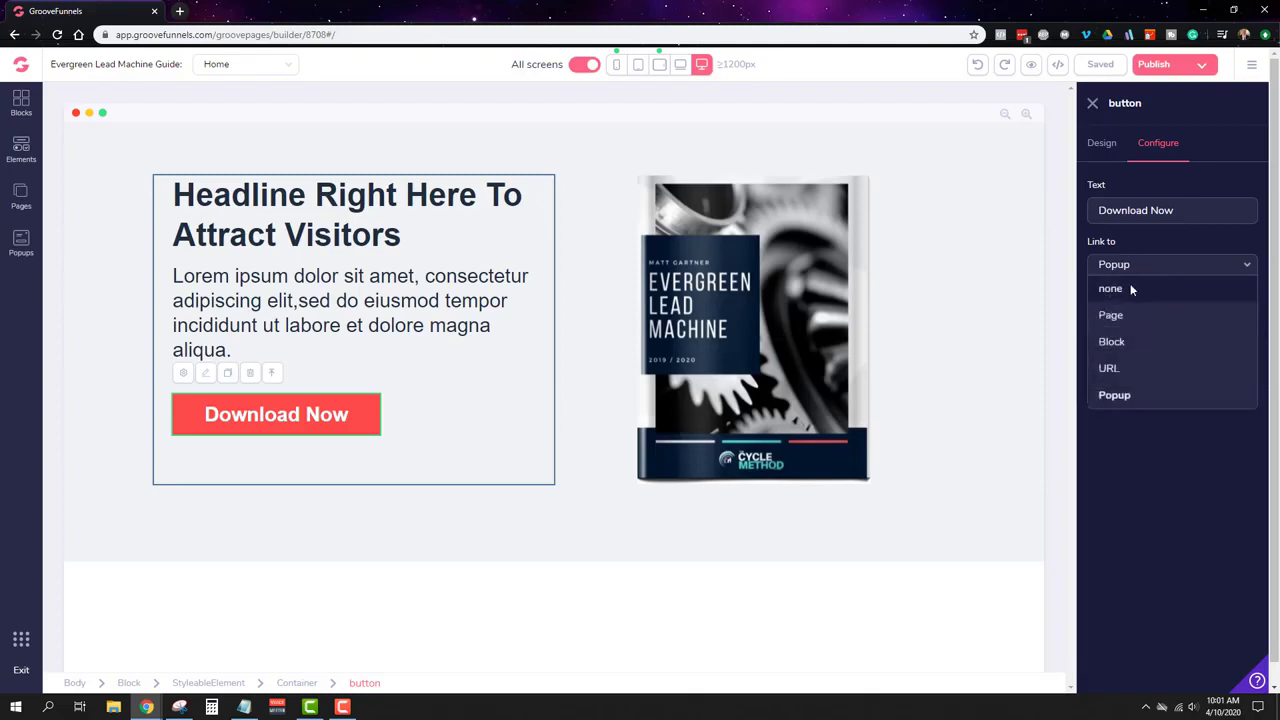
{"action": "left_click", "coordinate": [1130, 284]}
{"action": "left_click", "coordinate": [1188, 314]}
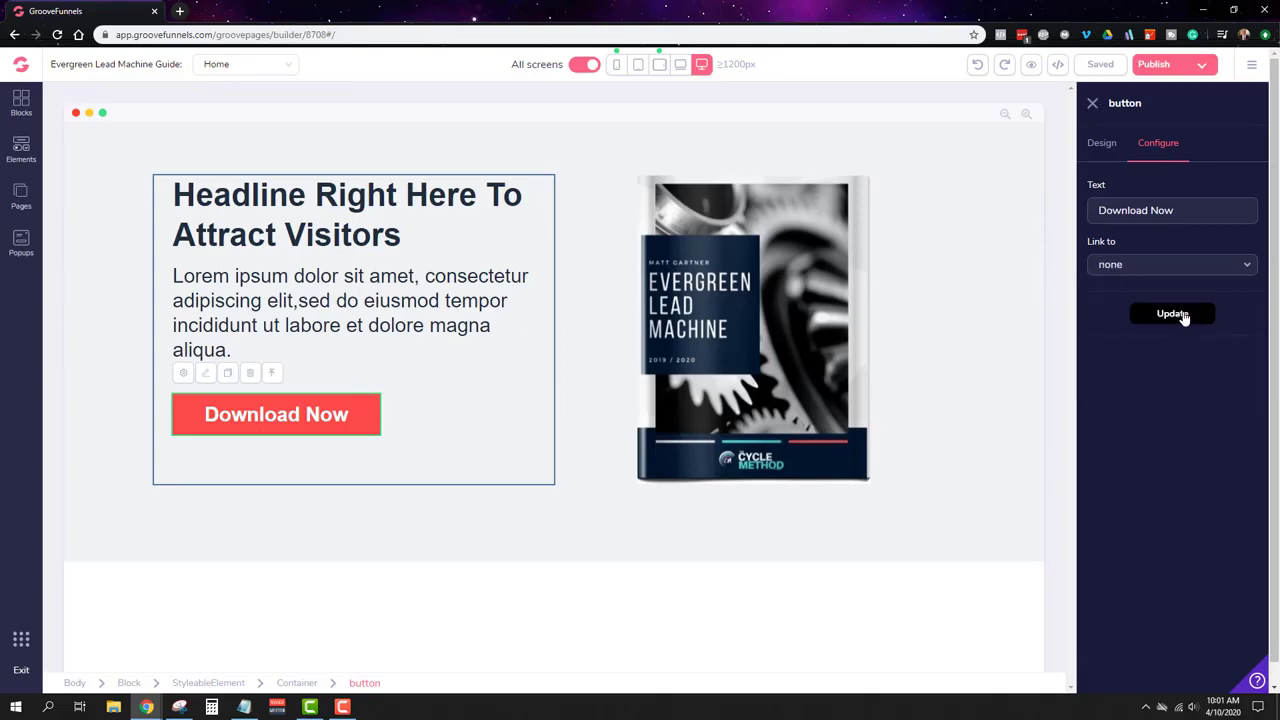
{"action": "left_click", "coordinate": [21, 241]}
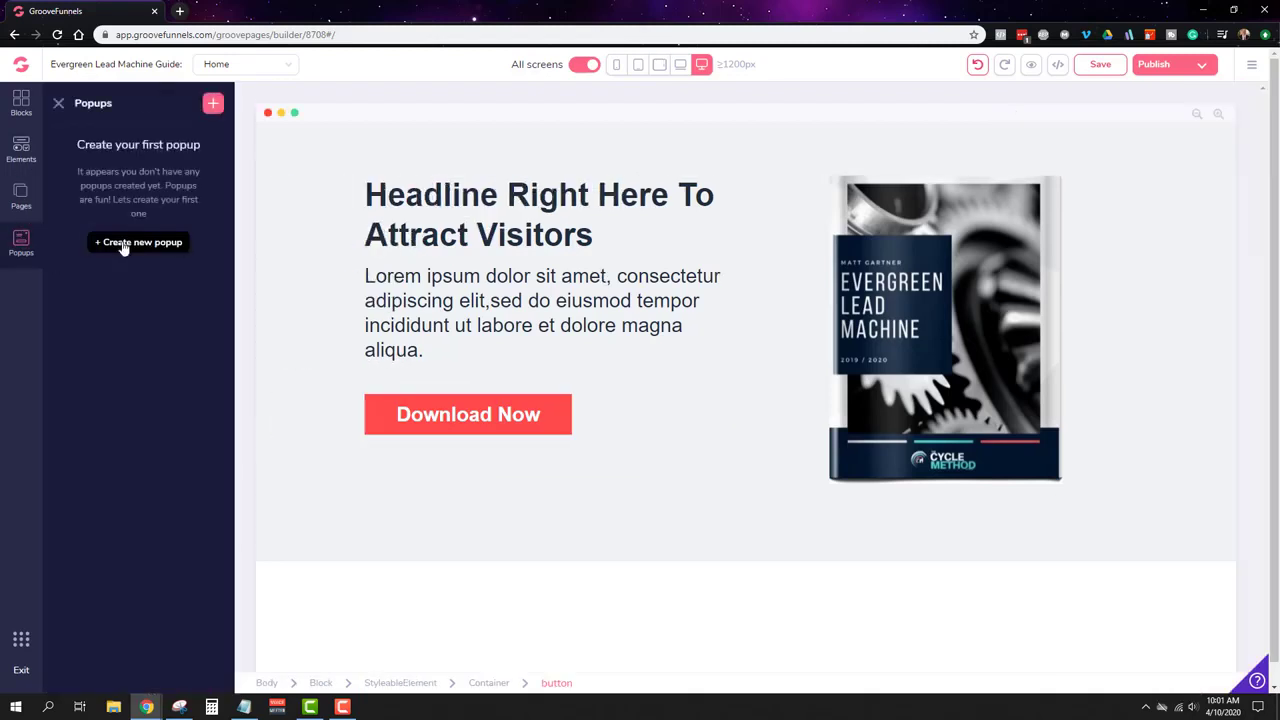
Step: Create Popup 1 from the subscribe-newsletter template and select its Email field
{"action": "left_click", "coordinate": [128, 242]}
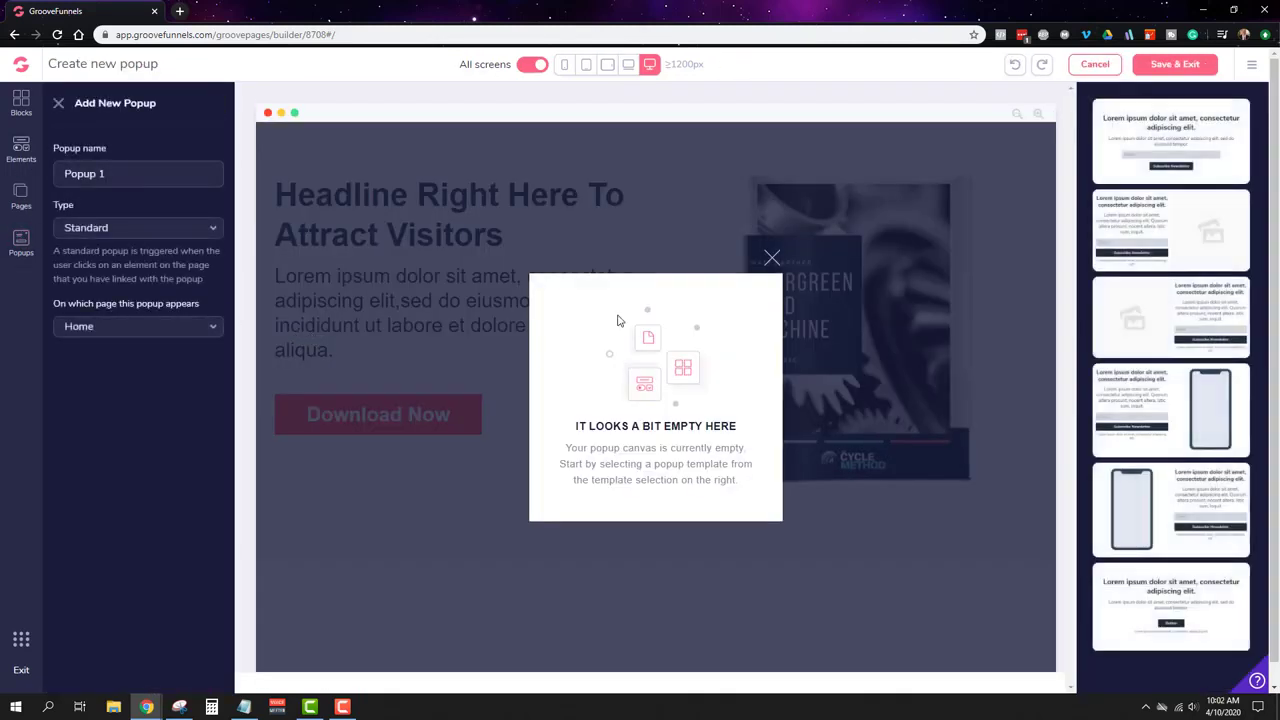
{"action": "left_click", "coordinate": [1176, 141]}
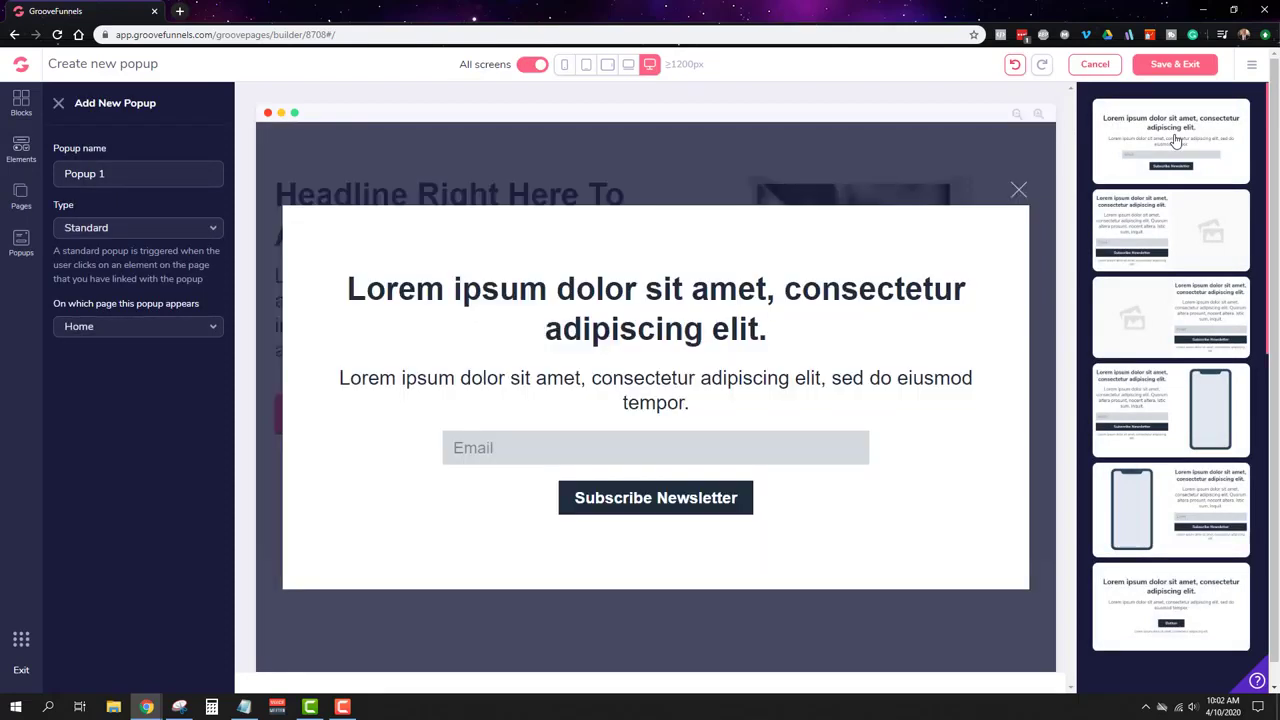
{"action": "left_click", "coordinate": [484, 452]}
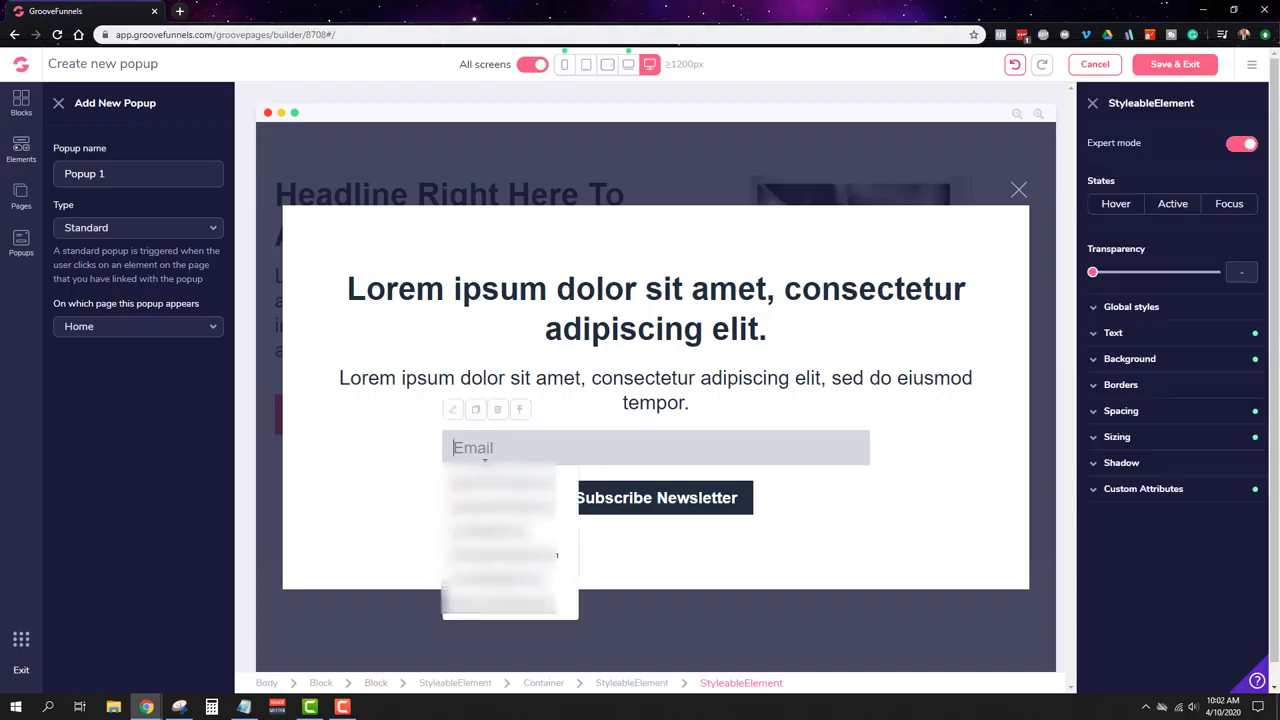
{"action": "left_click", "coordinate": [455, 413]}
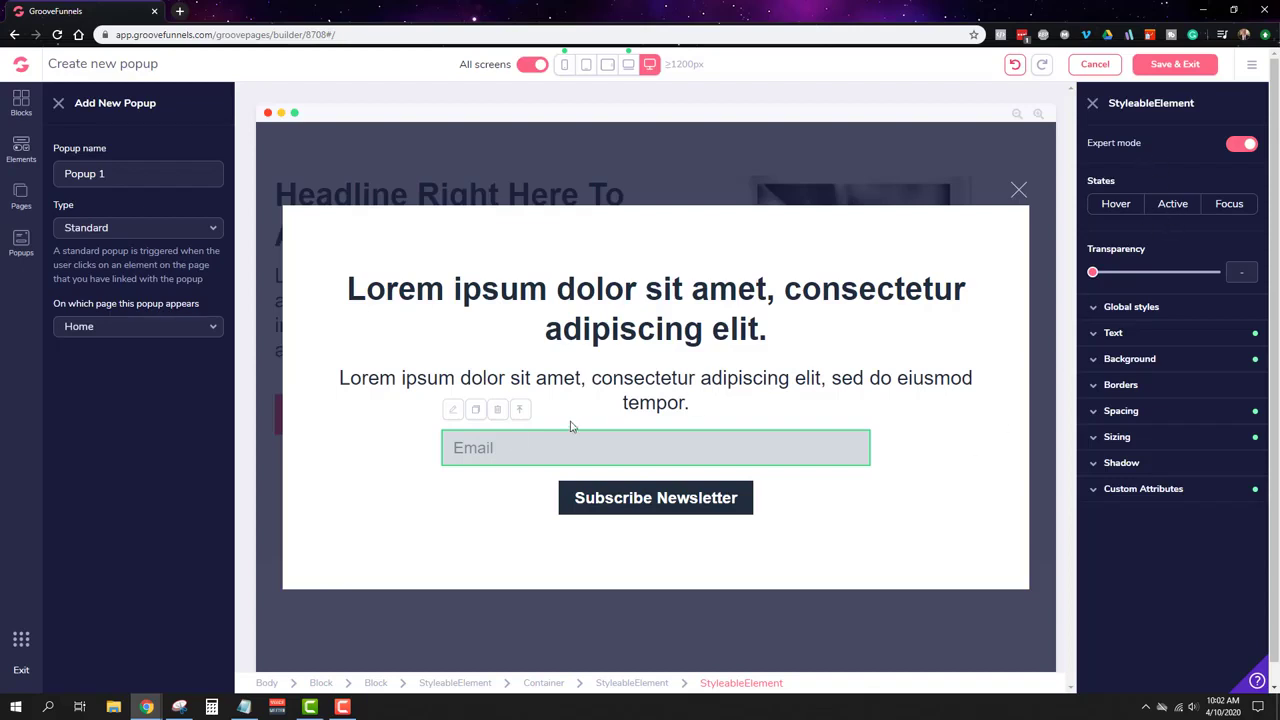
Step: Check the Subscribe Newsletter button's link options, then delete the whole email signup form
{"action": "left_click", "coordinate": [645, 494]}
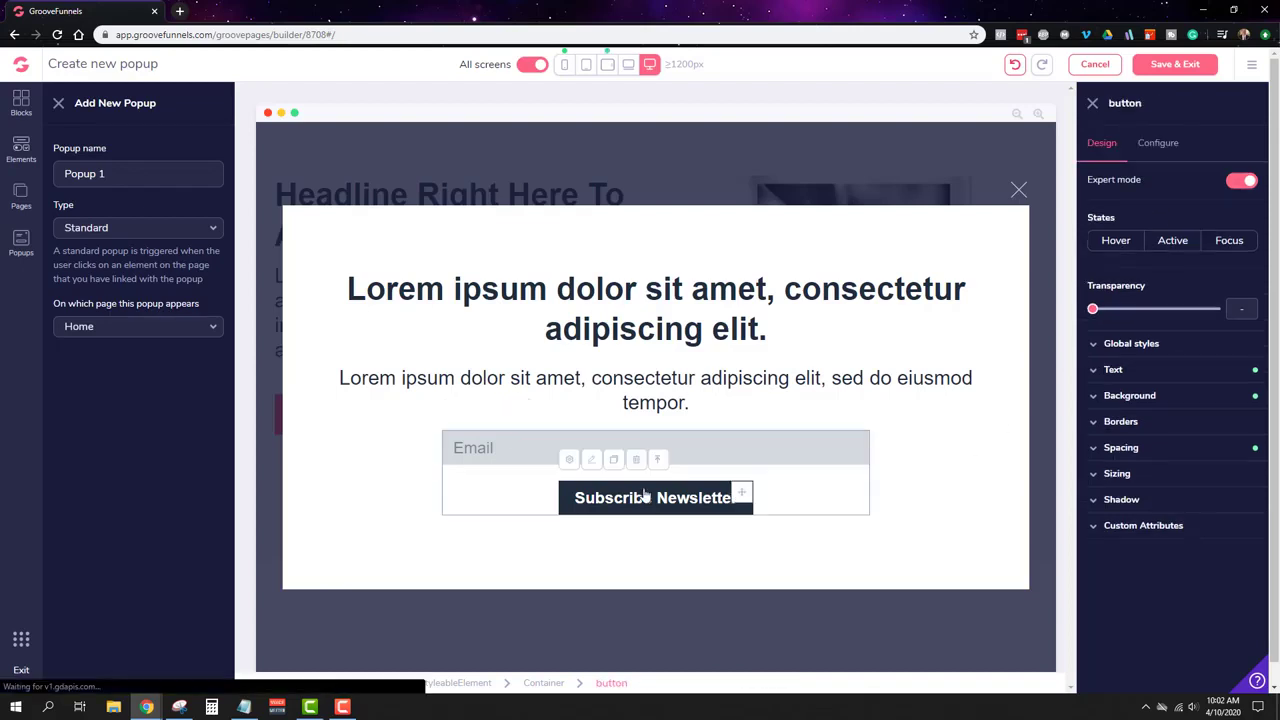
{"action": "left_click", "coordinate": [1170, 148]}
{"action": "left_click", "coordinate": [1150, 267]}
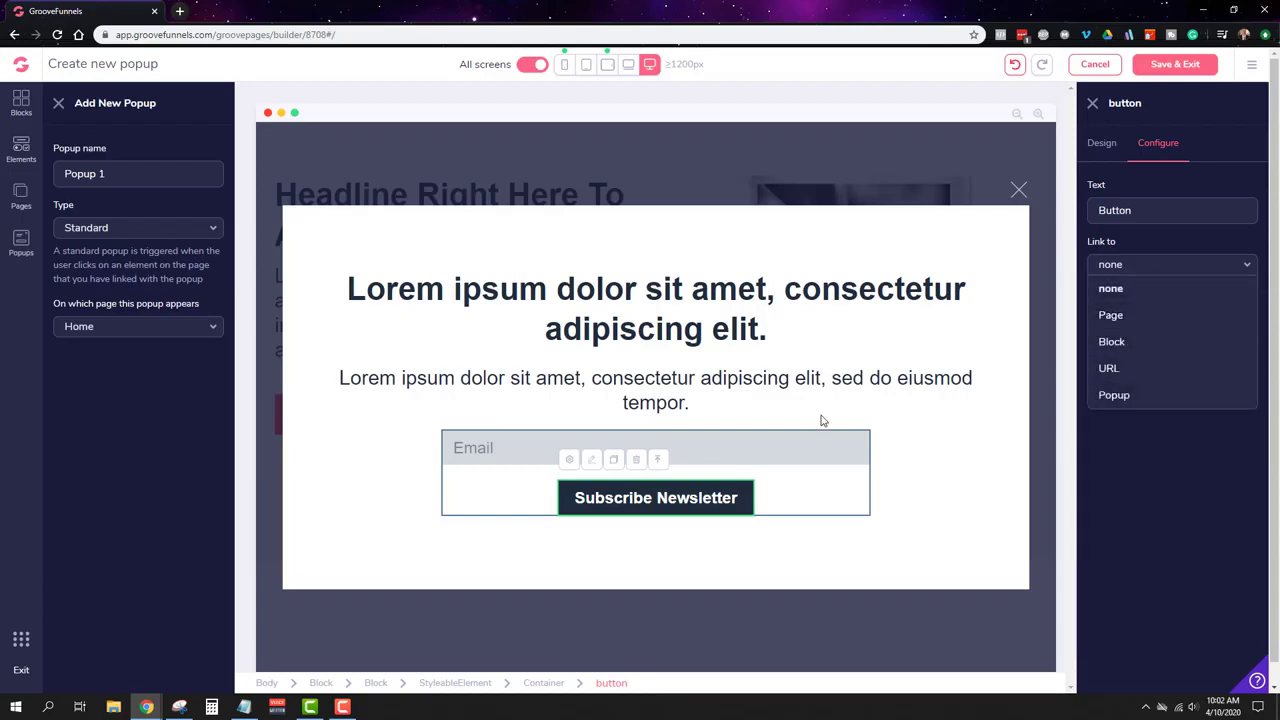
{"action": "left_click", "coordinate": [899, 347]}
{"action": "left_click", "coordinate": [797, 482]}
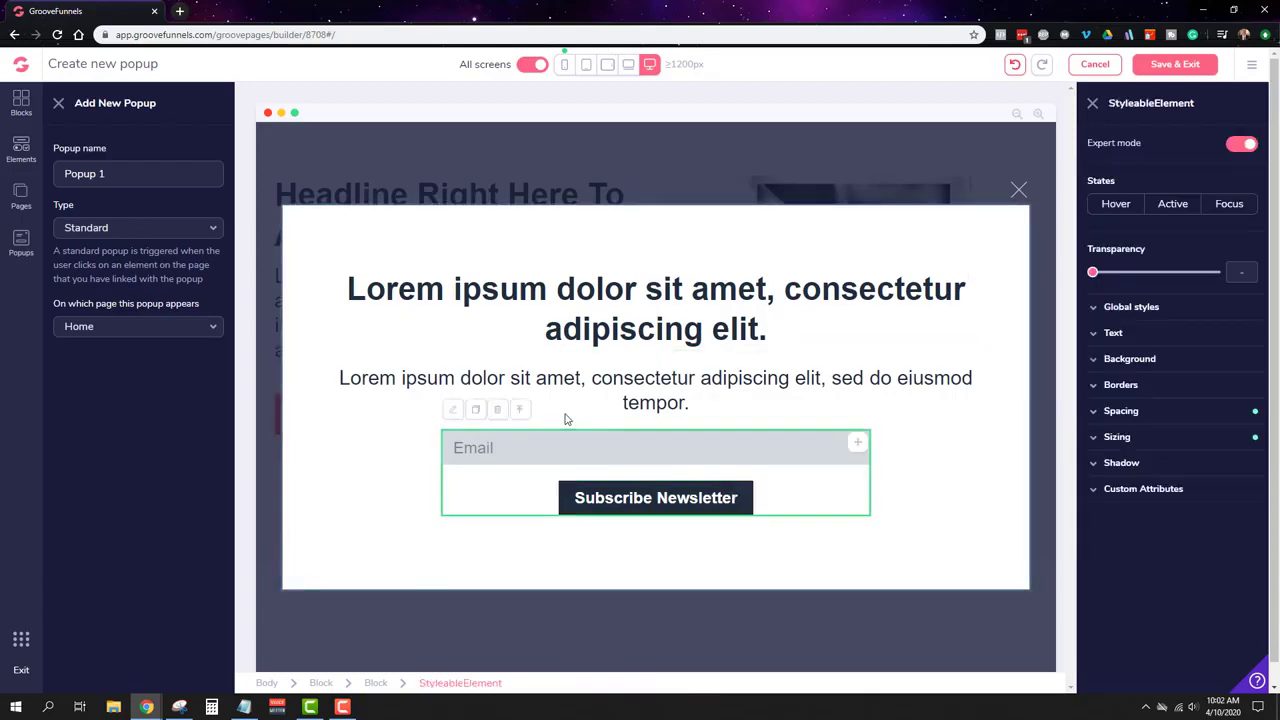
{"action": "left_click", "coordinate": [498, 410]}
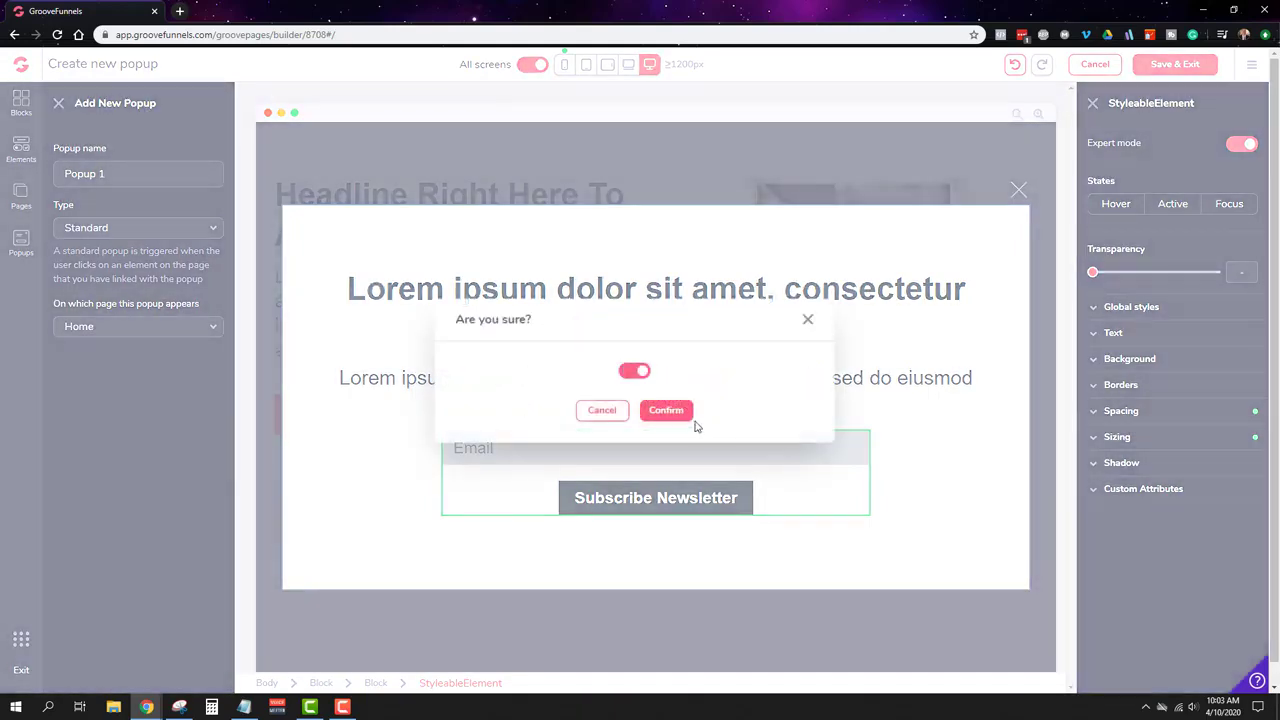
{"action": "left_click", "coordinate": [679, 412]}
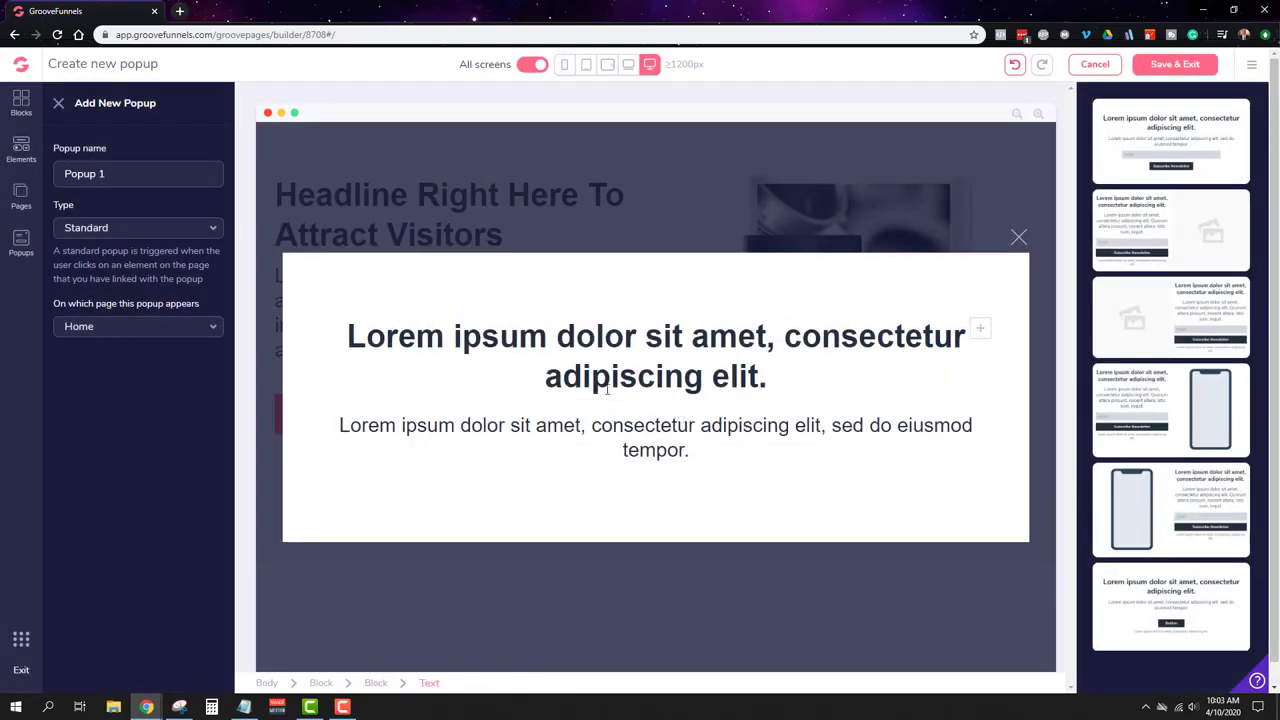
{"action": "left_click", "coordinate": [1251, 66]}
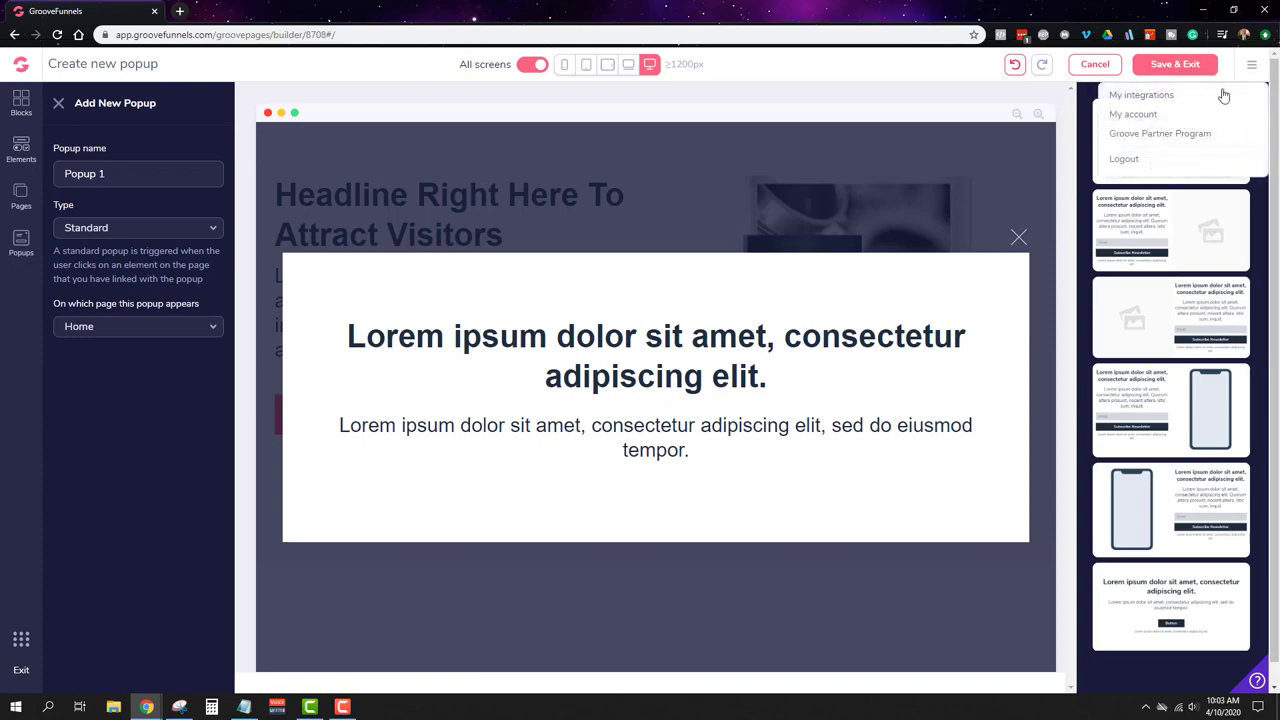
Step: Drag an ActiveCampaign integration form into the popup and select it
{"action": "left_click", "coordinate": [21, 168]}
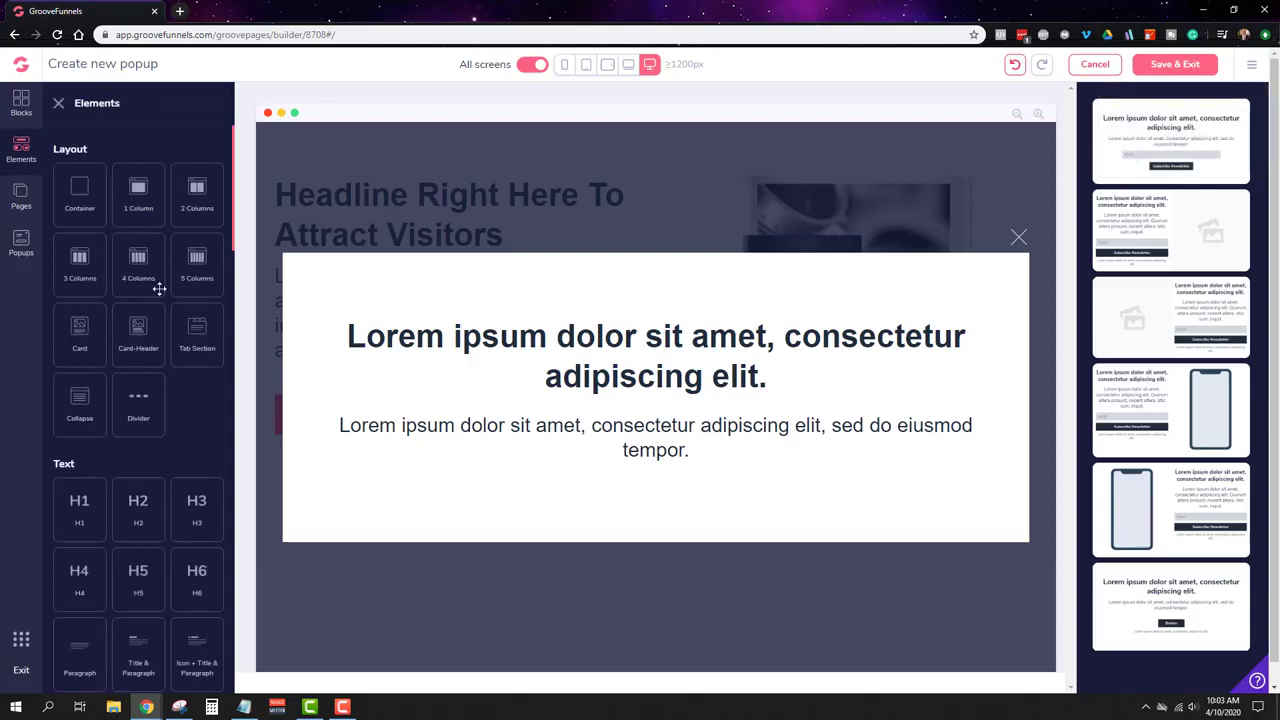
{"action": "scroll", "coordinate": [160, 283], "scroll_direction": "down", "scroll_amount": 15}
{"action": "scroll", "coordinate": [147, 294], "scroll_direction": "down", "scroll_amount": 4}
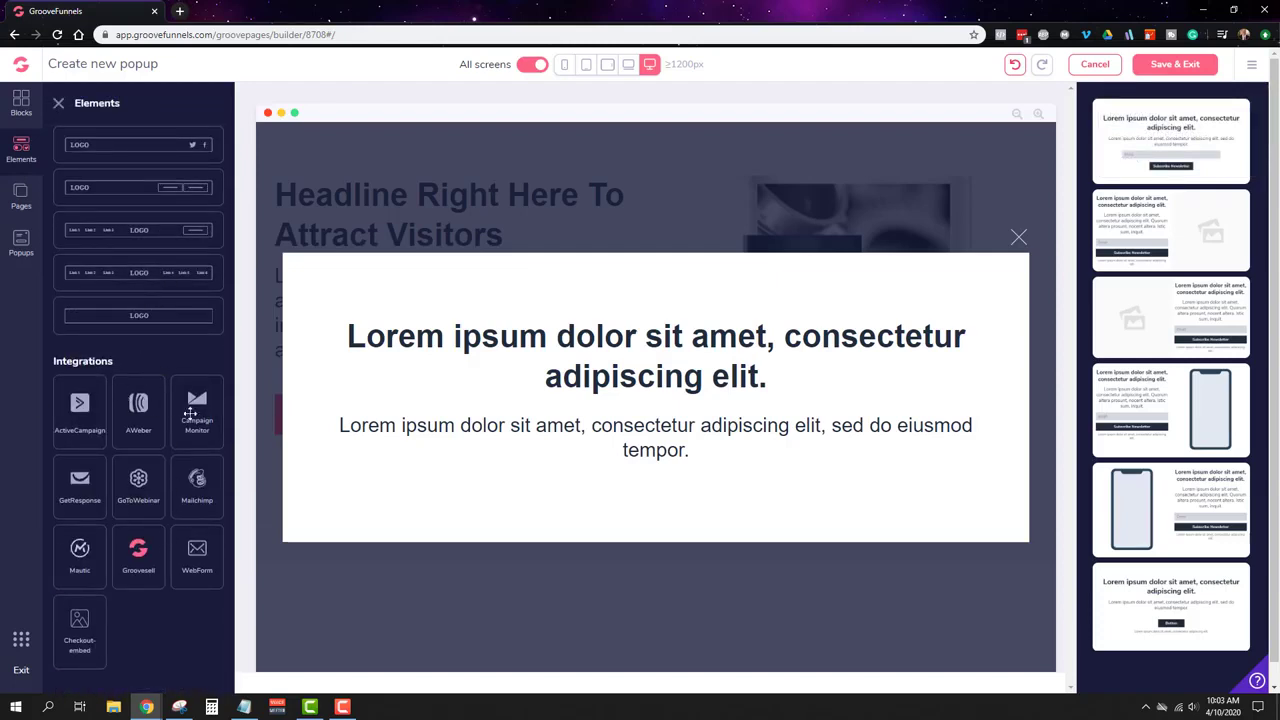
{"action": "left_click_drag", "start_coordinate": [80, 405], "coordinate": [686, 426]}
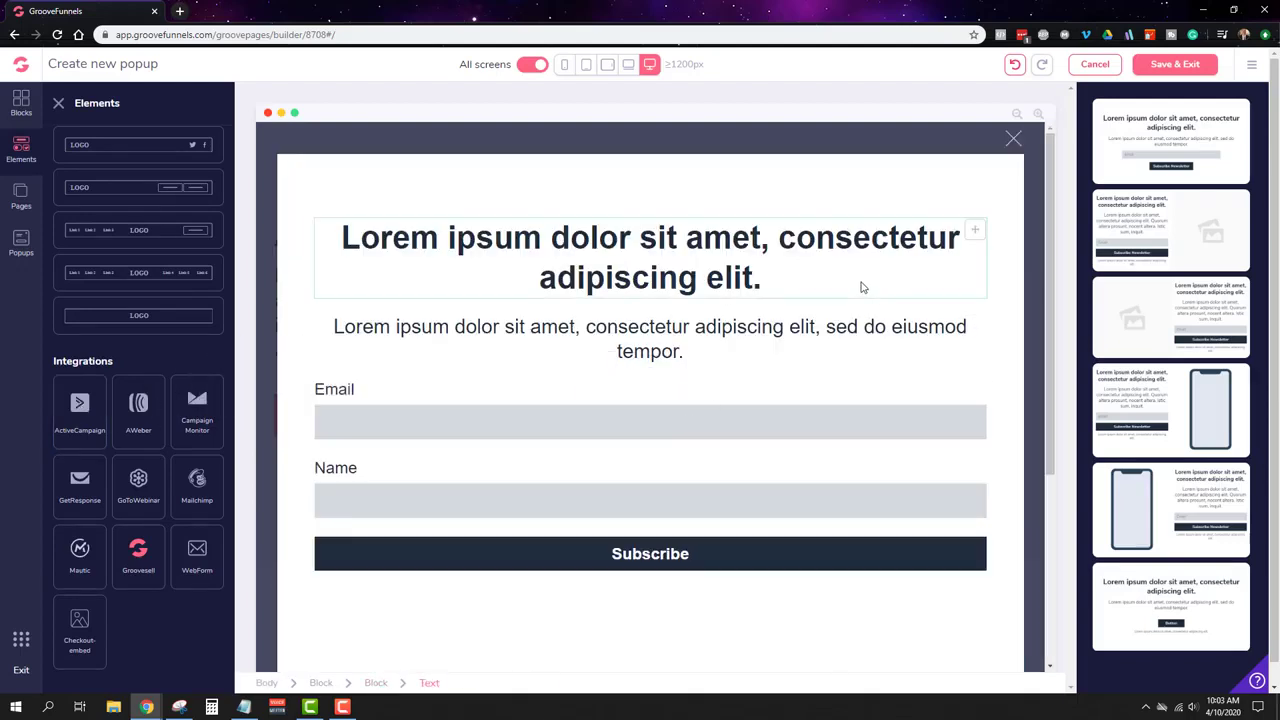
{"action": "scroll", "coordinate": [852, 295], "scroll_direction": "down", "scroll_amount": 3}
{"action": "scroll", "coordinate": [820, 330], "scroll_direction": "down", "scroll_amount": 1}
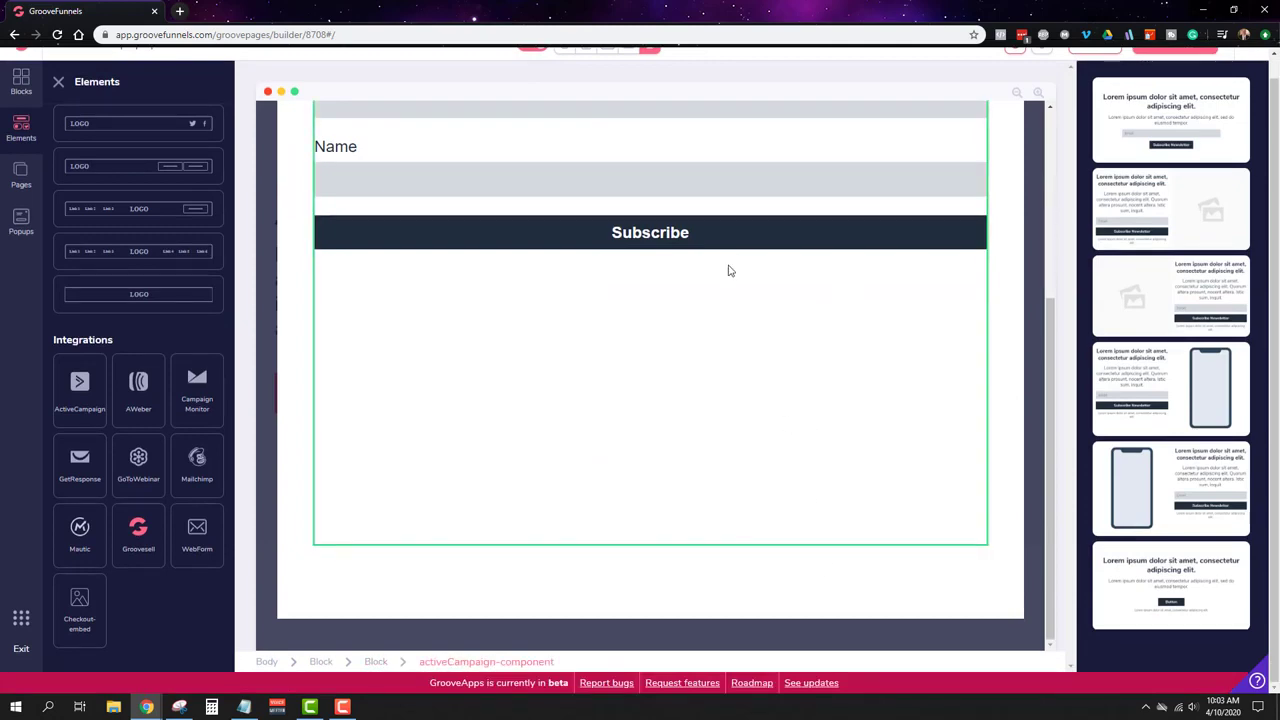
{"action": "left_click", "coordinate": [740, 343]}
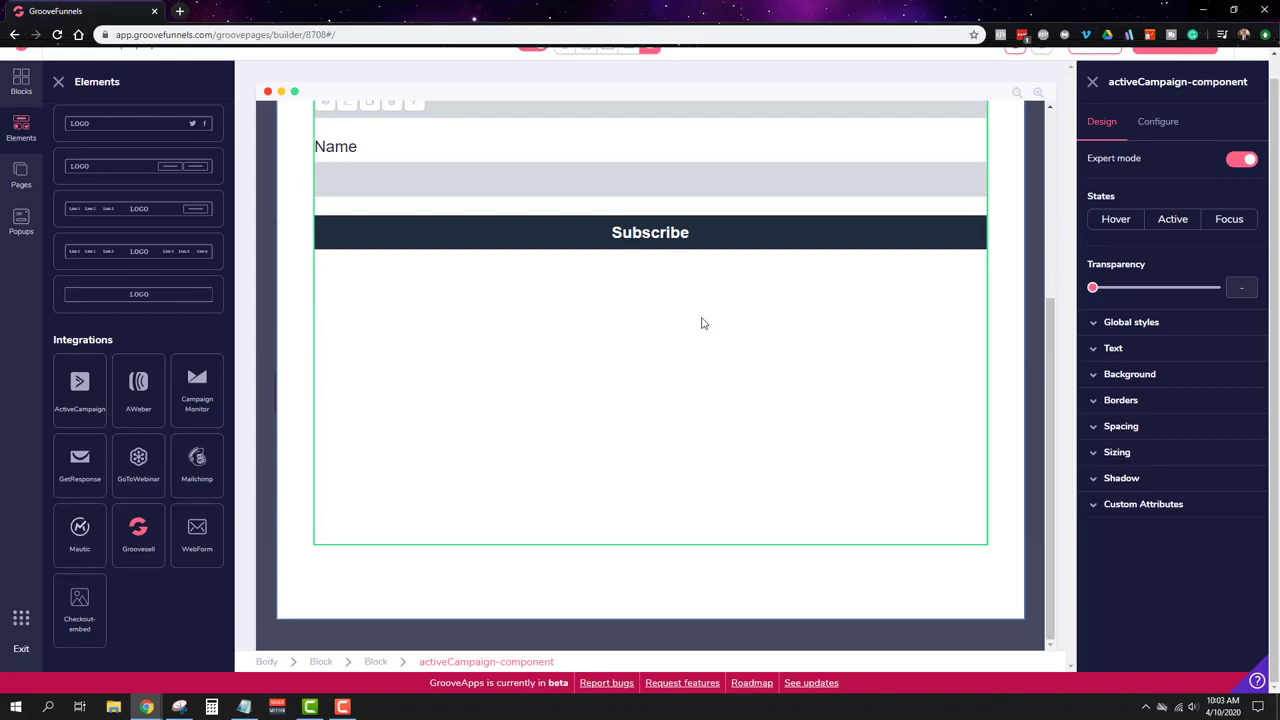
Step: Review the form's Spacing settings, then Save & Exit the popup
{"action": "left_click", "coordinate": [1120, 426]}
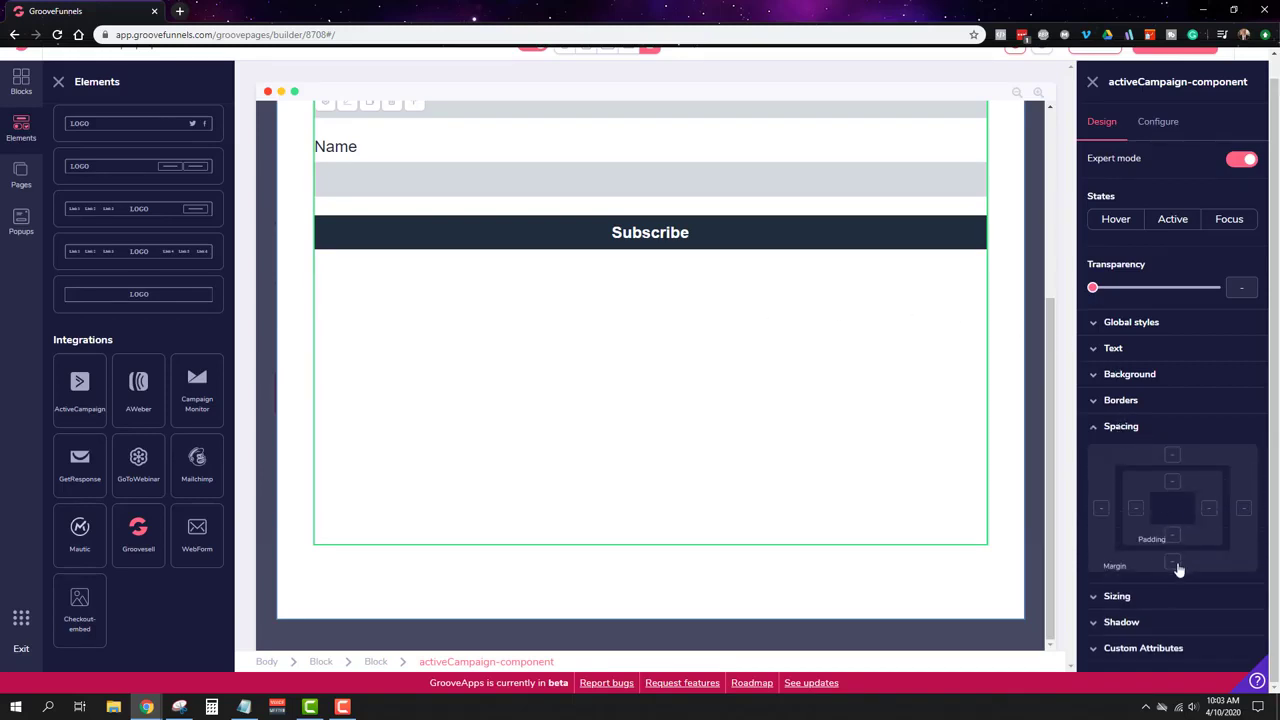
{"action": "scroll", "coordinate": [757, 425], "scroll_direction": "up", "scroll_amount": 5}
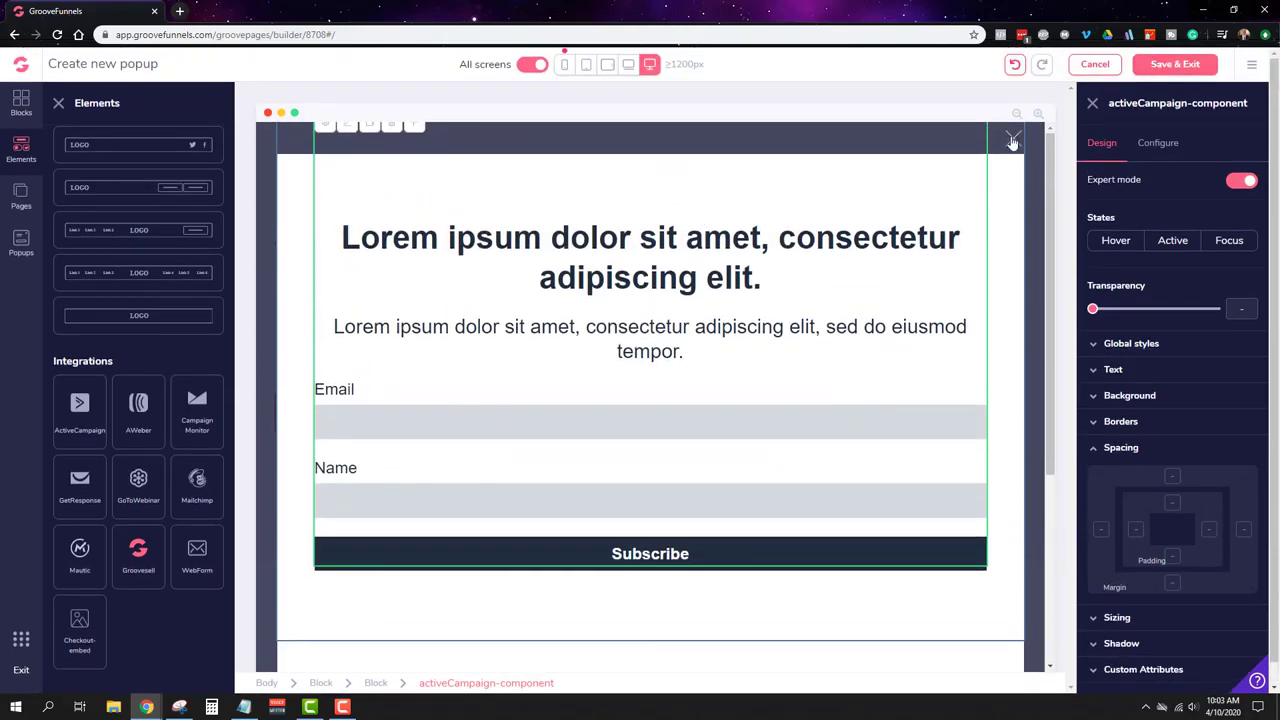
{"action": "left_click", "coordinate": [1175, 64]}
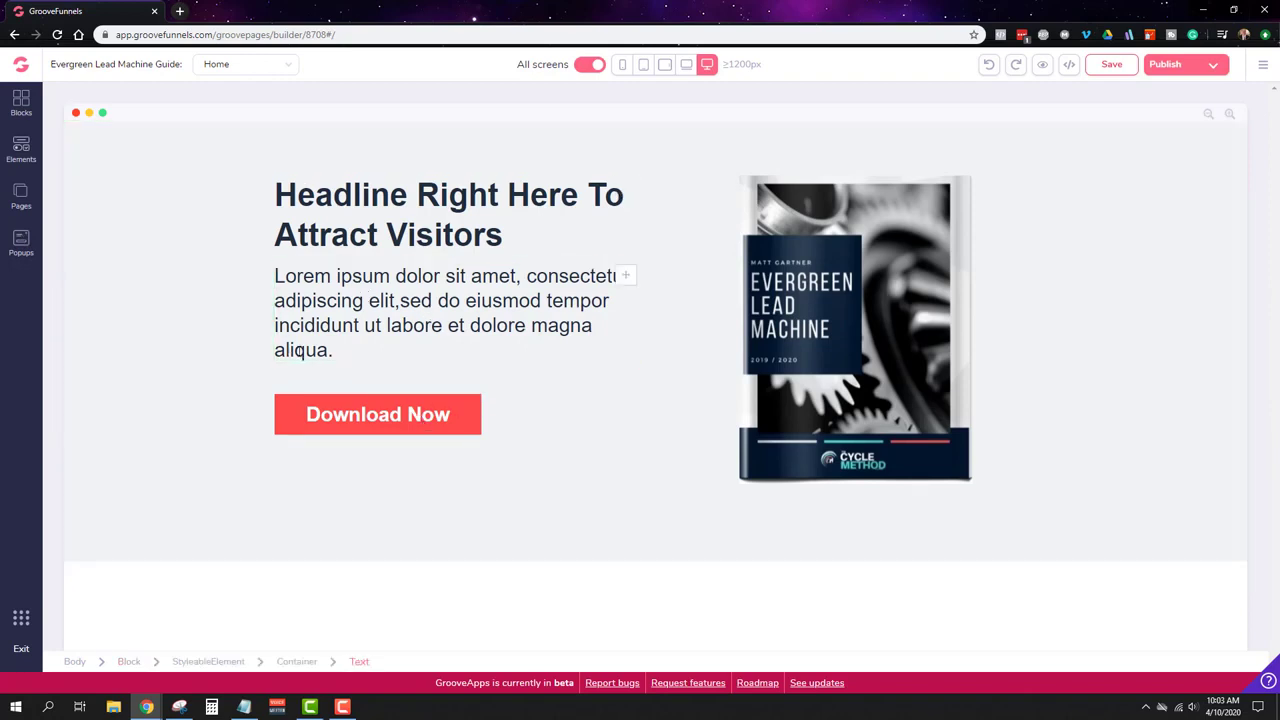
Step: Drag an ActiveCampaign form from Integrations into the hero text column below the headline
{"action": "left_click", "coordinate": [390, 415]}
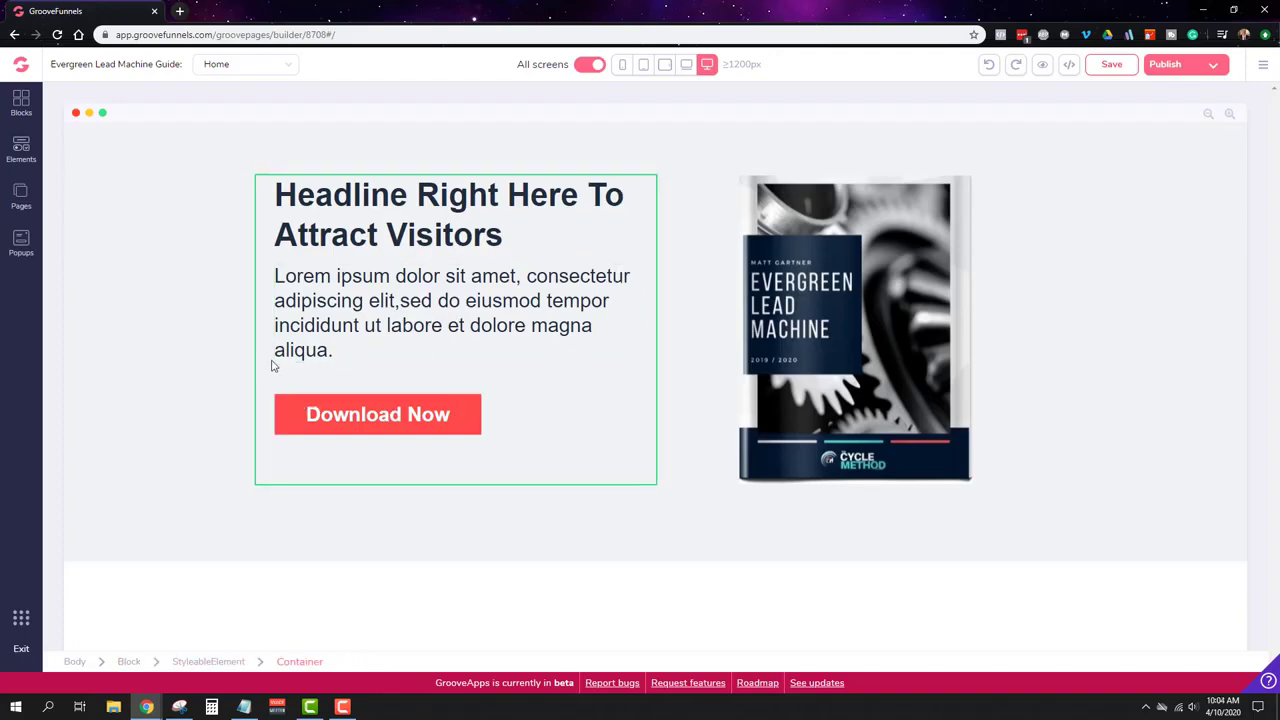
{"action": "left_click", "coordinate": [21, 150]}
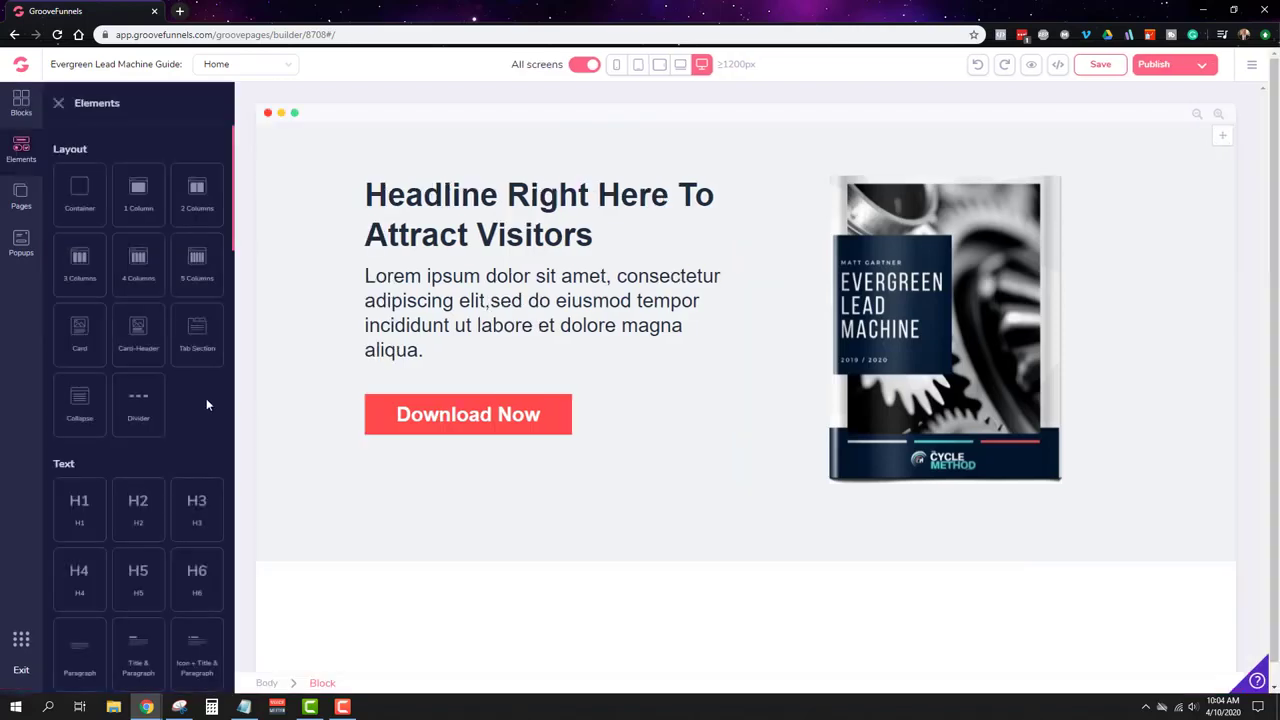
{"action": "scroll", "coordinate": [140, 500], "scroll_direction": "down", "scroll_amount": 15}
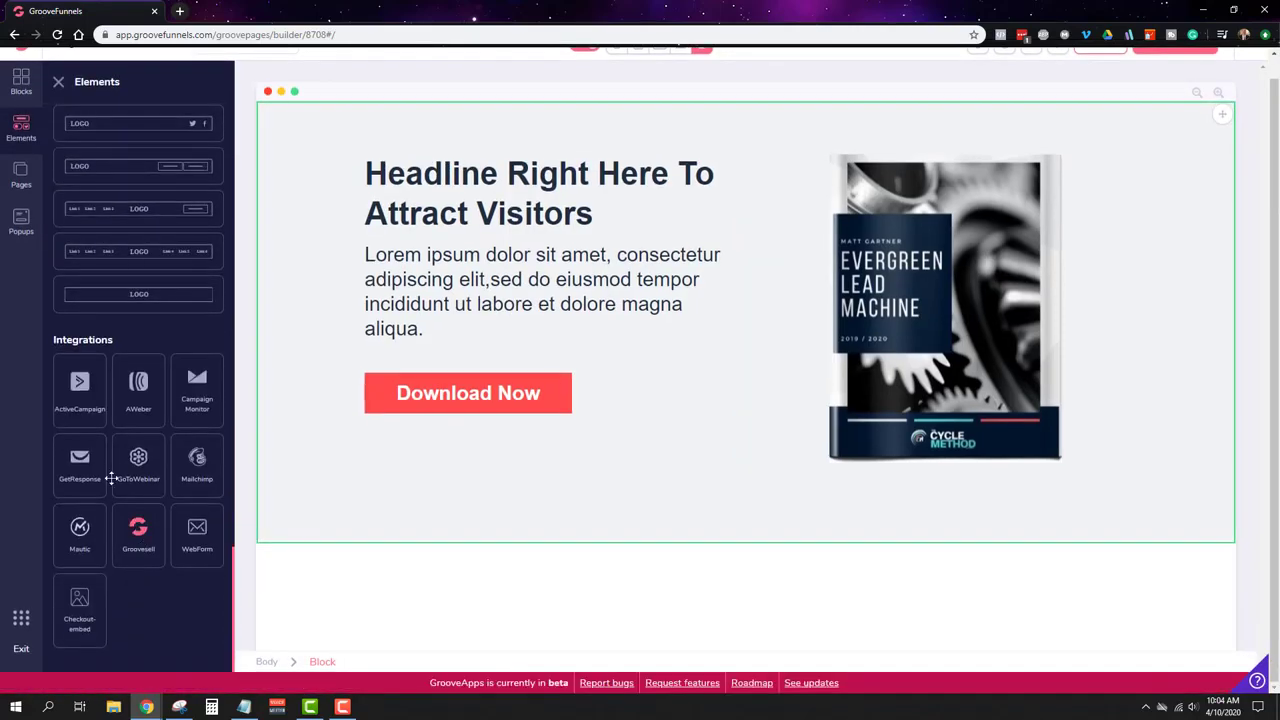
{"action": "left_click_drag", "start_coordinate": [84, 398], "coordinate": [486, 357]}
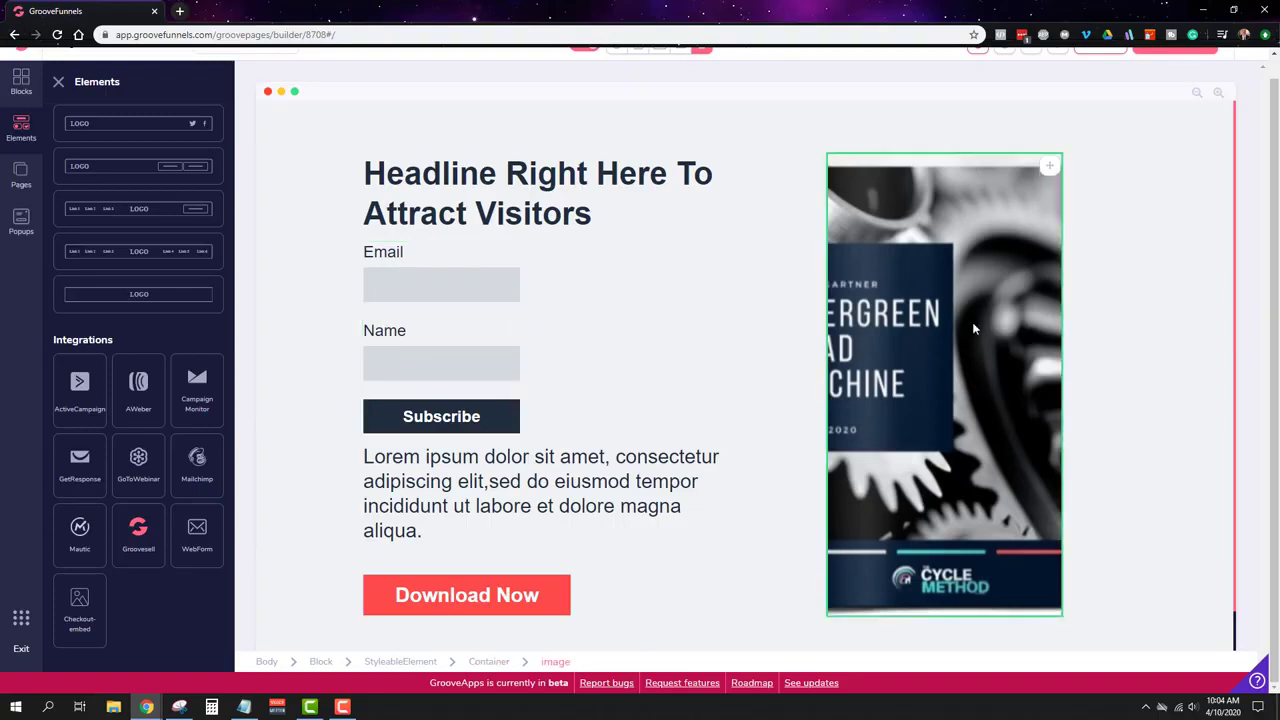
Step: Connect the hero form to the ActiveCampaign account and review its List and Thankyou redirect options
{"action": "left_click", "coordinate": [470, 320]}
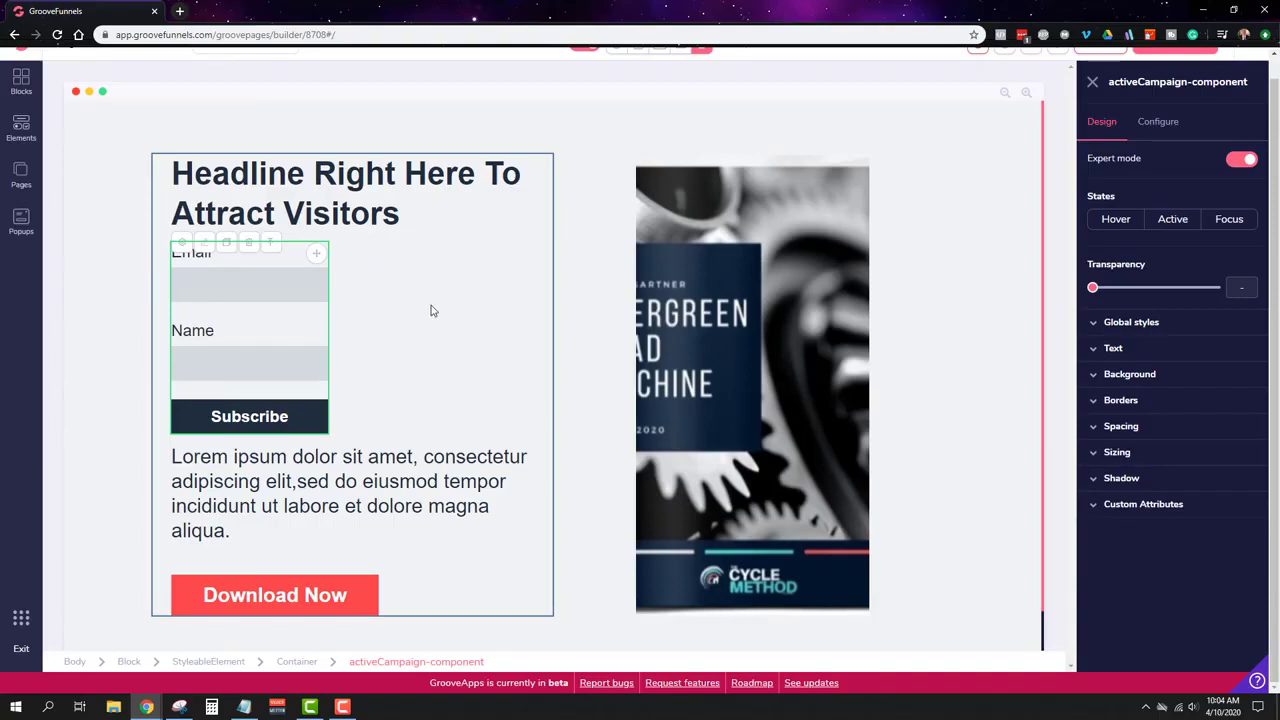
{"action": "left_click", "coordinate": [1158, 121]}
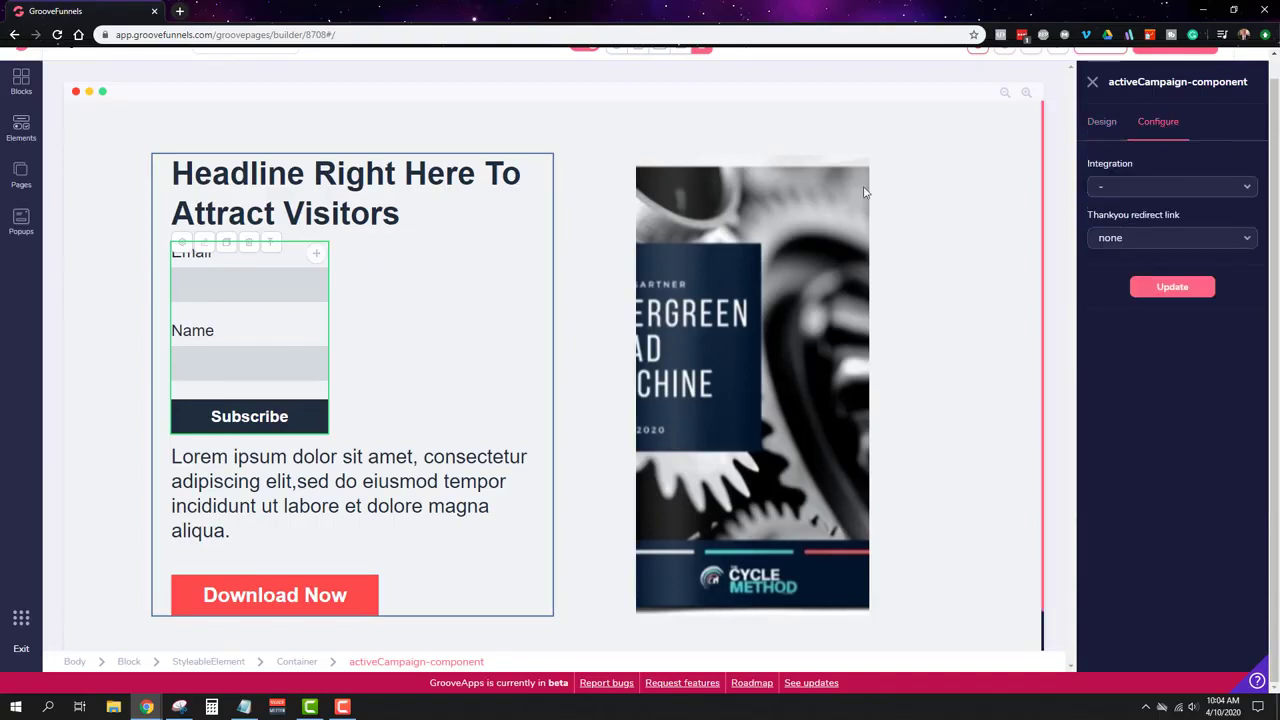
{"action": "left_click", "coordinate": [1130, 190]}
{"action": "left_click", "coordinate": [1136, 210]}
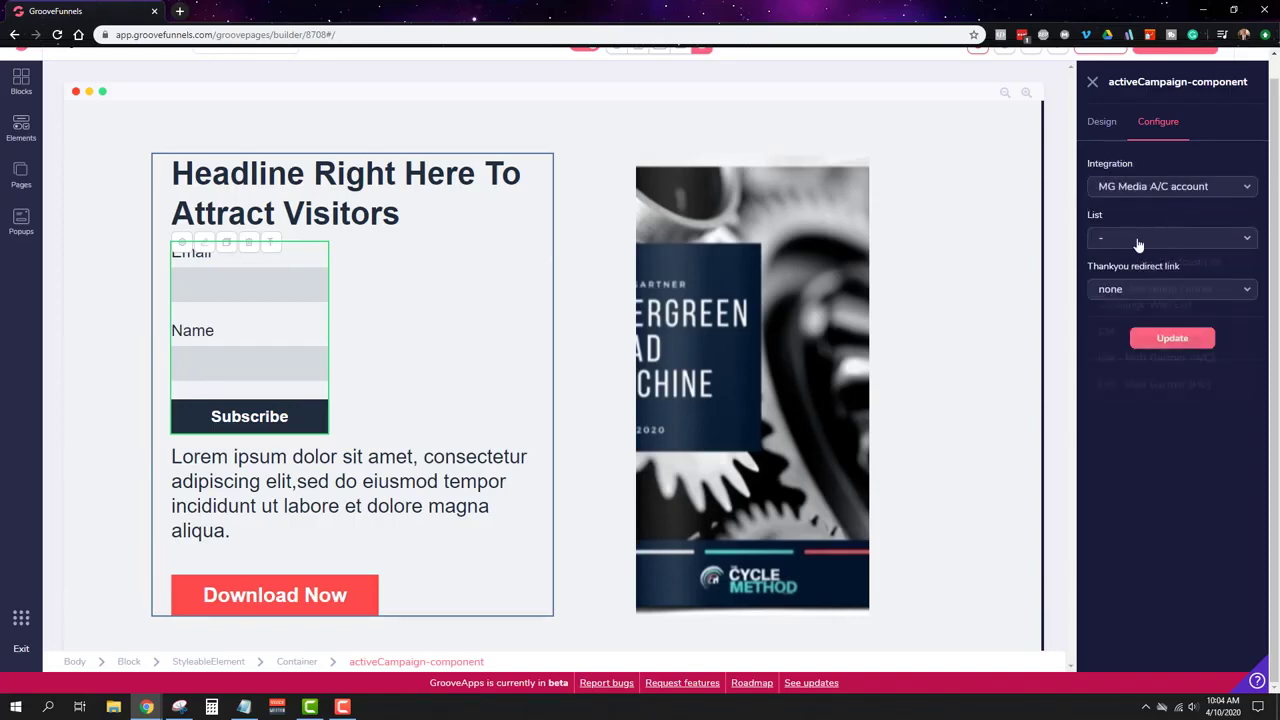
{"action": "left_click", "coordinate": [1140, 240]}
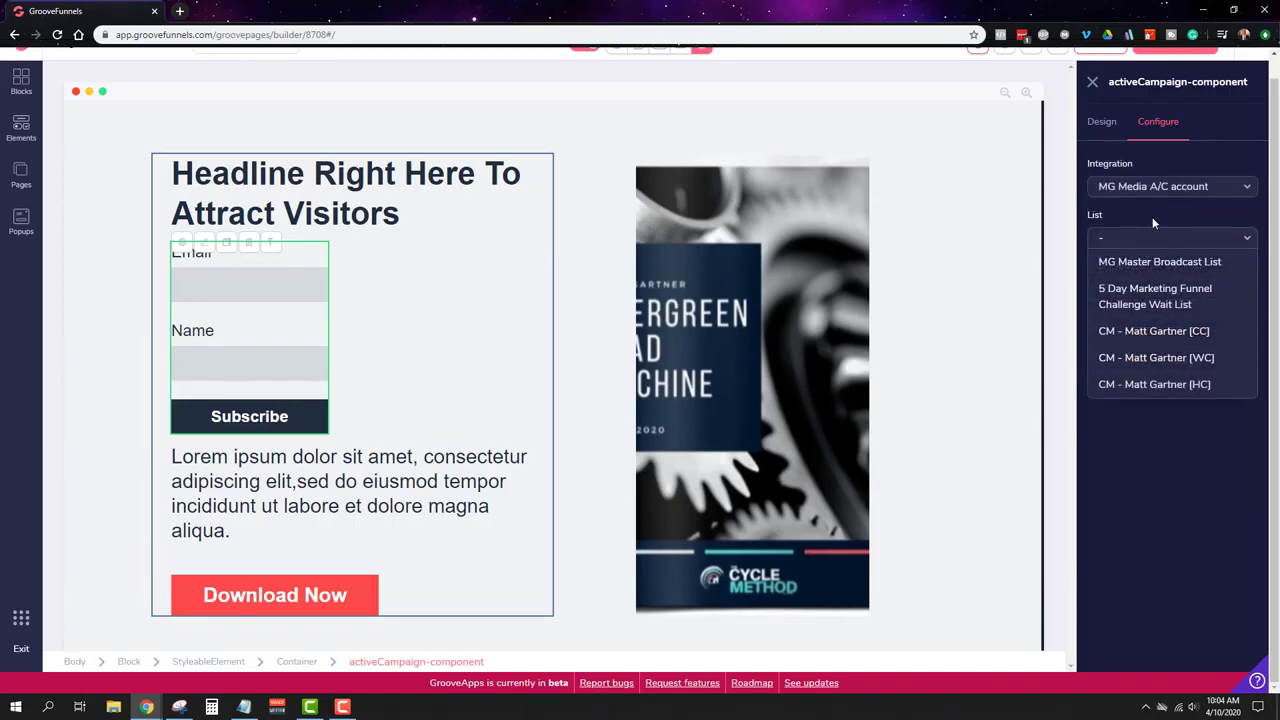
{"action": "left_click", "coordinate": [1153, 218]}
{"action": "left_click", "coordinate": [1165, 290]}
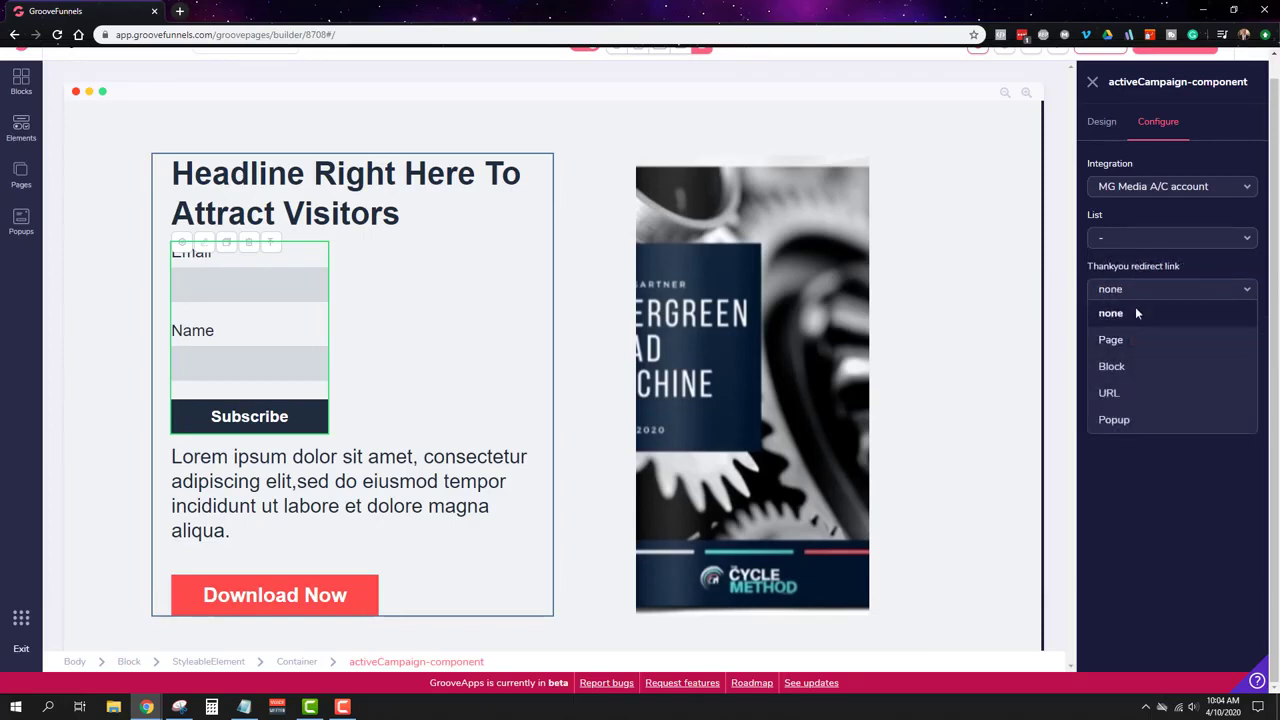
{"action": "left_click", "coordinate": [1156, 530]}
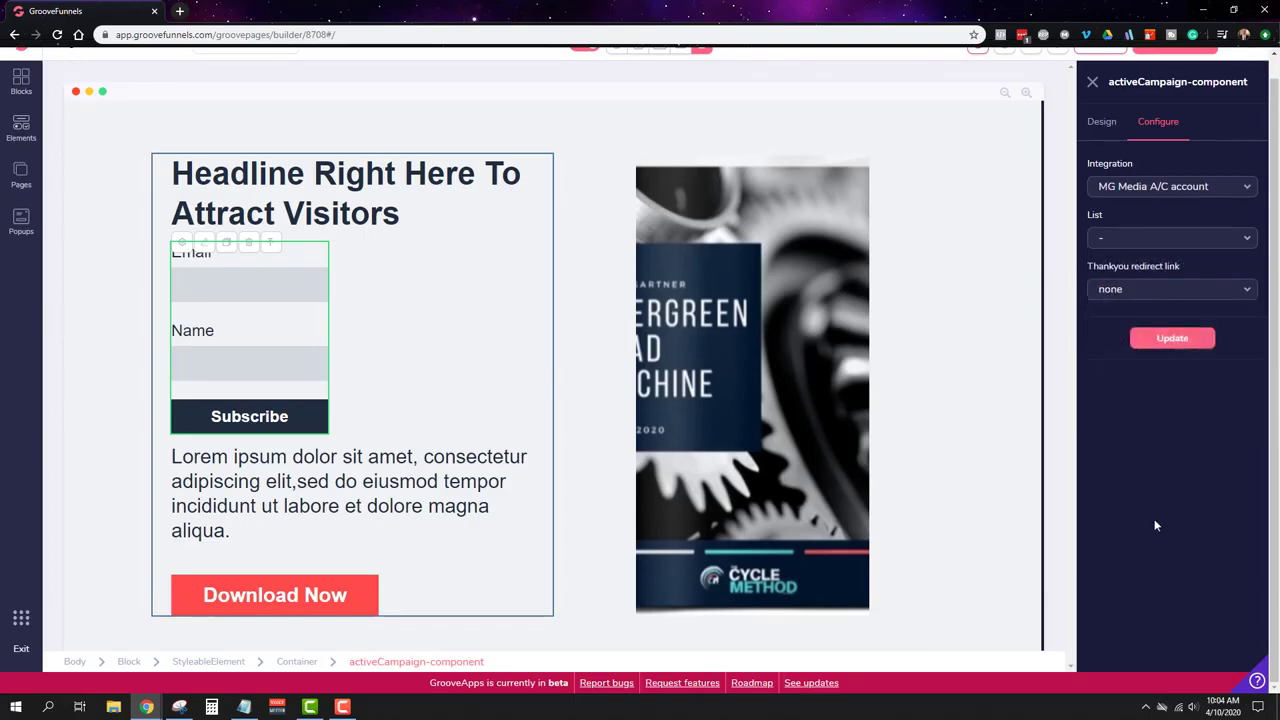
Step: Select the whole ActiveCampaign form and delete it, confirming the deletion
{"action": "left_click", "coordinate": [882, 334]}
{"action": "left_click", "coordinate": [228, 285]}
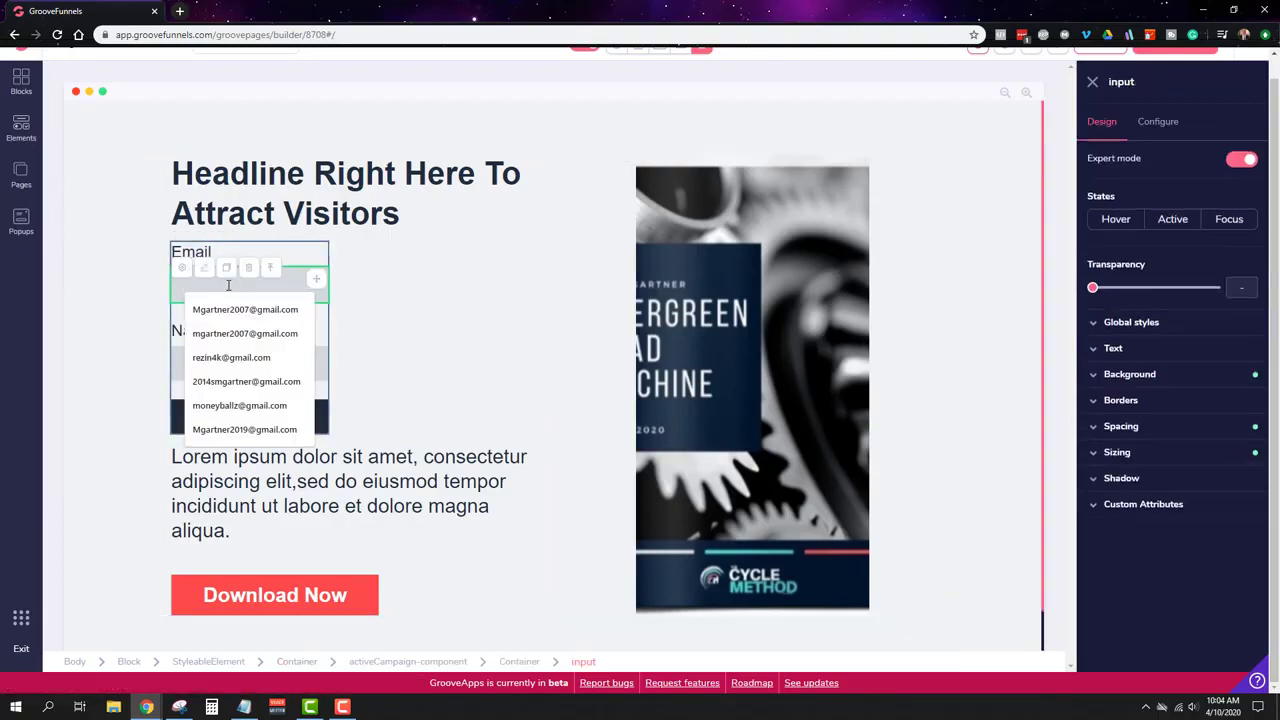
{"action": "left_click", "coordinate": [433, 277]}
{"action": "left_click", "coordinate": [250, 250]}
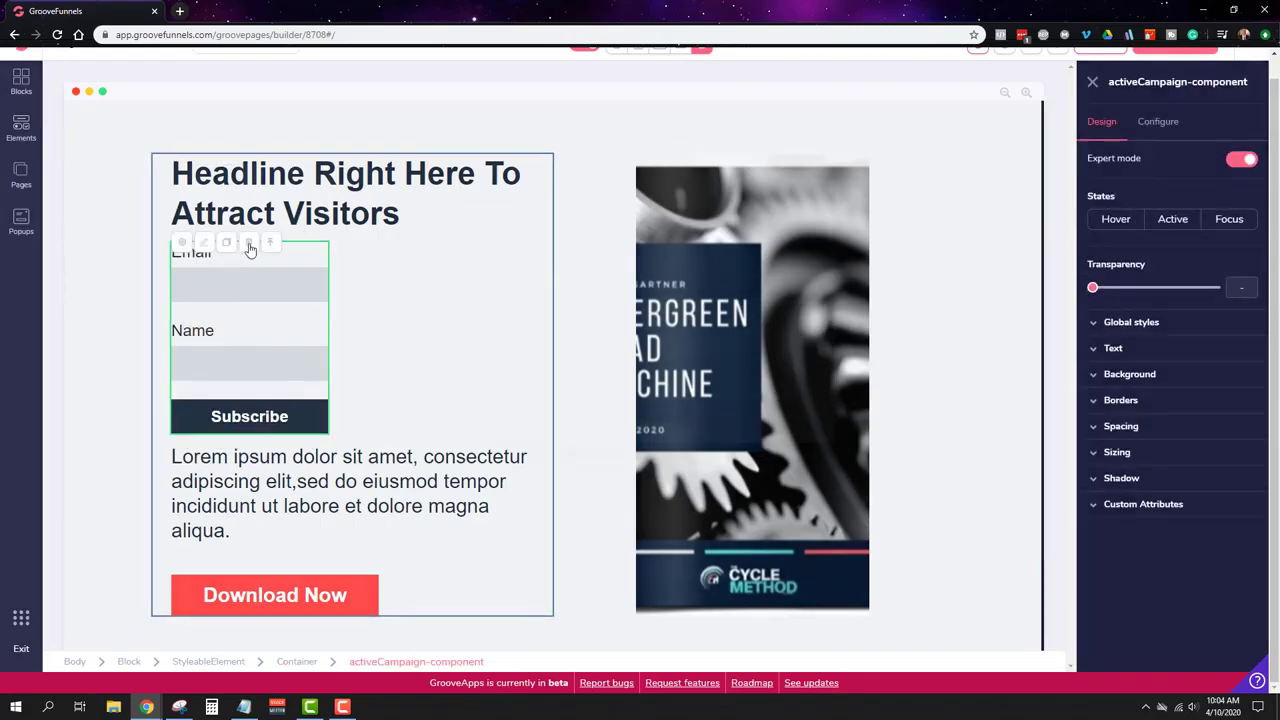
{"action": "left_click", "coordinate": [249, 244]}
{"action": "left_click", "coordinate": [640, 371]}
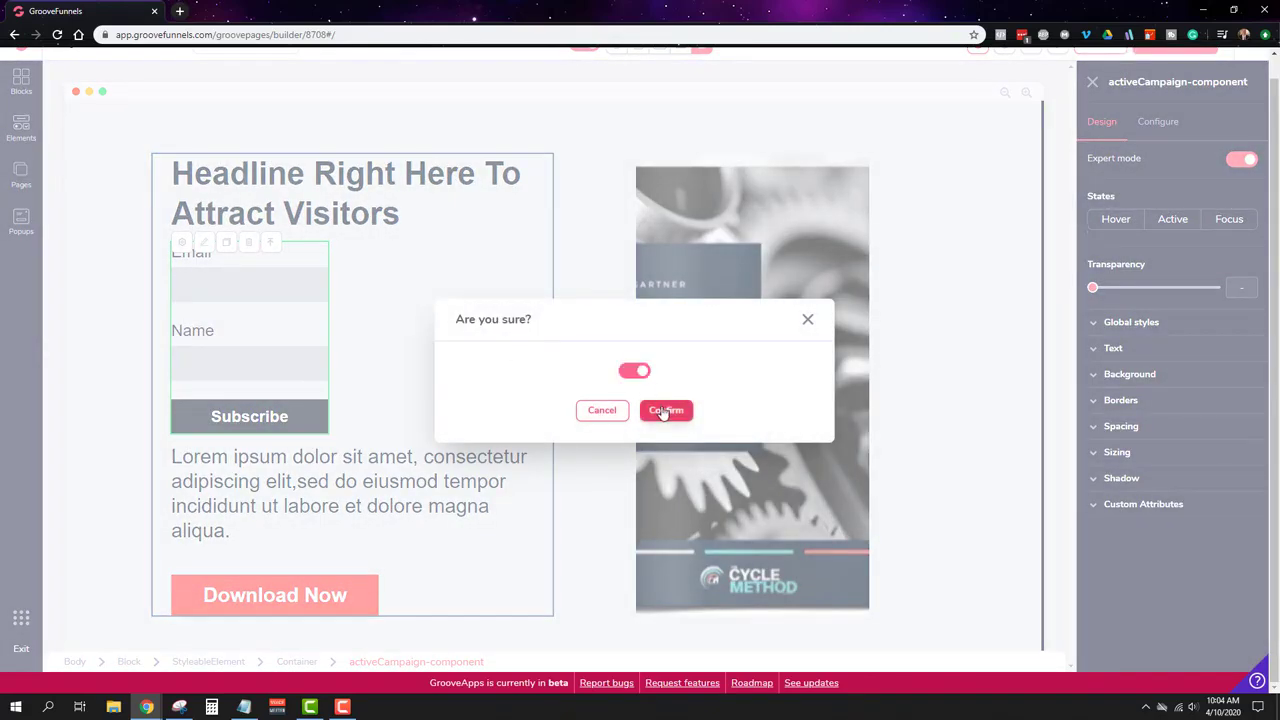
{"action": "left_click", "coordinate": [665, 410]}
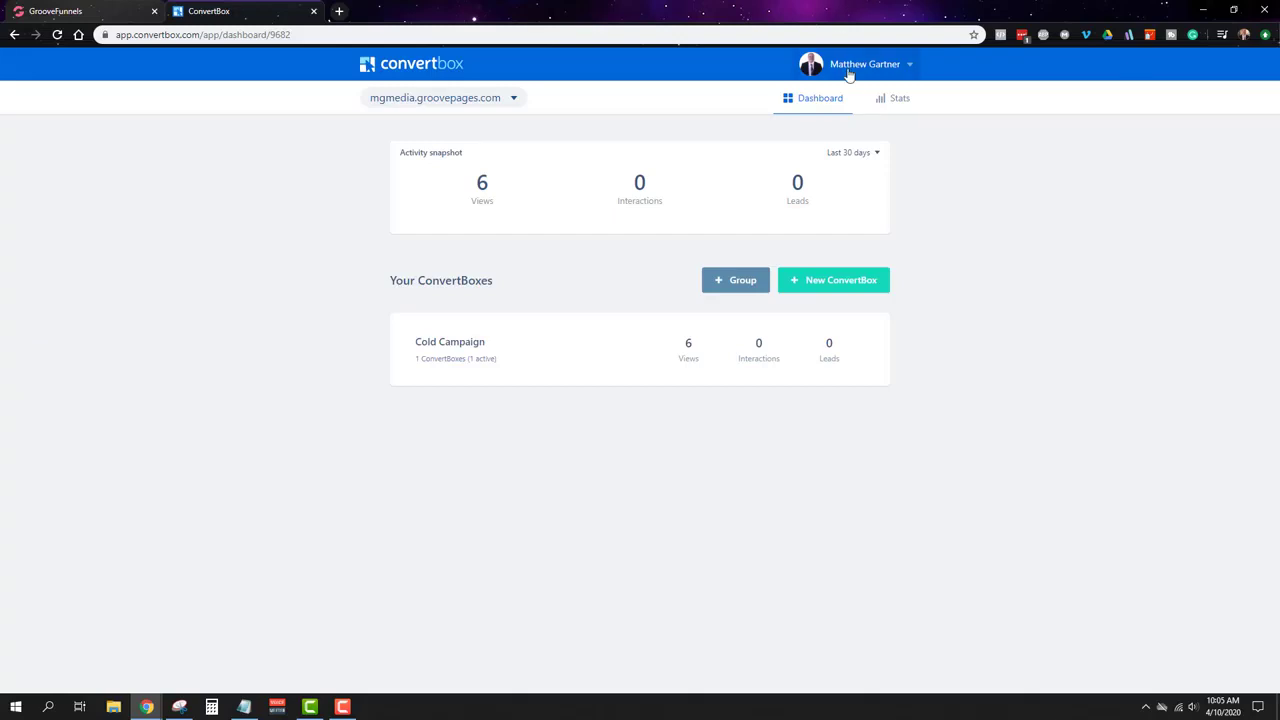
Step: Leave the ConvertBox dashboard showing Cold Campaign and return to the GroovePages editor tab
{"action": "left_click", "coordinate": [120, 8]}
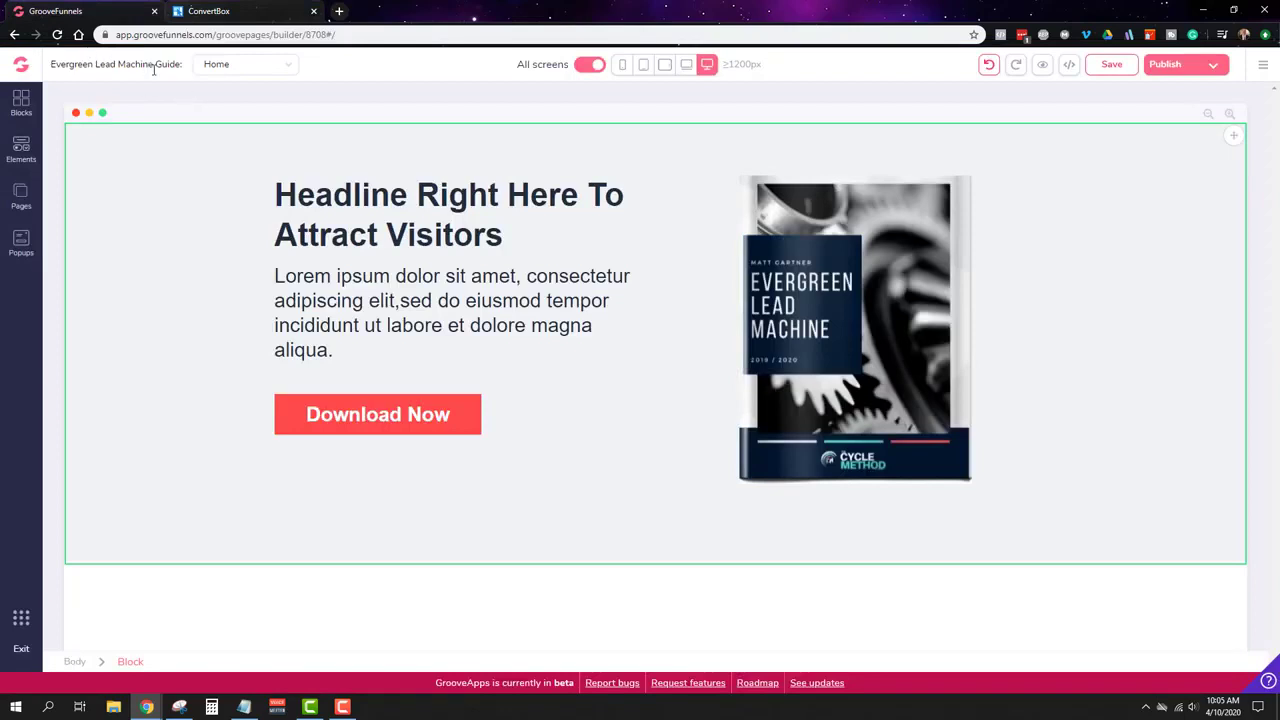
Step: Check the publish settings for exampleelmguide, then switch to the ConvertBox dashboard tab
{"action": "left_click", "coordinate": [1212, 68]}
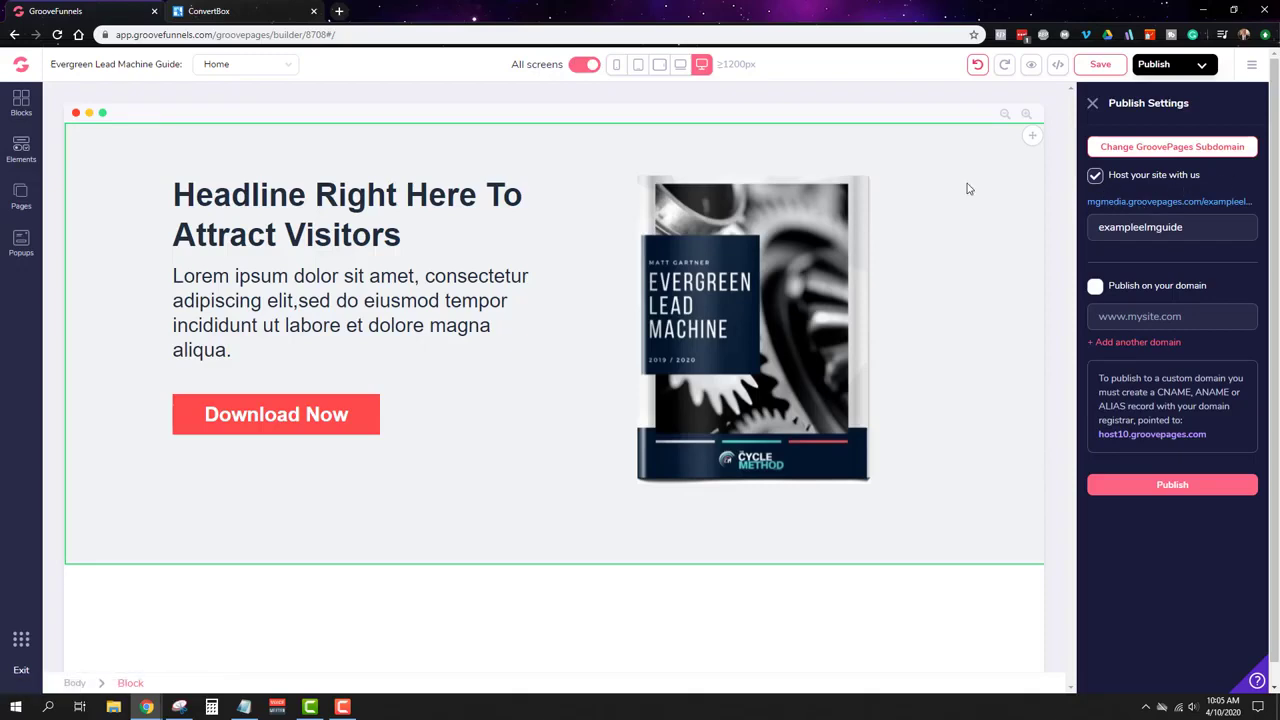
{"action": "left_click", "coordinate": [209, 11]}
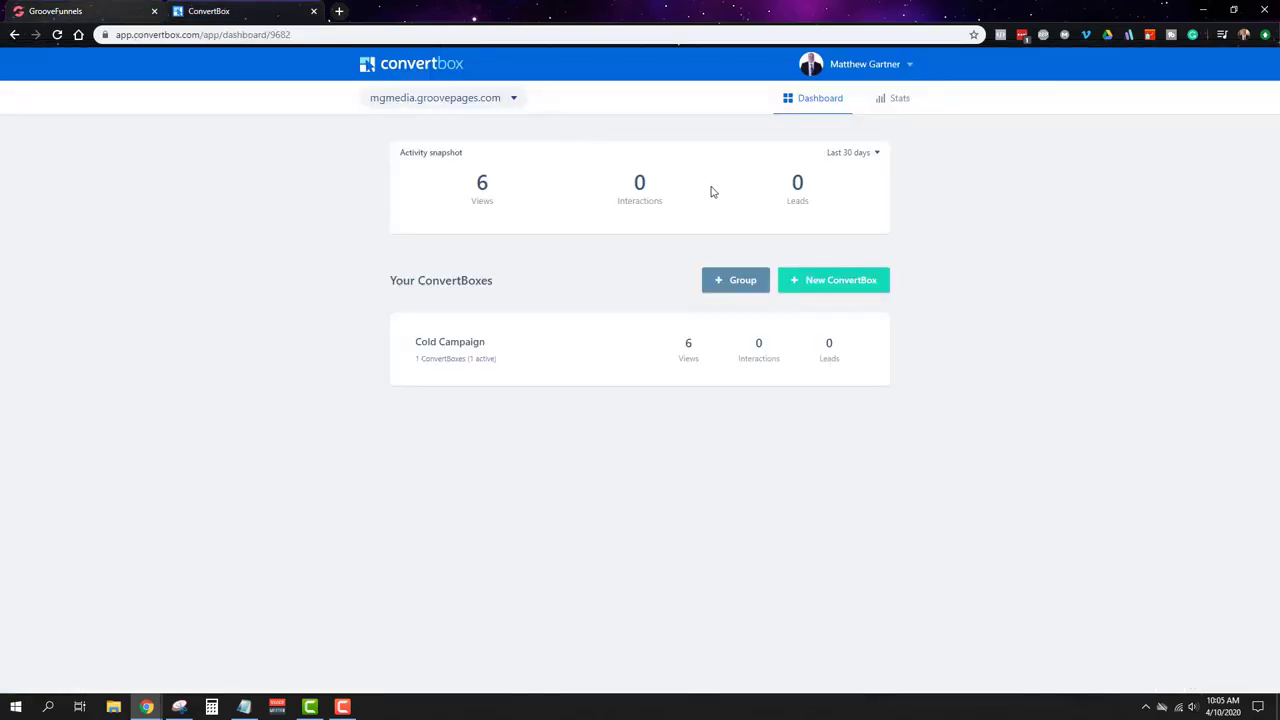
{"action": "left_click", "coordinate": [505, 99]}
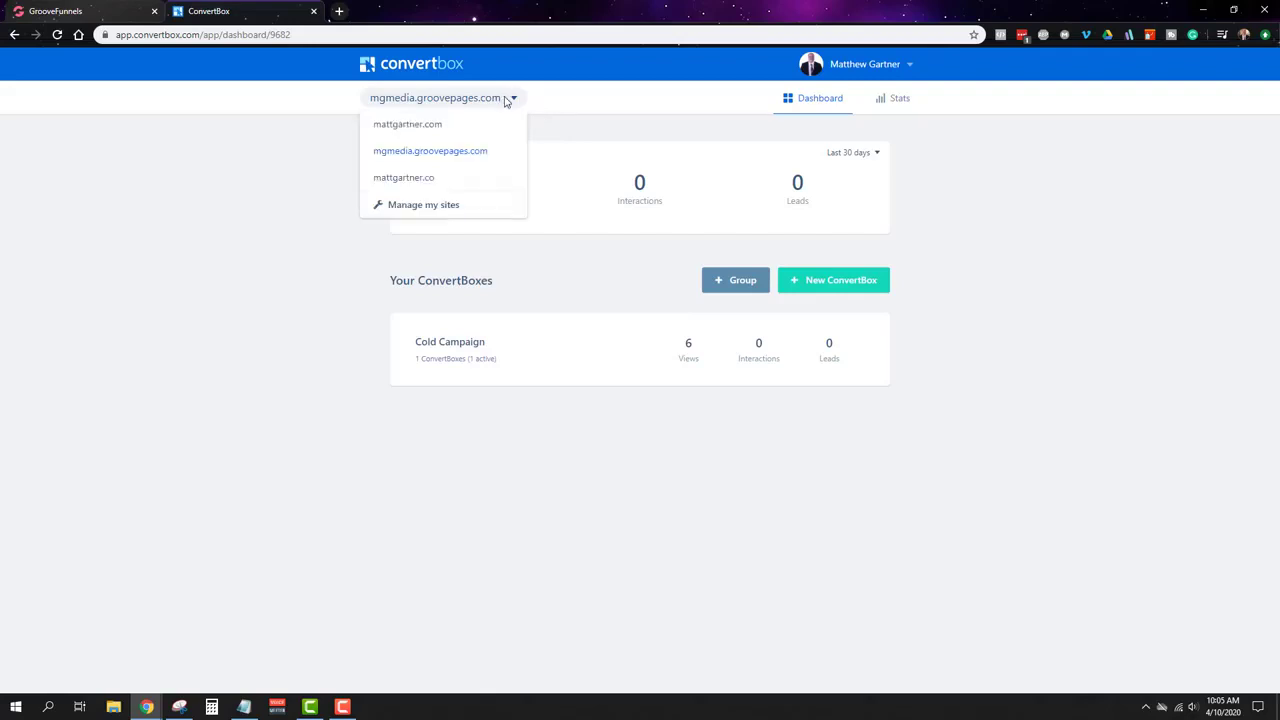
{"action": "left_click", "coordinate": [429, 204]}
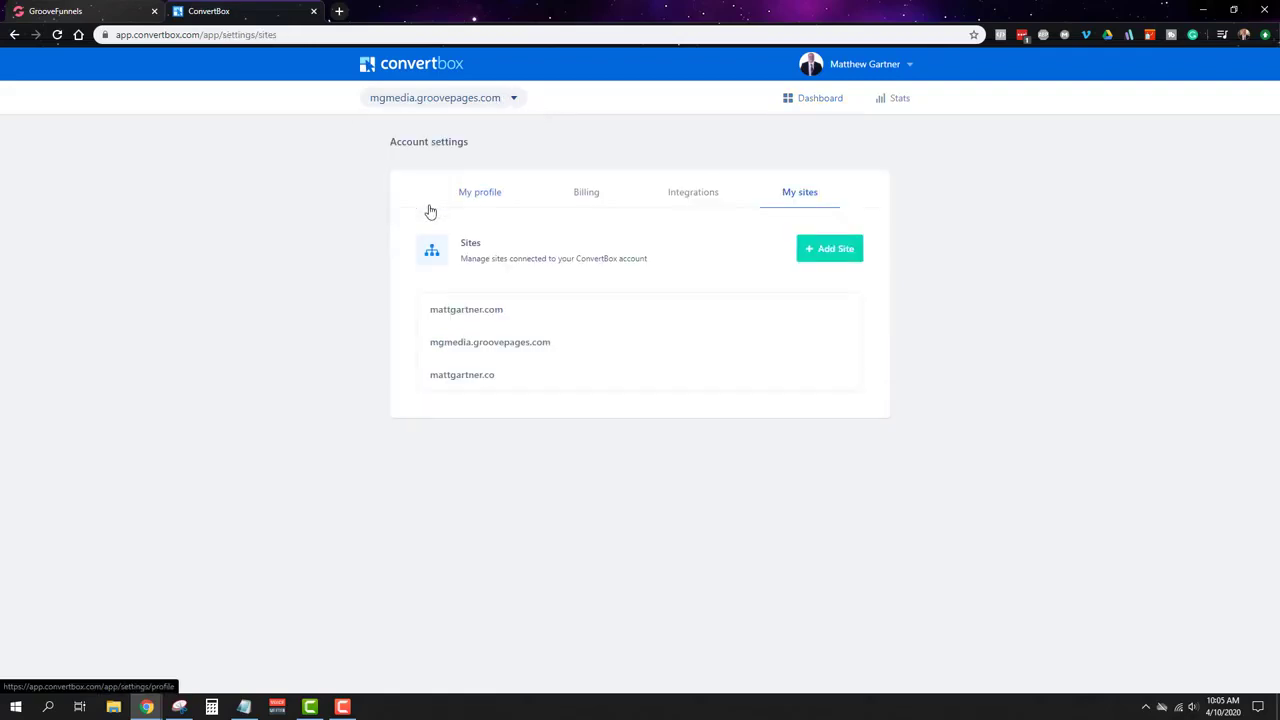
{"action": "left_click", "coordinate": [811, 250]}
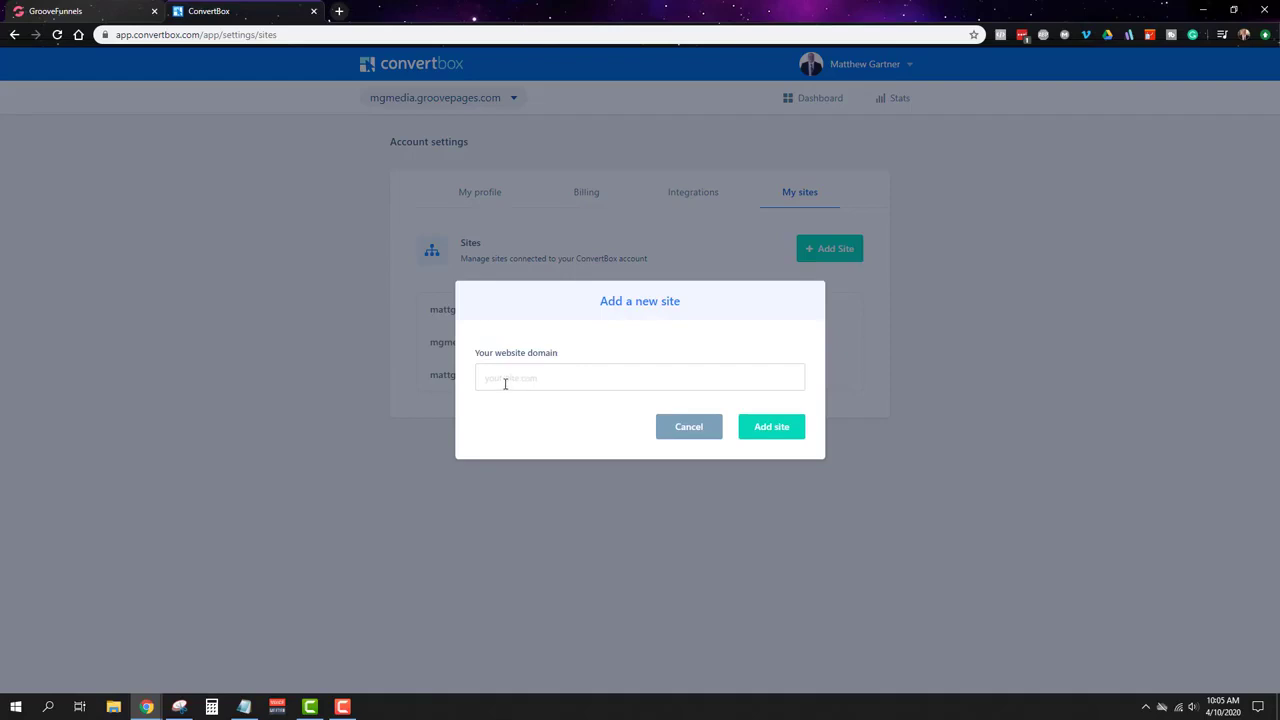
{"action": "left_click", "coordinate": [506, 383]}
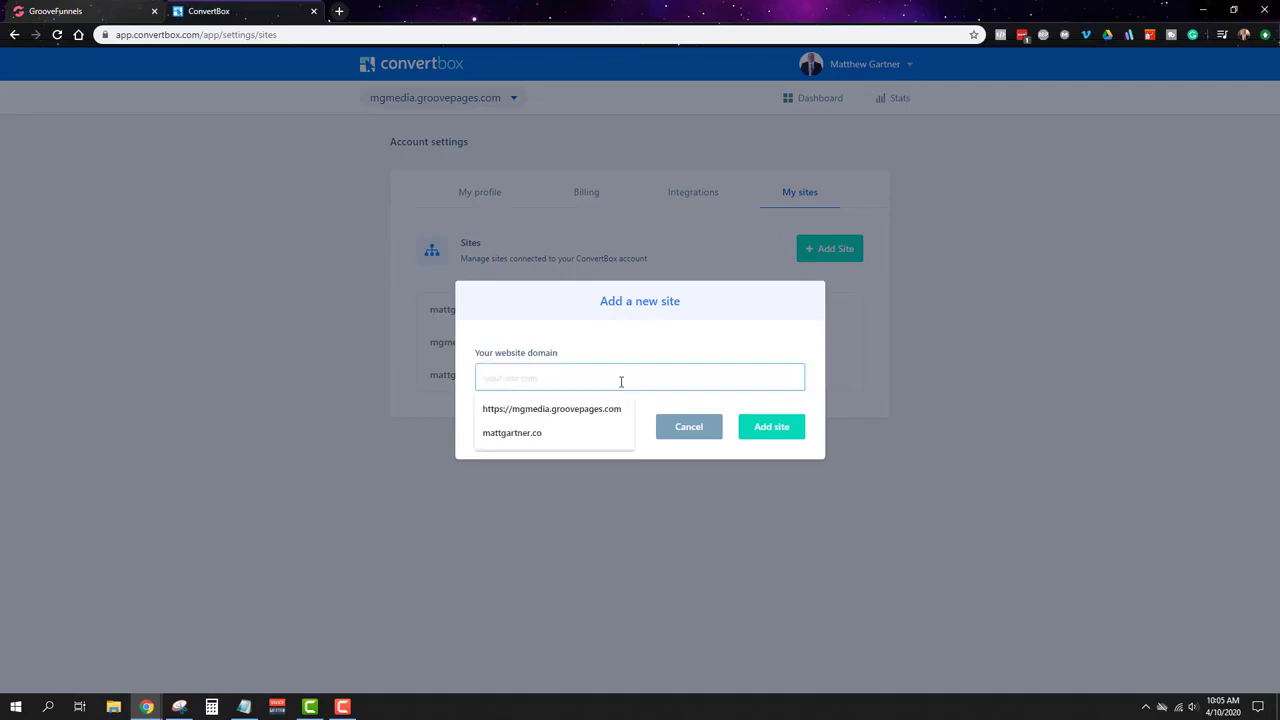
{"action": "left_click", "coordinate": [689, 430]}
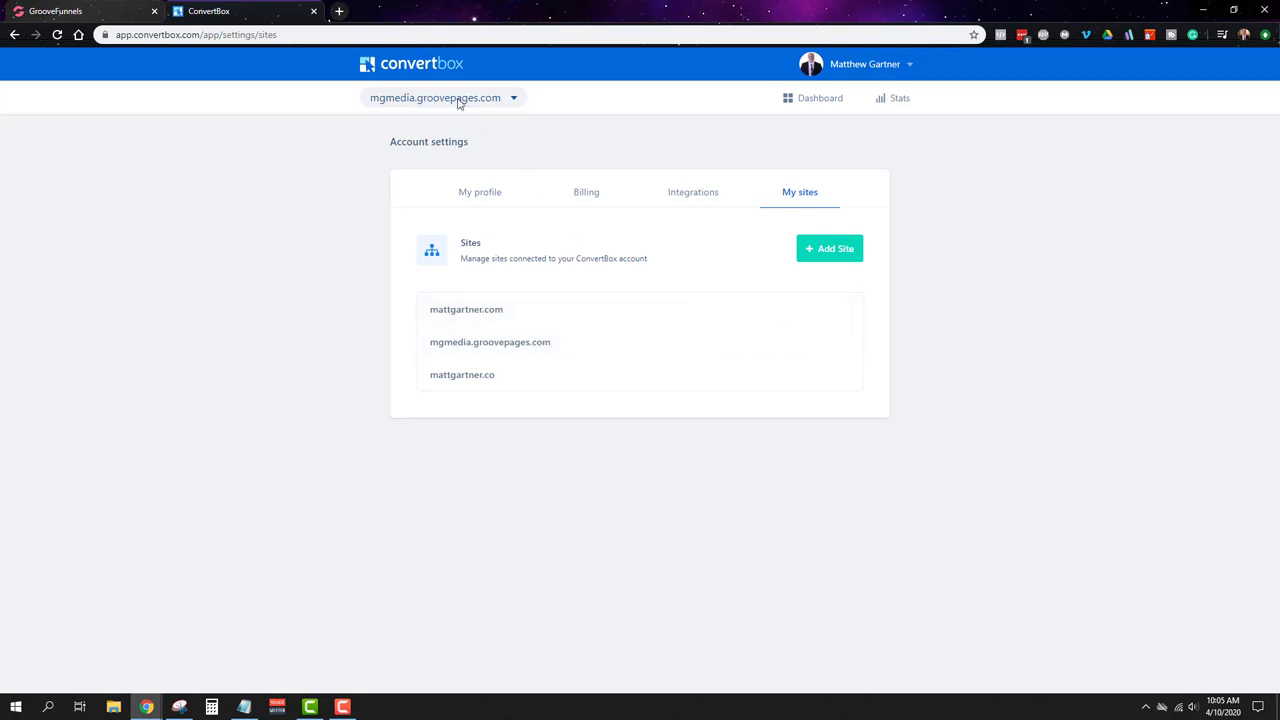
{"action": "left_click", "coordinate": [805, 100]}
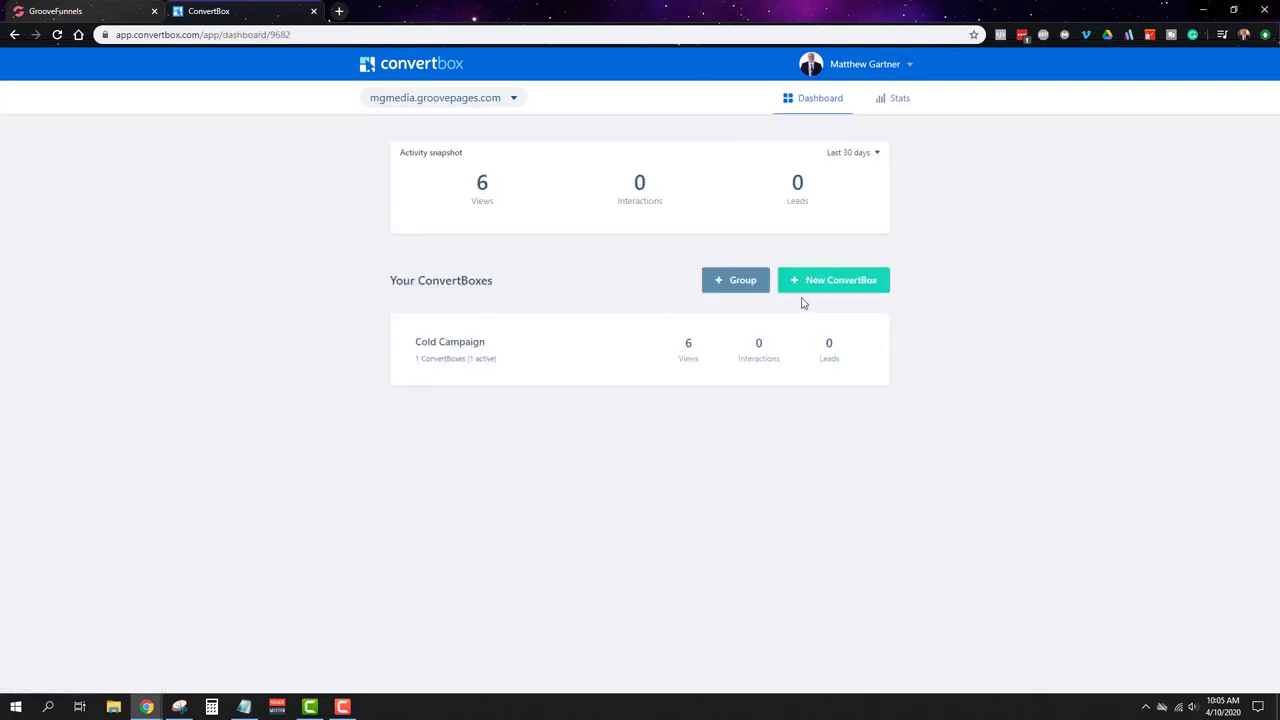
{"action": "left_click", "coordinate": [92, 8]}
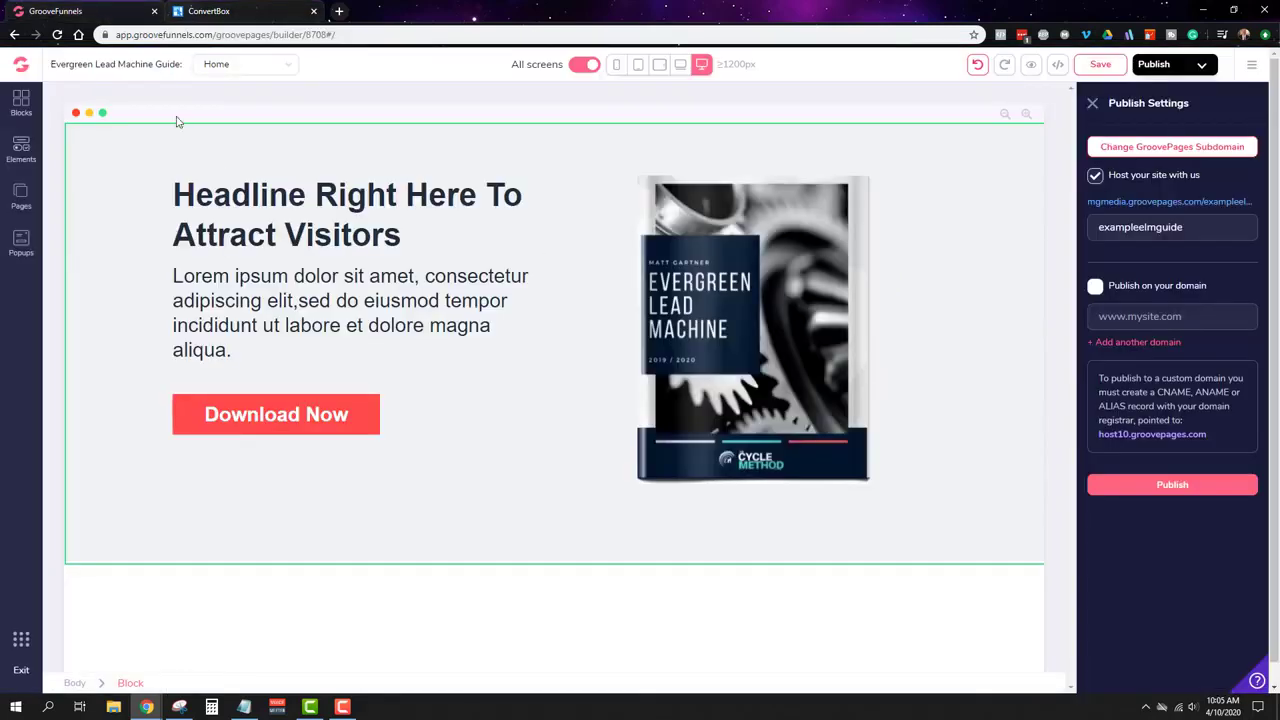
{"action": "left_click", "coordinate": [270, 8]}
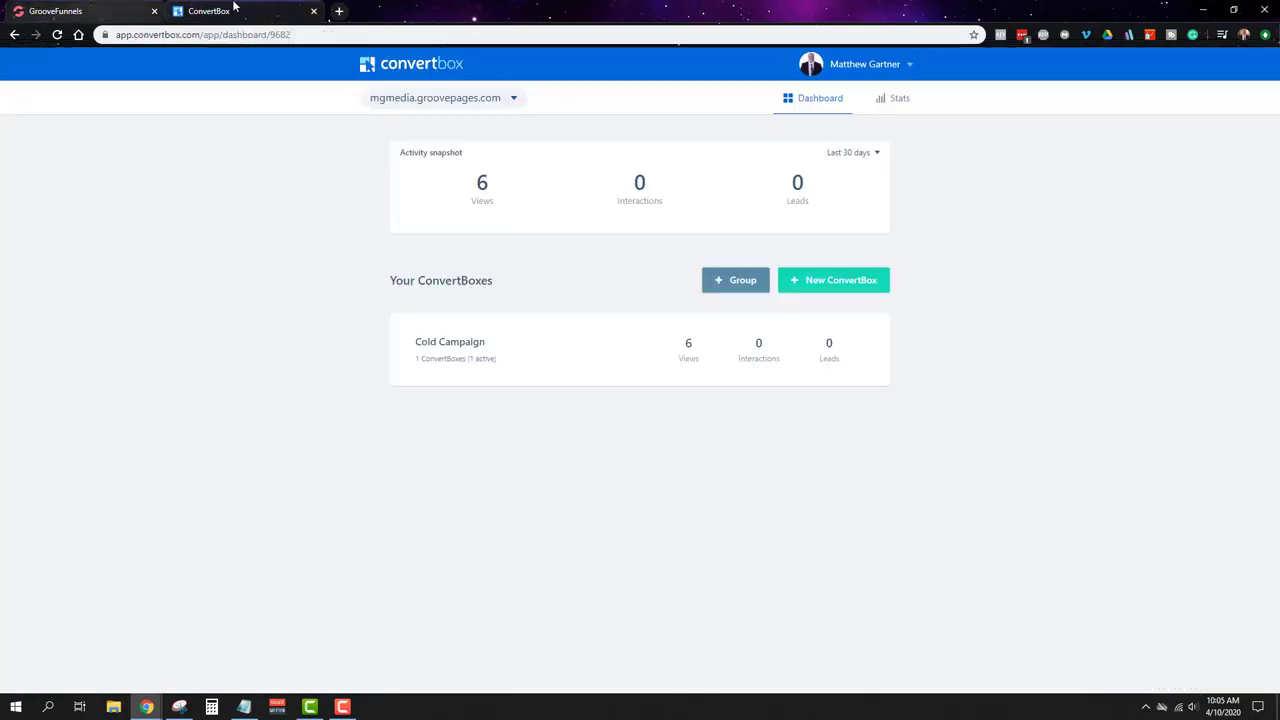
Step: Create a new ConvertBox named 'Example ELM Guide' in the Cold Campaign group and proceed to type selection
{"action": "left_click", "coordinate": [842, 280]}
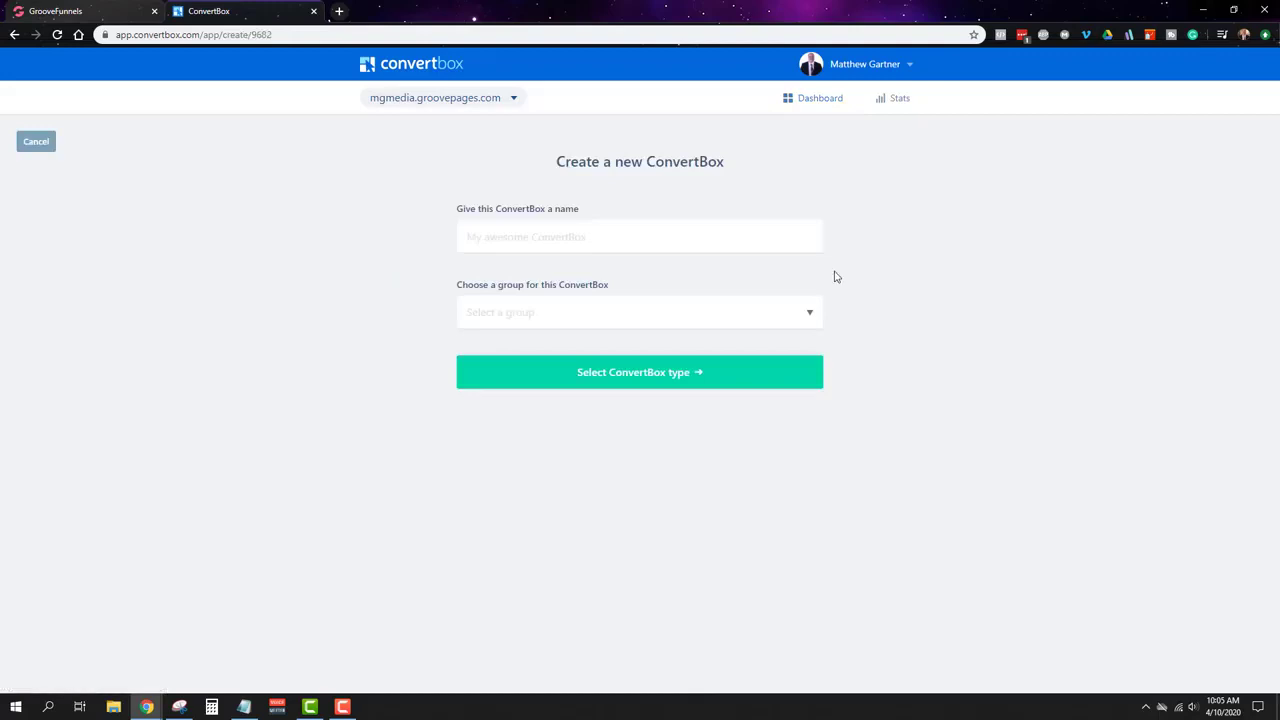
{"action": "left_click", "coordinate": [750, 246]}
{"action": "type", "text": "Example ELM Guide"}
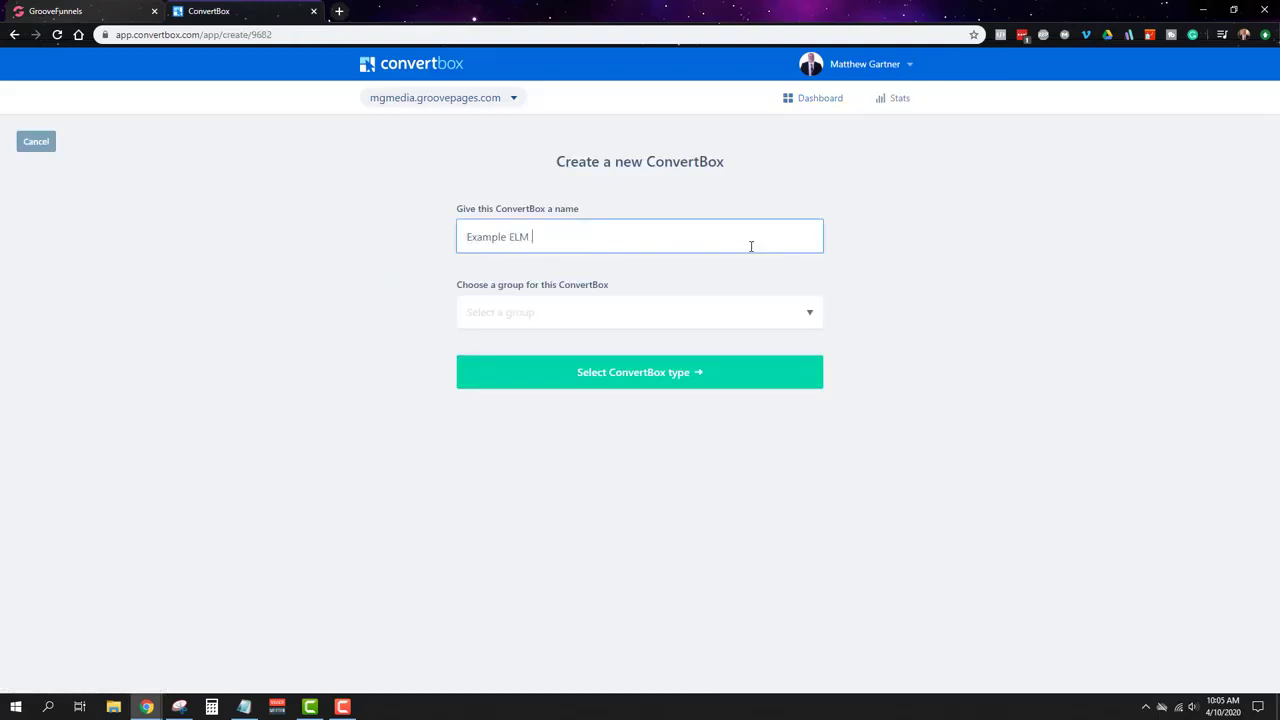
{"action": "left_click", "coordinate": [760, 314]}
{"action": "left_click", "coordinate": [564, 346]}
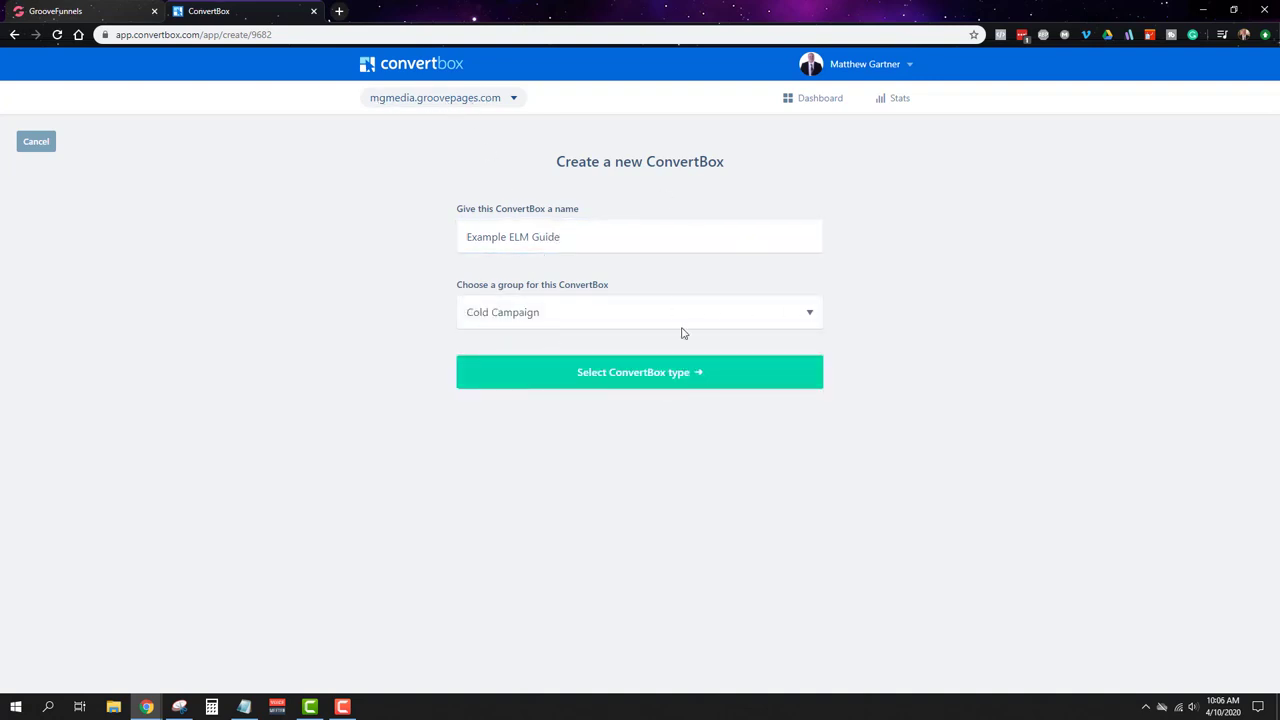
{"action": "left_click", "coordinate": [688, 378]}
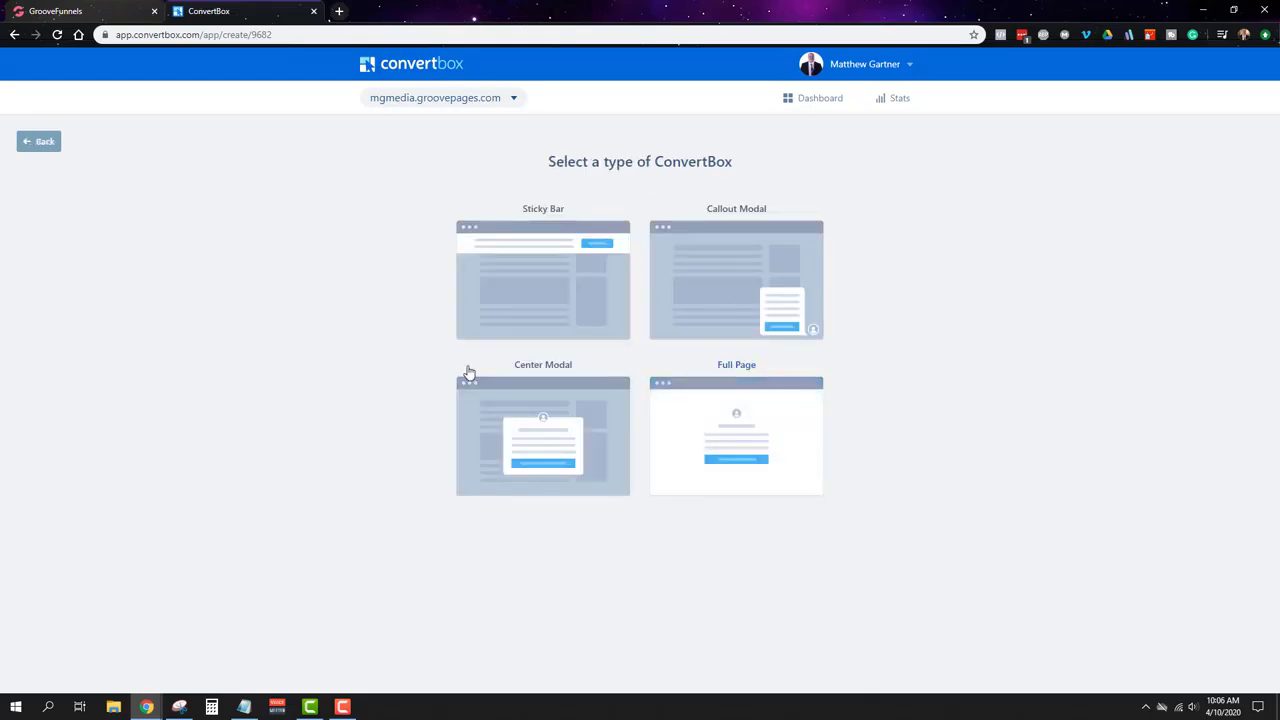
Step: Choose the Center Modal popup type and build it from the Lead gen template
{"action": "mouse_move", "coordinate": [489, 249]}
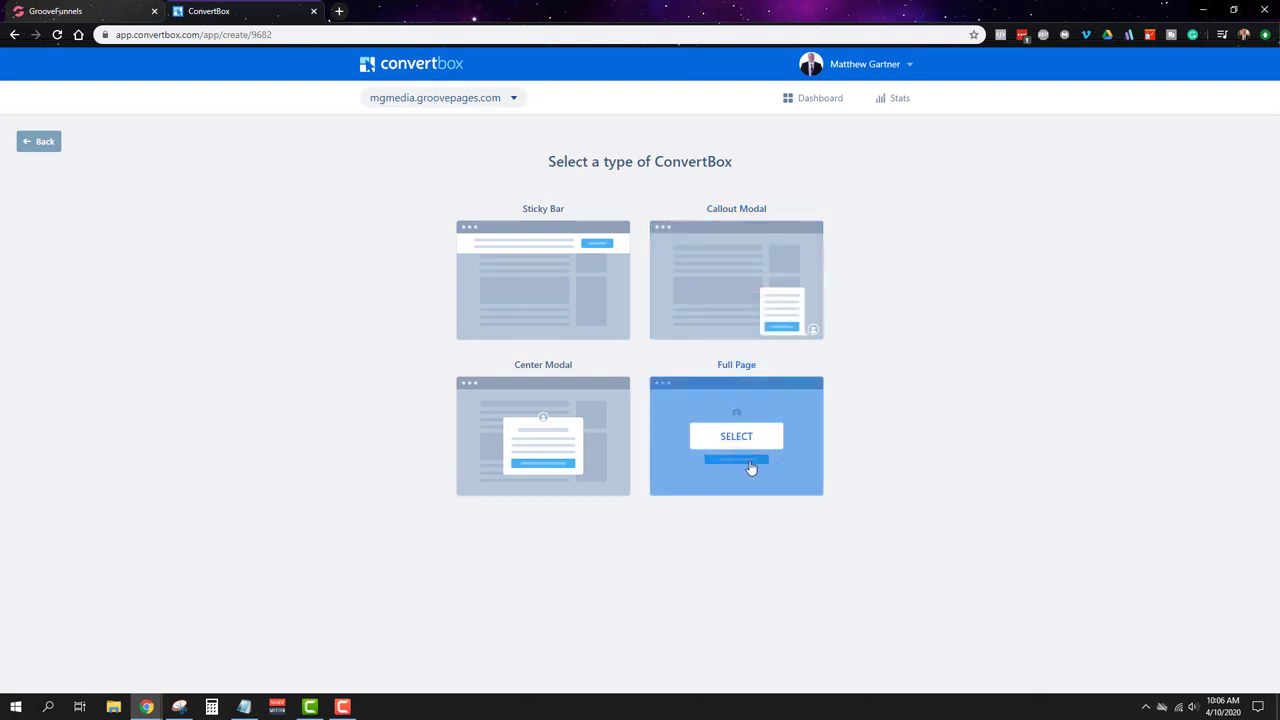
{"action": "left_click", "coordinate": [546, 440]}
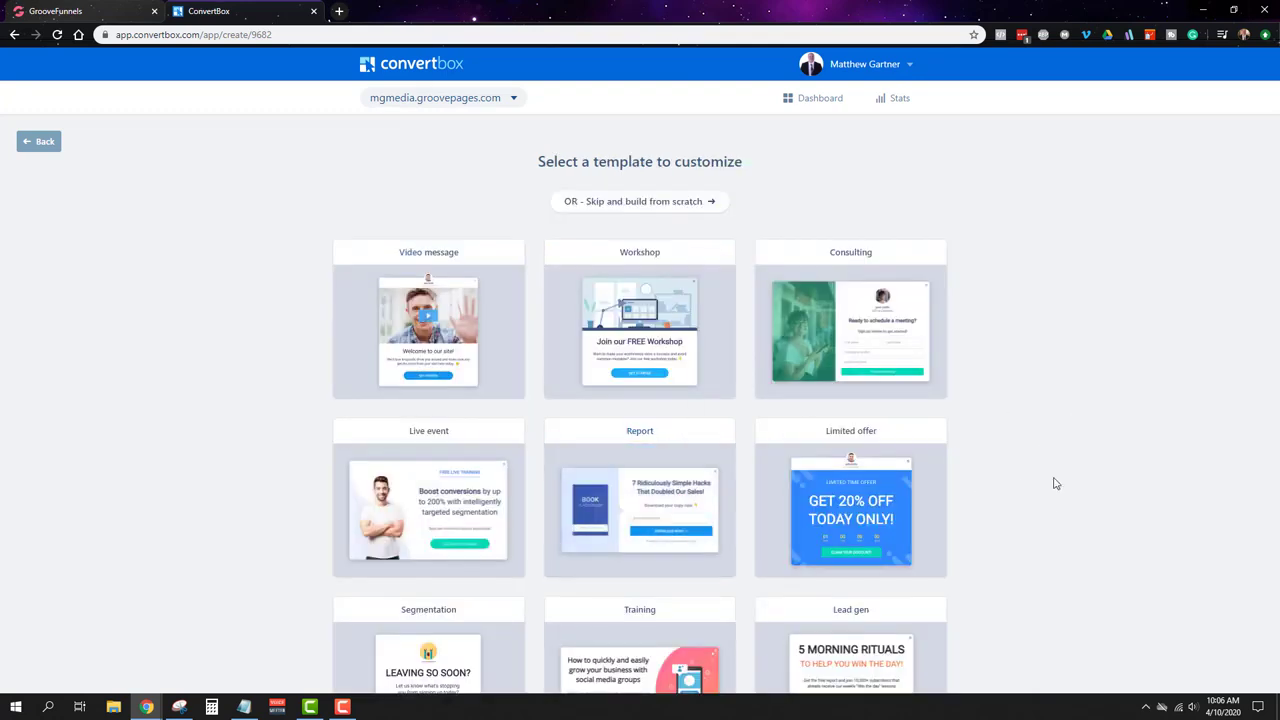
{"action": "scroll", "coordinate": [1054, 484], "scroll_direction": "down", "scroll_amount": 2}
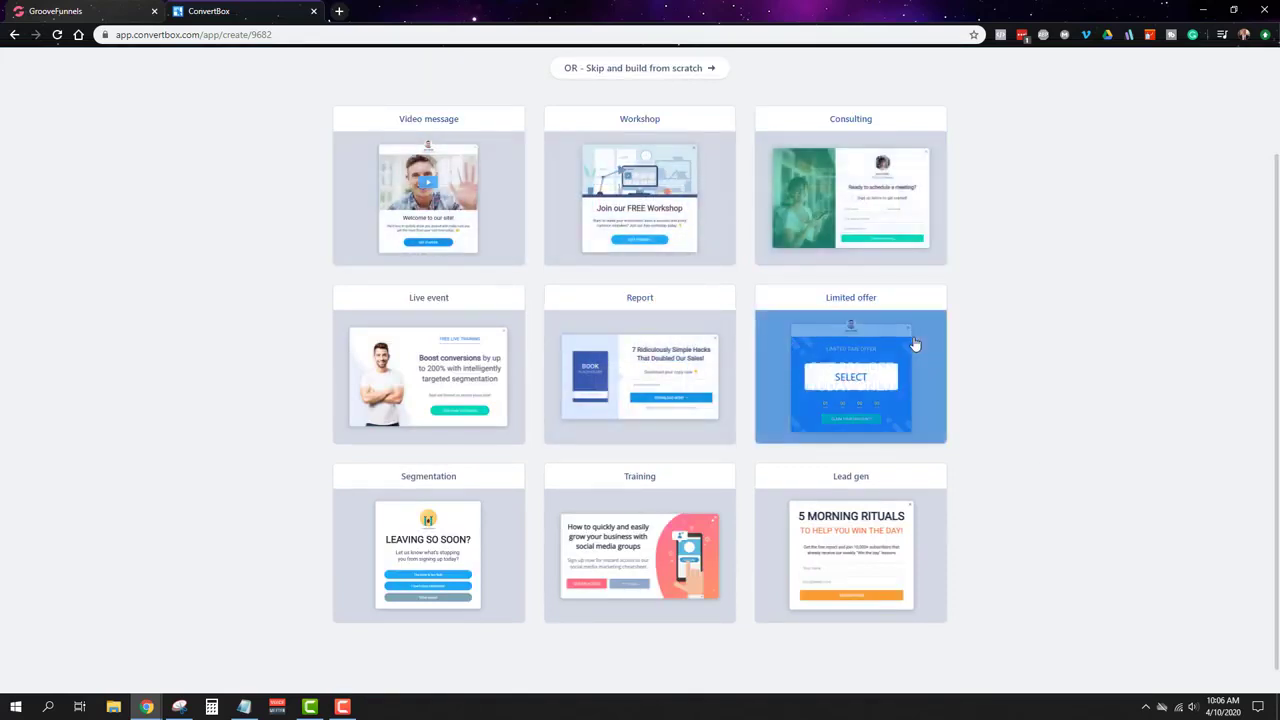
{"action": "left_click", "coordinate": [843, 571]}
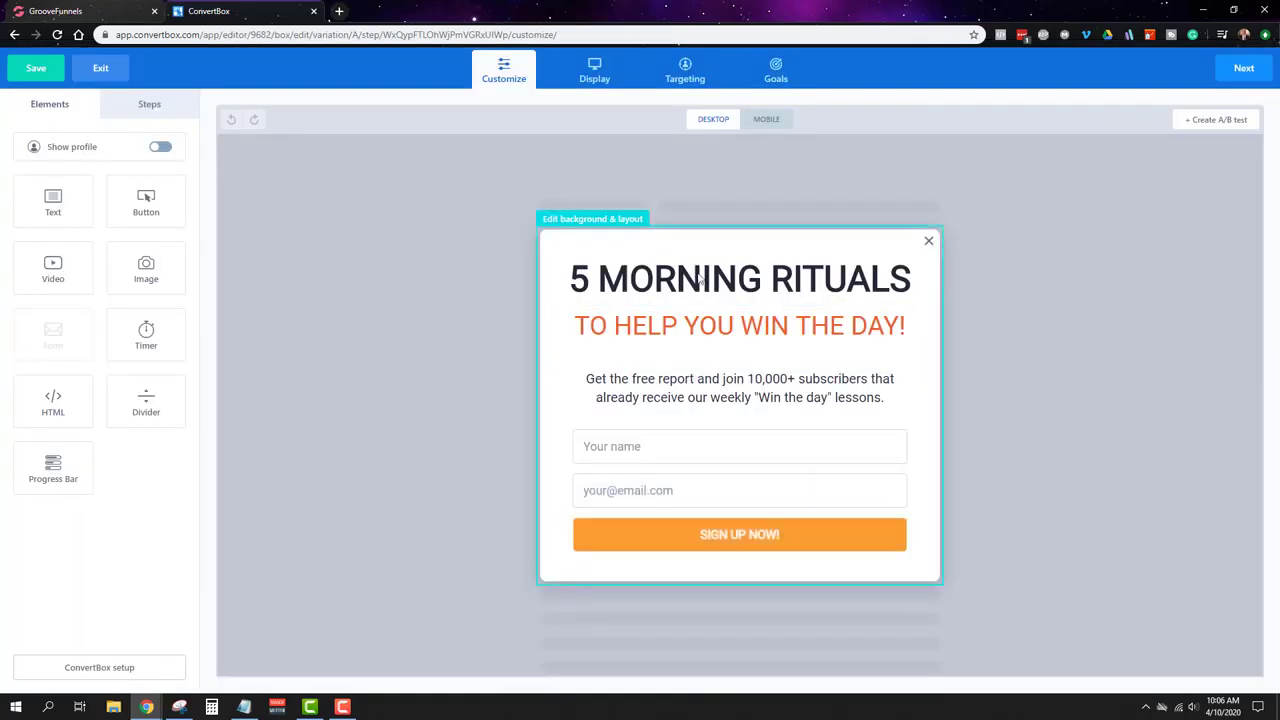
Step: Change the headline to 'Get Your Free Guide' and delete the 'TO HELP YOU WIN THE DAY!' subtitle
{"action": "left_click", "coordinate": [744, 288]}
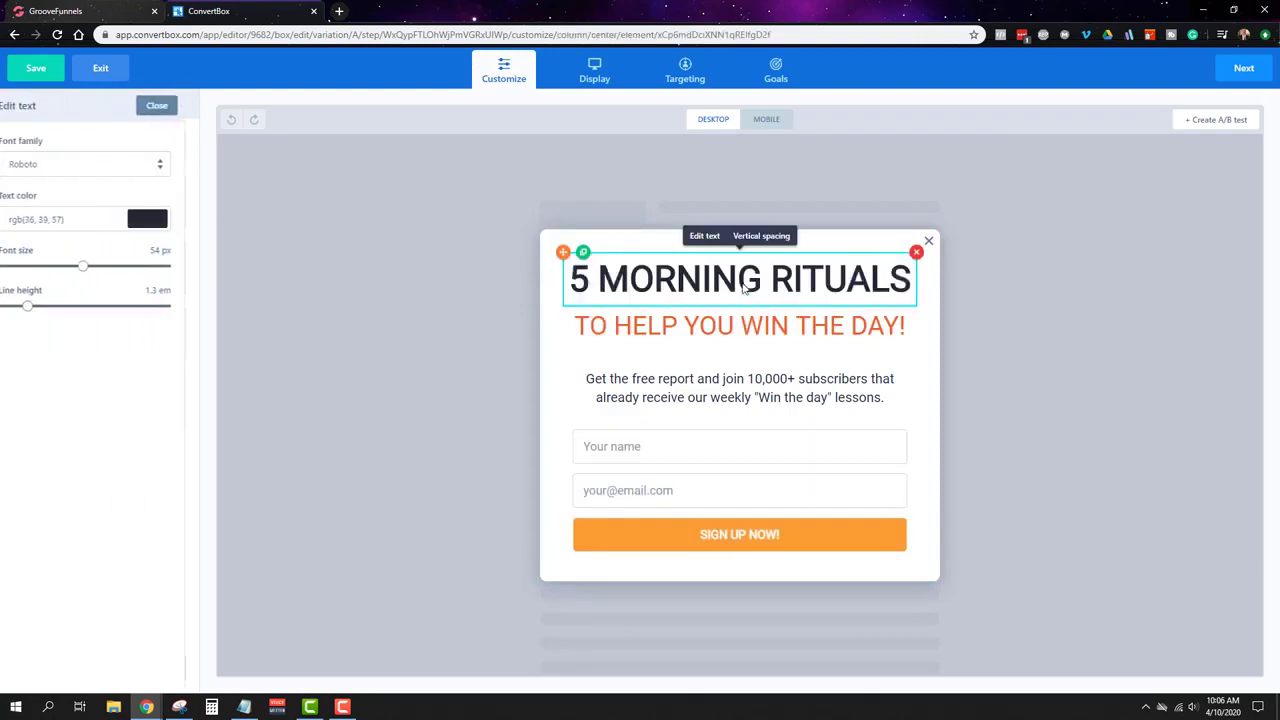
{"action": "triple_click", "coordinate": [742, 285]}
{"action": "type", "text": "G"}
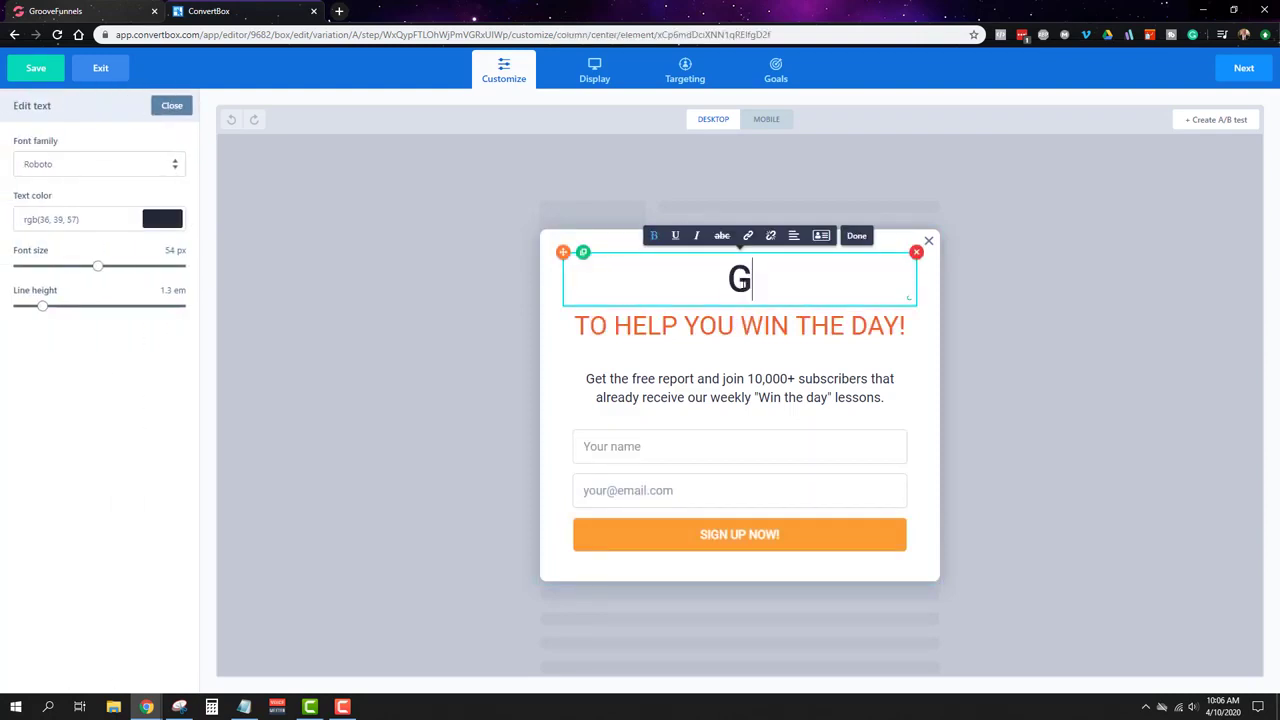
{"action": "type", "text": "et Your Free F"}
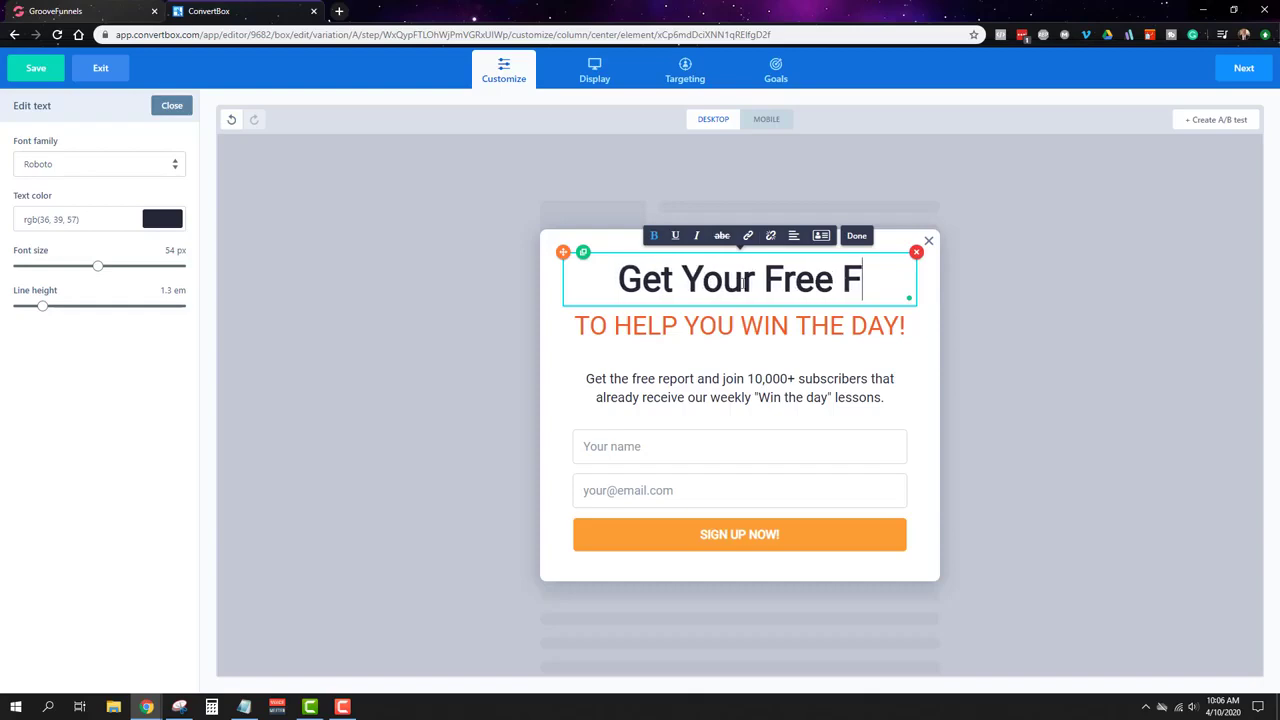
{"action": "key", "text": "BackSpace"}
{"action": "type", "text": "Guide"}
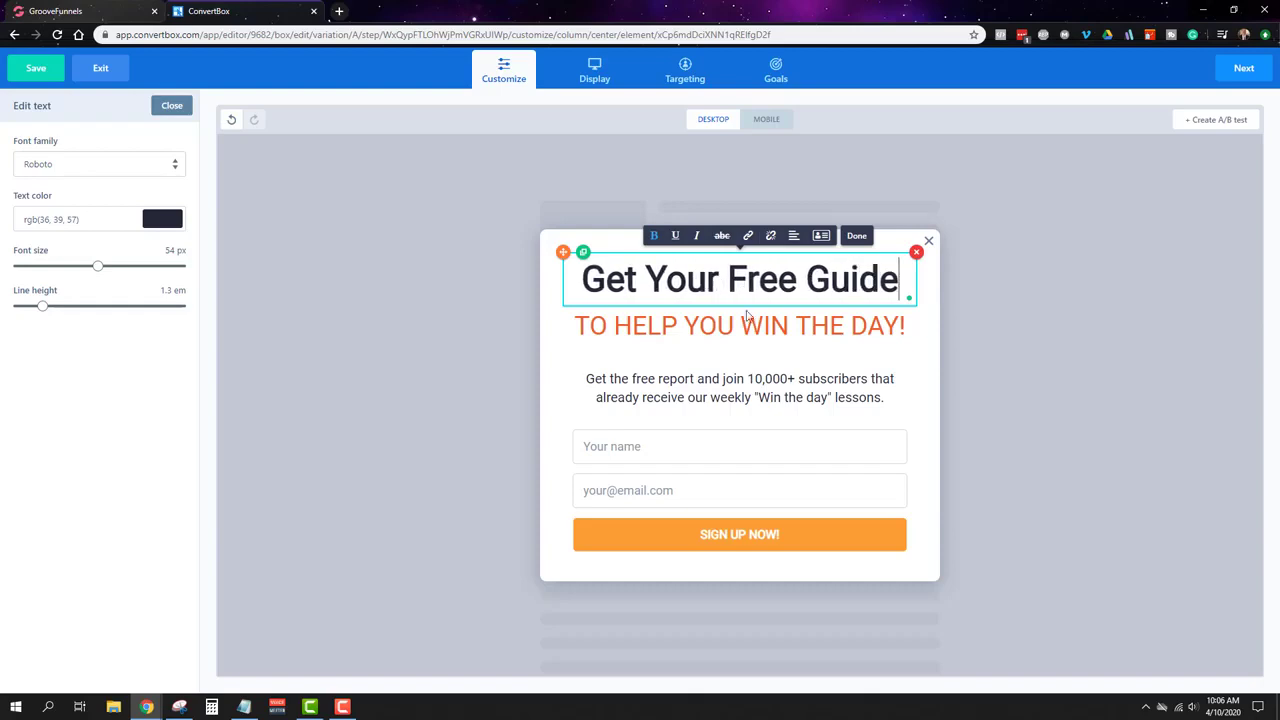
{"action": "left_click", "coordinate": [834, 335]}
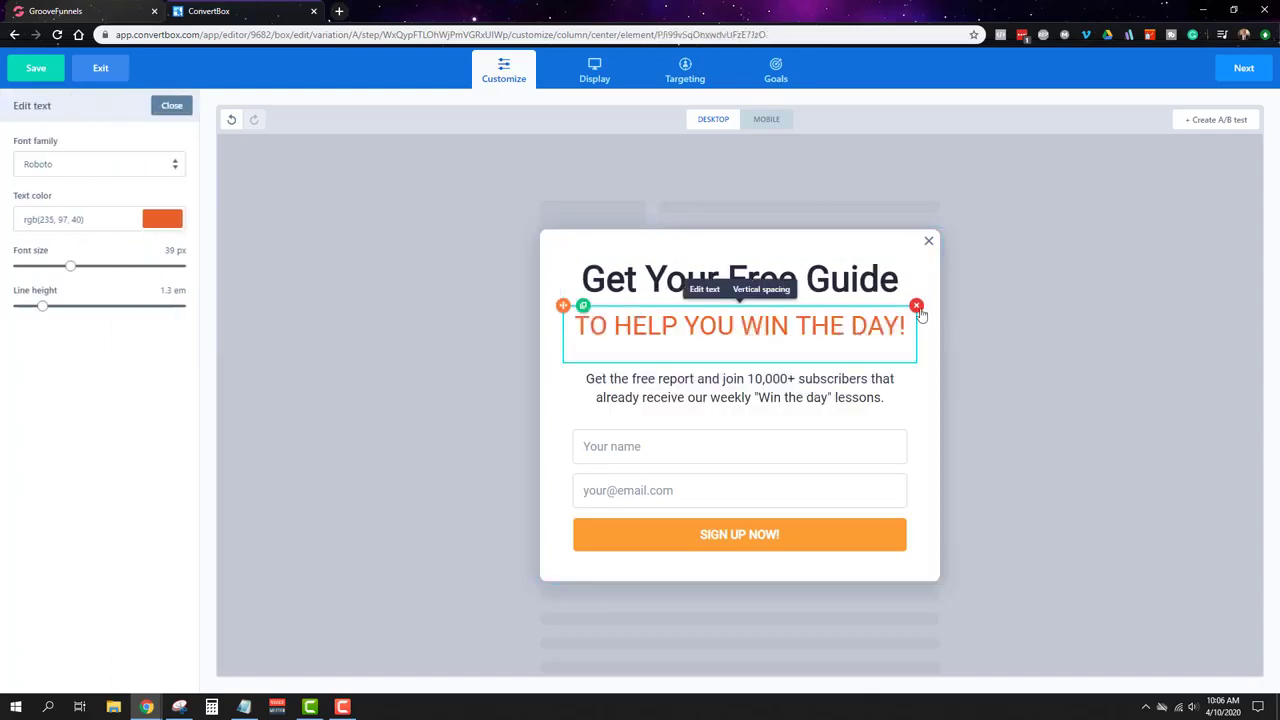
{"action": "left_click", "coordinate": [916, 306]}
Step: Replace the paragraph under the headline with 'Enter your name and email below:'
{"action": "left_click", "coordinate": [831, 366]}
{"action": "left_click", "coordinate": [831, 366]}
{"action": "triple_click", "coordinate": [830, 362]}
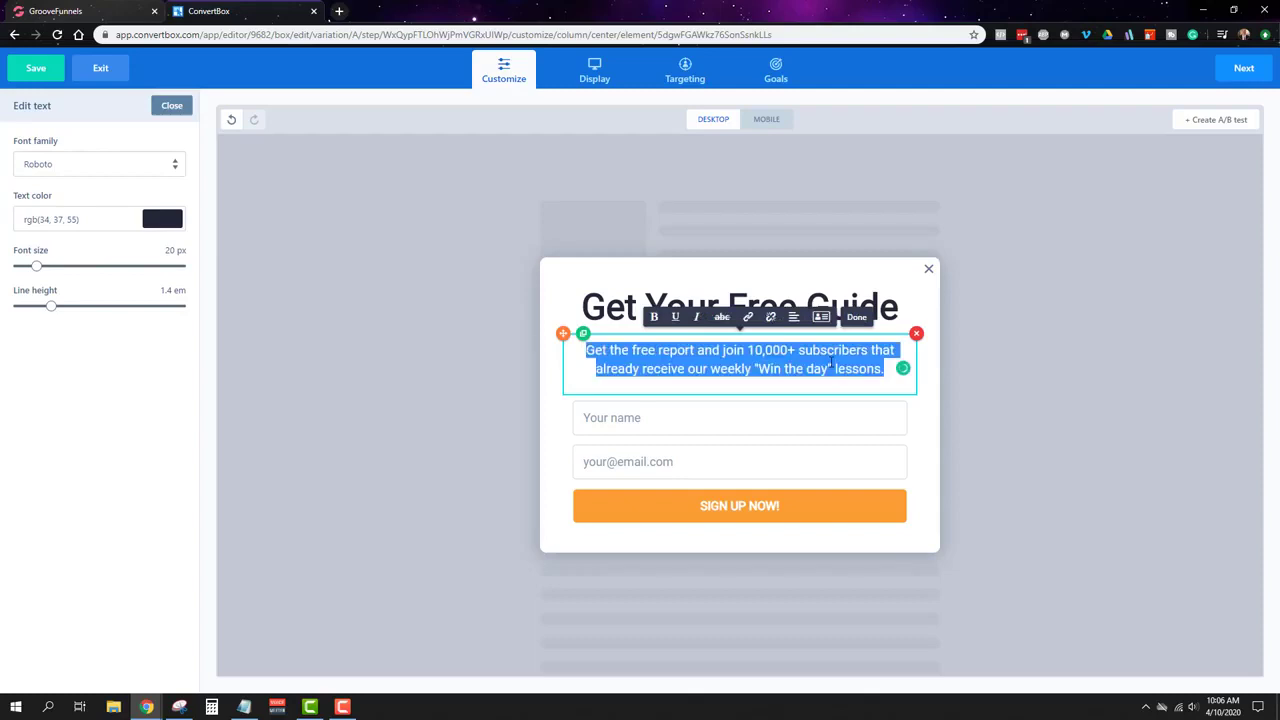
{"action": "type", "text": "Enter your nam,e"}
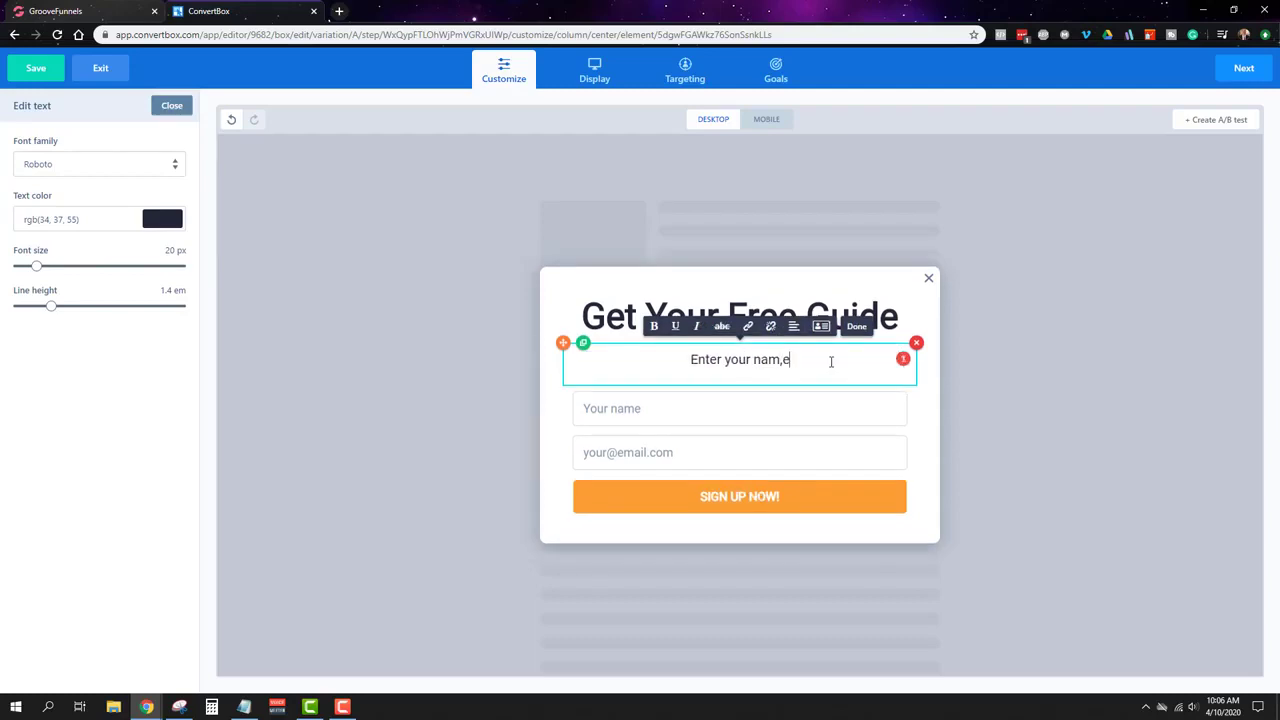
{"action": "key", "text": "BackSpace"}
{"action": "key", "text": "BackSpace"}
{"action": "type", "text": "e and "}
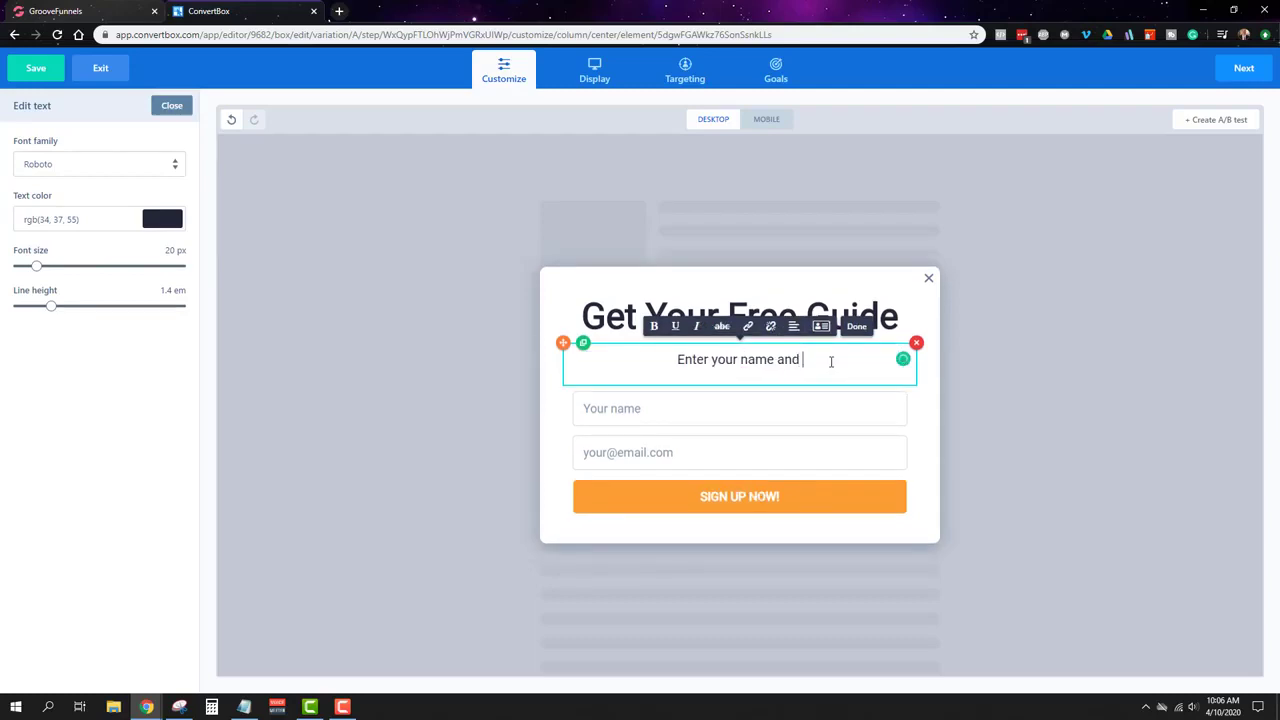
{"action": "type", "text": "email below"}
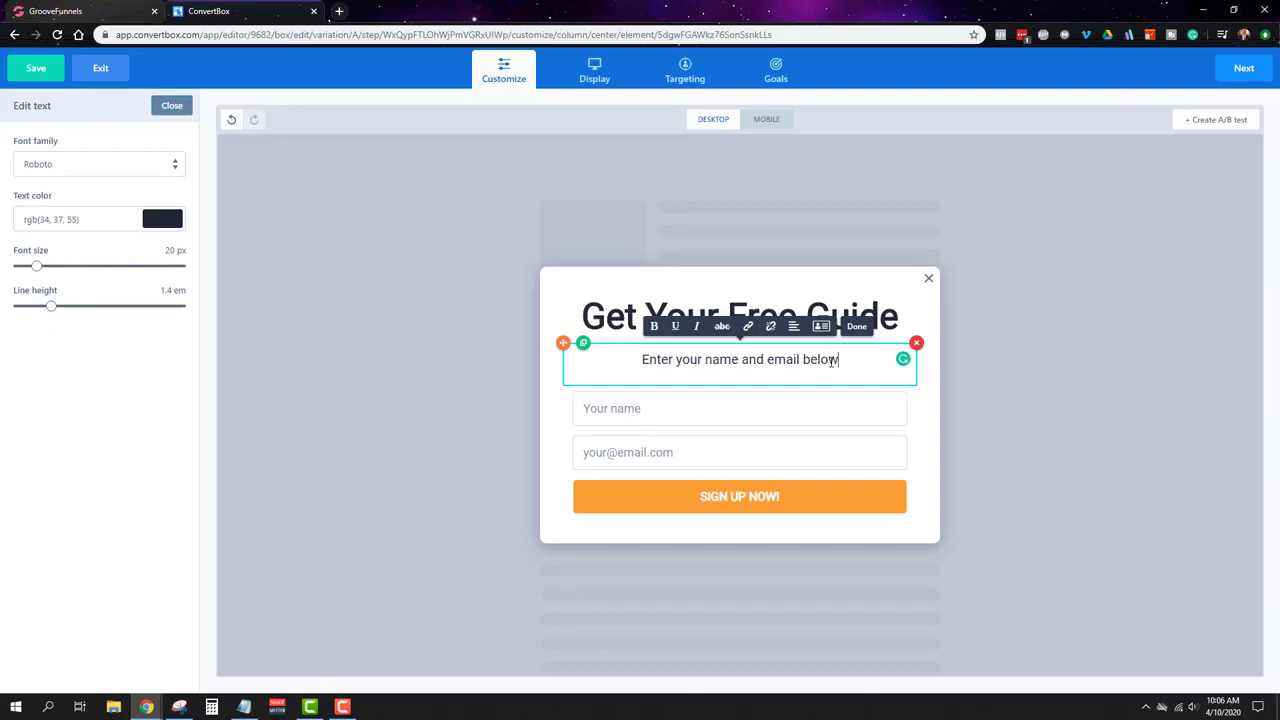
{"action": "type", "text": " and we'll"}
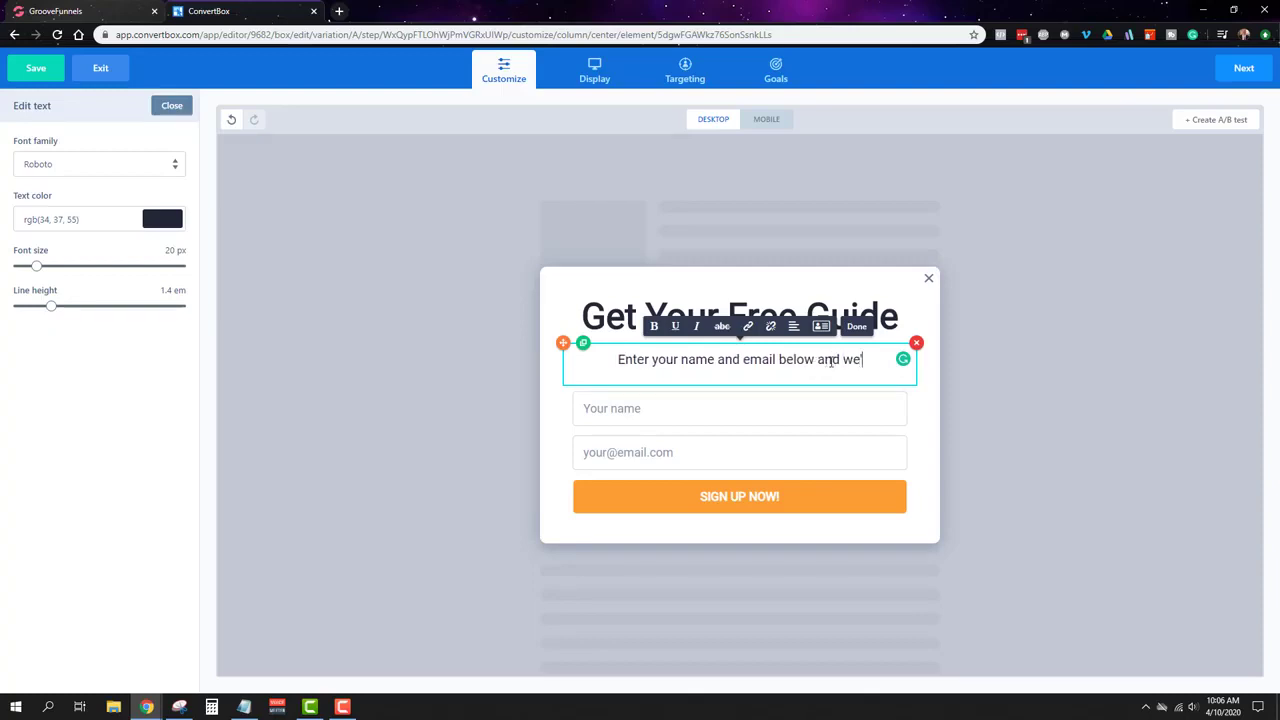
{"action": "type", "text": " send it righ"}
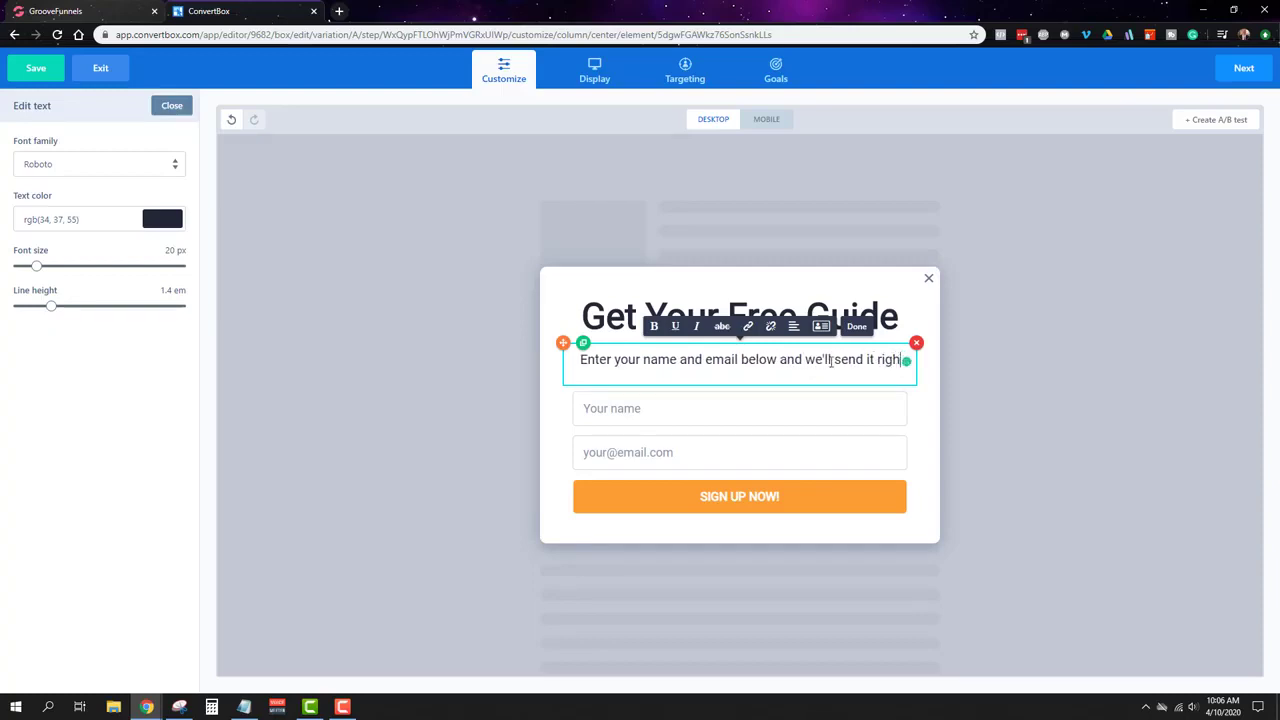
{"action": "type", "text": "t over!"}
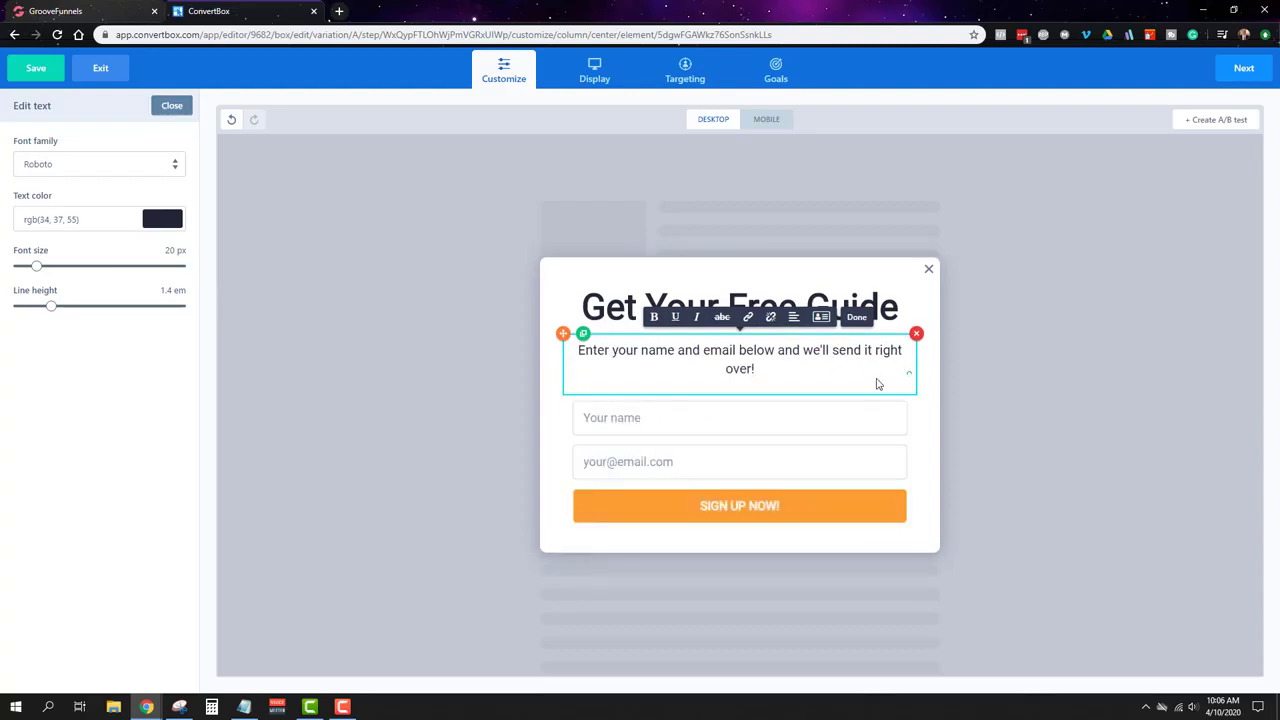
{"action": "key", "text": "BackSpace"}
{"action": "key", "text": "BackSpace"}
{"action": "key", "text": "BackSpace"}
{"action": "key", "text": "BackSpace"}
{"action": "key", "text": "BackSpace"}
{"action": "key", "text": "BackSpace"}
{"action": "key", "text": "BackSpace"}
{"action": "key", "text": "BackSpace"}
{"action": "key", "text": "BackSpace"}
{"action": "key", "text": "BackSpace"}
{"action": "key", "text": "BackSpace"}
{"action": "key", "text": "BackSpace"}
{"action": "key", "text": "BackSpace"}
{"action": "key", "text": "BackSpace"}
{"action": "key", "text": "BackSpace"}
{"action": "key", "text": "BackSpace"}
{"action": "key", "text": "BackSpace"}
{"action": "key", "text": "BackSpace"}
{"action": "key", "text": "BackSpace"}
{"action": "key", "text": "BackSpace"}
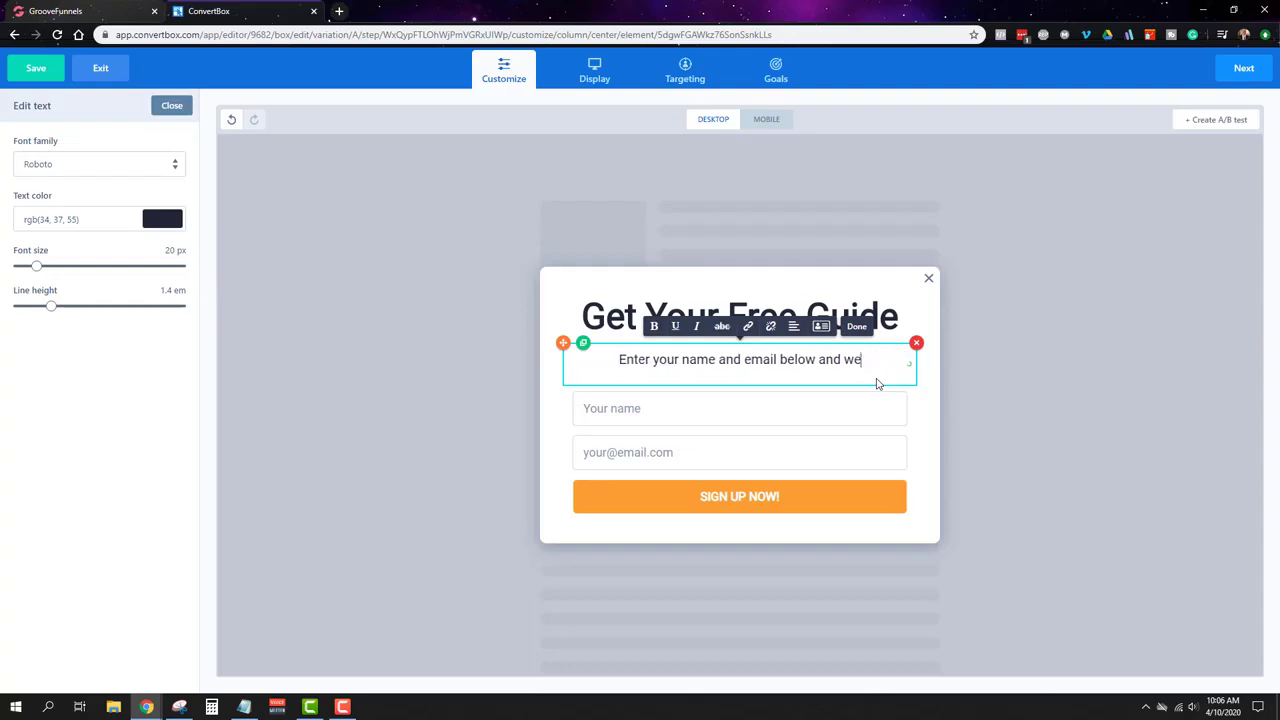
{"action": "key", "text": "BackSpace"}
{"action": "key", "text": "BackSpace"}
{"action": "type", "text": ":"}
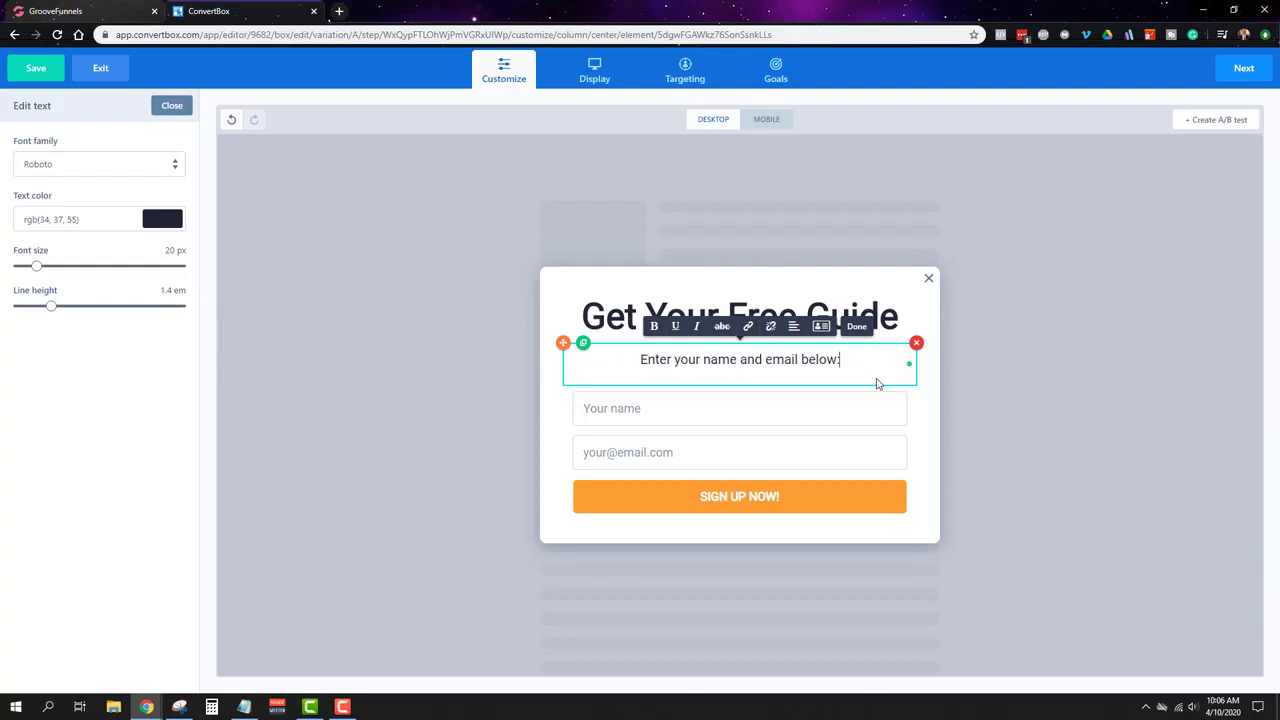
{"action": "left_click", "coordinate": [848, 481]}
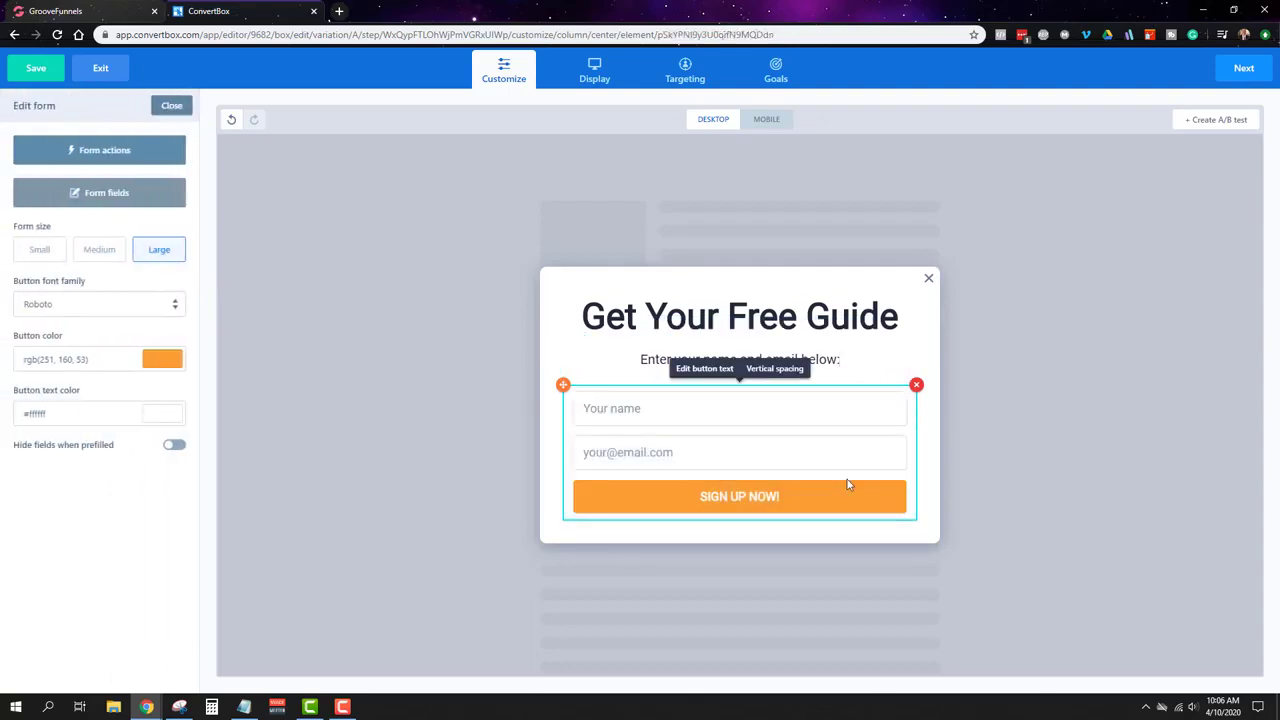
Step: Make the signup button red (#fe4a49) with the text 'Download Now!'
{"action": "left_click", "coordinate": [162, 360]}
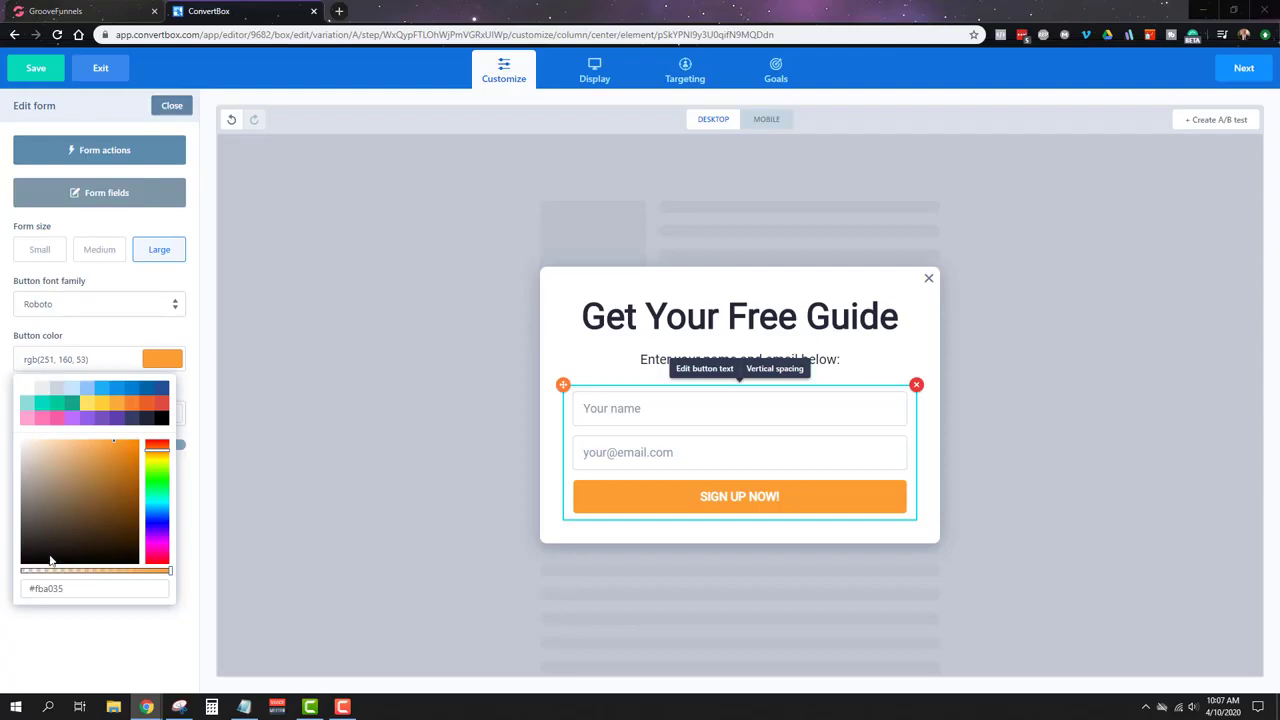
{"action": "left_click", "coordinate": [63, 591]}
{"action": "double_click", "coordinate": [62, 592]}
{"action": "type", "text": "#fe4a49"}
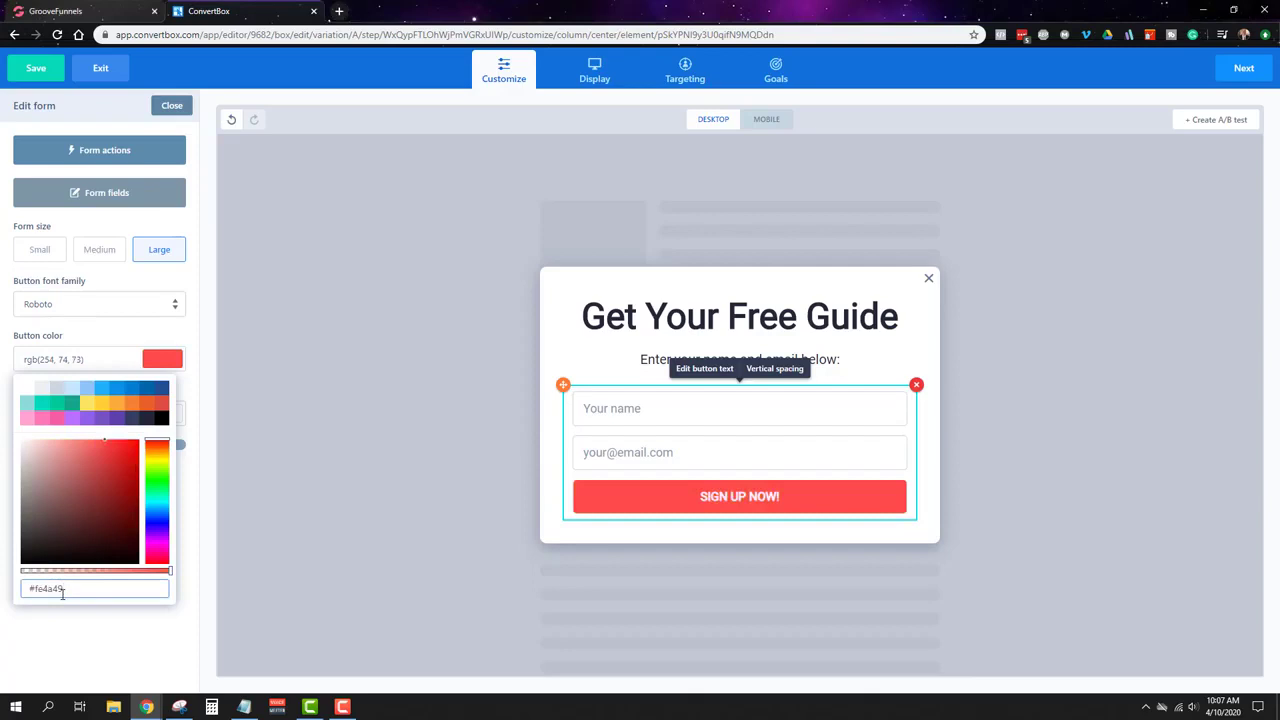
{"action": "left_click", "coordinate": [700, 498]}
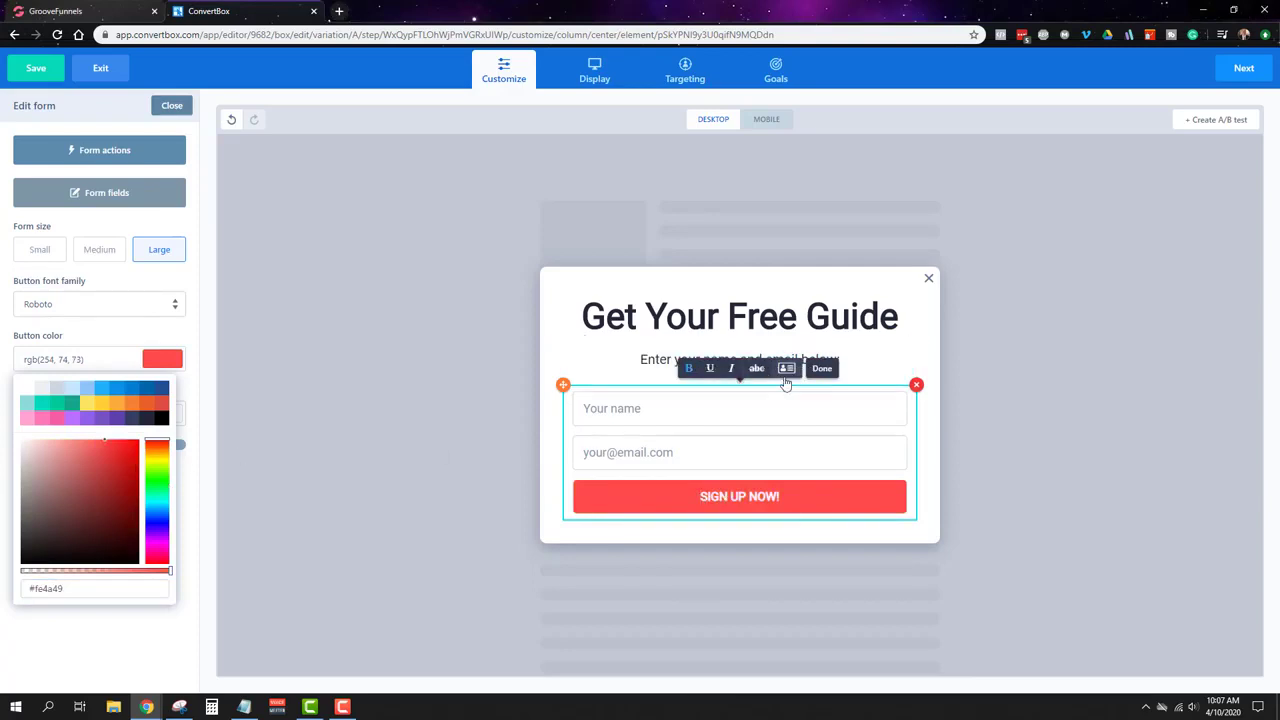
{"action": "double_click", "coordinate": [743, 499]}
{"action": "key", "text": "ctrl+a"}
{"action": "key", "text": "BackSpace"}
{"action": "type", "text": "Download Now!"}
{"action": "left_click", "coordinate": [822, 368]}
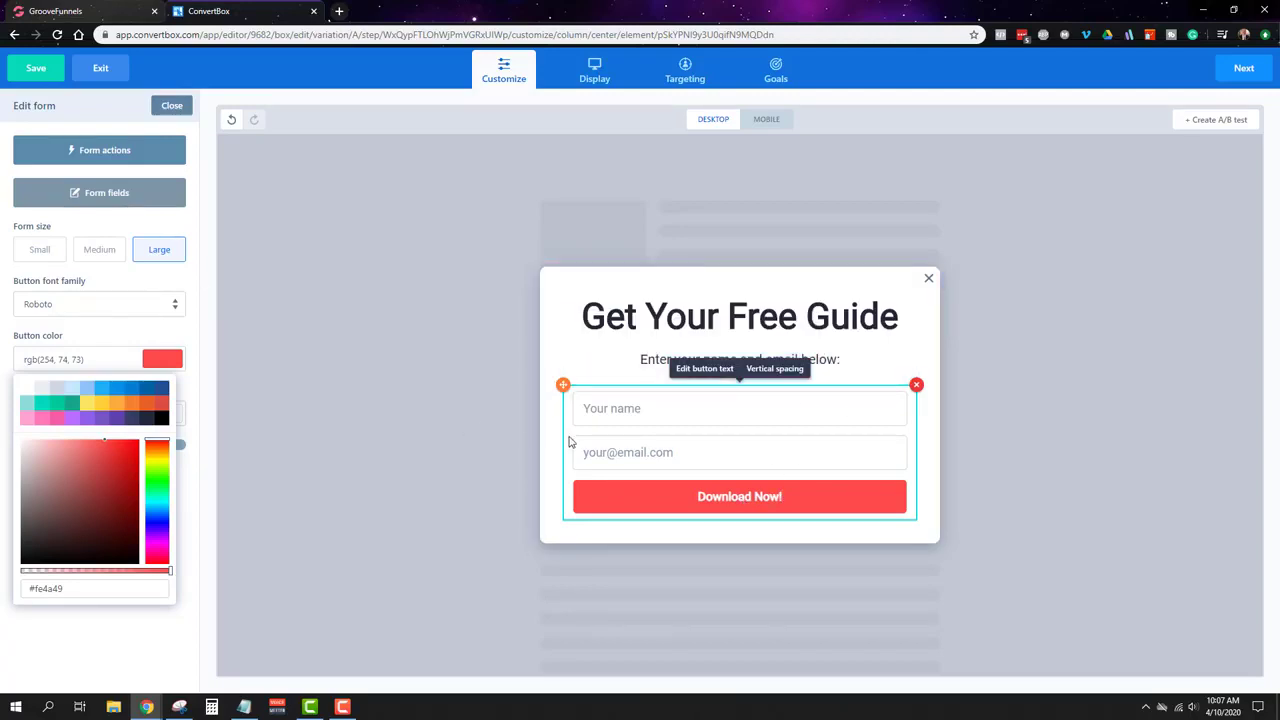
Step: Reselect the signup form and bring up its Form actions
{"action": "left_click", "coordinate": [546, 340]}
{"action": "left_click", "coordinate": [546, 340]}
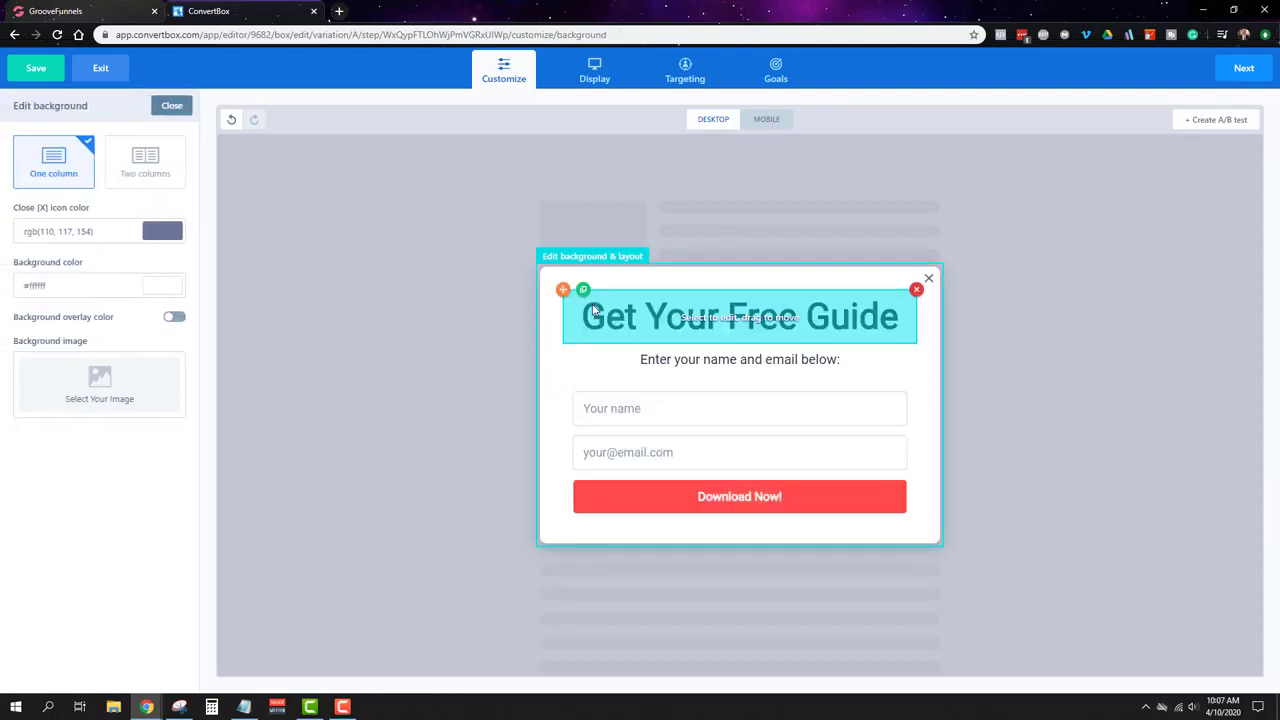
{"action": "left_click", "coordinate": [643, 425]}
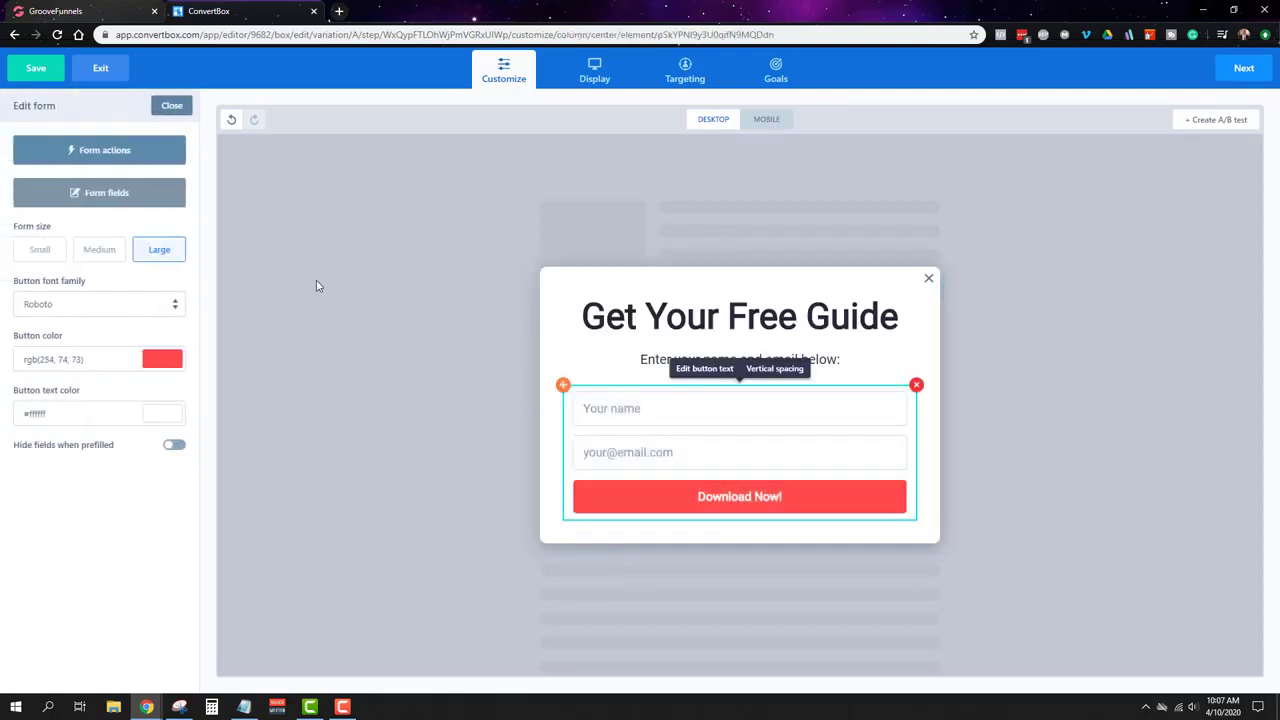
{"action": "left_click", "coordinate": [91, 156]}
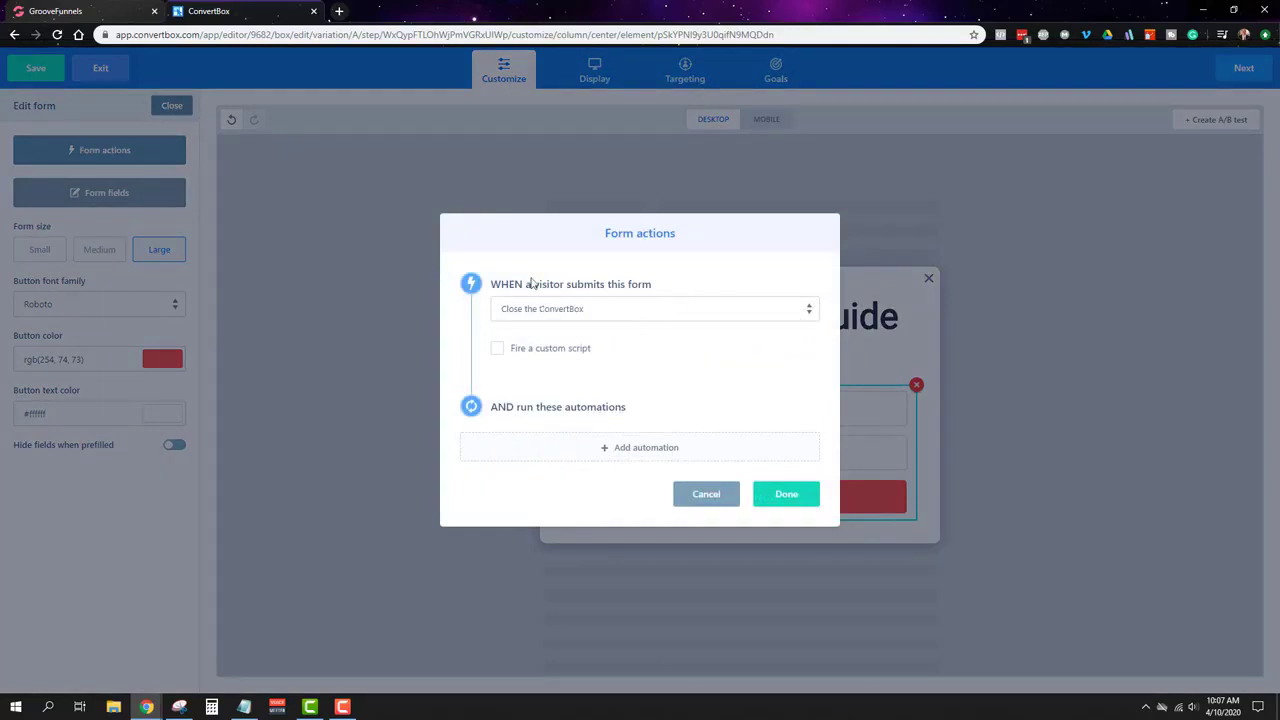
Step: Set the form's submit action to 'Redirect to url', then return to the GroovePages builder
{"action": "left_click", "coordinate": [650, 309]}
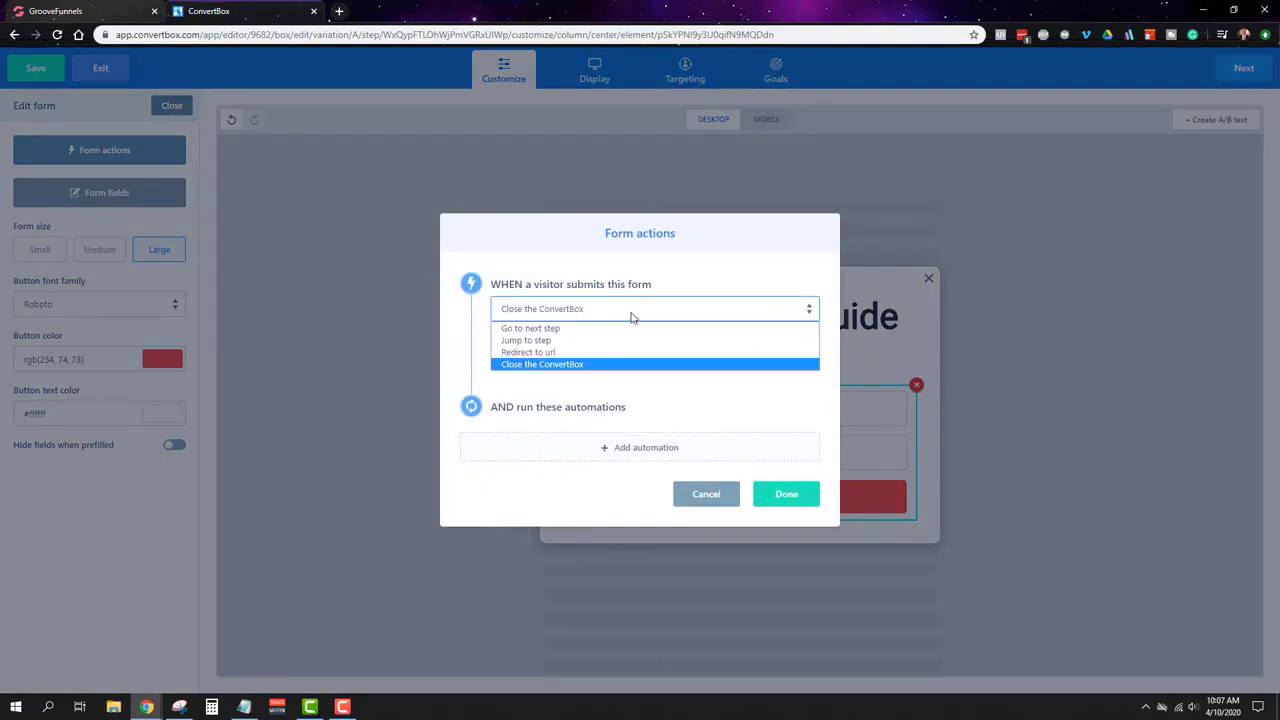
{"action": "left_click", "coordinate": [629, 352]}
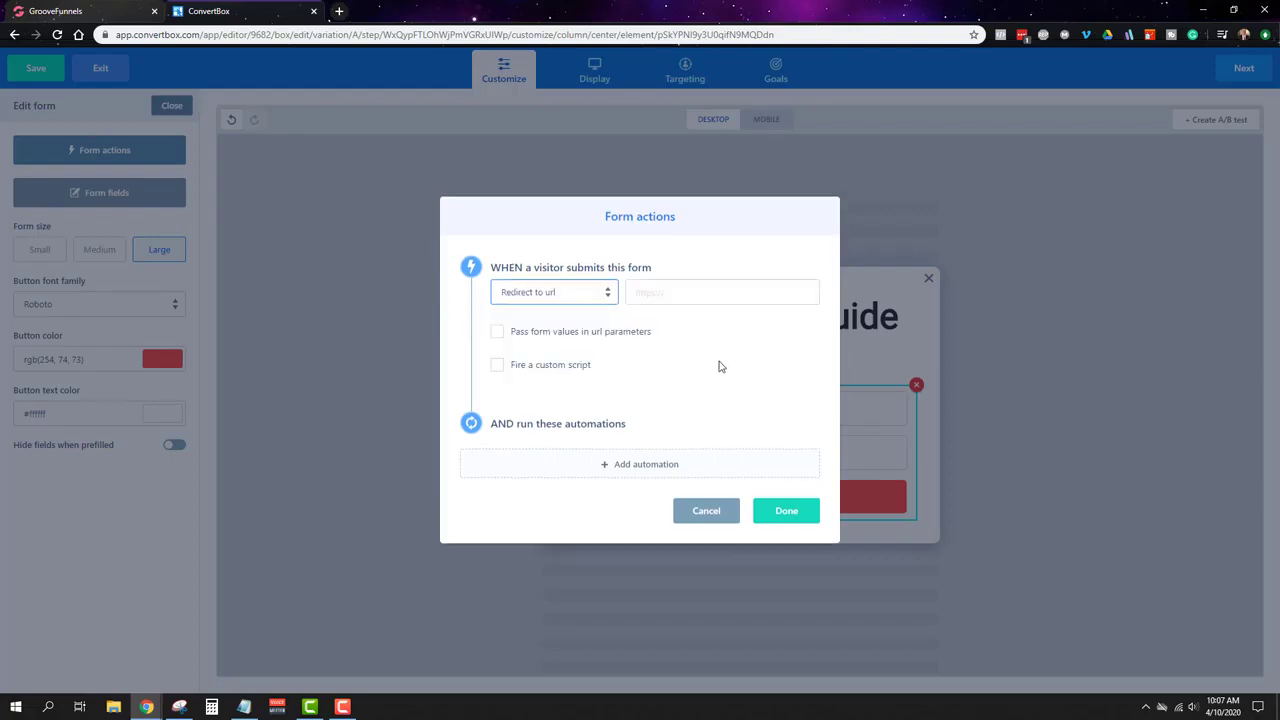
{"action": "left_click", "coordinate": [115, 10]}
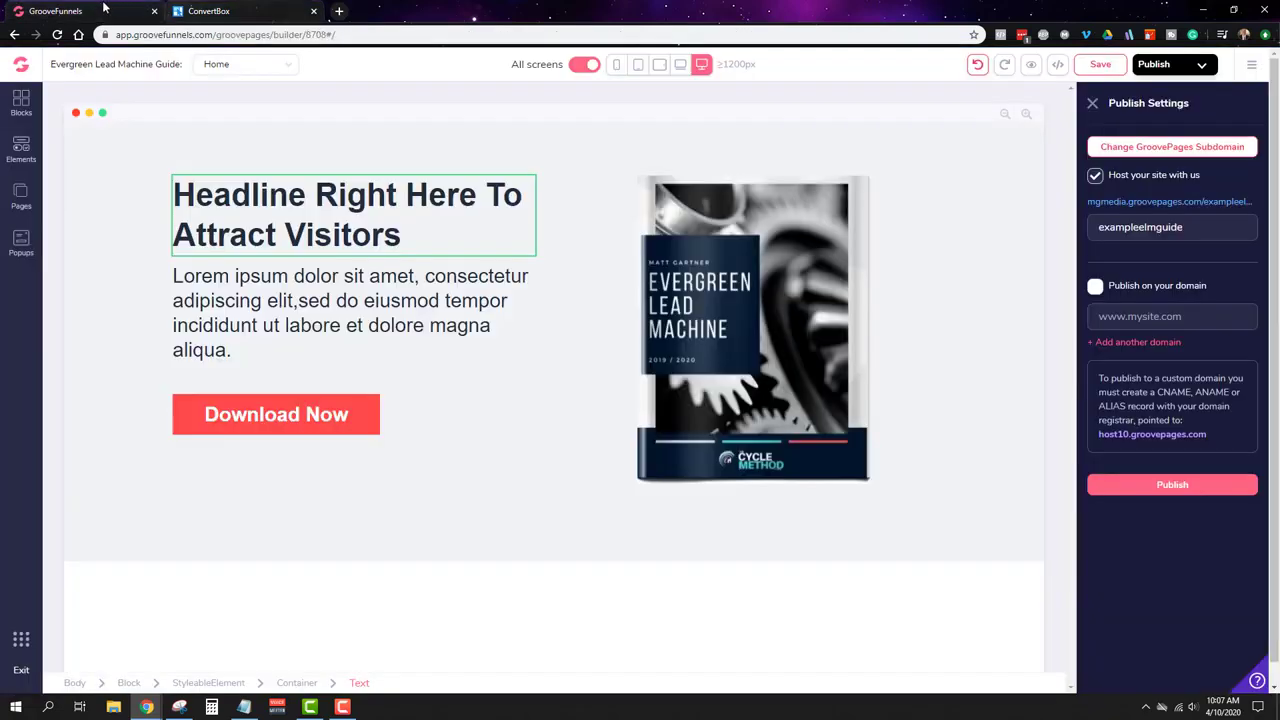
Step: Add a blank-canvas Page 2 to the Evergreen Lead Machine Guide site and publish to save it
{"action": "left_click", "coordinate": [27, 210]}
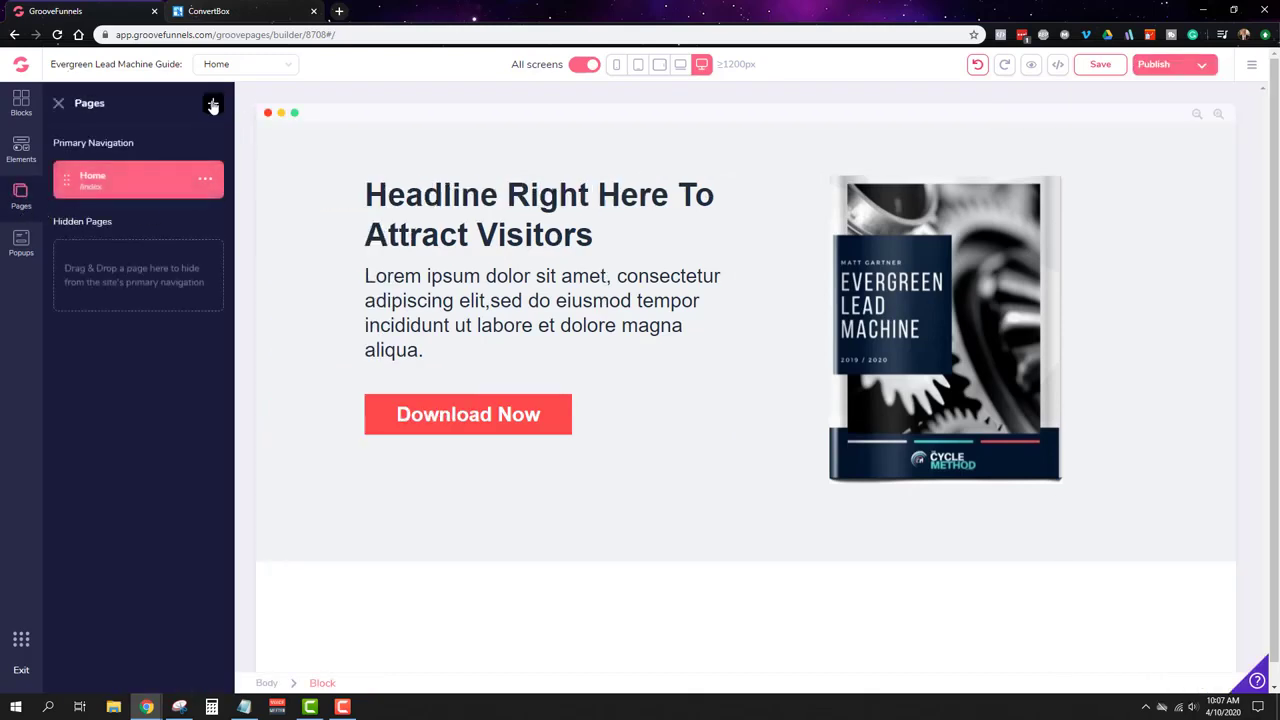
{"action": "left_click", "coordinate": [211, 101]}
{"action": "left_click", "coordinate": [129, 211]}
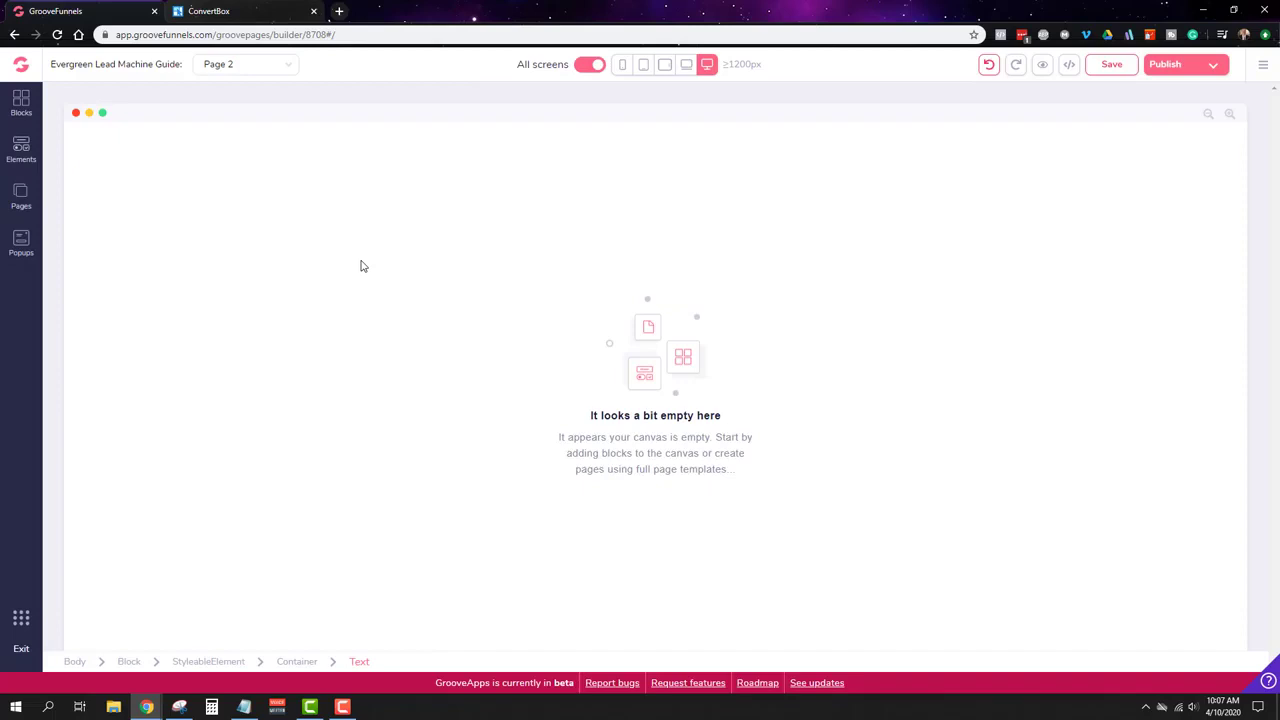
{"action": "left_click", "coordinate": [1262, 68]}
{"action": "left_click", "coordinate": [1212, 66]}
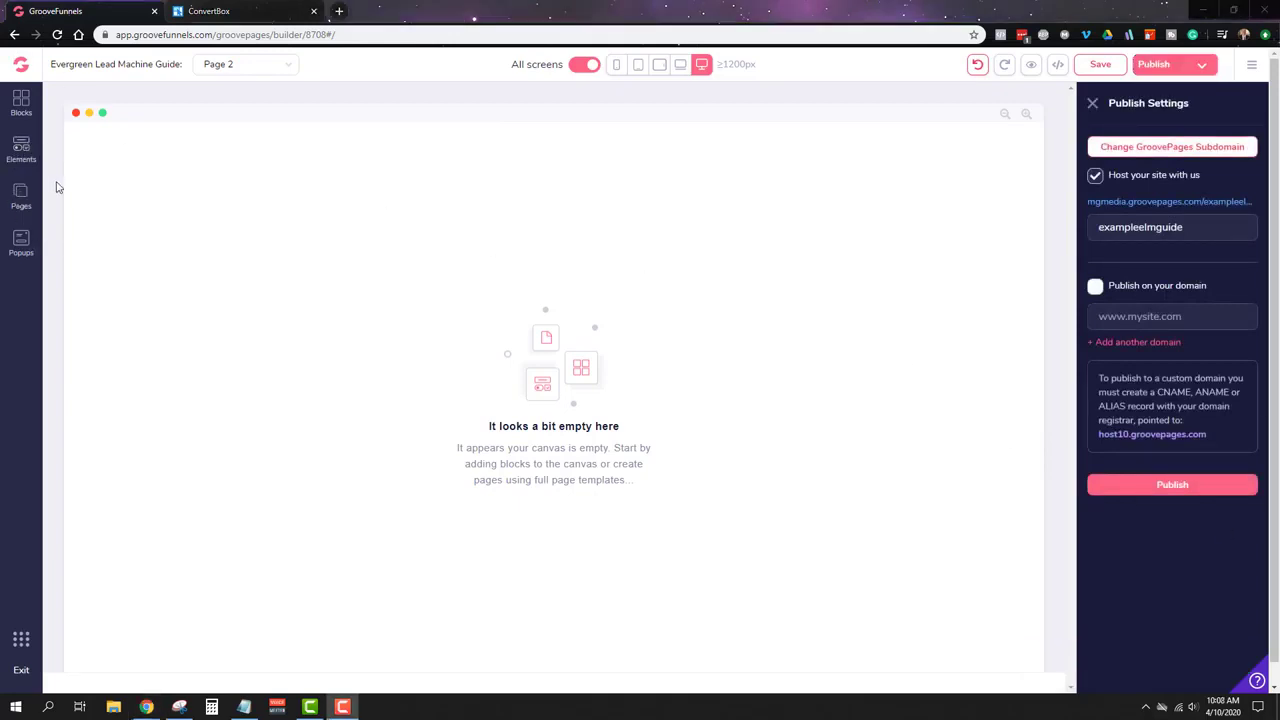
{"action": "left_click", "coordinate": [20, 203]}
Step: Rename Page 2 to 'Confirmation' with URL 'confirmed-qyabahja', apply the change, and save the site
{"action": "left_click", "coordinate": [205, 226]}
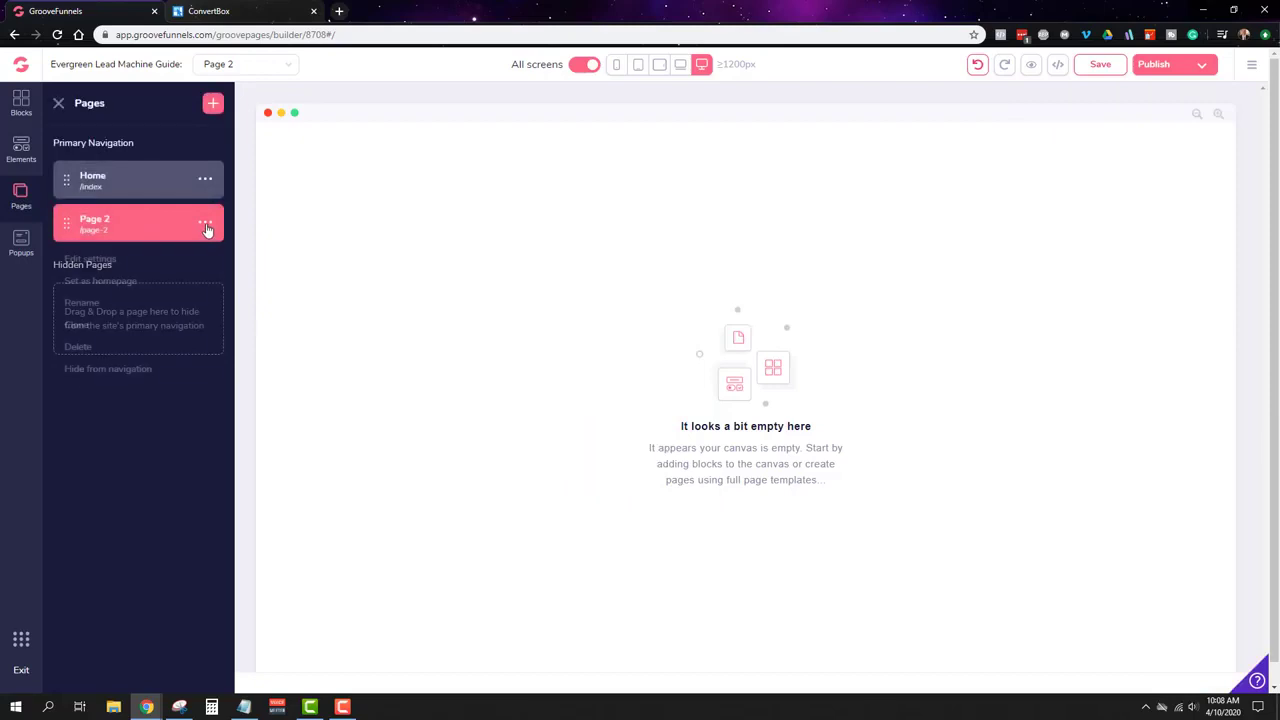
{"action": "left_click", "coordinate": [106, 260]}
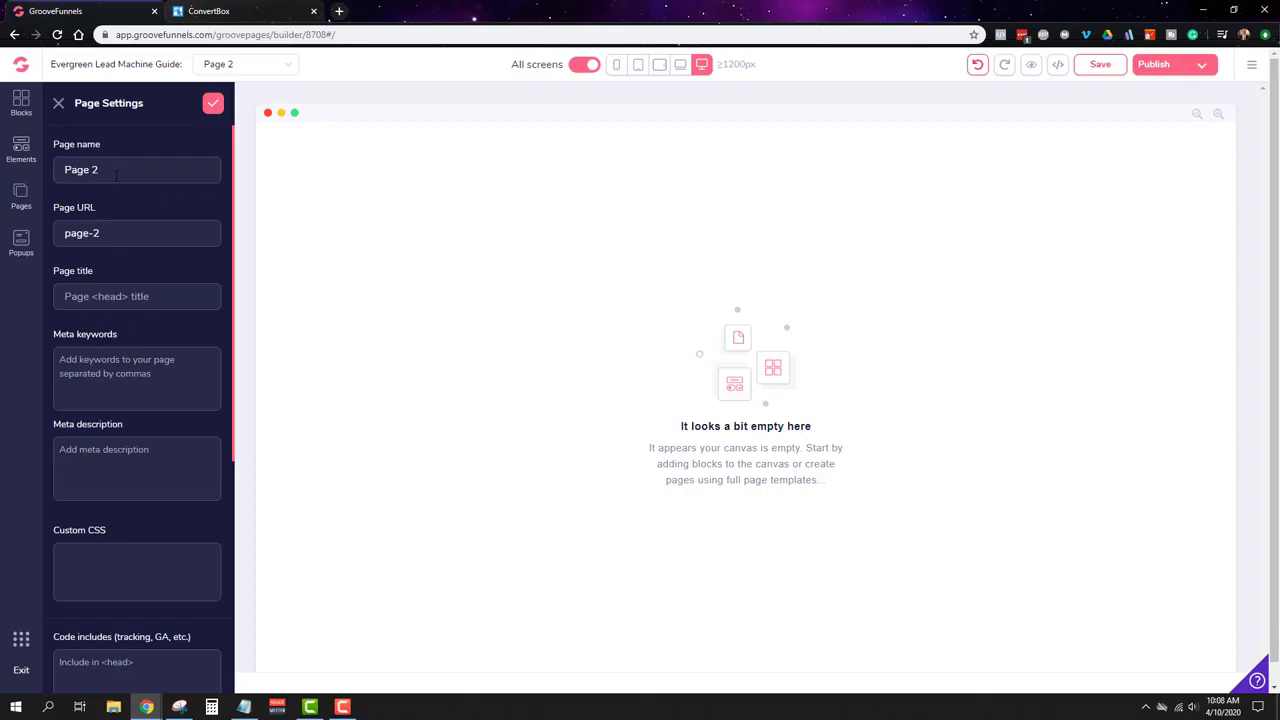
{"action": "left_click_drag", "start_coordinate": [116, 176], "coordinate": [56, 170]}
{"action": "type", "text": "Confirmation"}
{"action": "triple_click", "coordinate": [115, 233]}
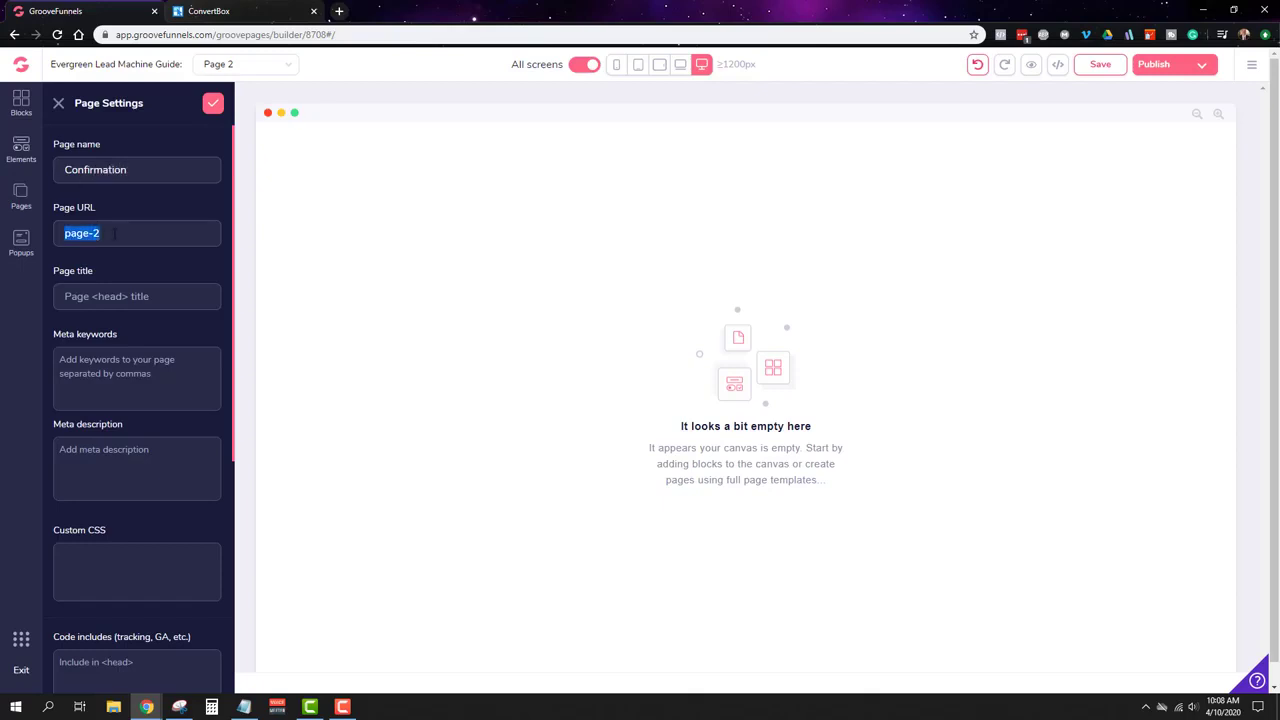
{"action": "type", "text": "confirmed-qyabahja"}
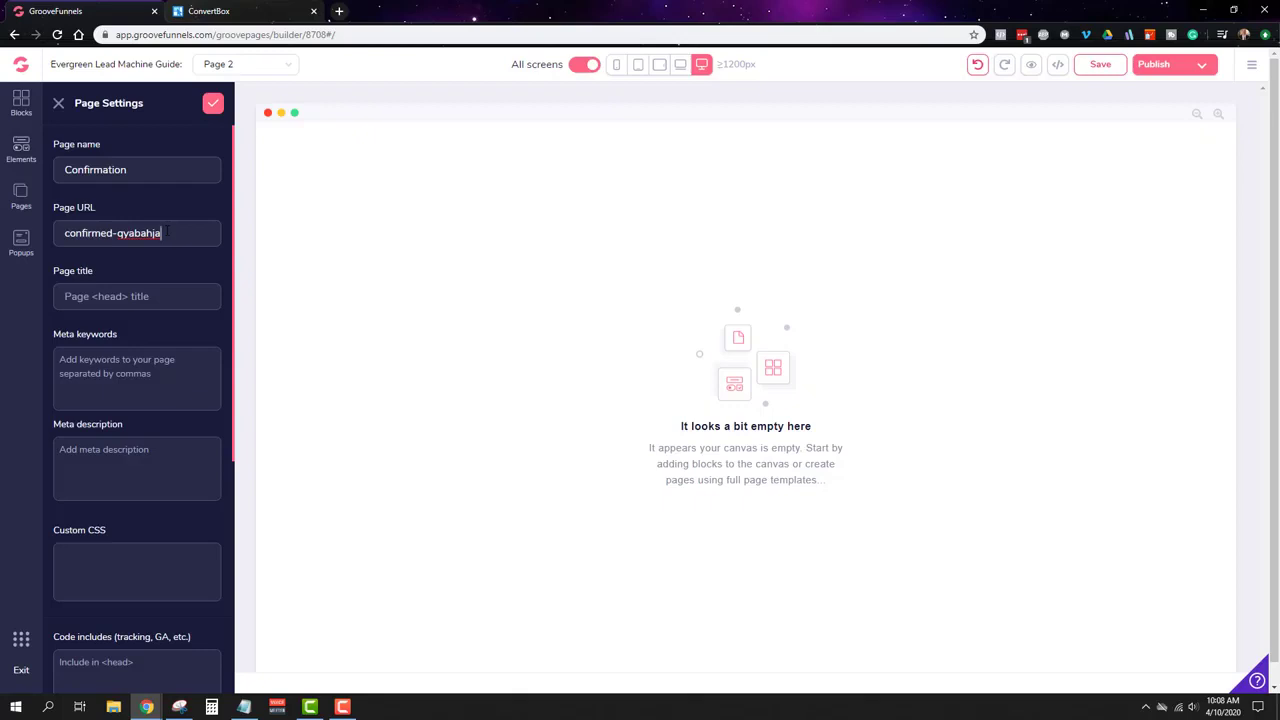
{"action": "scroll", "coordinate": [176, 364], "scroll_direction": "down", "scroll_amount": 1}
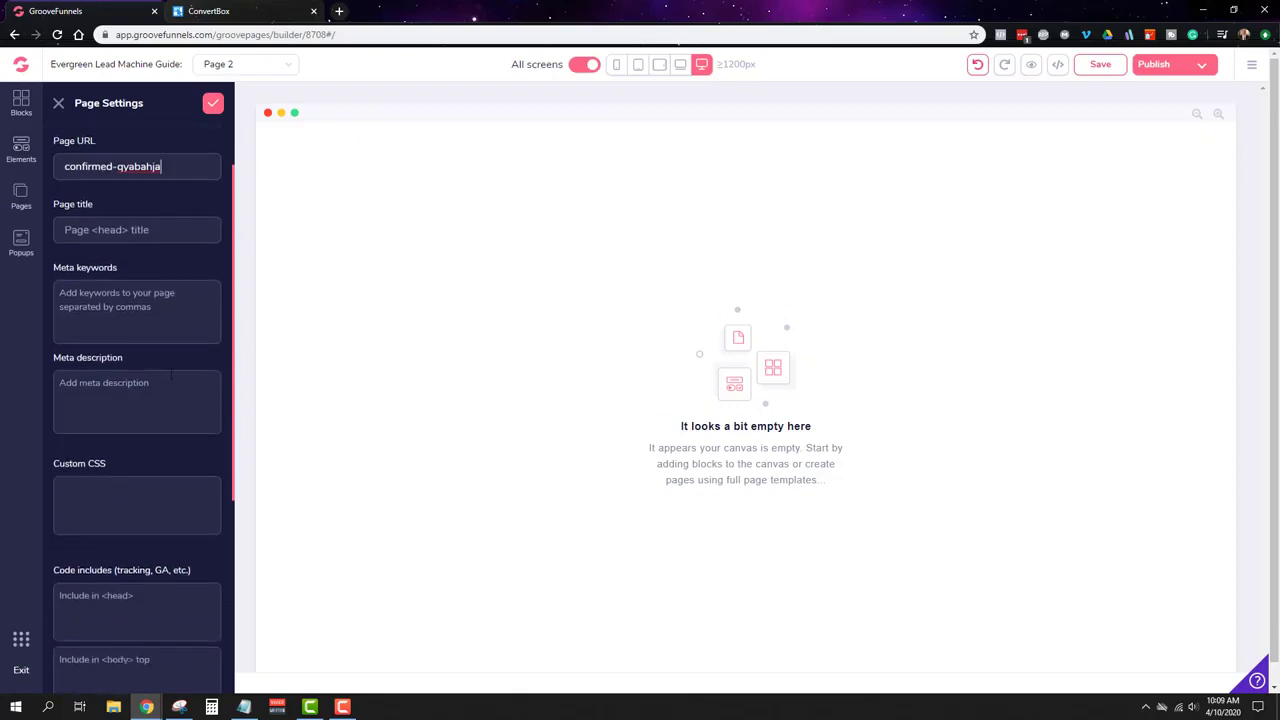
{"action": "scroll", "coordinate": [115, 366], "scroll_direction": "down", "scroll_amount": 5}
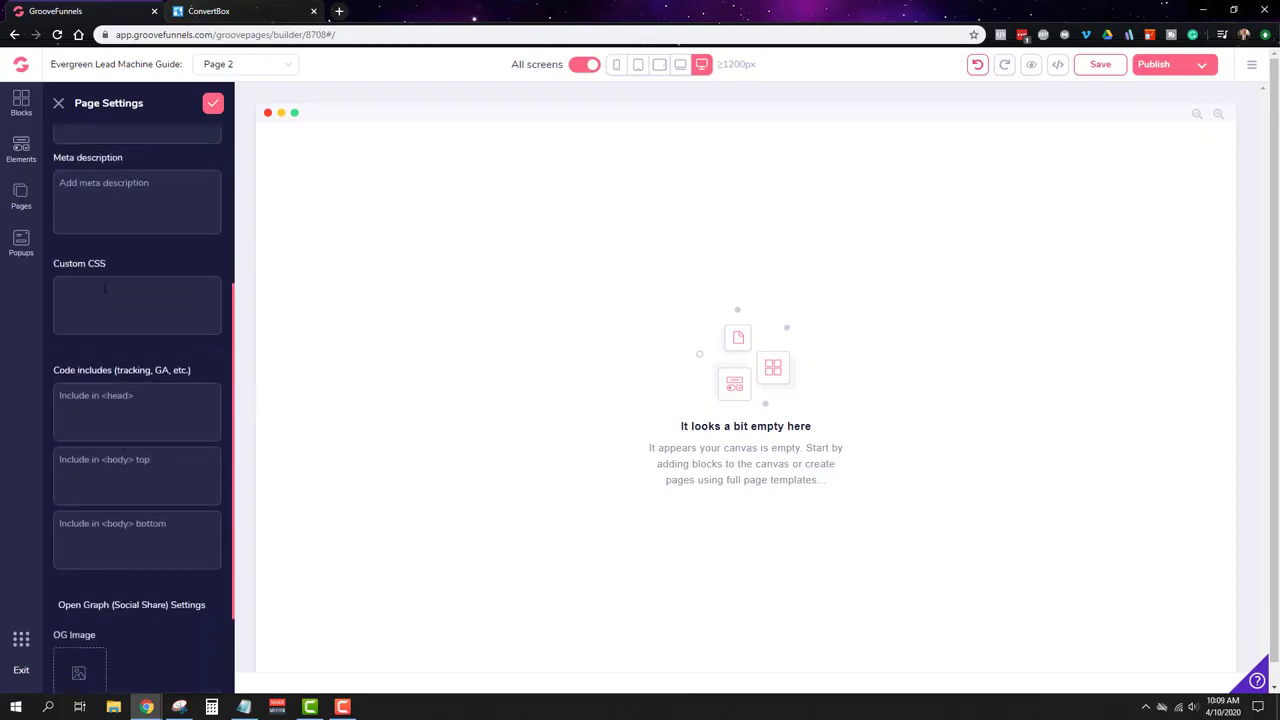
{"action": "scroll", "coordinate": [104, 476], "scroll_direction": "up", "scroll_amount": 6}
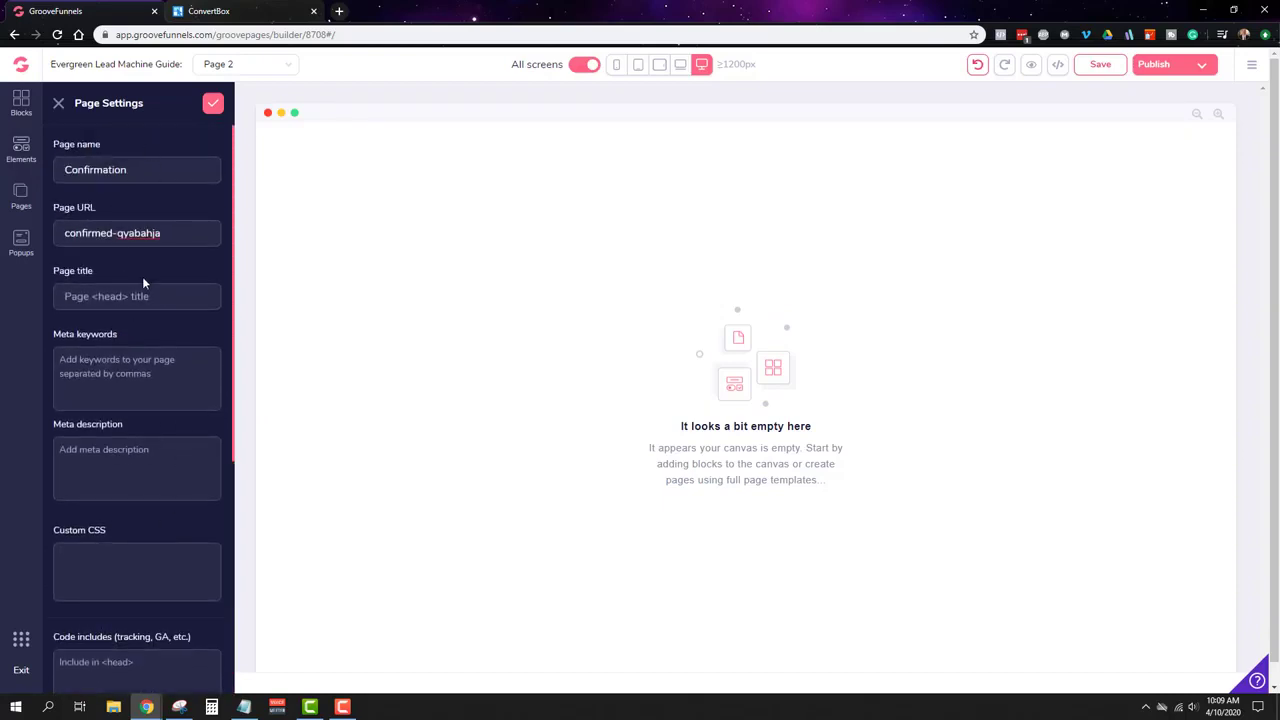
{"action": "left_click_drag", "start_coordinate": [172, 232], "coordinate": [63, 233]}
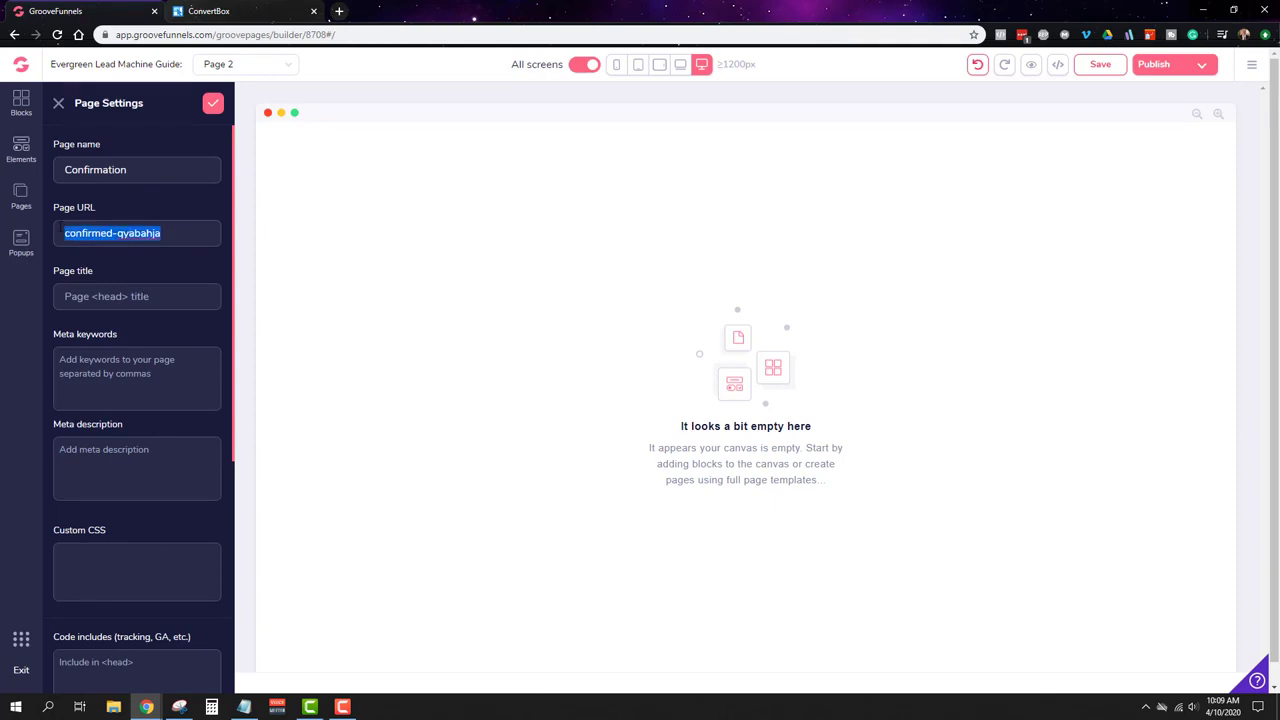
{"action": "left_click", "coordinate": [211, 108]}
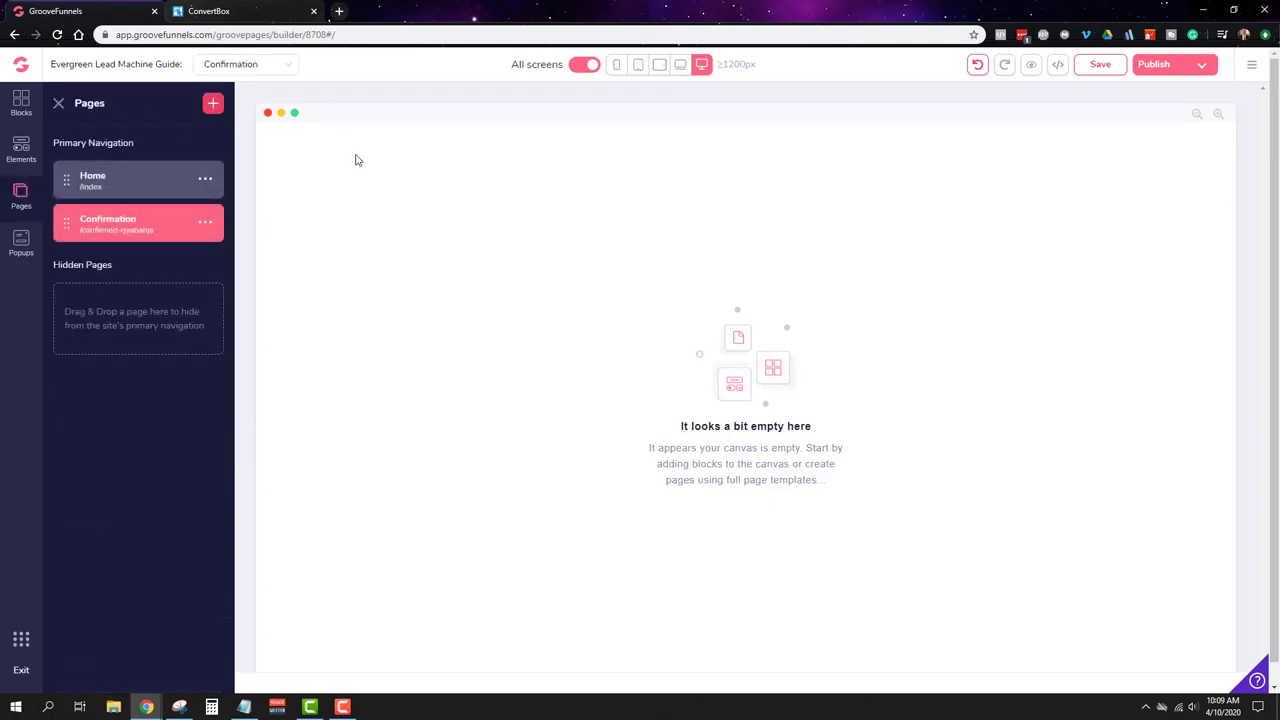
{"action": "left_click", "coordinate": [1101, 70]}
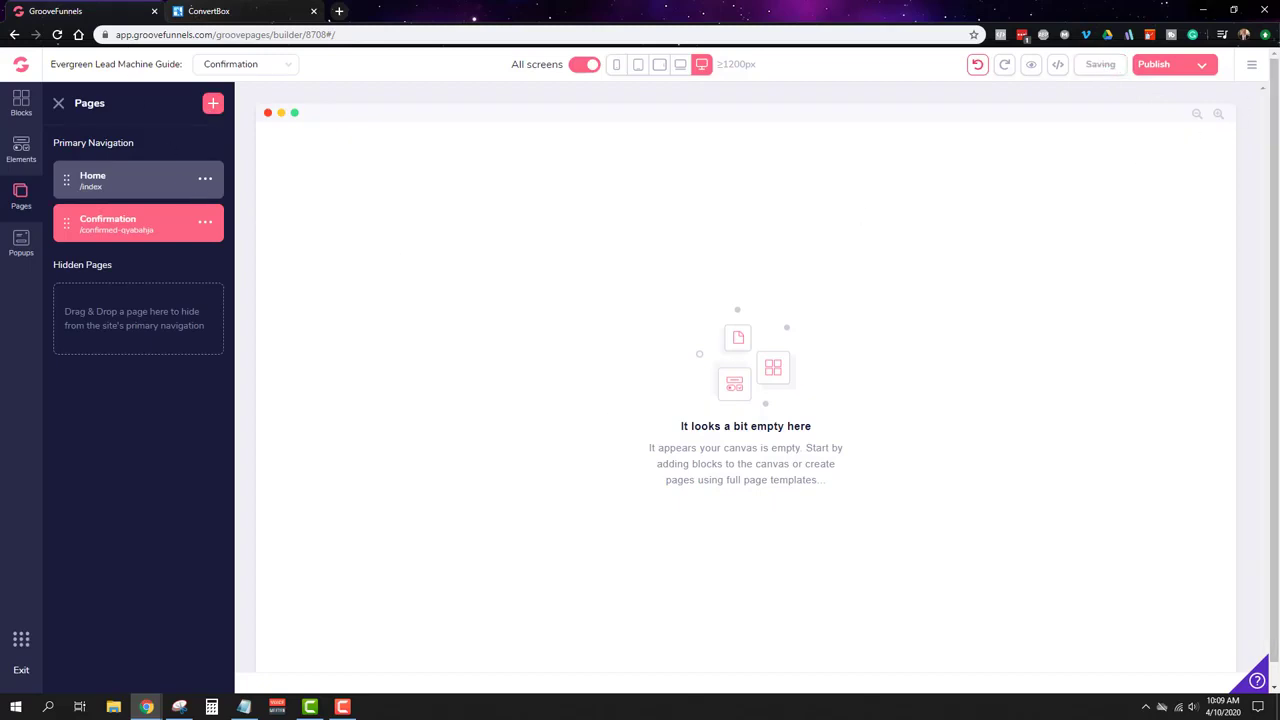
Step: Paste the Confirmation page path 'confirmed-qyabahja' into ConvertBox's redirect URL field
{"action": "left_click", "coordinate": [199, 11]}
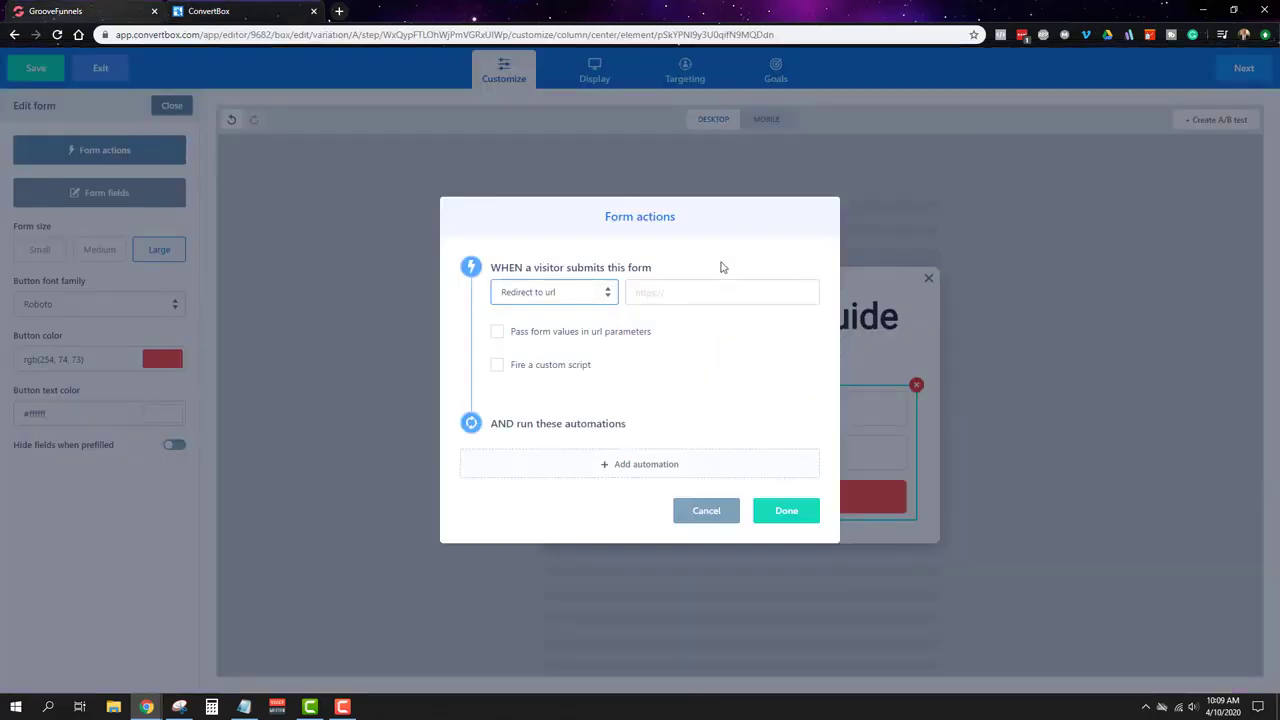
{"action": "left_click", "coordinate": [725, 291]}
{"action": "type", "text": "confirmed-nyabanje"}
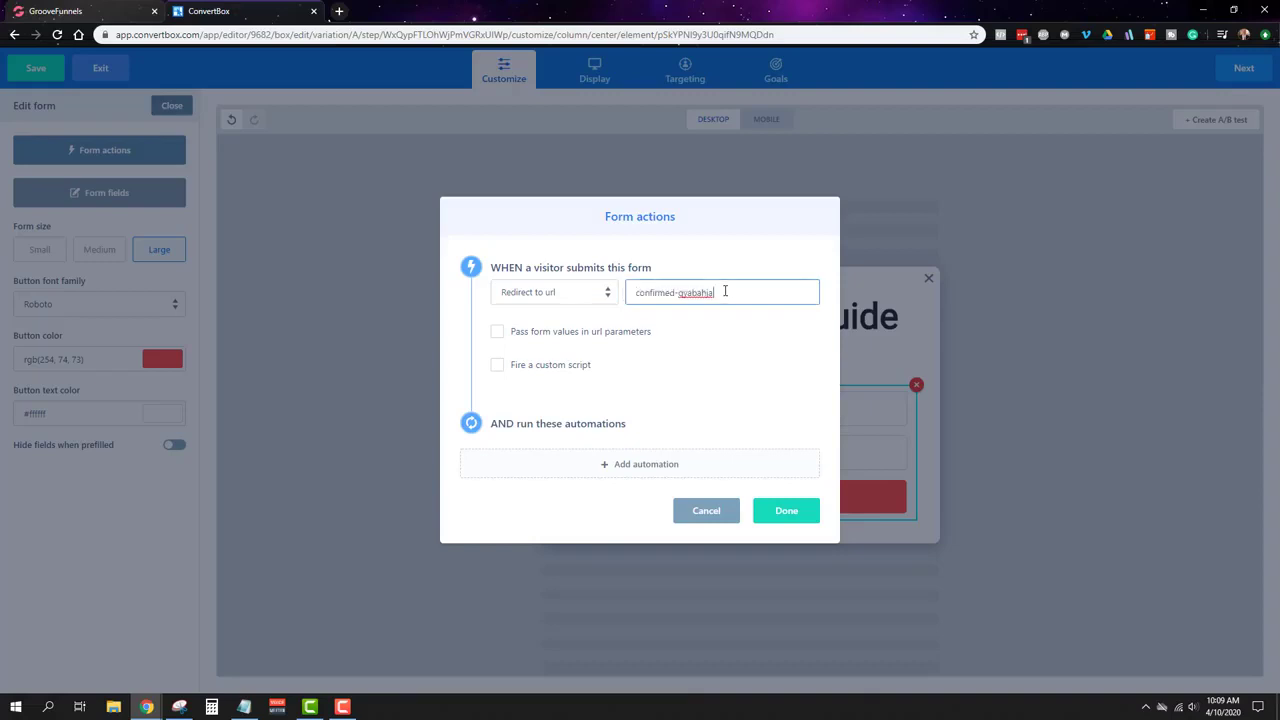
Step: Copy the site's groovepages address link from Publish Settings and return to the ConvertBox redirect field
{"action": "left_click", "coordinate": [86, 11]}
{"action": "left_click", "coordinate": [1253, 65]}
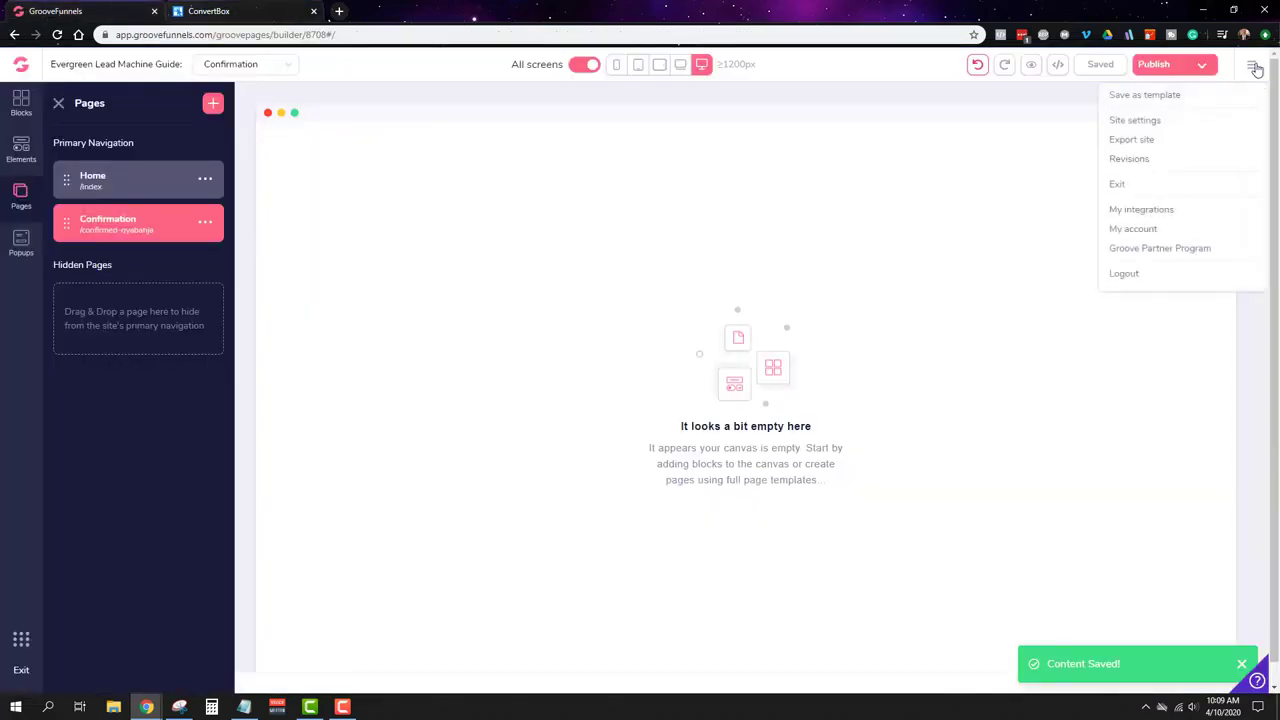
{"action": "left_click", "coordinate": [1201, 68]}
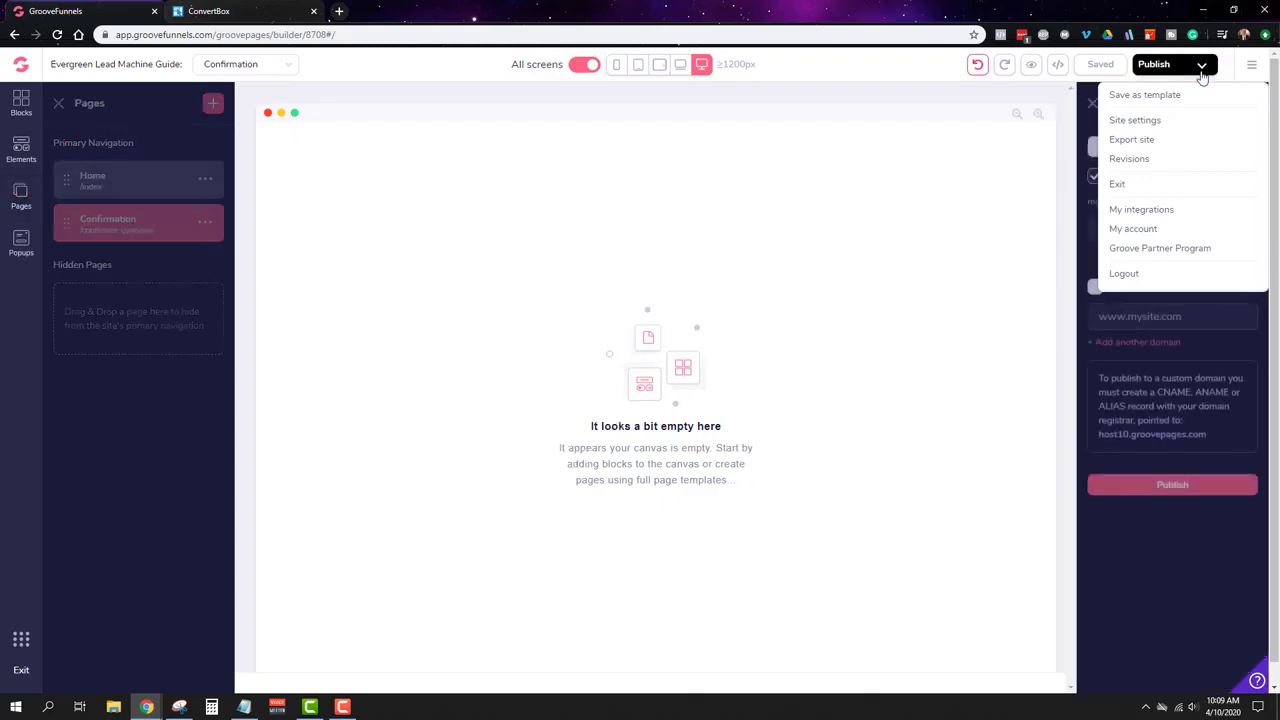
{"action": "left_click", "coordinate": [1205, 356]}
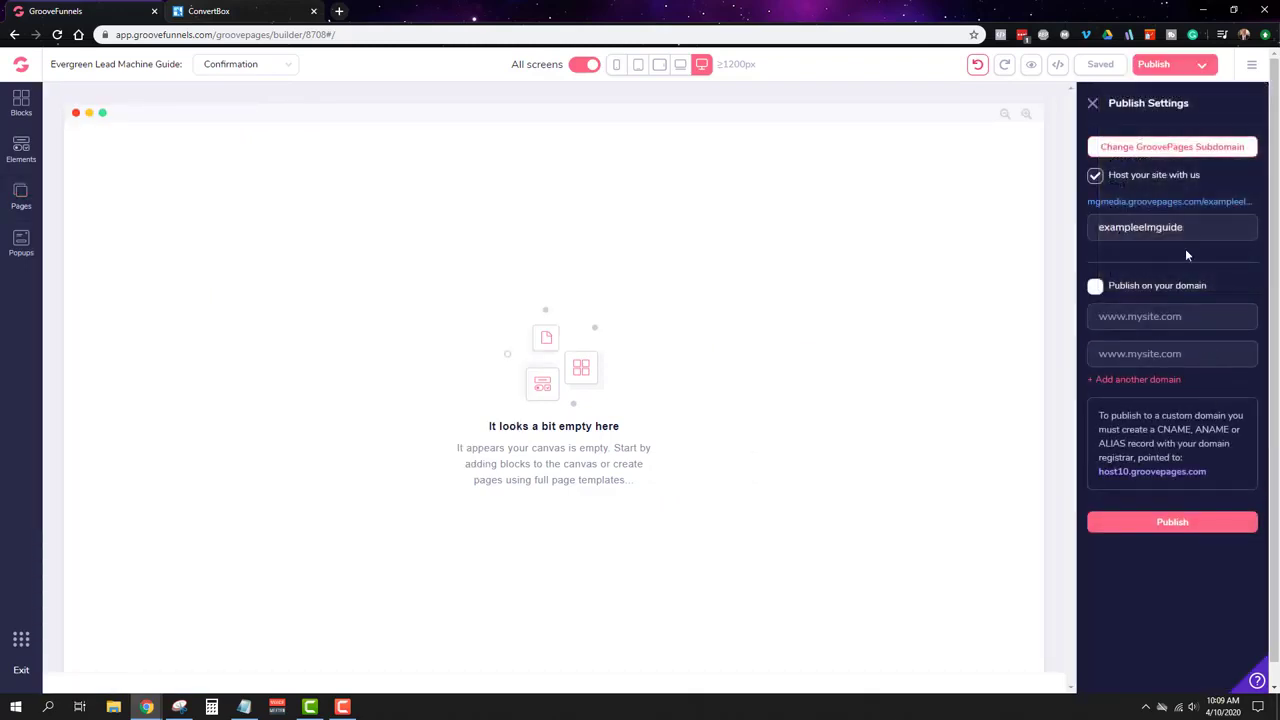
{"action": "right_click", "coordinate": [1094, 205]}
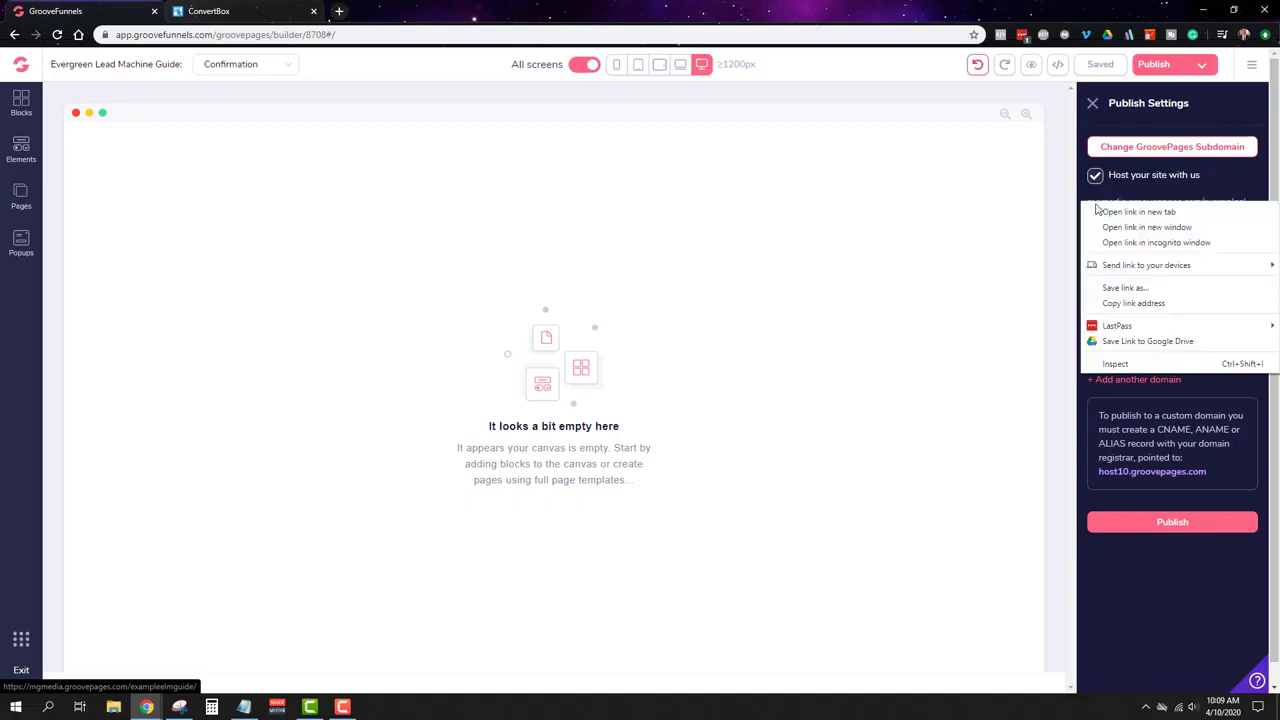
{"action": "left_click", "coordinate": [1135, 303]}
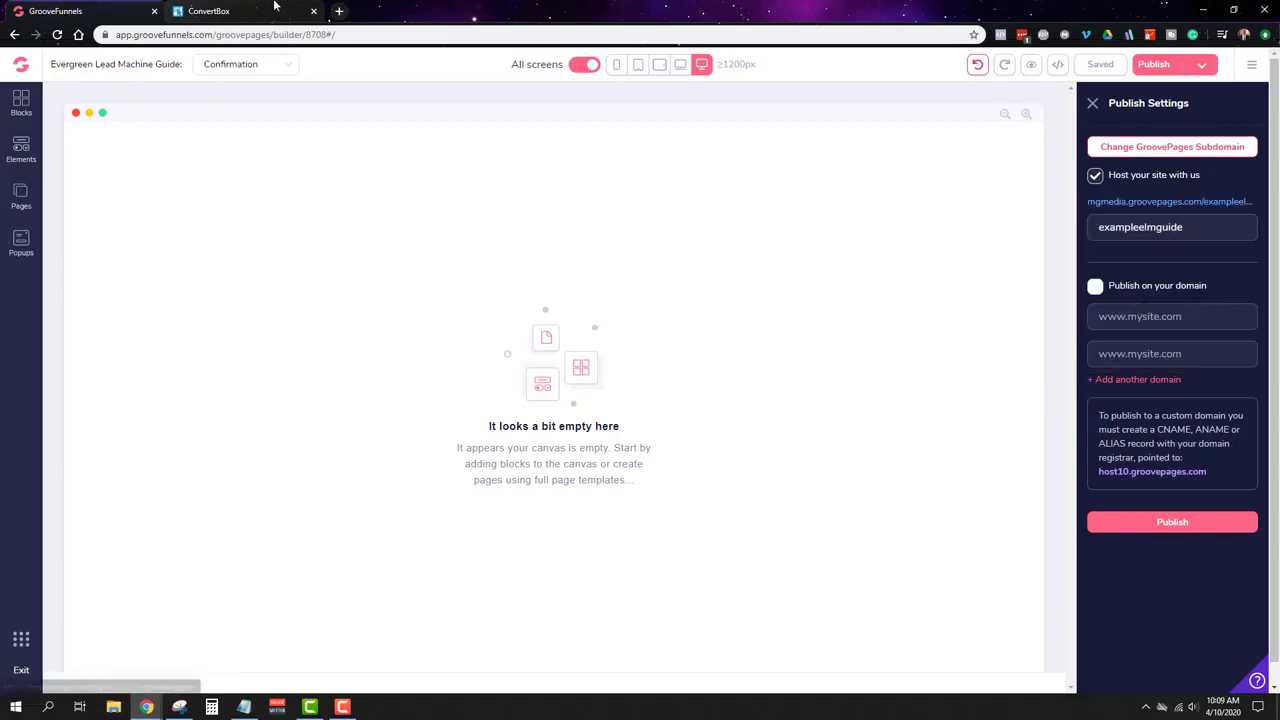
{"action": "key", "text": "ctrl+Tab"}
{"action": "left_click", "coordinate": [640, 292]}
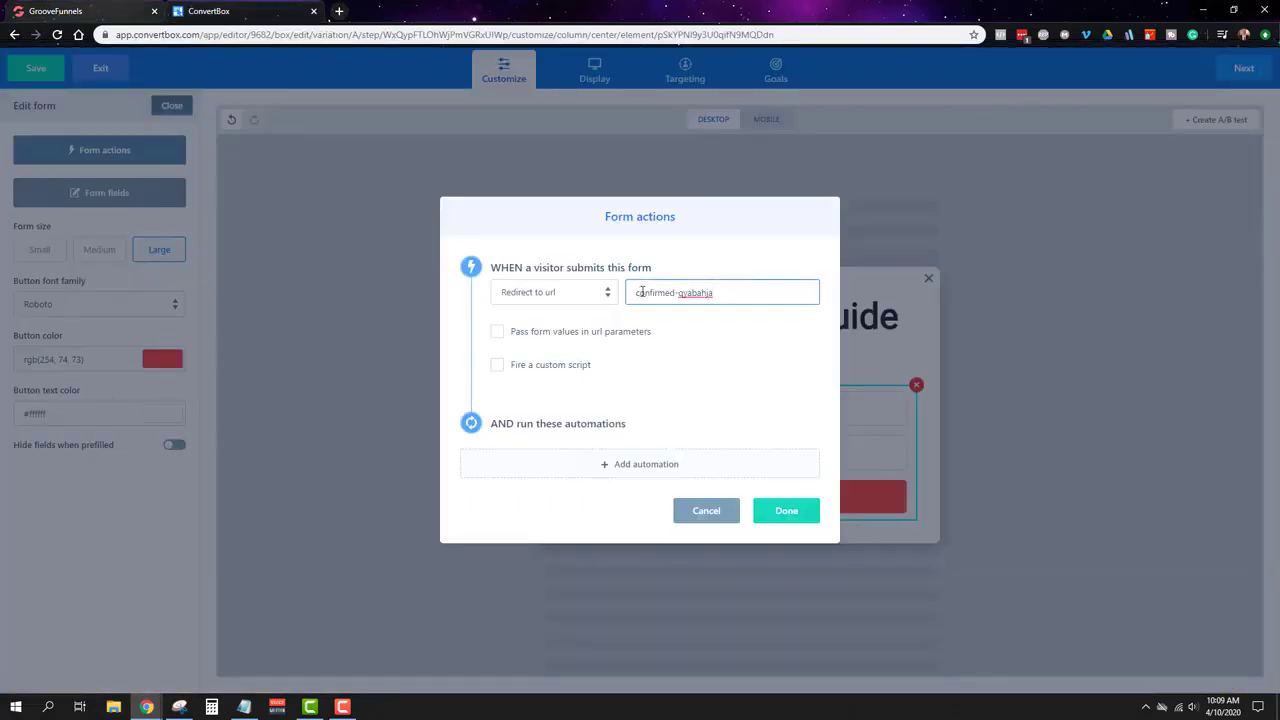
{"action": "key", "text": "ctrl+a"}
{"action": "key", "text": "ctrl+v"}
{"action": "key", "text": "BackSpace"}
{"action": "key", "text": "BackSpace"}
{"action": "key", "text": "BackSpace"}
{"action": "key", "text": "BackSpace"}
{"action": "key", "text": "BackSpace"}
{"action": "key", "text": "BackSpace"}
{"action": "key", "text": "BackSpace"}
{"action": "key", "text": "BackSpace"}
{"action": "key", "text": "BackSpace"}
{"action": "key", "text": "BackSpace"}
{"action": "key", "text": "BackSpace"}
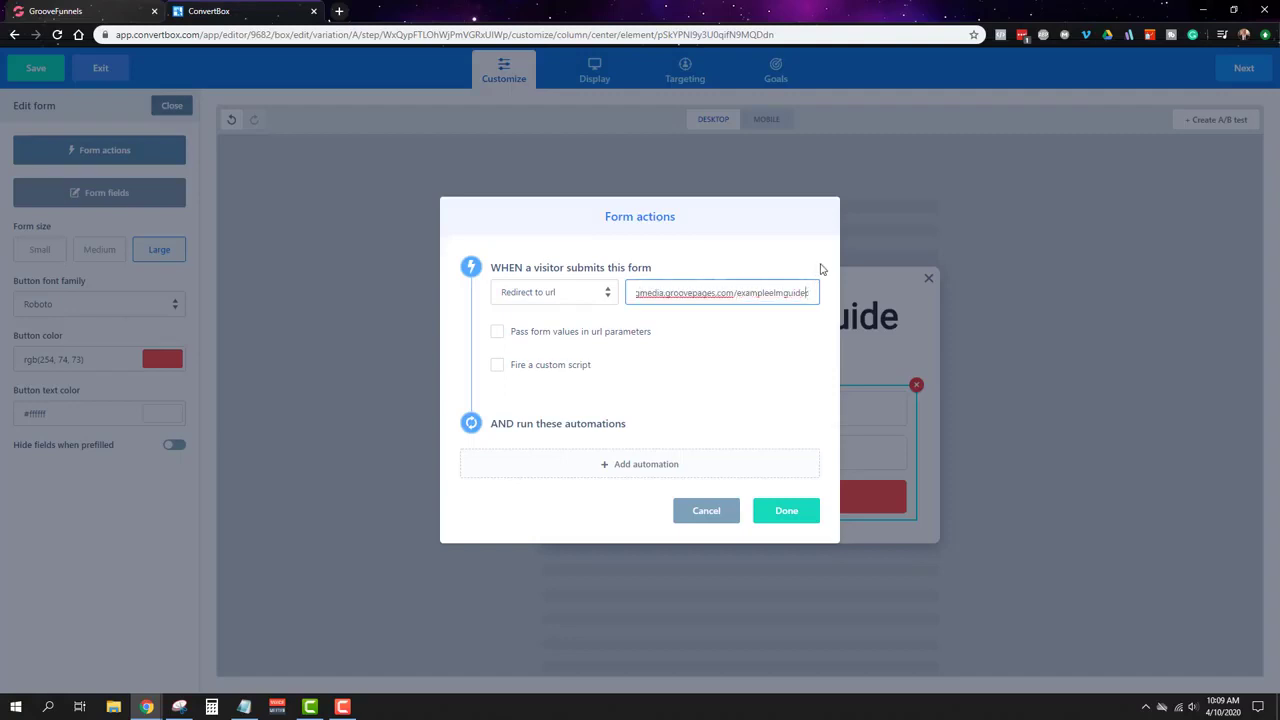
{"action": "key", "text": "BackSpace"}
{"action": "key", "text": "BackSpace"}
{"action": "key", "text": "BackSpace"}
{"action": "key", "text": "BackSpace"}
{"action": "left_click_drag", "start_coordinate": [703, 289], "coordinate": [812, 292]}
{"action": "left_click", "coordinate": [636, 292]}
{"action": "left_click", "coordinate": [731, 292]}
{"action": "left_click_drag", "start_coordinate": [731, 292], "coordinate": [814, 291]}
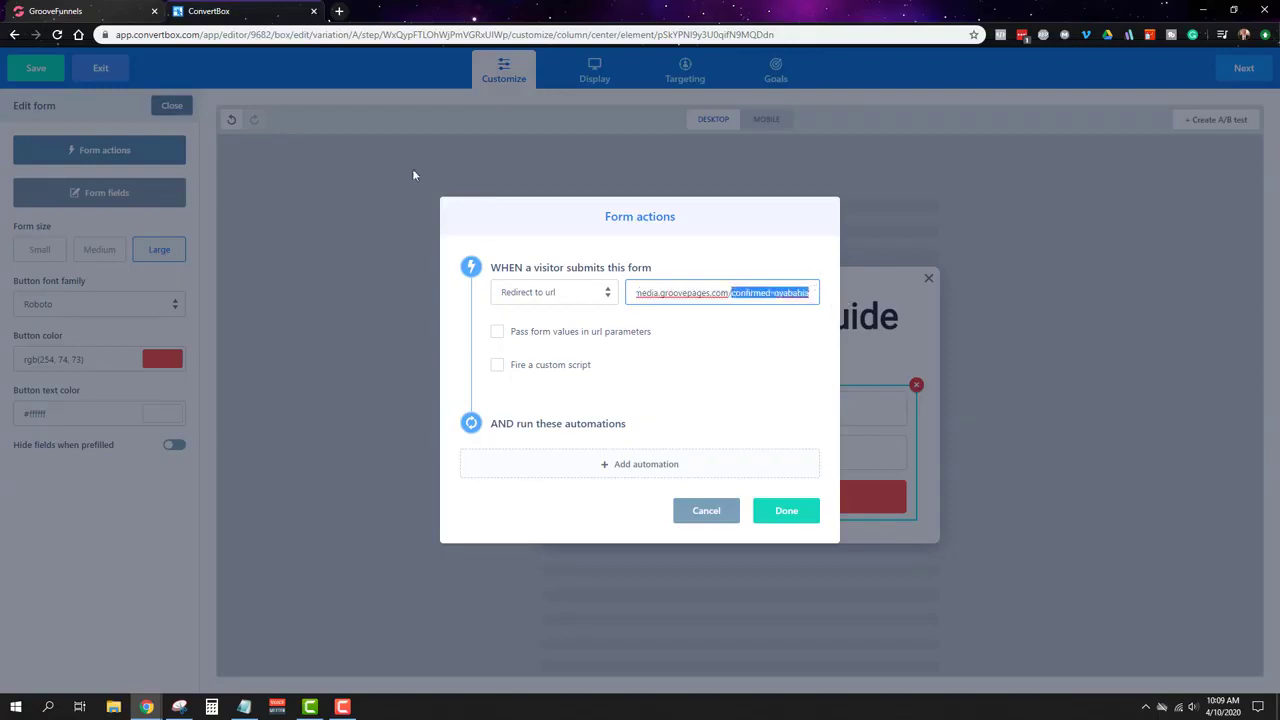
{"action": "key", "text": "ctrl+Tab"}
{"action": "left_click", "coordinate": [237, 8]}
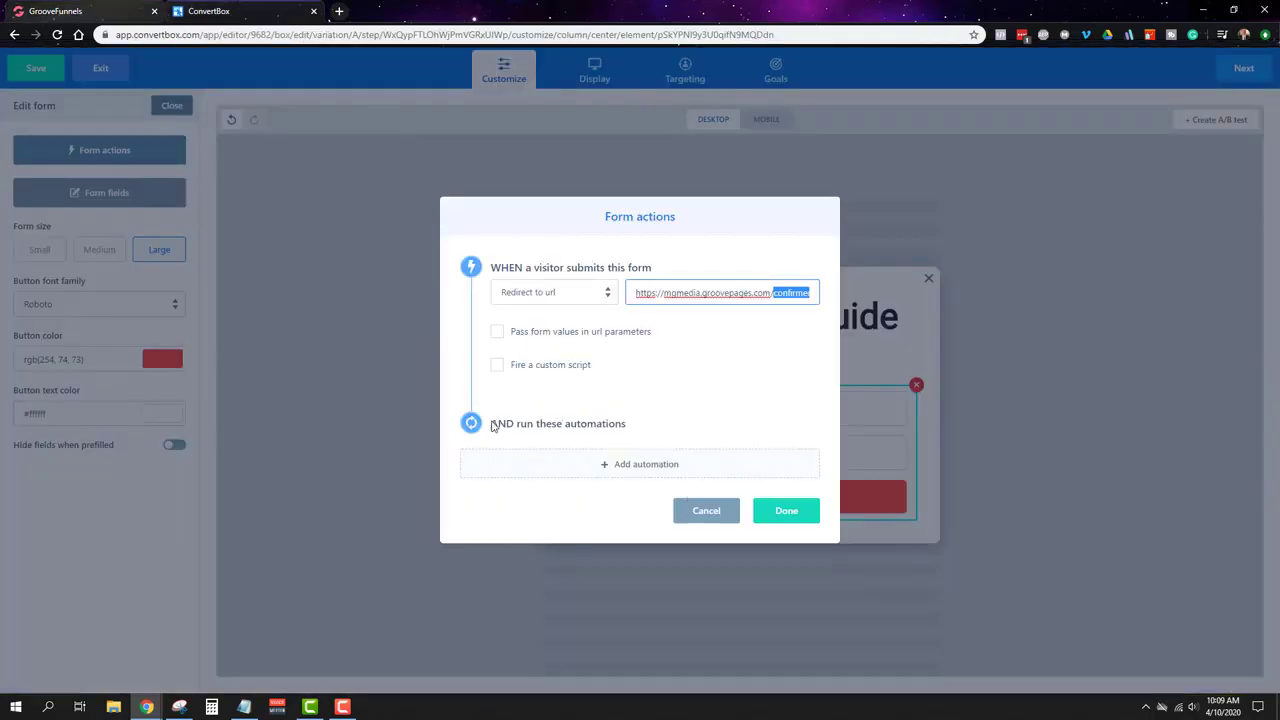
Step: Add an MG ActiveCampaign automation that adds the contact to the CC list
{"action": "left_click", "coordinate": [622, 478]}
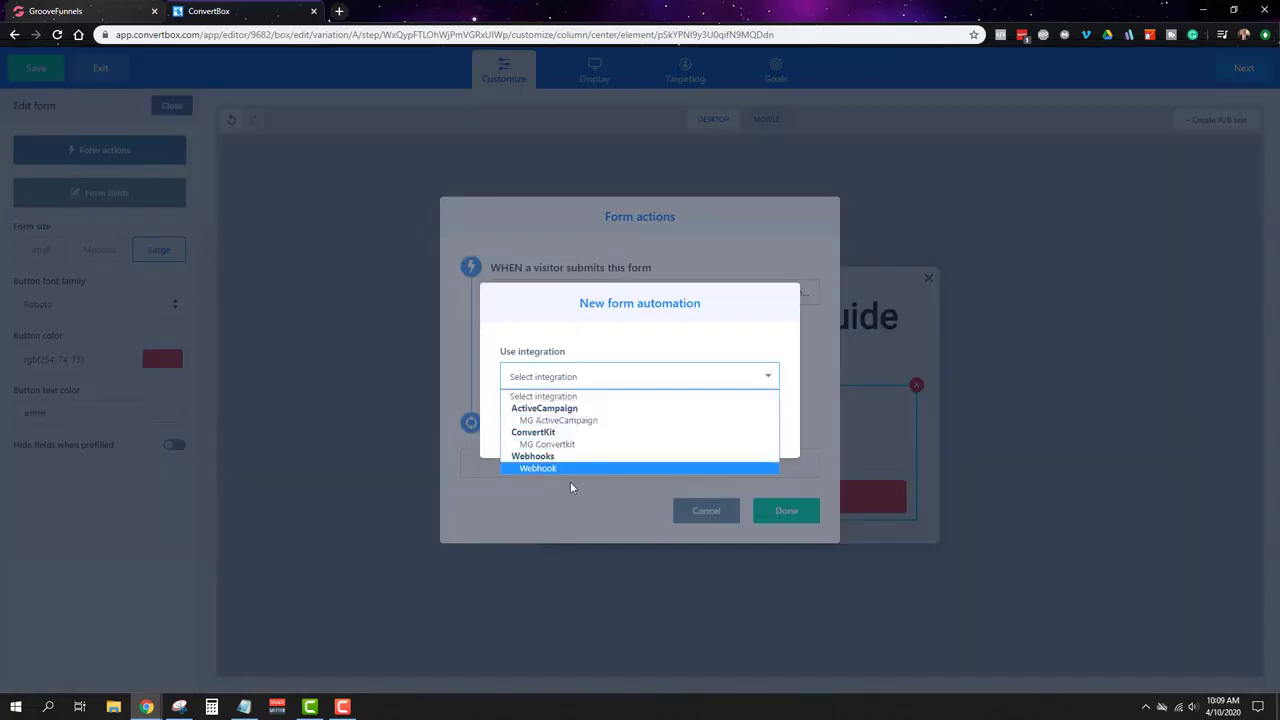
{"action": "left_click", "coordinate": [576, 422]}
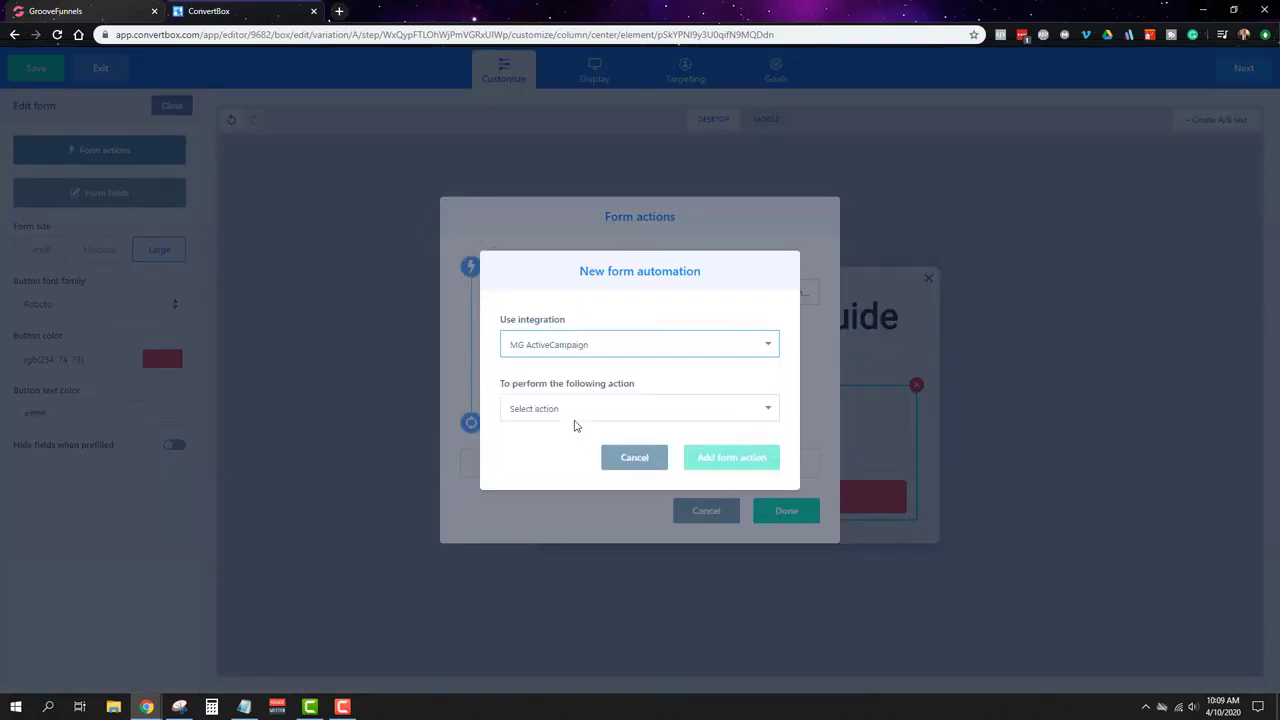
{"action": "left_click", "coordinate": [580, 412]}
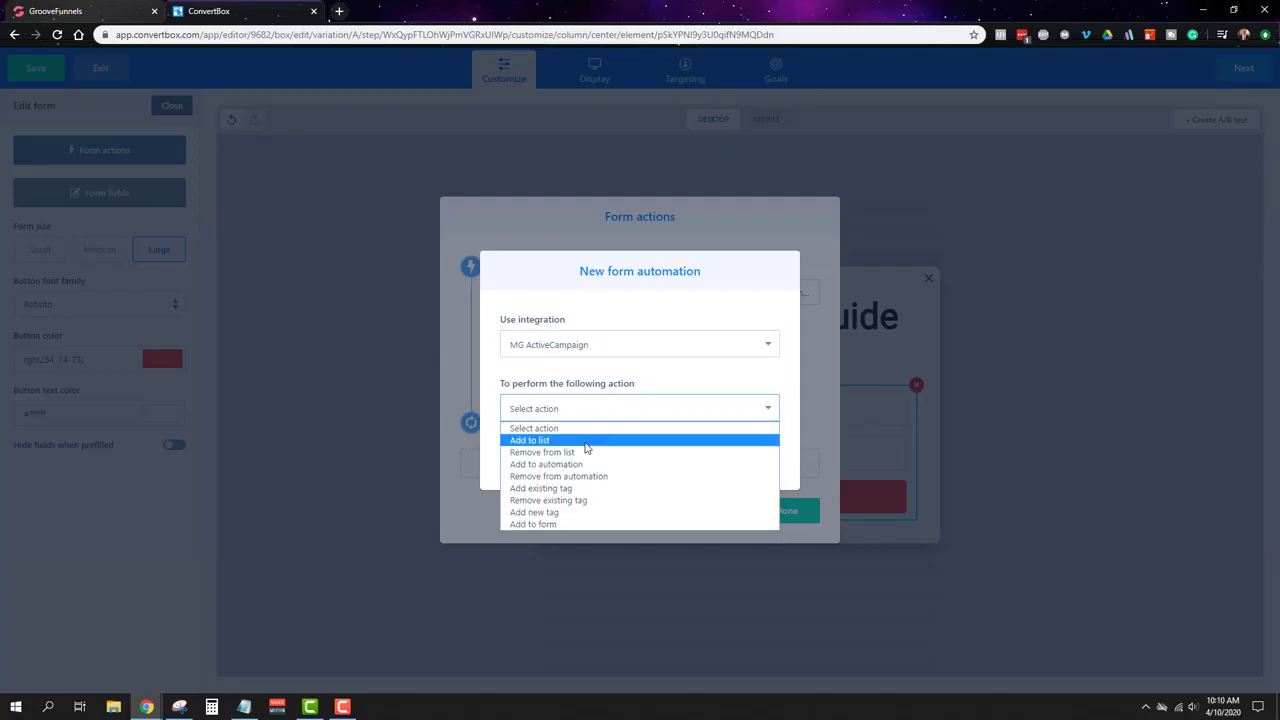
{"action": "left_click", "coordinate": [598, 440]}
{"action": "left_click", "coordinate": [745, 415]}
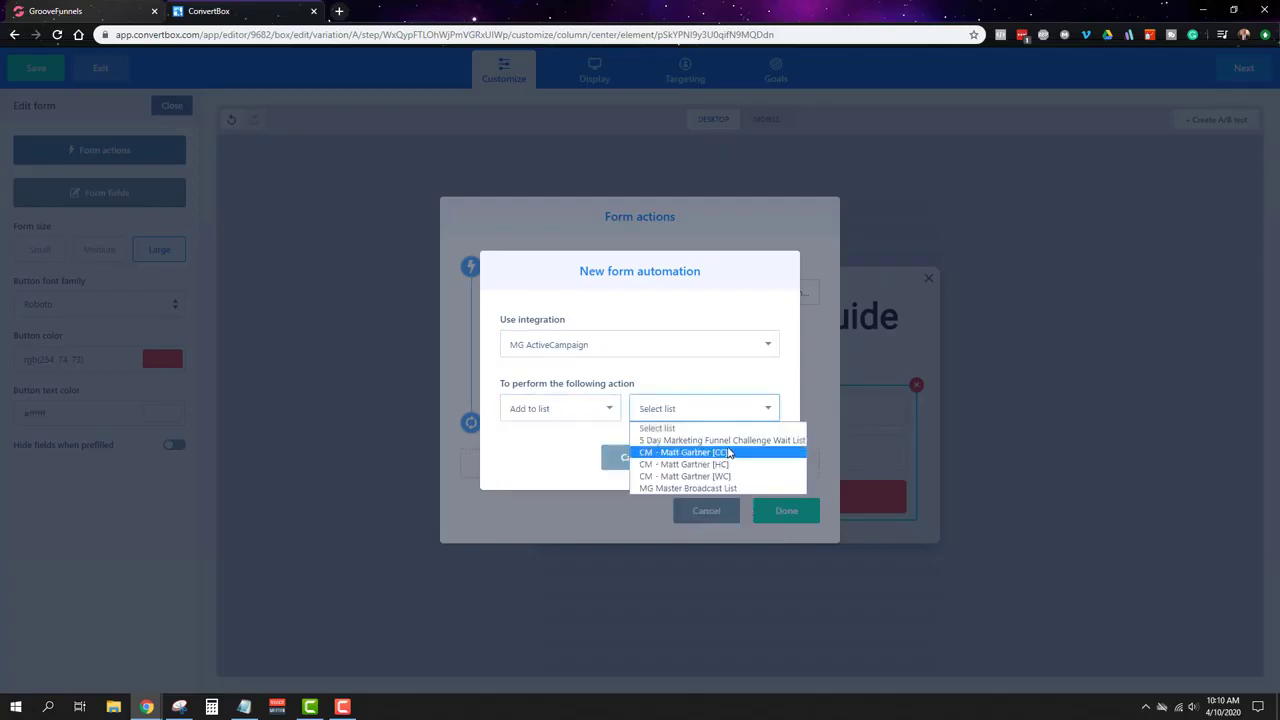
{"action": "left_click", "coordinate": [729, 452]}
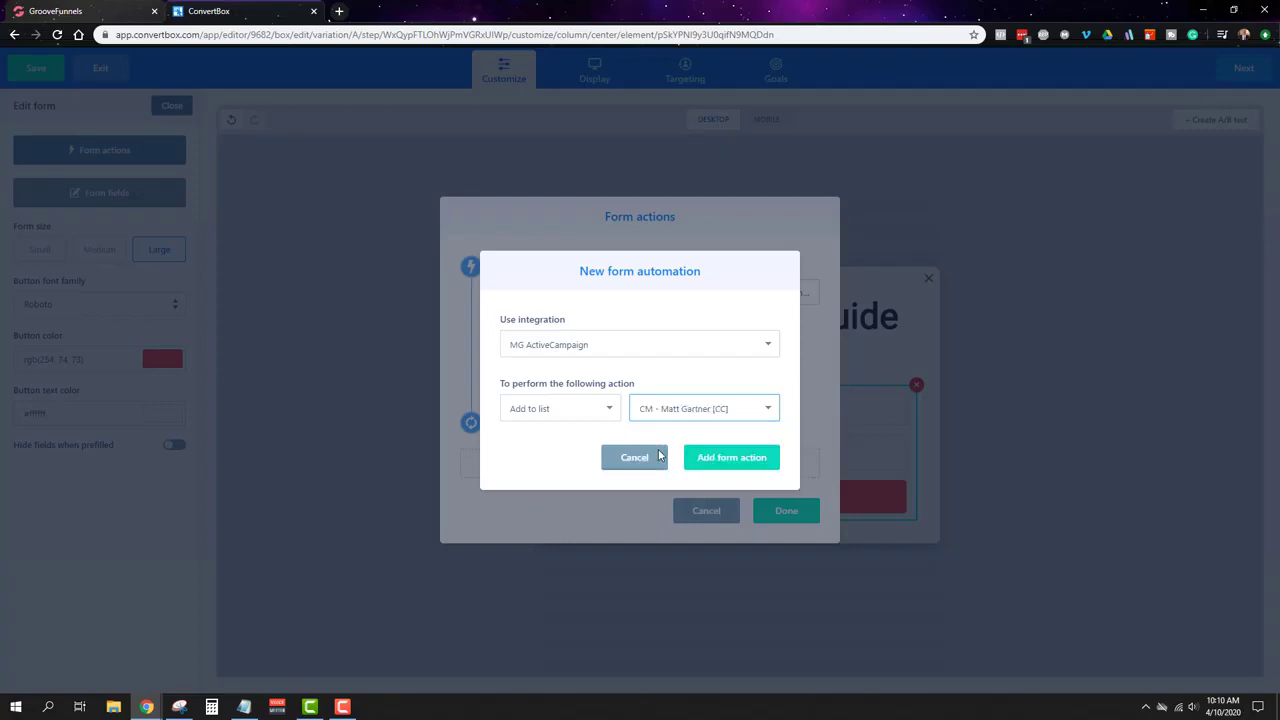
{"action": "left_click", "coordinate": [741, 458]}
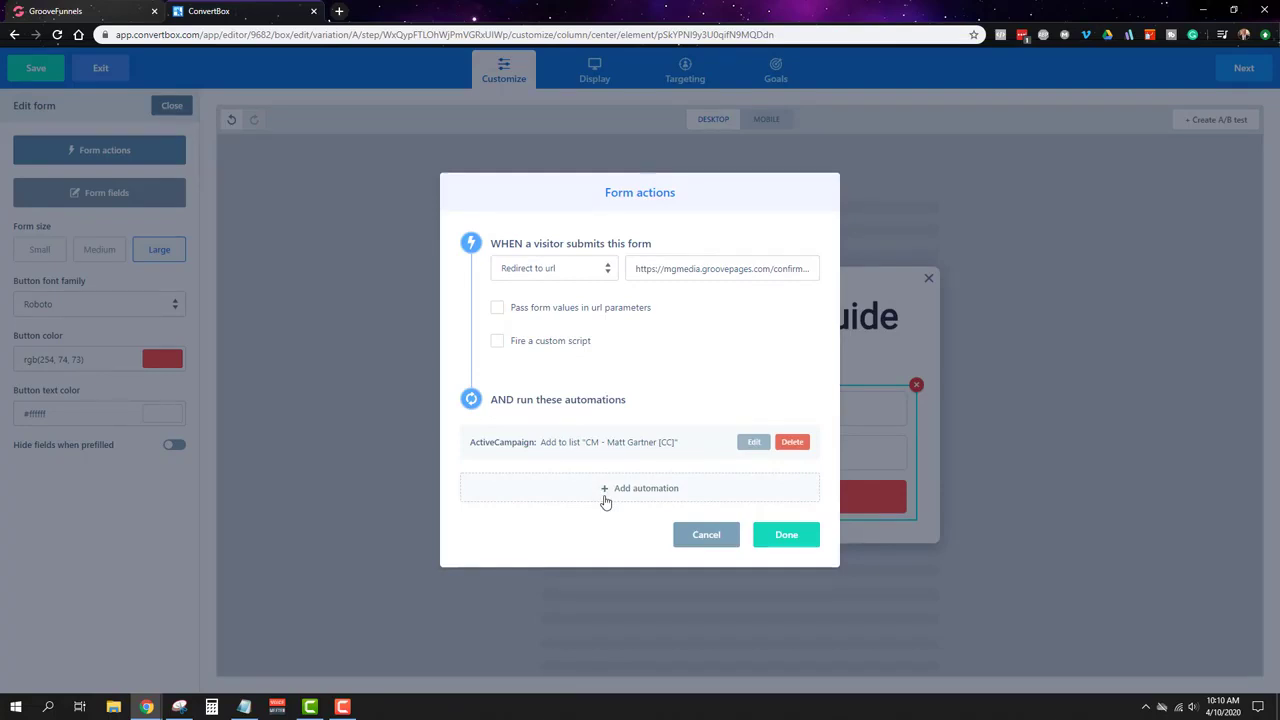
Step: Add a second MG ActiveCampaign automation applying the existing tag CM - Cold - Evergreen Lead Machine
{"action": "left_click", "coordinate": [646, 498]}
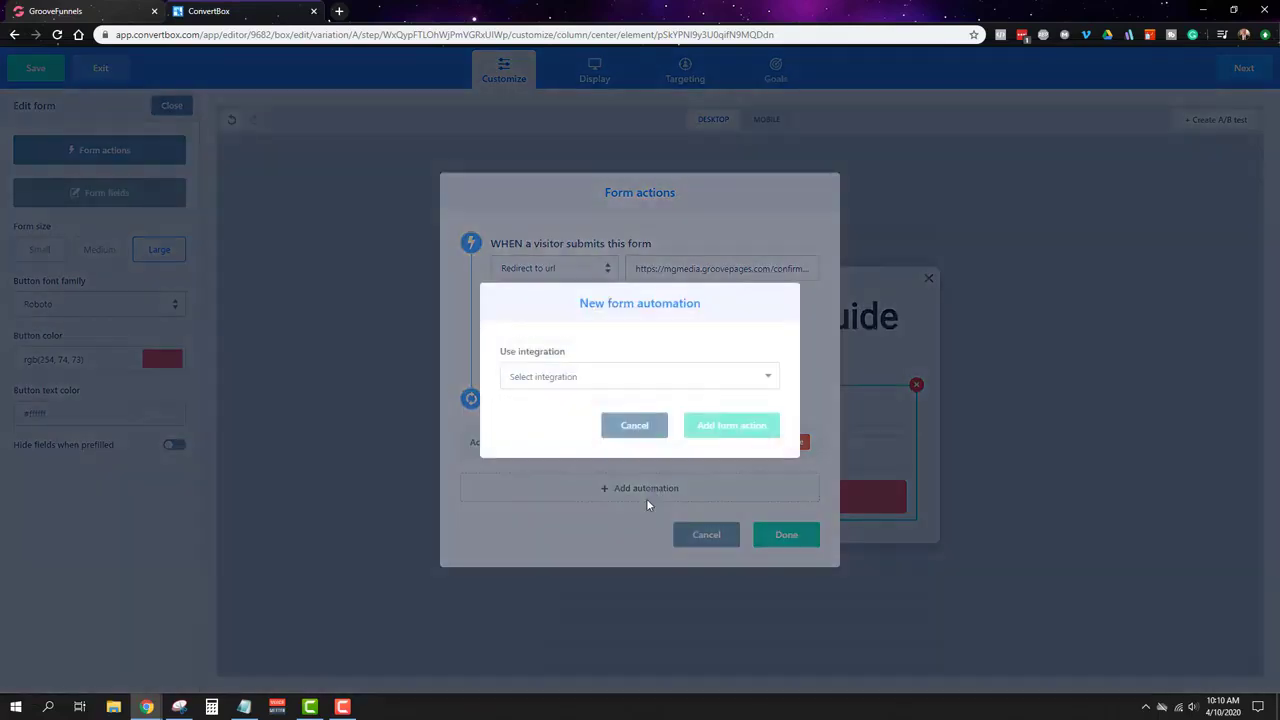
{"action": "left_click", "coordinate": [604, 372]}
{"action": "left_click", "coordinate": [591, 424]}
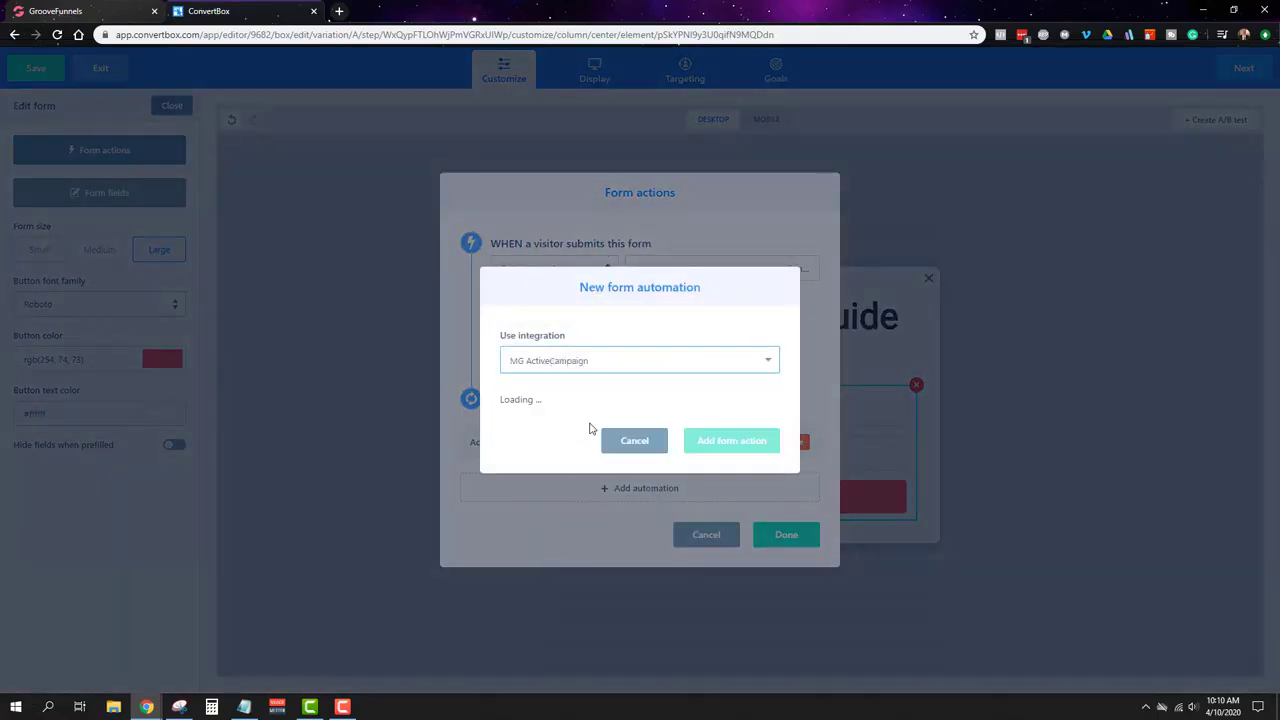
{"action": "left_click", "coordinate": [632, 410]}
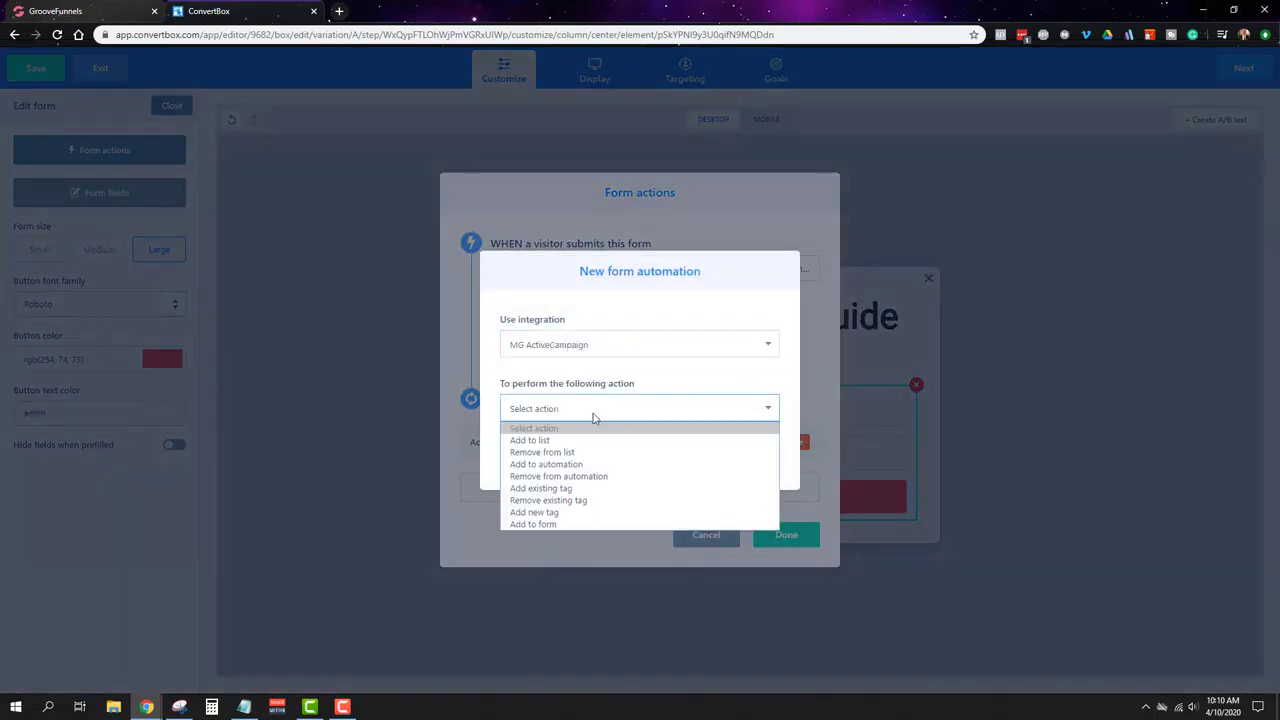
{"action": "left_click", "coordinate": [565, 489]}
{"action": "left_click", "coordinate": [735, 420]}
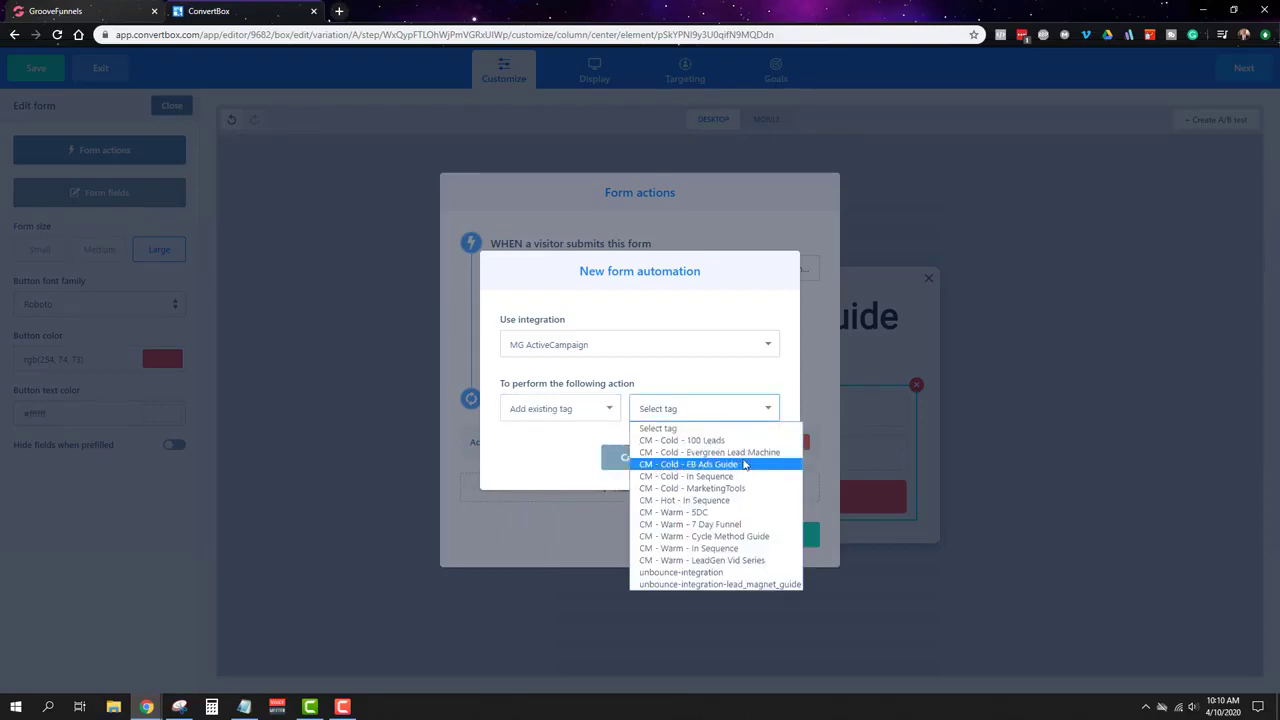
{"action": "left_click", "coordinate": [752, 454]}
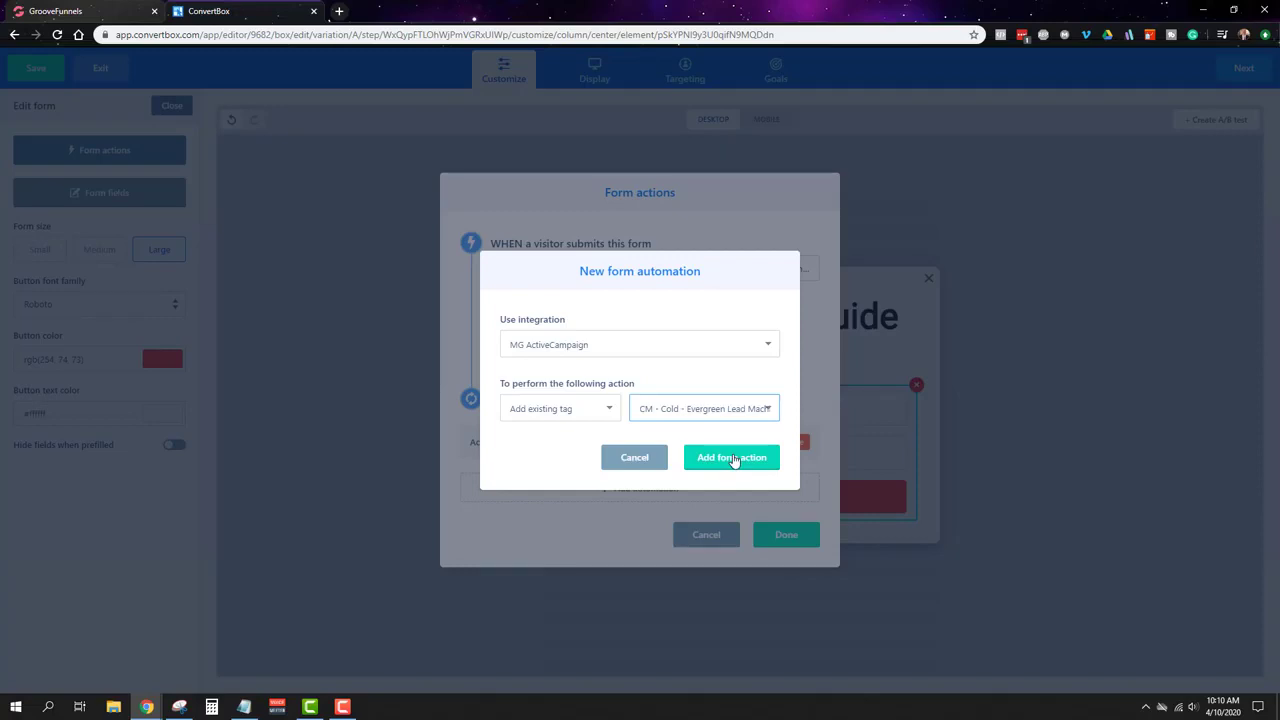
{"action": "left_click", "coordinate": [734, 458]}
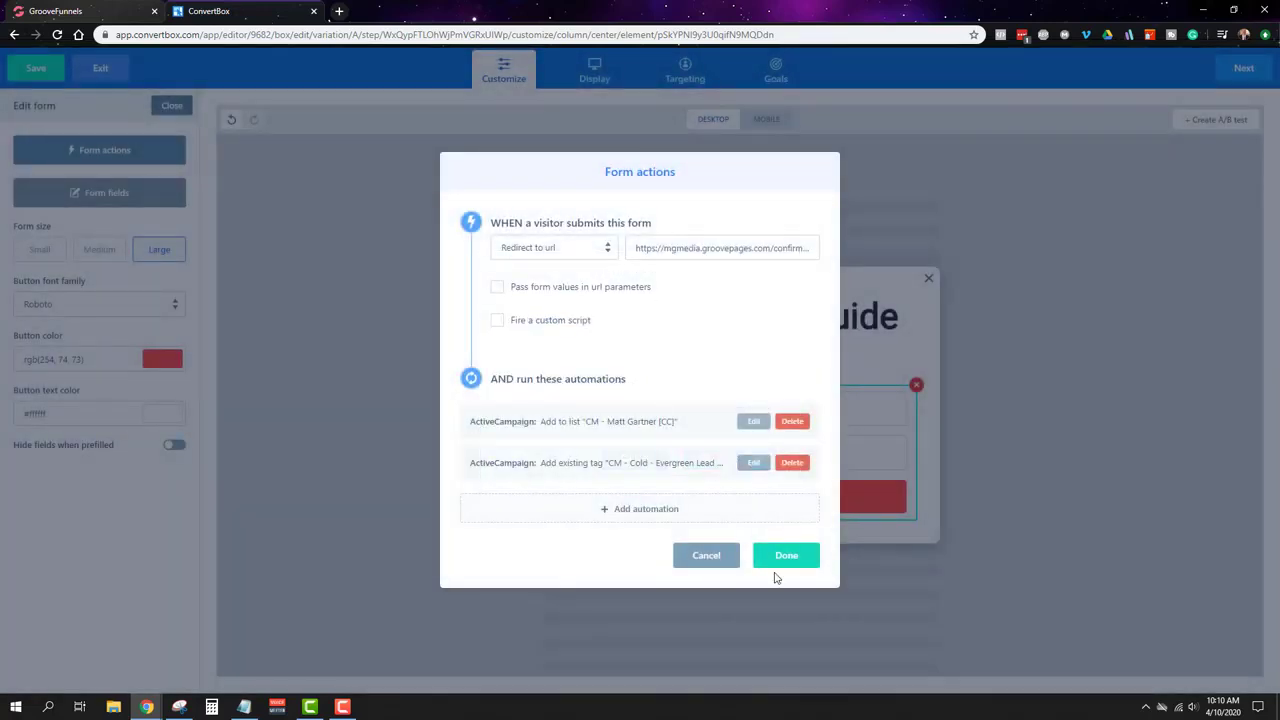
Step: Close the Form actions dialog with Done and save the popup
{"action": "left_click", "coordinate": [786, 557]}
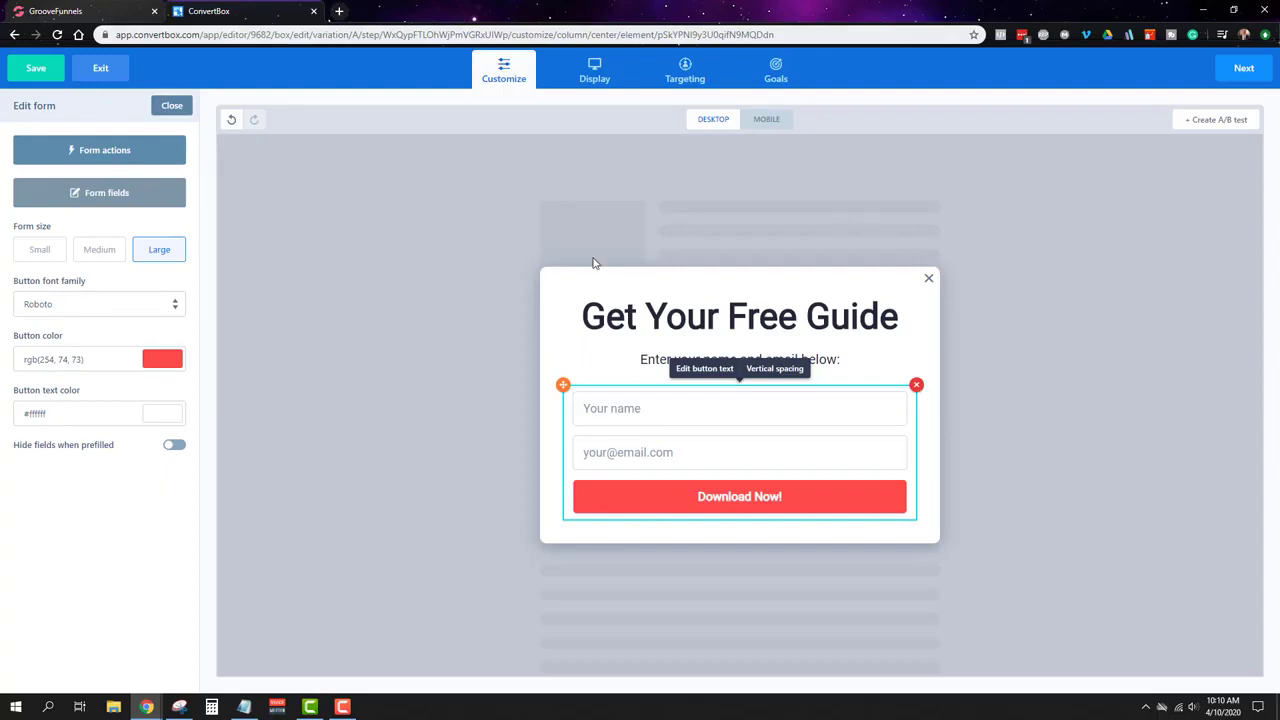
{"action": "left_click", "coordinate": [36, 70]}
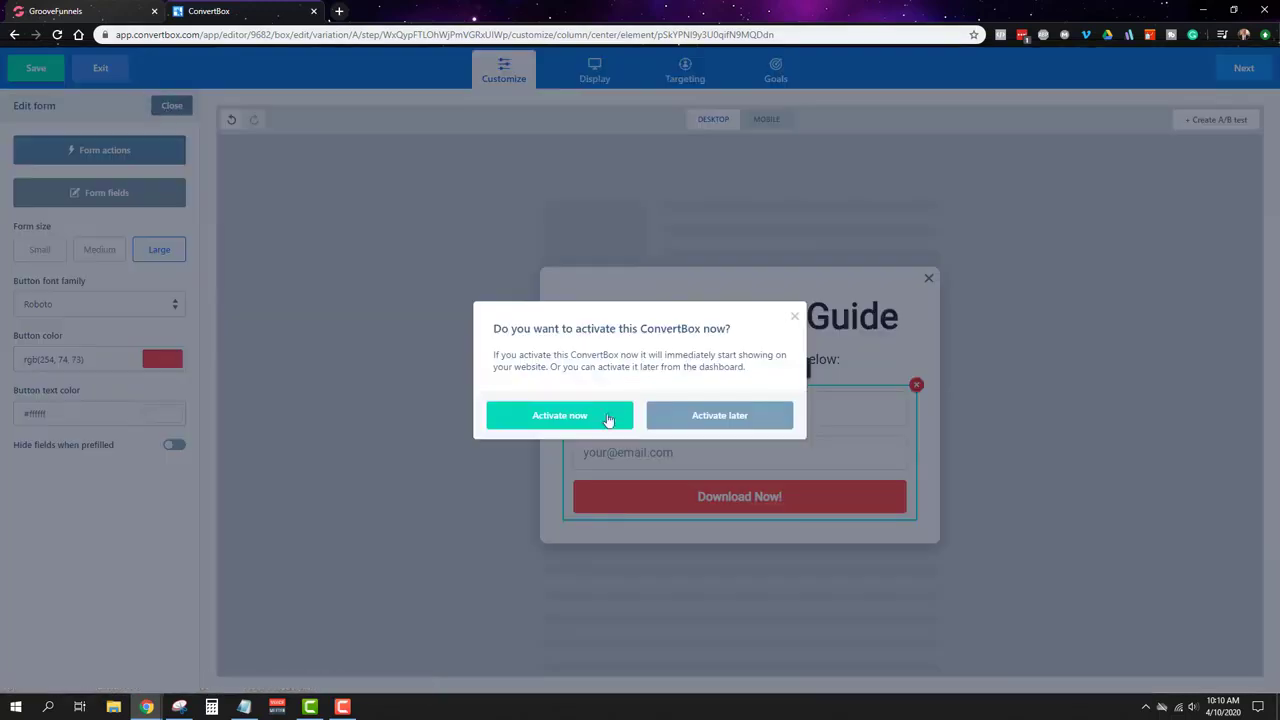
Step: Activate the popup immediately, return to the editor and close the form settings
{"action": "left_click", "coordinate": [794, 317]}
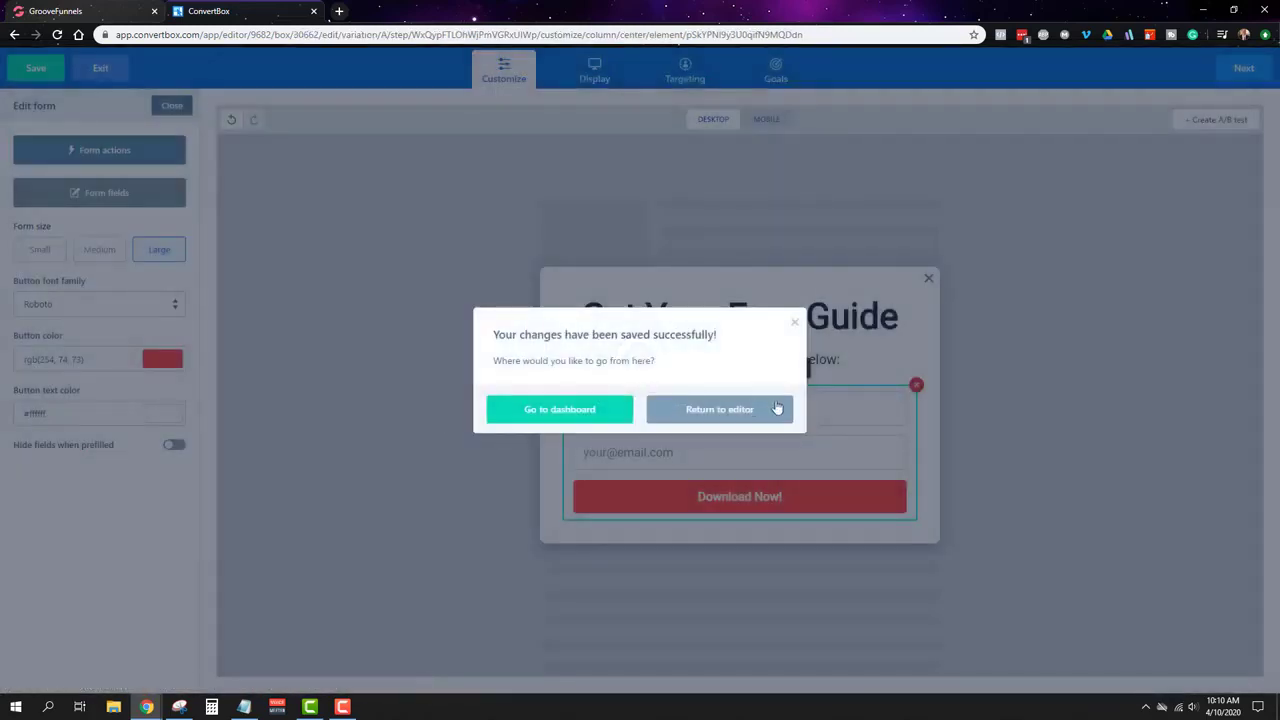
{"action": "left_click", "coordinate": [725, 418]}
{"action": "left_click", "coordinate": [168, 107]}
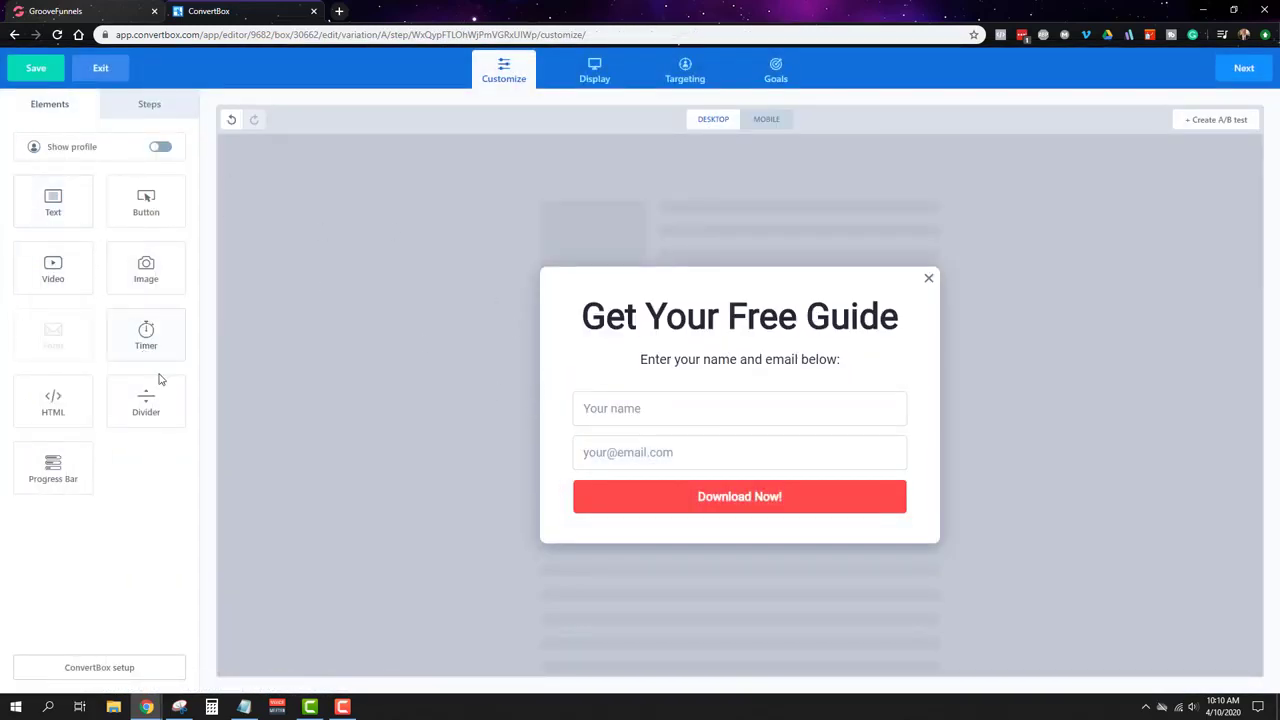
Step: Add a progress bar at the popup's top with completed colour #001730
{"action": "left_click_drag", "start_coordinate": [45, 474], "coordinate": [778, 295]}
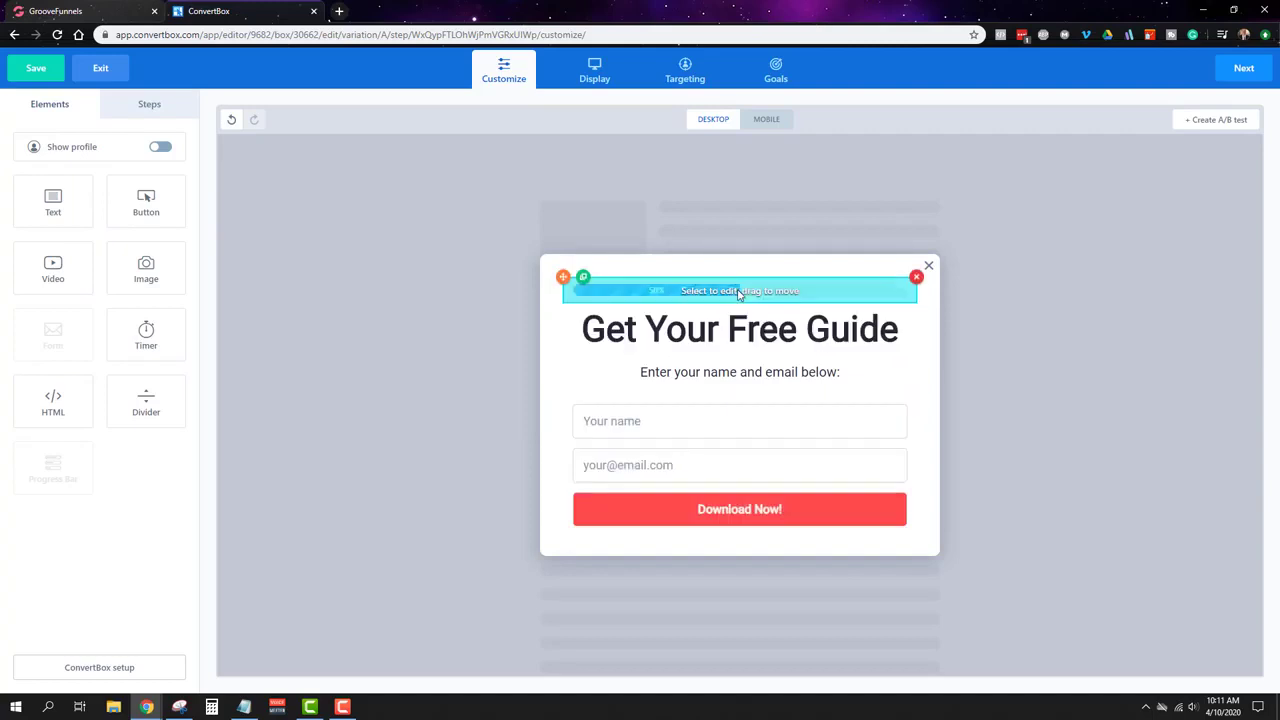
{"action": "left_click", "coordinate": [738, 291]}
{"action": "left_click", "coordinate": [162, 368]}
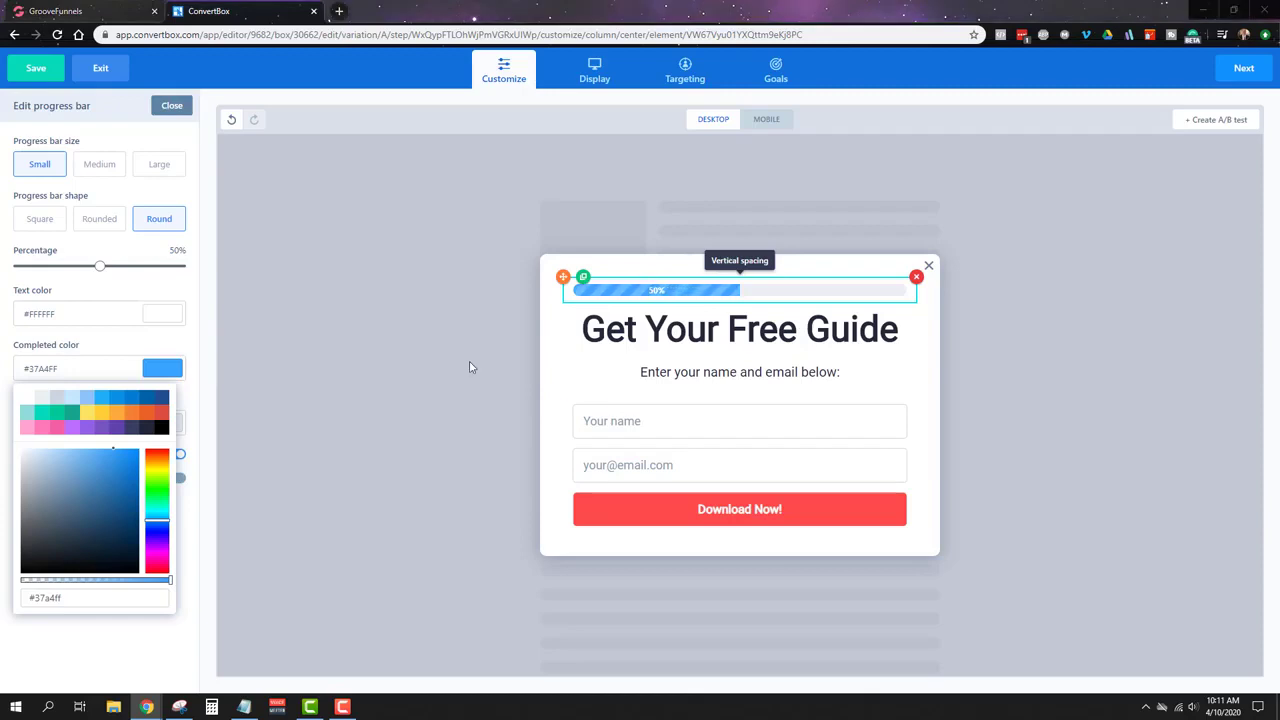
{"action": "left_click", "coordinate": [86, 600]}
{"action": "key", "text": "ctrl+a"}
{"action": "type", "text": "#001730"}
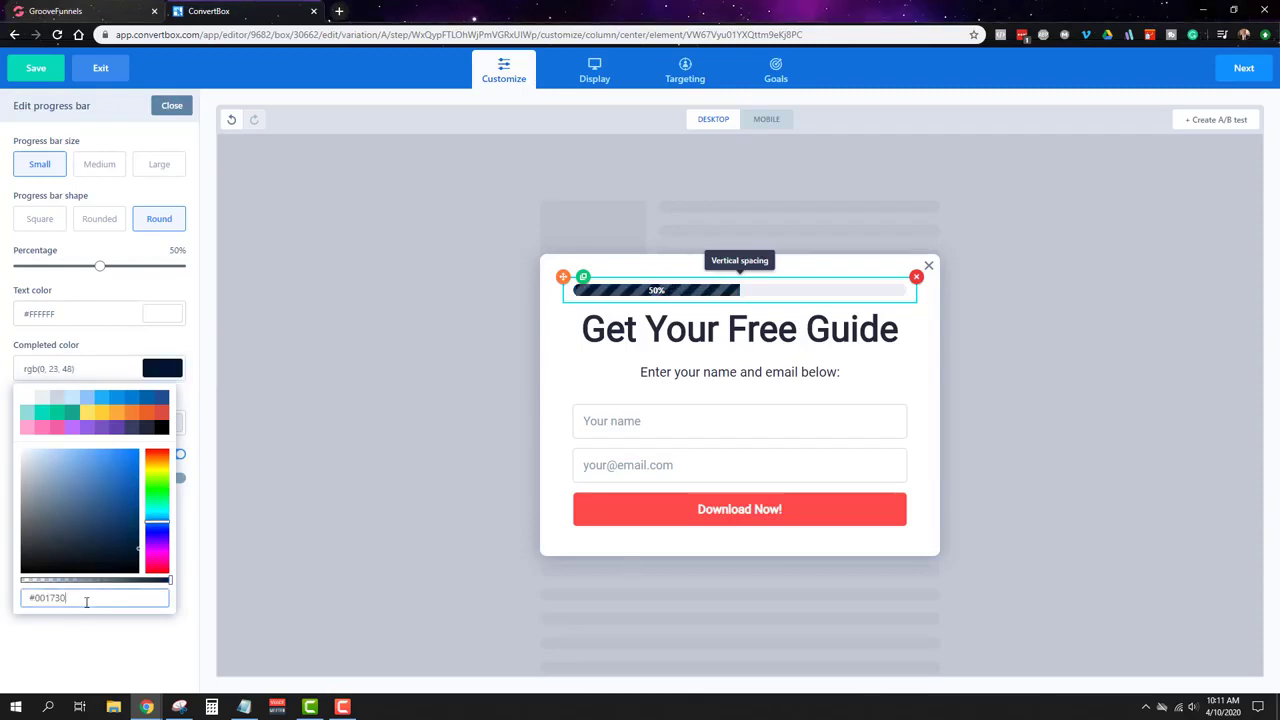
{"action": "left_click", "coordinate": [1240, 70]}
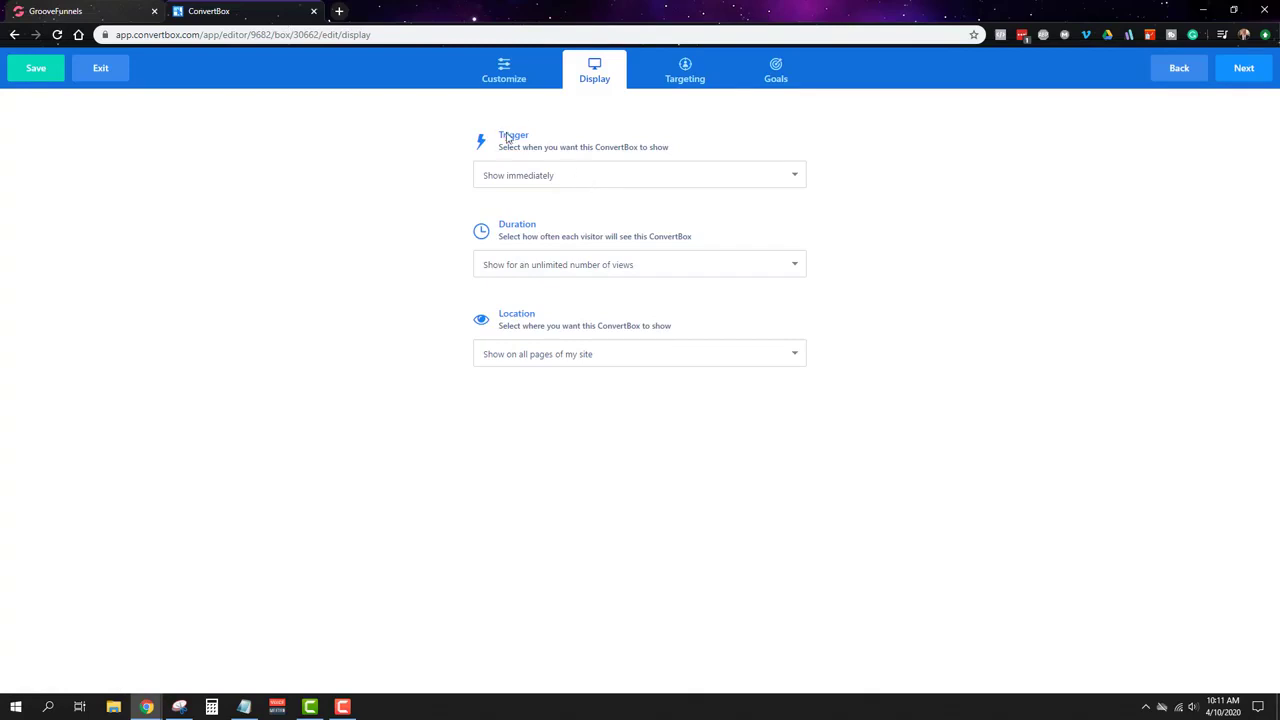
Step: Set the trigger to 'Show if visitor clicks a link on my page' and copy link #cb18734da9
{"action": "left_click", "coordinate": [508, 178]}
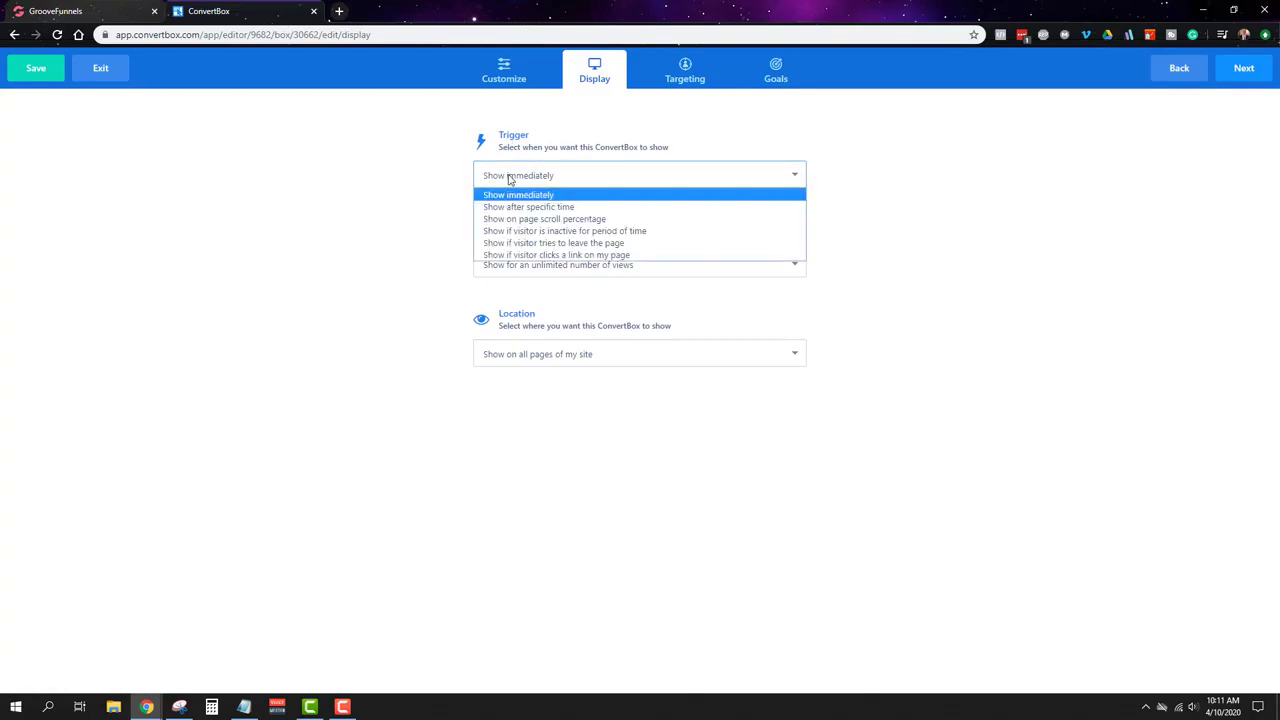
{"action": "left_click", "coordinate": [526, 258]}
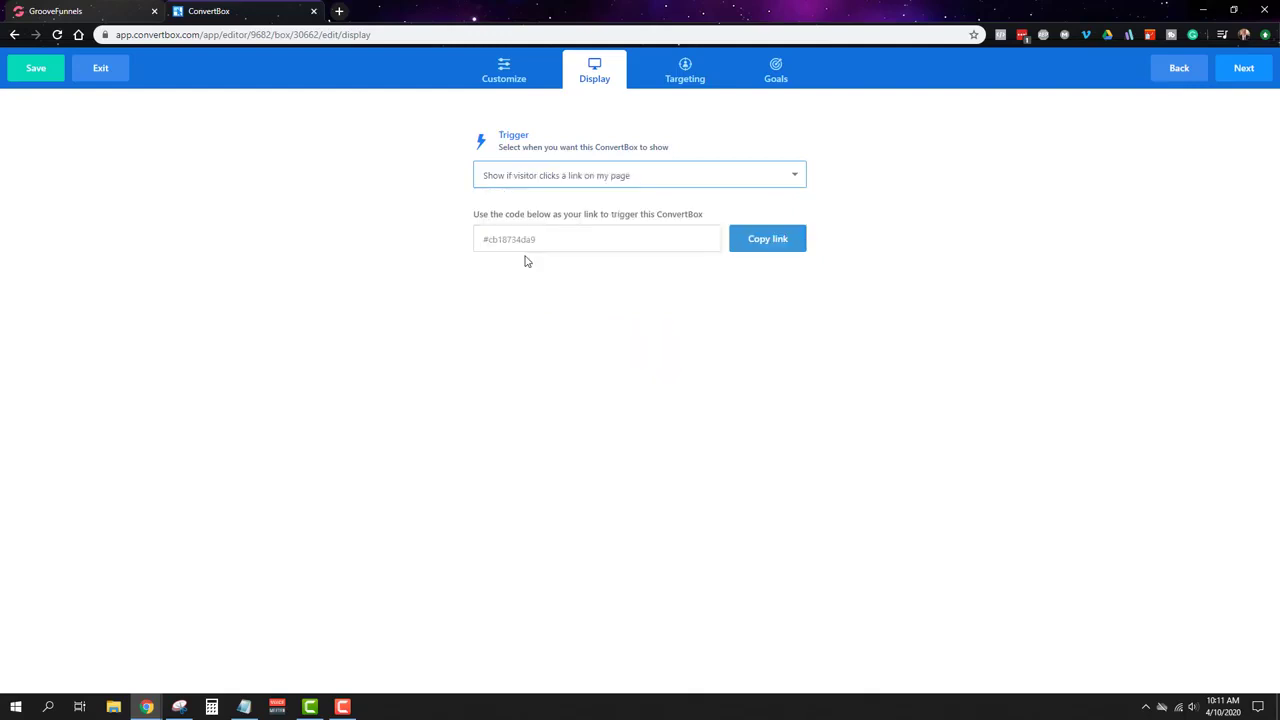
{"action": "left_click", "coordinate": [774, 248]}
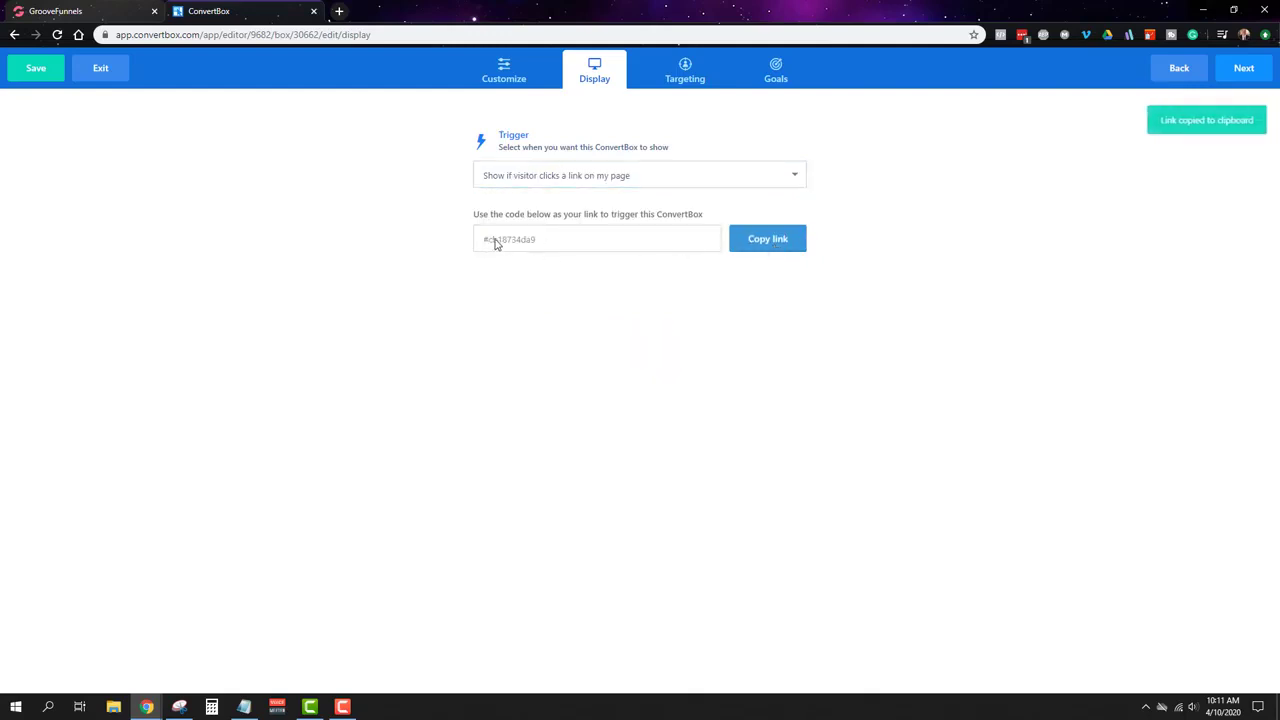
Step: On the Home page, link the Download Now button to URL #cb18734da9
{"action": "left_click", "coordinate": [140, 8]}
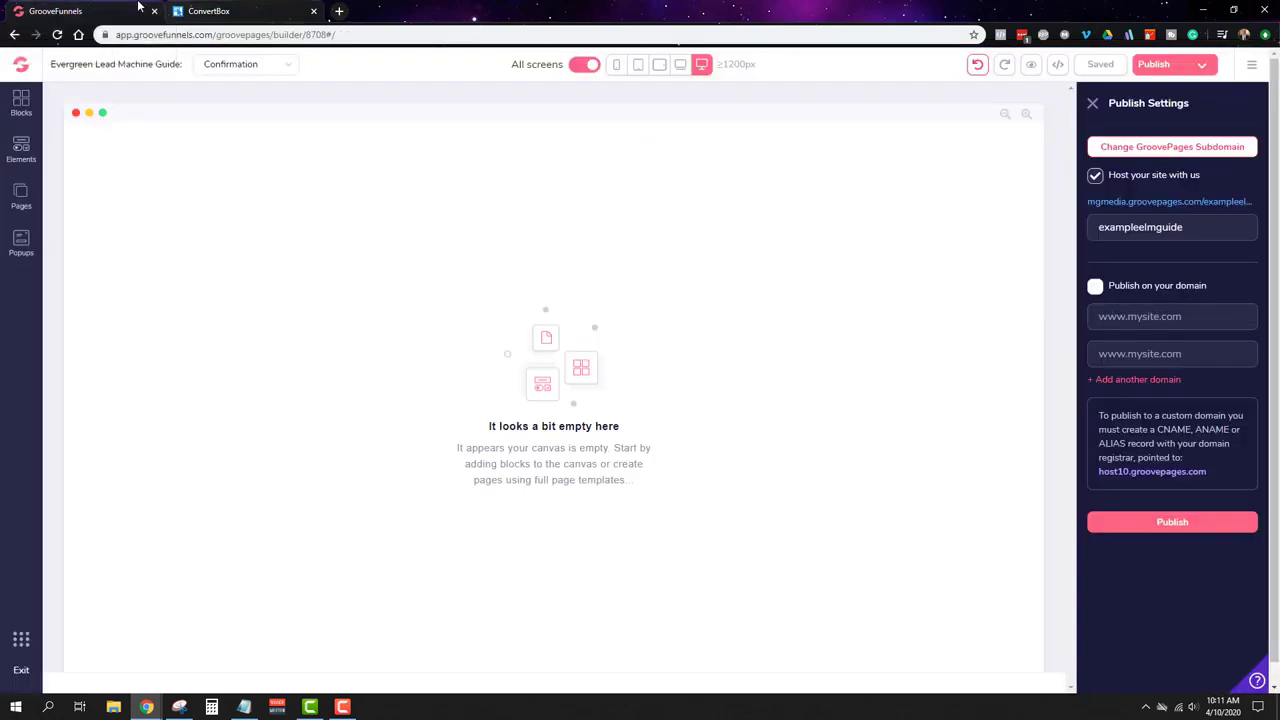
{"action": "left_click", "coordinate": [22, 203]}
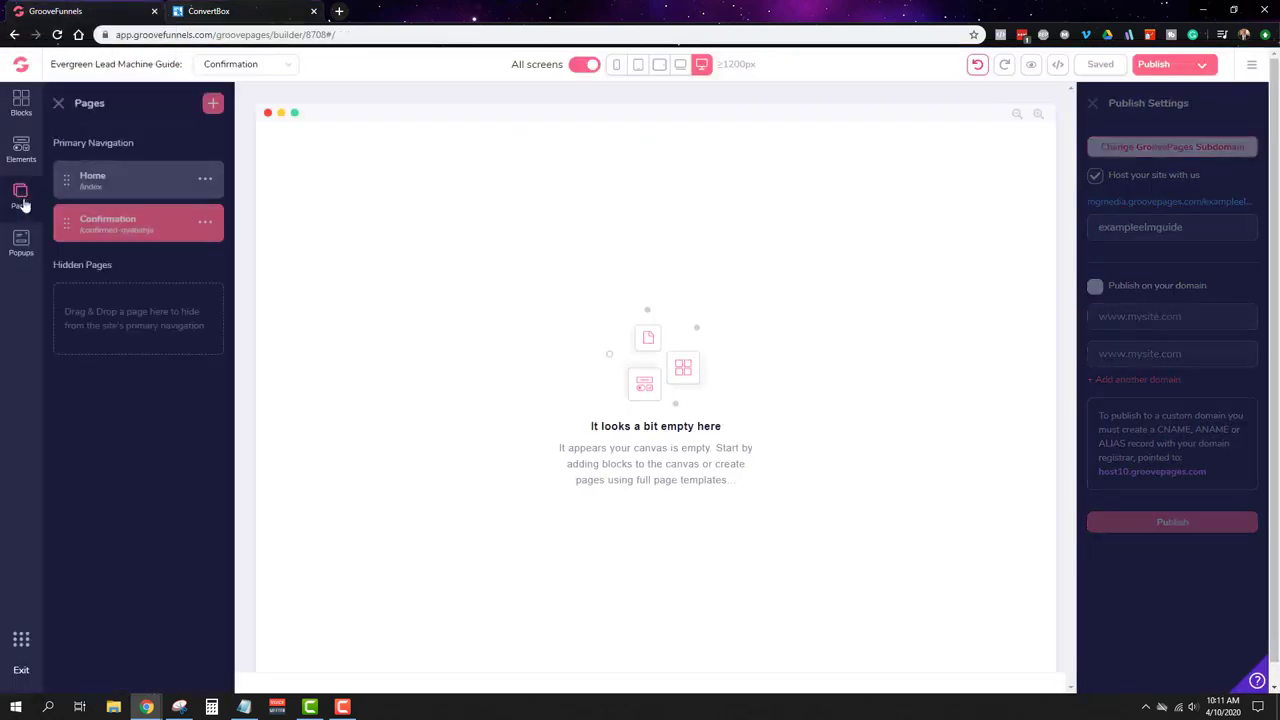
{"action": "left_click", "coordinate": [150, 184]}
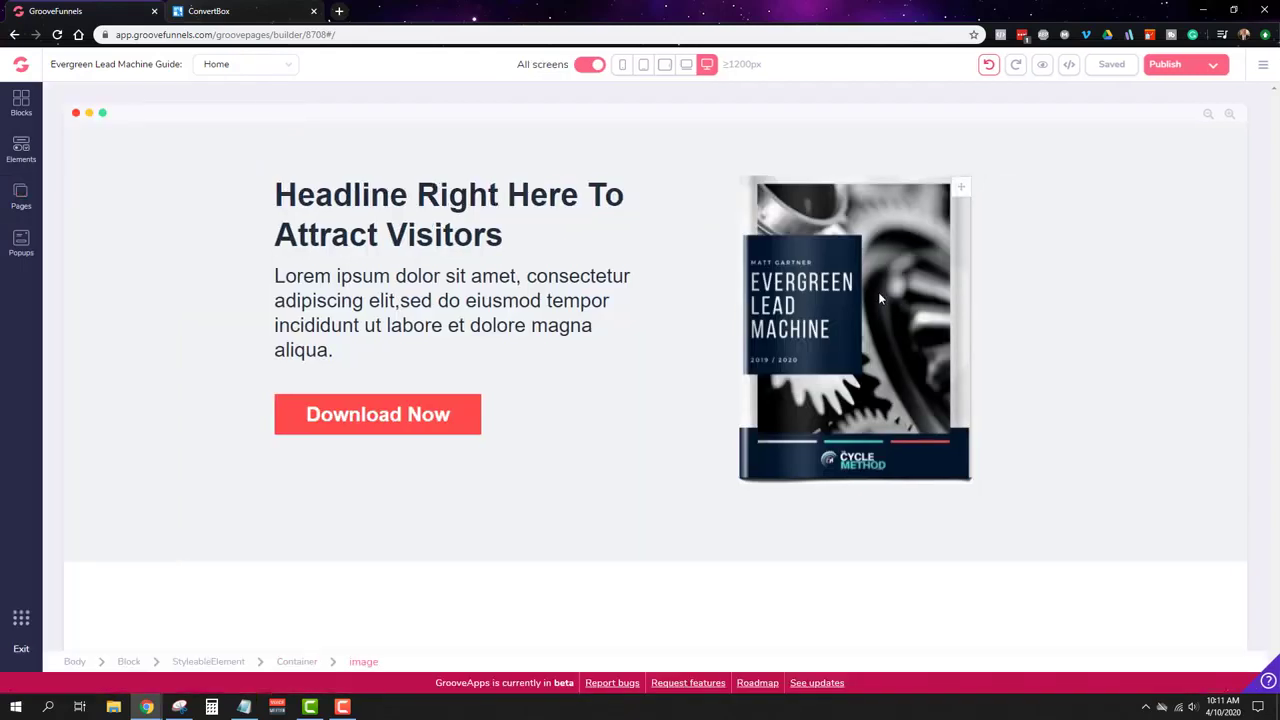
{"action": "left_click", "coordinate": [290, 425]}
{"action": "left_click", "coordinate": [1158, 150]}
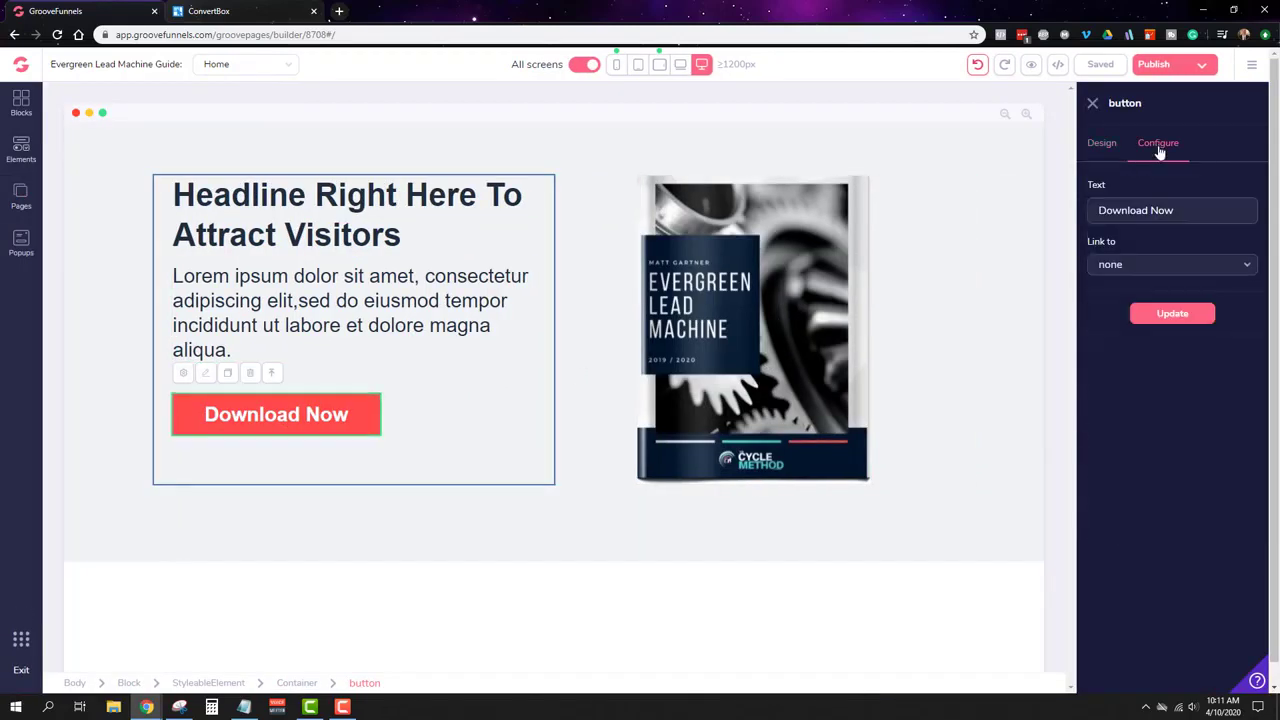
{"action": "left_click", "coordinate": [1174, 266]}
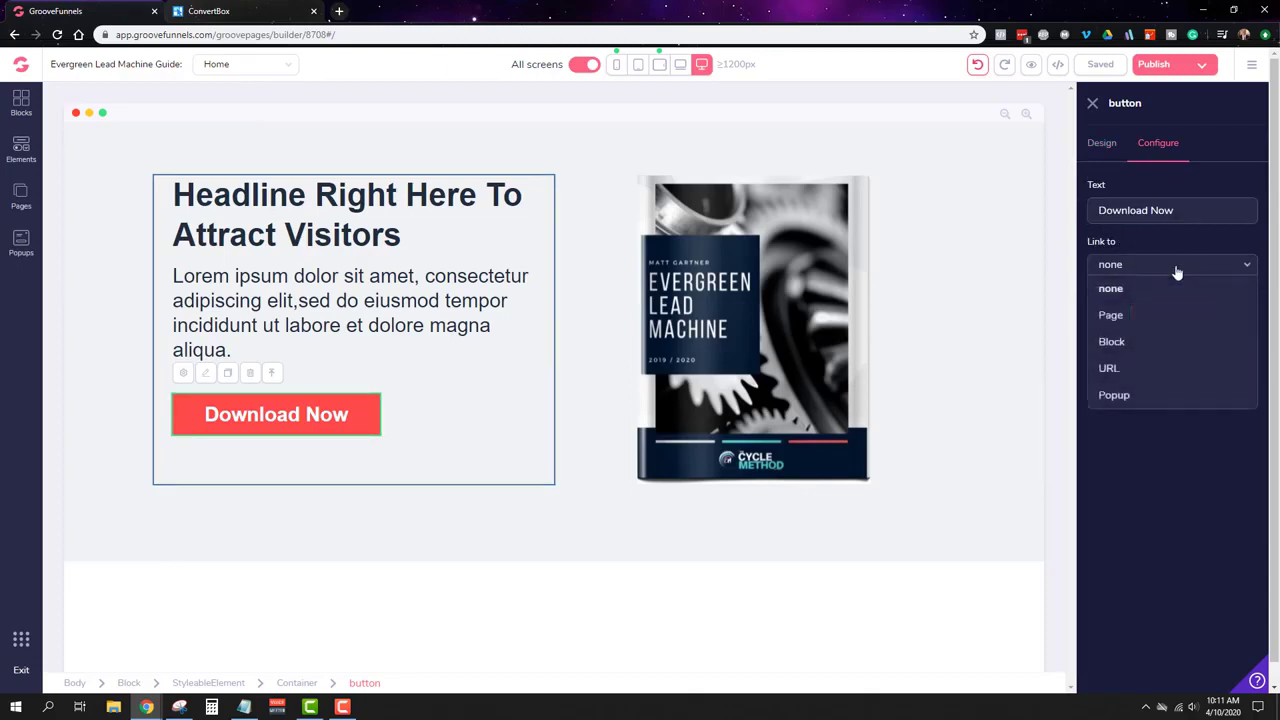
{"action": "left_click", "coordinate": [1118, 374]}
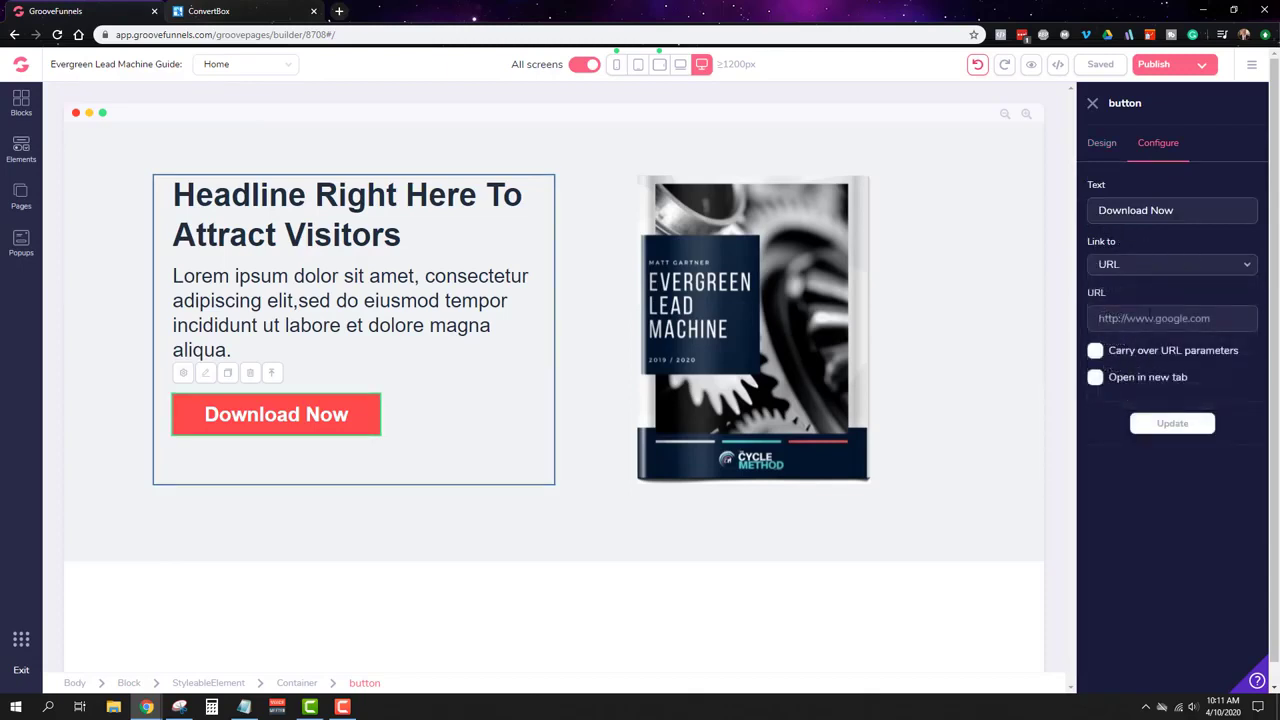
{"action": "left_click", "coordinate": [1150, 317]}
{"action": "key", "text": "ctrl+v"}
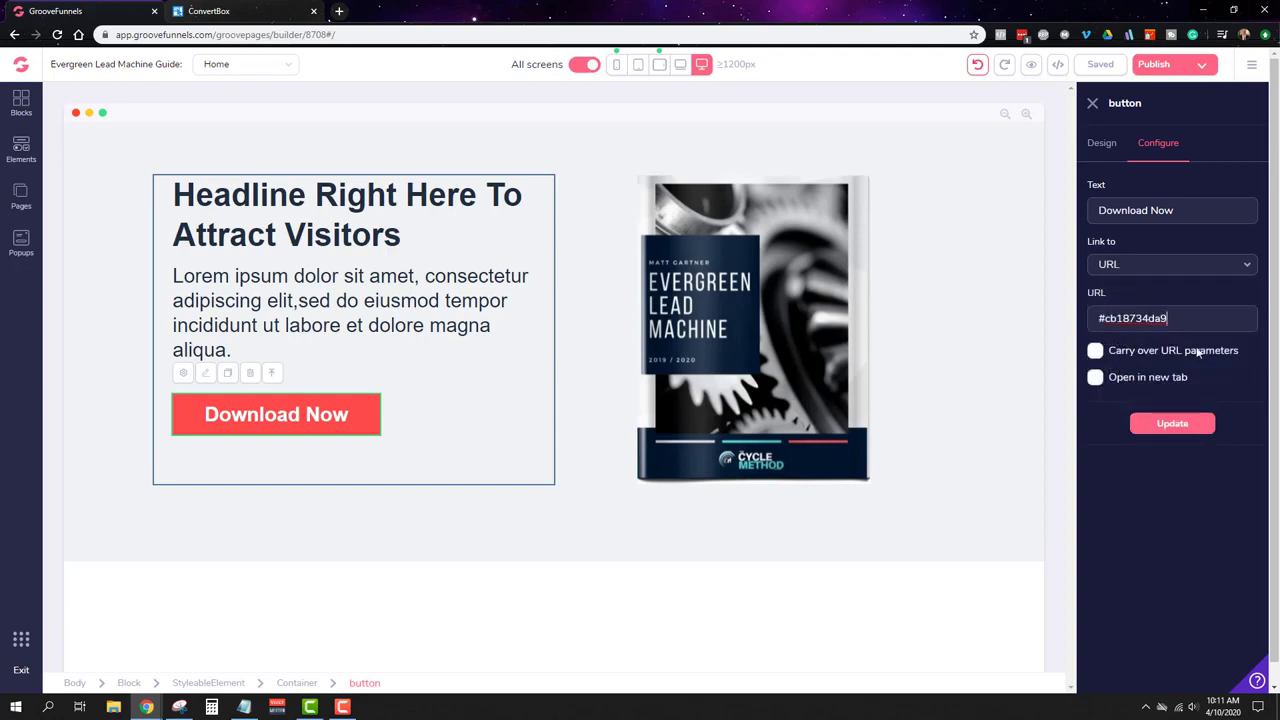
{"action": "left_click", "coordinate": [1185, 428]}
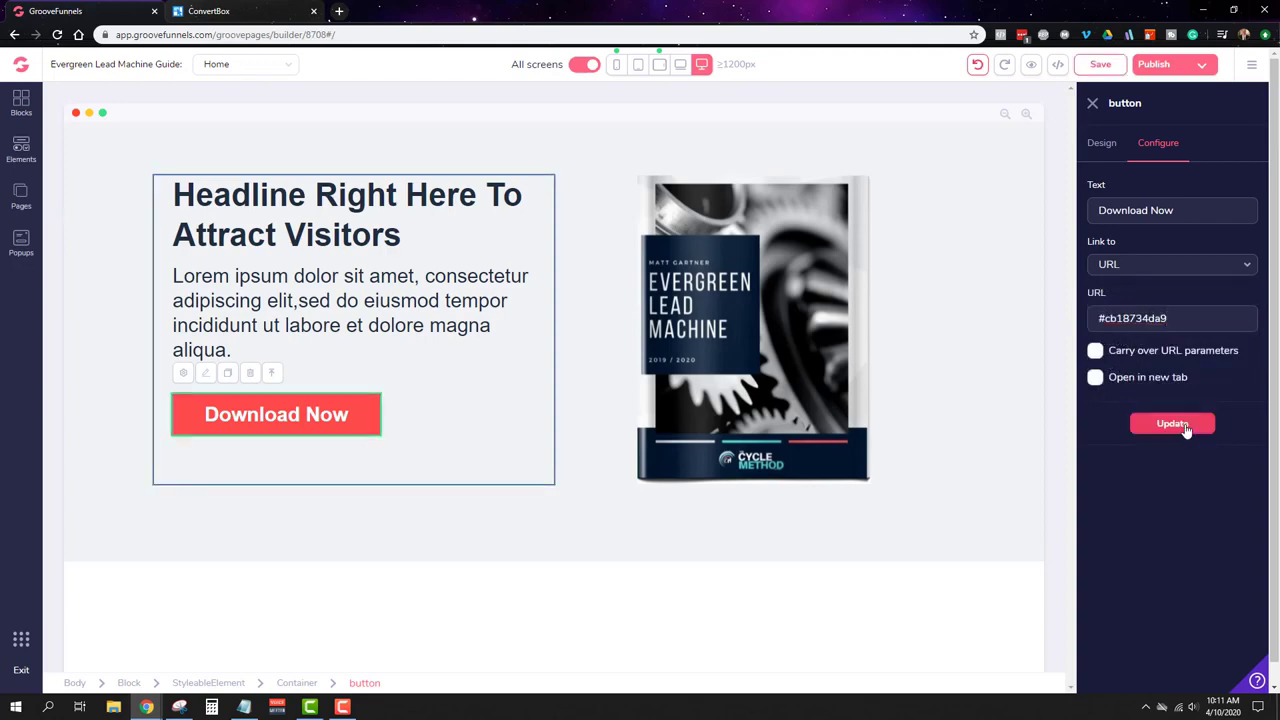
{"action": "left_click", "coordinate": [283, 8]}
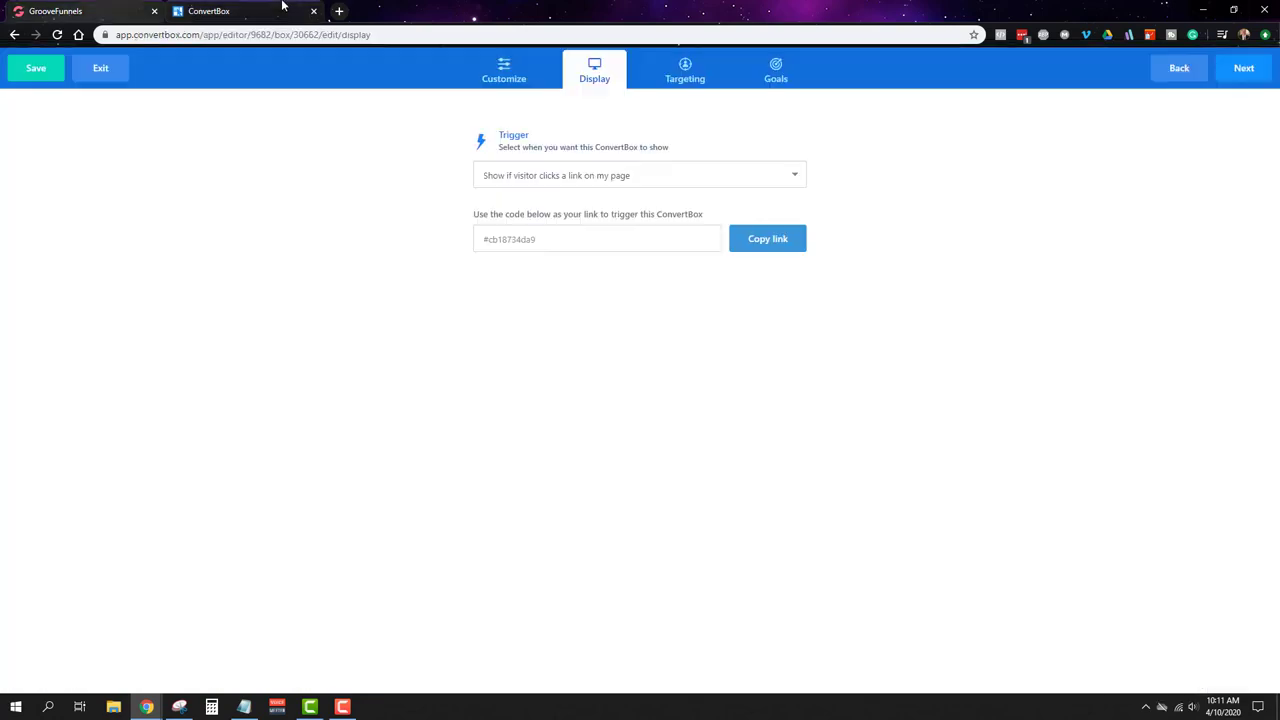
Step: Skip through Targeting and Goals, finish the ConvertBox and go to the dashboard
{"action": "left_click", "coordinate": [1246, 76]}
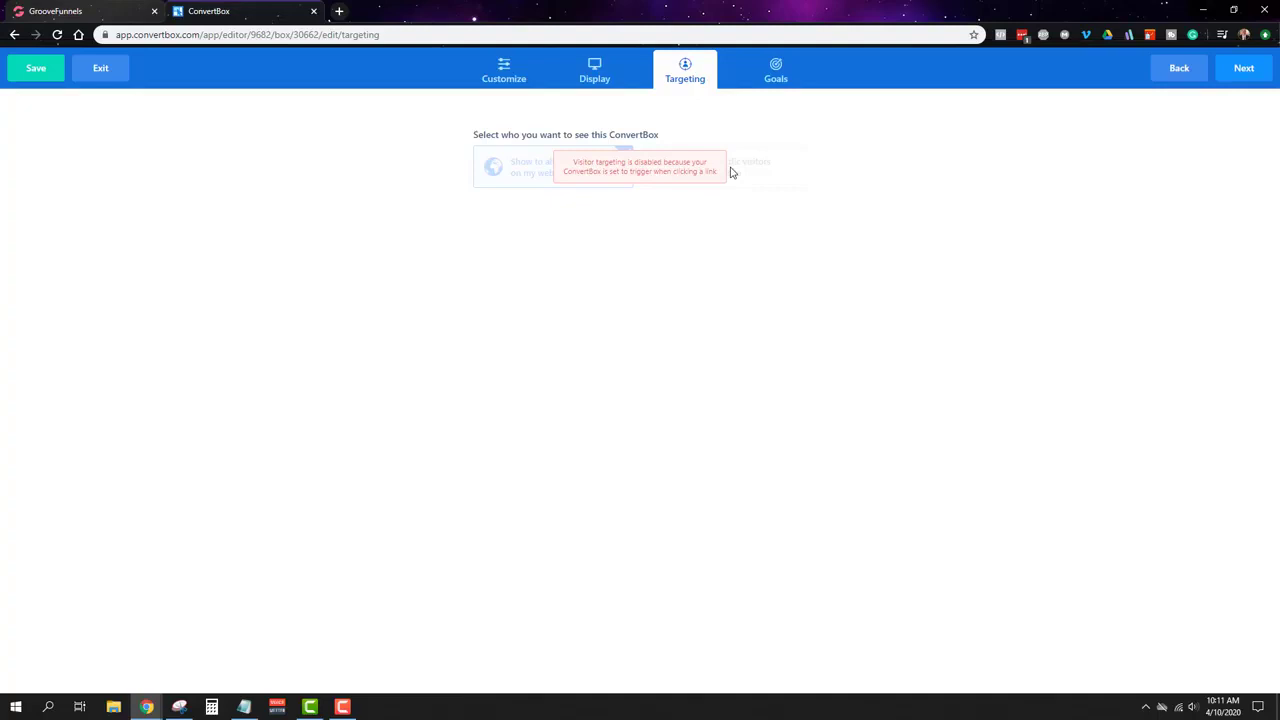
{"action": "left_click", "coordinate": [1236, 74]}
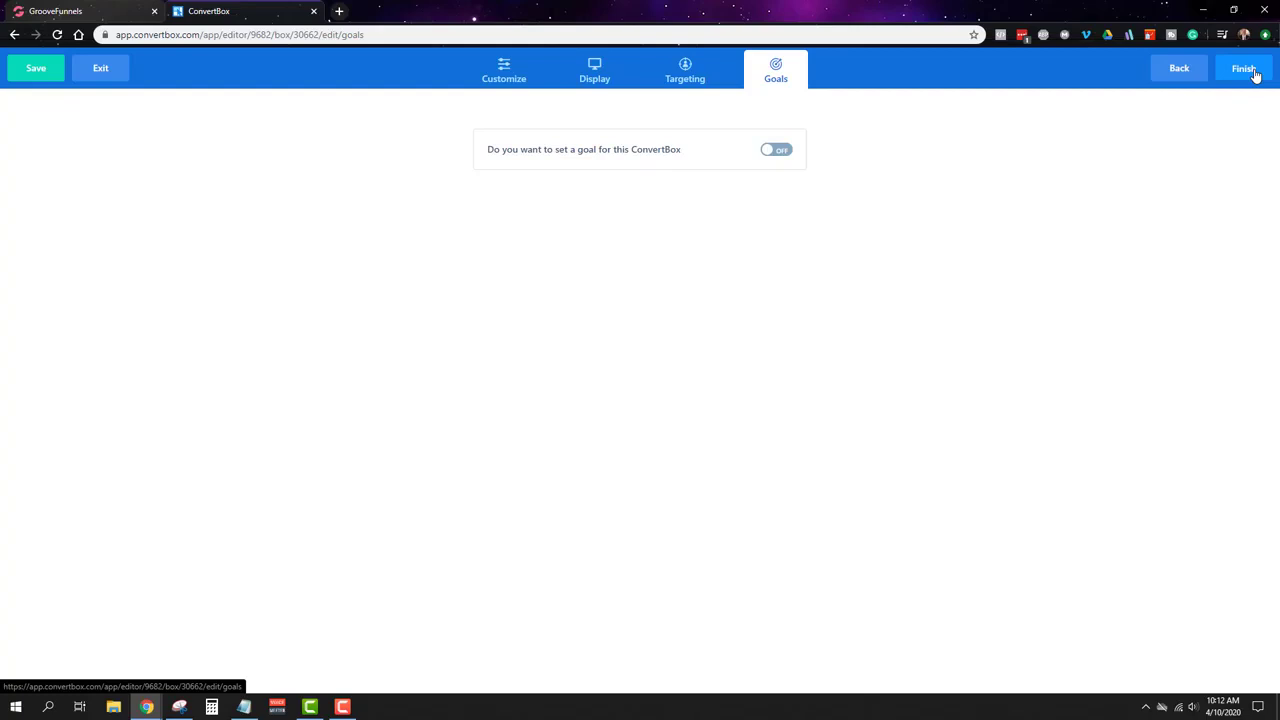
{"action": "left_click", "coordinate": [1244, 69]}
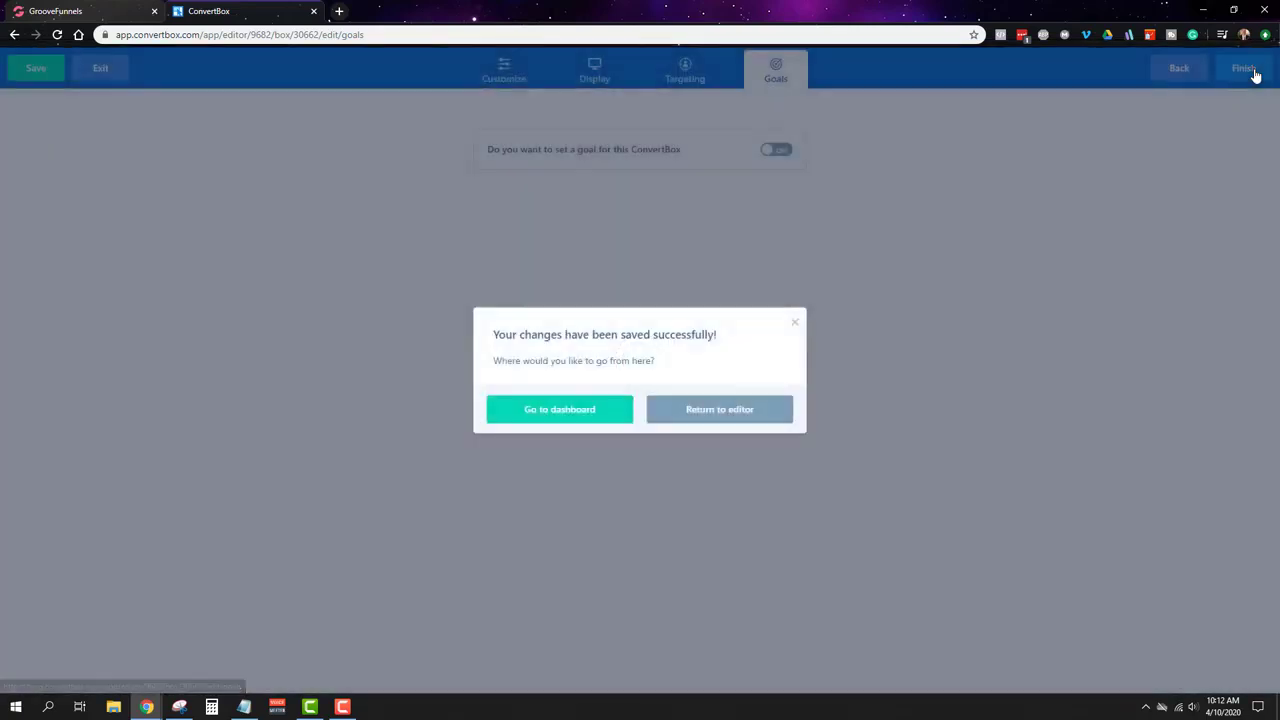
{"action": "left_click", "coordinate": [563, 411]}
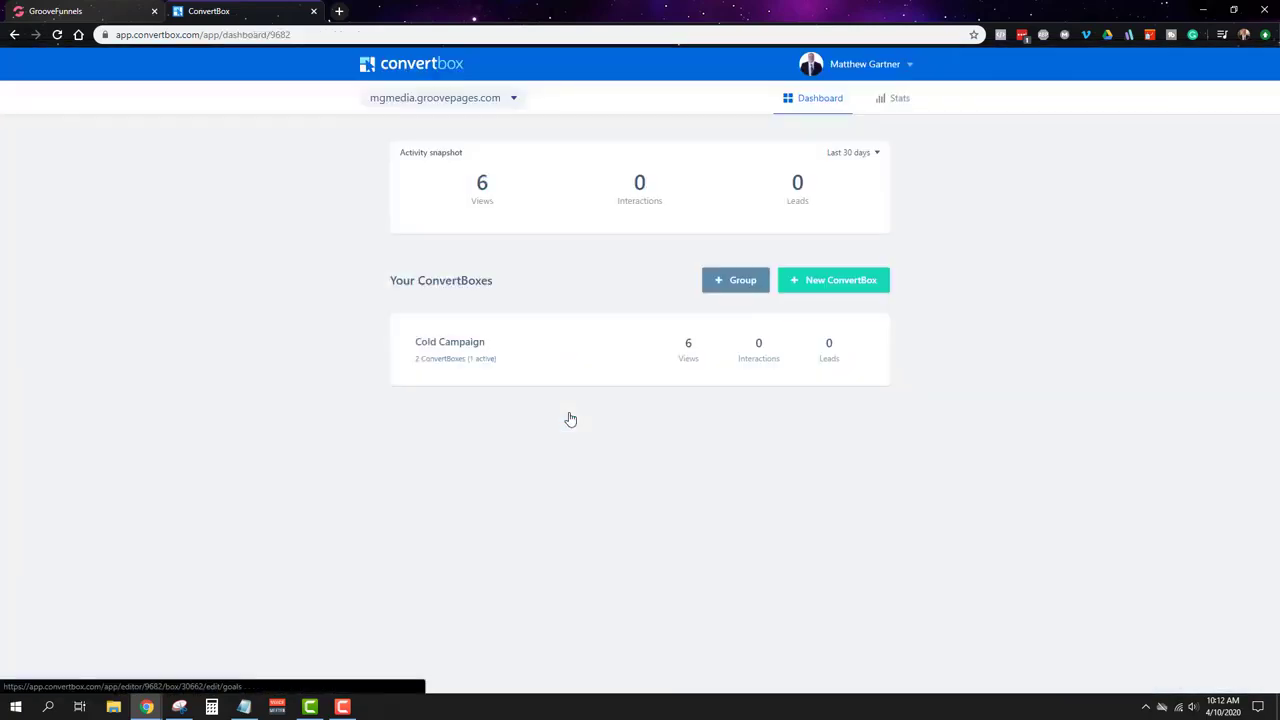
Step: Toggle Example ELM Guide to Active inside the Cold Campaign group
{"action": "left_click", "coordinate": [524, 354]}
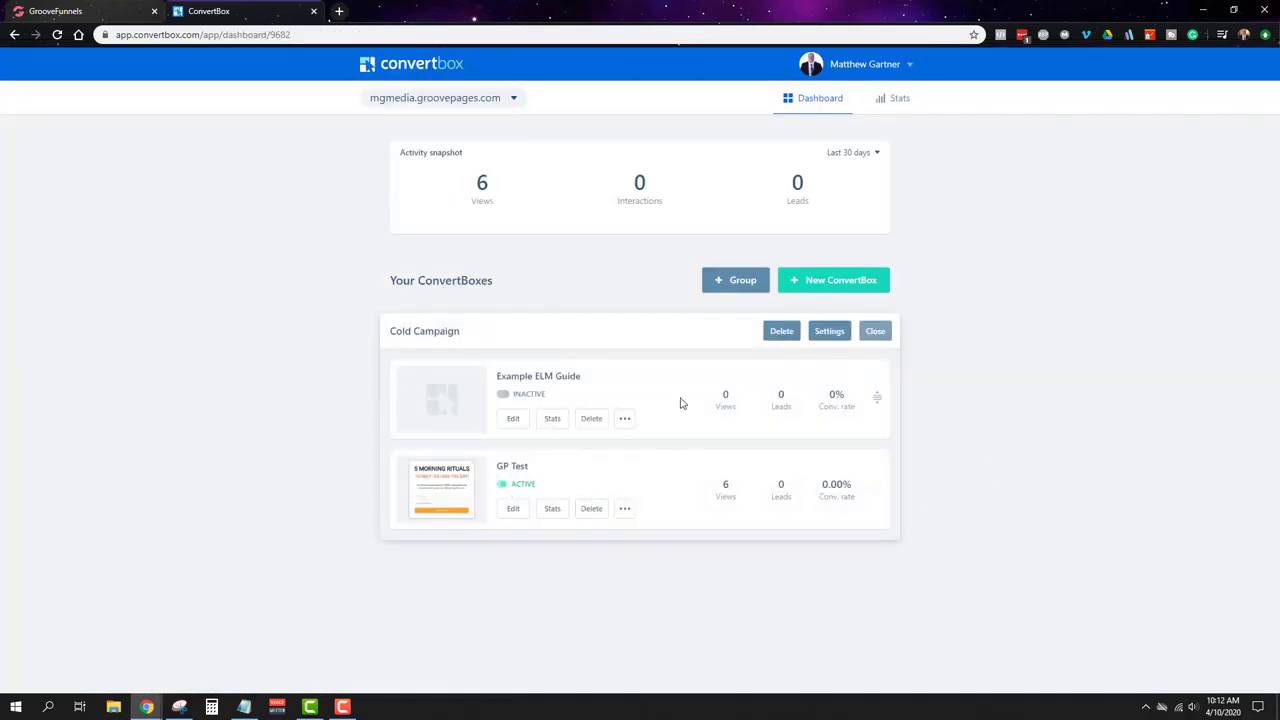
{"action": "left_click", "coordinate": [505, 395]}
{"action": "left_click", "coordinate": [832, 335]}
{"action": "left_click", "coordinate": [716, 463]}
{"action": "left_click", "coordinate": [875, 330]}
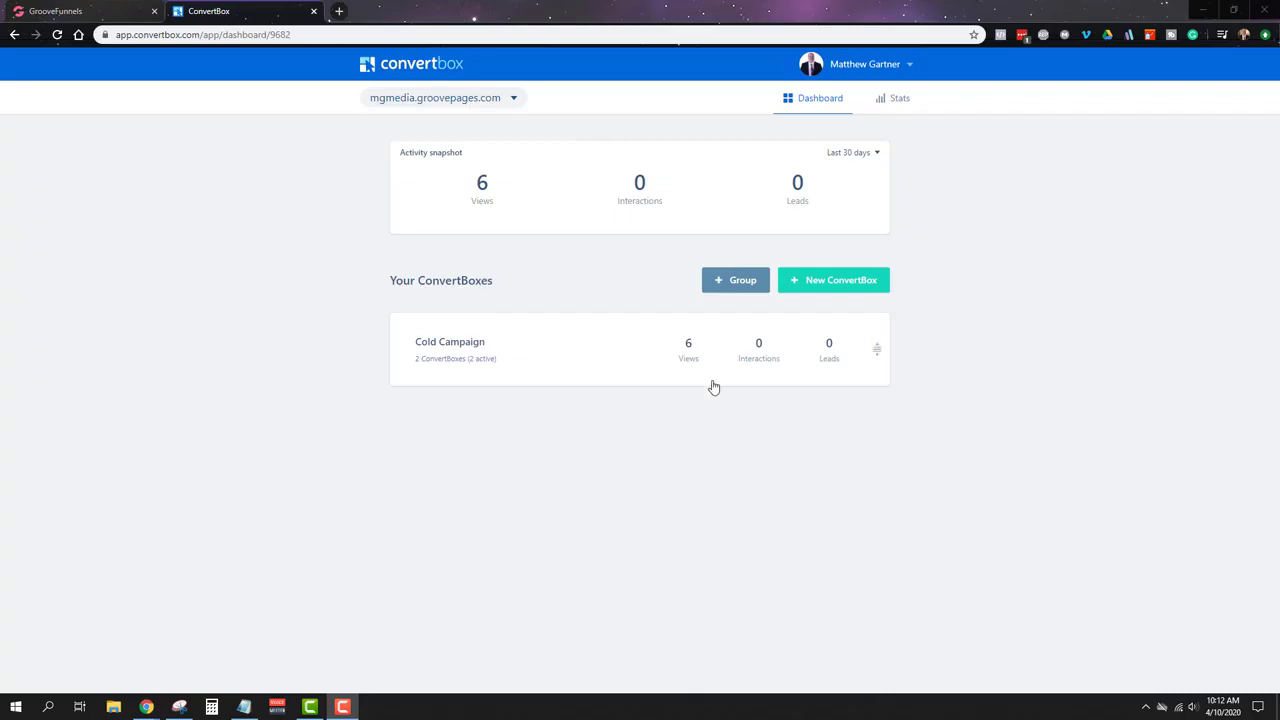
{"action": "left_click", "coordinate": [900, 72]}
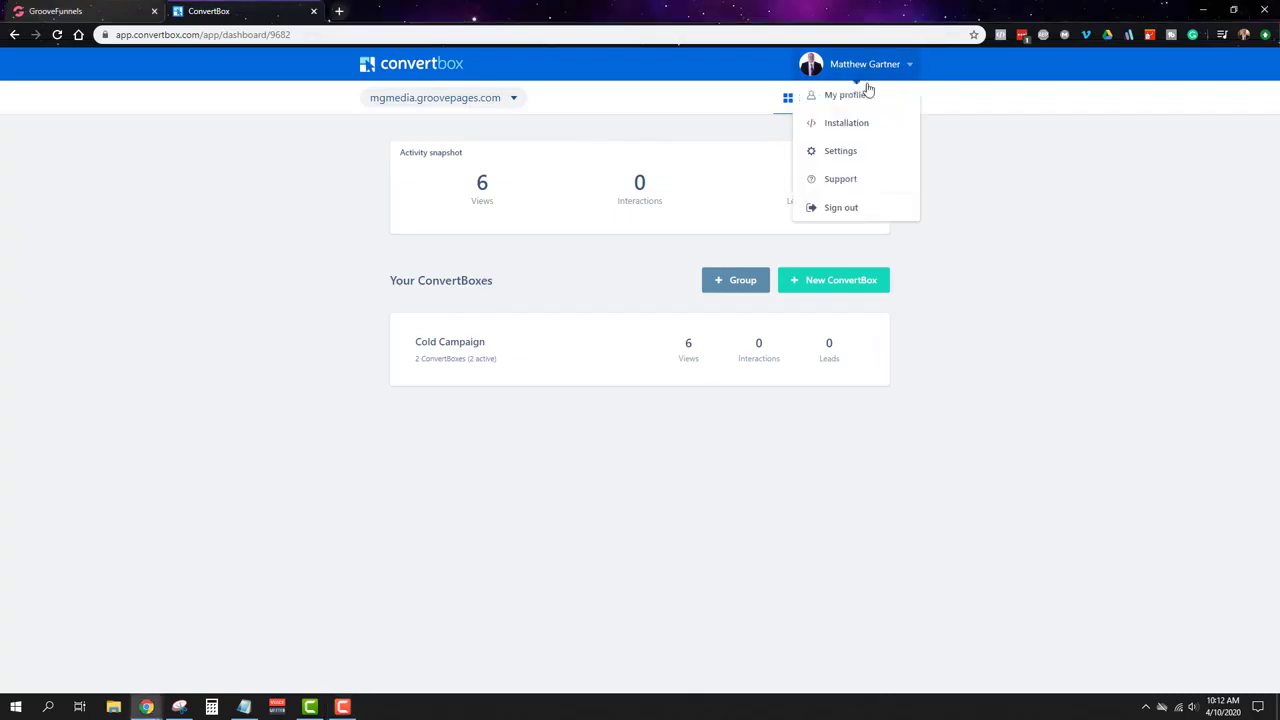
Step: Copy the Option 2 'Add our script to your site' embed script from Installation
{"action": "left_click", "coordinate": [847, 123]}
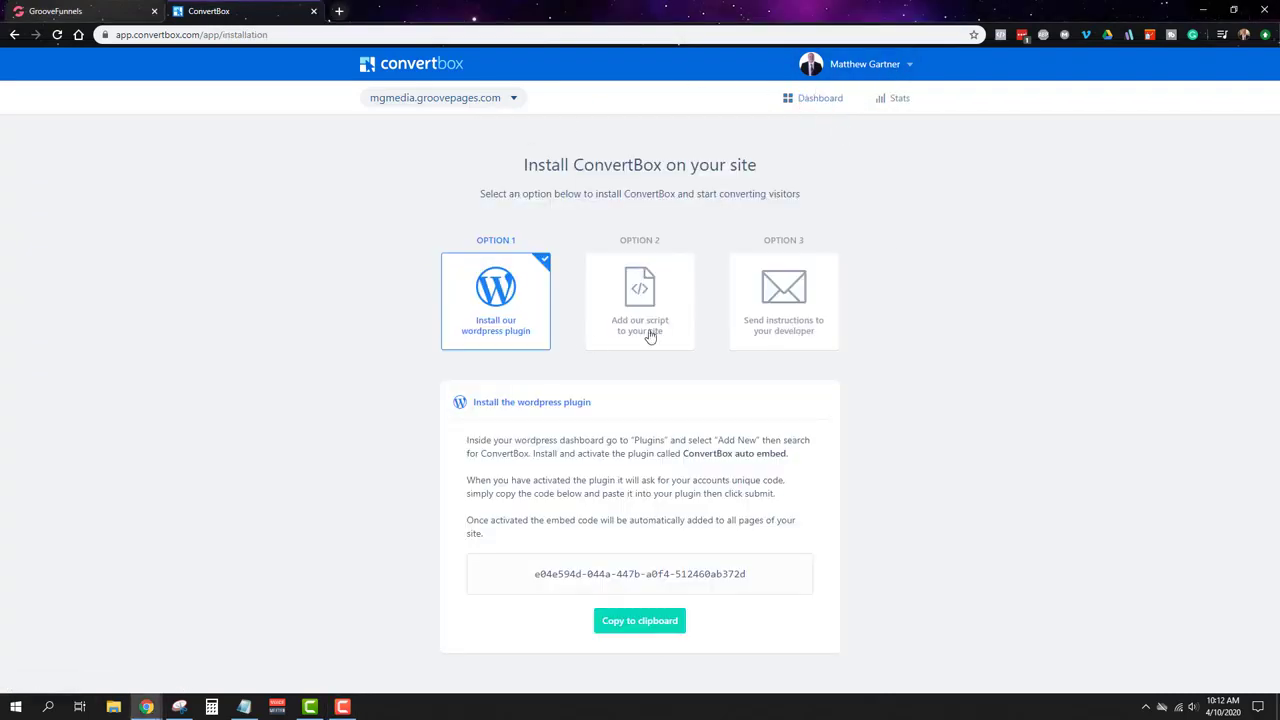
{"action": "left_click", "coordinate": [627, 293]}
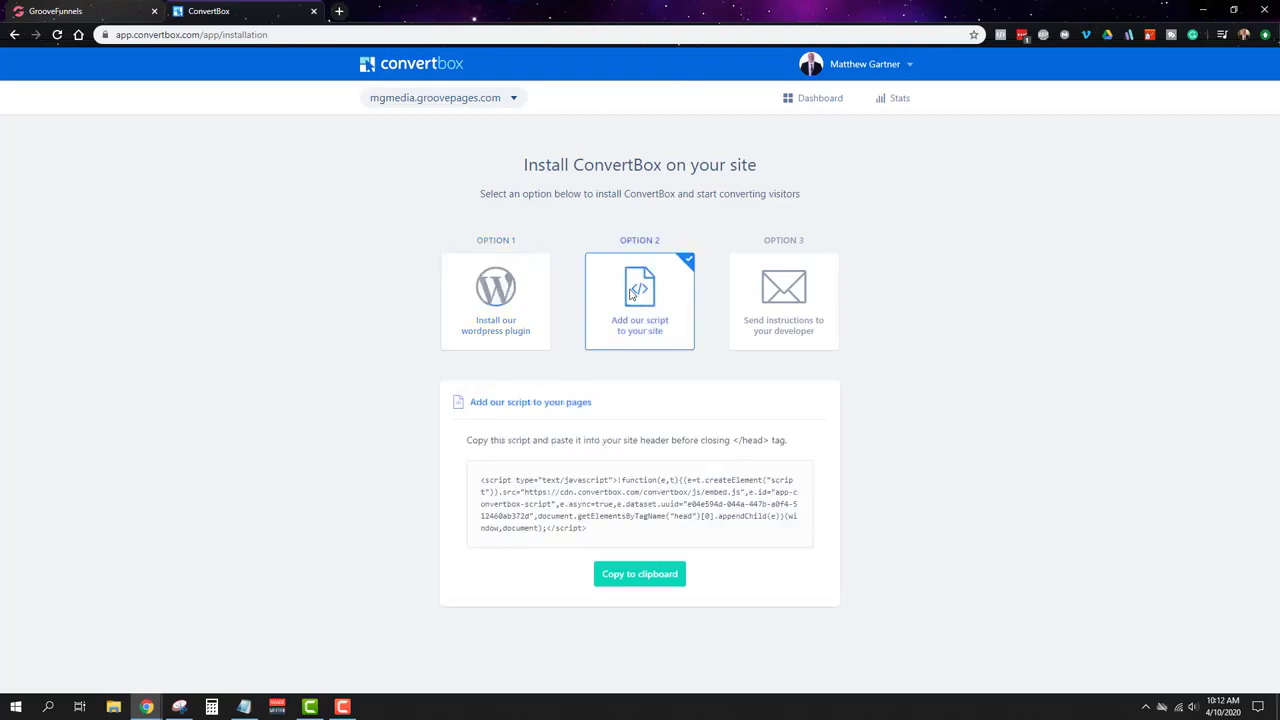
{"action": "left_click", "coordinate": [655, 582]}
{"action": "left_click", "coordinate": [125, 6]}
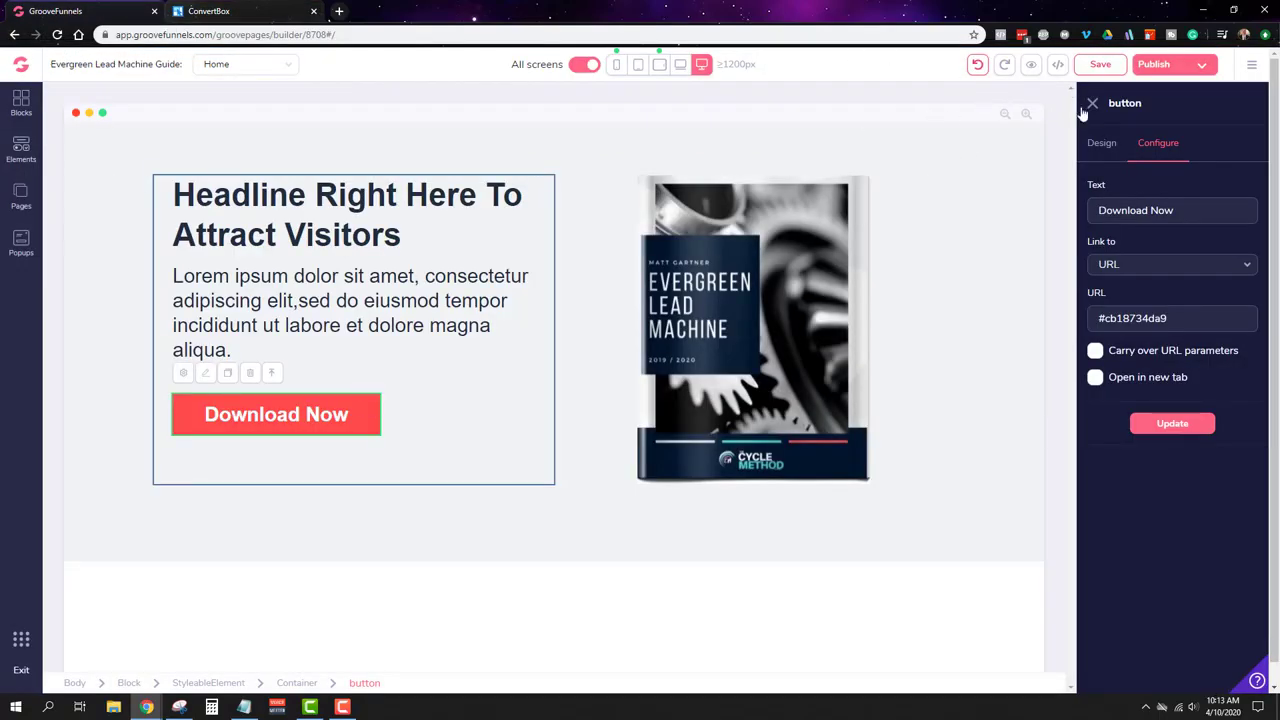
Step: Re-apply the Download Now link, save the page and close the button panel
{"action": "left_click", "coordinate": [1189, 436]}
{"action": "left_click", "coordinate": [1099, 65]}
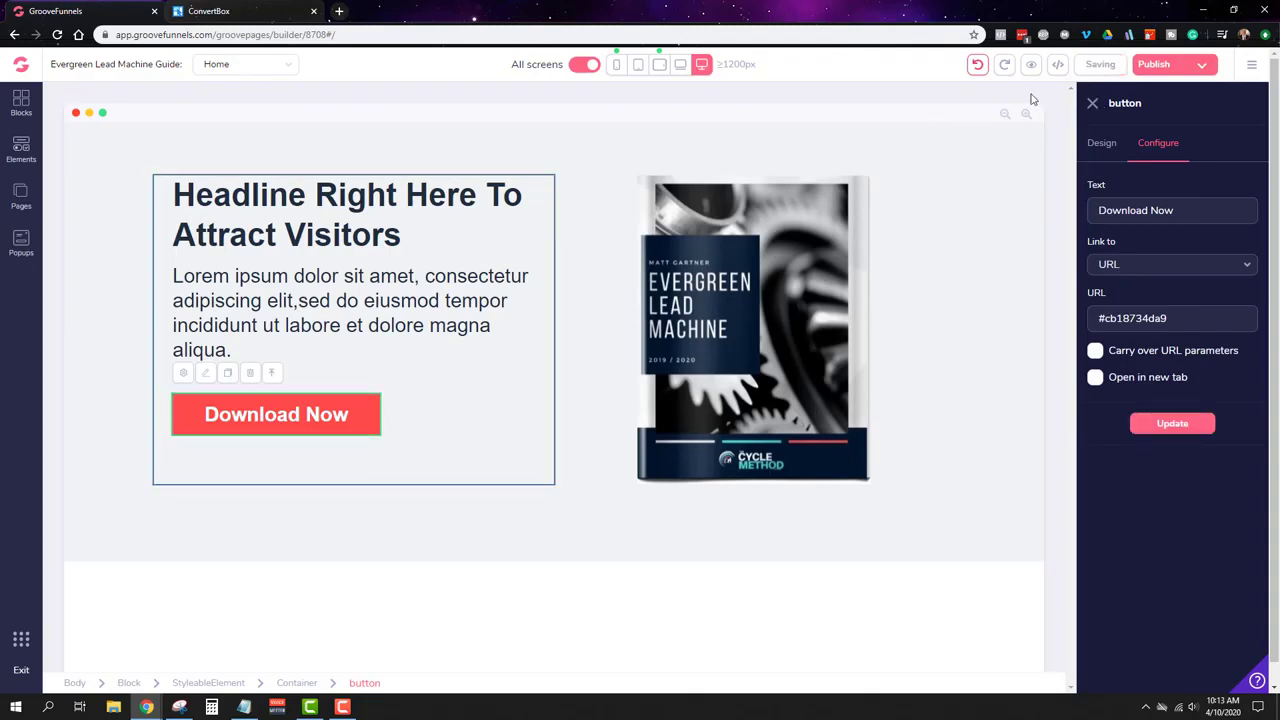
{"action": "left_click", "coordinate": [1090, 105]}
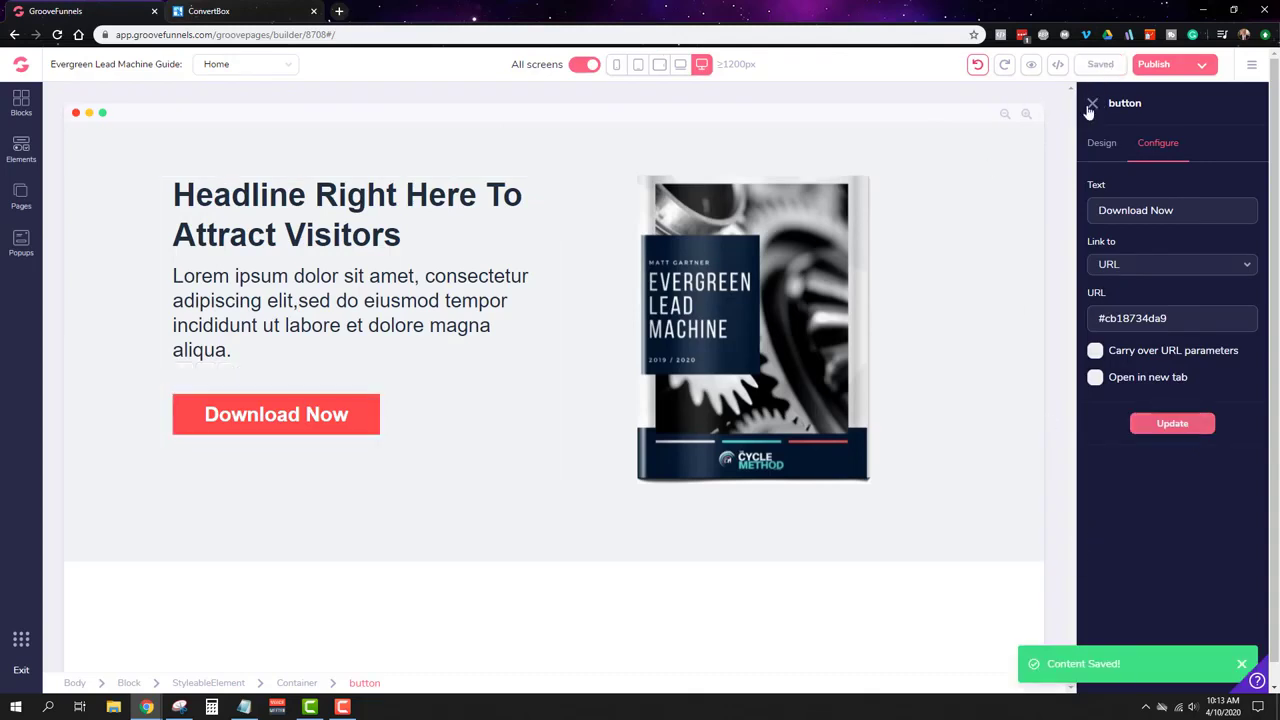
Step: Paste the ConvertBox script after the tracking code in Site settings' Code includes and save the site
{"action": "left_click", "coordinate": [1262, 65]}
{"action": "left_click", "coordinate": [1145, 121]}
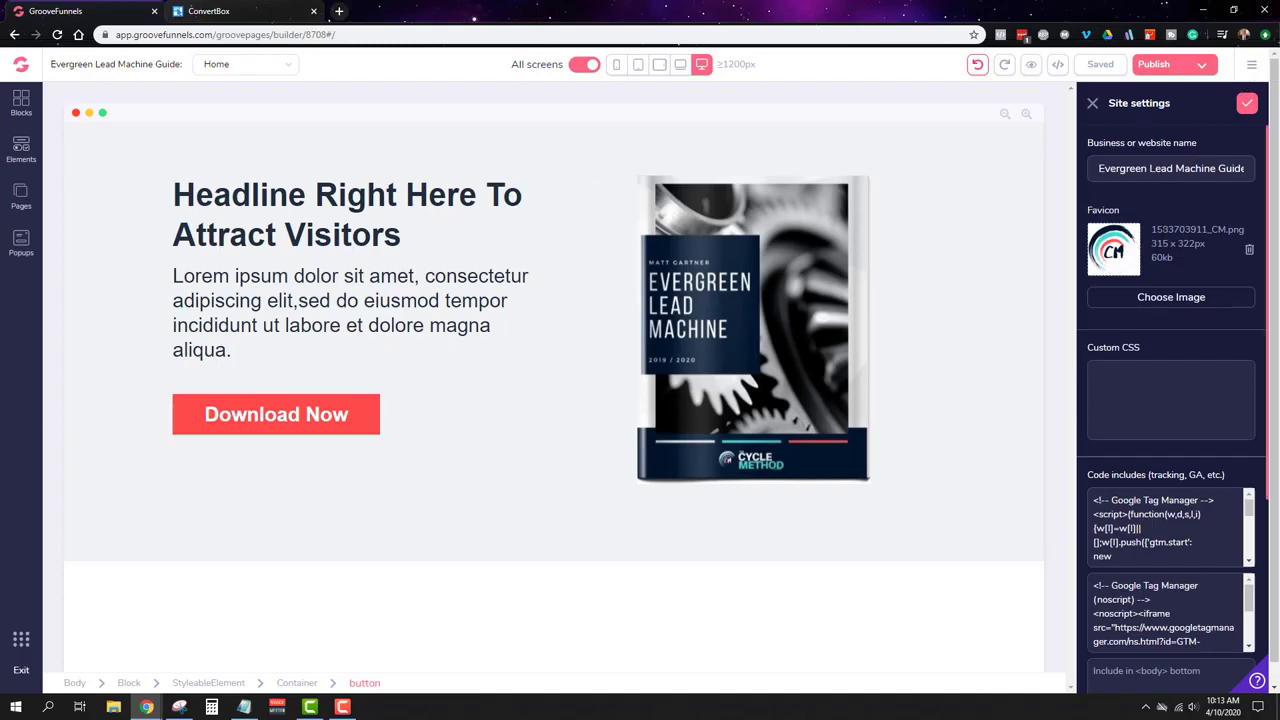
{"action": "scroll", "coordinate": [1176, 350], "scroll_direction": "down", "scroll_amount": 2}
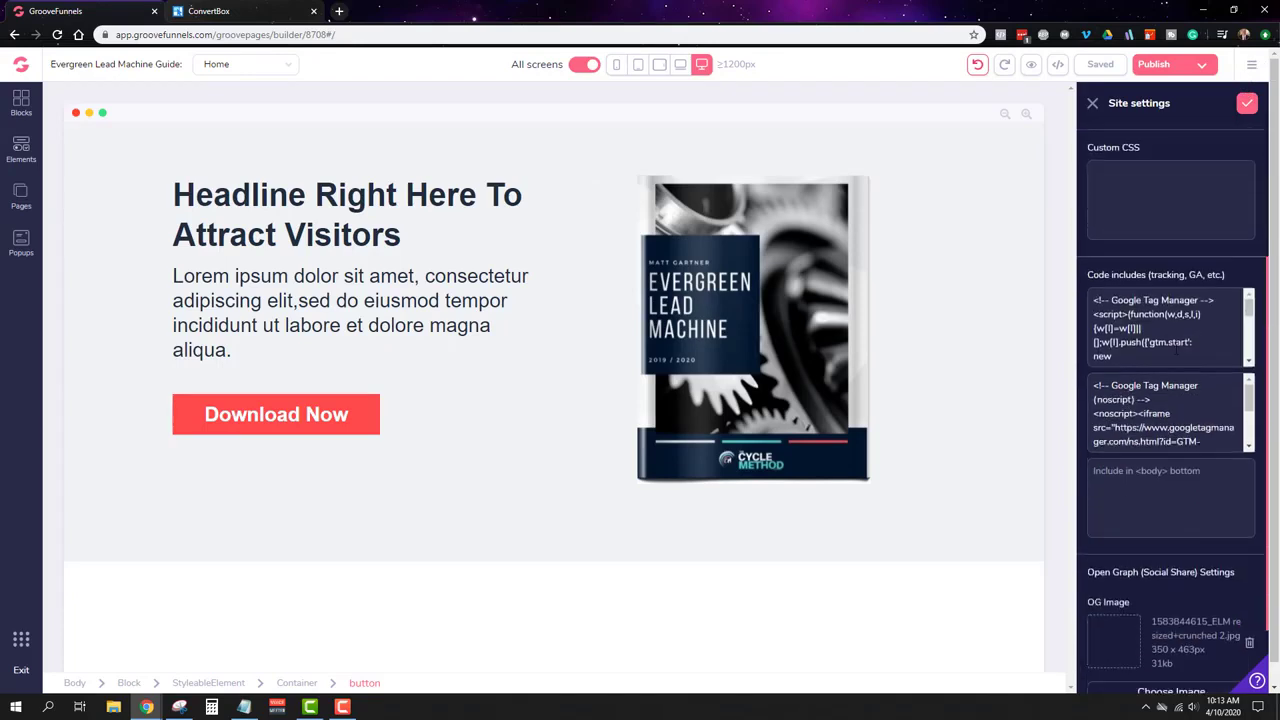
{"action": "scroll", "coordinate": [1188, 480], "scroll_direction": "up", "scroll_amount": 2}
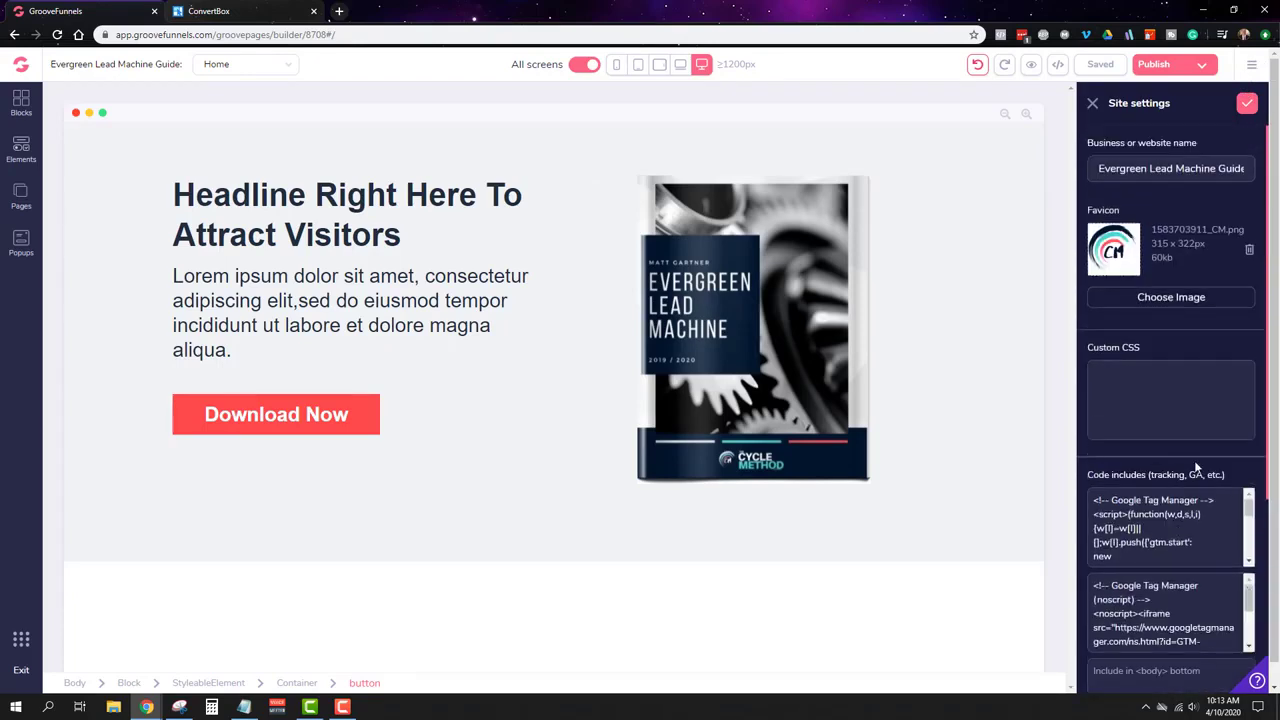
{"action": "scroll", "coordinate": [1165, 527], "scroll_direction": "down", "scroll_amount": 5}
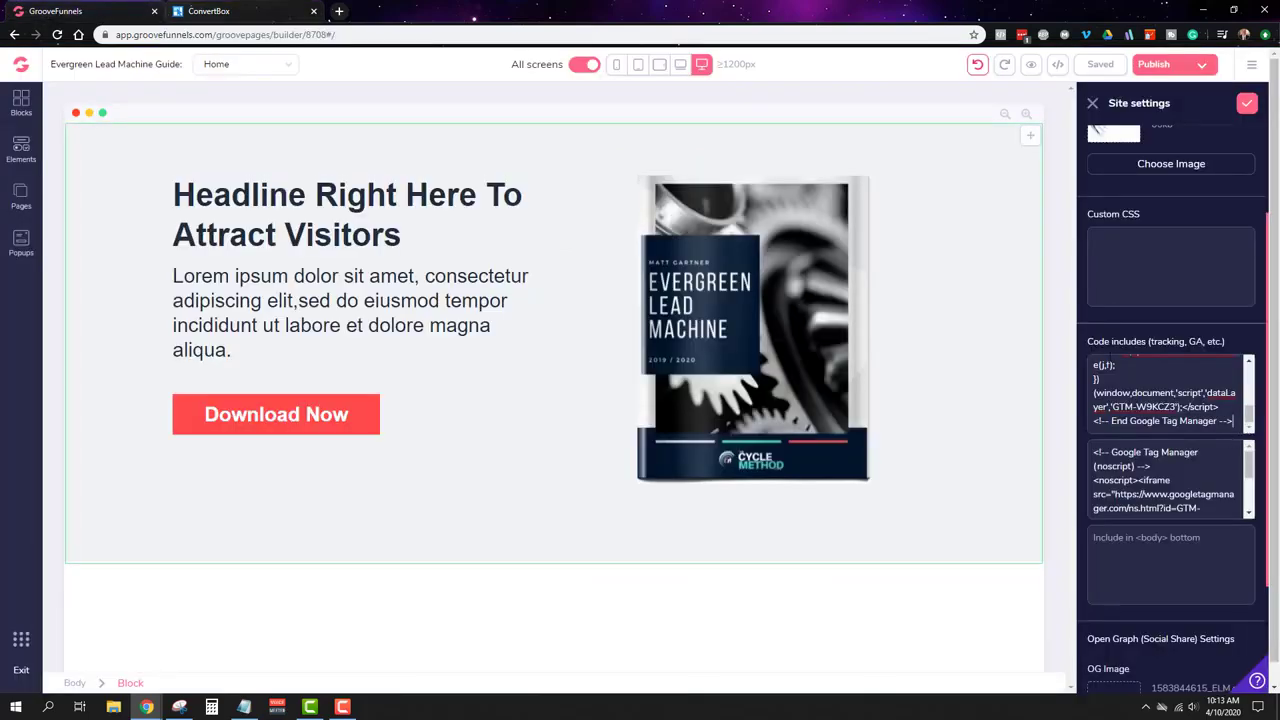
{"action": "left_click", "coordinate": [1235, 421]}
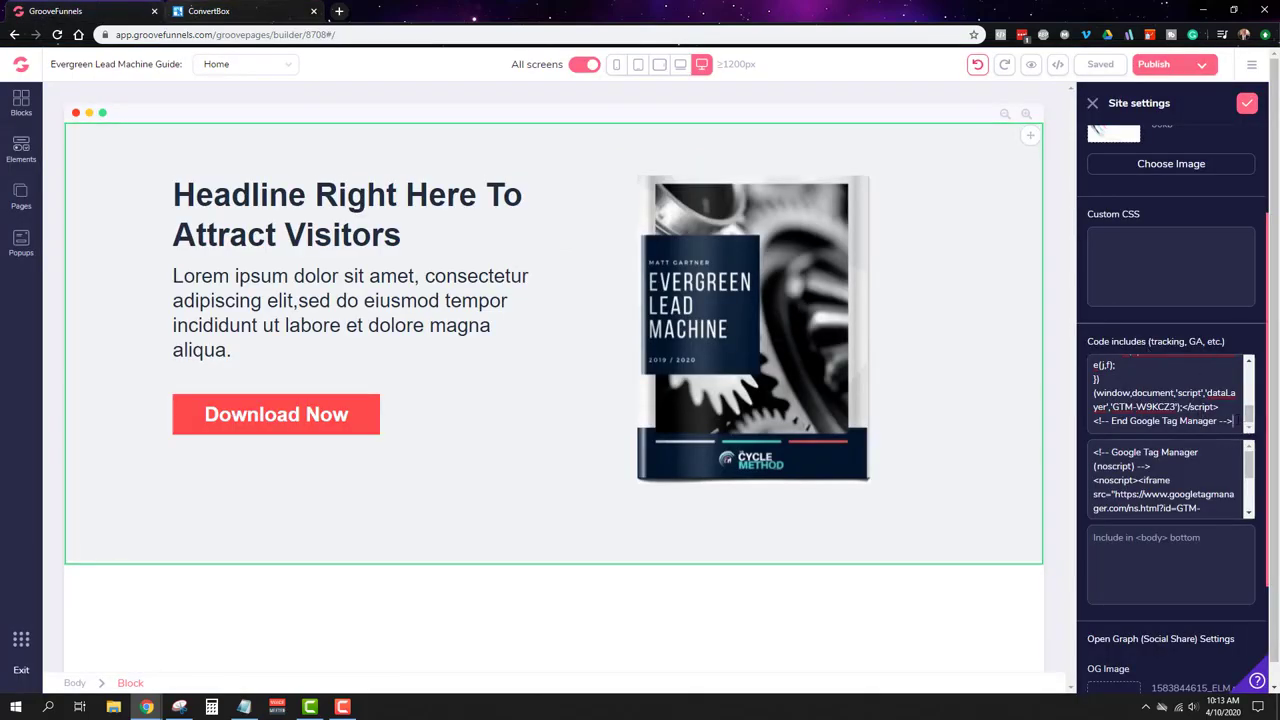
{"action": "key", "text": "Return"}
{"action": "key", "text": "Return"}
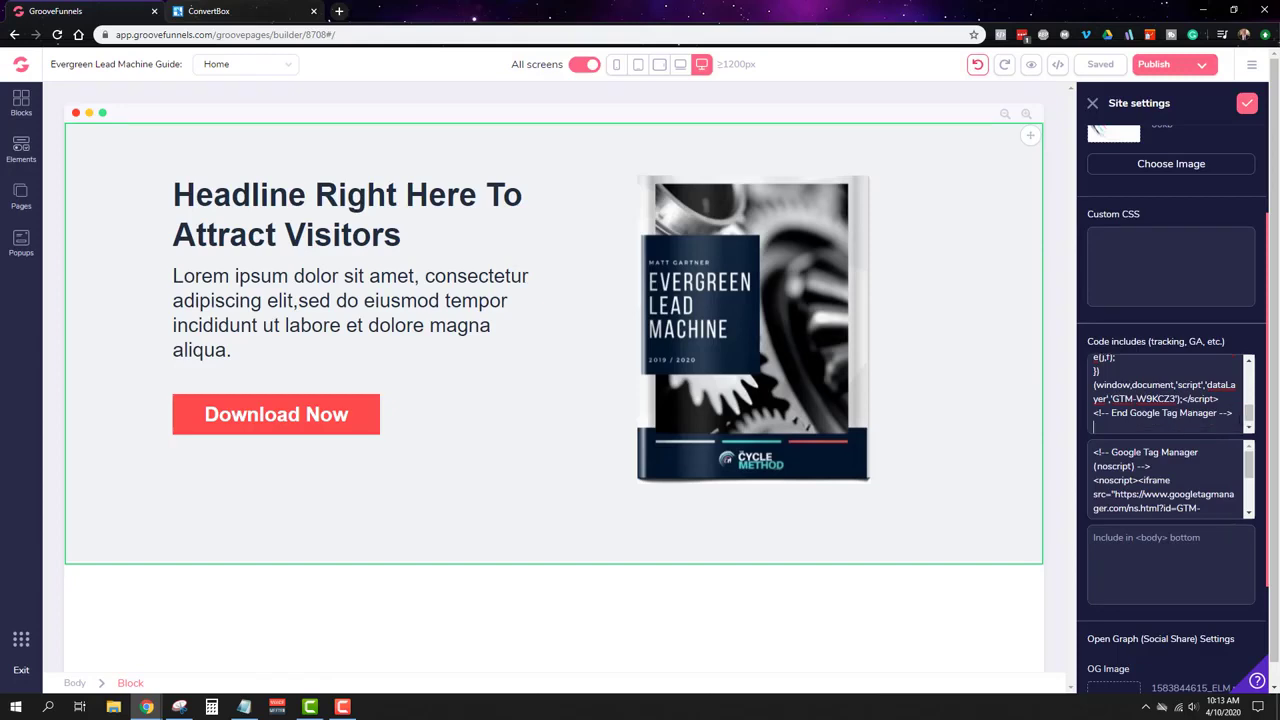
{"action": "key", "text": "ctrl+v"}
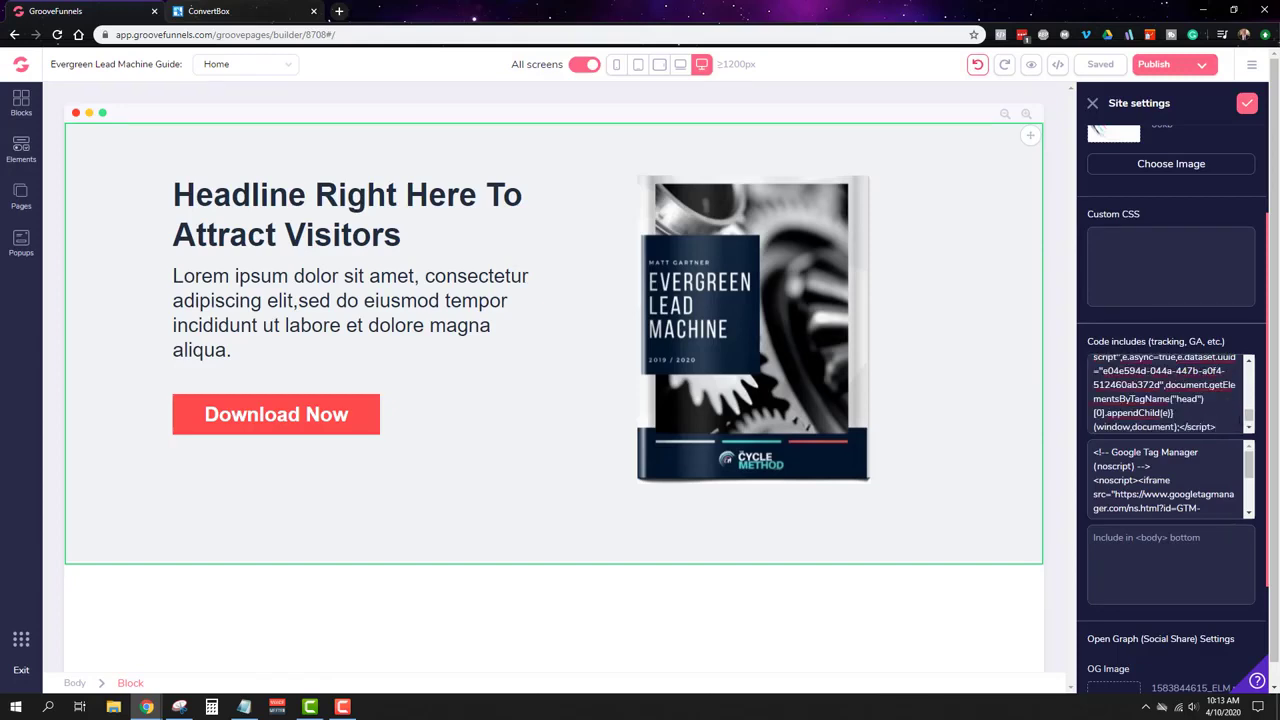
{"action": "left_click", "coordinate": [1247, 104]}
{"action": "left_click", "coordinate": [1094, 66]}
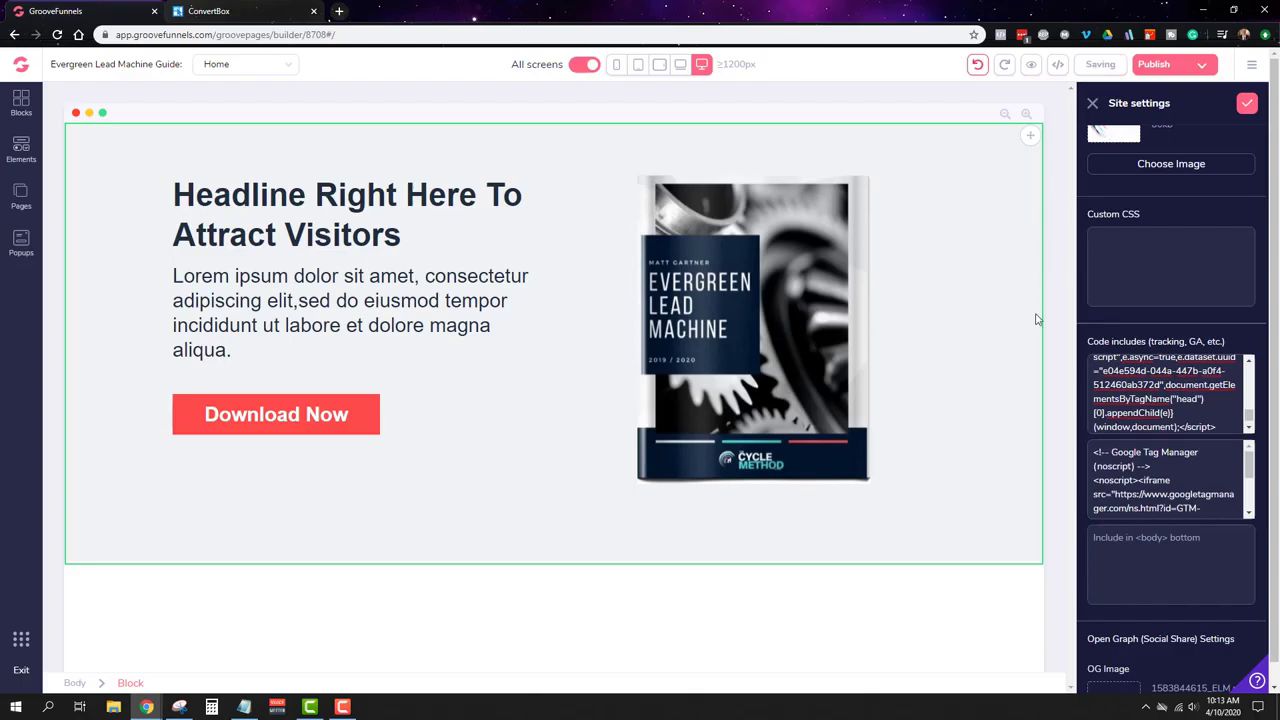
{"action": "left_click", "coordinate": [1185, 68]}
Step: Publish the site to the exampleelmguide GroovePages subdomain
{"action": "left_click", "coordinate": [1195, 485]}
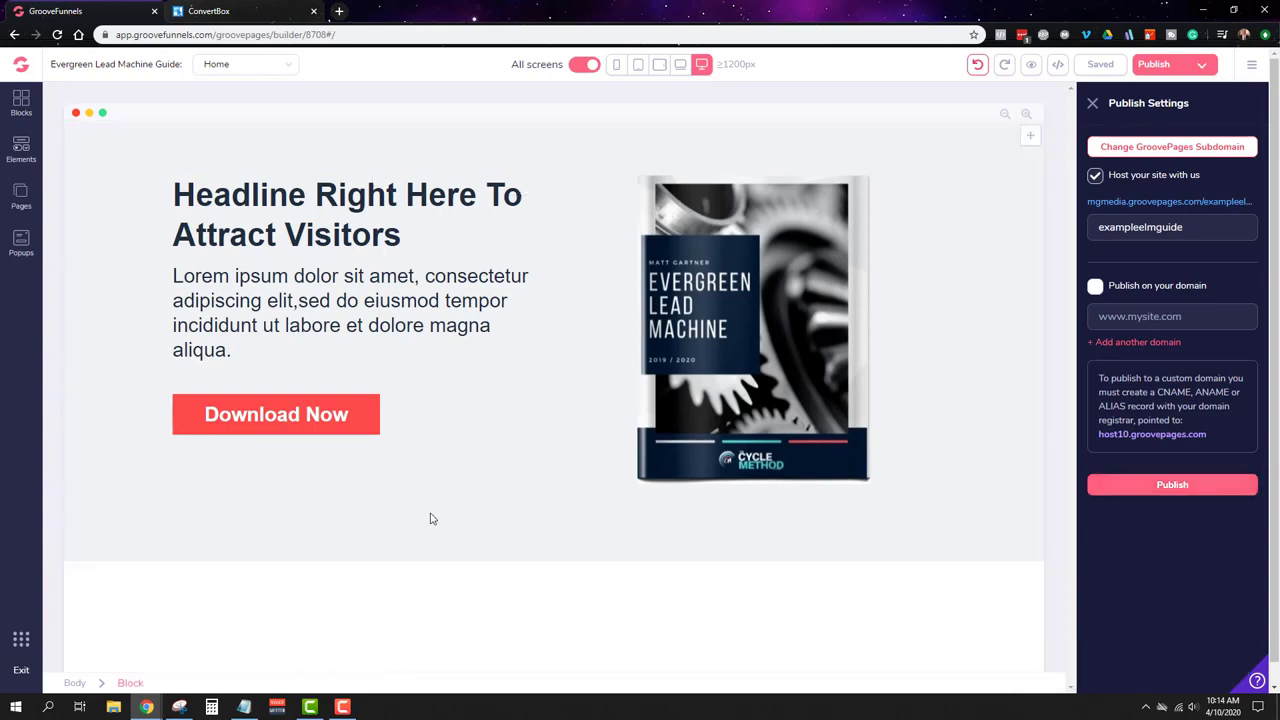
{"action": "scroll", "coordinate": [603, 525], "scroll_direction": "down", "scroll_amount": 1}
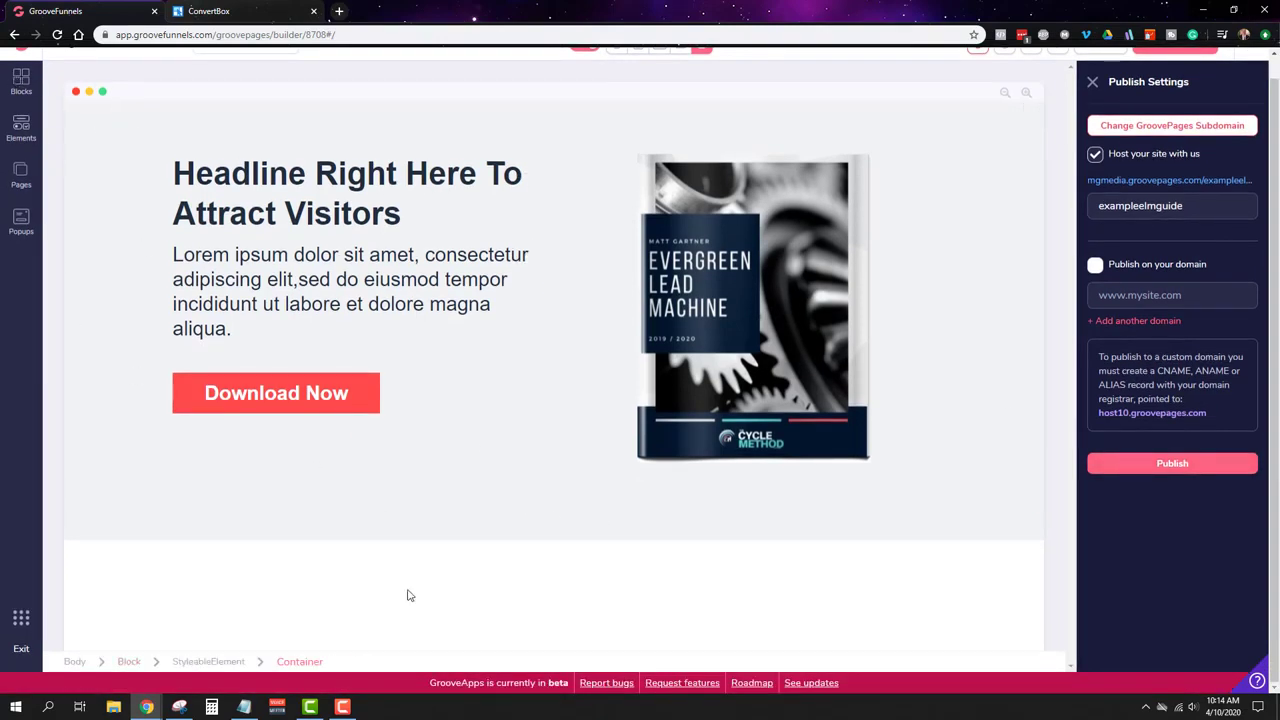
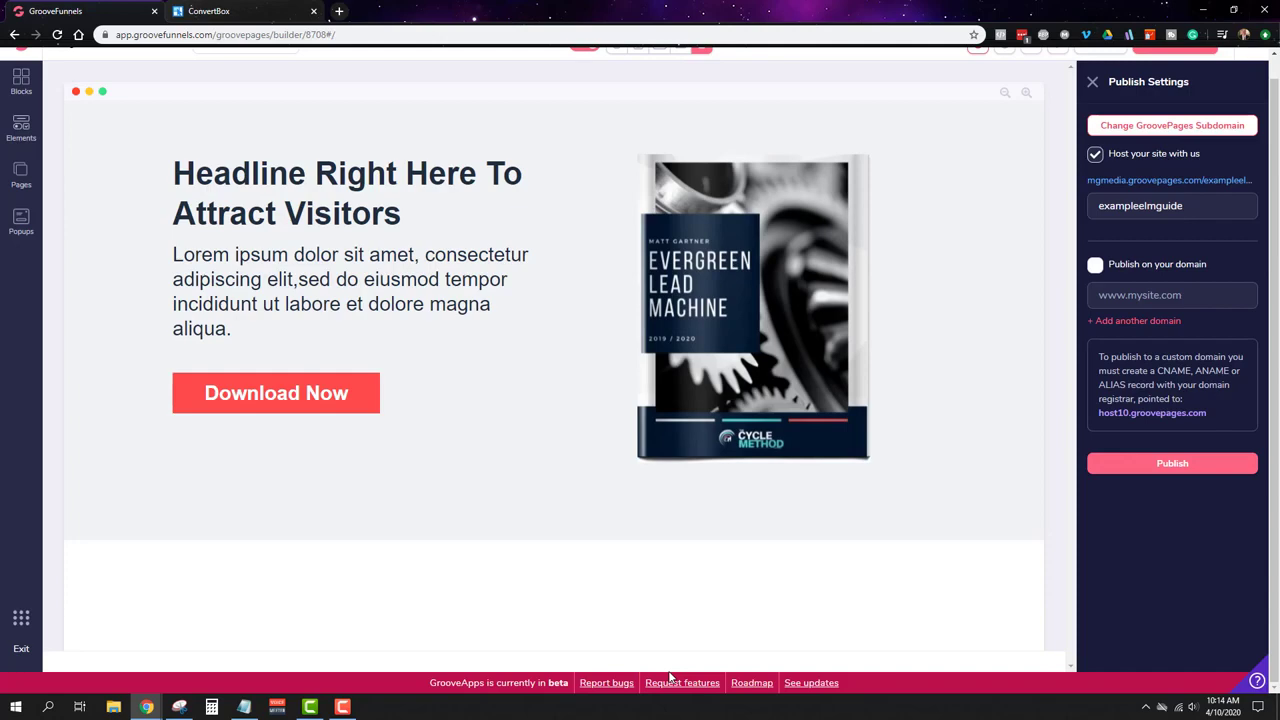
Step: Open the Blocks library of pre-designed sections in place of Publish Settings
{"action": "left_click", "coordinate": [20, 82]}
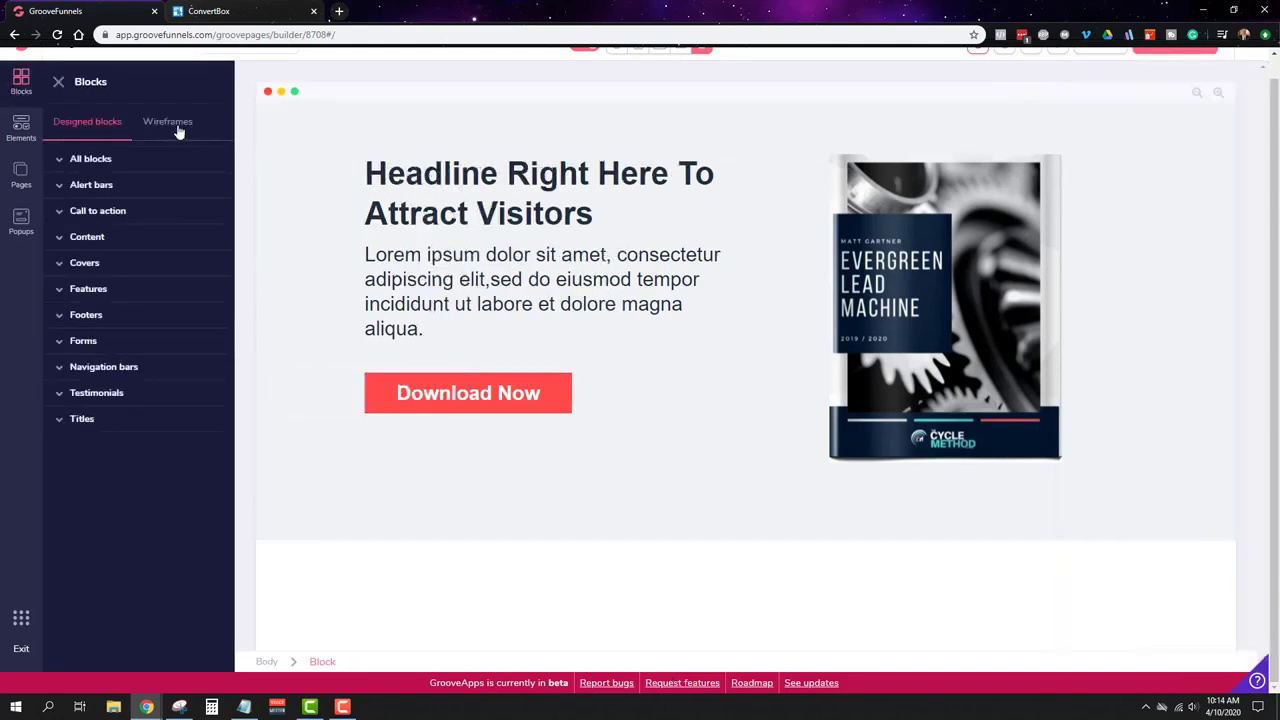
Step: Drag navigation bar blocks from the block library onto the page
{"action": "left_click", "coordinate": [110, 368]}
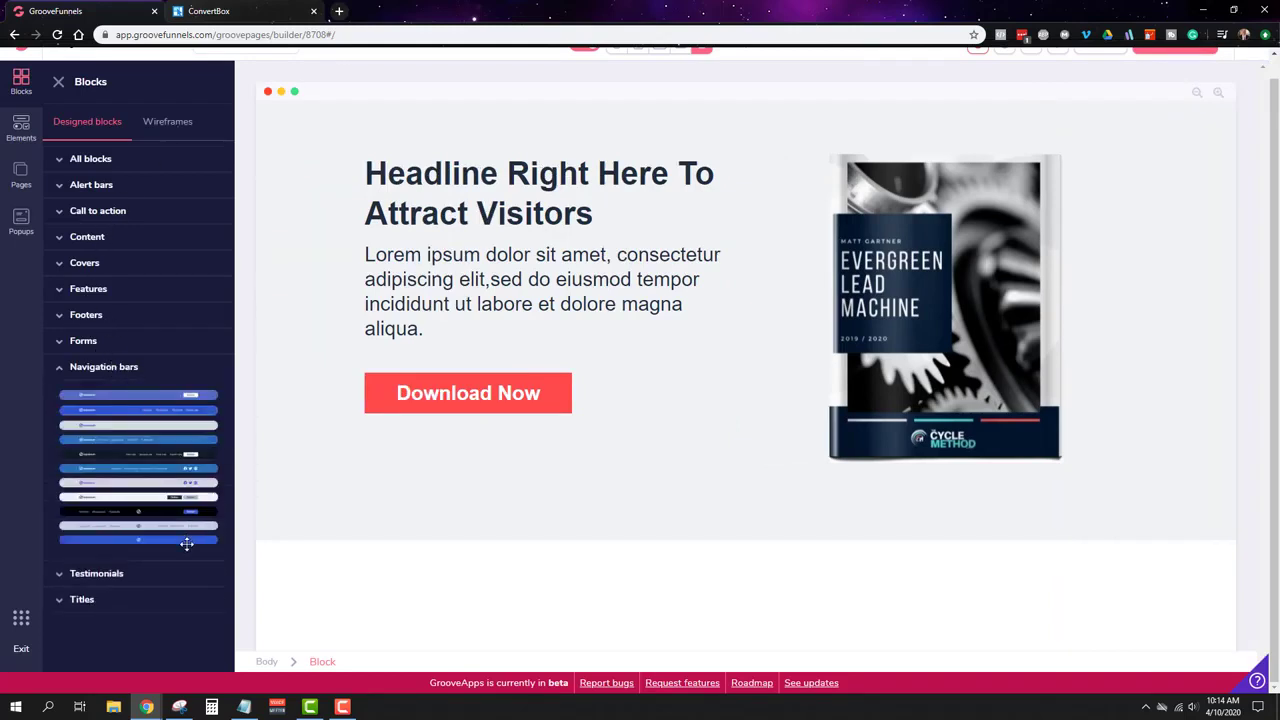
{"action": "left_click", "coordinate": [88, 316]}
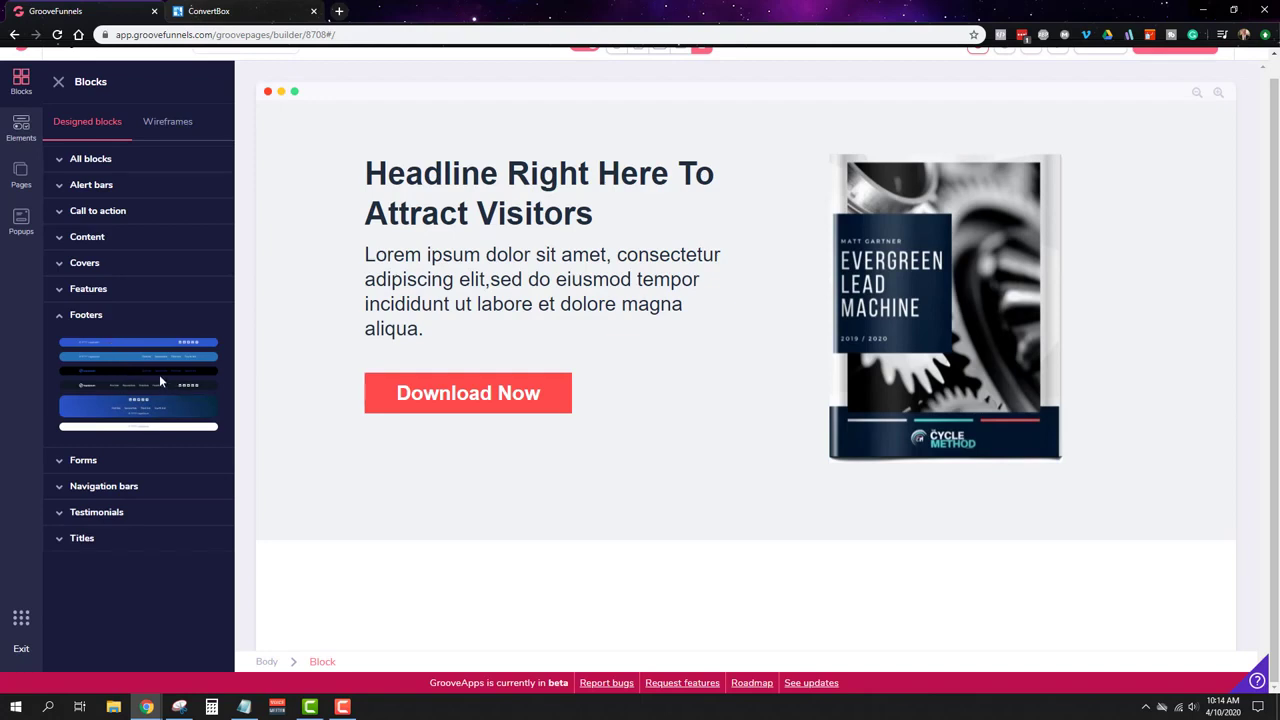
{"action": "left_click_drag", "start_coordinate": [159, 373], "coordinate": [757, 598]}
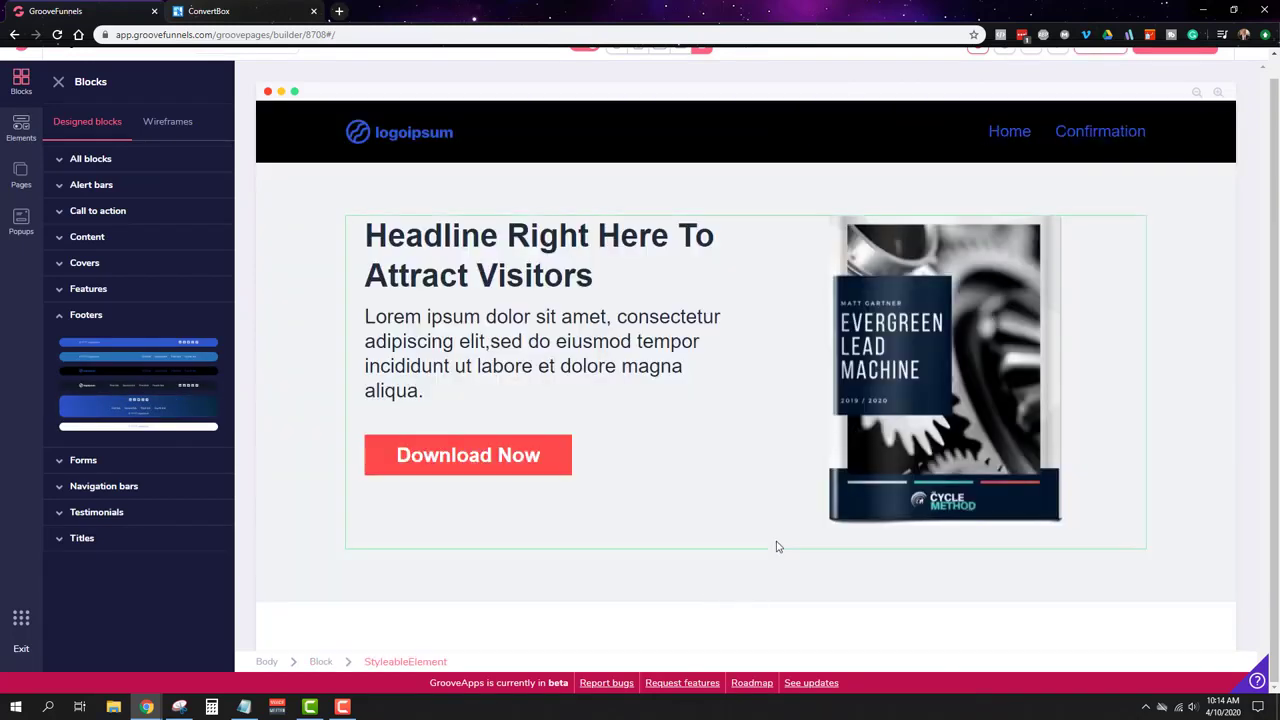
{"action": "left_click_drag", "start_coordinate": [121, 364], "coordinate": [737, 120]}
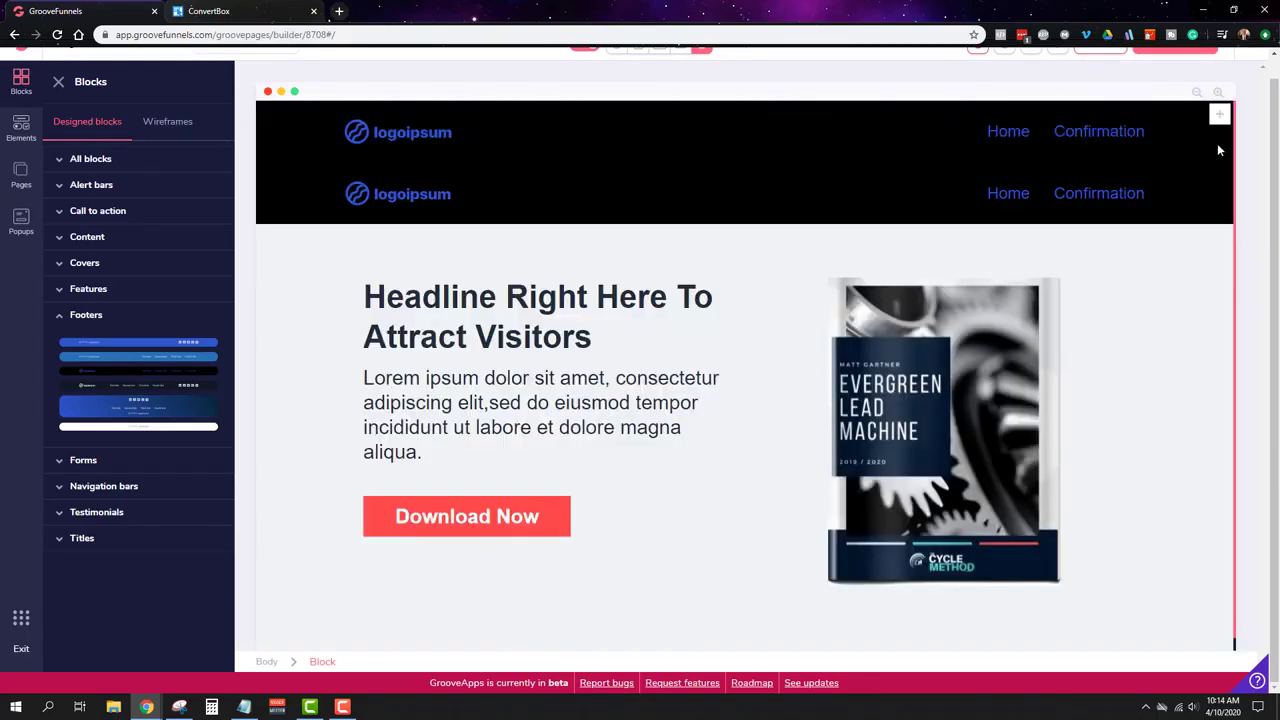
Step: Delete the duplicate navigation bar at the top of the page
{"action": "left_click", "coordinate": [1176, 110]}
{"action": "left_click", "coordinate": [164, 143]}
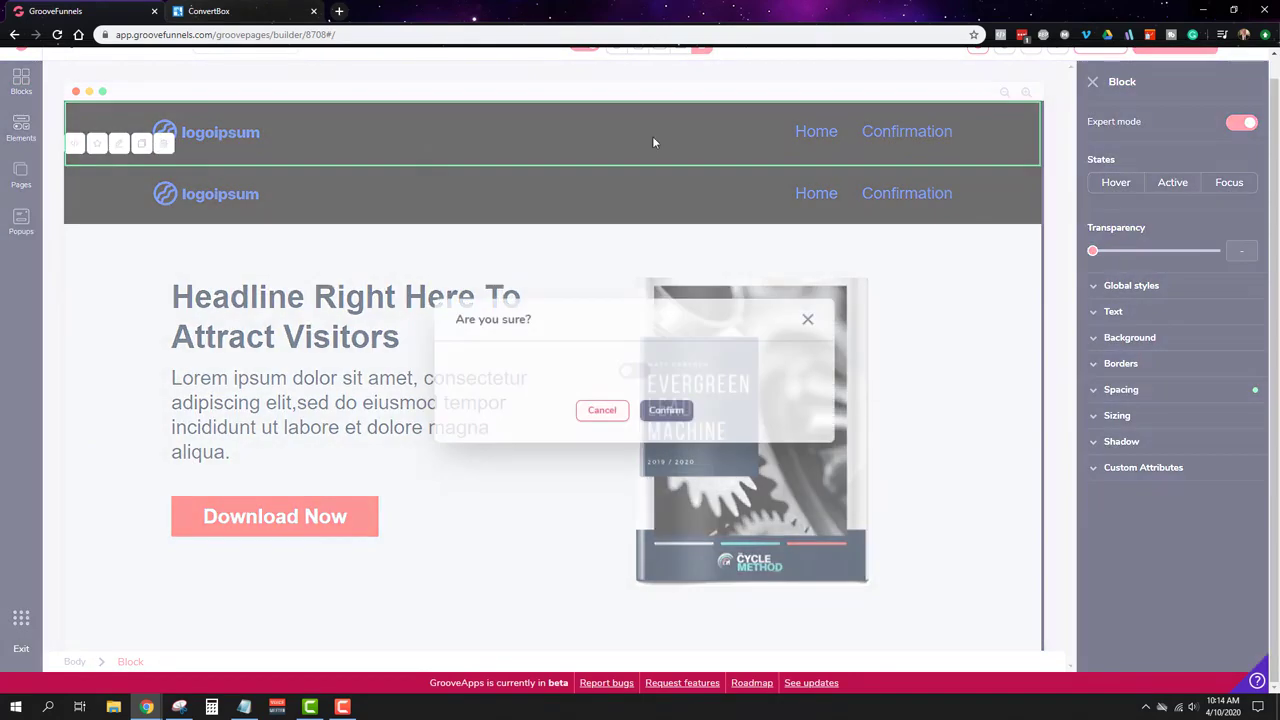
{"action": "left_click", "coordinate": [633, 372]}
{"action": "left_click", "coordinate": [666, 410]}
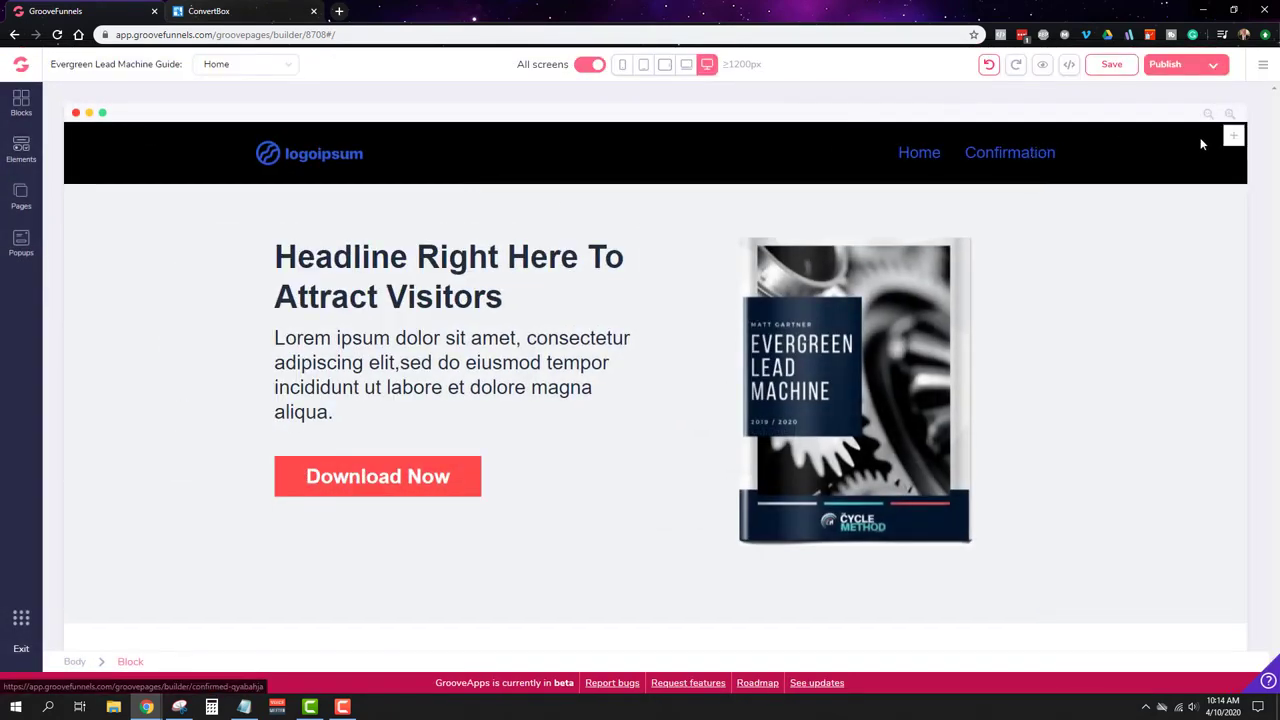
Step: Move the remaining black navigation bar below the hero section
{"action": "left_click_drag", "start_coordinate": [1201, 139], "coordinate": [592, 120]}
{"action": "left_click", "coordinate": [164, 153]}
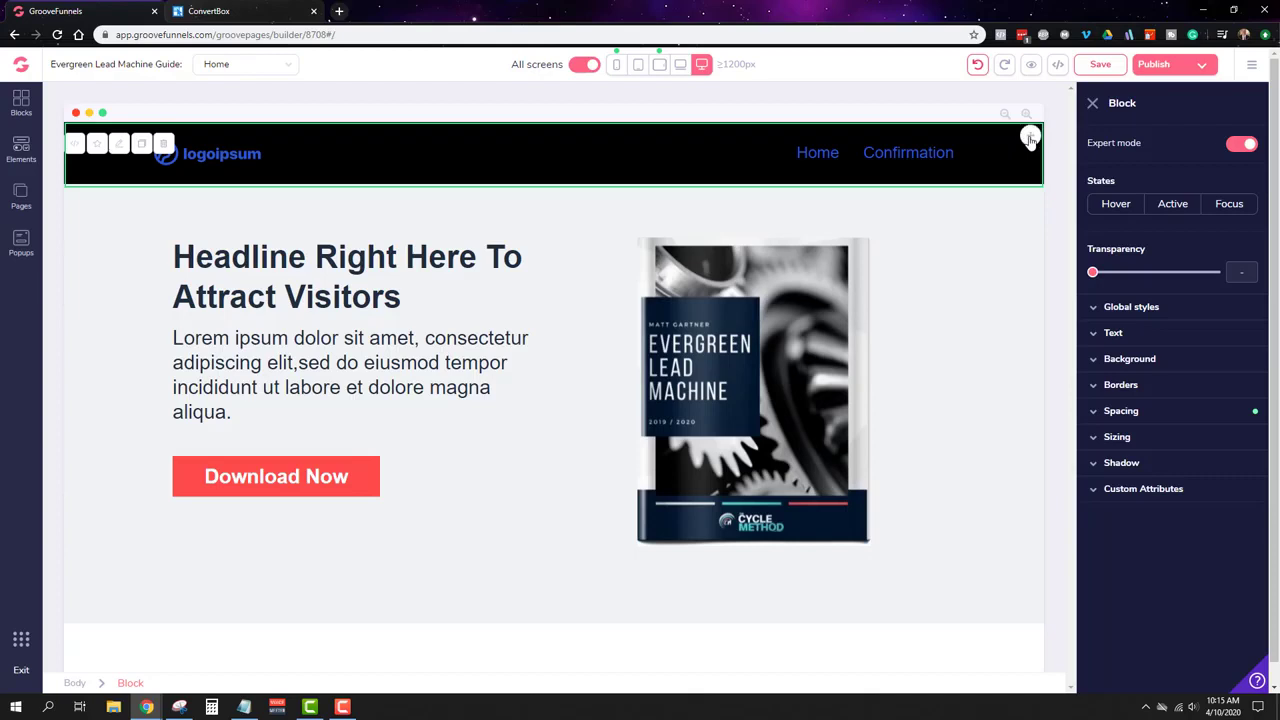
{"action": "left_click_drag", "start_coordinate": [1030, 138], "coordinate": [1132, 596]}
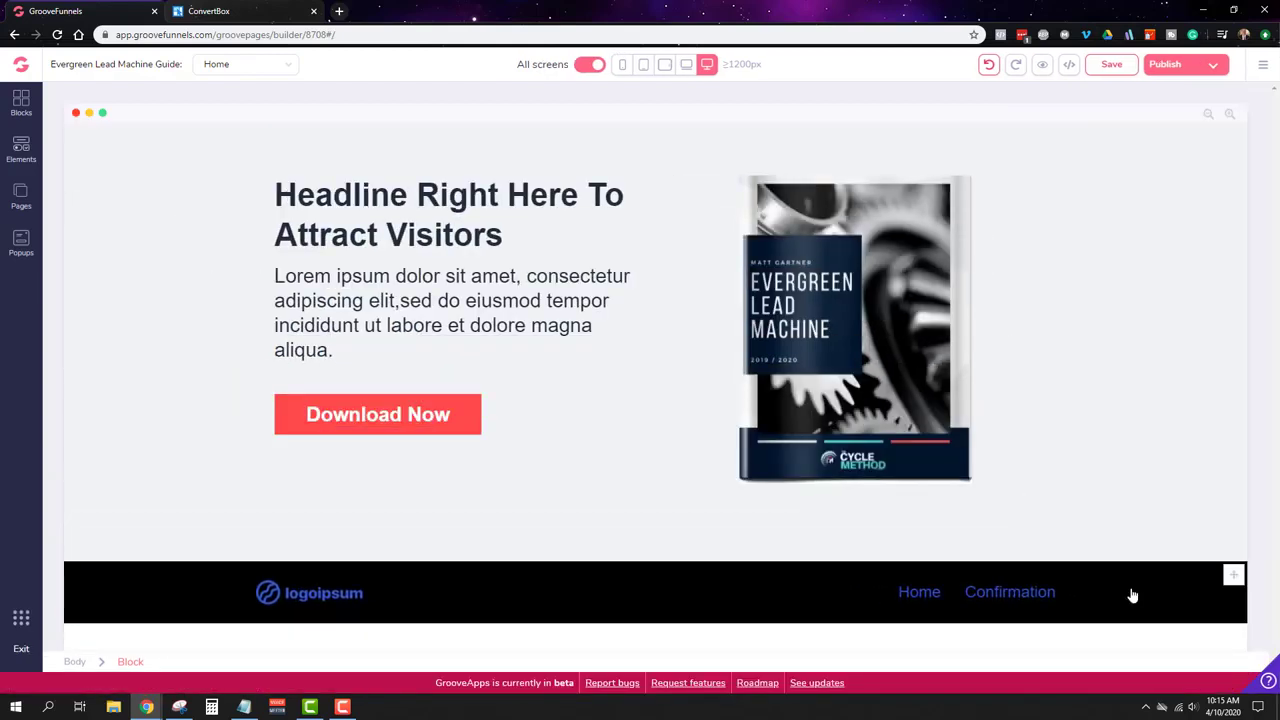
Step: Replace the bottom bar's logoipsum logo with the Cycle Method image
{"action": "left_click", "coordinate": [328, 595]}
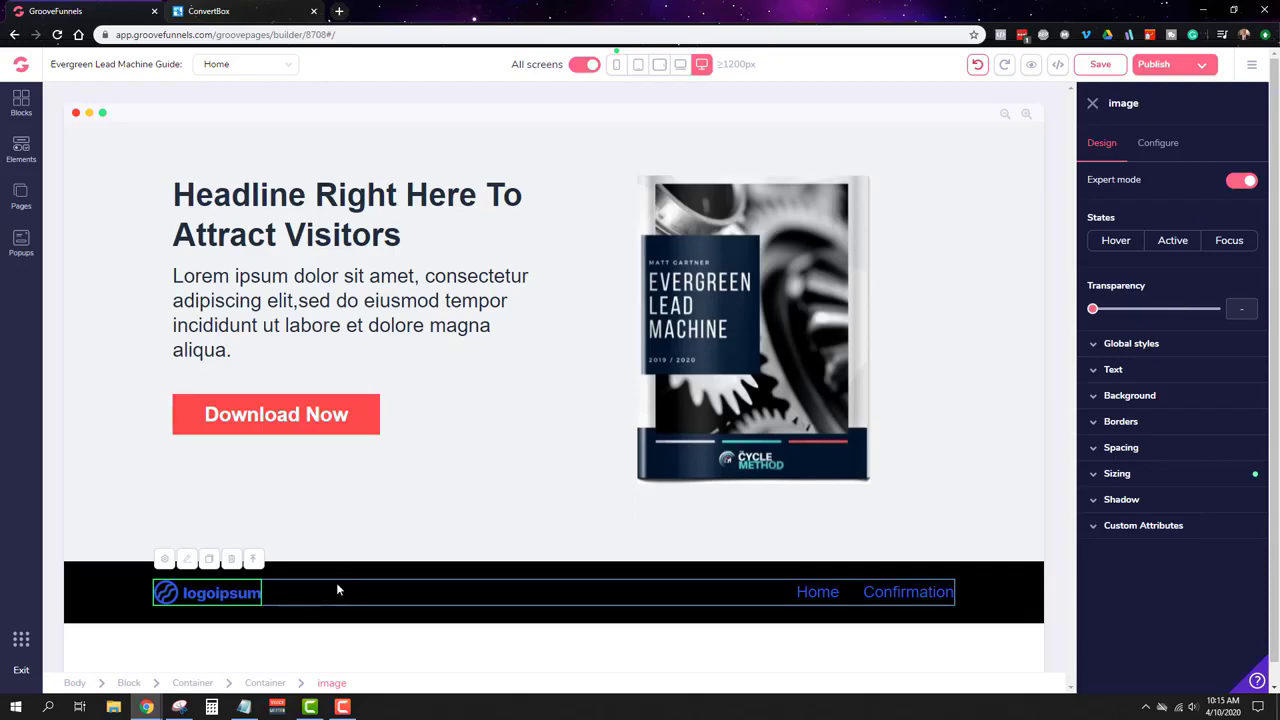
{"action": "left_click", "coordinate": [1157, 143]}
{"action": "left_click", "coordinate": [1155, 252]}
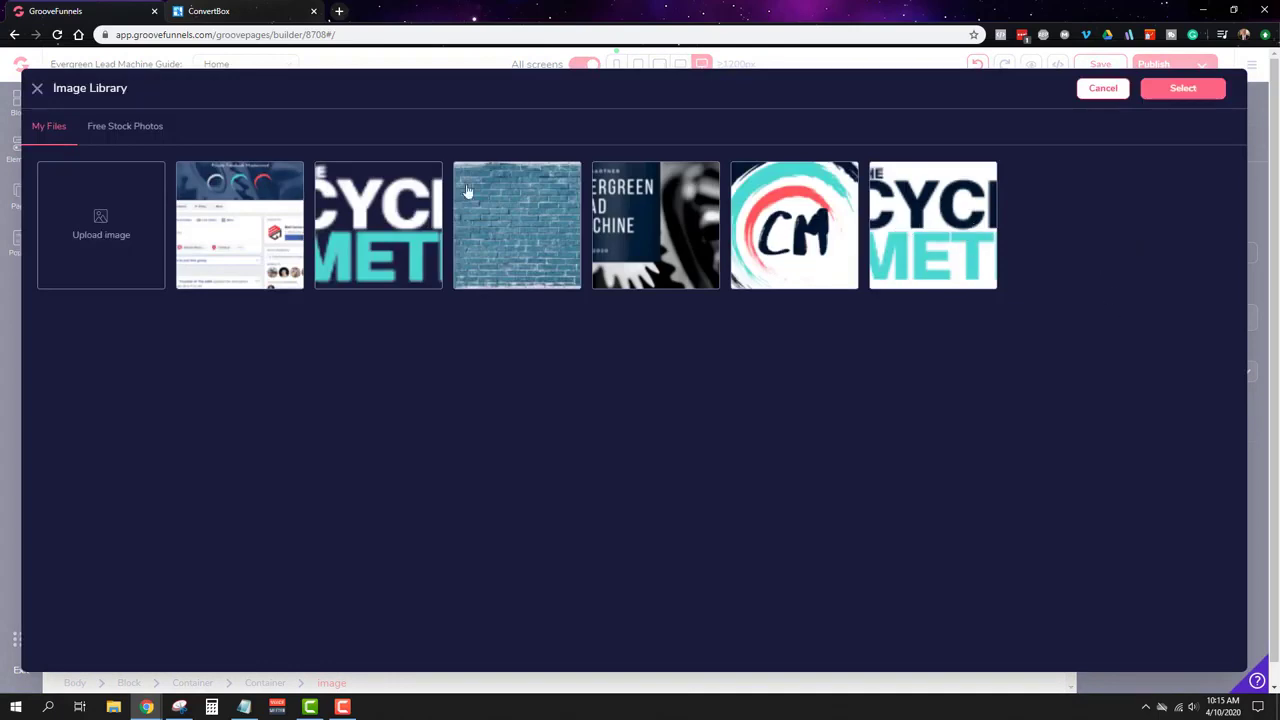
{"action": "left_click", "coordinate": [418, 218]}
{"action": "left_click", "coordinate": [1188, 90]}
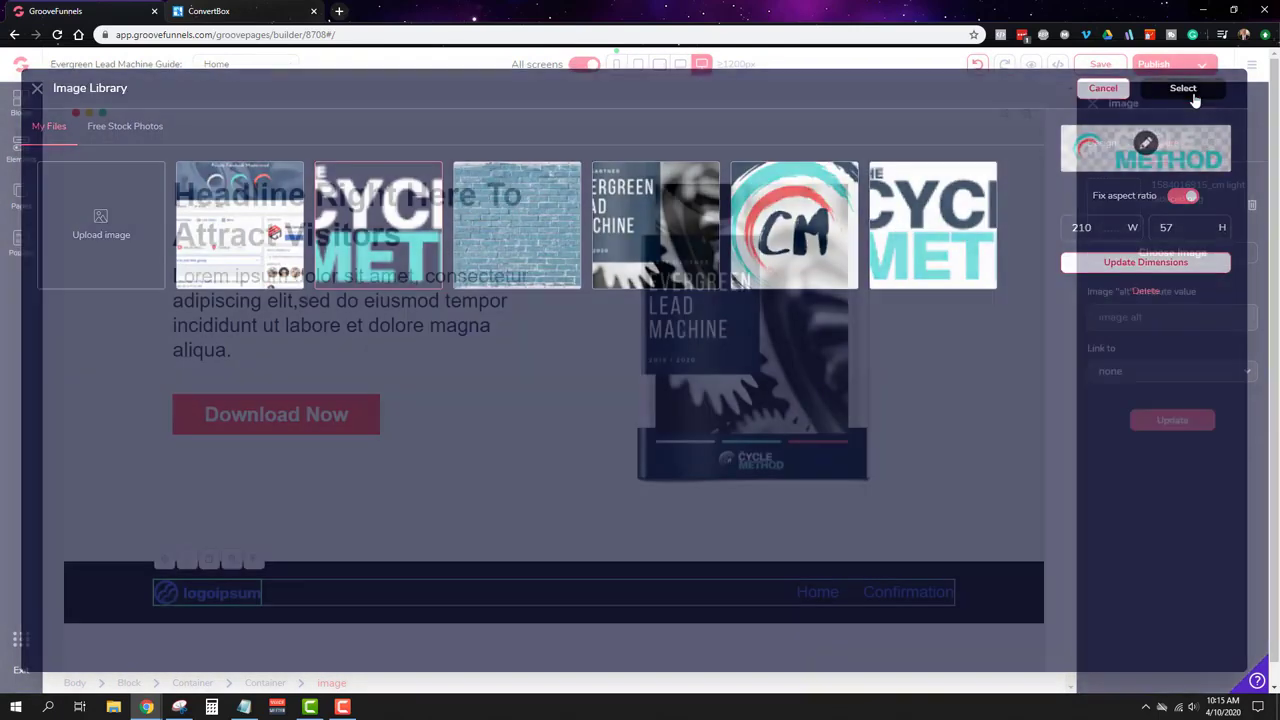
{"action": "left_click", "coordinate": [1190, 428]}
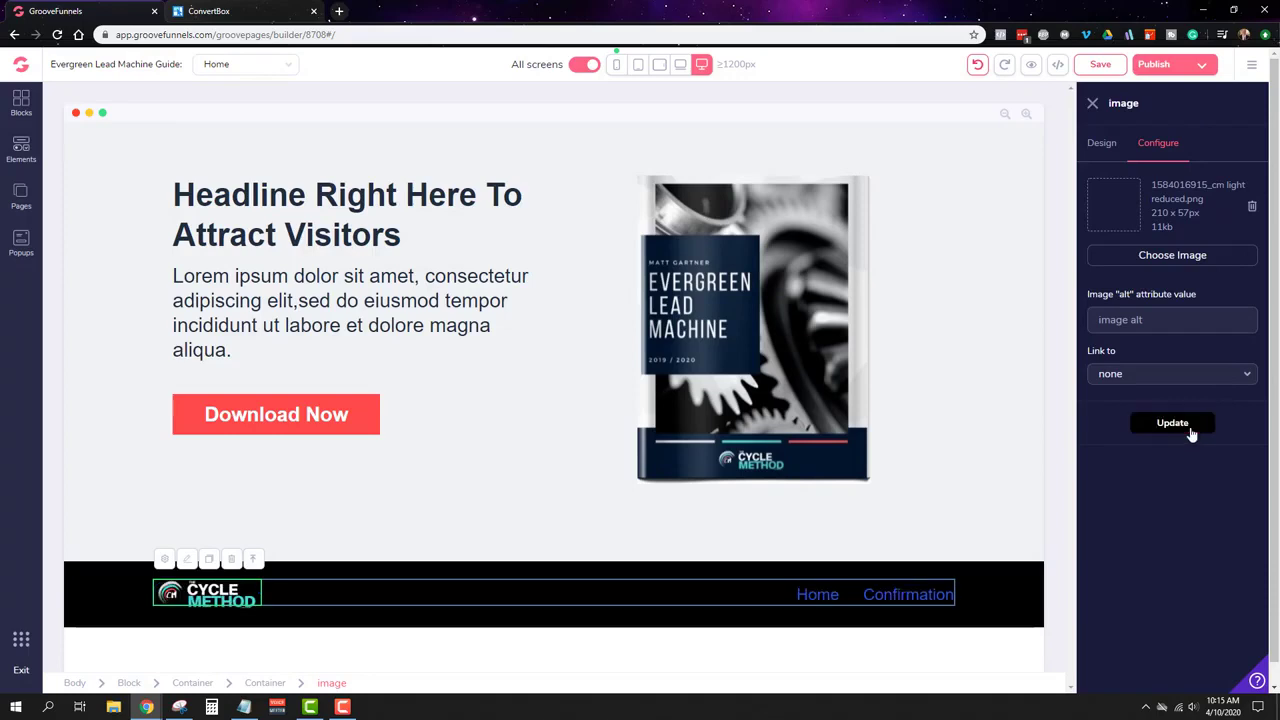
Step: Set the bottom bar's background colour to dark navy #001730
{"action": "left_click", "coordinate": [1015, 594]}
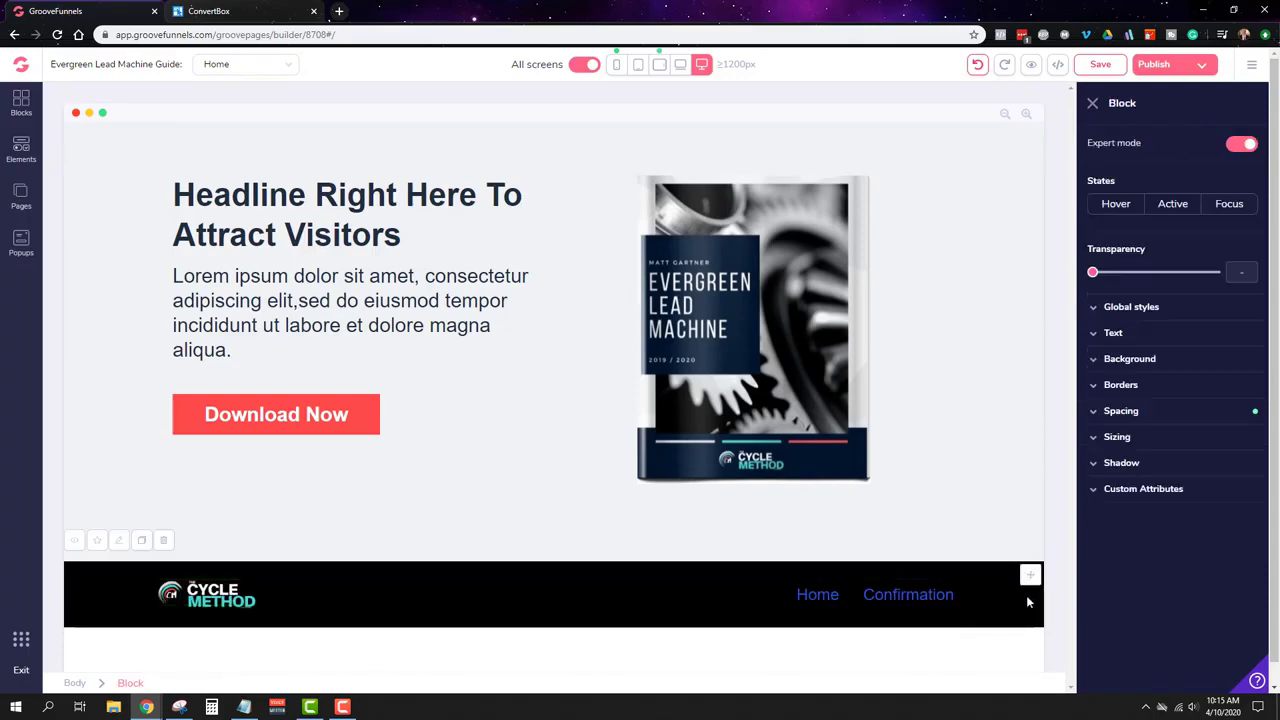
{"action": "left_click", "coordinate": [1141, 366]}
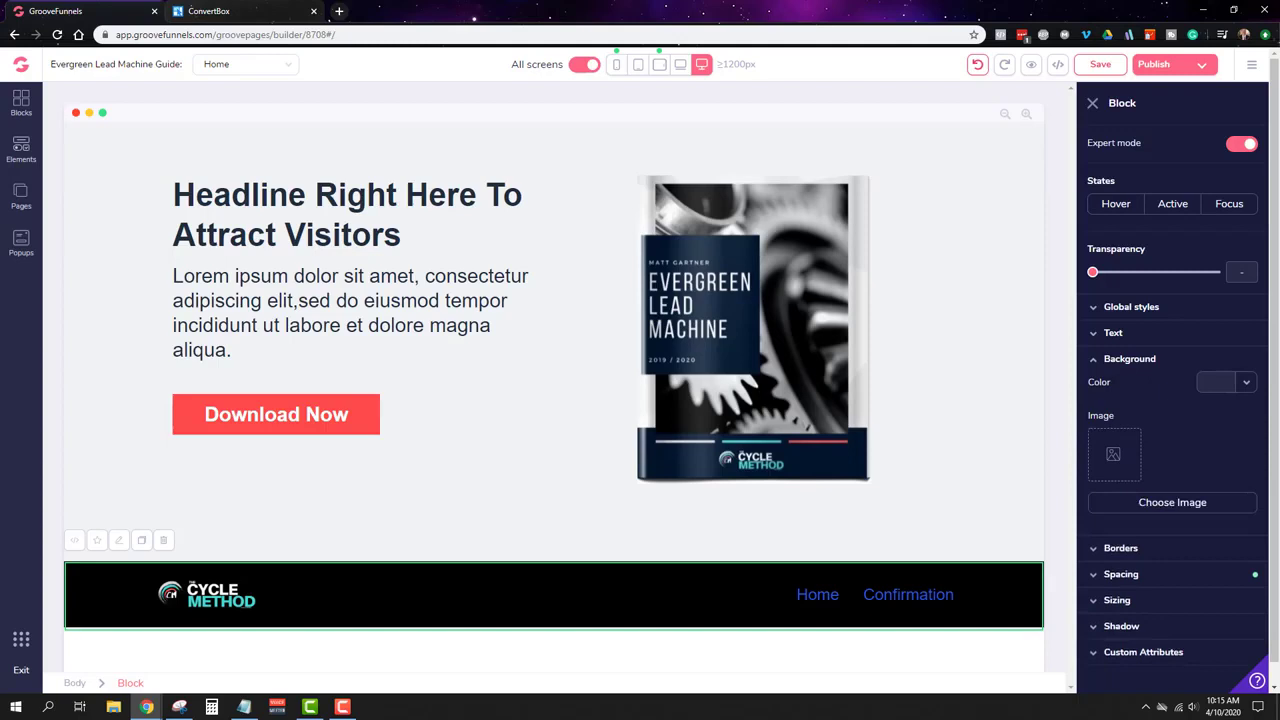
{"action": "left_click", "coordinate": [1218, 382]}
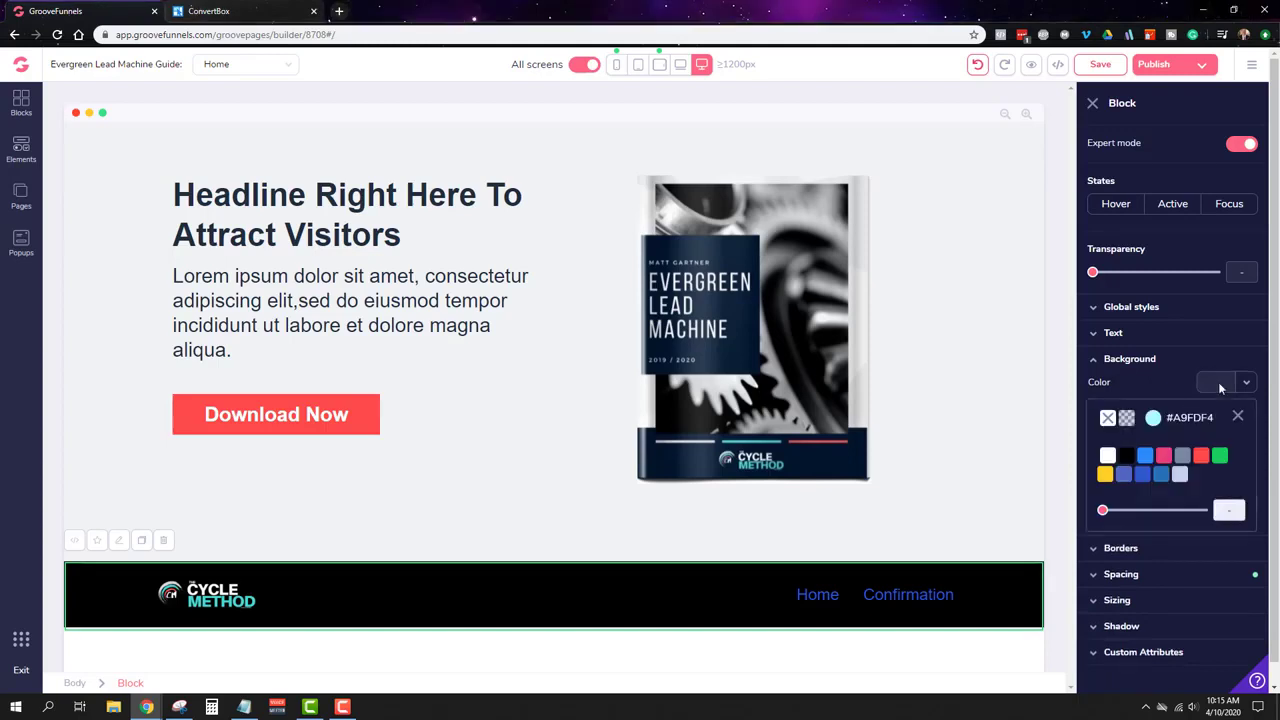
{"action": "left_click", "coordinate": [1153, 418]}
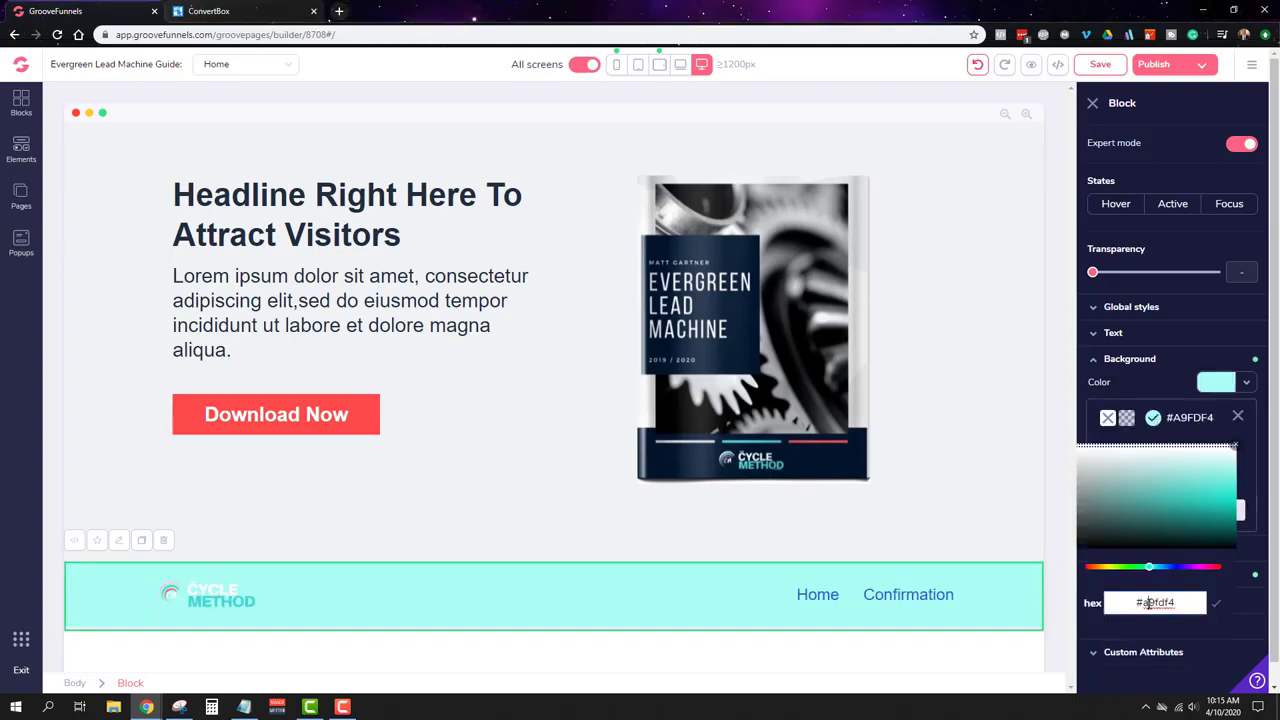
{"action": "triple_click", "coordinate": [1148, 600]}
{"action": "type", "text": "#001730"}
{"action": "left_click", "coordinate": [1215, 606]}
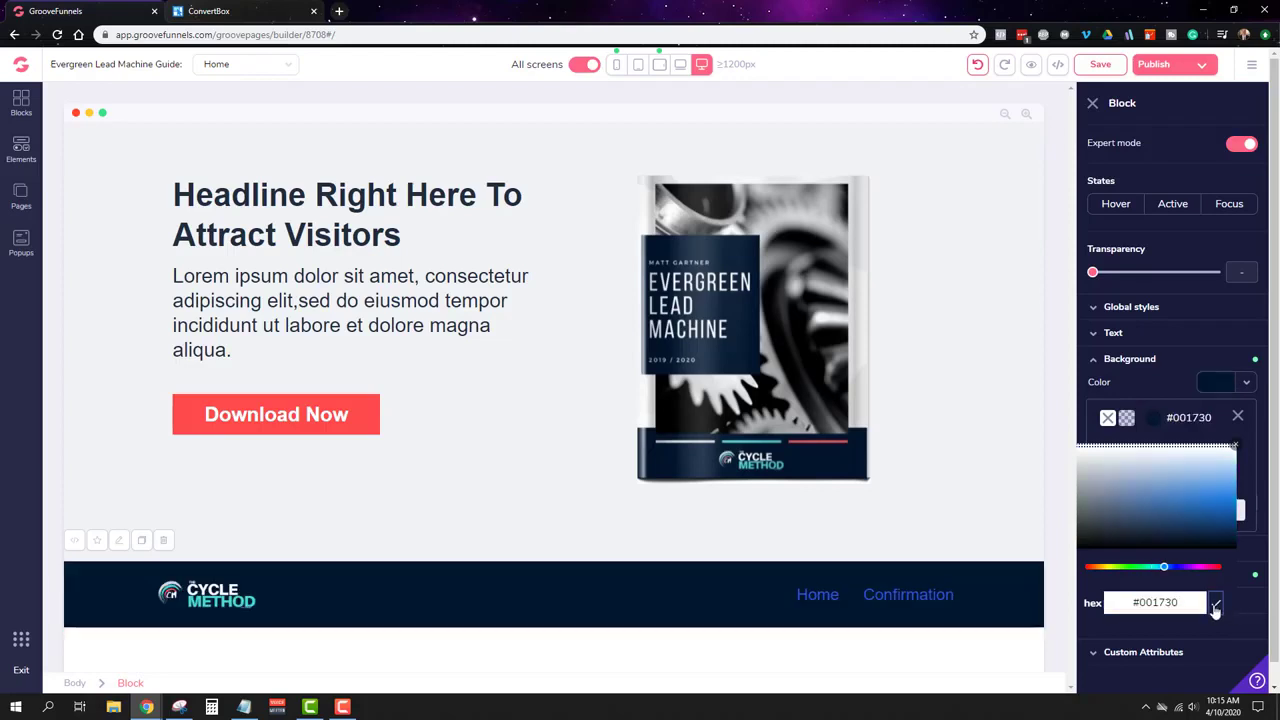
{"action": "left_click", "coordinate": [938, 596]}
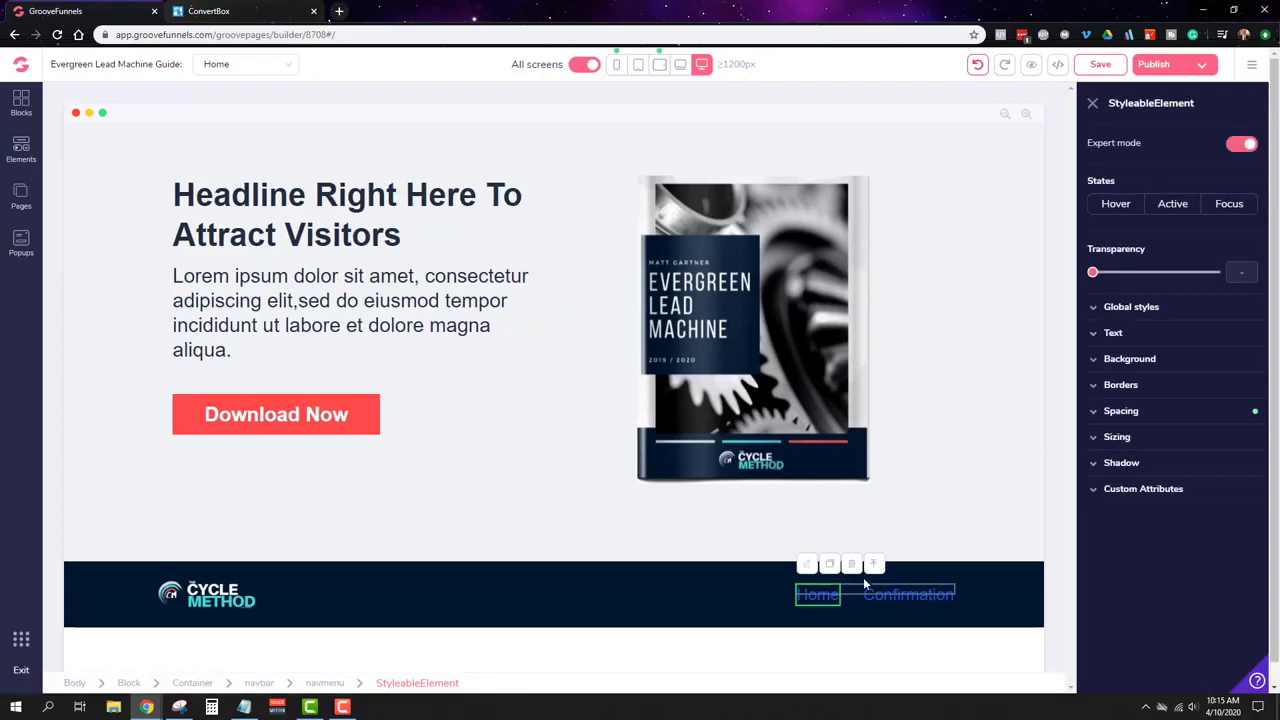
Step: Select the Home link in the bottom menu and review its text styling options
{"action": "left_click", "coordinate": [806, 604]}
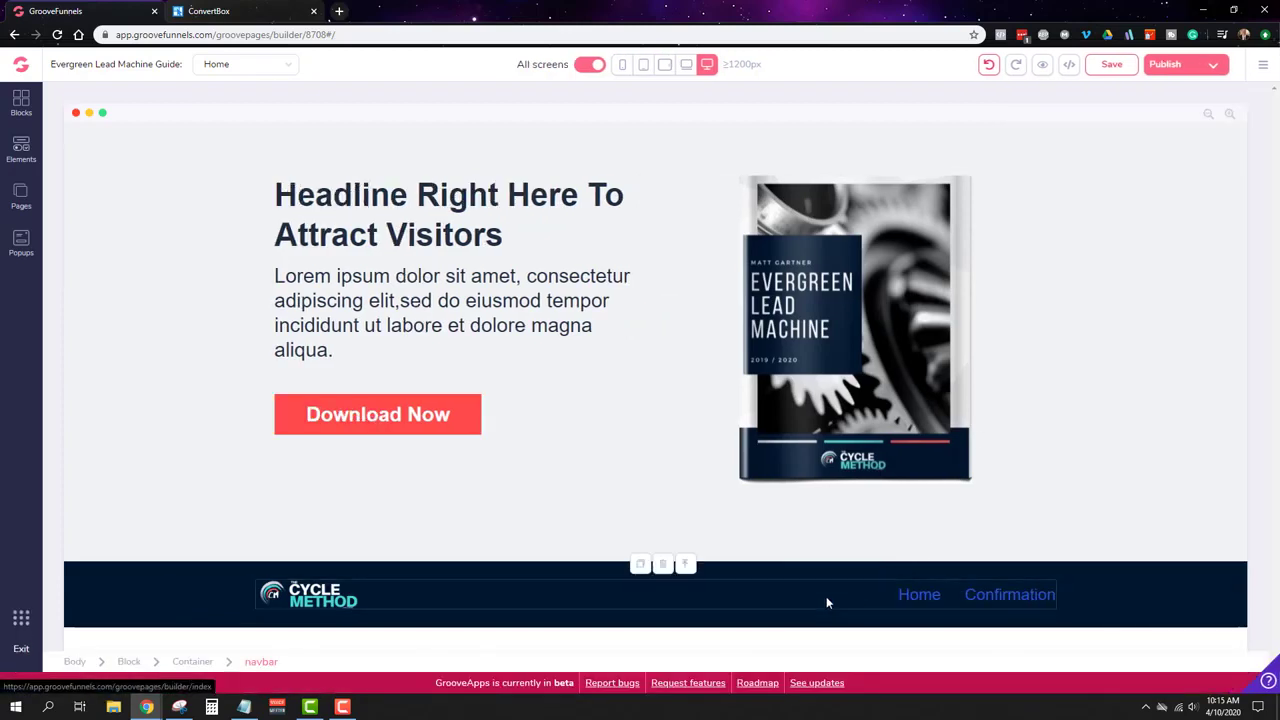
{"action": "left_click", "coordinate": [919, 595]}
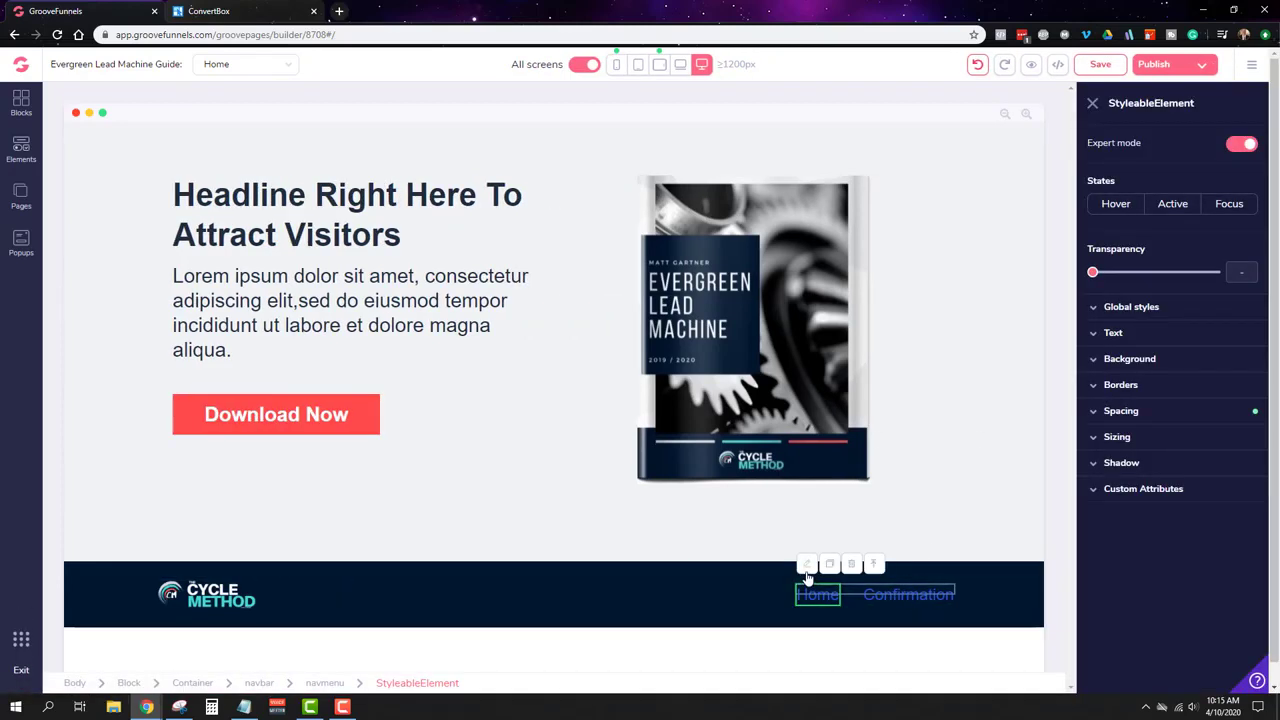
{"action": "left_click", "coordinate": [1122, 335]}
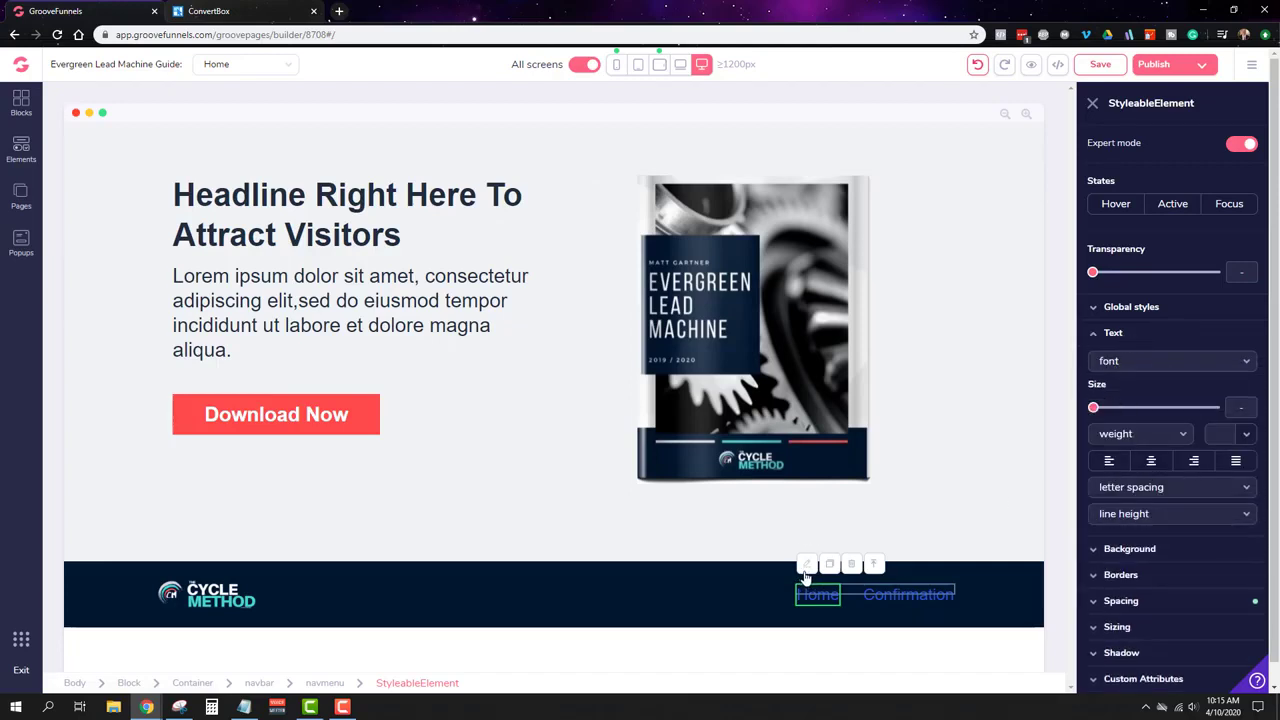
{"action": "scroll", "coordinate": [1182, 392], "scroll_direction": "down", "scroll_amount": 1}
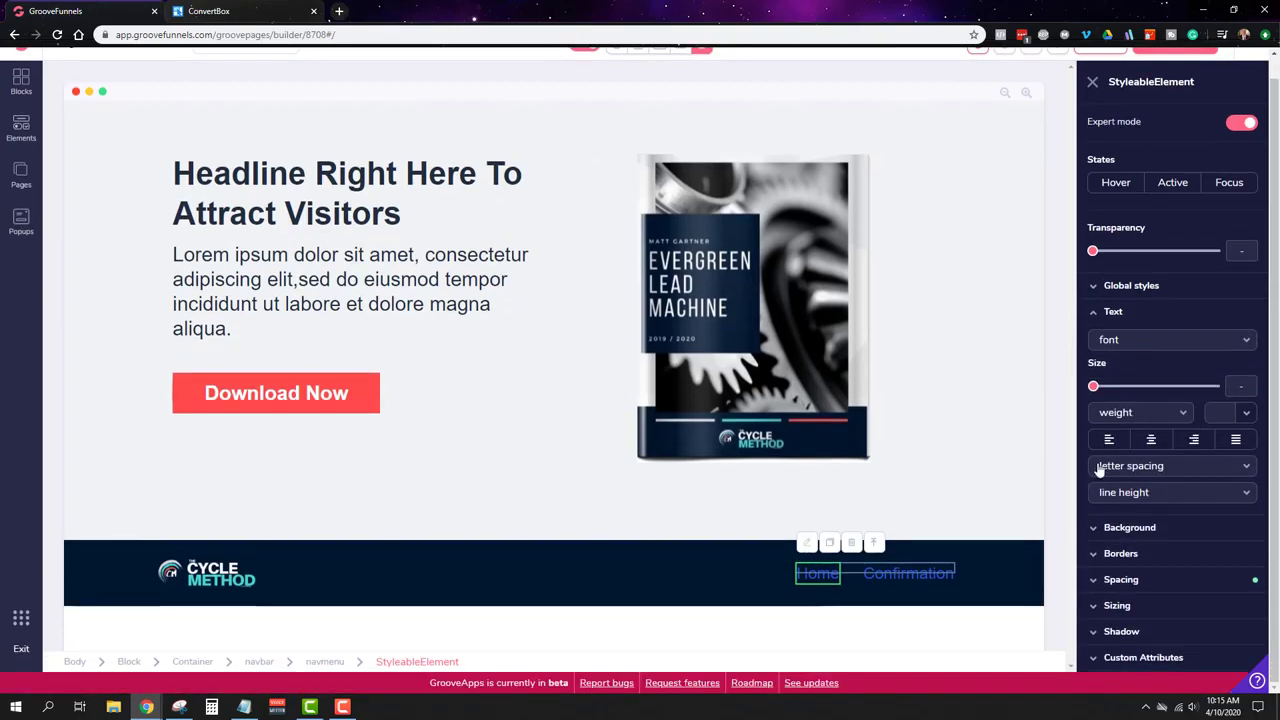
{"action": "left_click", "coordinate": [820, 577]}
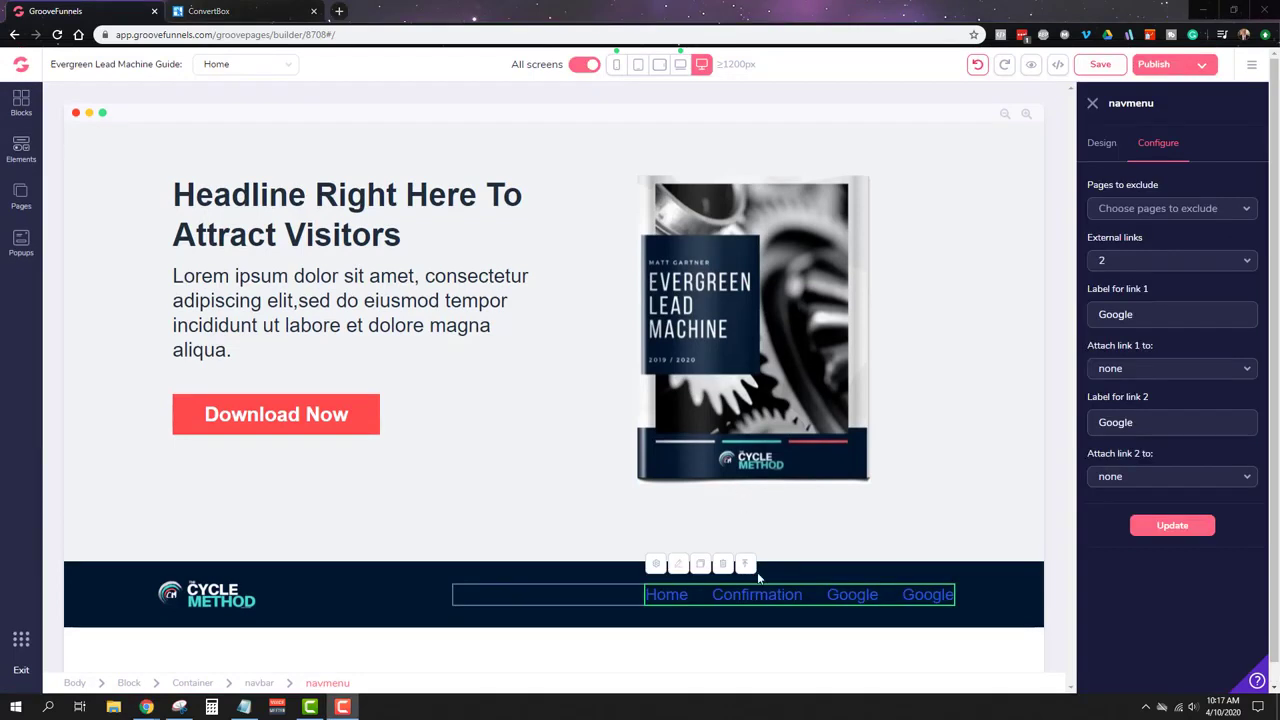
Step: Rename the menu's two external links to Privacy and Terms, leaving no destination
{"action": "left_click", "coordinate": [665, 597]}
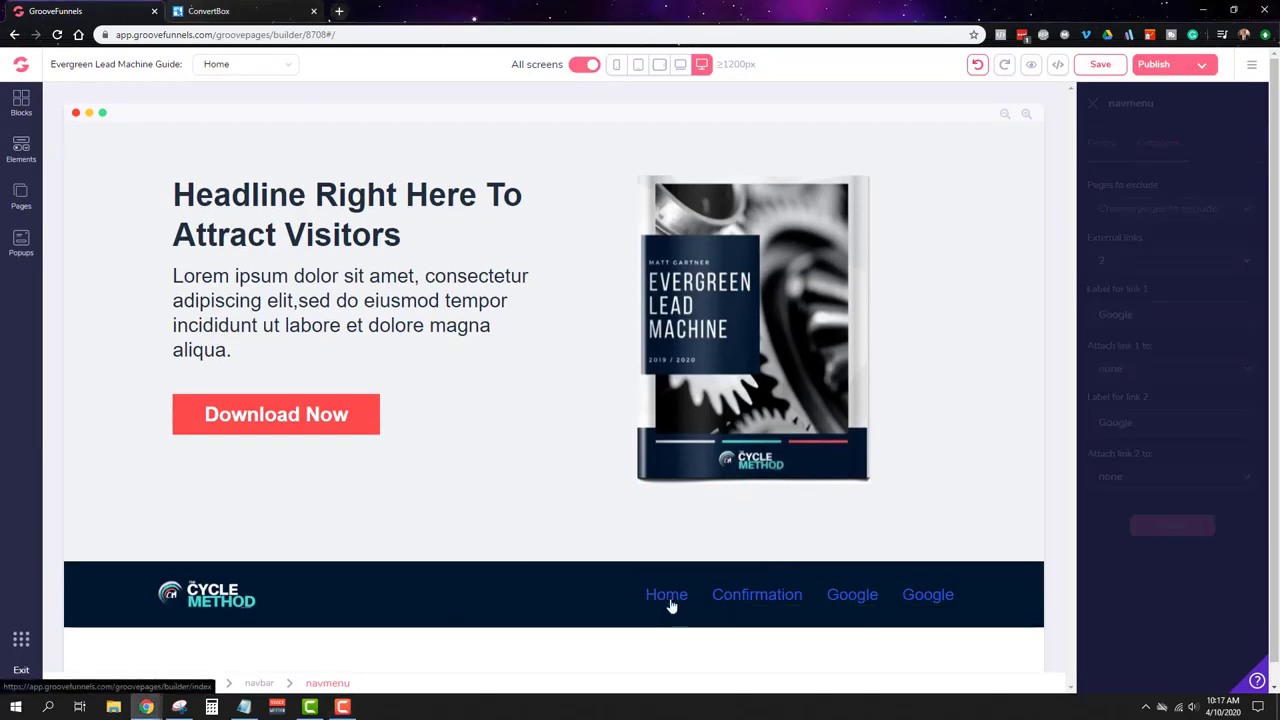
{"action": "left_click", "coordinate": [766, 594]}
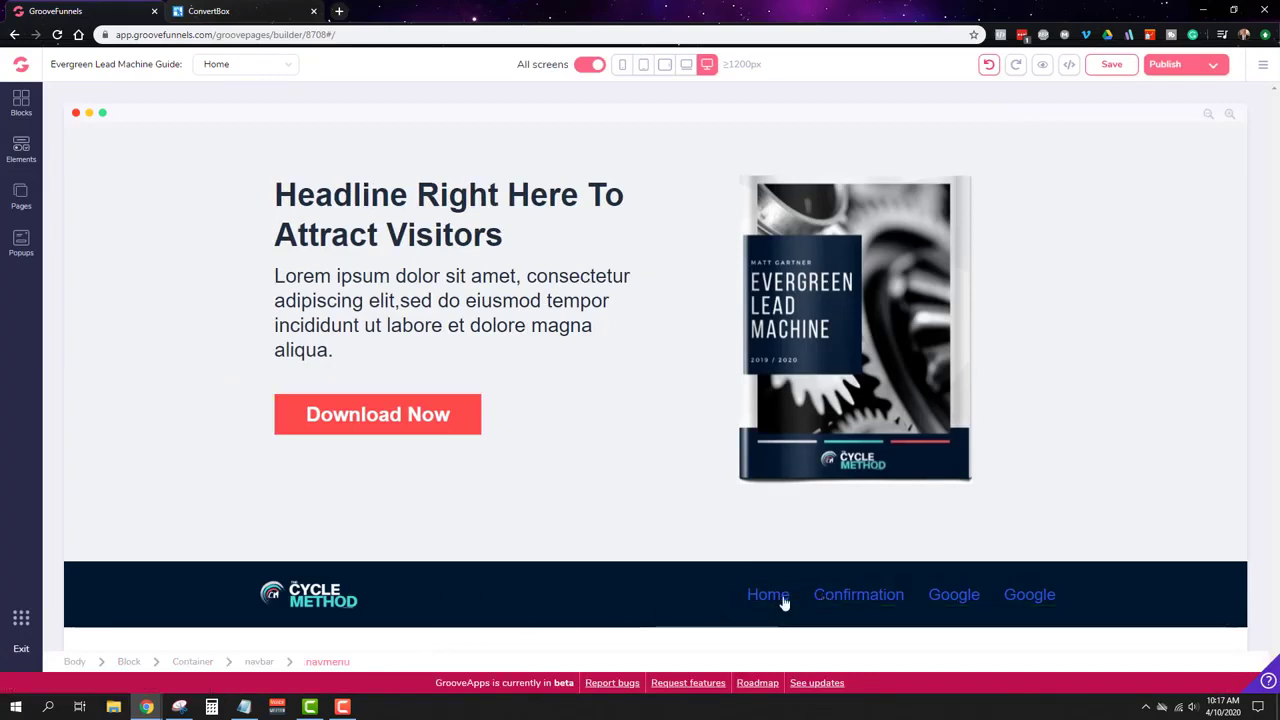
{"action": "left_click", "coordinate": [783, 601]}
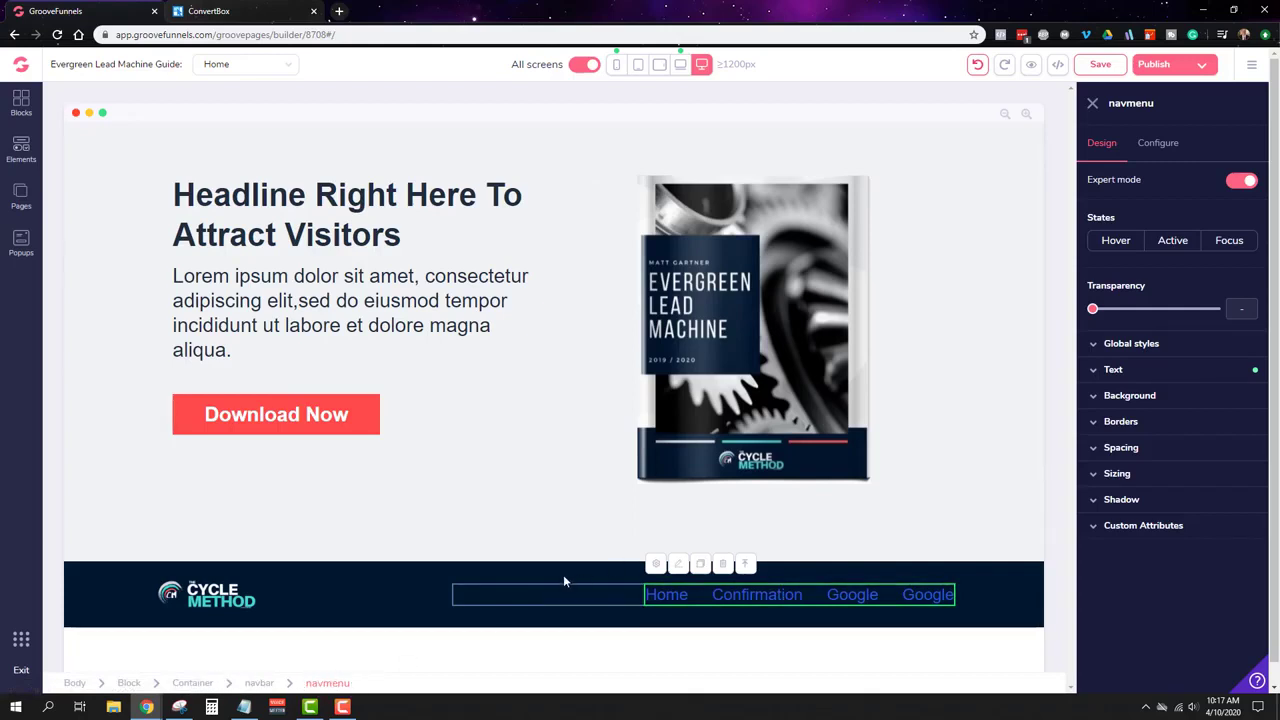
{"action": "left_click", "coordinate": [1166, 148]}
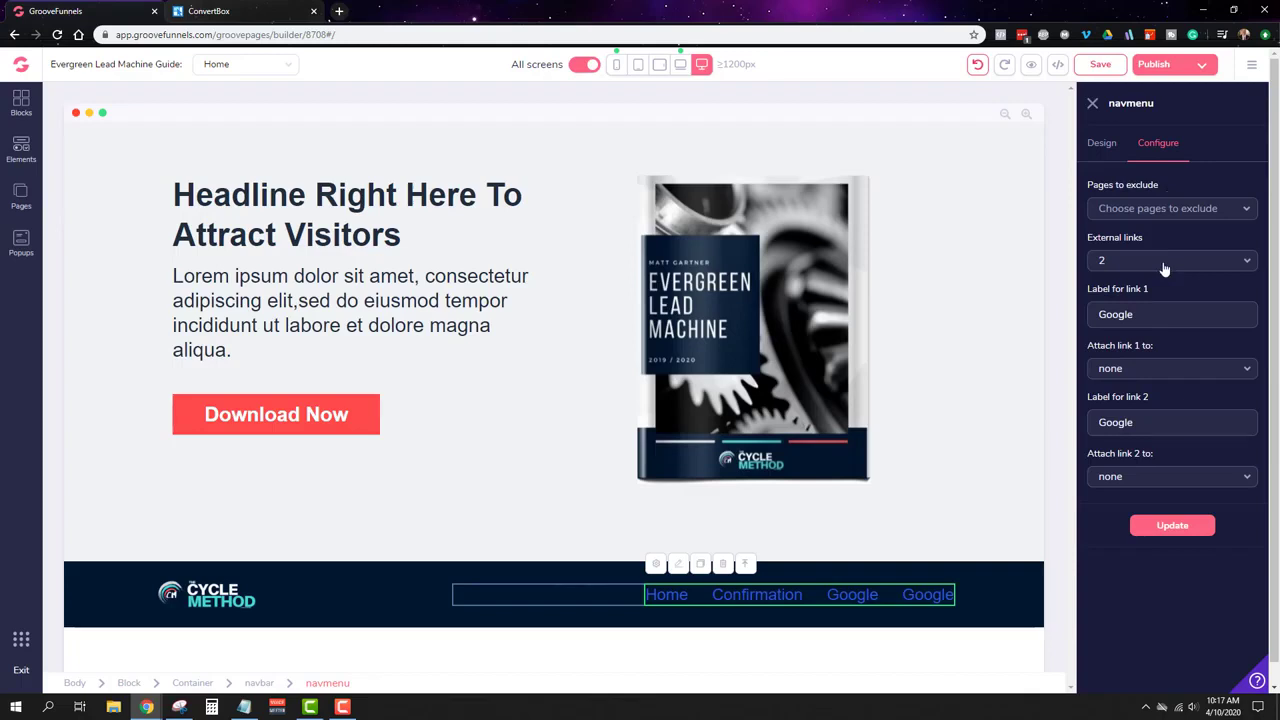
{"action": "double_click", "coordinate": [1152, 313]}
{"action": "type", "text": "Privacy"}
{"action": "left_click", "coordinate": [1181, 370]}
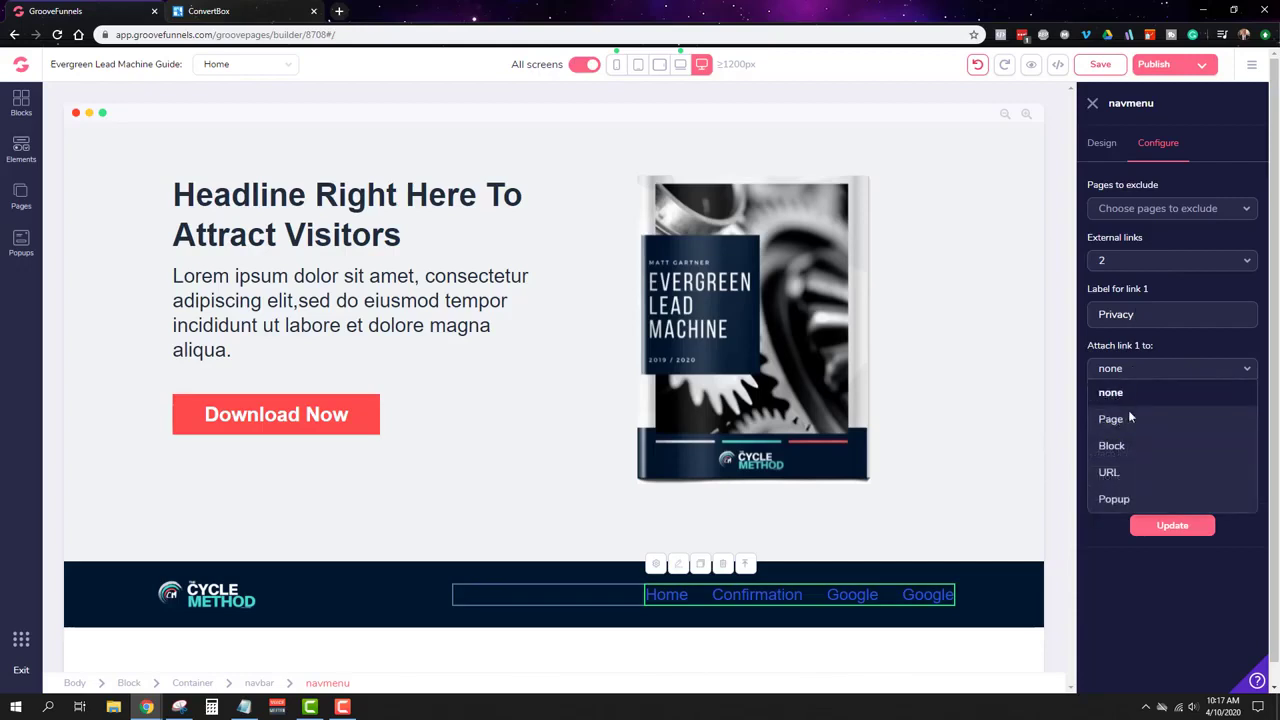
{"action": "left_click", "coordinate": [1129, 396]}
{"action": "double_click", "coordinate": [1157, 428]}
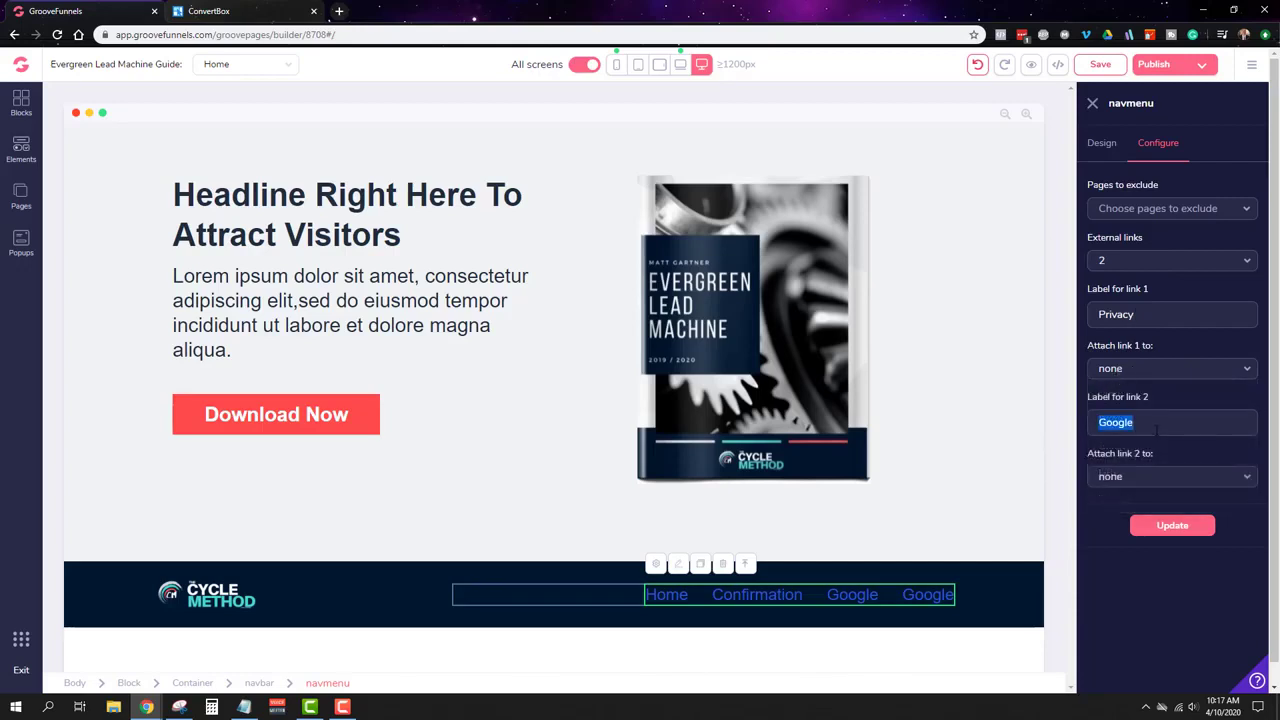
{"action": "type", "text": "Terms"}
{"action": "left_click", "coordinate": [1172, 526]}
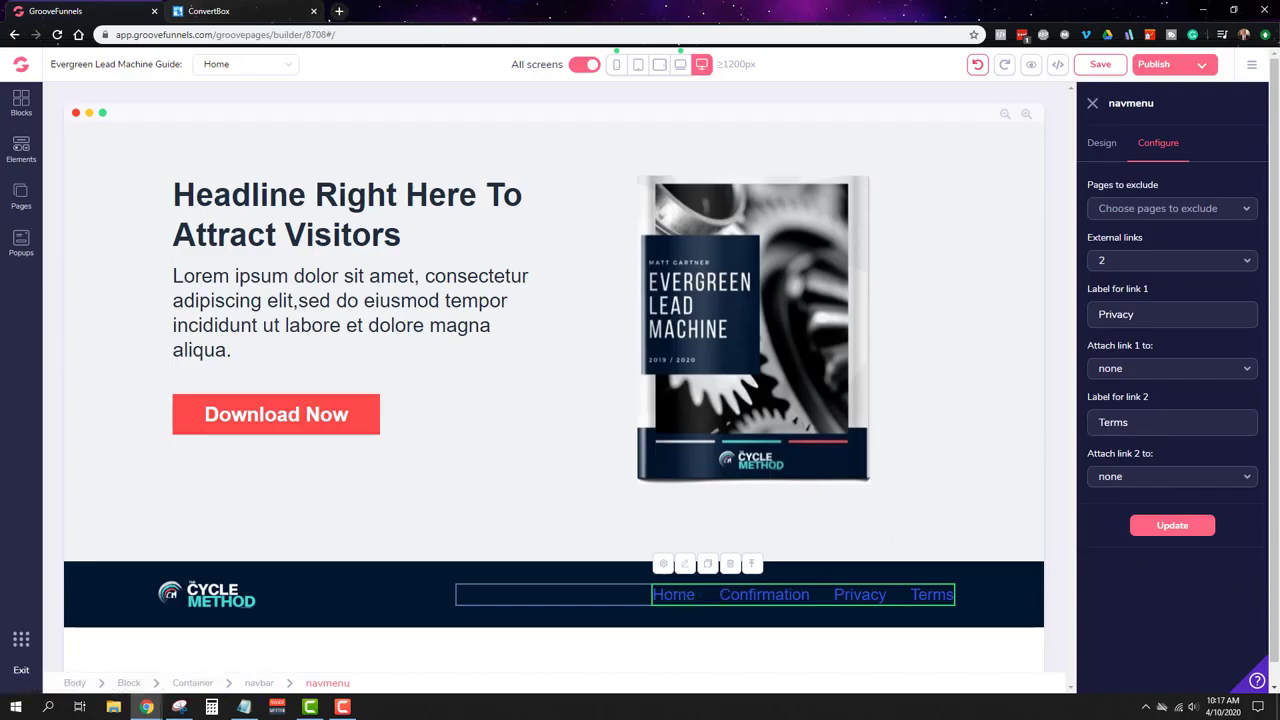
Step: Save the Home page, then select the whole hero block
{"action": "left_click", "coordinate": [1100, 64]}
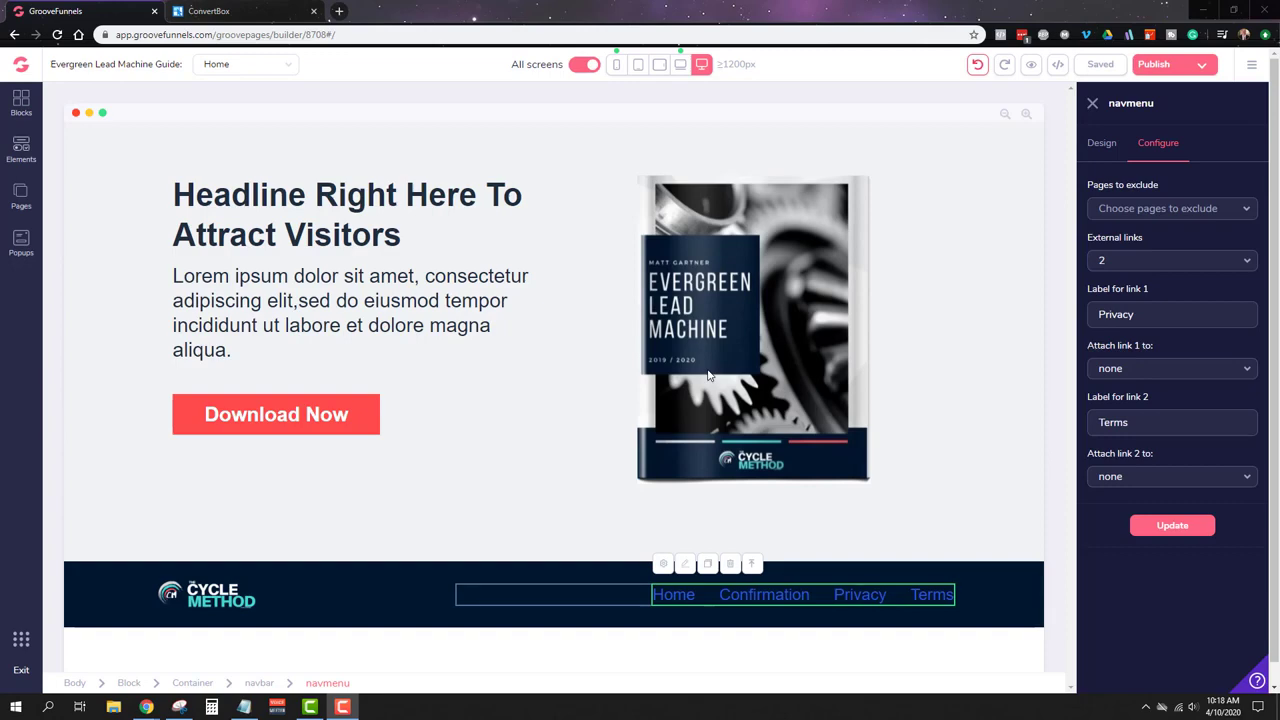
{"action": "left_click", "coordinate": [325, 218]}
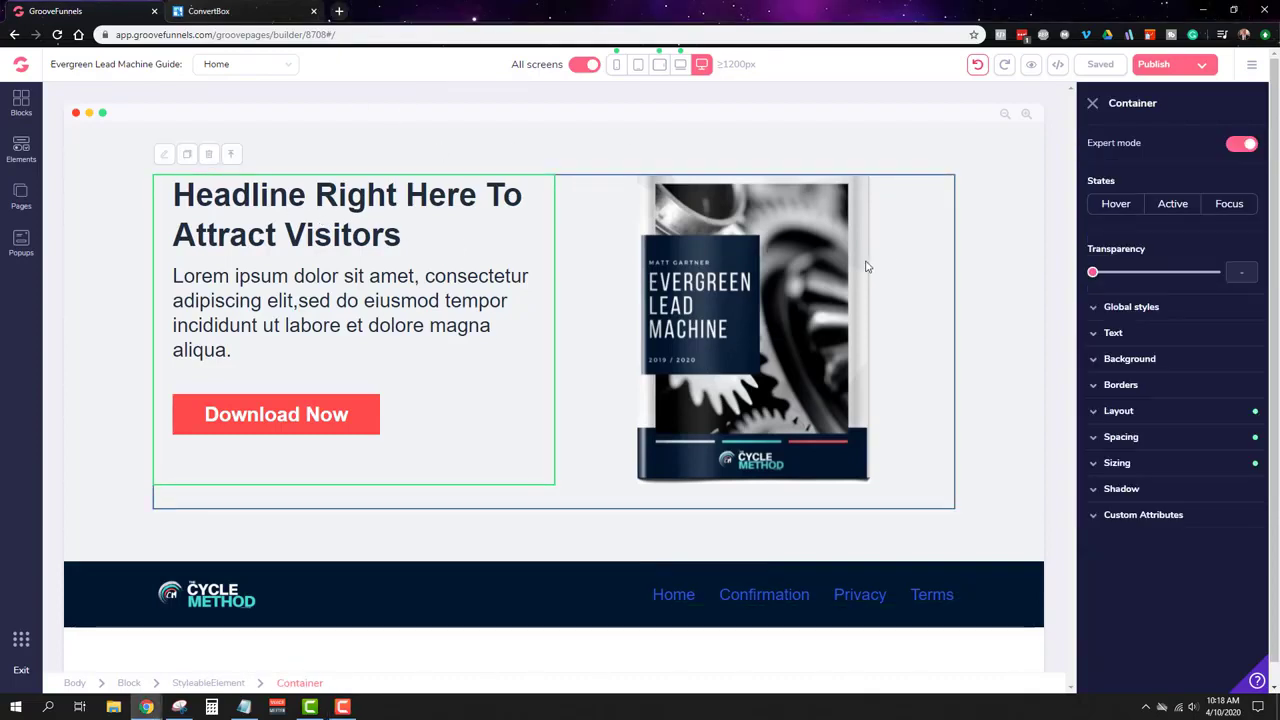
{"action": "left_click", "coordinate": [983, 238]}
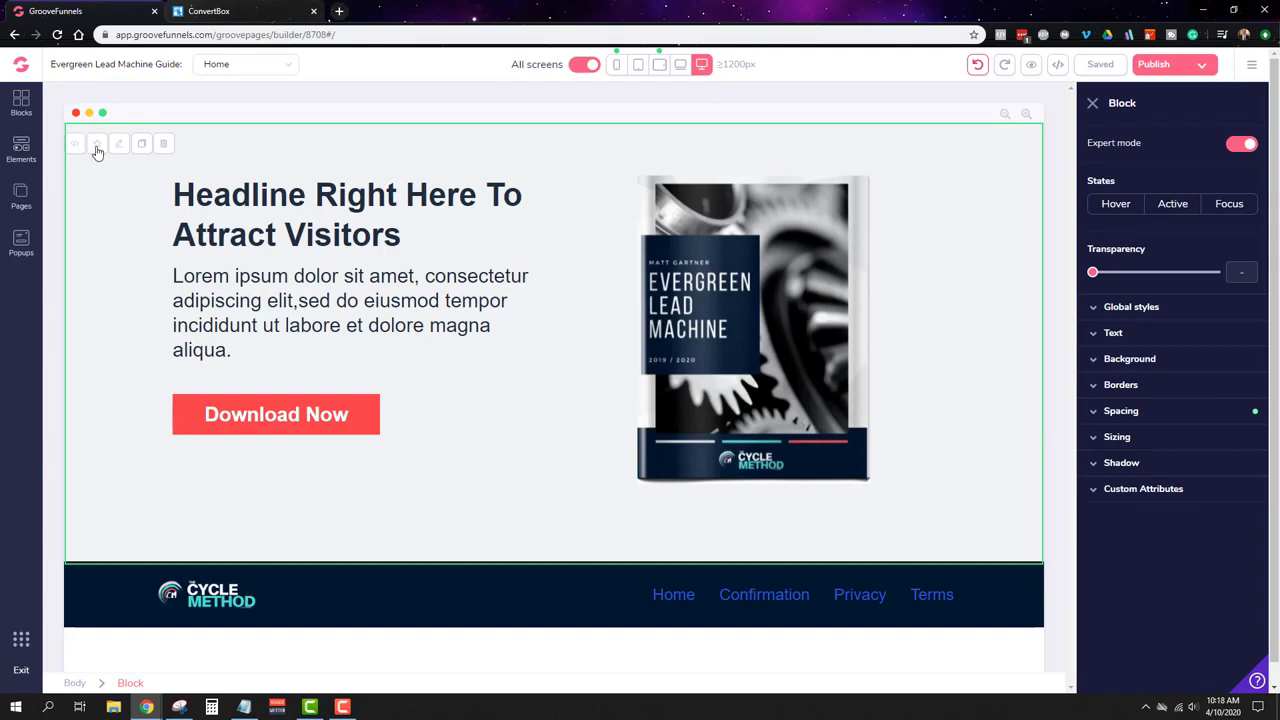
Step: Switch to the Confirmation page and drop the FREE Guide lead block from the designed blocks onto it
{"action": "left_click", "coordinate": [21, 195]}
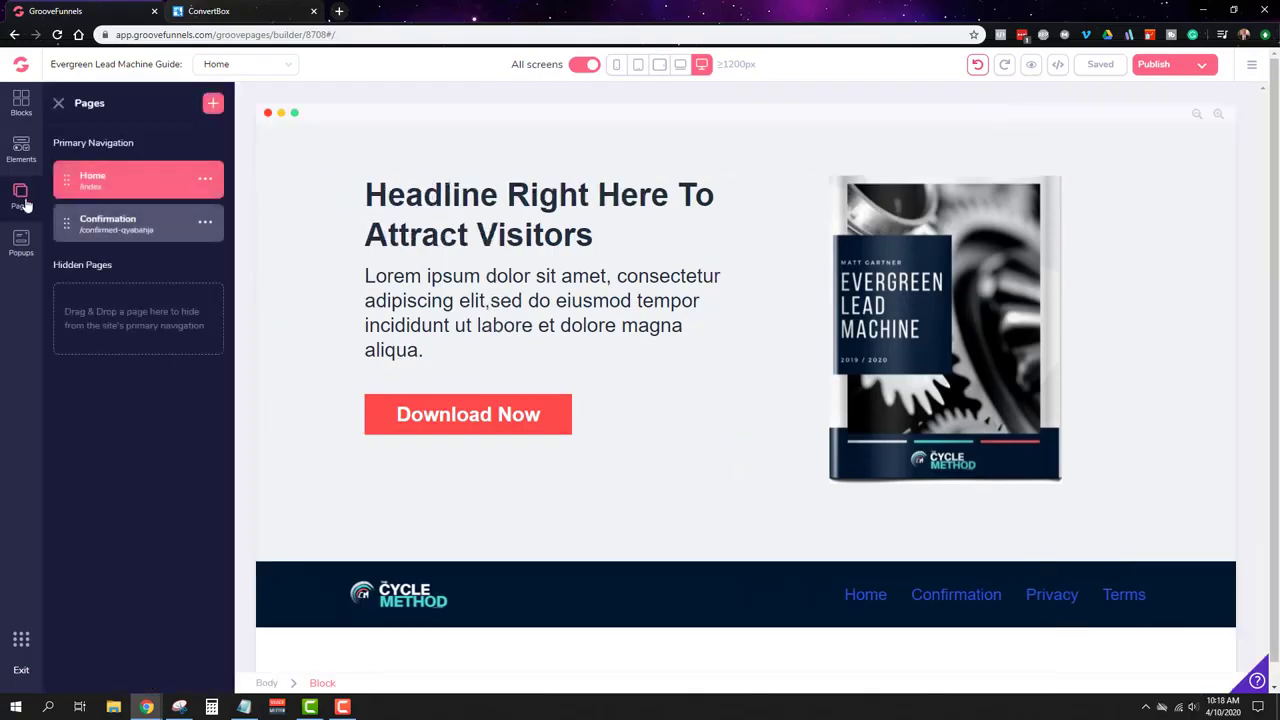
{"action": "left_click", "coordinate": [123, 222]}
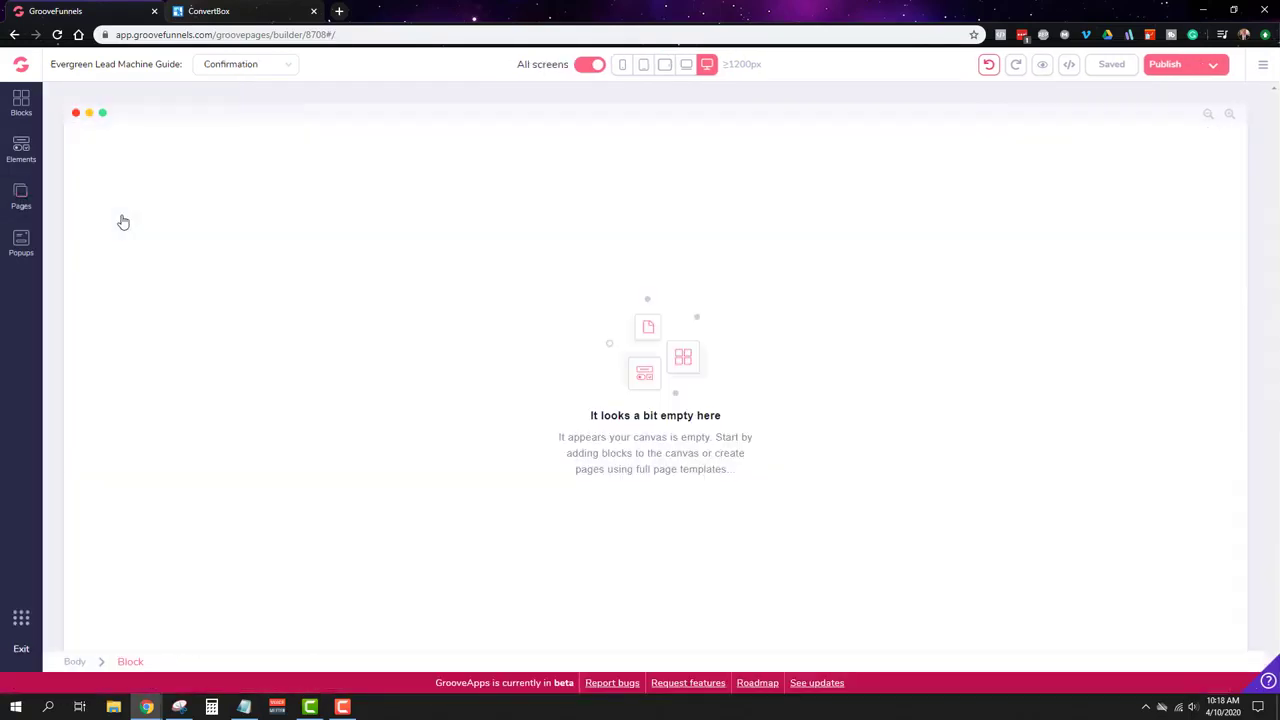
{"action": "left_click", "coordinate": [21, 101]}
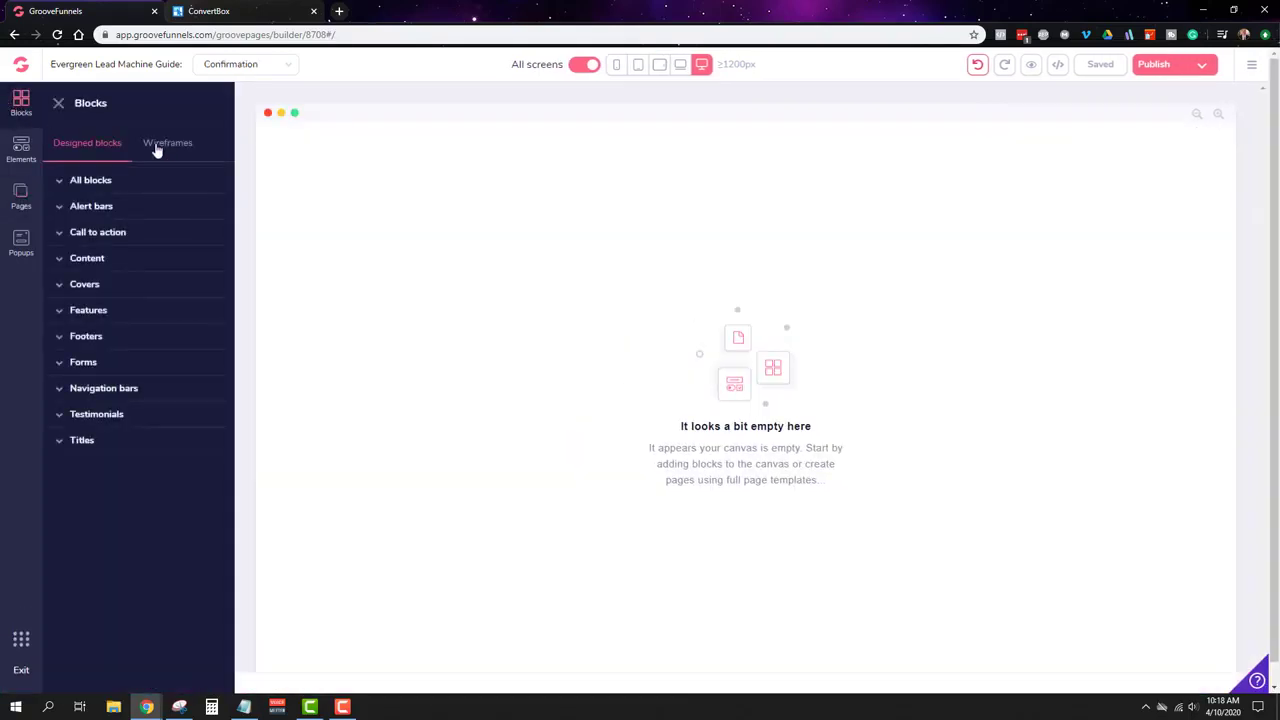
{"action": "left_click", "coordinate": [156, 149]}
{"action": "left_click", "coordinate": [91, 182]}
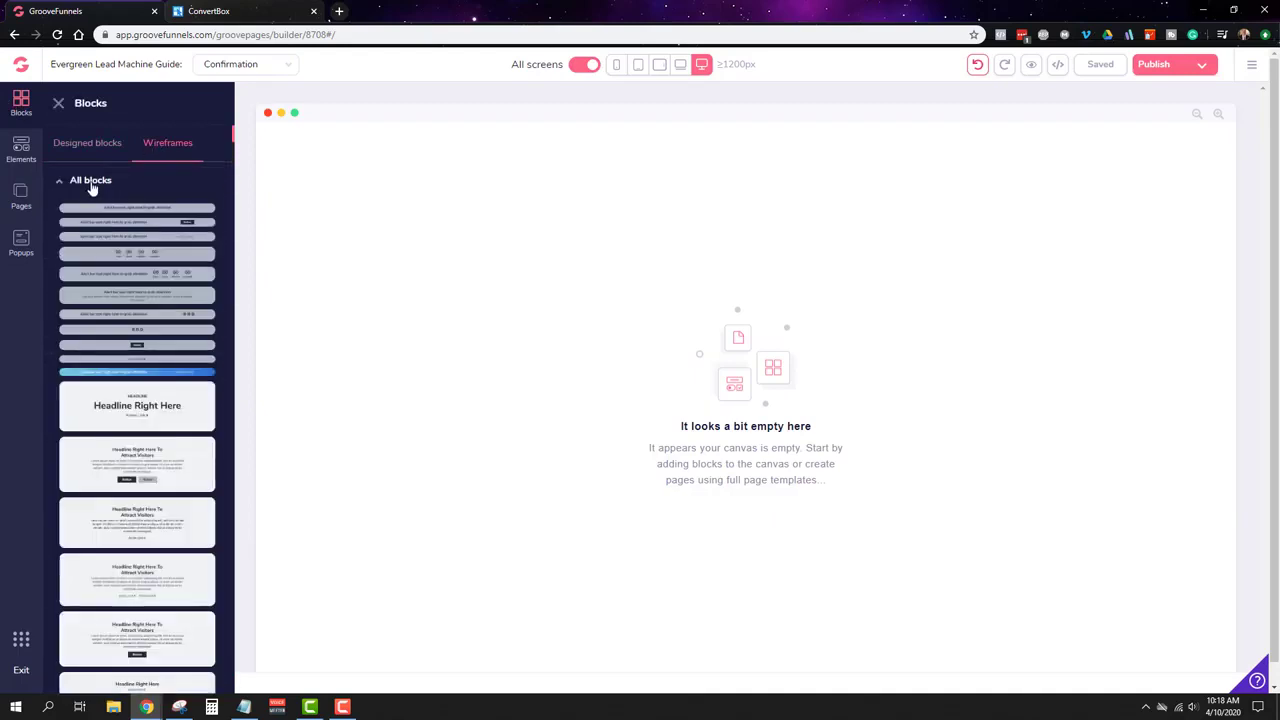
{"action": "left_click", "coordinate": [90, 148]}
{"action": "left_click", "coordinate": [100, 184]}
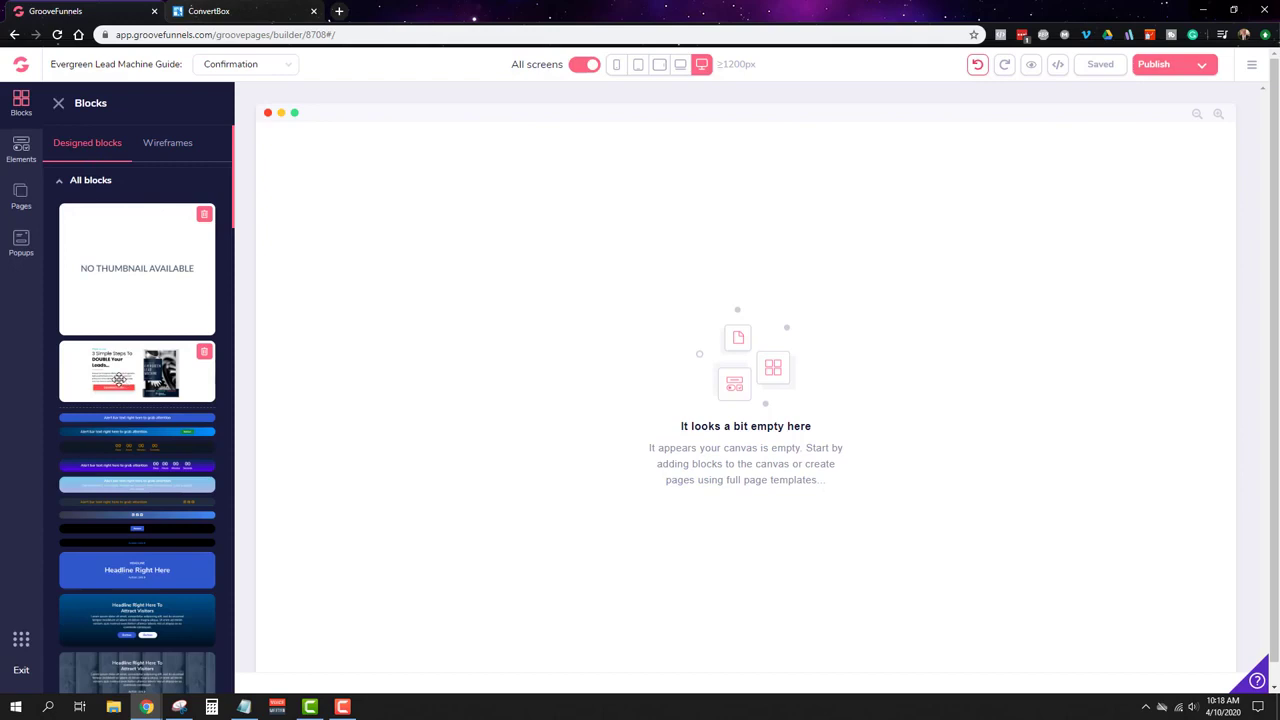
{"action": "left_click_drag", "start_coordinate": [114, 378], "coordinate": [620, 336]}
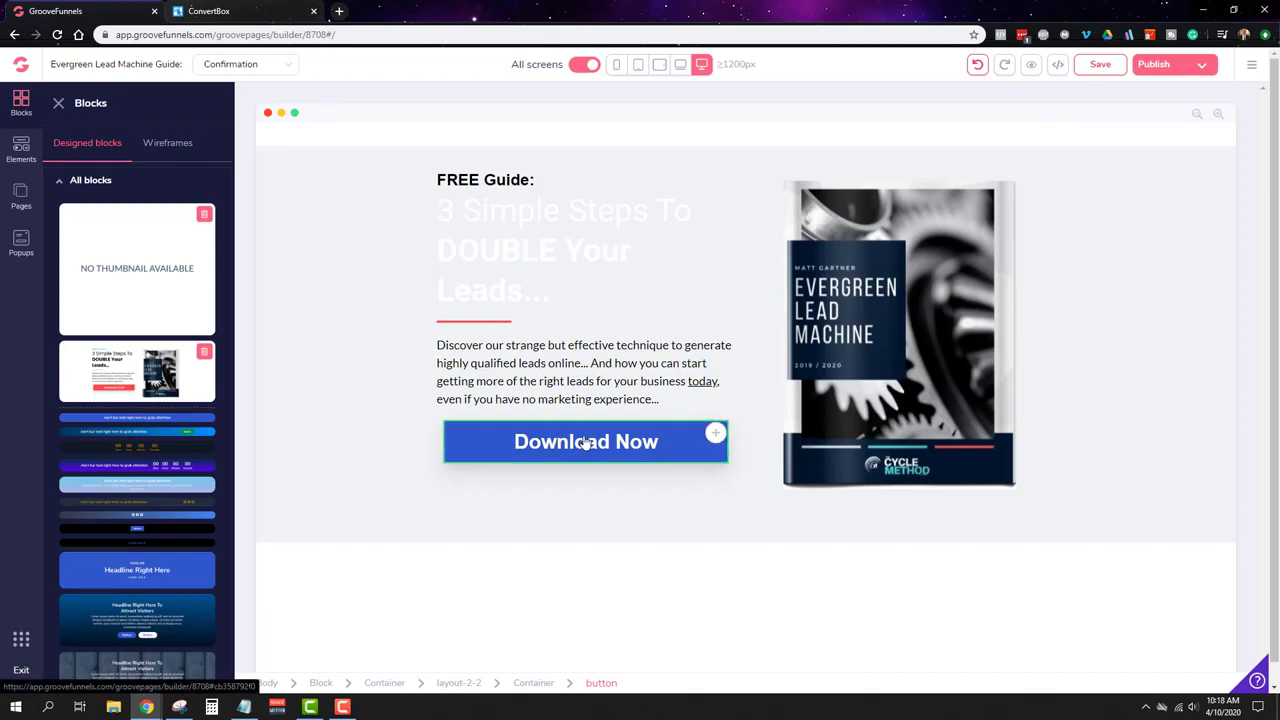
Step: Change the headline to 'Congrats! Your Guide Is On The Way!'
{"action": "left_click", "coordinate": [437, 176]}
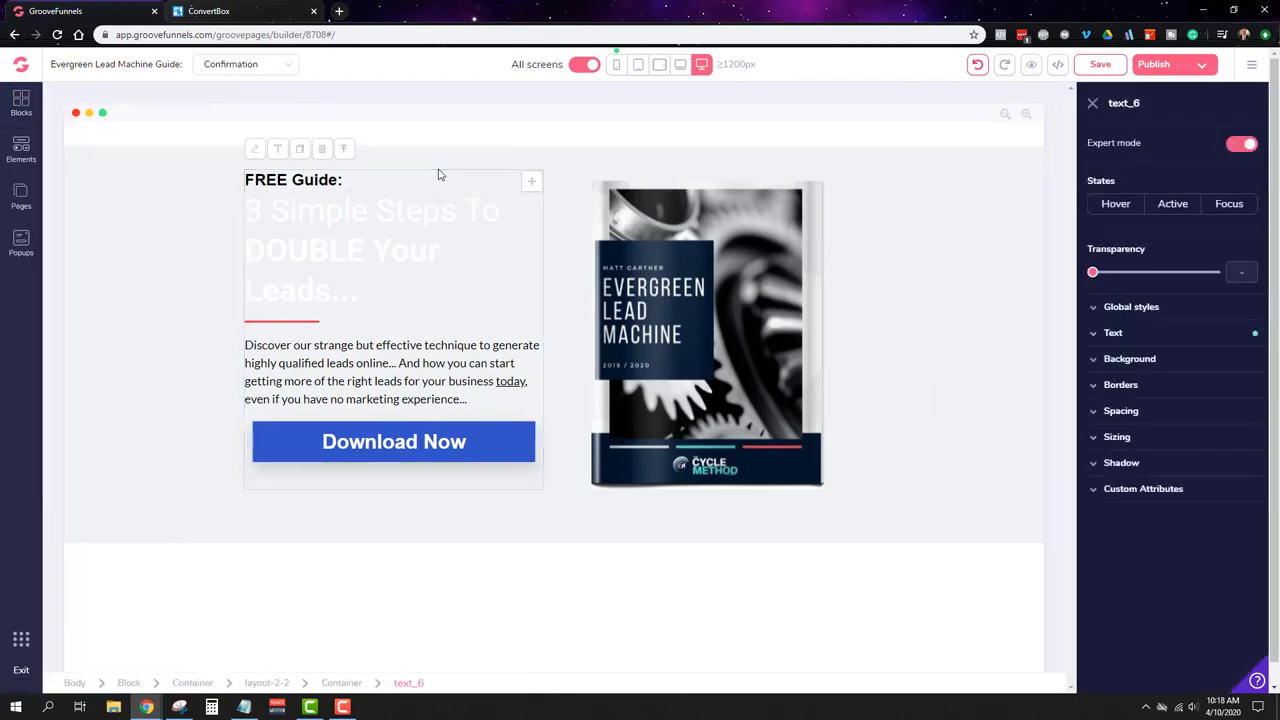
{"action": "left_click", "coordinate": [399, 262]}
{"action": "double_click", "coordinate": [399, 262]}
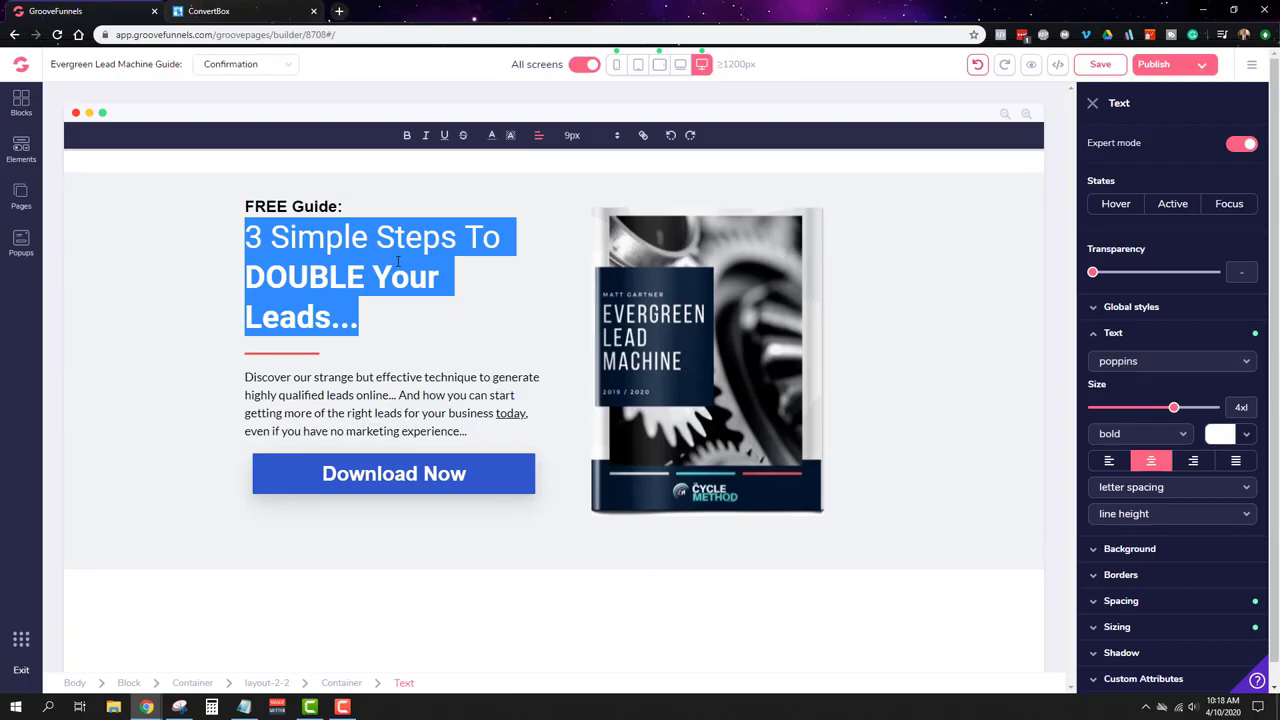
{"action": "type", "text": "Congrats"}
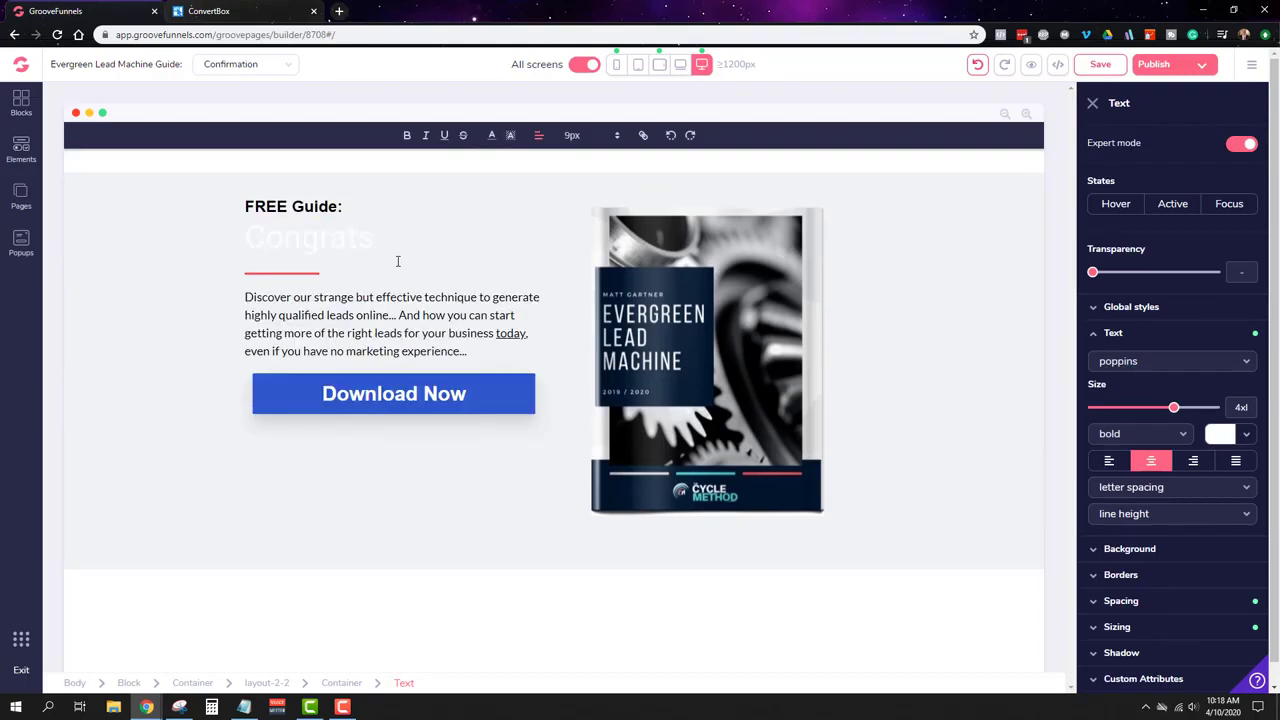
{"action": "type", "text": "! Your Guide Is On The Way"}
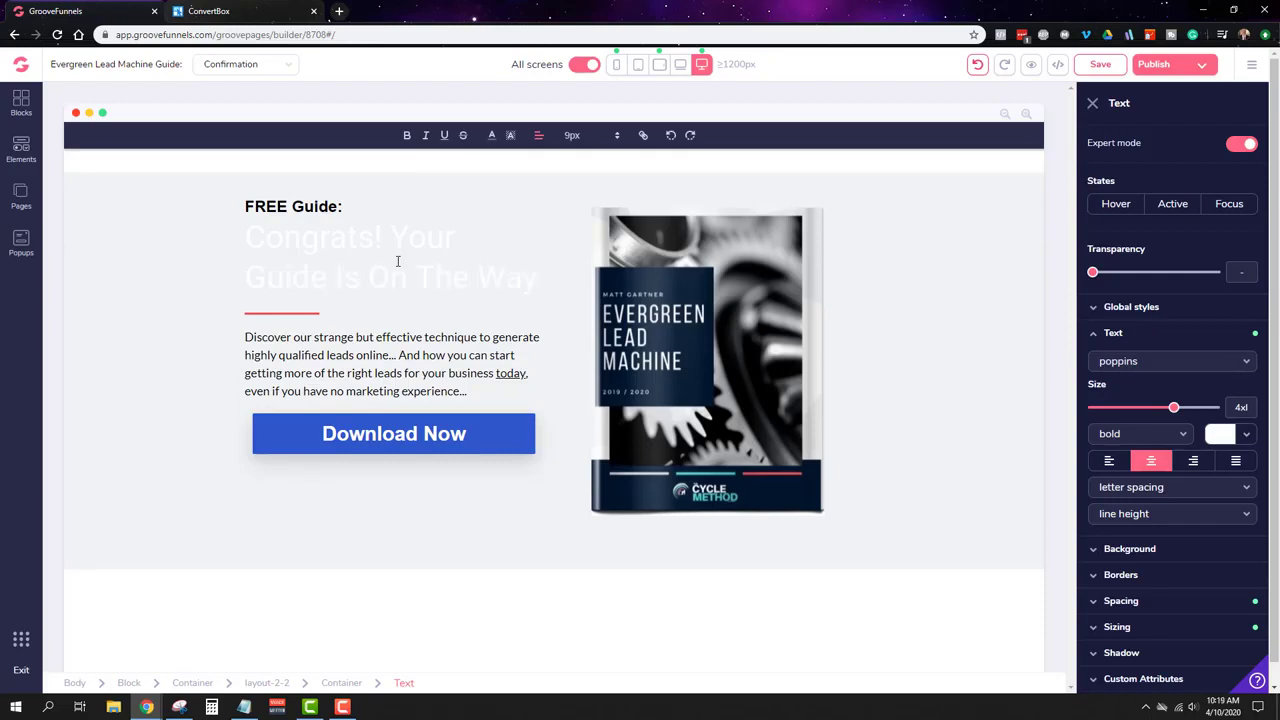
{"action": "type", "text": "!"}
Step: Replace the paragraph with 'Please check your inbox in 5 minutes.'
{"action": "triple_click", "coordinate": [412, 380]}
{"action": "type", "text": "Pl"}
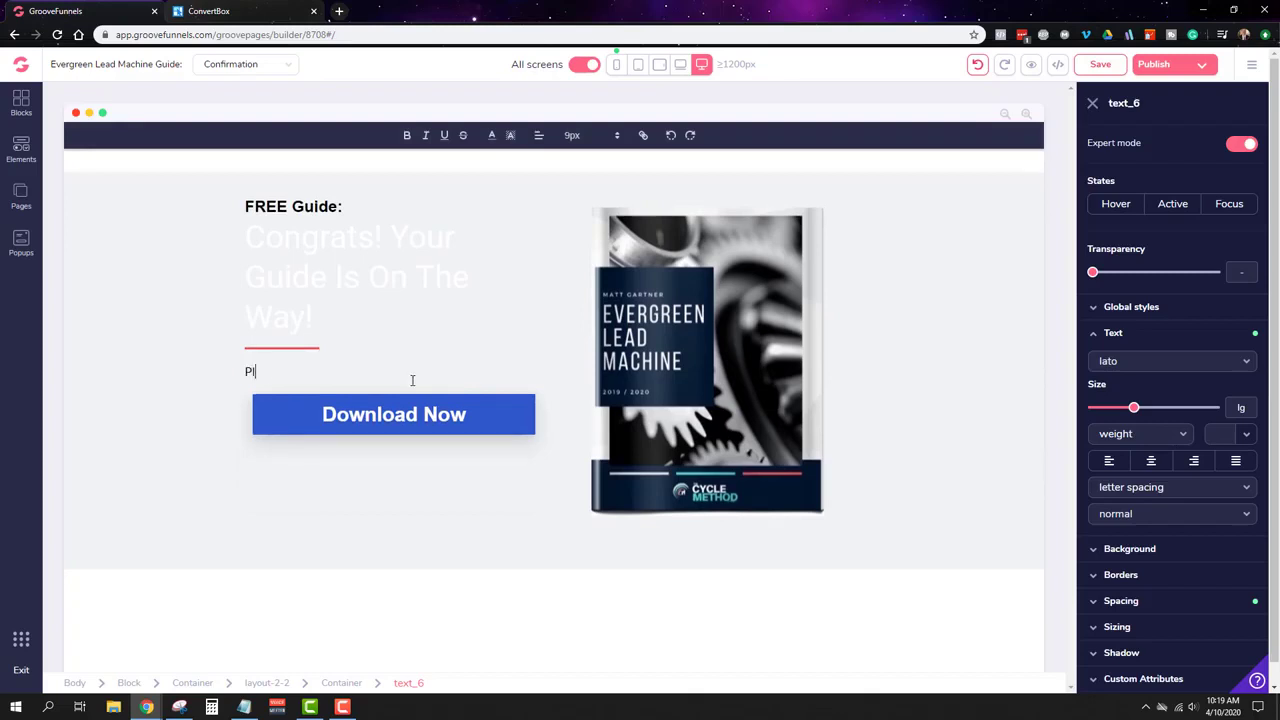
{"action": "type", "text": "ease check your inbox in 5 minuyt"}
{"action": "key", "text": "BackSpace"}
{"action": "key", "text": "BackSpace"}
{"action": "type", "text": "utes."}
{"action": "left_click", "coordinate": [440, 287]}
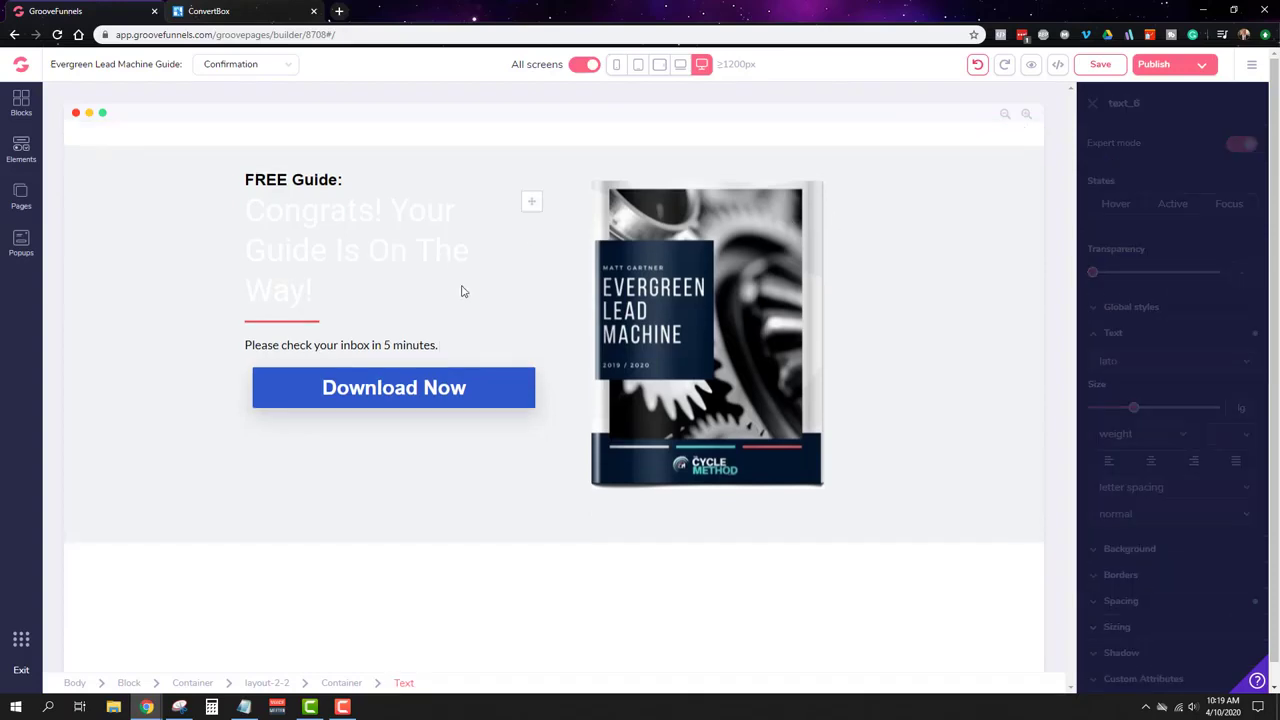
Step: Make the faint white headline text black
{"action": "left_click", "coordinate": [316, 228]}
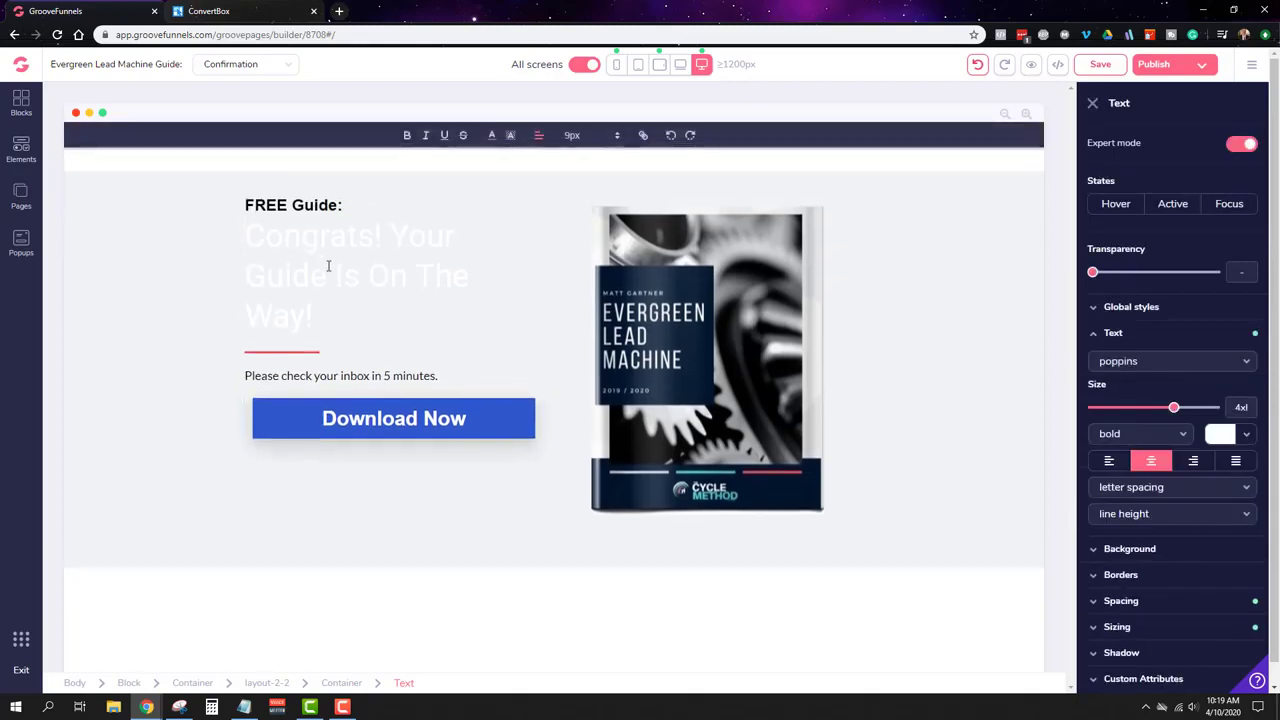
{"action": "left_click", "coordinate": [1236, 443]}
{"action": "left_click", "coordinate": [1126, 508]}
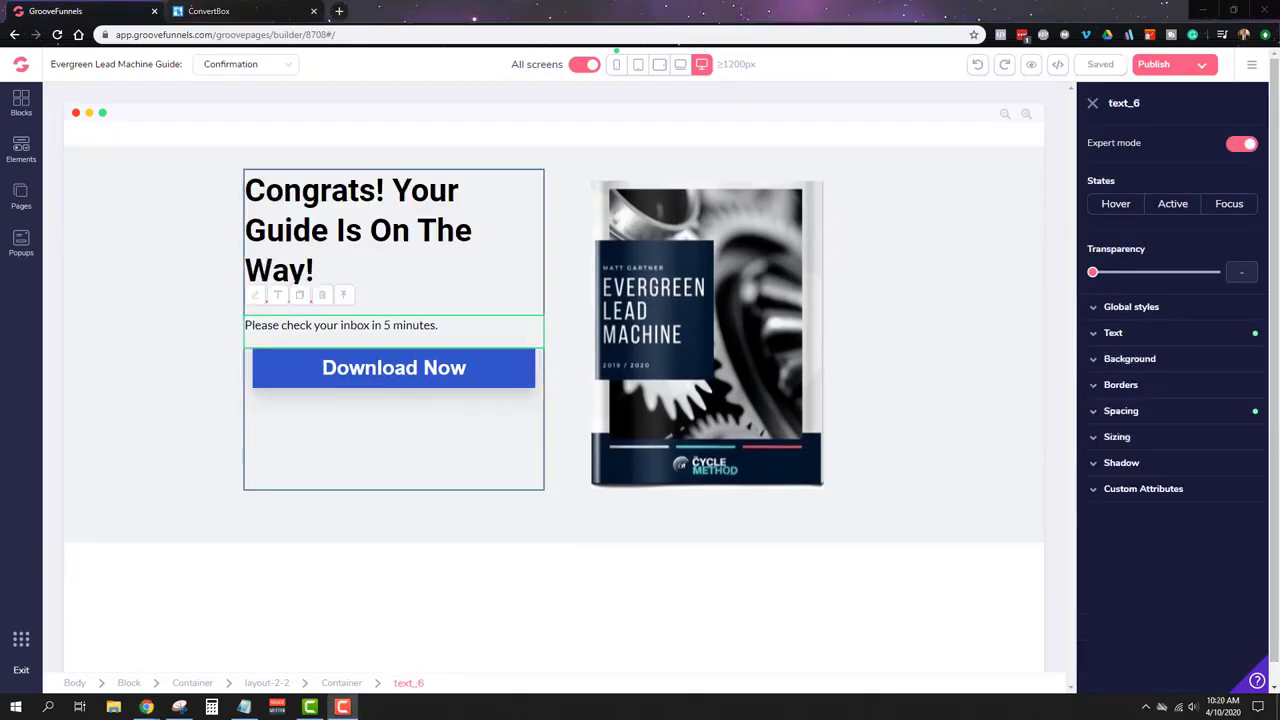
Step: Add 'We've sent your copy of The Evergreen Lead Machine to the email address that you provided.' to the paragraph
{"action": "left_click", "coordinate": [455, 328]}
{"action": "left_click", "coordinate": [453, 349]}
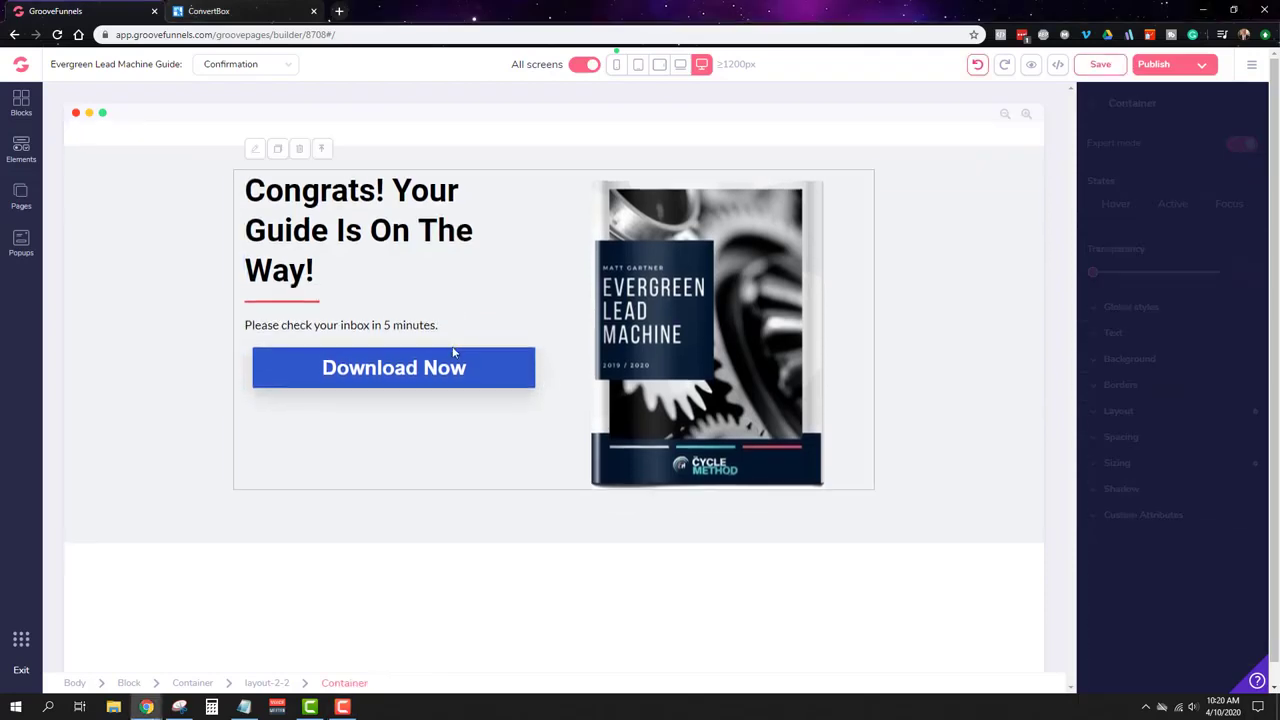
{"action": "left_click", "coordinate": [461, 324]}
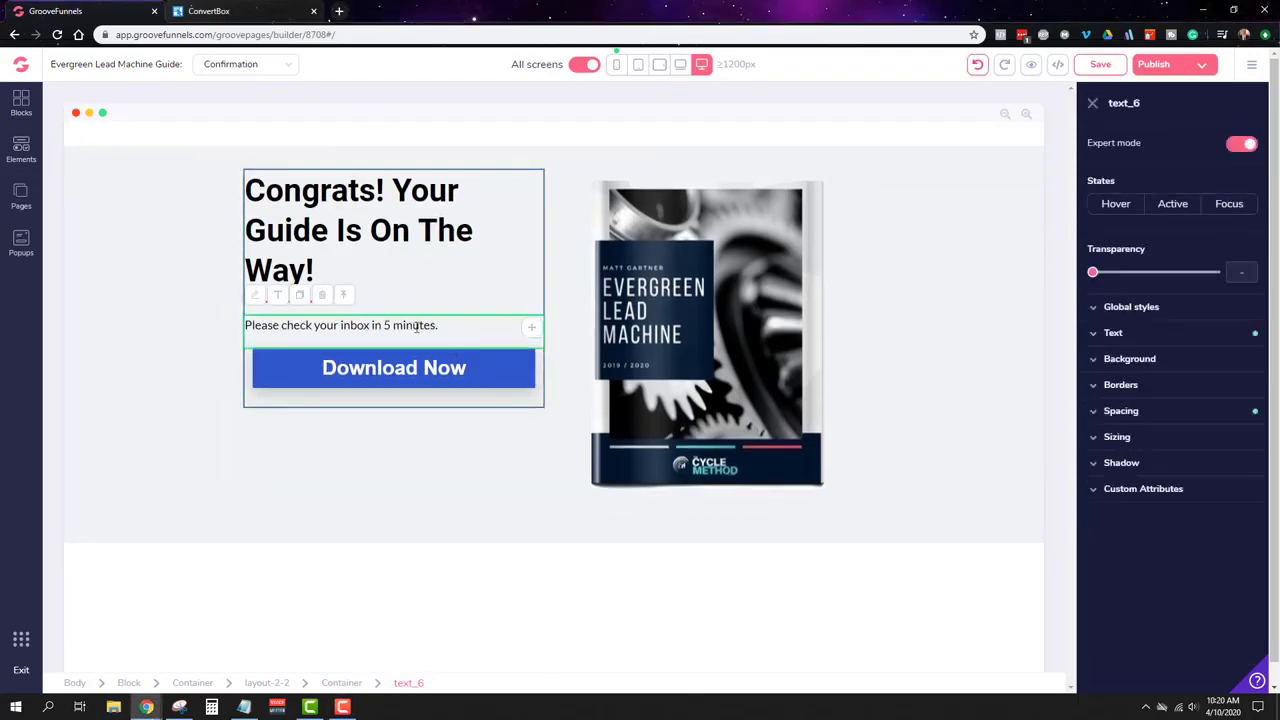
{"action": "left_click", "coordinate": [438, 326]}
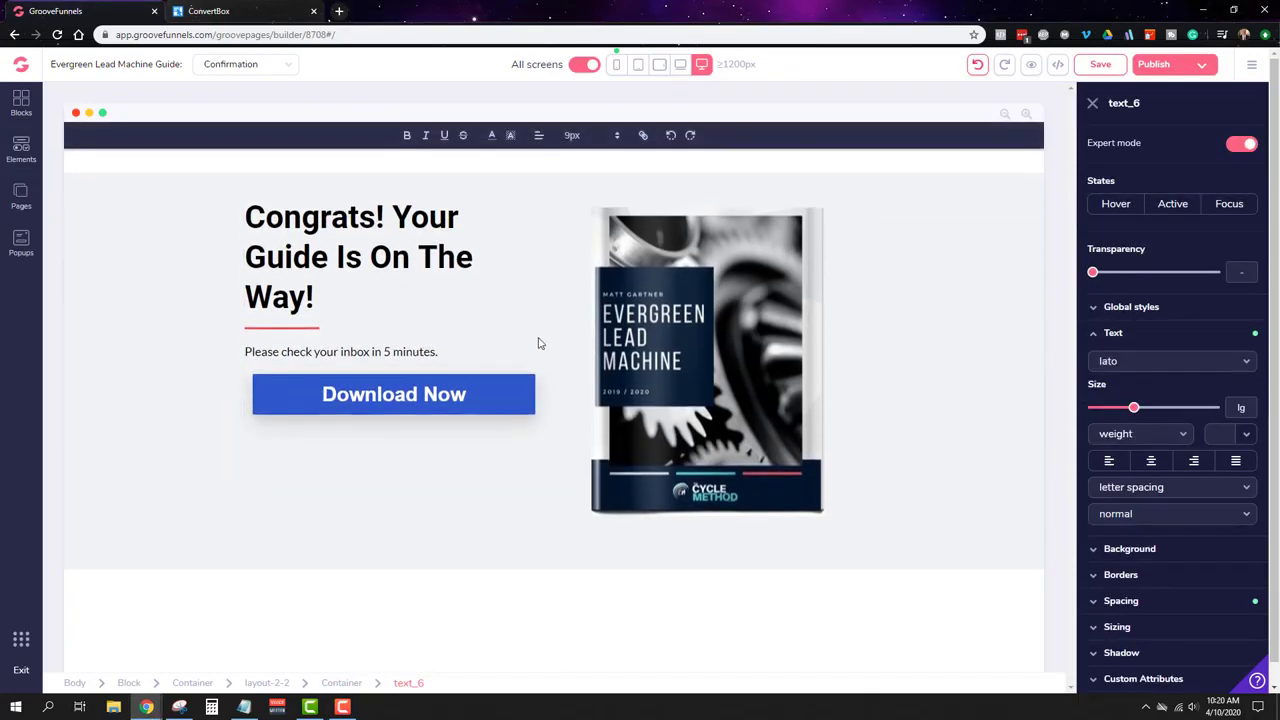
{"action": "type", "text": "We"}
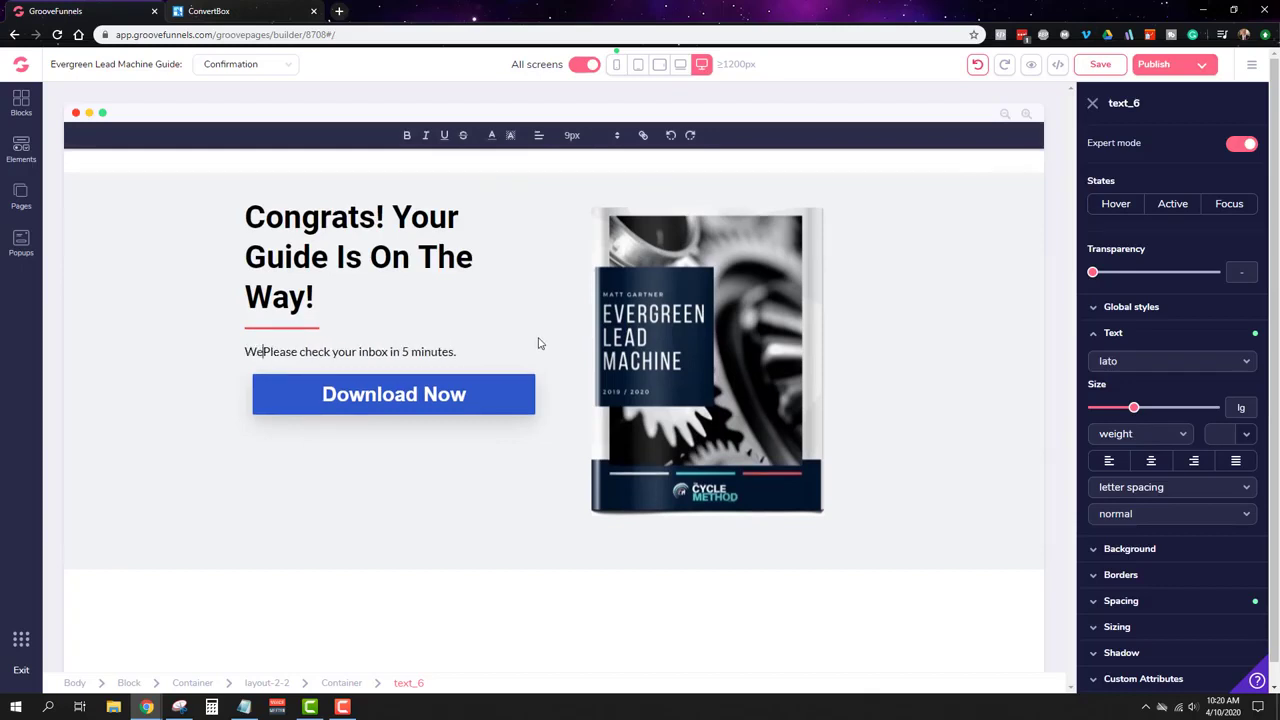
{"action": "type", "text": "'ve "}
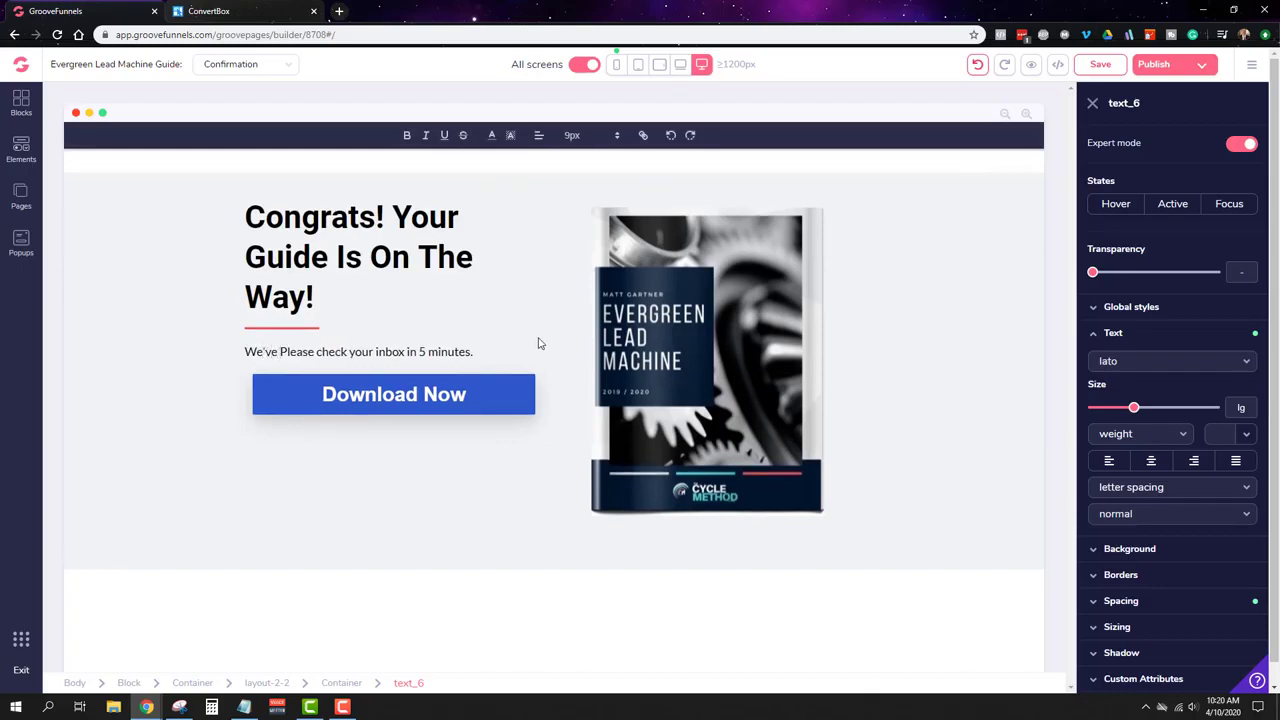
{"action": "type", "text": "sent your copy "}
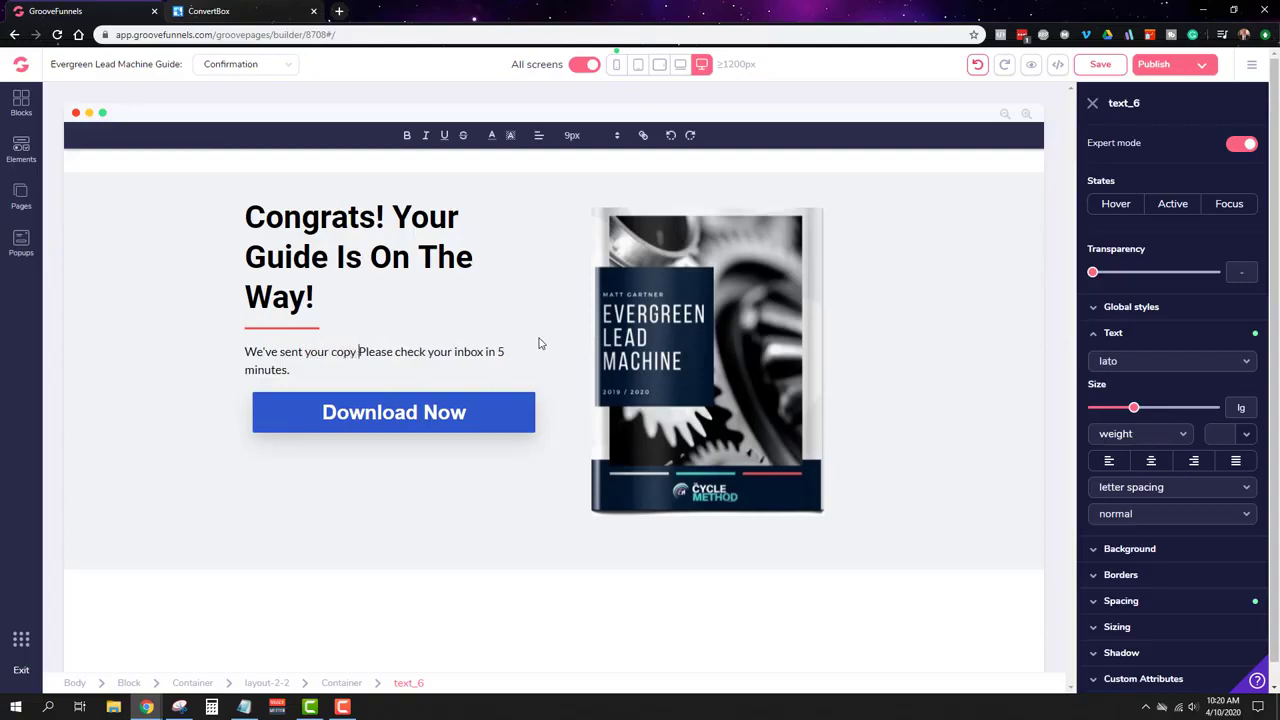
{"action": "type", "text": "of The "}
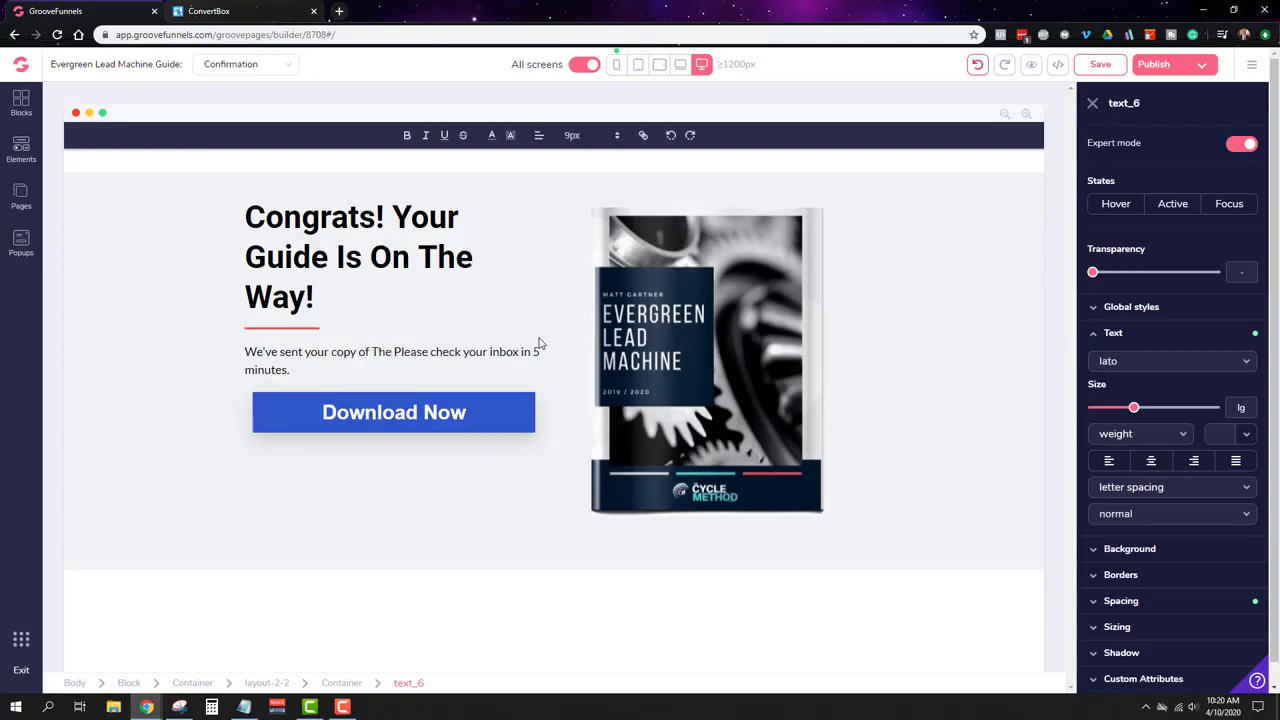
{"action": "type", "text": "Evergreen "}
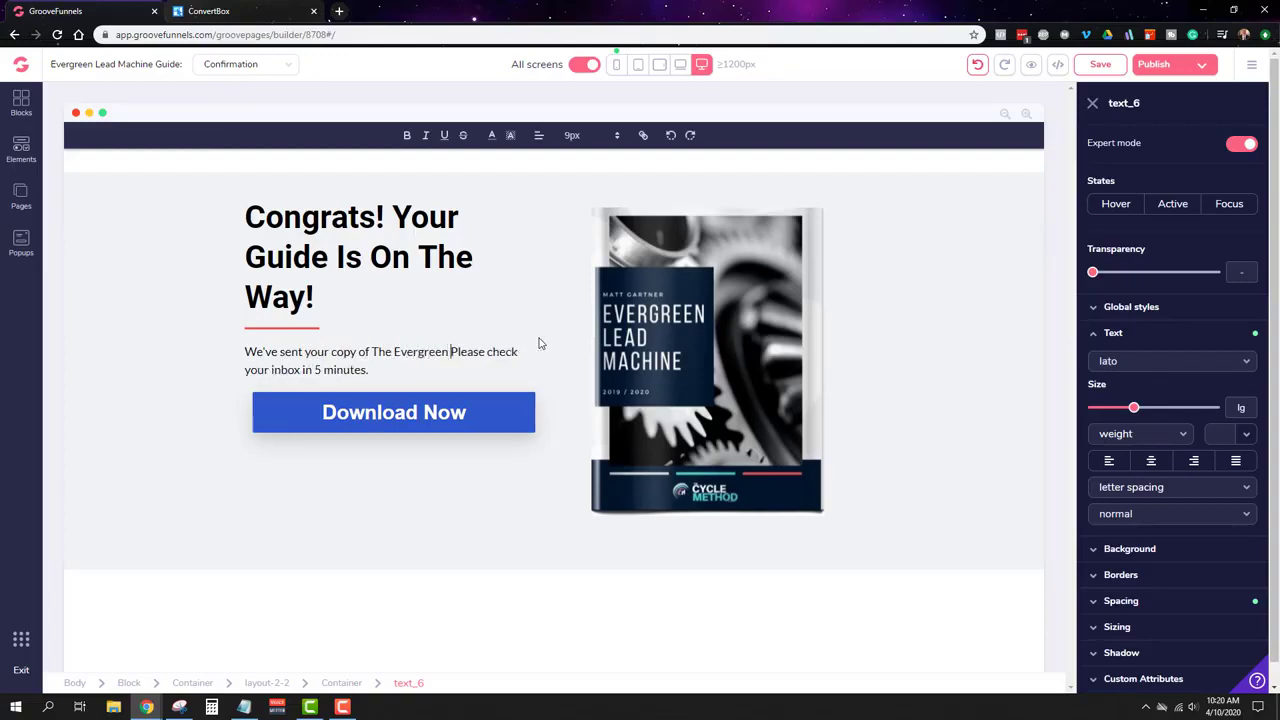
{"action": "type", "text": "Lead Machine to"}
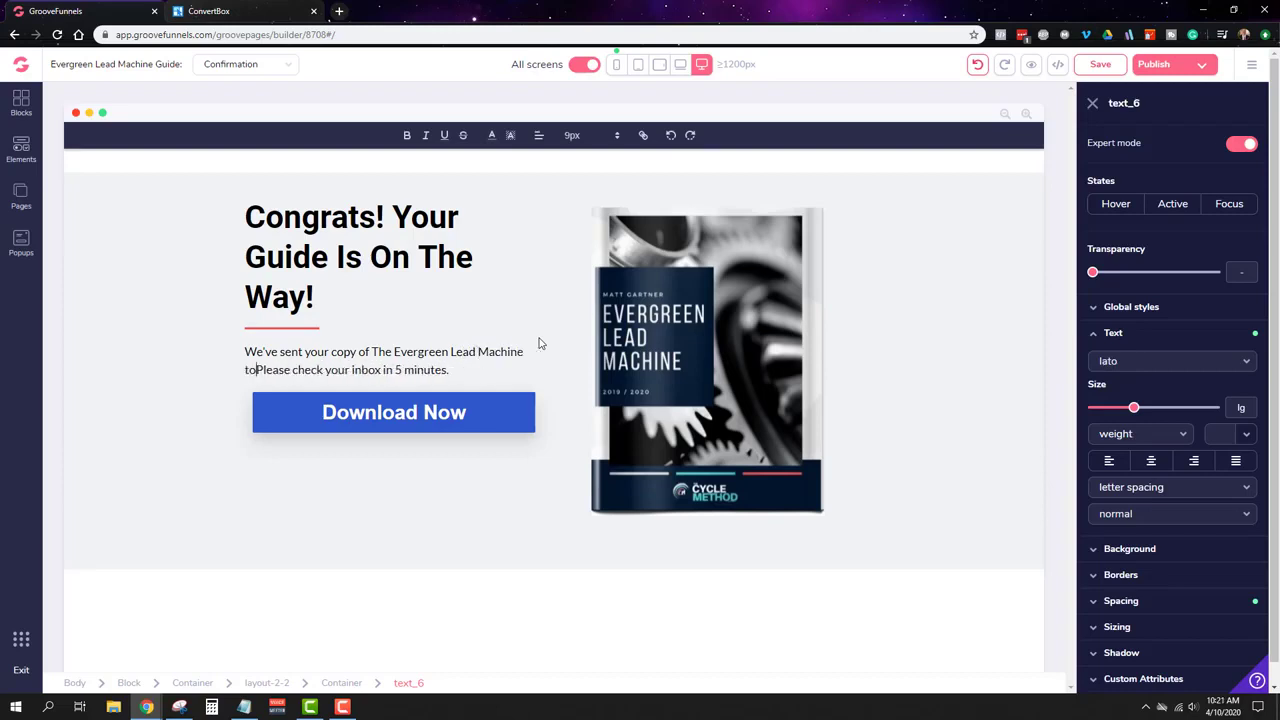
{"action": "type", "text": " your"}
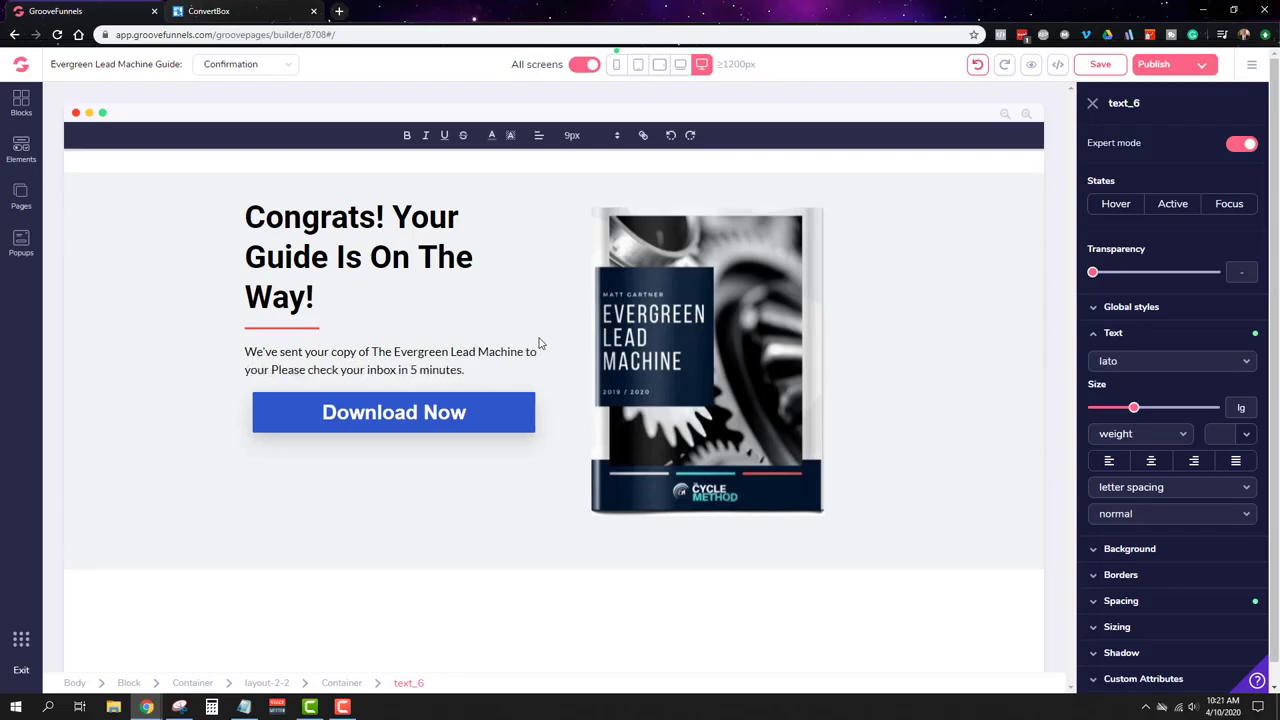
{"action": "key", "text": "BackSpace"}
{"action": "key", "text": "BackSpace"}
{"action": "key", "text": "BackSpace"}
{"action": "key", "text": "BackSpace"}
{"action": "key", "text": "BackSpace"}
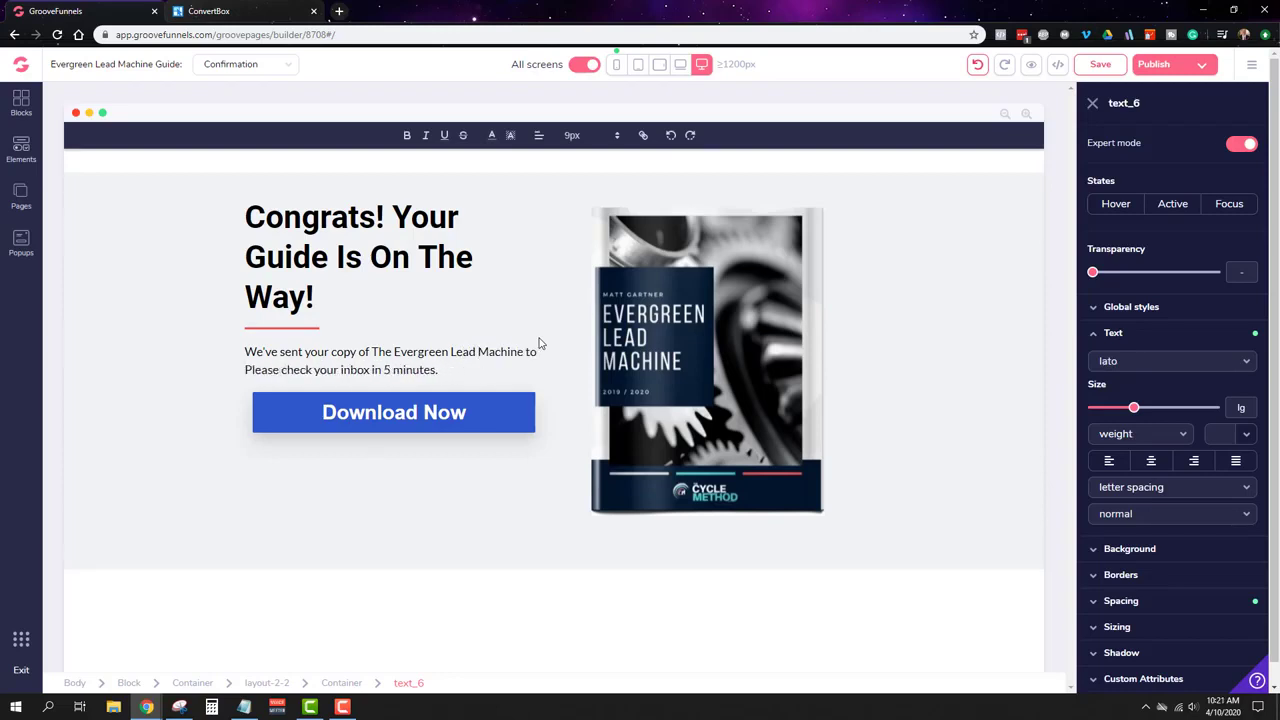
{"action": "type", "text": "the email addre"}
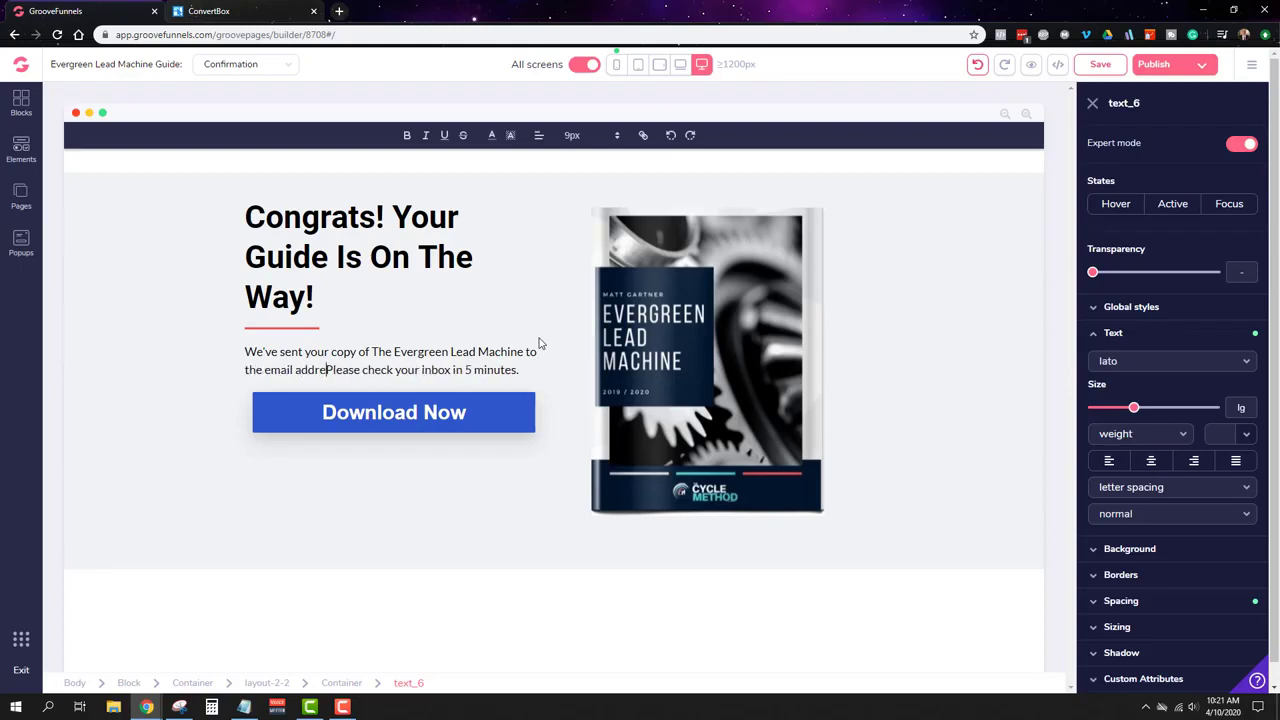
{"action": "type", "text": "ss th"}
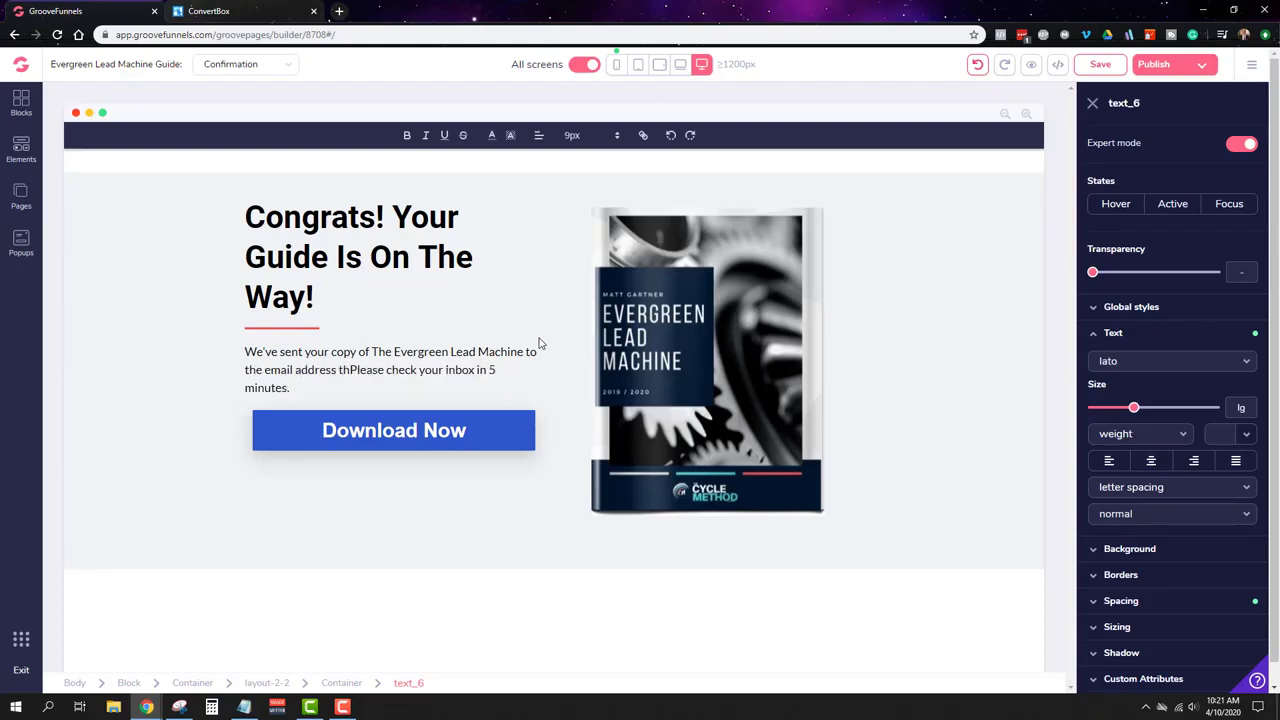
{"action": "type", "text": "at you pr"}
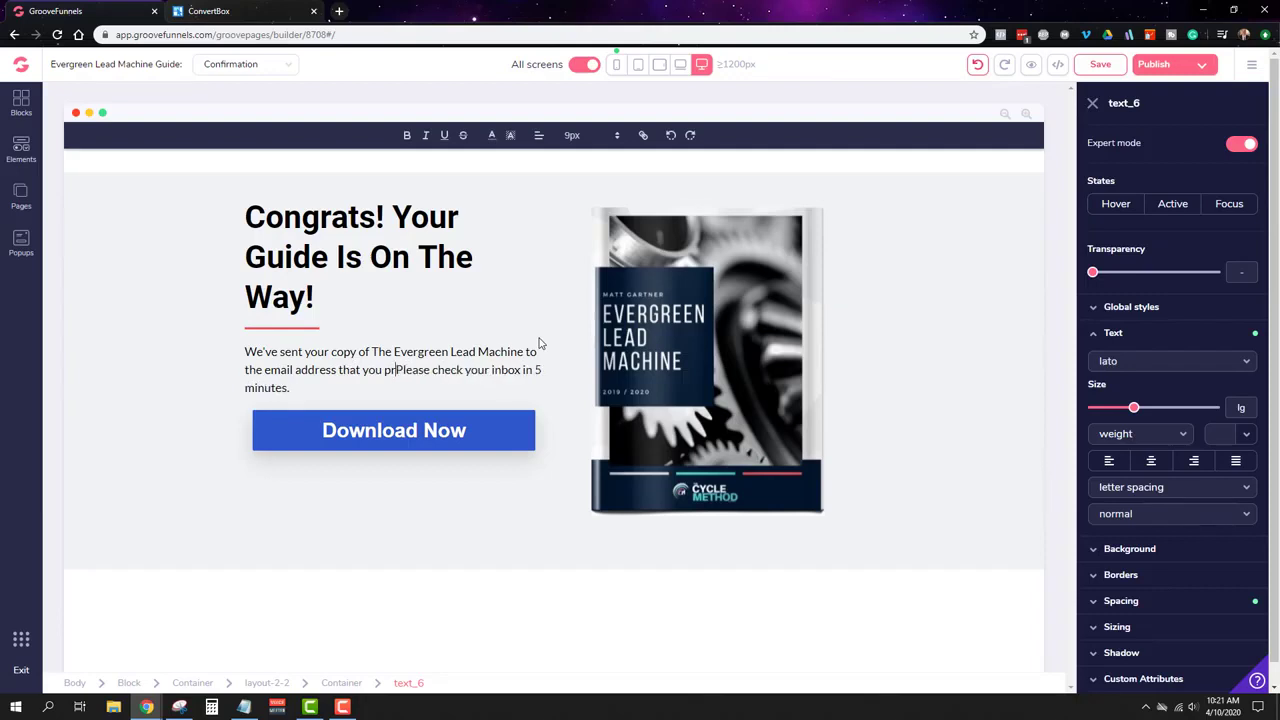
{"action": "type", "text": "ovided."}
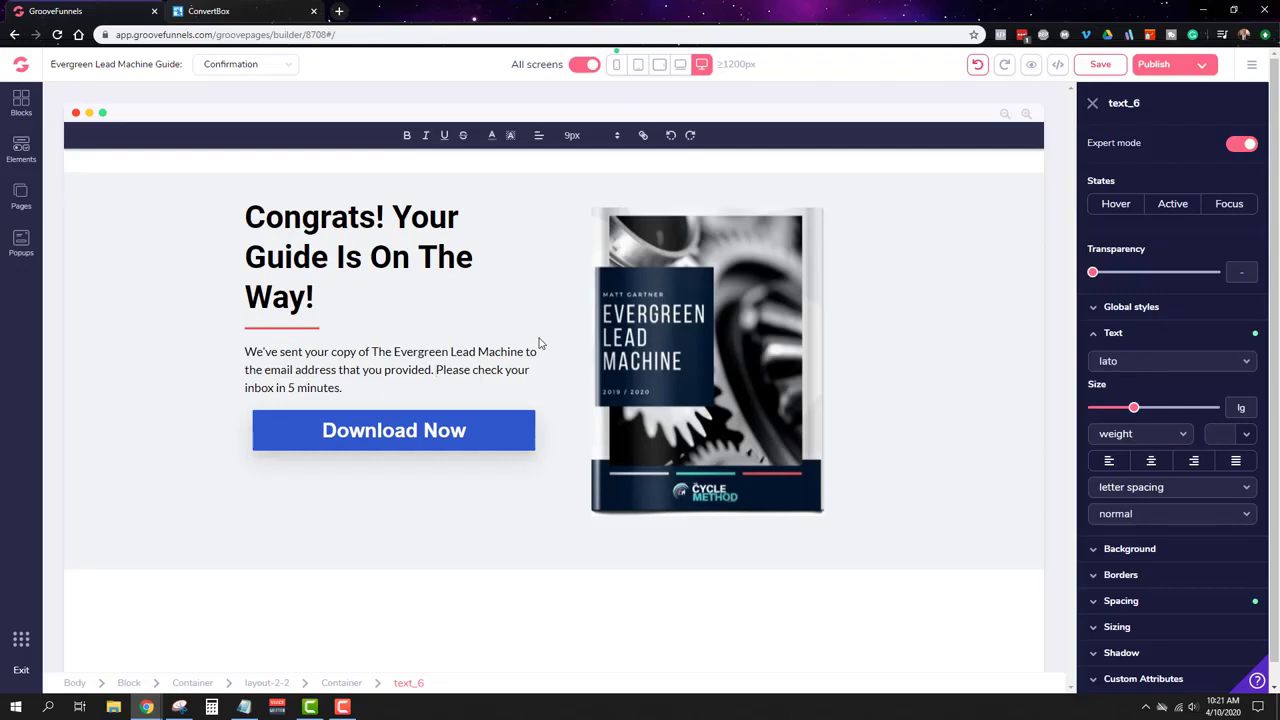
Step: Duplicate the paragraph, change the copy to 'Before you go...', and duplicate that line
{"action": "left_click", "coordinate": [556, 378]}
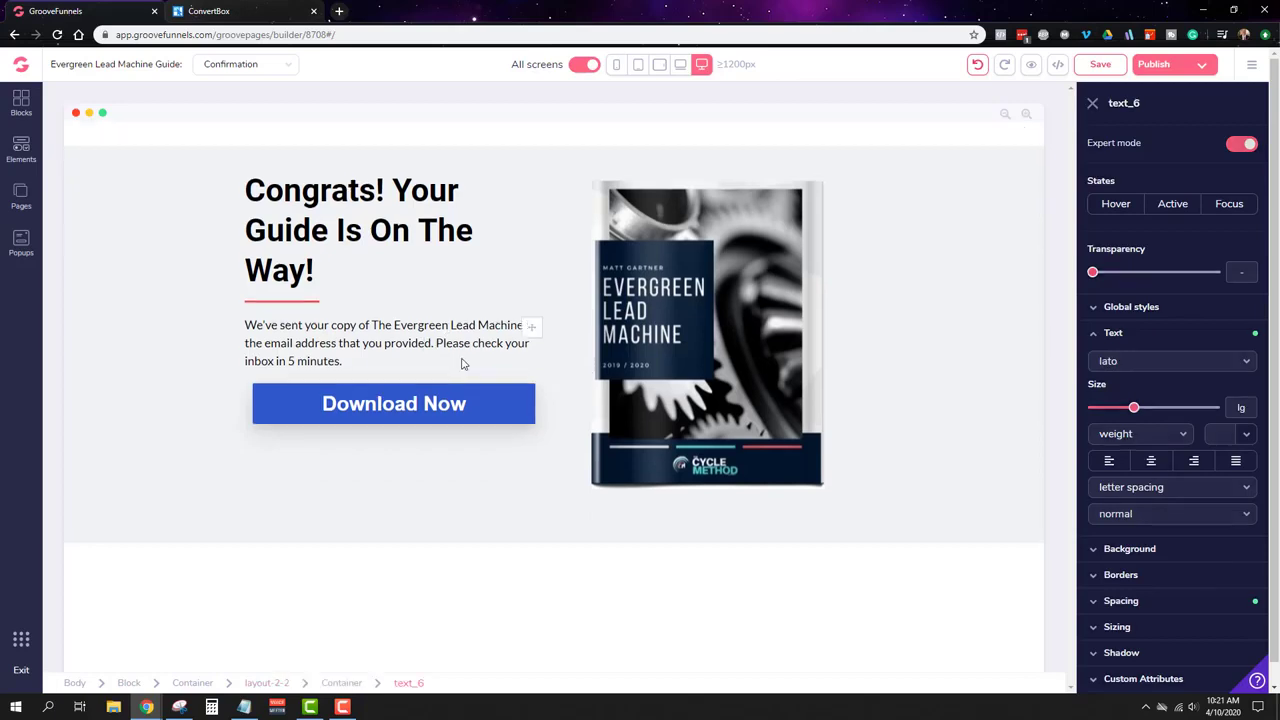
{"action": "left_click", "coordinate": [457, 325]}
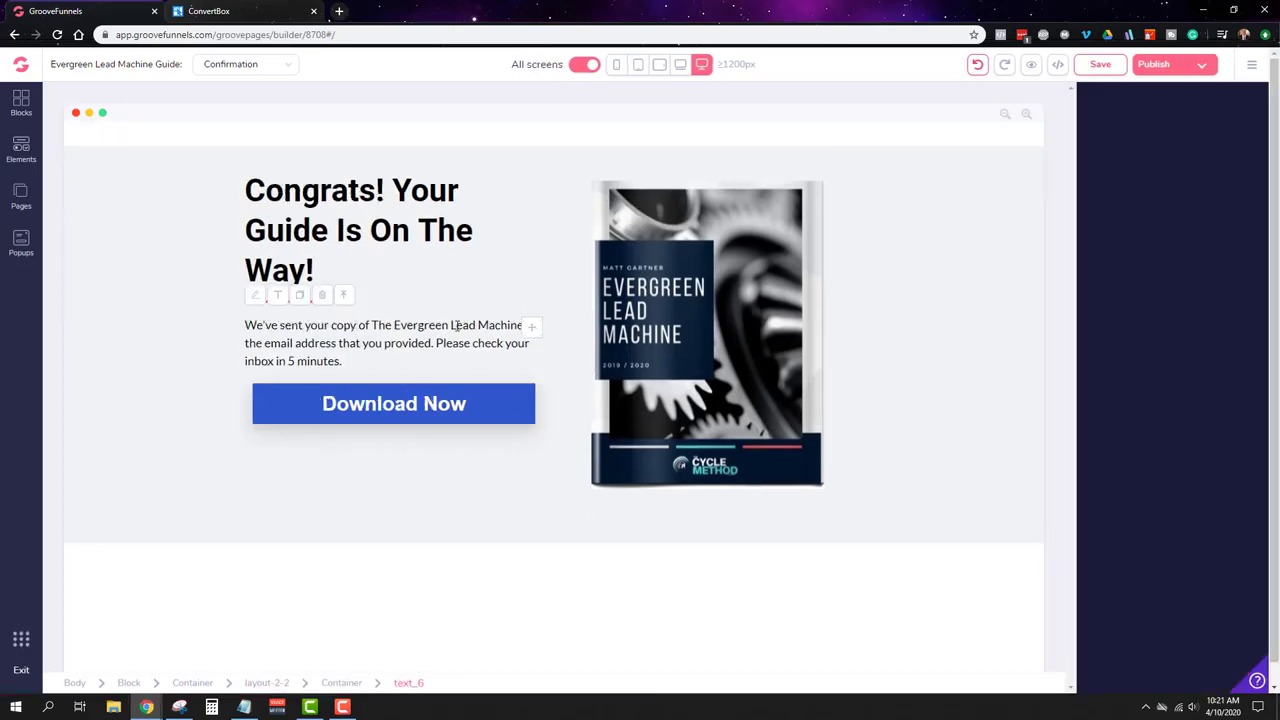
{"action": "left_click", "coordinate": [302, 296]}
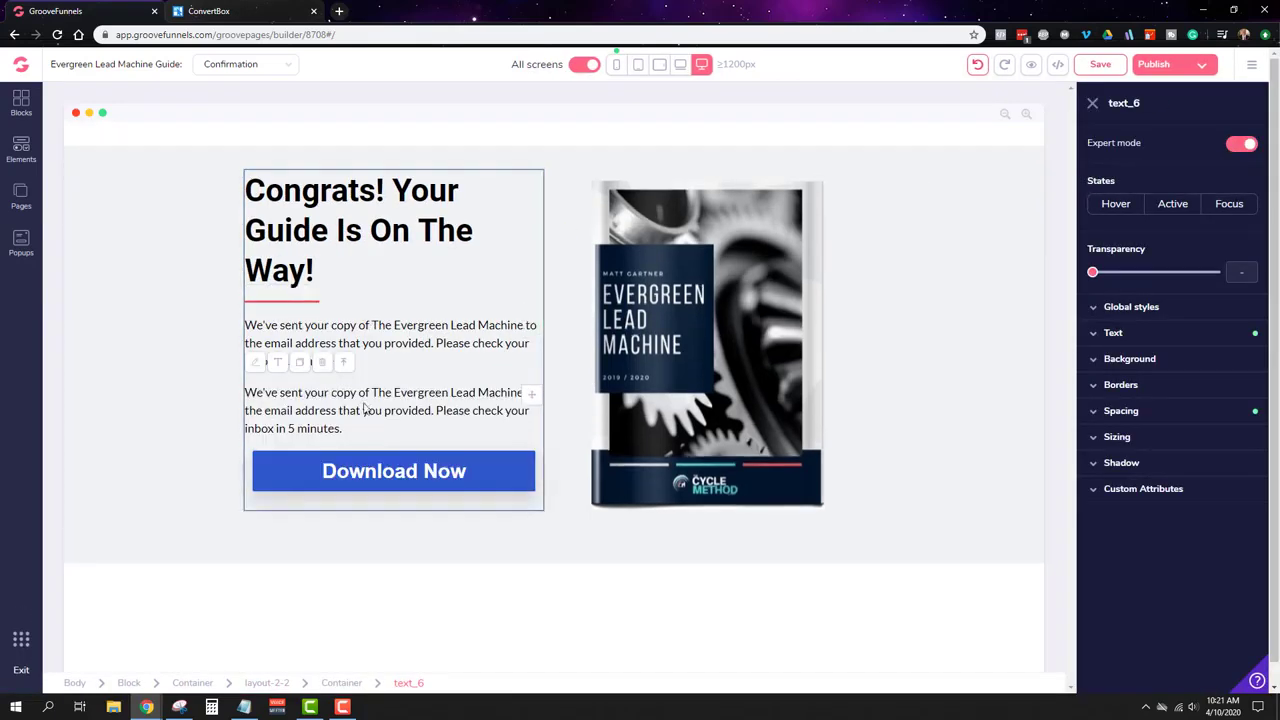
{"action": "double_click", "coordinate": [340, 409]}
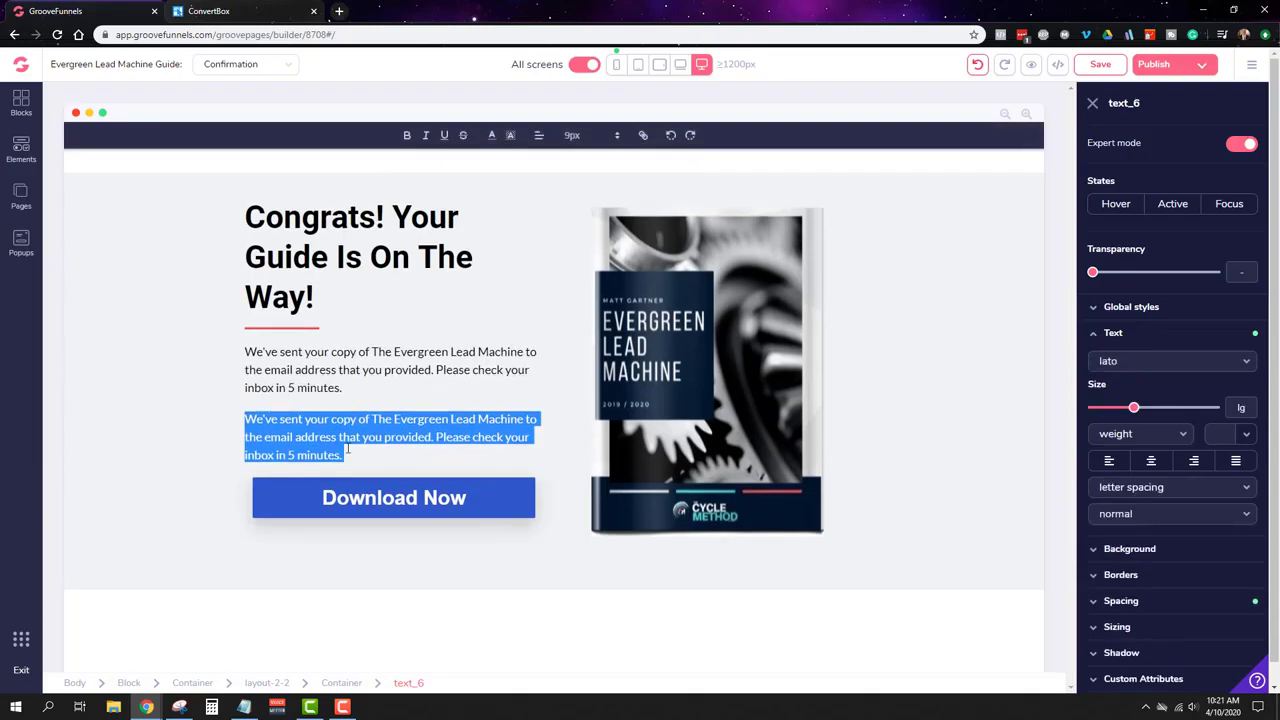
{"action": "type", "text": "Before you g"}
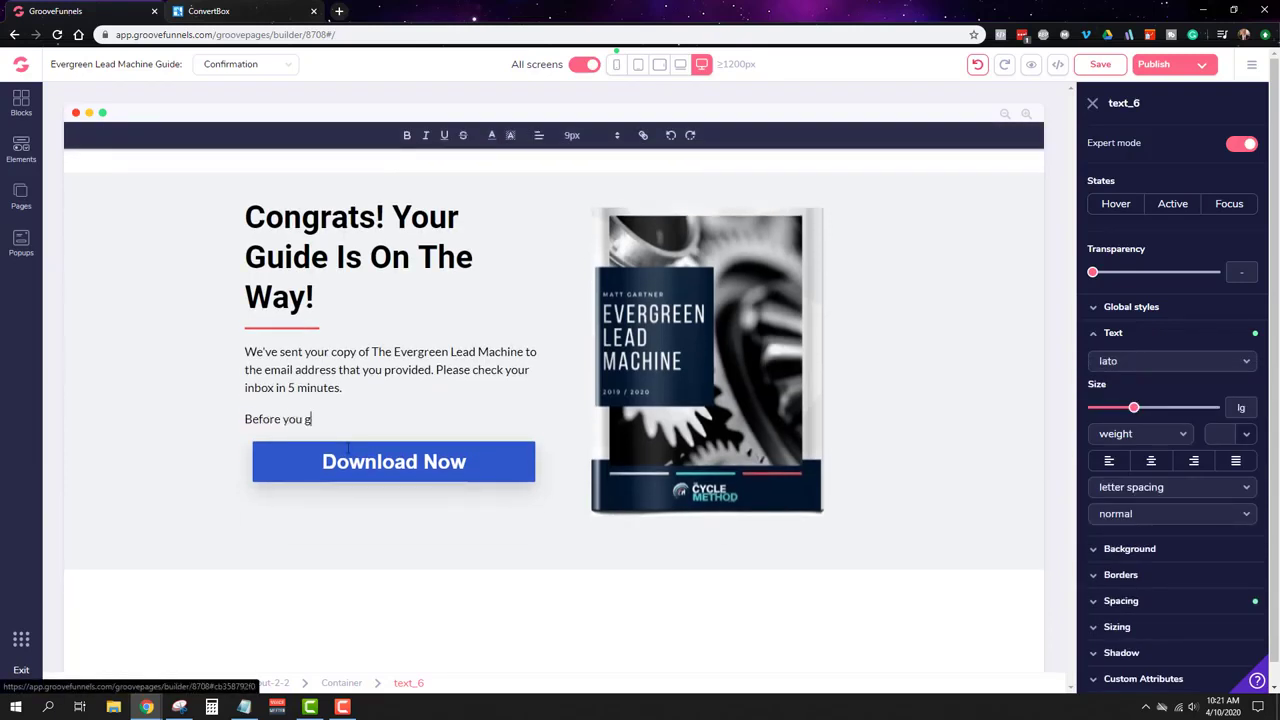
{"action": "type", "text": "o..."}
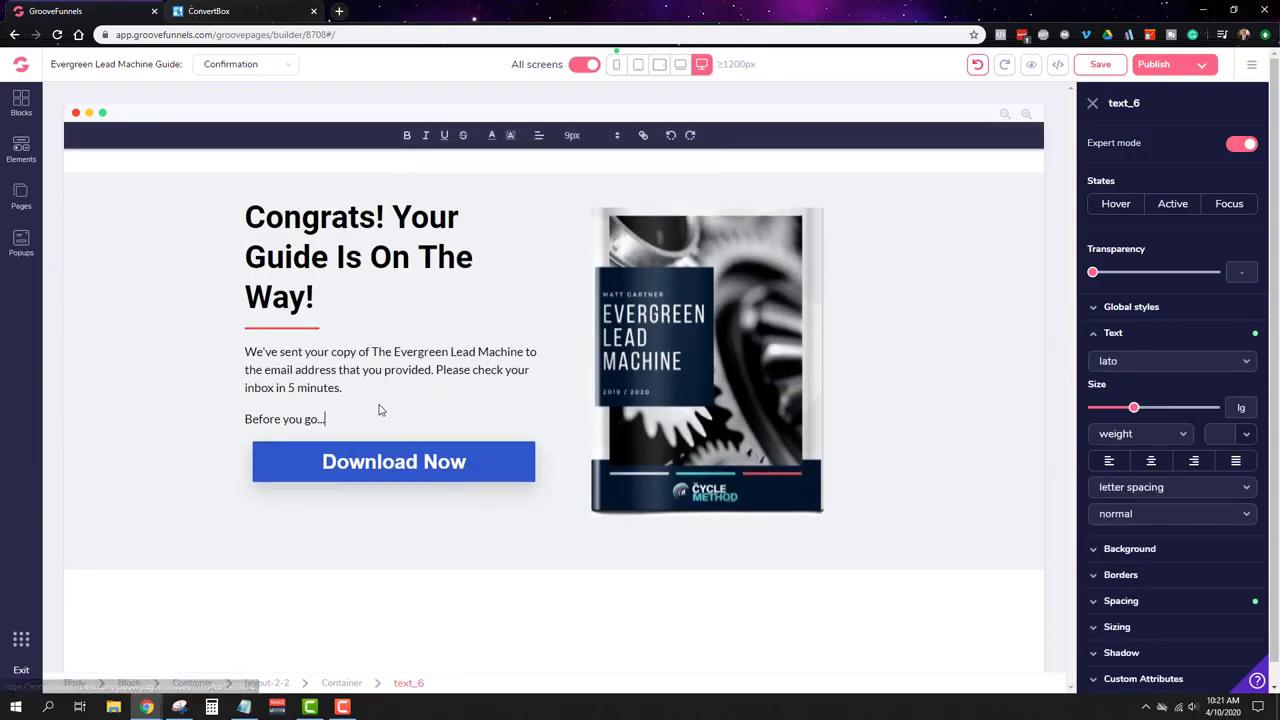
{"action": "left_click", "coordinate": [498, 363]}
{"action": "left_click", "coordinate": [426, 394]}
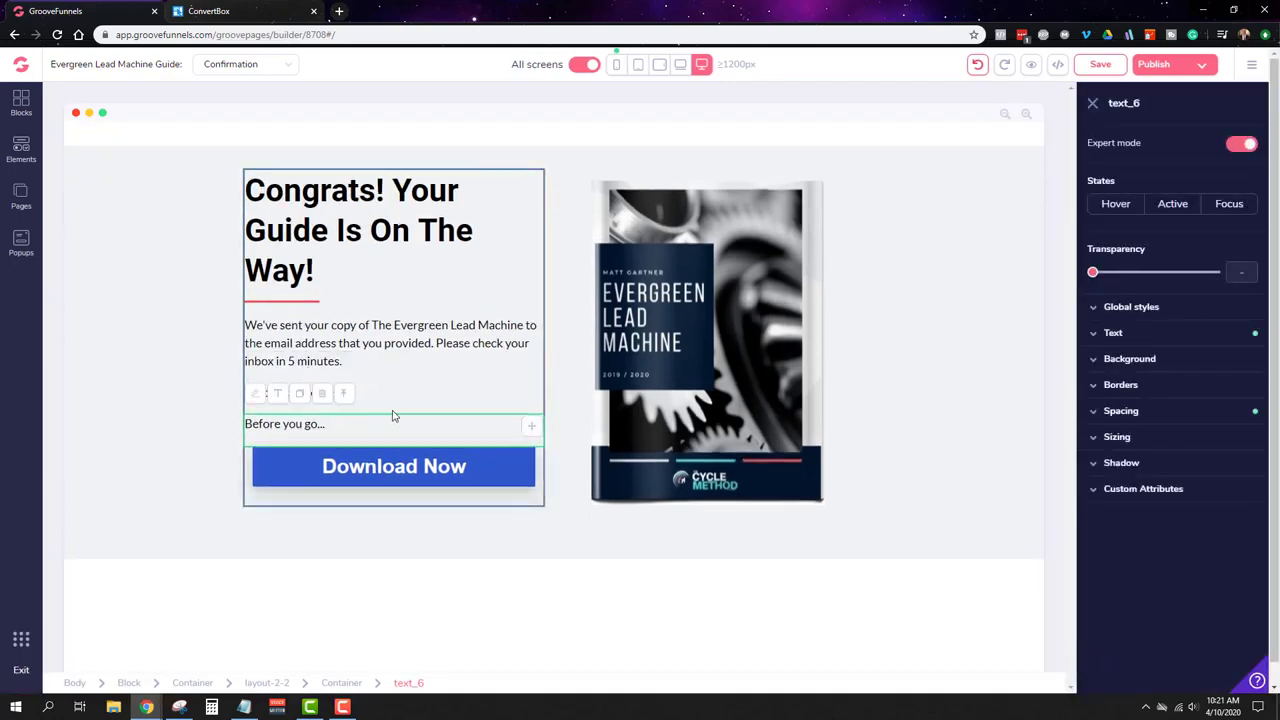
{"action": "double_click", "coordinate": [393, 417]}
{"action": "left_click", "coordinate": [310, 408]}
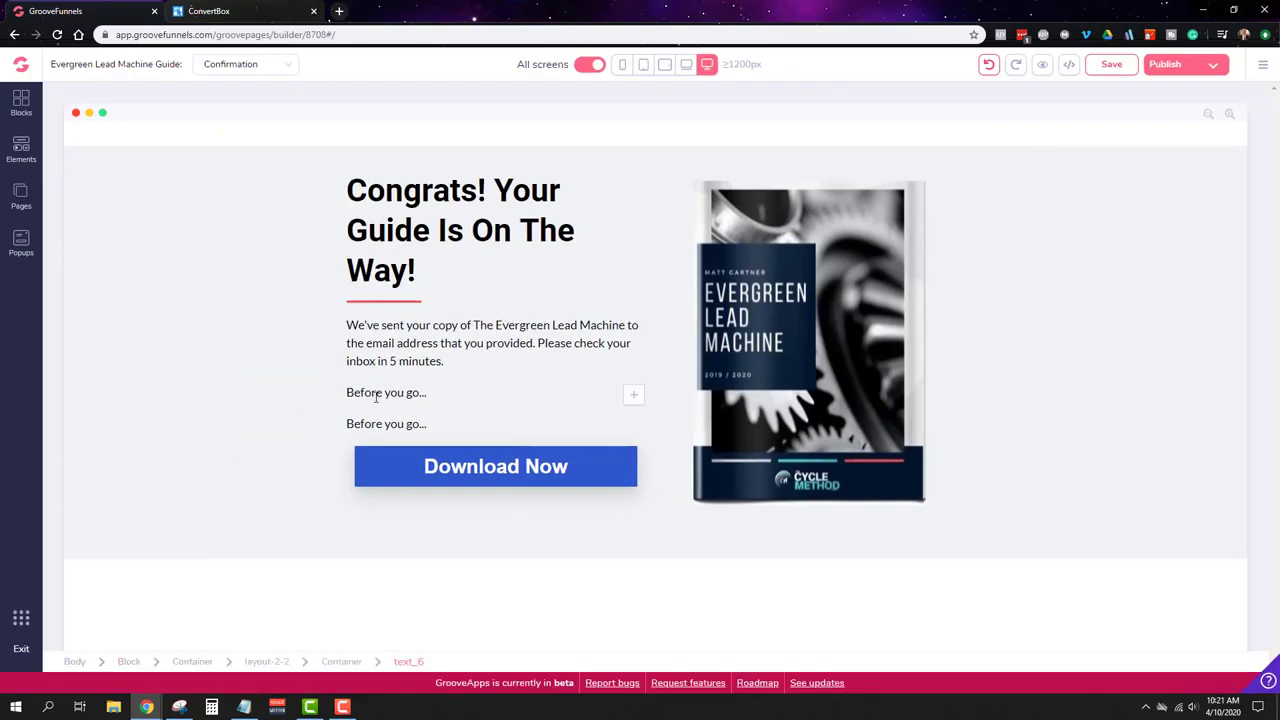
Step: Enlarge the first 'Before you go...' line to text size 3xl
{"action": "left_click", "coordinate": [380, 394]}
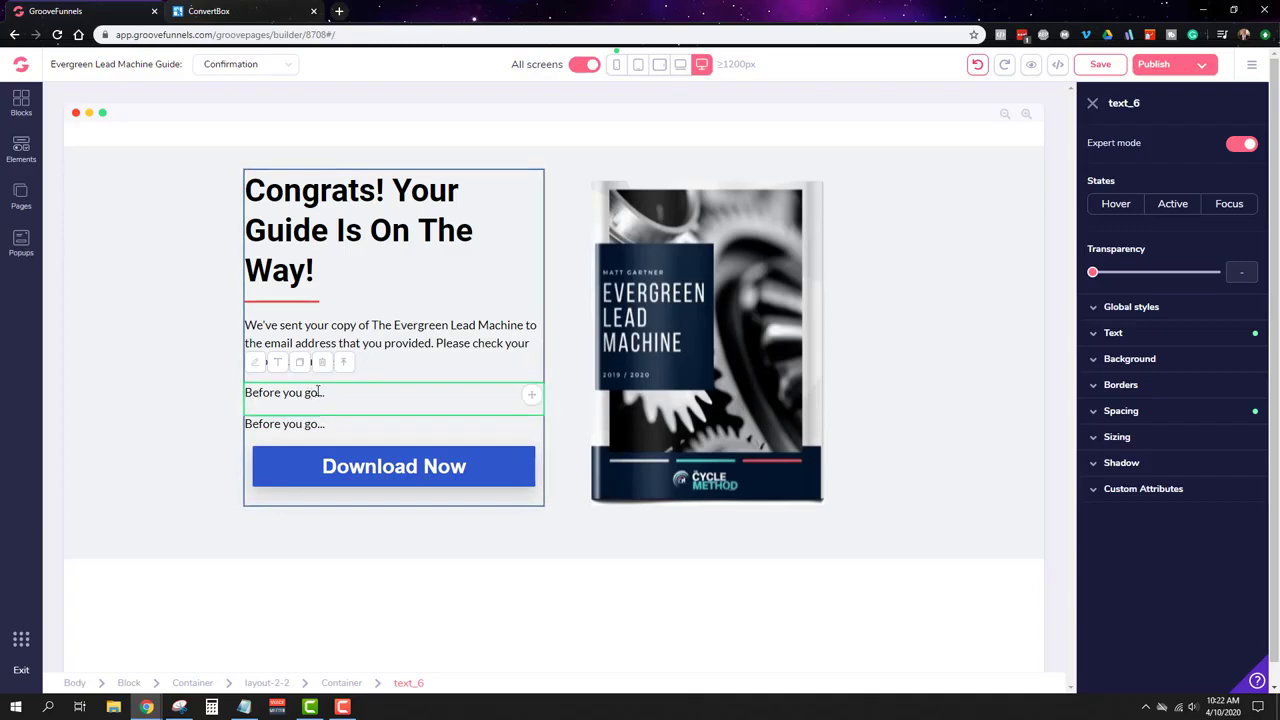
{"action": "left_click", "coordinate": [1126, 340]}
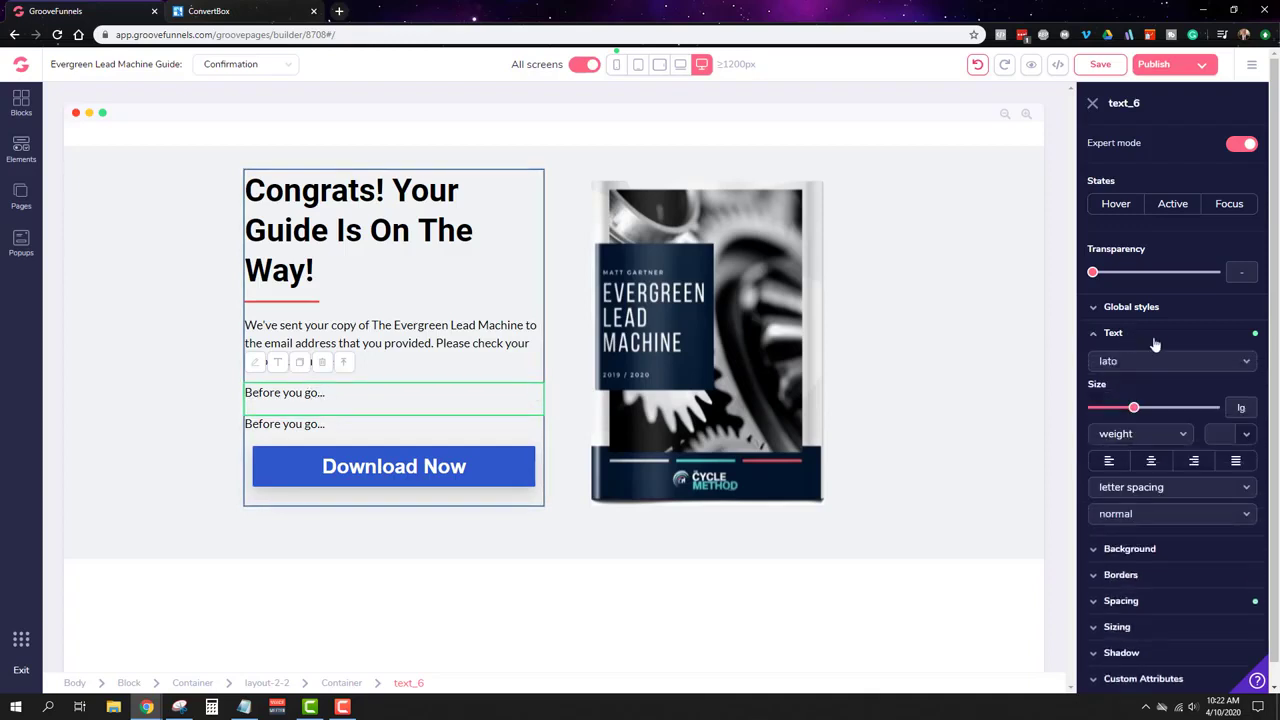
{"action": "left_click_drag", "start_coordinate": [1134, 407], "coordinate": [1164, 408]}
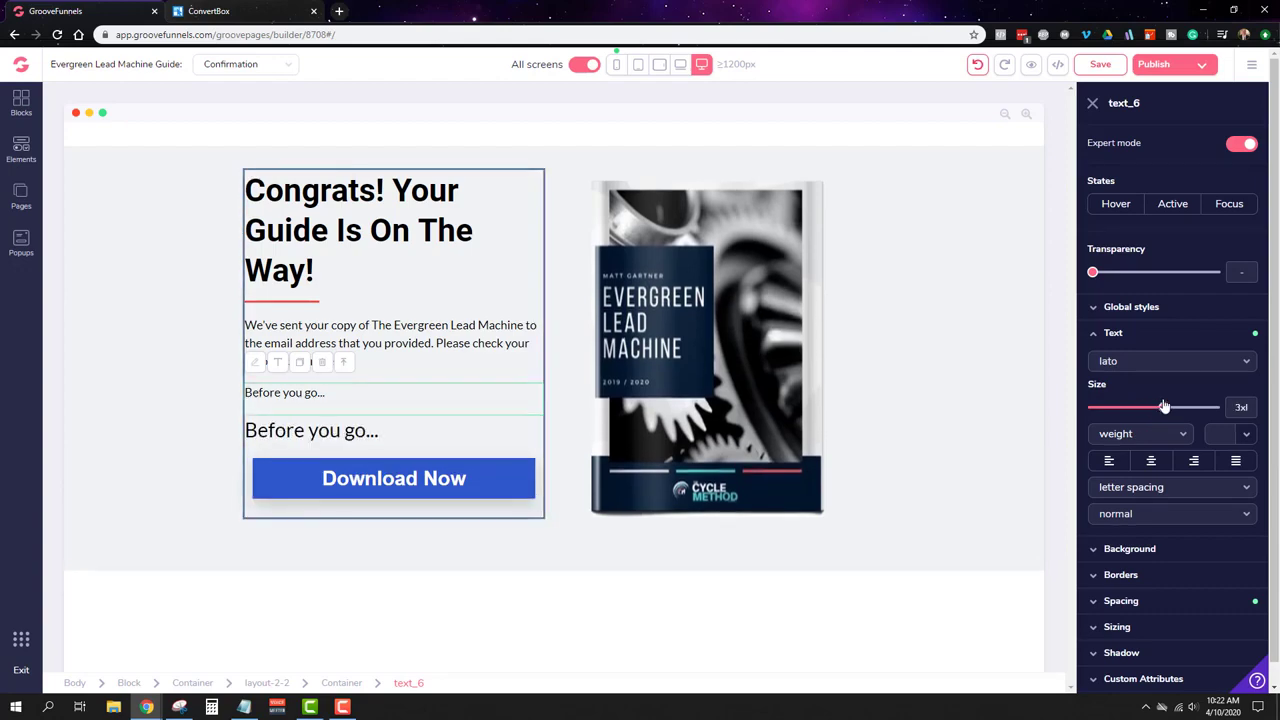
{"action": "double_click", "coordinate": [347, 432]}
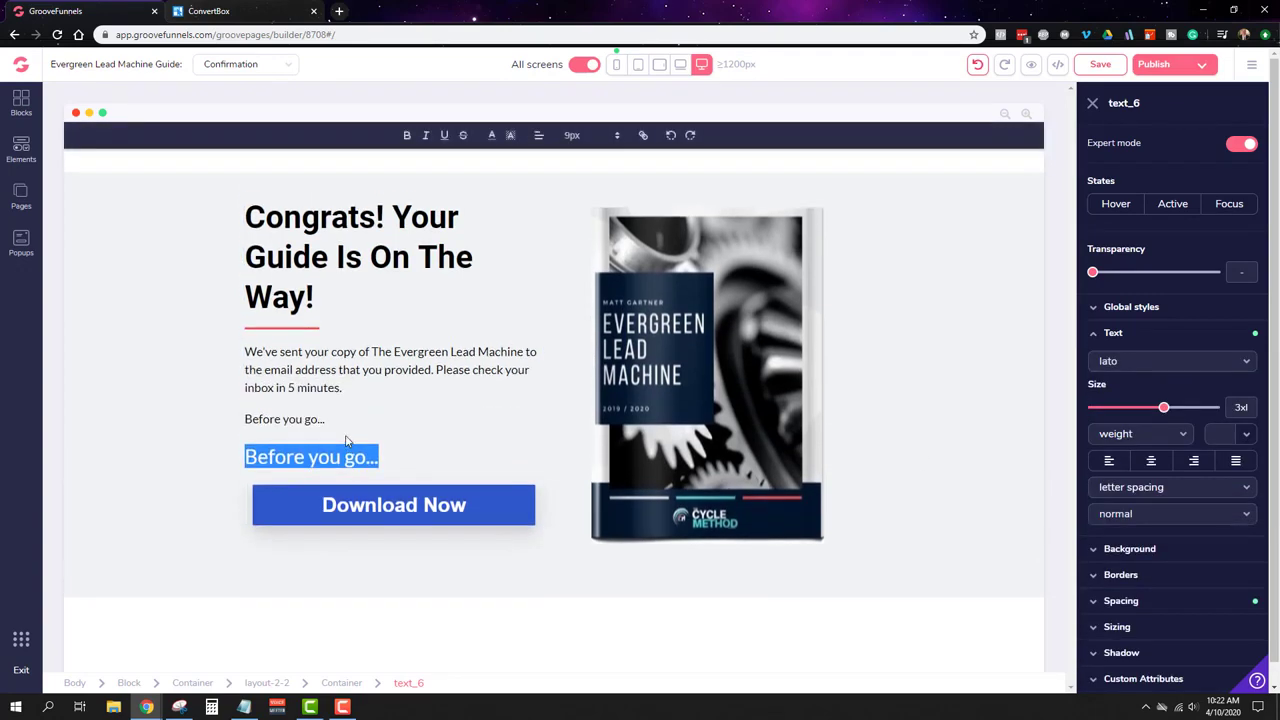
{"action": "left_click", "coordinate": [347, 440]}
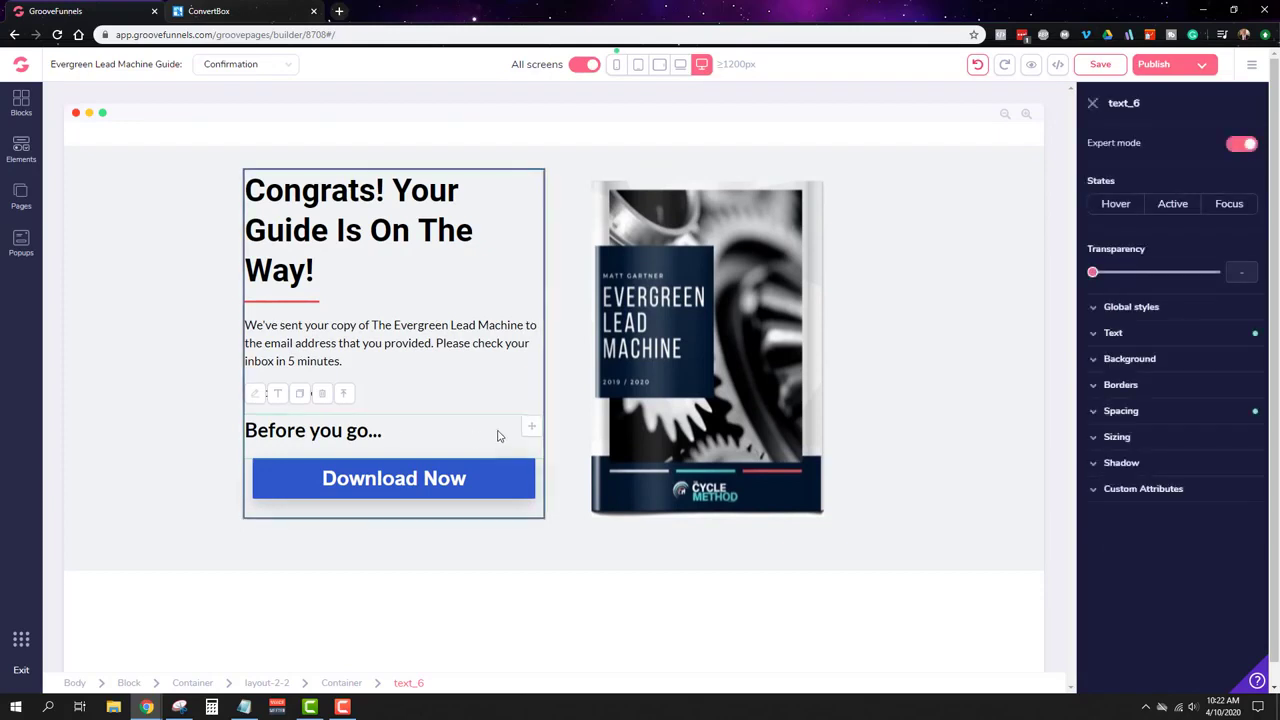
{"action": "left_click", "coordinate": [532, 429]}
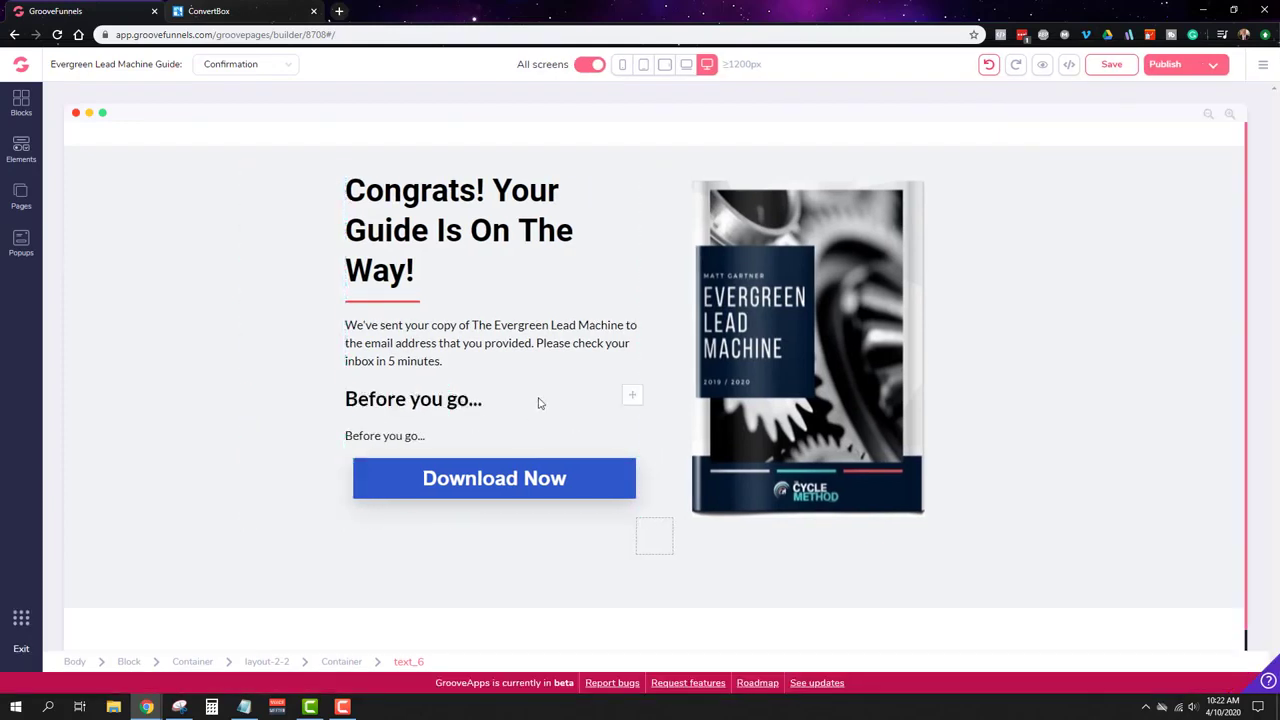
Step: Select the full text of the small 'Before you go...' line
{"action": "left_click", "coordinate": [412, 435]}
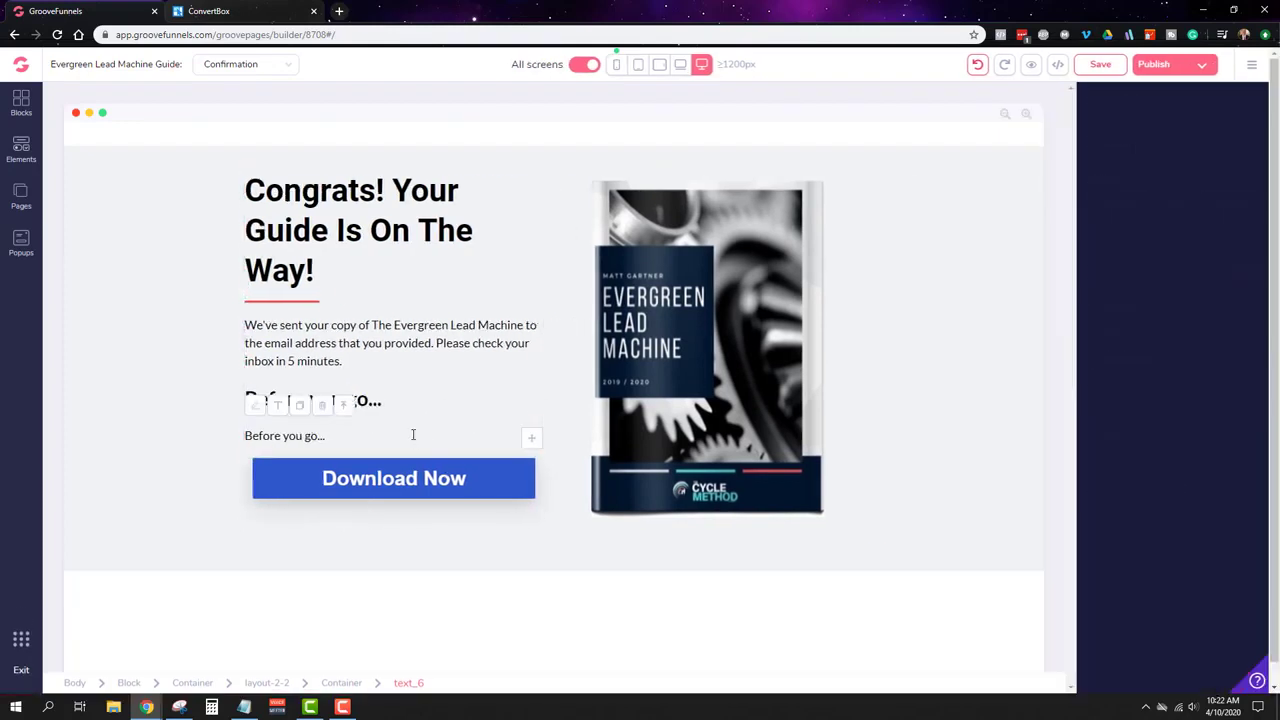
{"action": "double_click", "coordinate": [296, 438]}
{"action": "triple_click", "coordinate": [296, 438]}
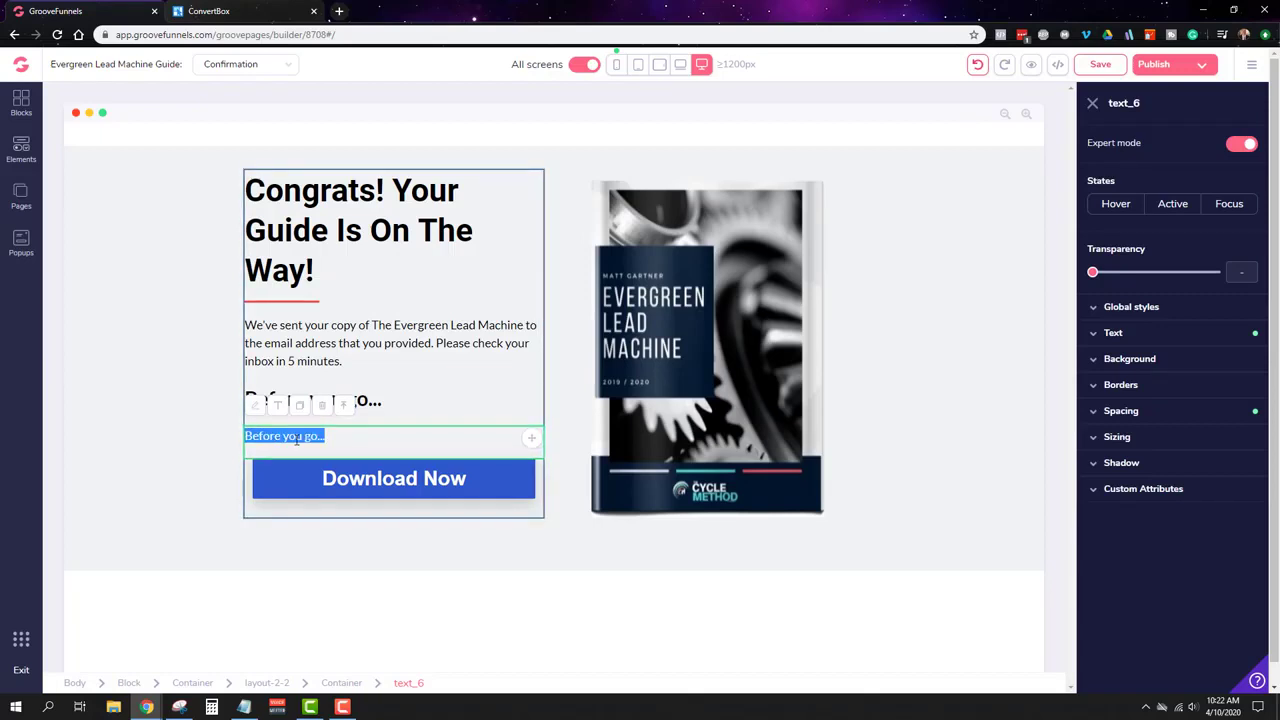
{"action": "triple_click", "coordinate": [297, 438]}
{"action": "left_click", "coordinate": [322, 437]}
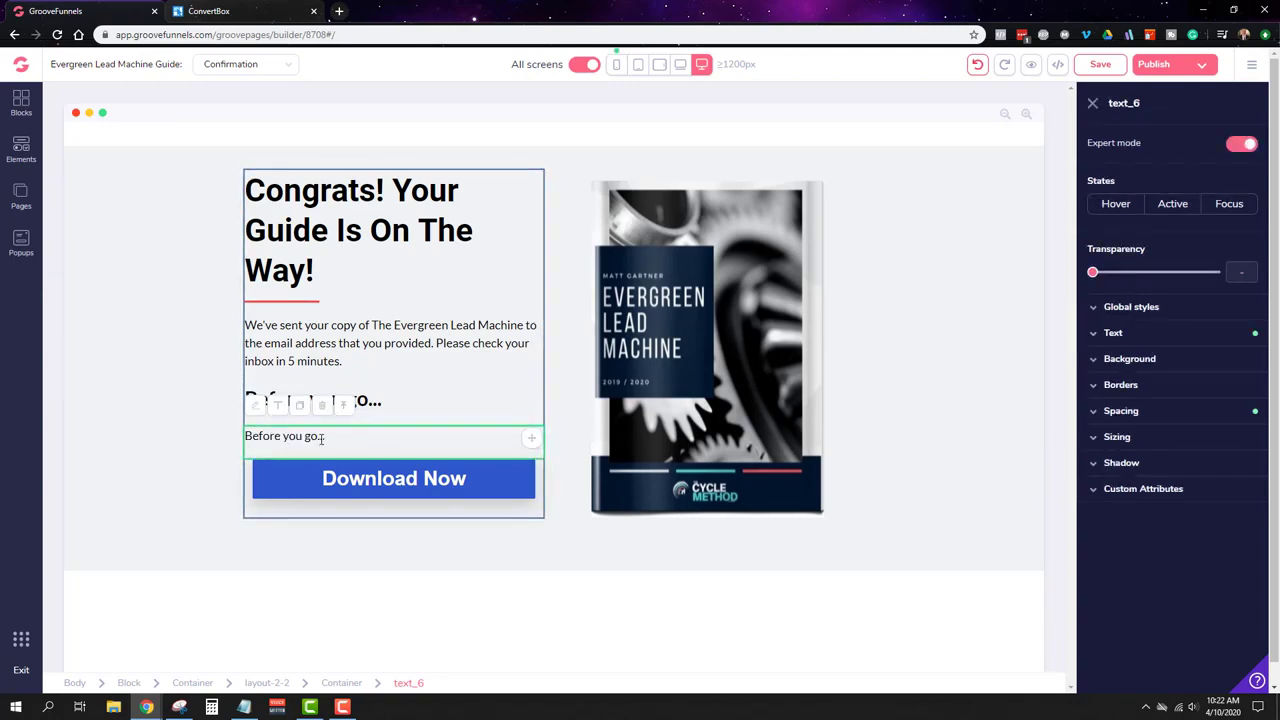
Step: Delete the small 'Before you go...' line
{"action": "double_click", "coordinate": [285, 436]}
{"action": "left_click", "coordinate": [285, 436]}
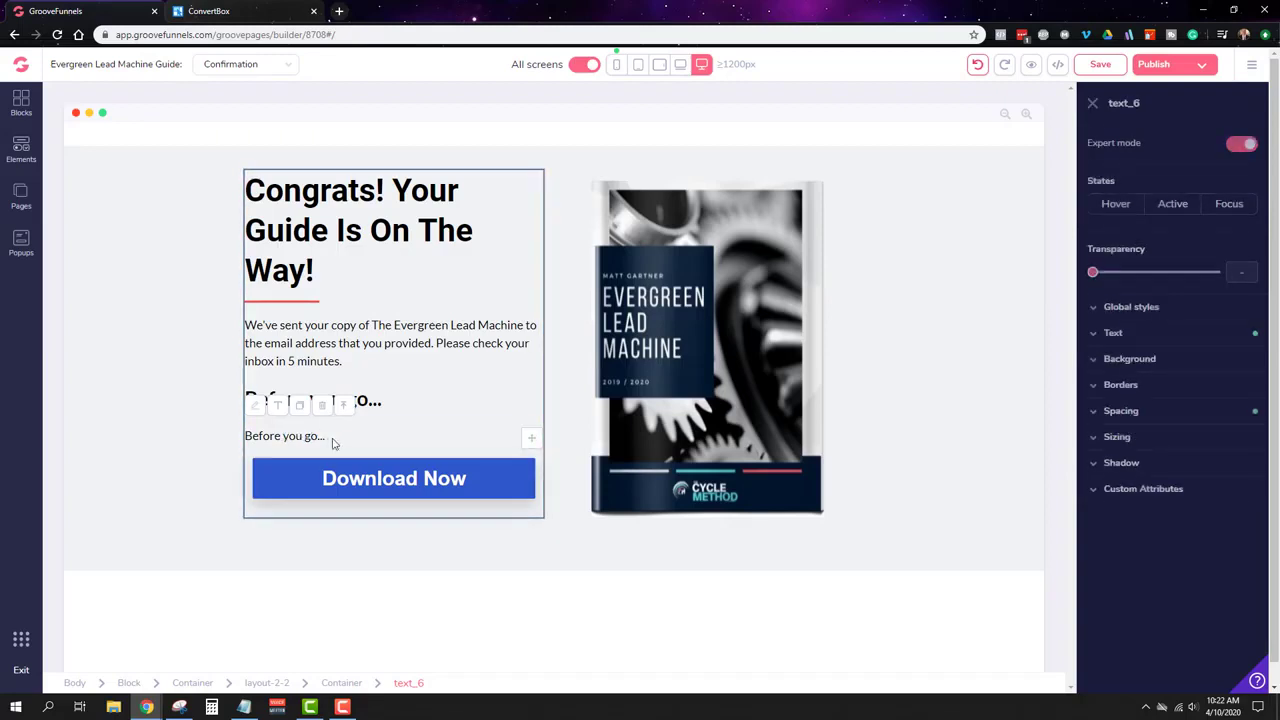
{"action": "left_click", "coordinate": [321, 405]}
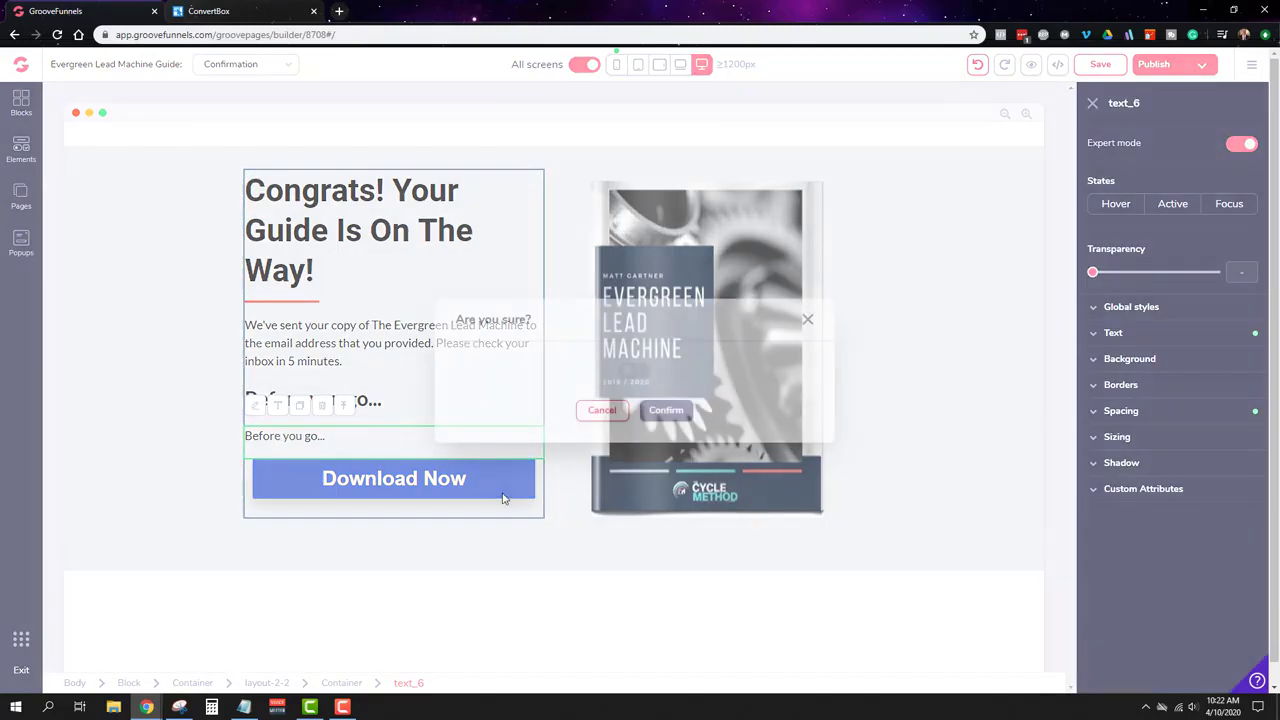
{"action": "left_click", "coordinate": [666, 410]}
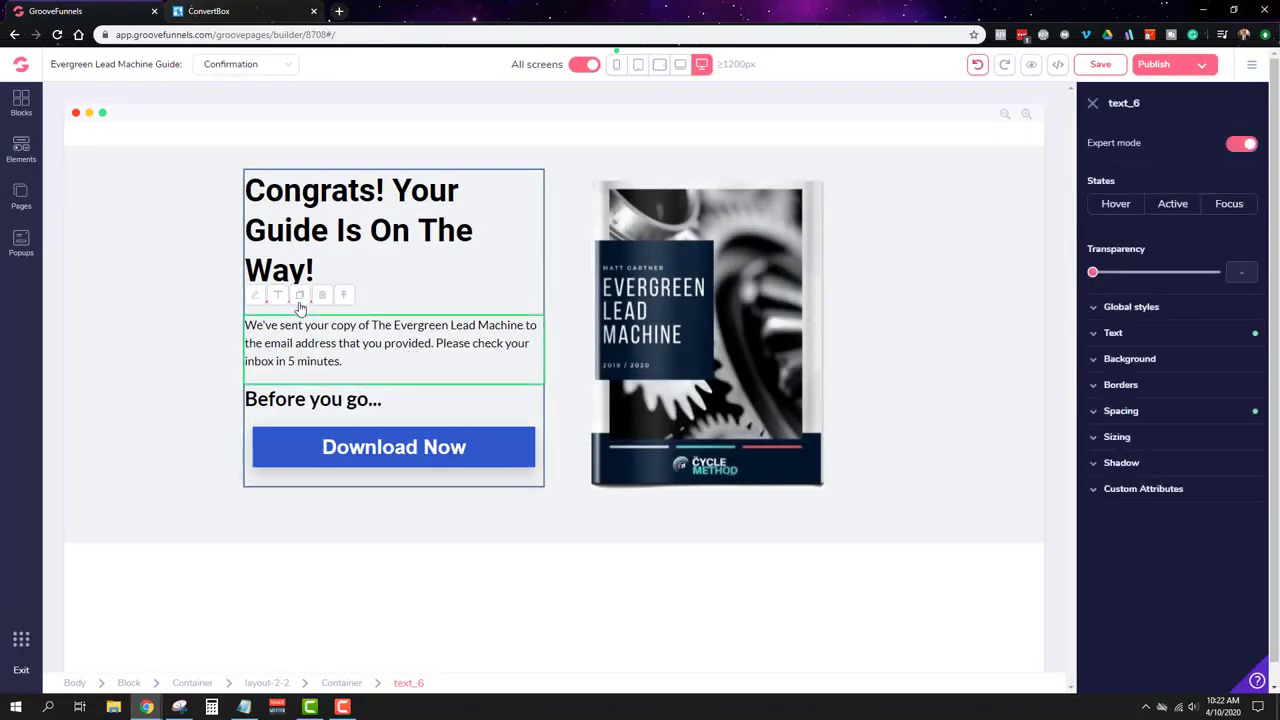
Step: Duplicate the confirmation paragraph and place the copy under the 'Before you go...' heading
{"action": "left_click", "coordinate": [299, 295]}
{"action": "left_click_drag", "start_coordinate": [534, 406], "coordinate": [437, 482]}
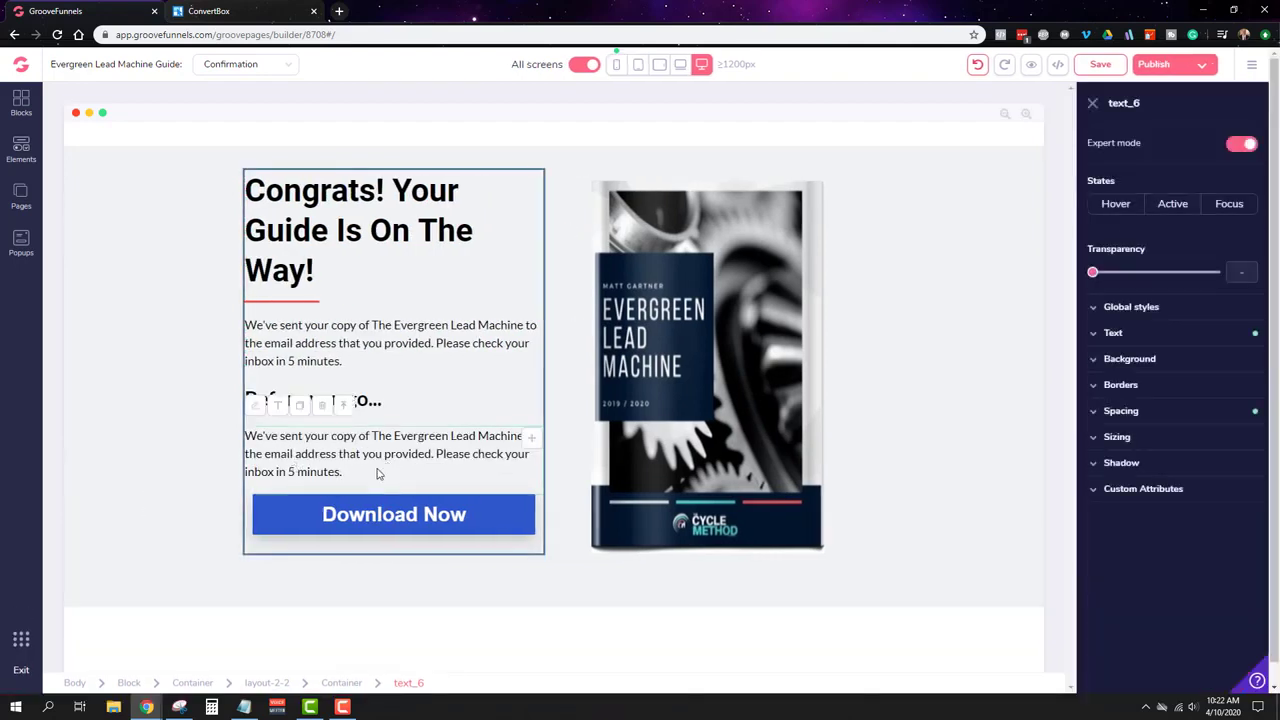
{"action": "left_click", "coordinate": [319, 457]}
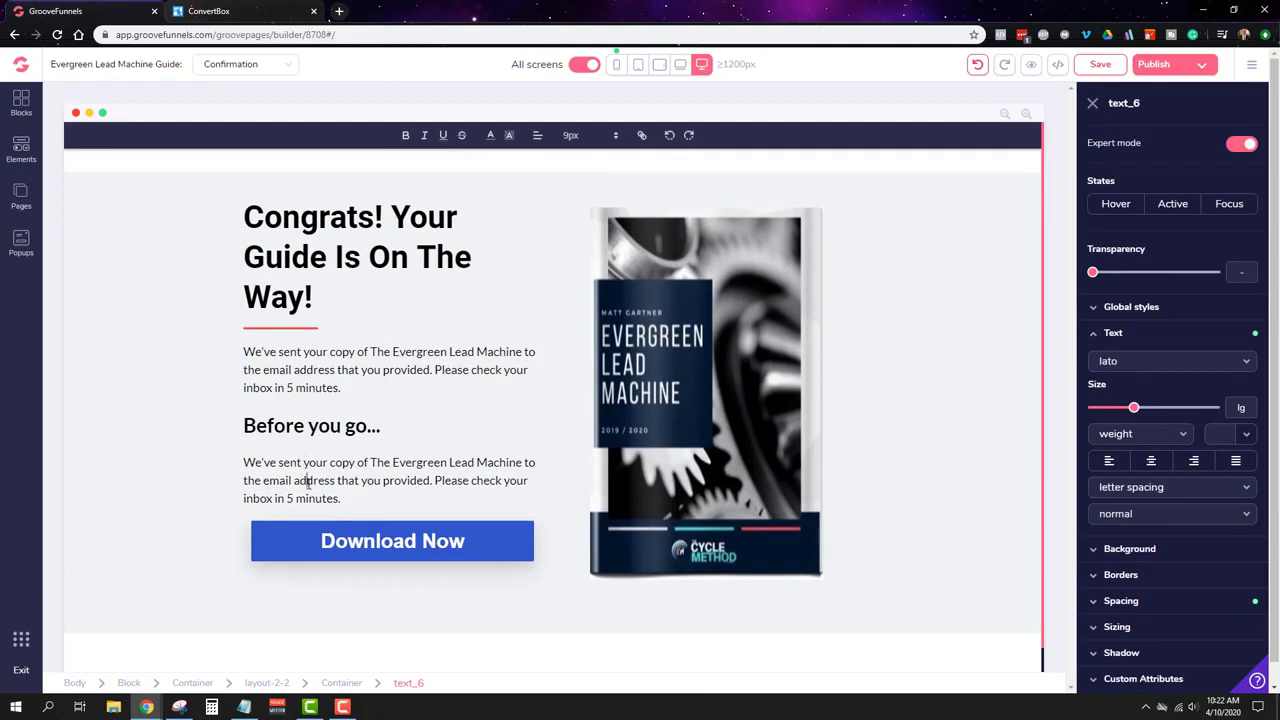
Step: Rewrite the paragraph to 'Join our free Private Facebook Community! Swap stories, ask questions, and multiply results!'
{"action": "triple_click", "coordinate": [308, 481]}
{"action": "key", "text": "BackSpace"}
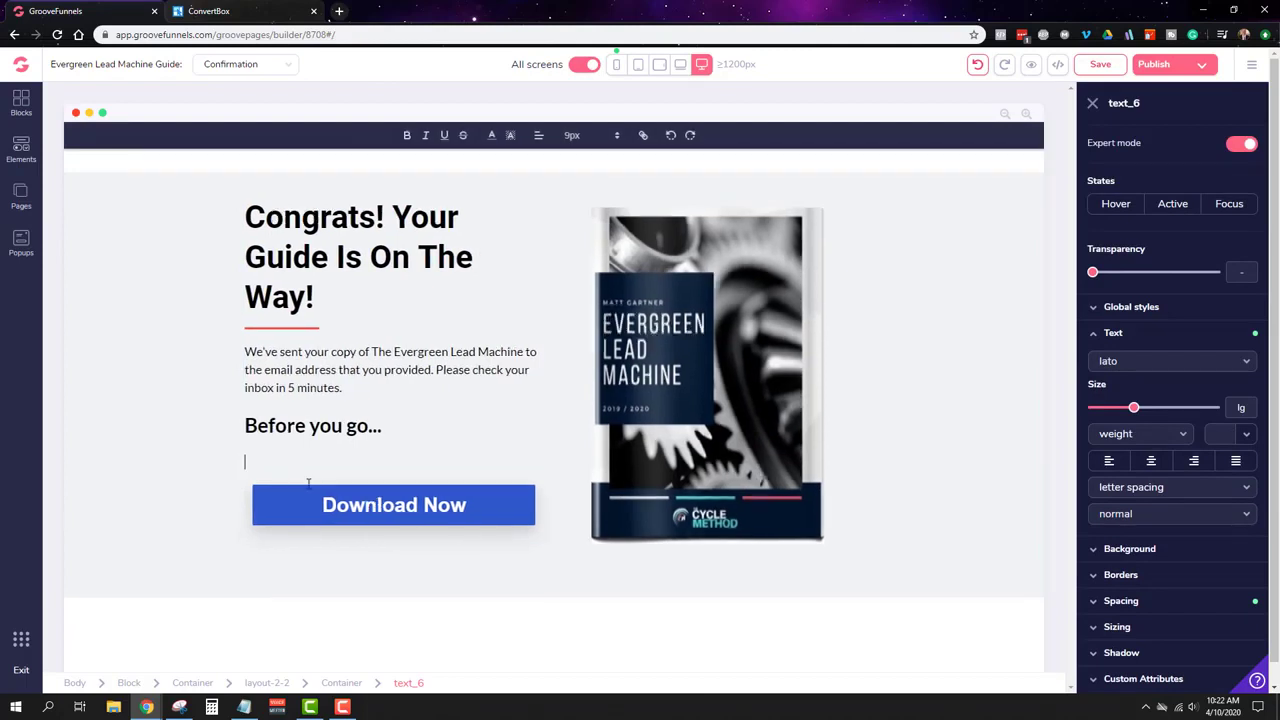
{"action": "type", "text": "Join our free Private Facebook Commu"}
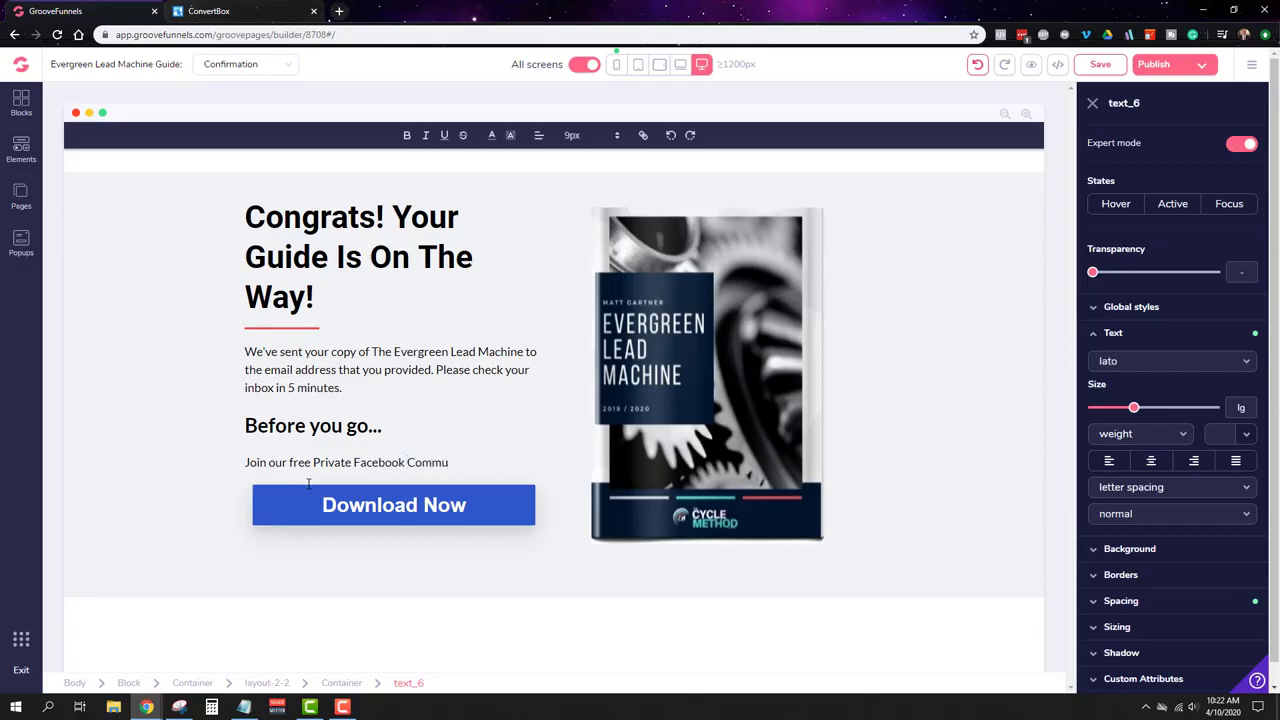
{"action": "type", "text": "n"}
{"action": "type", "text": "ity"}
{"action": "type", "text": "! Swap"}
{"action": "type", "text": " stories"}
{"action": "type", "text": "."}
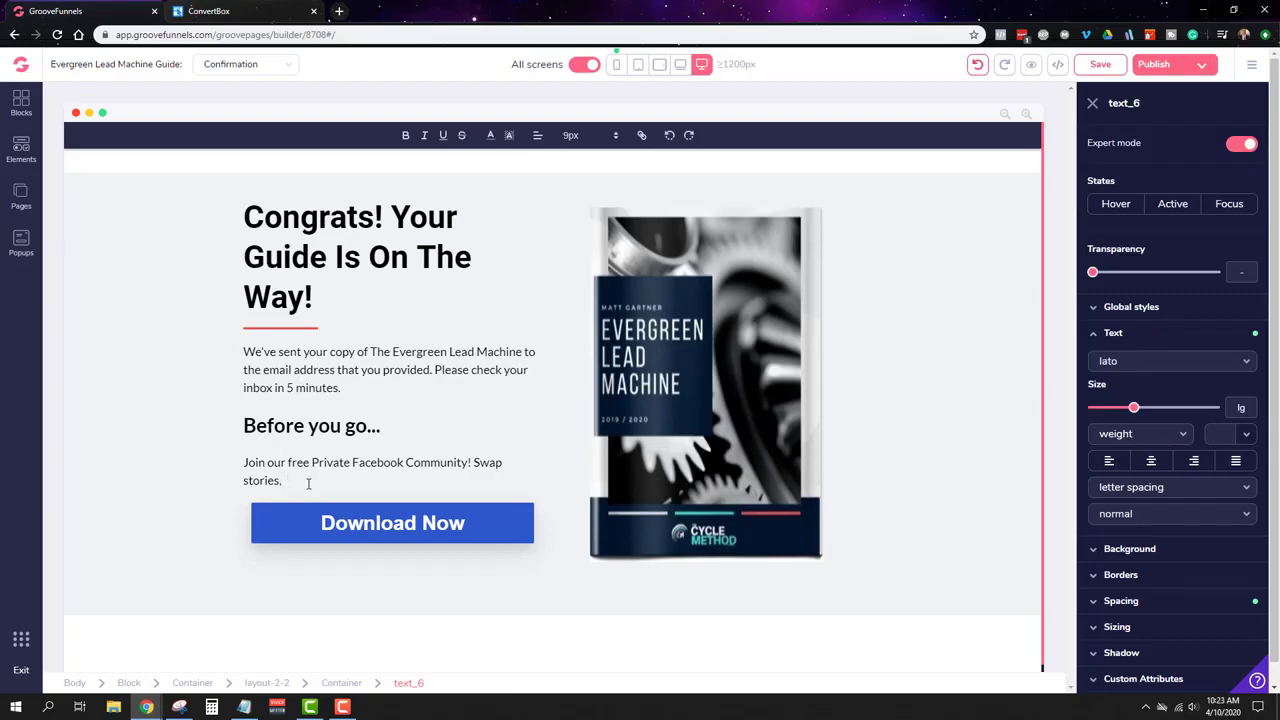
{"action": "type", "text": "ask questions, and"}
{"action": "type", "text": "multiply results!"}
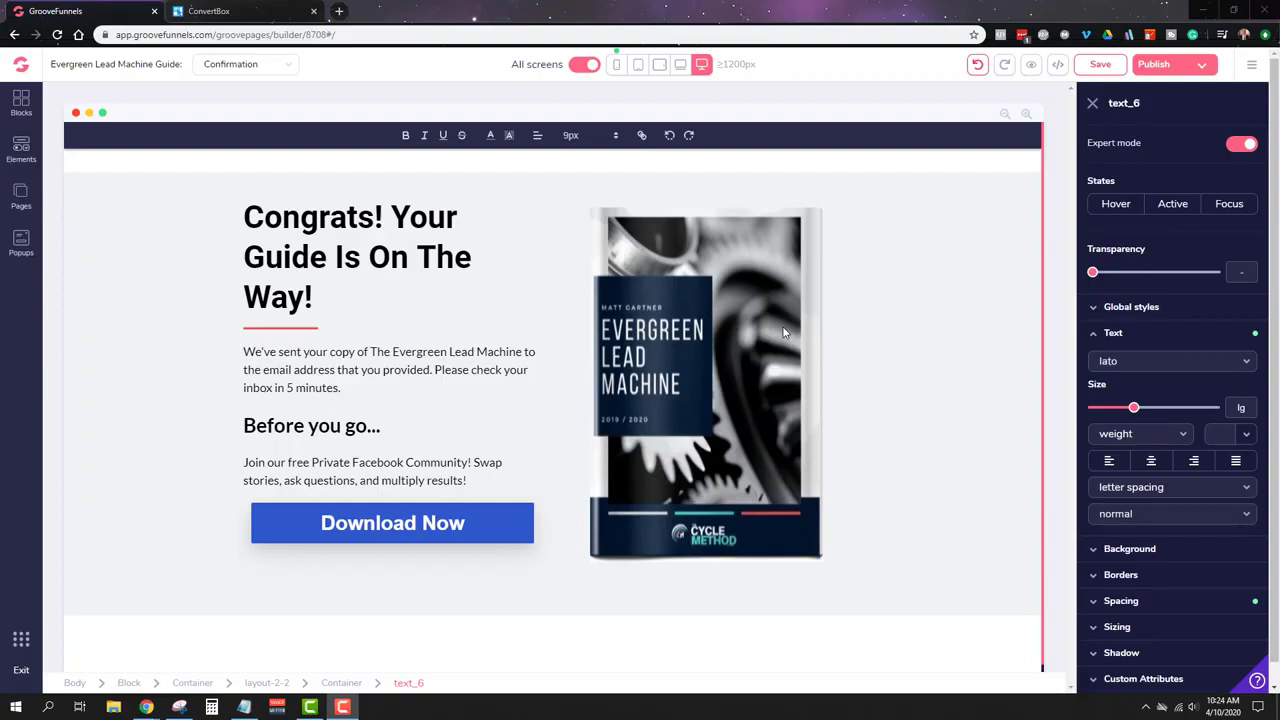
Step: Change the Download Now button label to 'Join Our Group', keeping its link set to none
{"action": "left_click", "coordinate": [490, 520]}
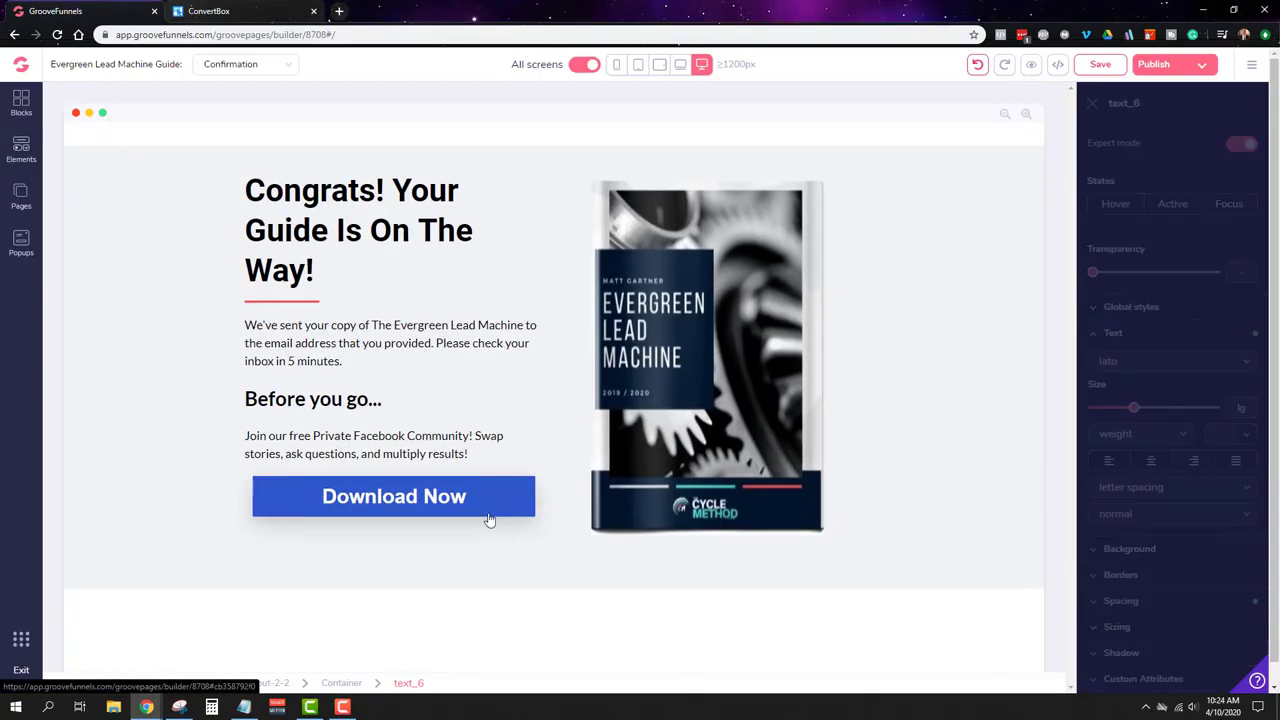
{"action": "left_click", "coordinate": [489, 517]}
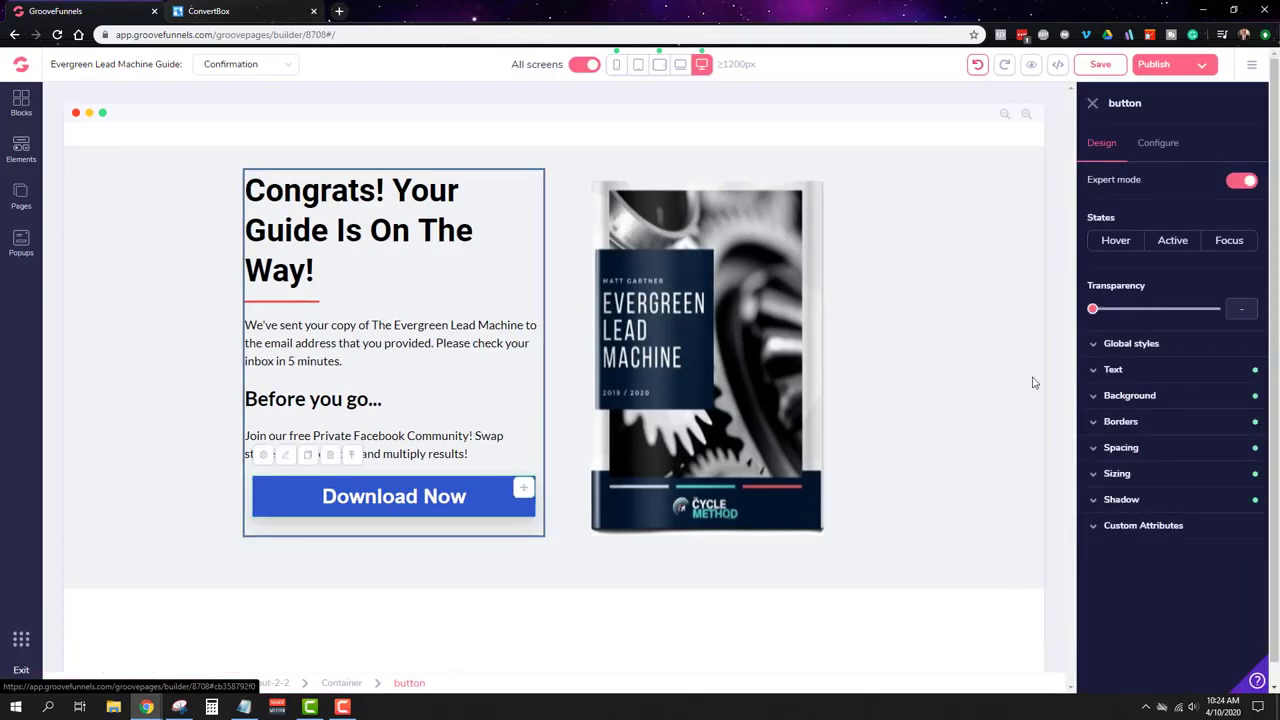
{"action": "left_click", "coordinate": [1158, 143]}
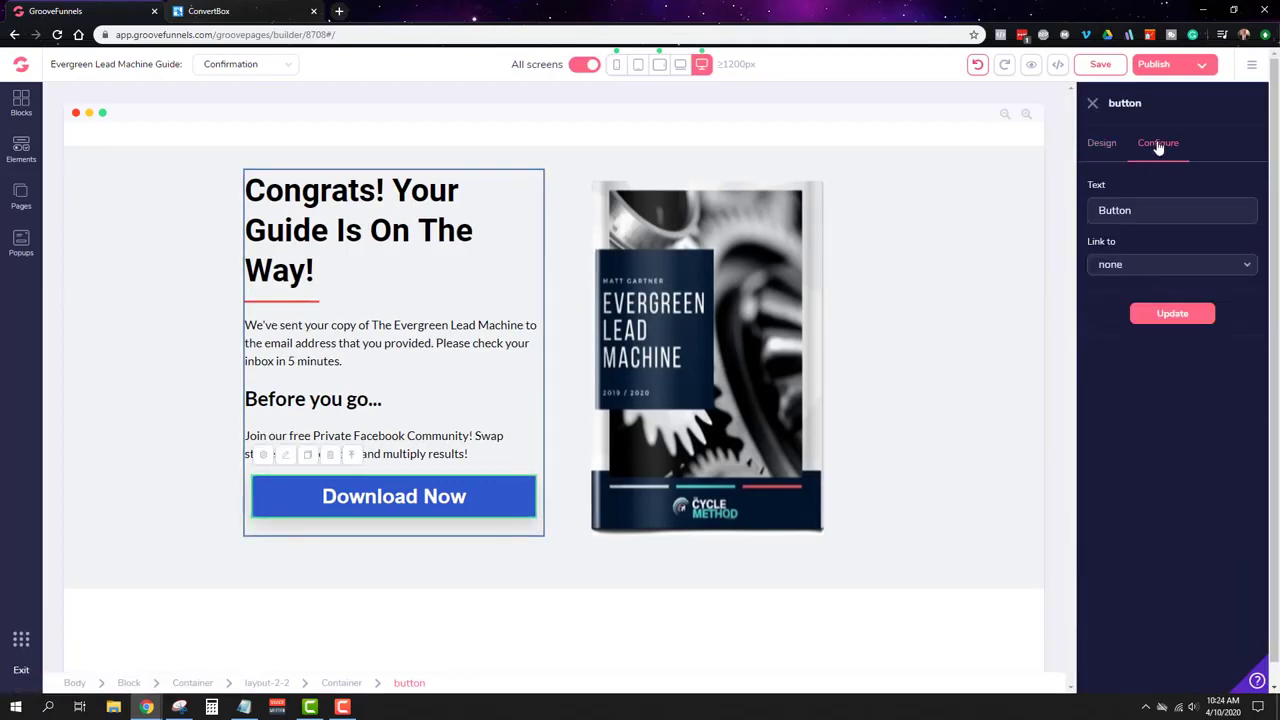
{"action": "double_click", "coordinate": [1173, 218]}
{"action": "key", "text": "BackSpace"}
{"action": "type", "text": "Join Our Group"}
{"action": "left_click", "coordinate": [1131, 266]}
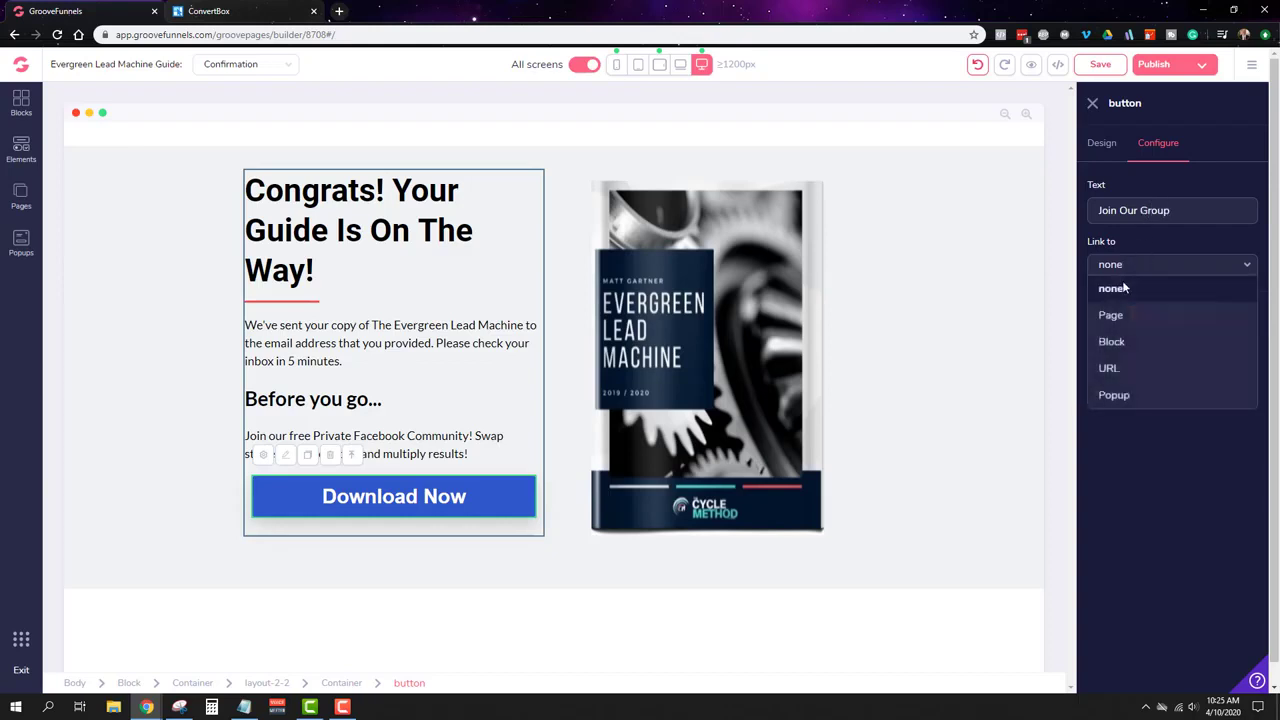
{"action": "left_click", "coordinate": [1127, 284]}
{"action": "left_click", "coordinate": [1170, 314]}
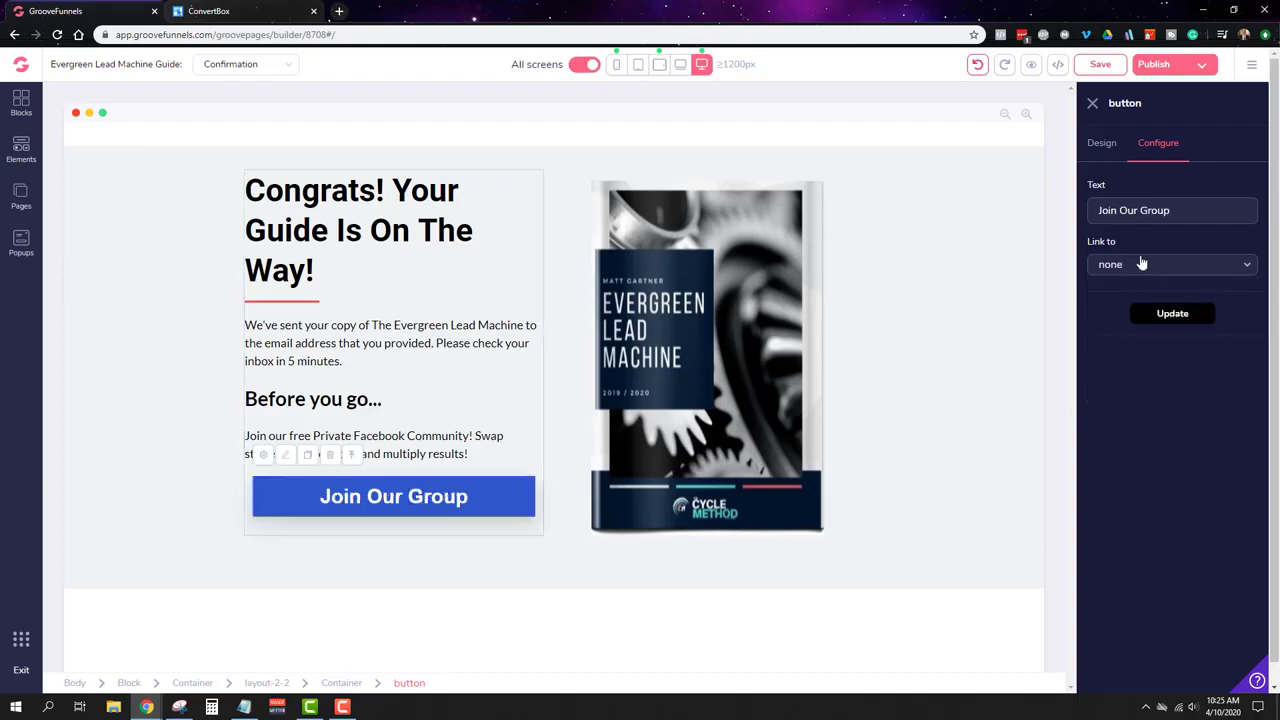
{"action": "left_click", "coordinate": [1100, 143]}
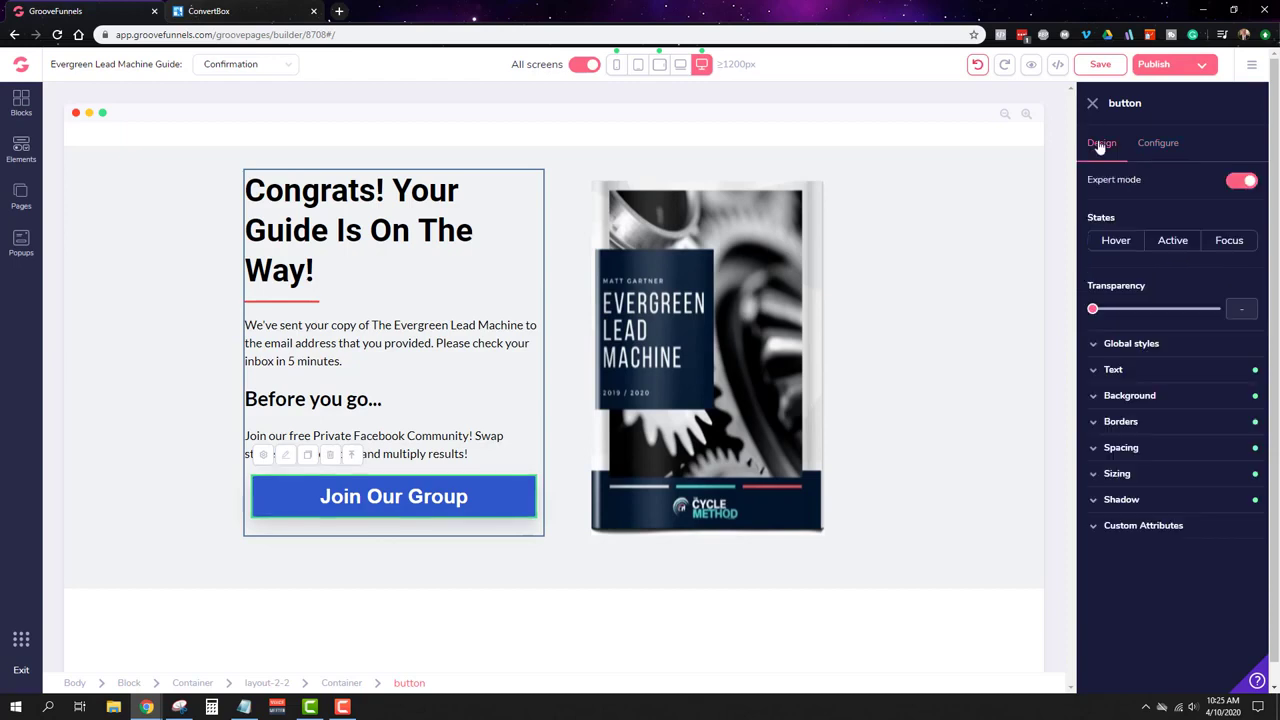
Step: Set the Join Our Group button background to hex #fe4a49 and save the page
{"action": "left_click", "coordinate": [1138, 397]}
{"action": "left_click", "coordinate": [1210, 421]}
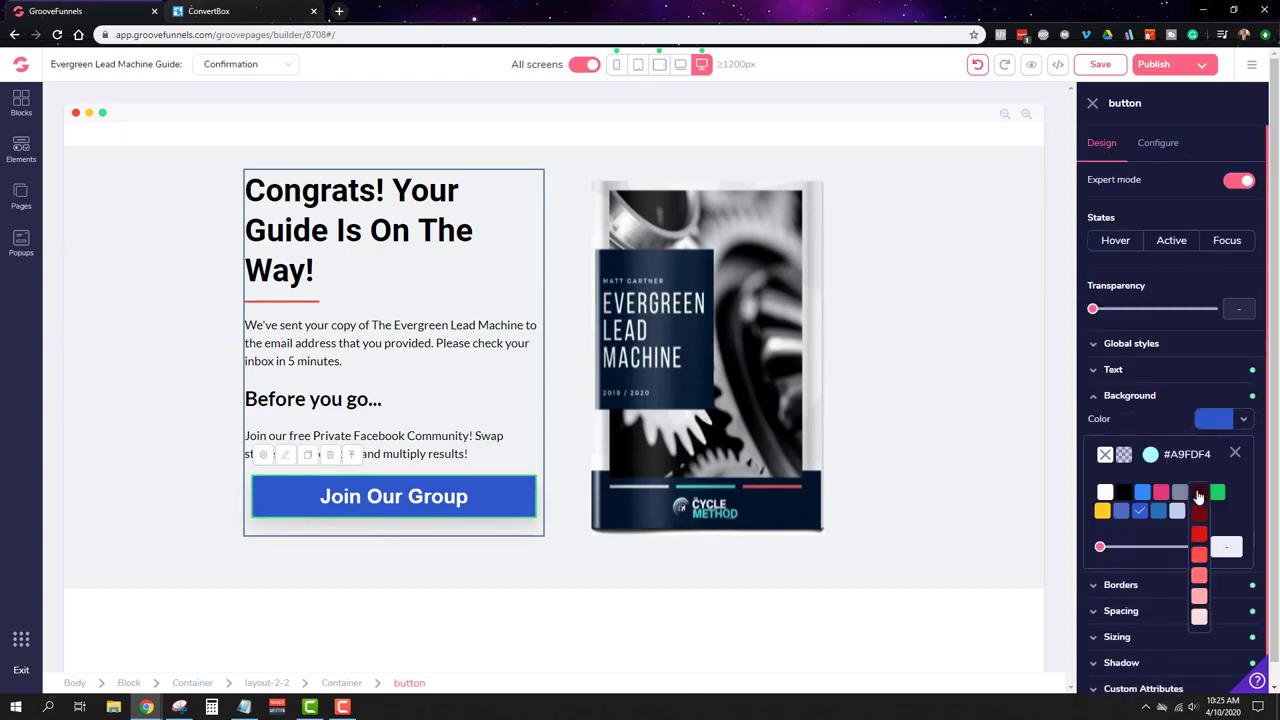
{"action": "left_click", "coordinate": [1199, 553]}
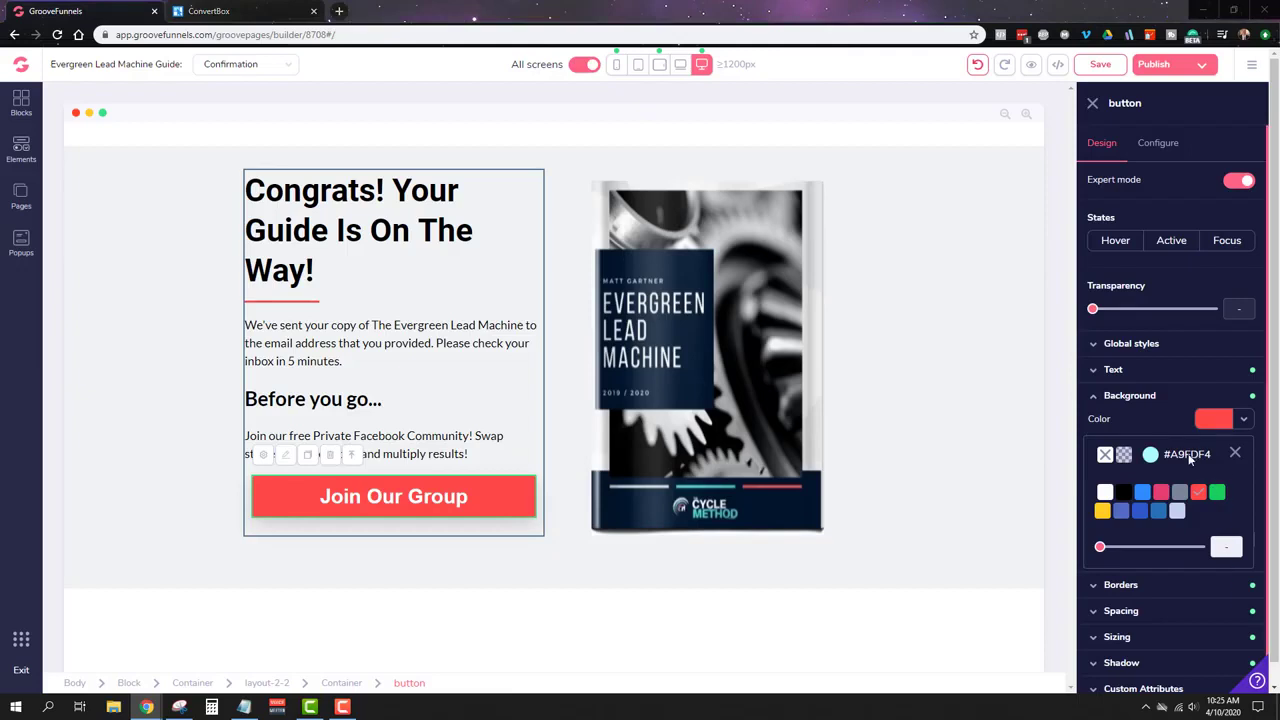
{"action": "left_click", "coordinate": [1152, 455]}
{"action": "triple_click", "coordinate": [1145, 638]}
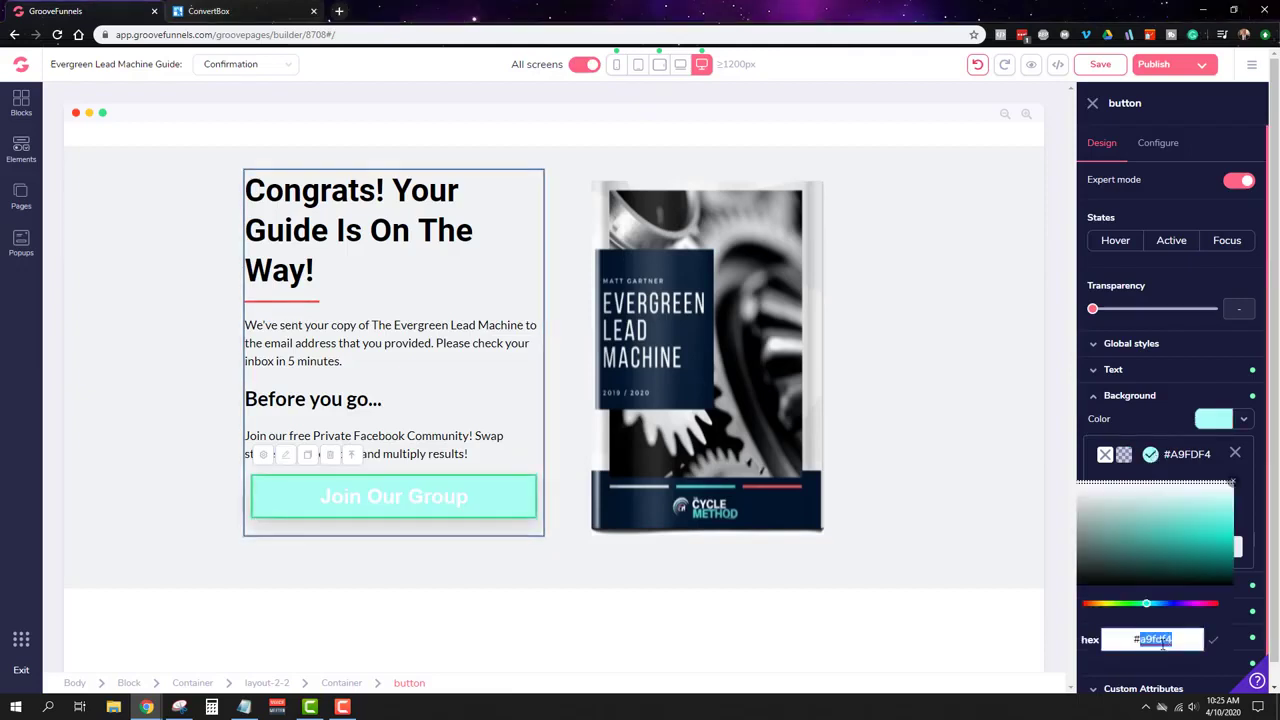
{"action": "type", "text": "#fe4a49"}
{"action": "left_click", "coordinate": [1213, 640]}
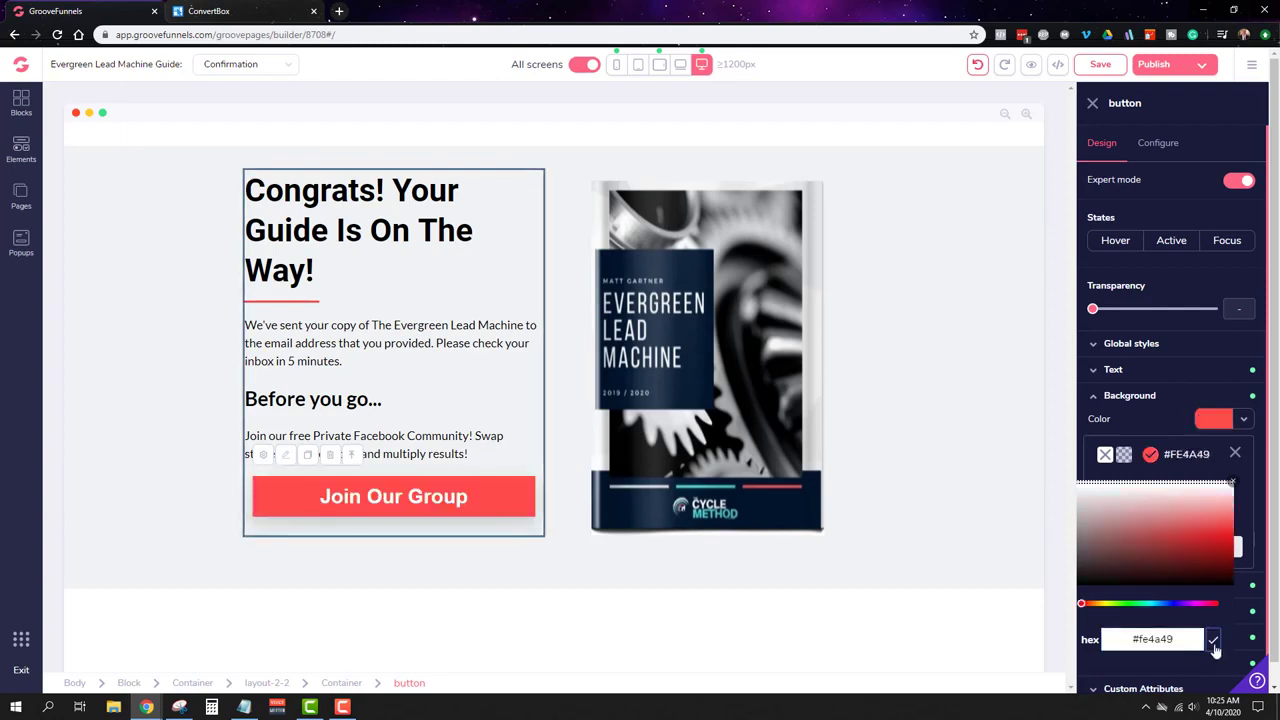
{"action": "left_click", "coordinate": [1100, 65]}
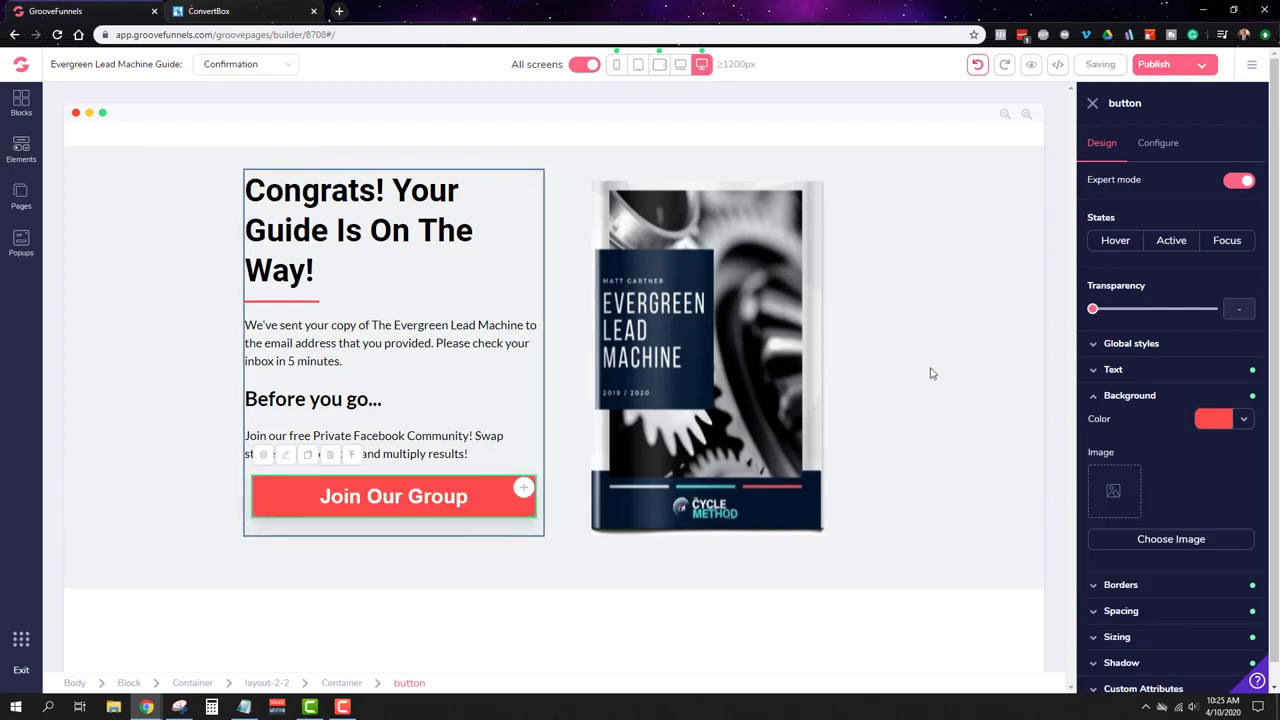
{"action": "left_click", "coordinate": [713, 248]}
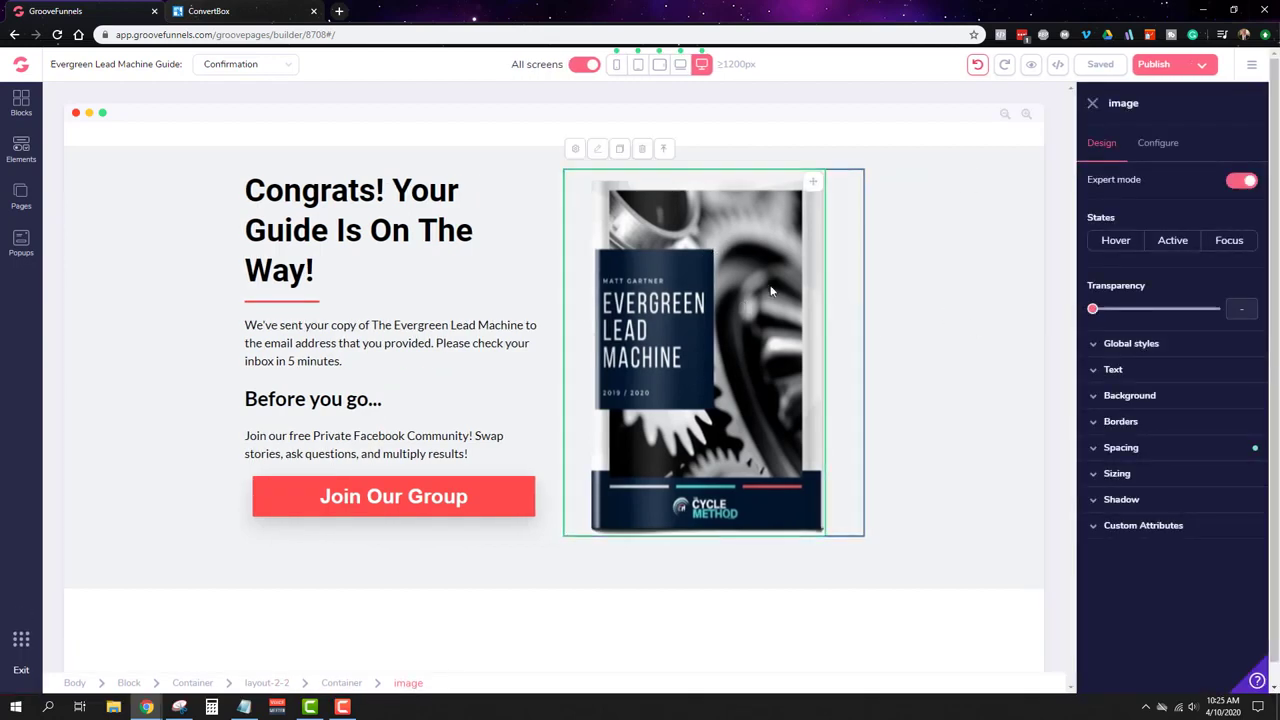
Step: Swap the ebook cover for The Marketing 1% tablet picture, resized to 375 x 499
{"action": "left_click", "coordinate": [1170, 145]}
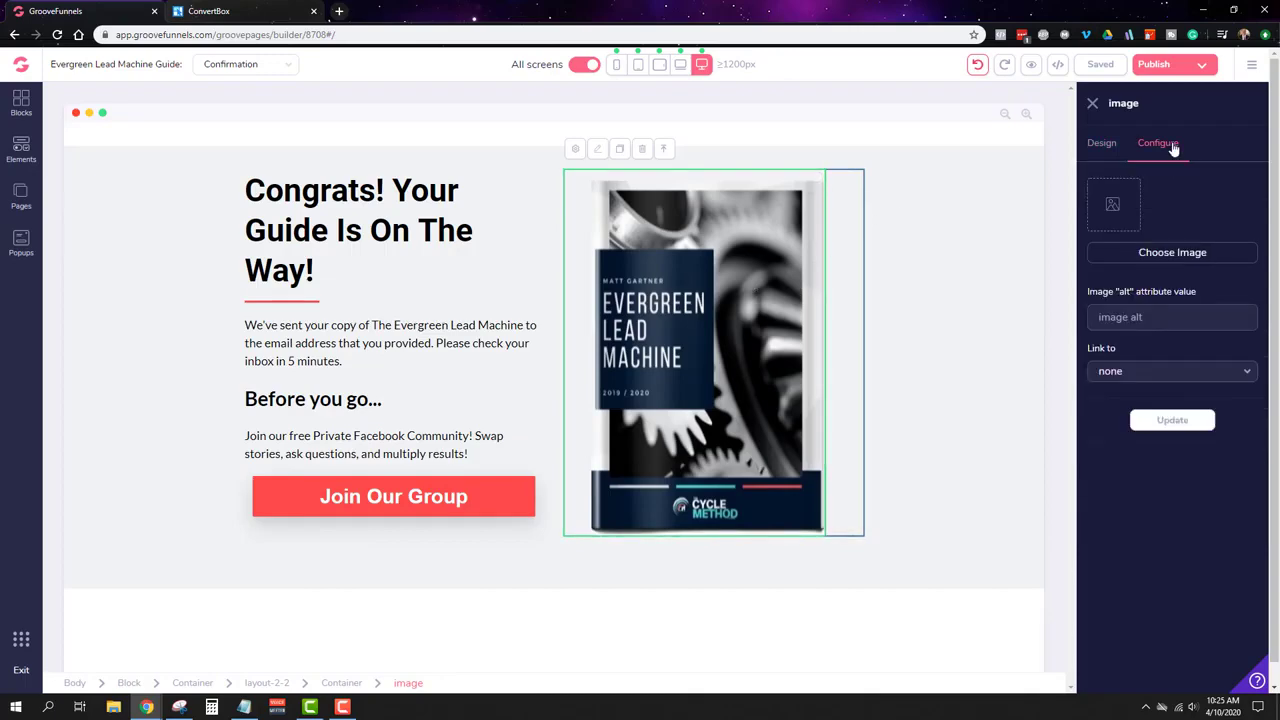
{"action": "left_click", "coordinate": [1165, 254]}
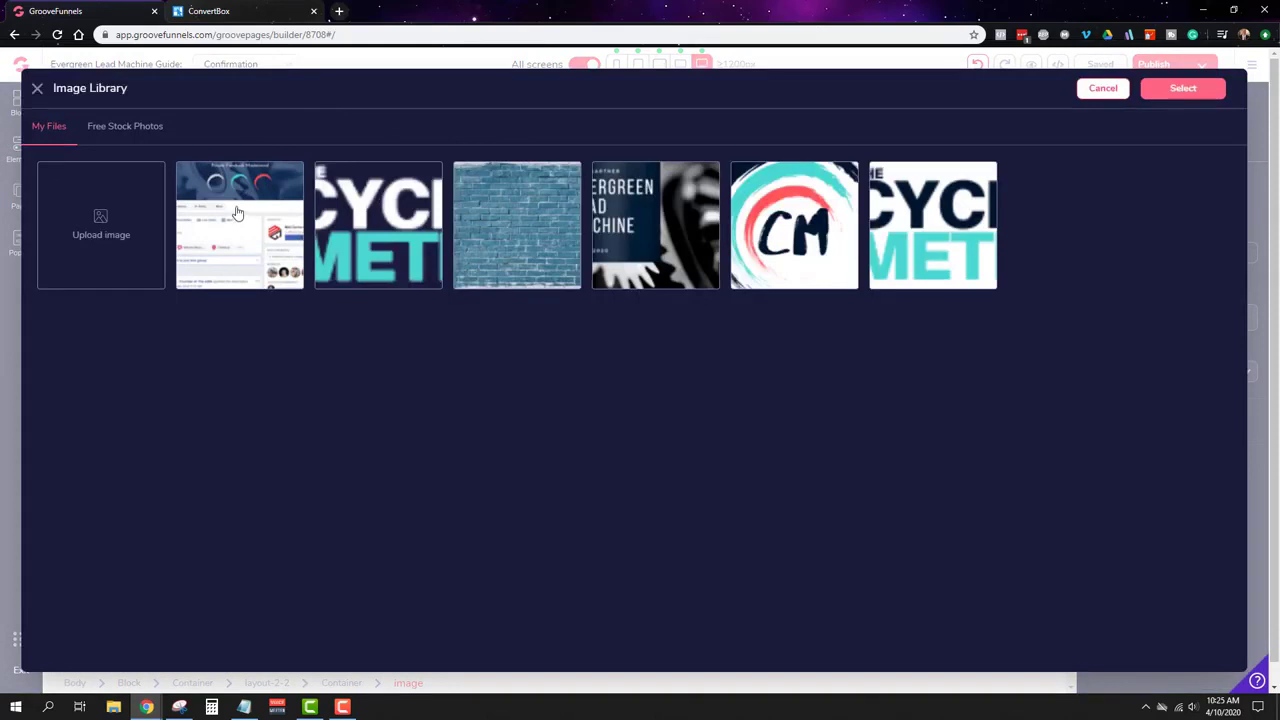
{"action": "left_click", "coordinate": [237, 213]}
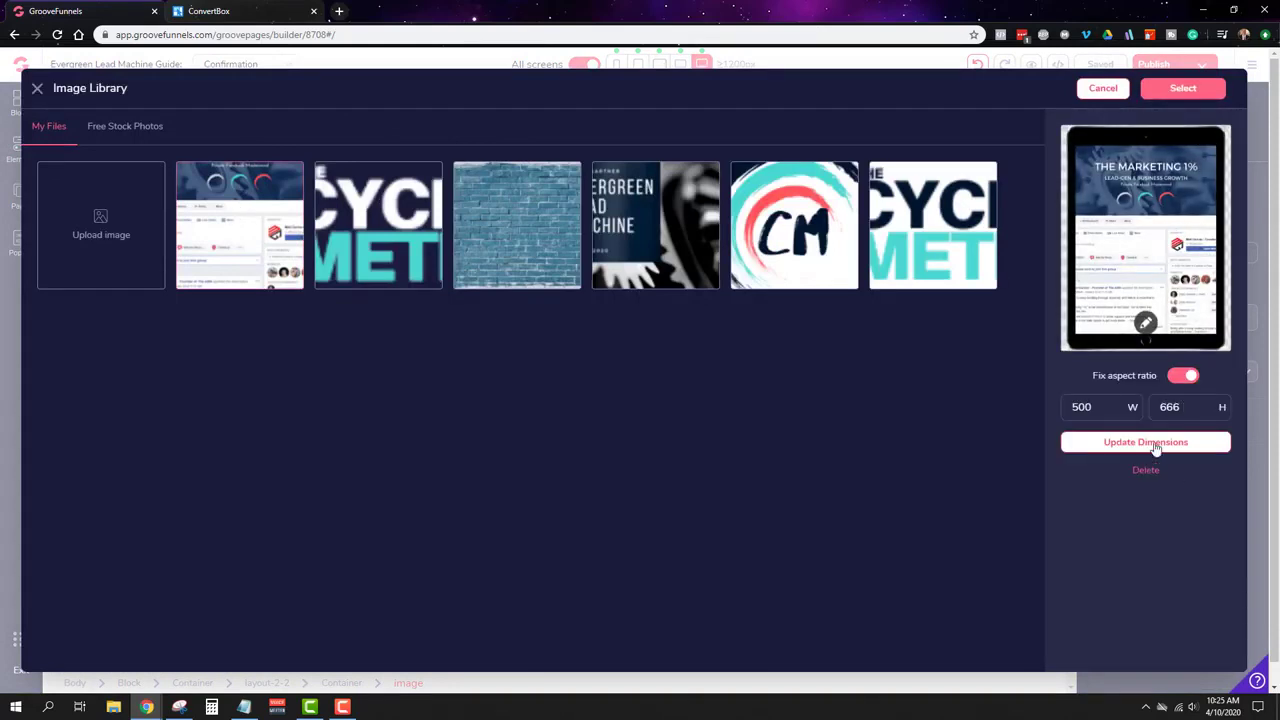
{"action": "left_click_drag", "start_coordinate": [1099, 408], "coordinate": [1032, 394]}
{"action": "type", "text": "375"}
{"action": "left_click", "coordinate": [1120, 448]}
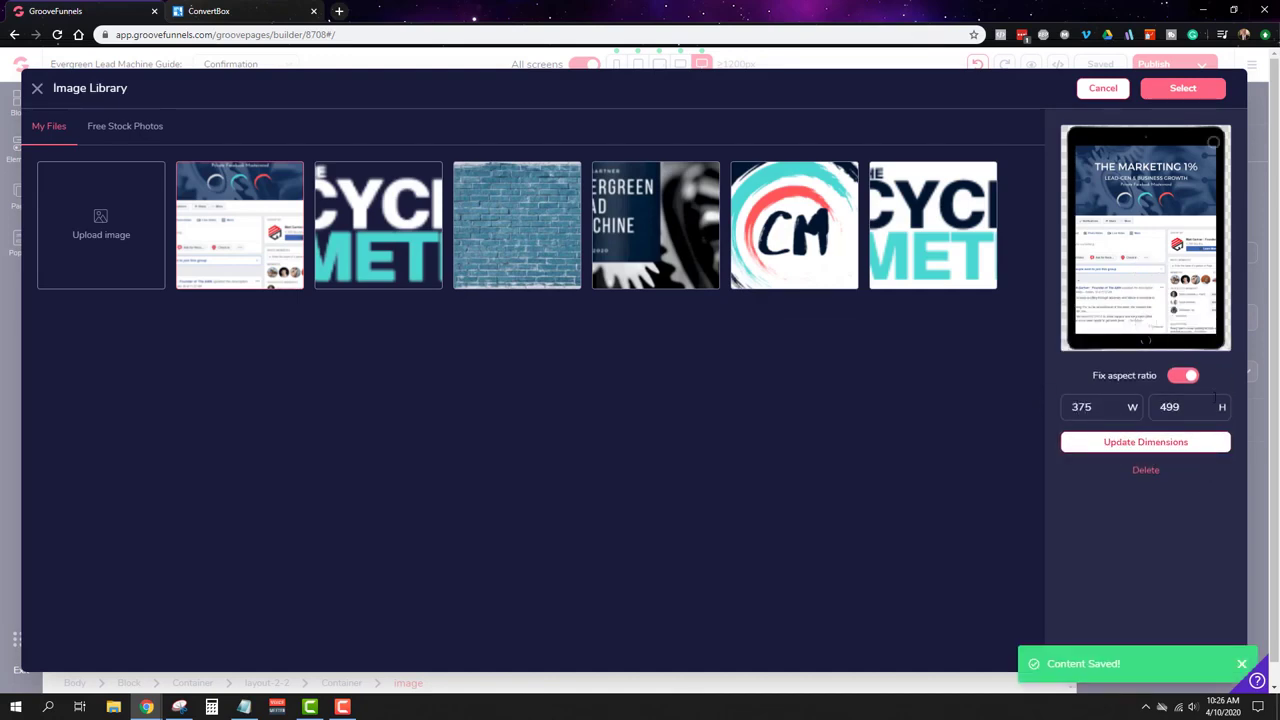
{"action": "left_click", "coordinate": [1163, 90]}
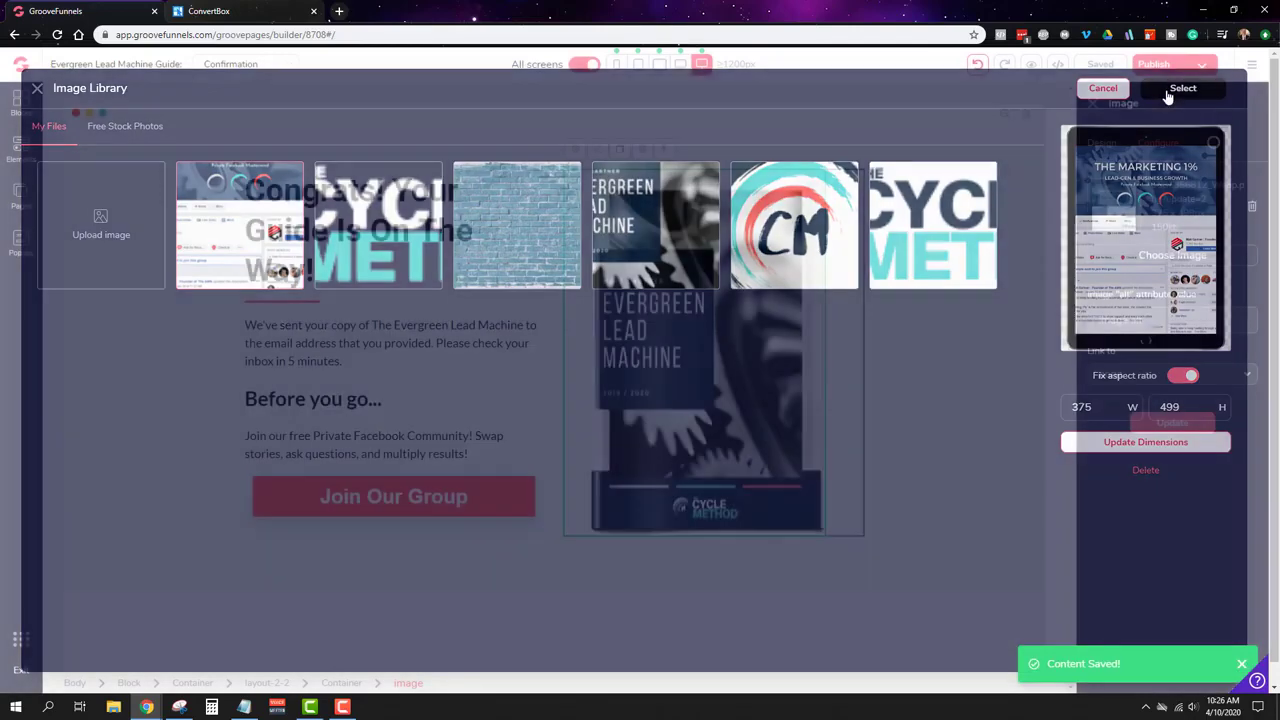
{"action": "left_click", "coordinate": [1172, 423]}
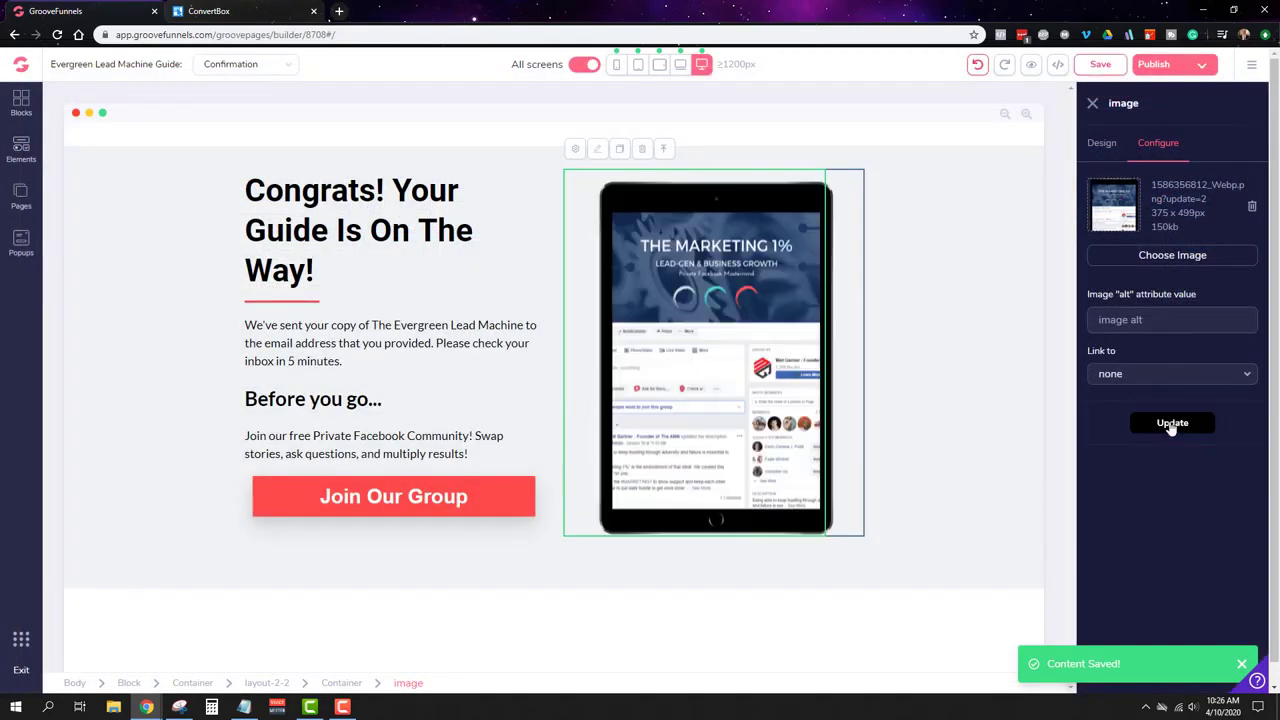
{"action": "left_click", "coordinate": [991, 357]}
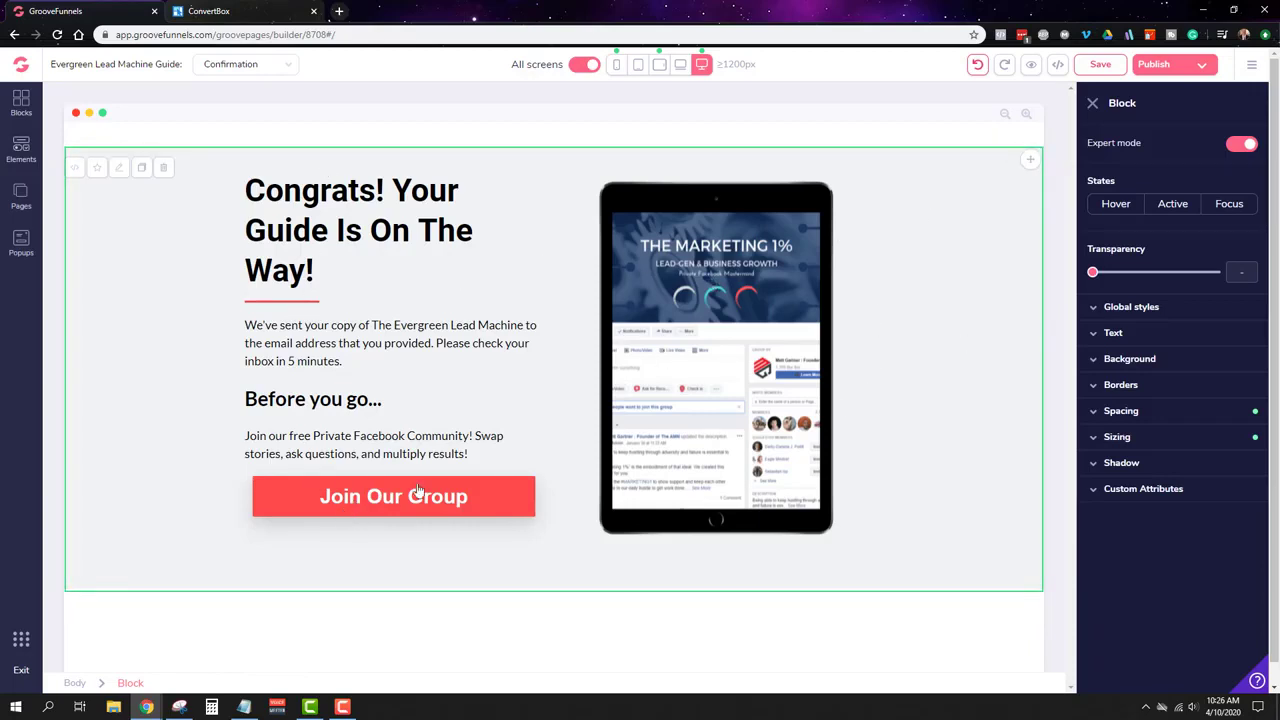
Step: Save the Confirmation page with the new tablet picture
{"action": "left_click", "coordinate": [1102, 64]}
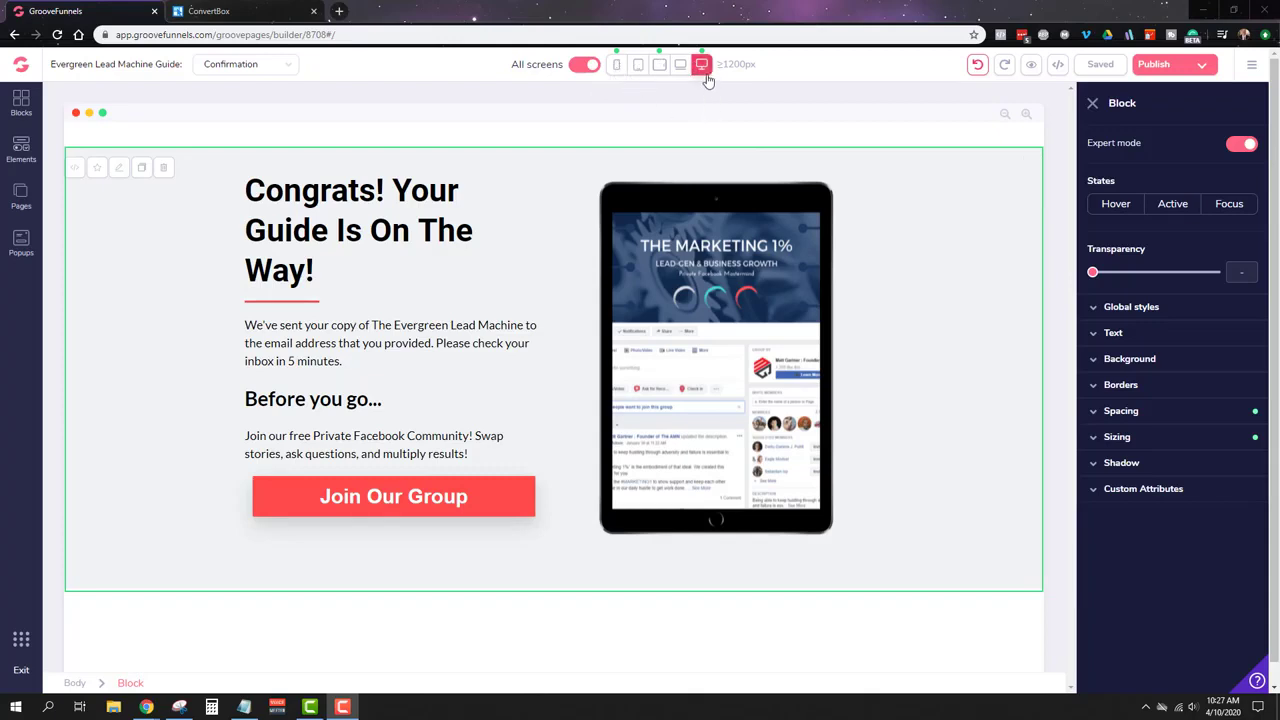
{"action": "left_click", "coordinate": [617, 66]}
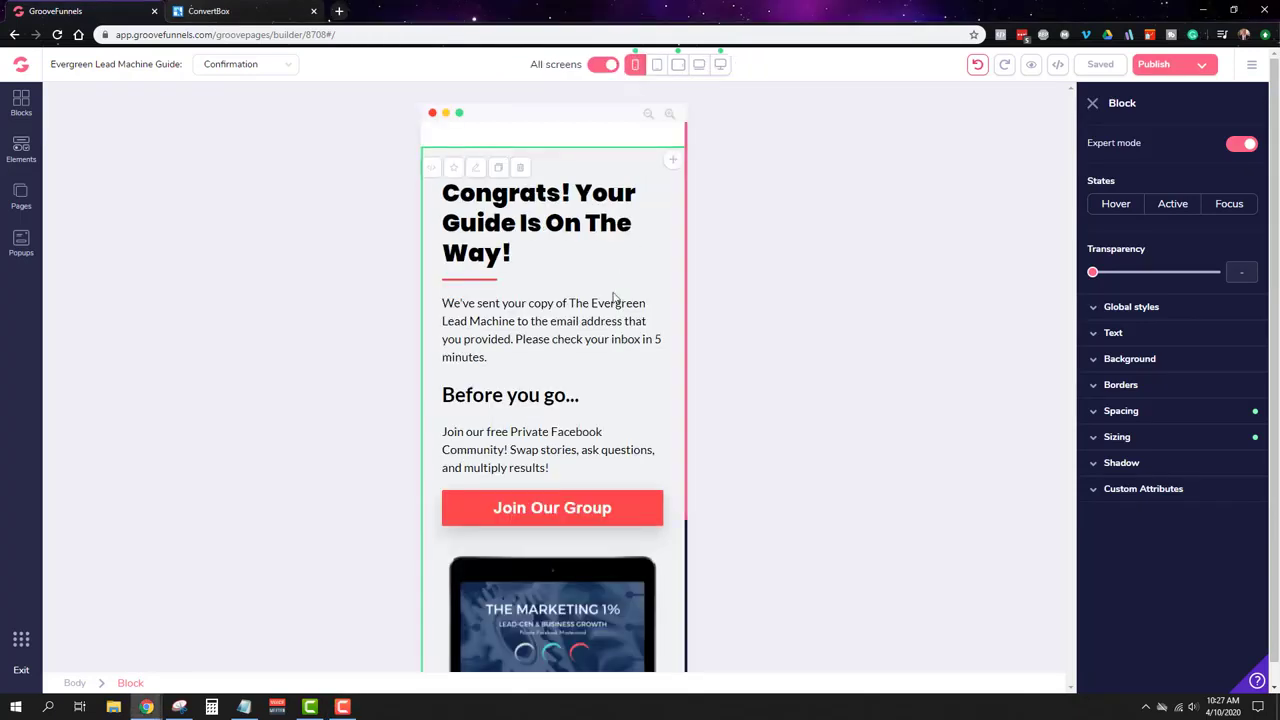
{"action": "scroll", "coordinate": [635, 325], "scroll_direction": "down", "scroll_amount": 3}
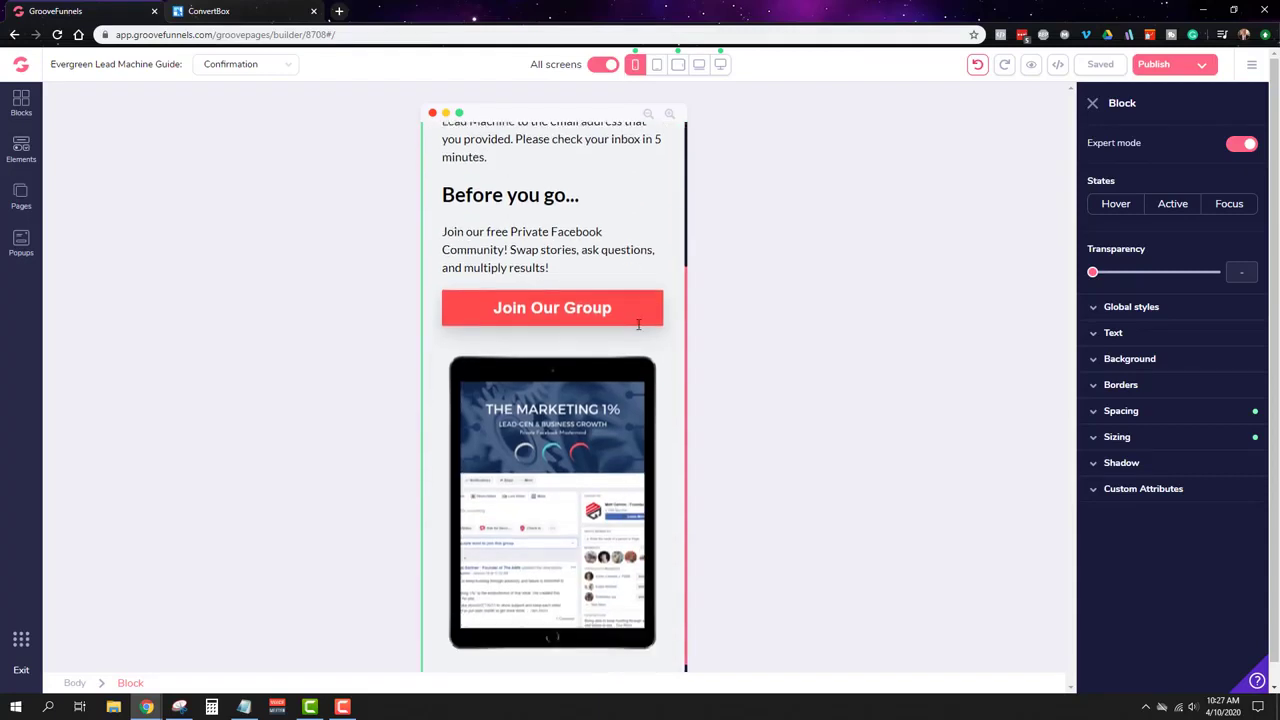
{"action": "scroll", "coordinate": [635, 332], "scroll_direction": "up", "scroll_amount": 3}
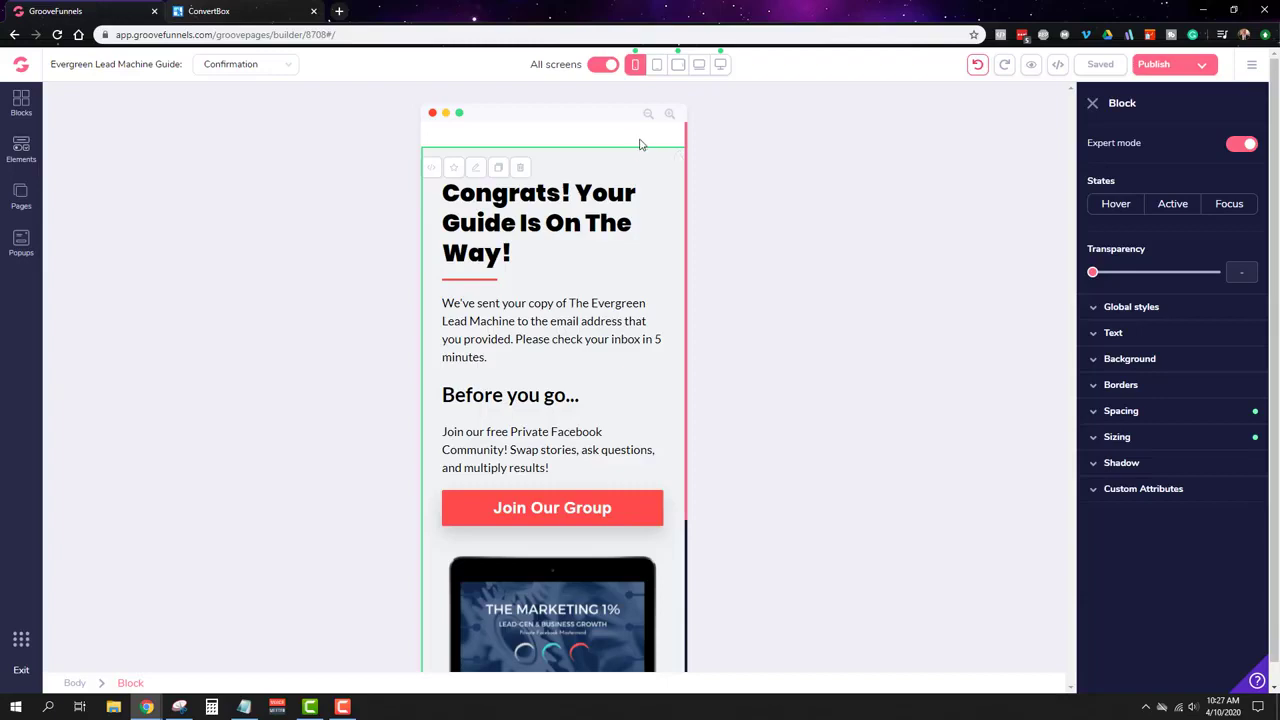
{"action": "left_click", "coordinate": [717, 66]}
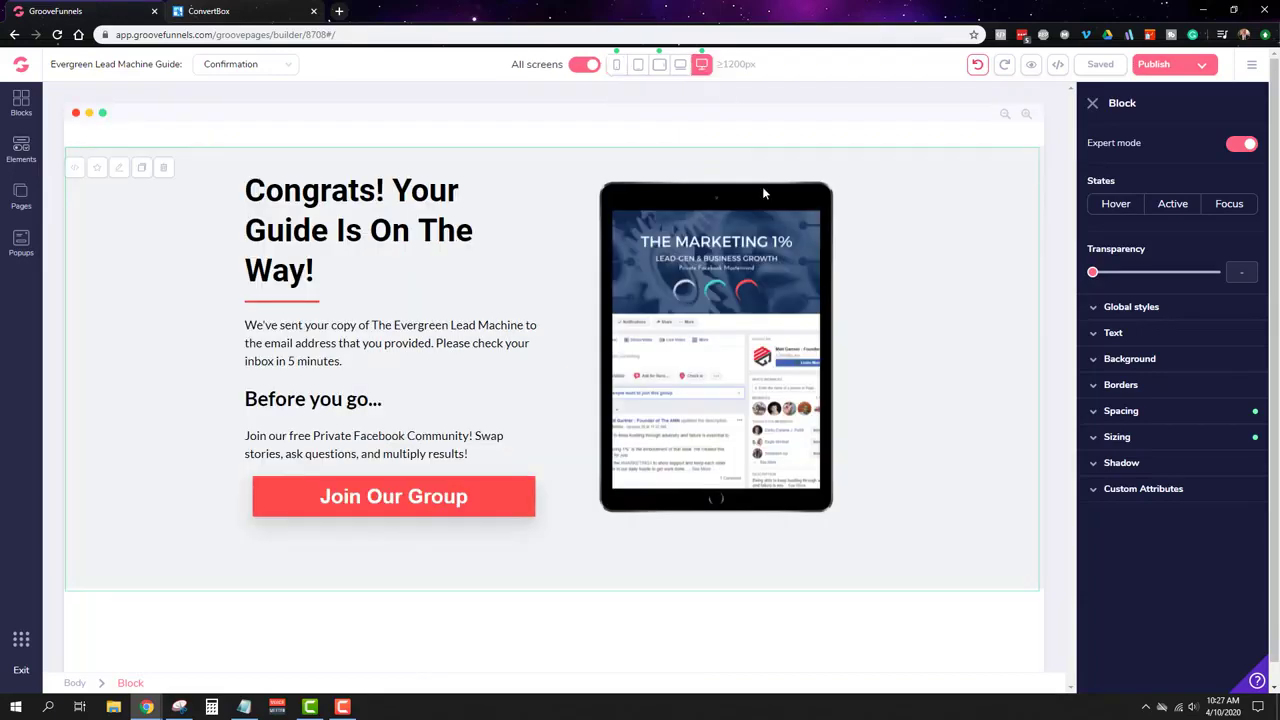
{"action": "left_click", "coordinate": [1183, 70]}
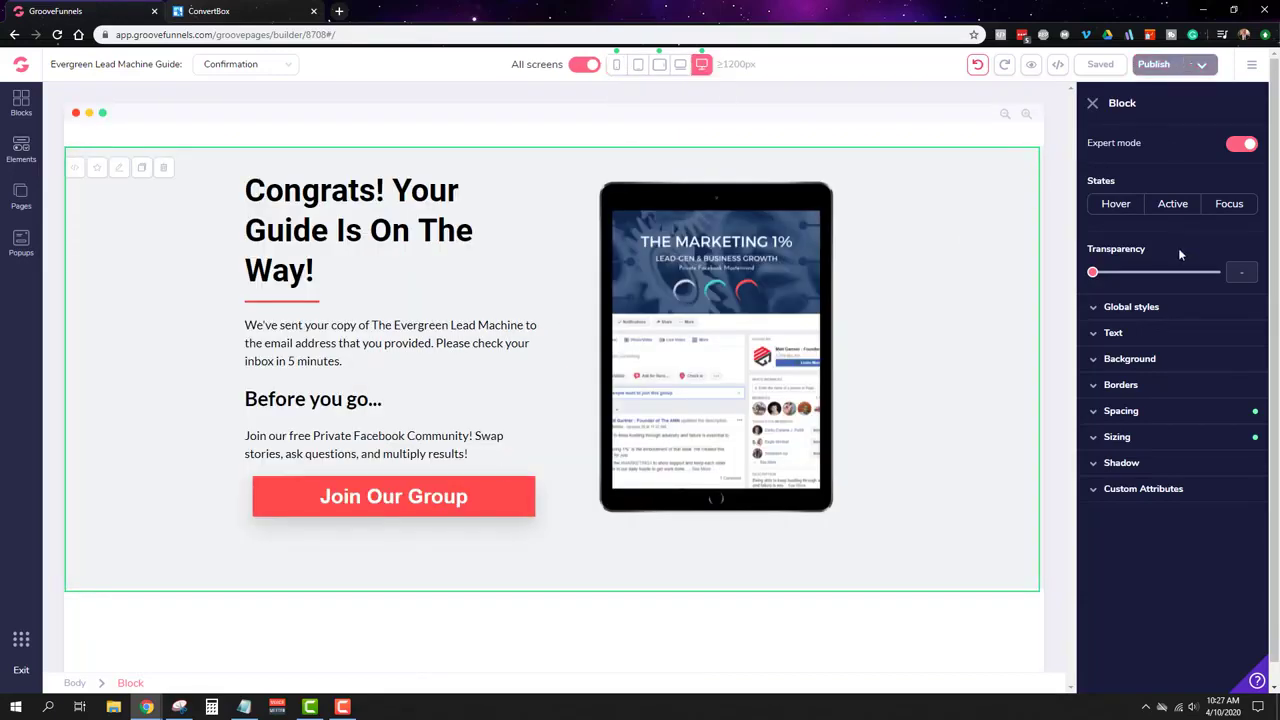
{"action": "left_click", "coordinate": [22, 198]}
{"action": "left_click", "coordinate": [143, 185]}
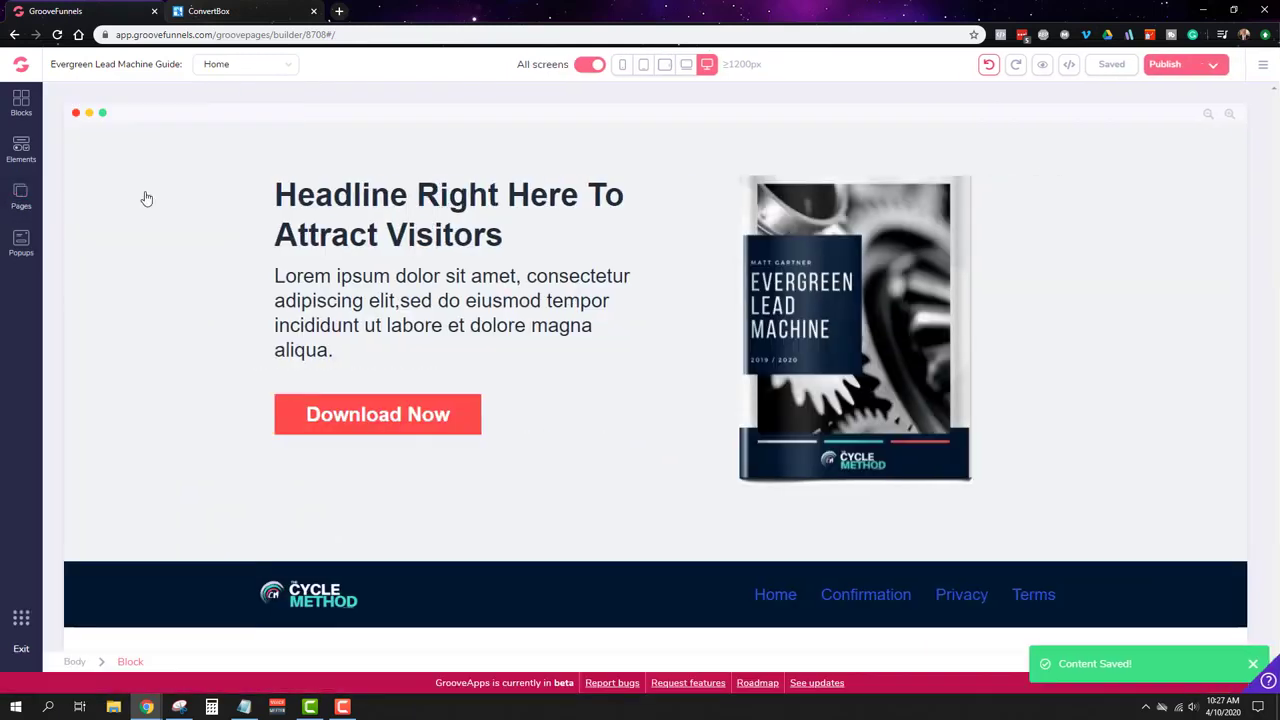
{"action": "left_click", "coordinate": [623, 66]}
{"action": "left_click", "coordinate": [691, 282]}
{"action": "scroll", "coordinate": [691, 282], "scroll_direction": "down", "scroll_amount": 2}
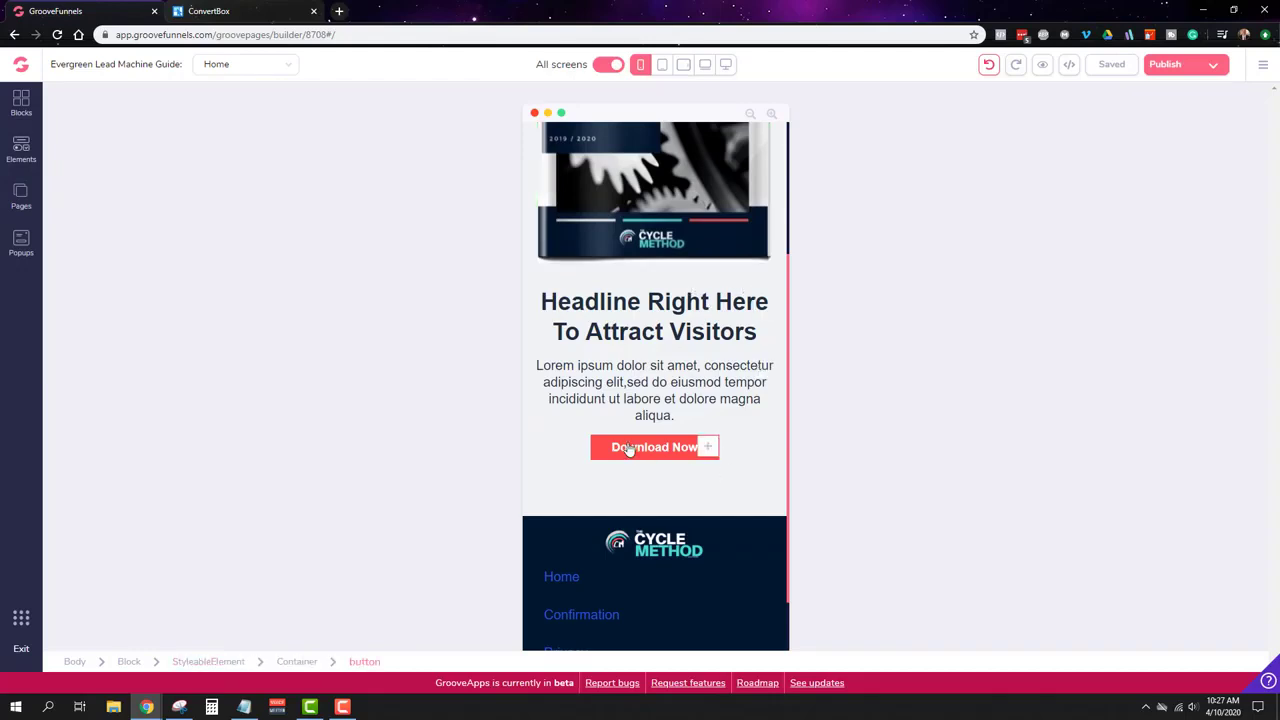
{"action": "scroll", "coordinate": [607, 373], "scroll_direction": "up", "scroll_amount": 2}
{"action": "left_click", "coordinate": [707, 64]}
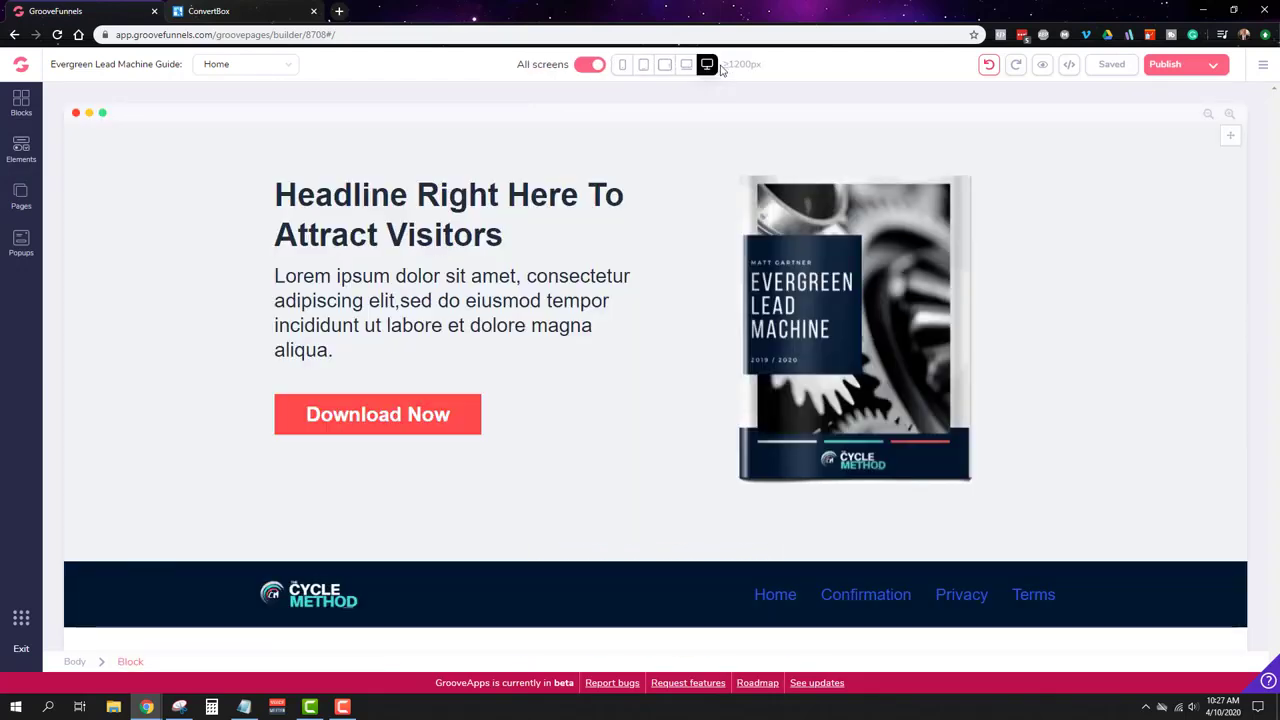
{"action": "left_click", "coordinate": [623, 64]}
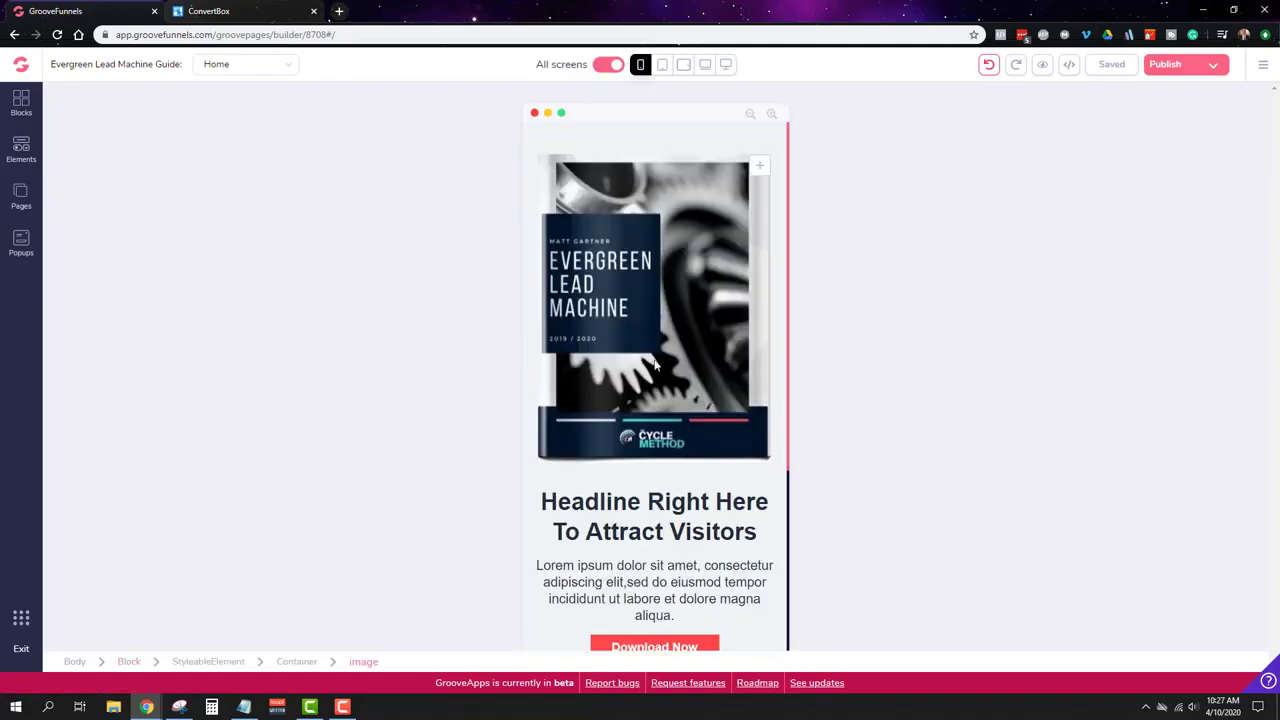
{"action": "scroll", "coordinate": [745, 455], "scroll_direction": "up", "scroll_amount": 4}
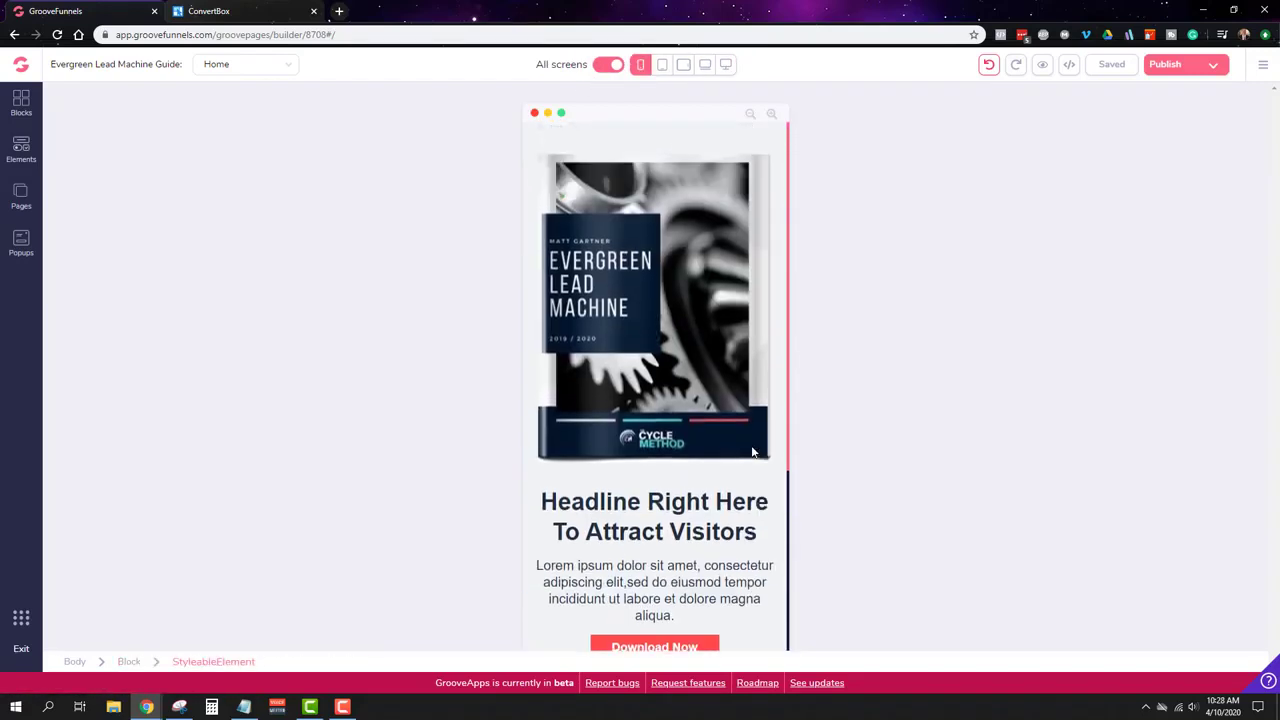
{"action": "scroll", "coordinate": [745, 448], "scroll_direction": "down", "scroll_amount": 3}
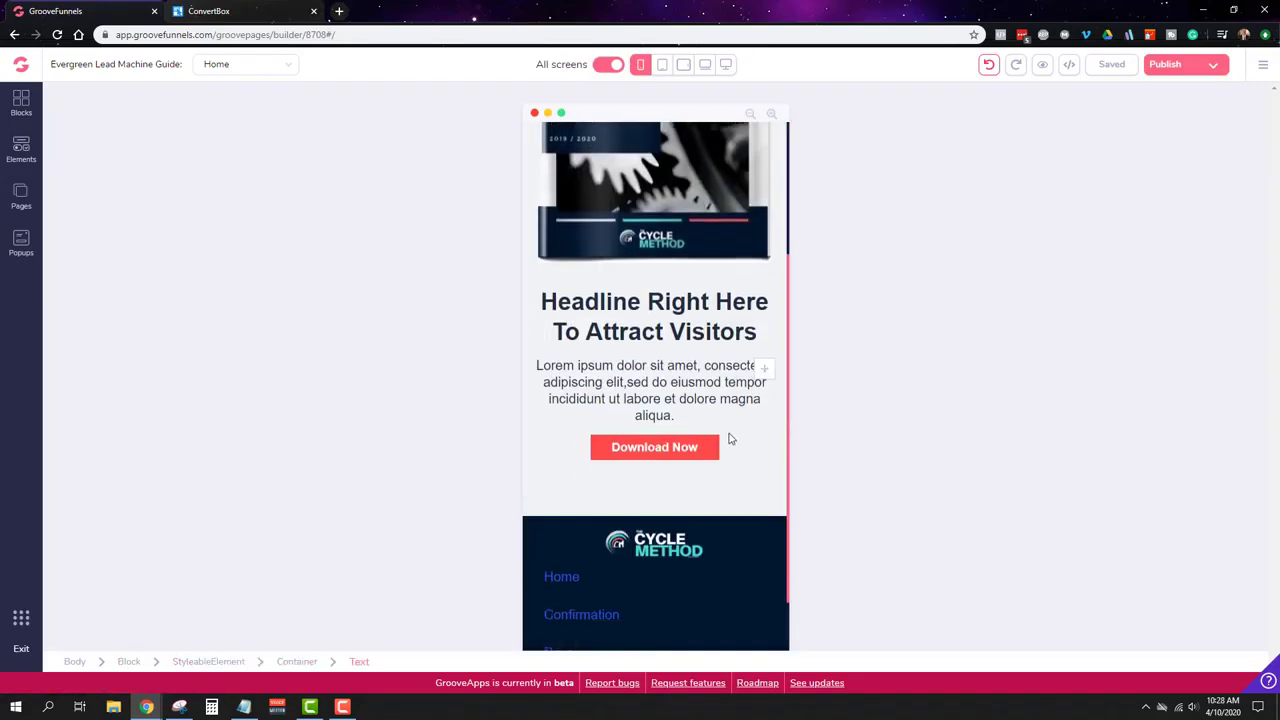
Step: Make the Download Now button full width on mobile screens only
{"action": "left_click", "coordinate": [674, 455]}
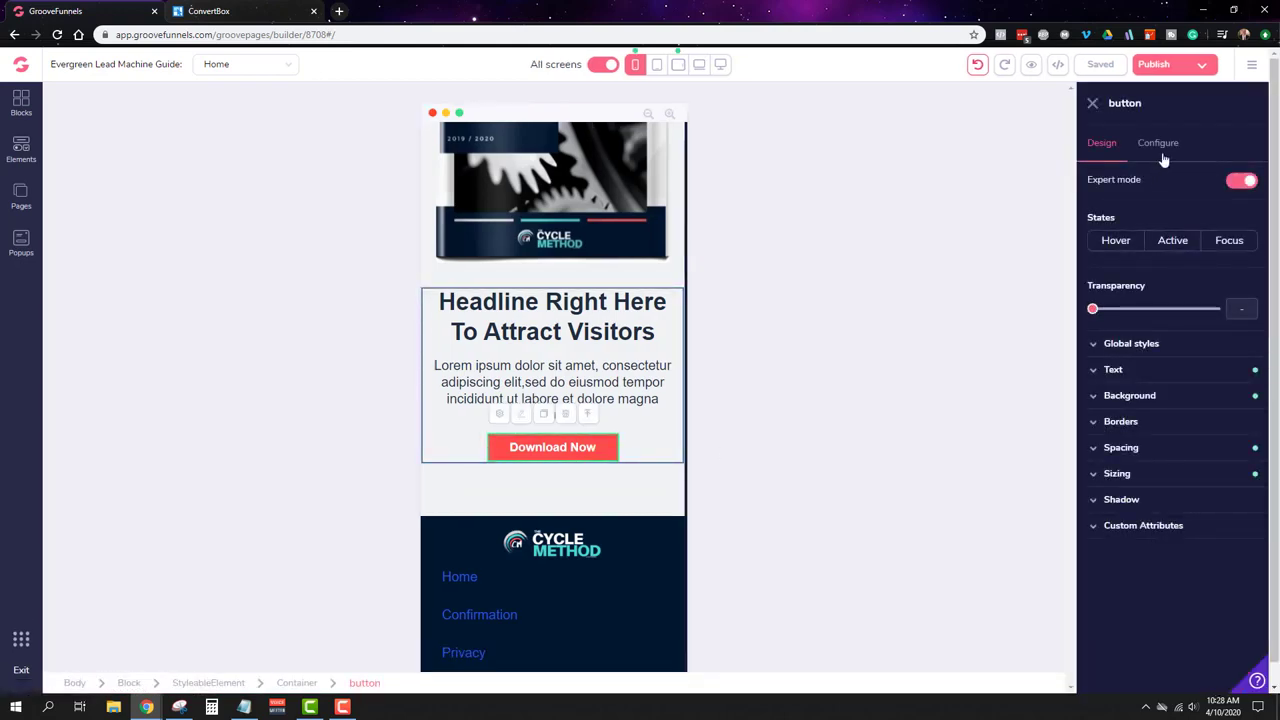
{"action": "scroll", "coordinate": [608, 343], "scroll_direction": "up", "scroll_amount": 3}
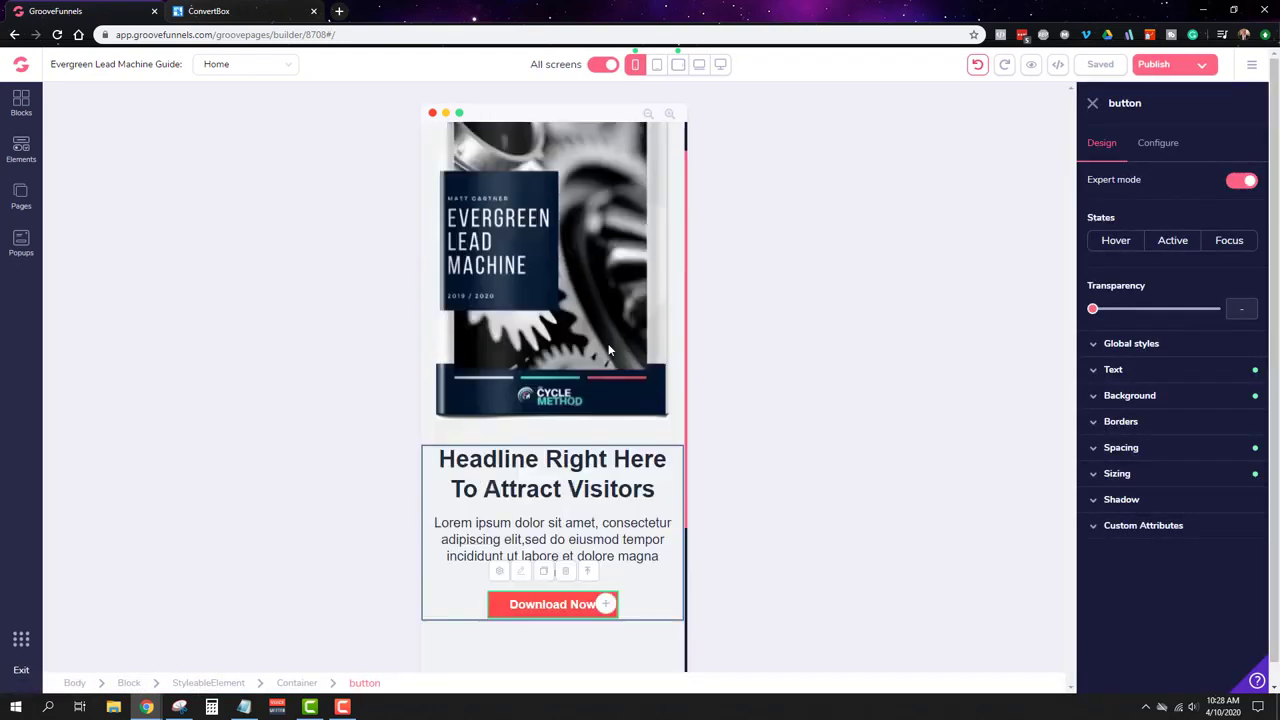
{"action": "scroll", "coordinate": [572, 285], "scroll_direction": "down", "scroll_amount": 3}
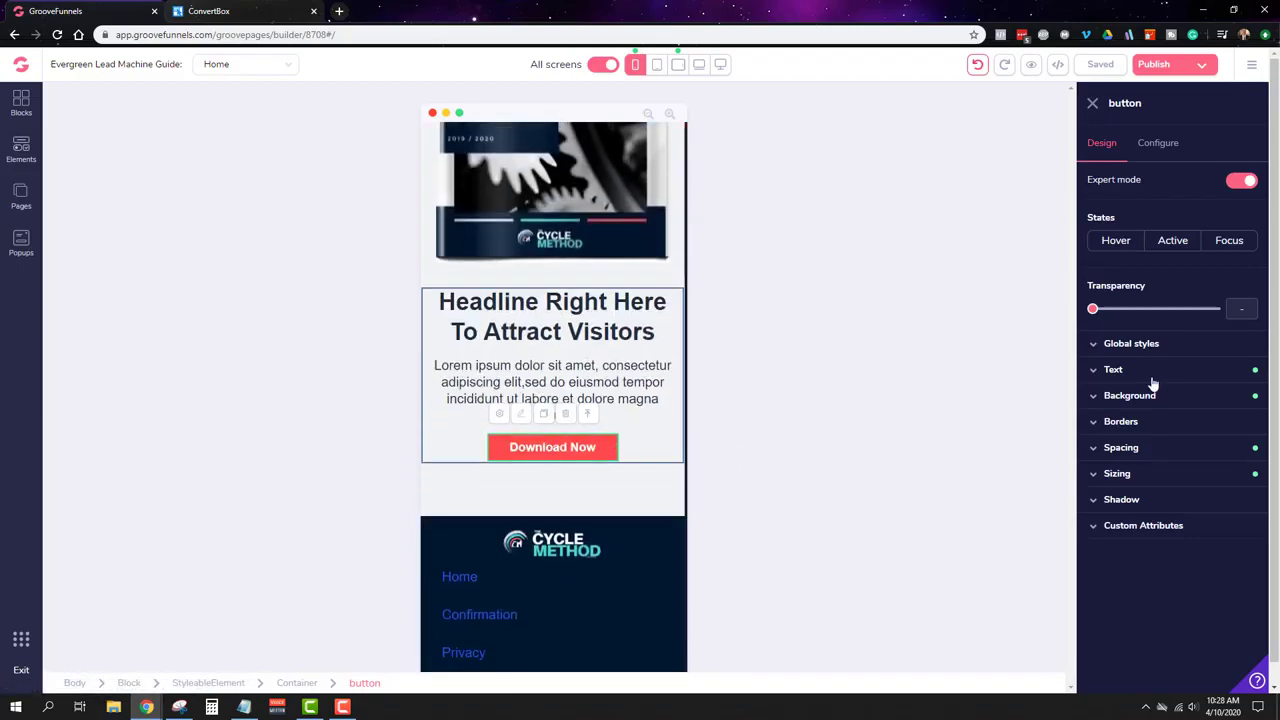
{"action": "left_click", "coordinate": [1120, 474]}
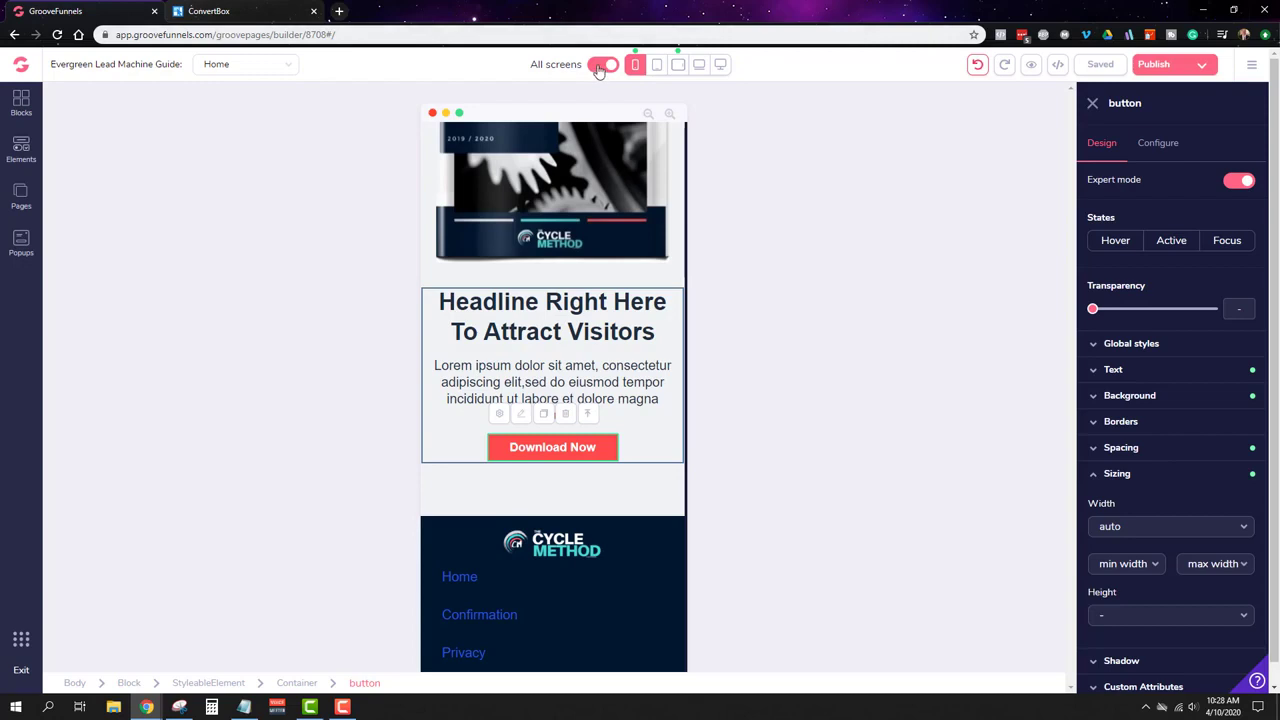
{"action": "left_click", "coordinate": [598, 68]}
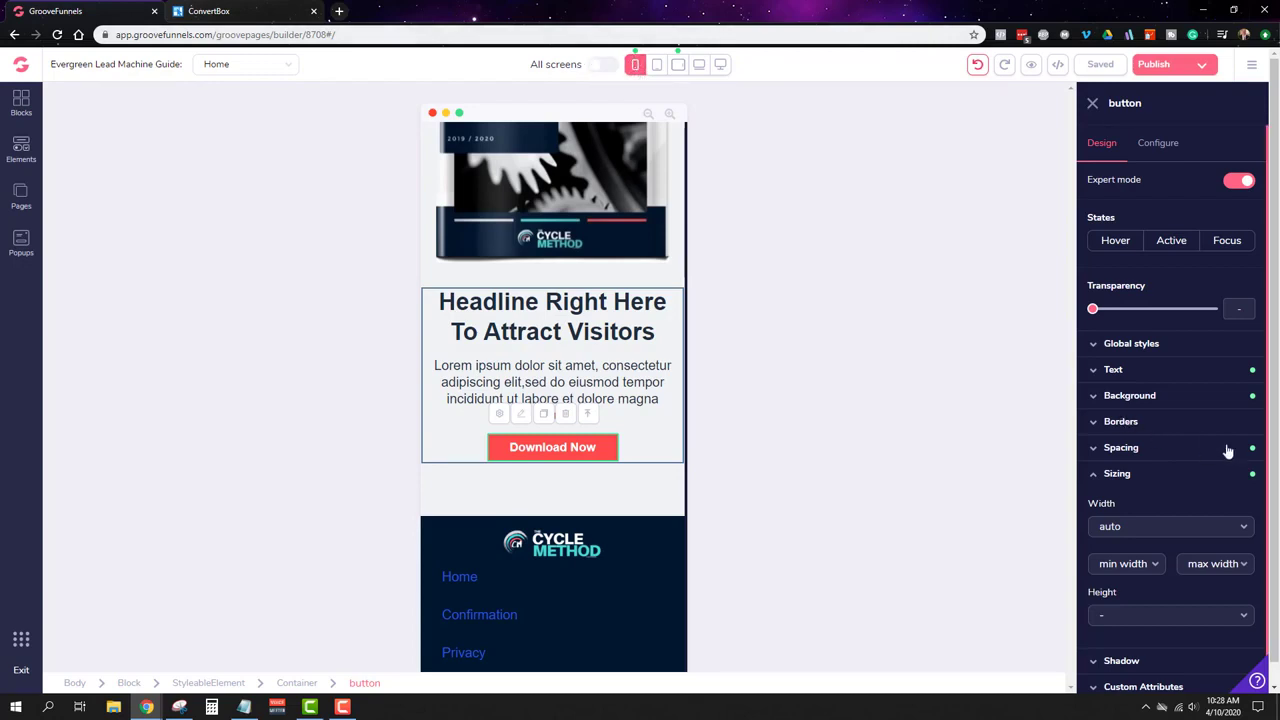
{"action": "scroll", "coordinate": [1228, 452], "scroll_direction": "down", "scroll_amount": 1}
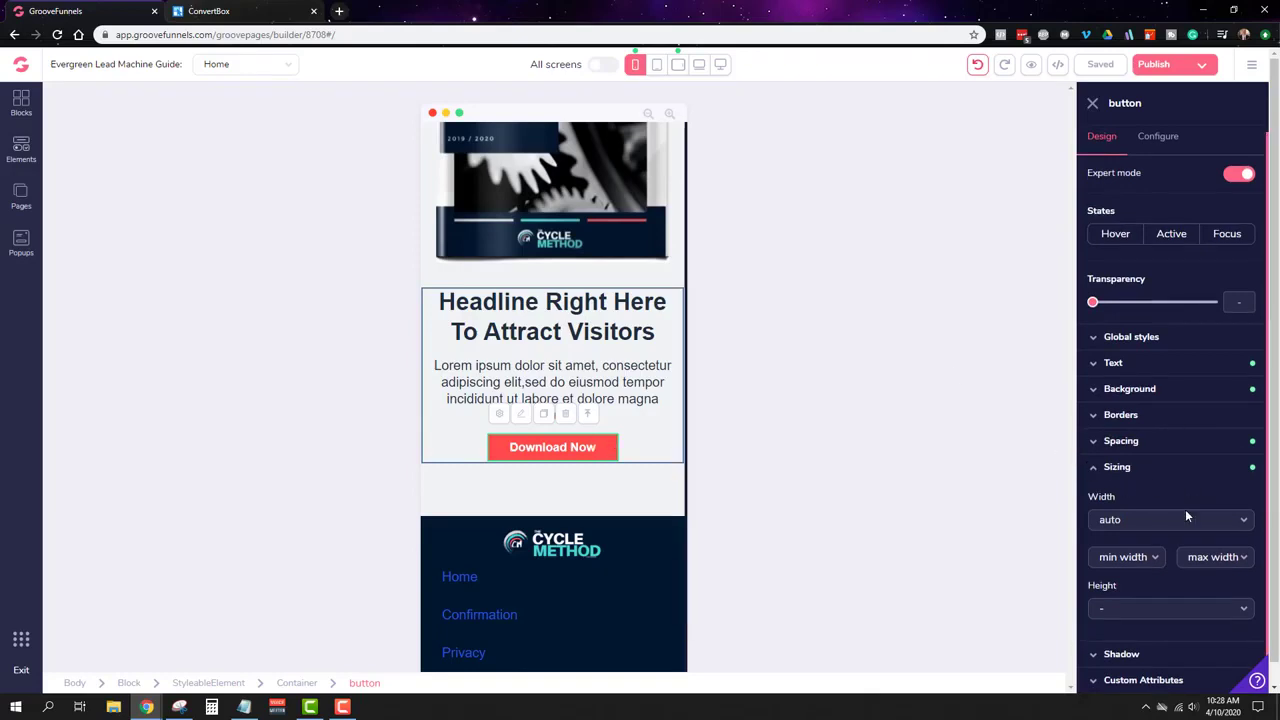
{"action": "left_click", "coordinate": [1215, 533]}
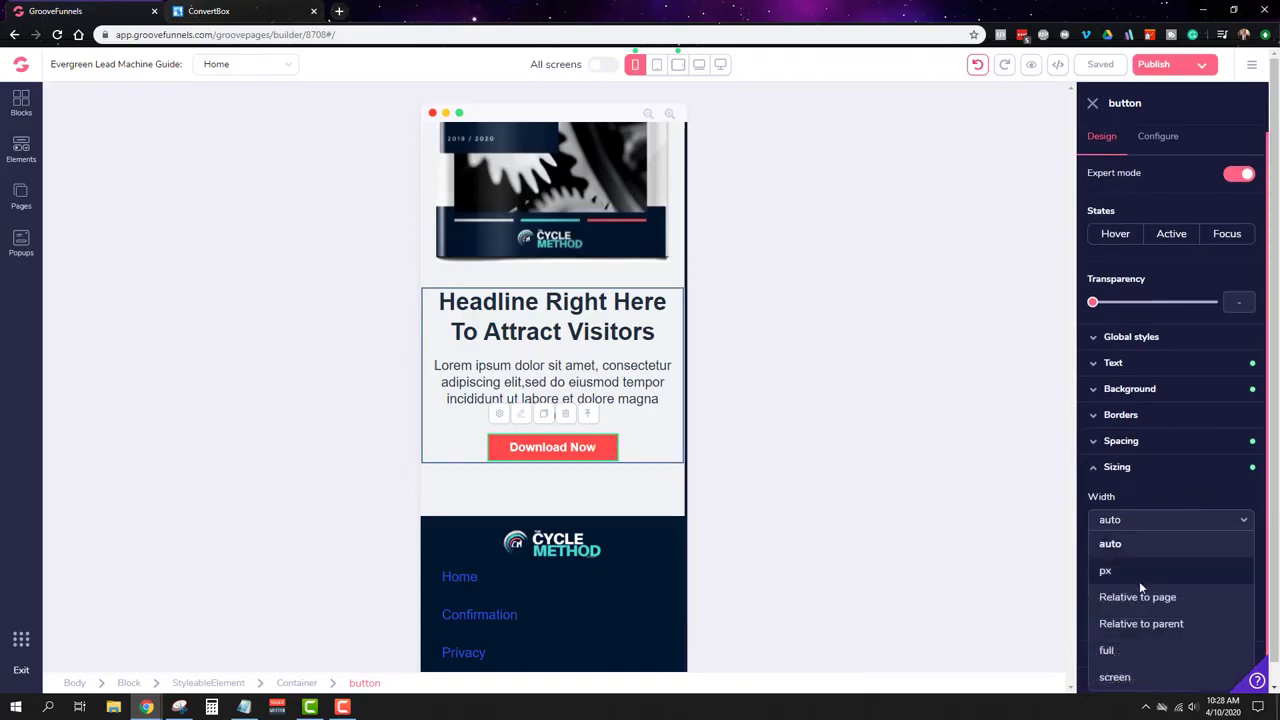
{"action": "left_click", "coordinate": [1131, 653]}
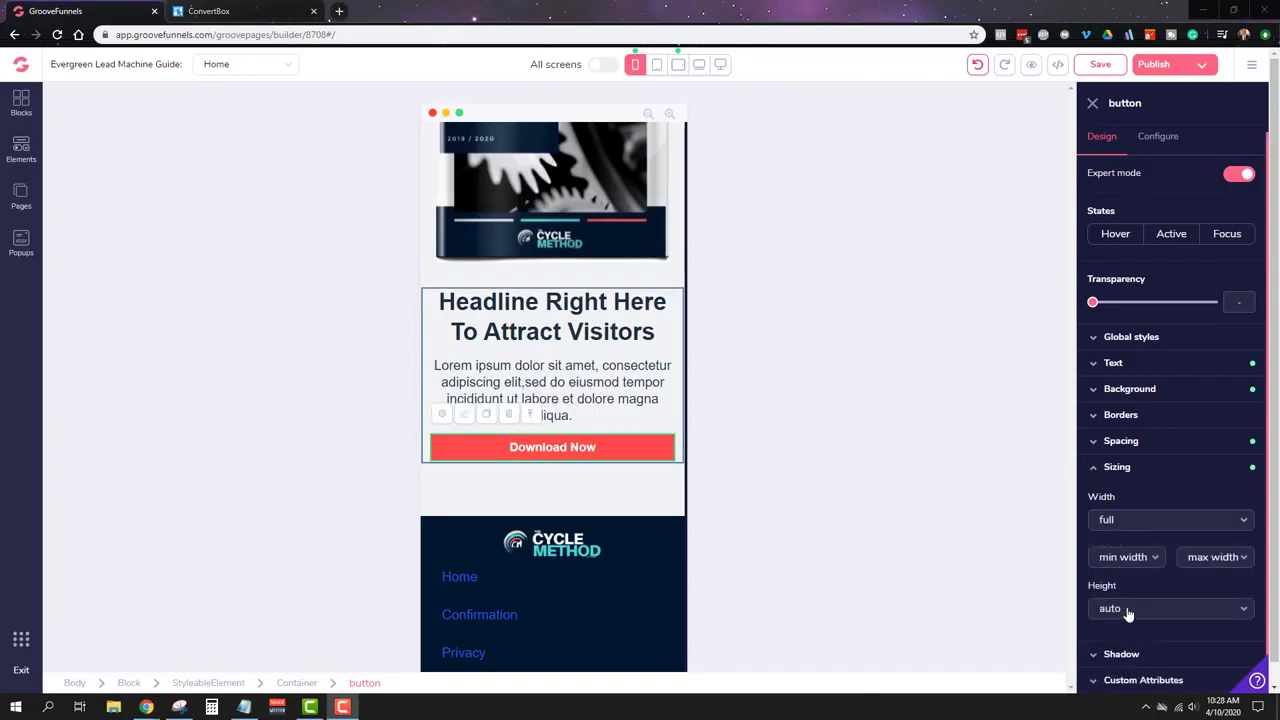
Step: Raise the button's top and bottom padding to 4, enlarge its text to 2xl, and save
{"action": "left_click", "coordinate": [1124, 443]}
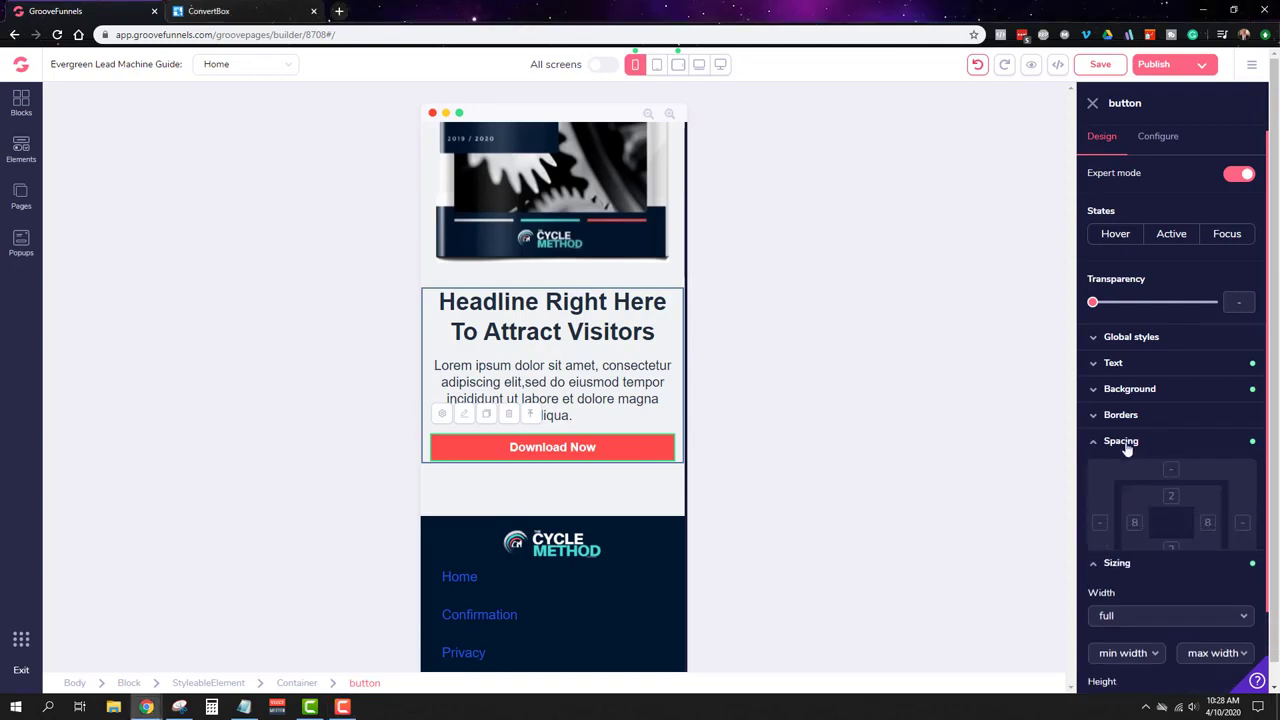
{"action": "left_click", "coordinate": [1172, 498]}
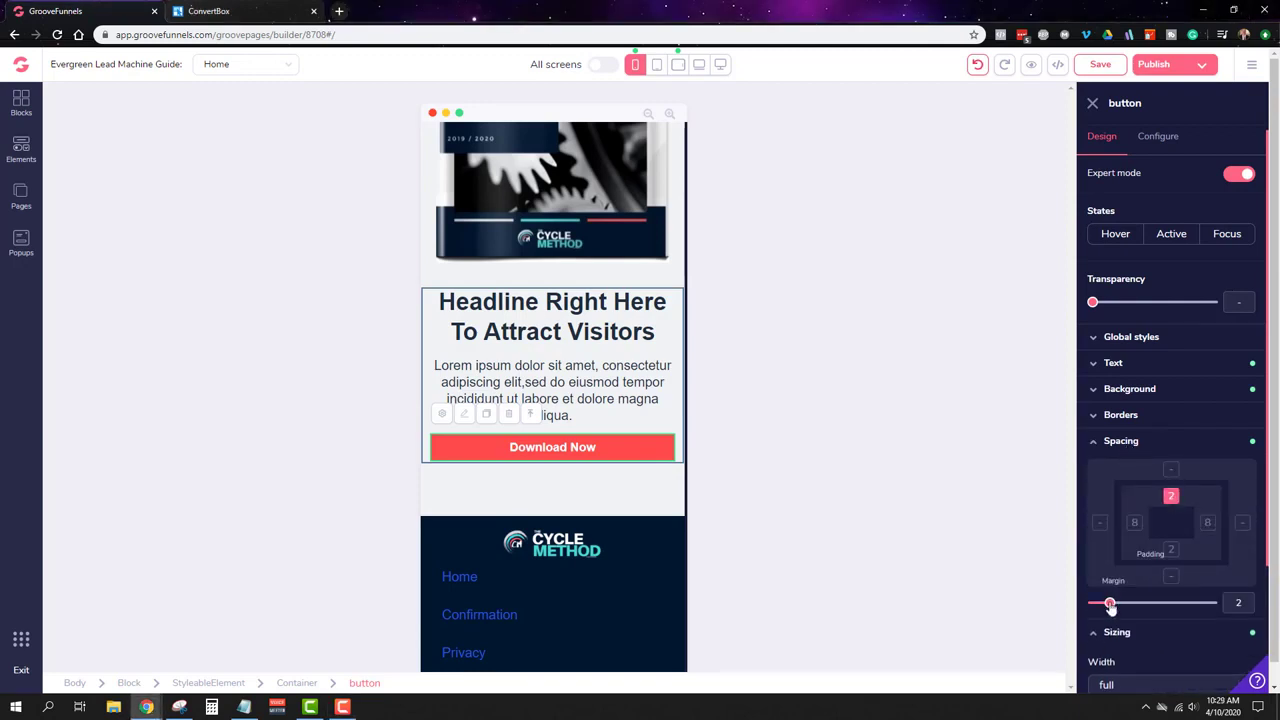
{"action": "mouse_move", "coordinate": [1110, 607]}
{"action": "left_mouse_down"}
{"action": "mouse_move", "coordinate": [1135, 607]}
{"action": "mouse_move", "coordinate": [1122, 608]}
{"action": "left_mouse_up"}
{"action": "left_click", "coordinate": [1171, 550]}
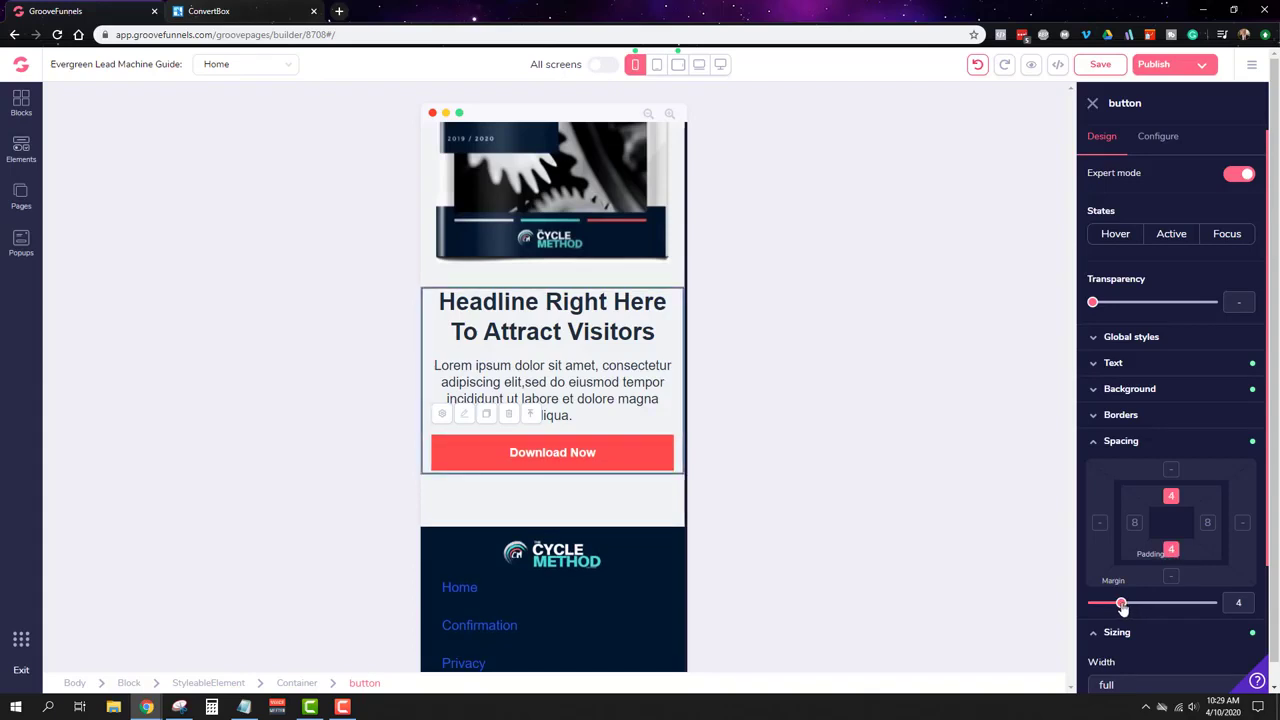
{"action": "left_click", "coordinate": [1108, 364]}
{"action": "left_click_drag", "start_coordinate": [1132, 437], "coordinate": [1151, 438]}
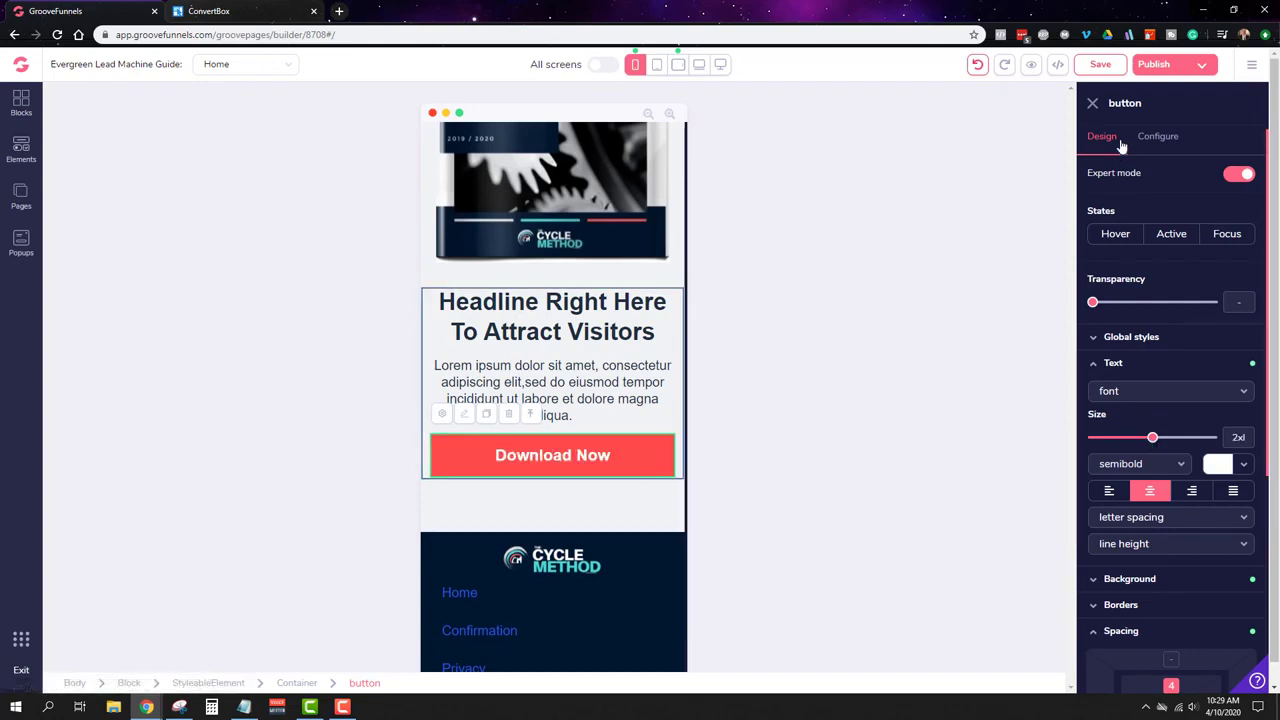
{"action": "left_click", "coordinate": [1100, 64]}
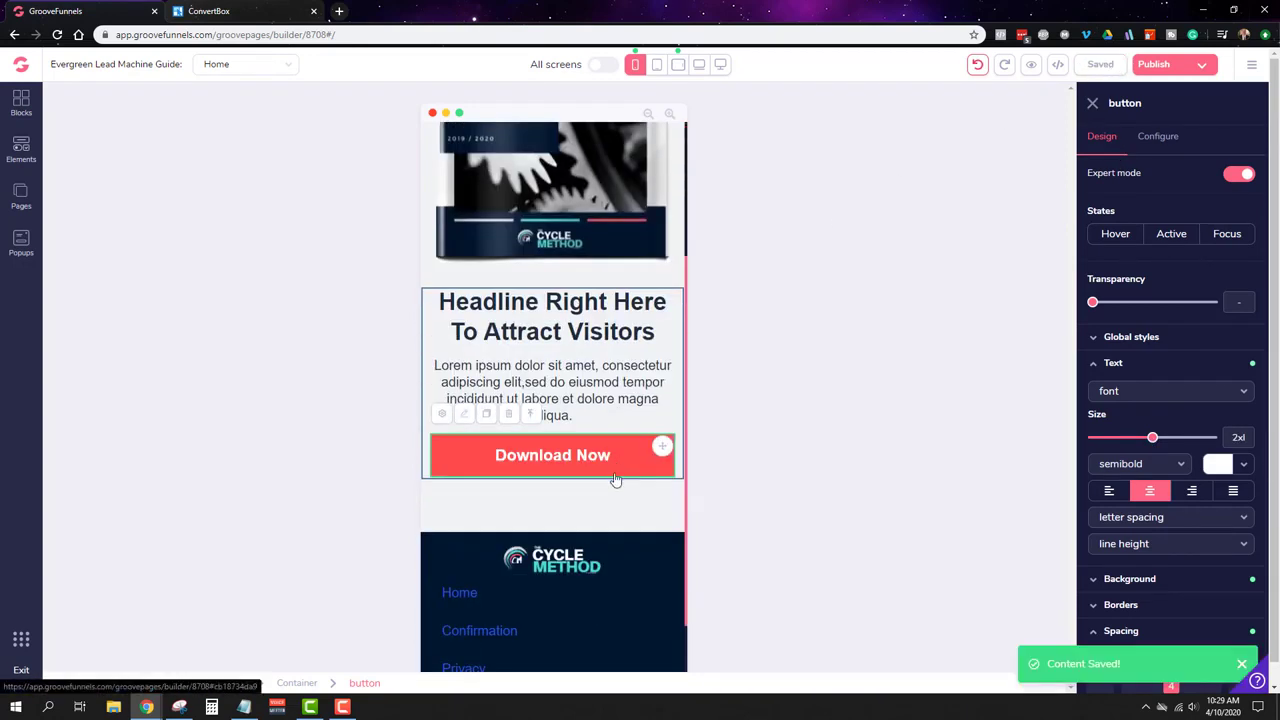
Step: Publish the site, then preview the Home page at desktop width in a new tab
{"action": "left_click", "coordinate": [1165, 64]}
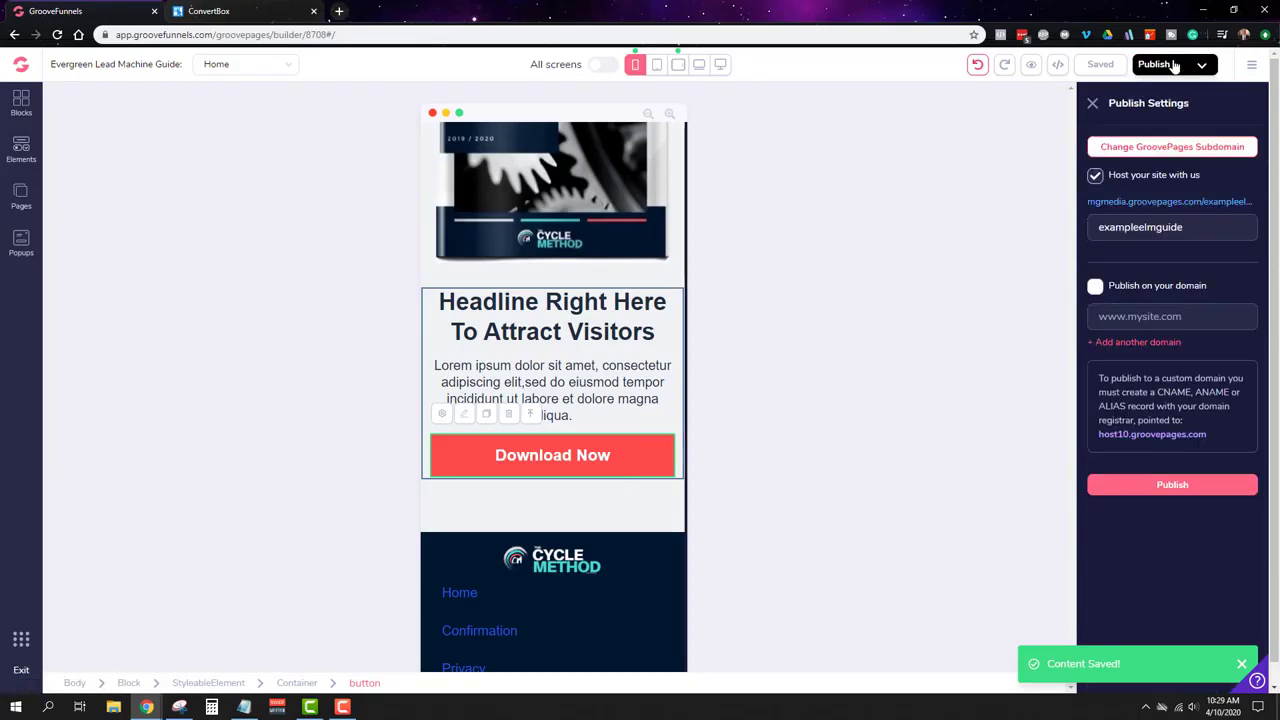
{"action": "left_click", "coordinate": [1173, 485]}
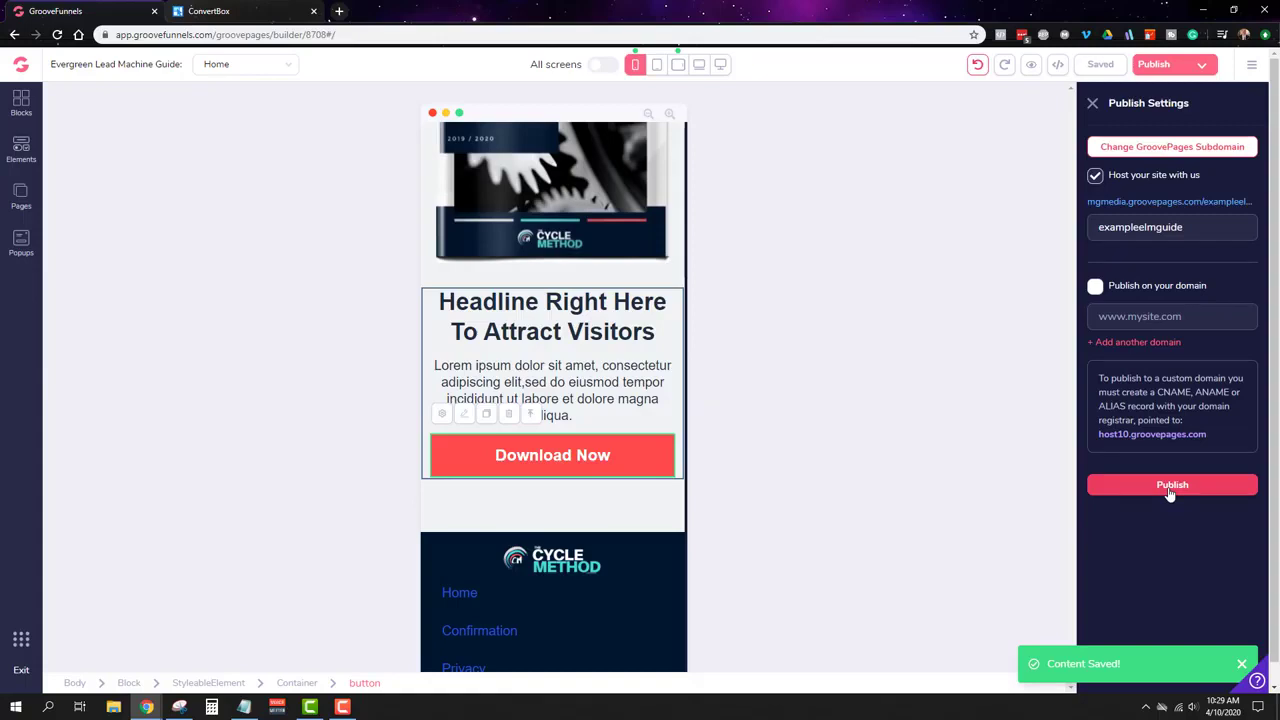
{"action": "left_click", "coordinate": [721, 64]}
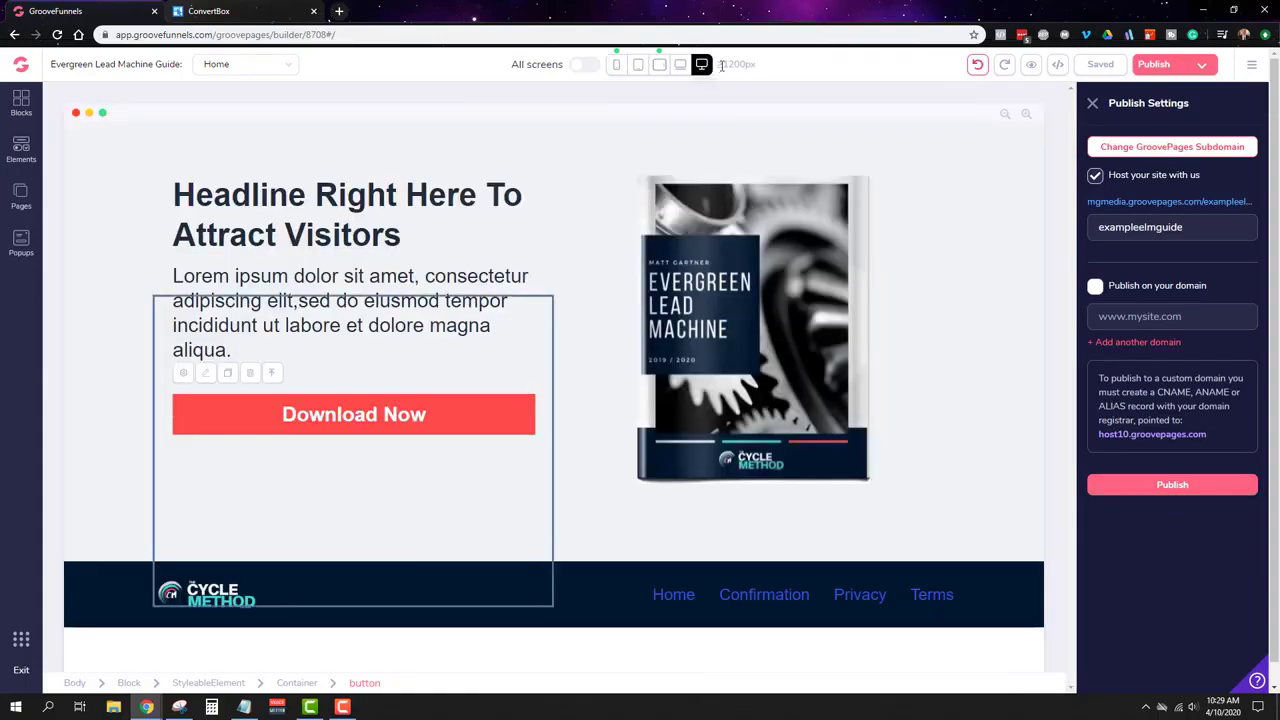
{"action": "left_click", "coordinate": [936, 297]}
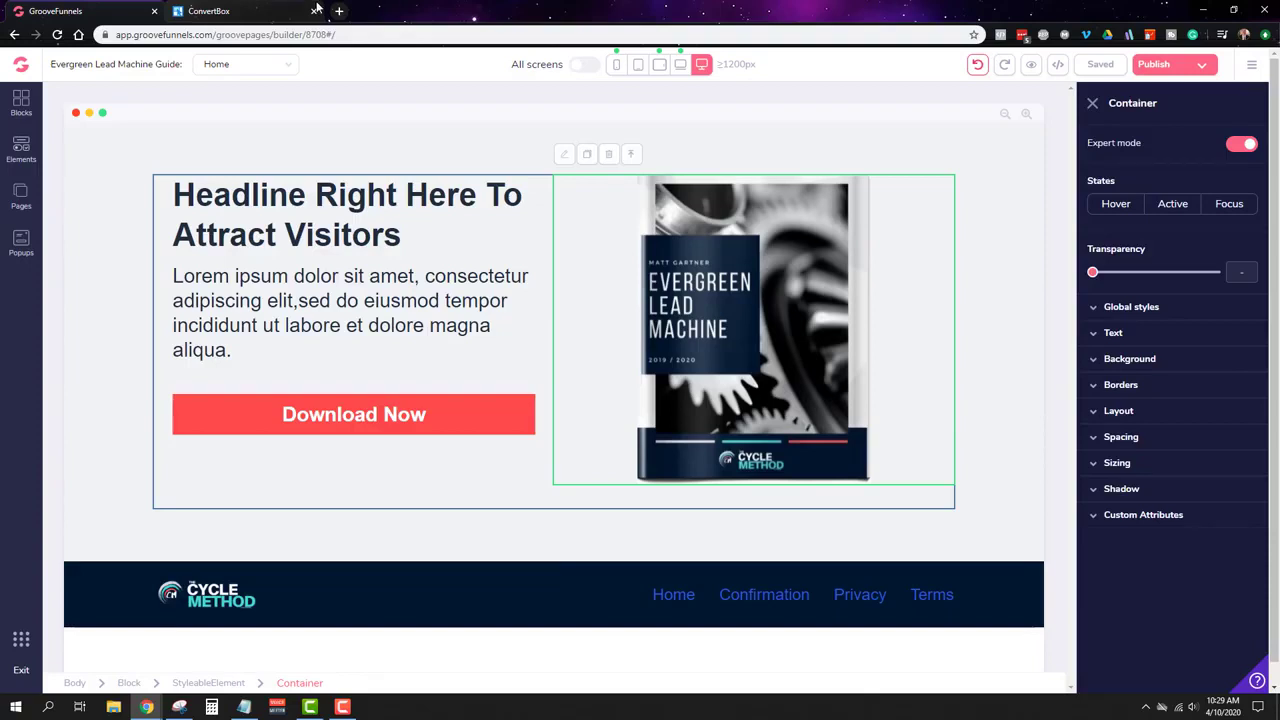
{"action": "left_click", "coordinate": [287, 15]}
{"action": "left_click", "coordinate": [121, 8]}
{"action": "left_click", "coordinate": [1031, 66]}
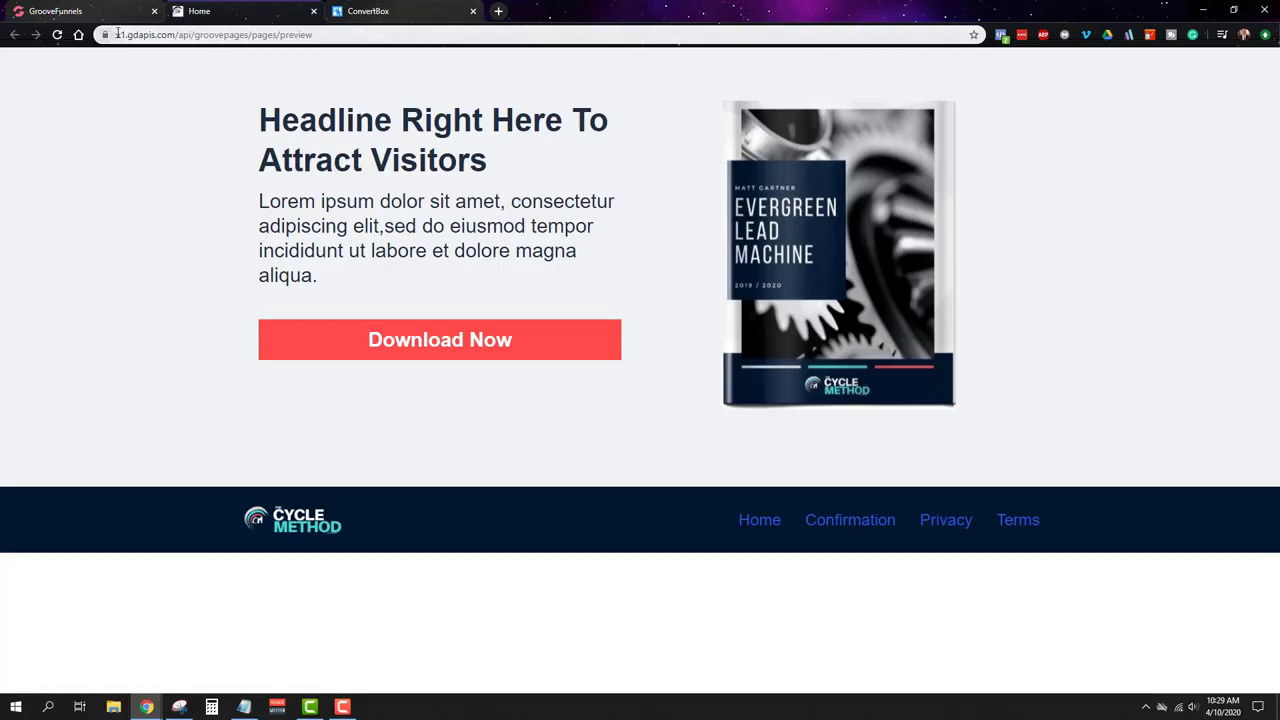
Step: Leave the preview, return to the GroovePages builder tab and bring up Publish Settings
{"action": "left_click_drag", "start_coordinate": [117, 33], "coordinate": [313, 34]}
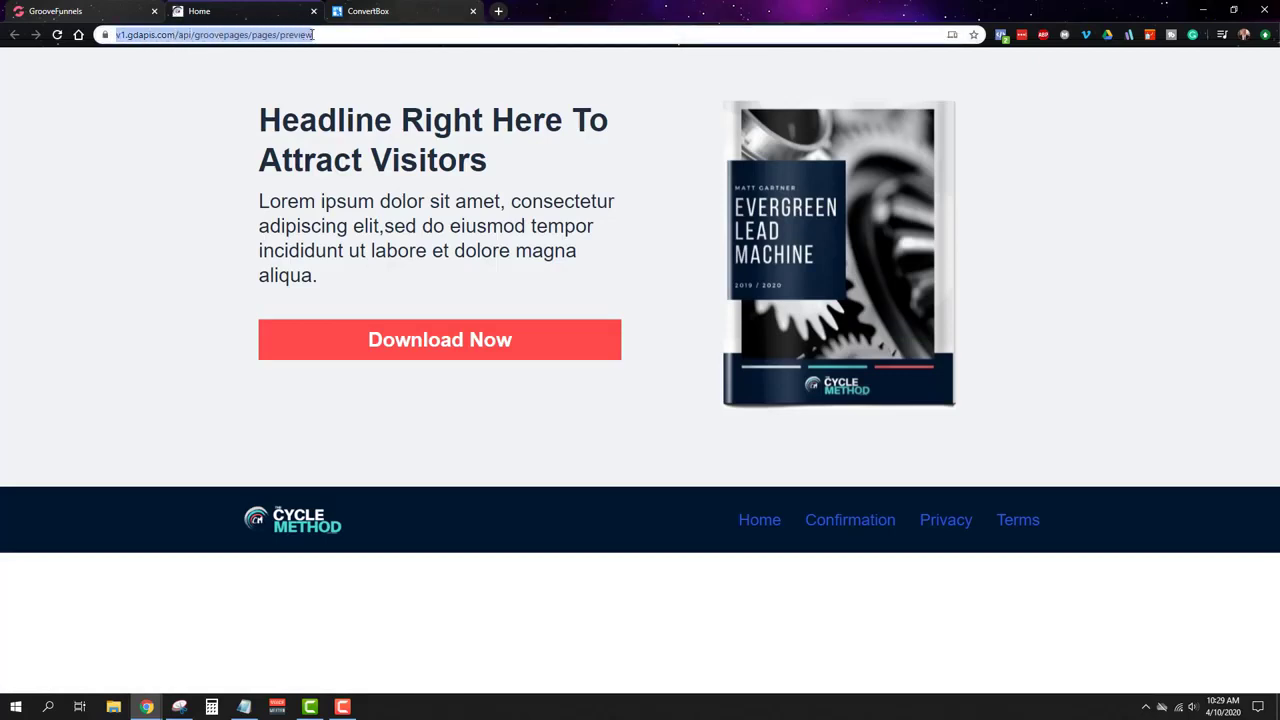
{"action": "left_click", "coordinate": [406, 10]}
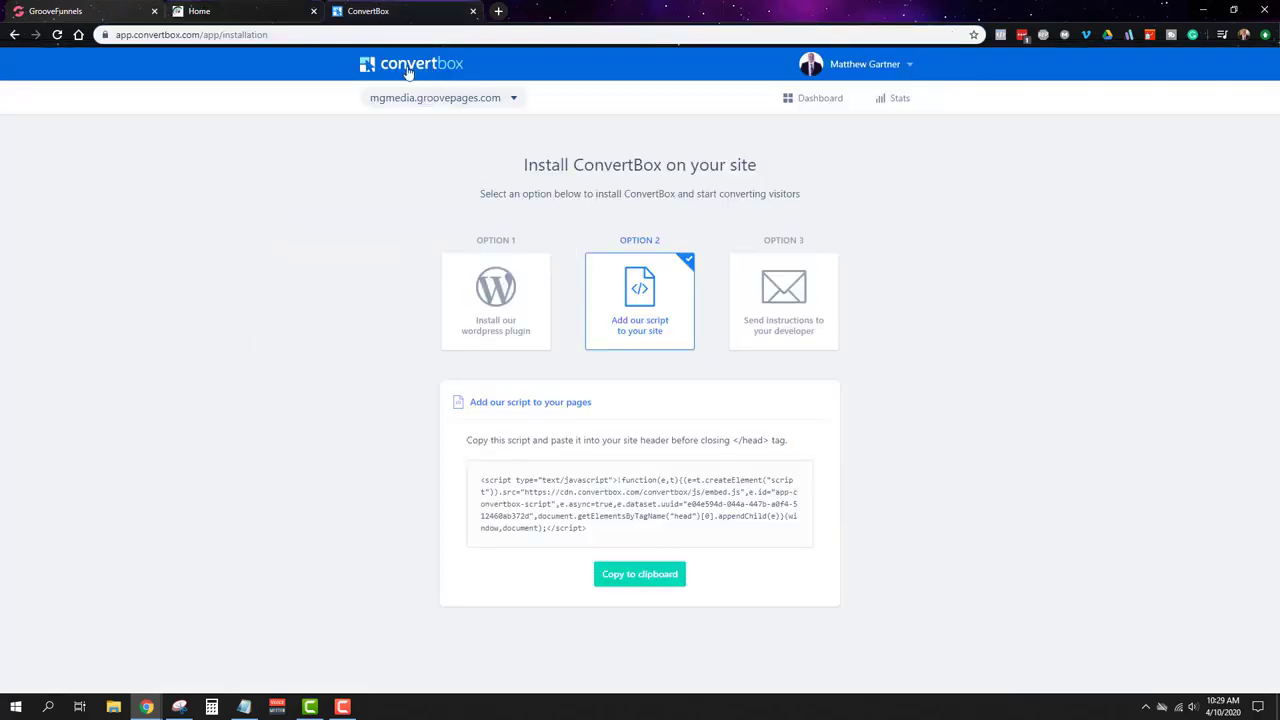
{"action": "left_click", "coordinate": [208, 9]}
{"action": "left_click", "coordinate": [462, 340]}
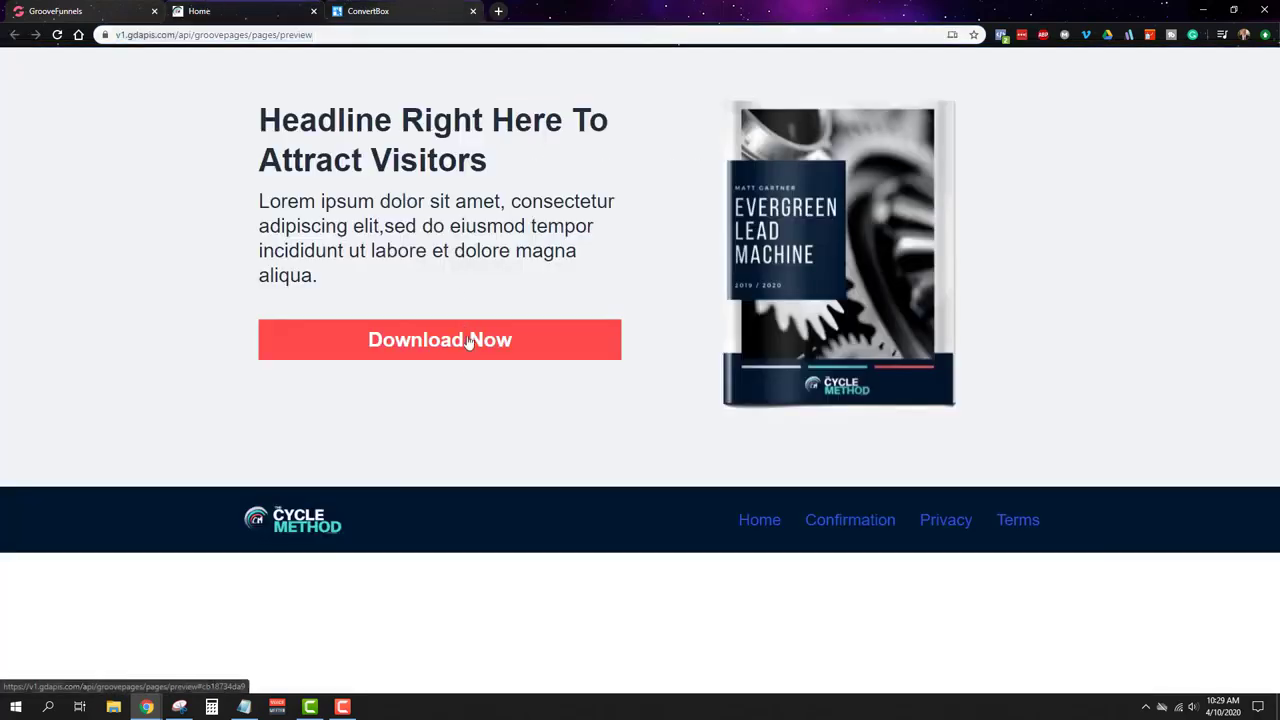
{"action": "left_click", "coordinate": [65, 7]}
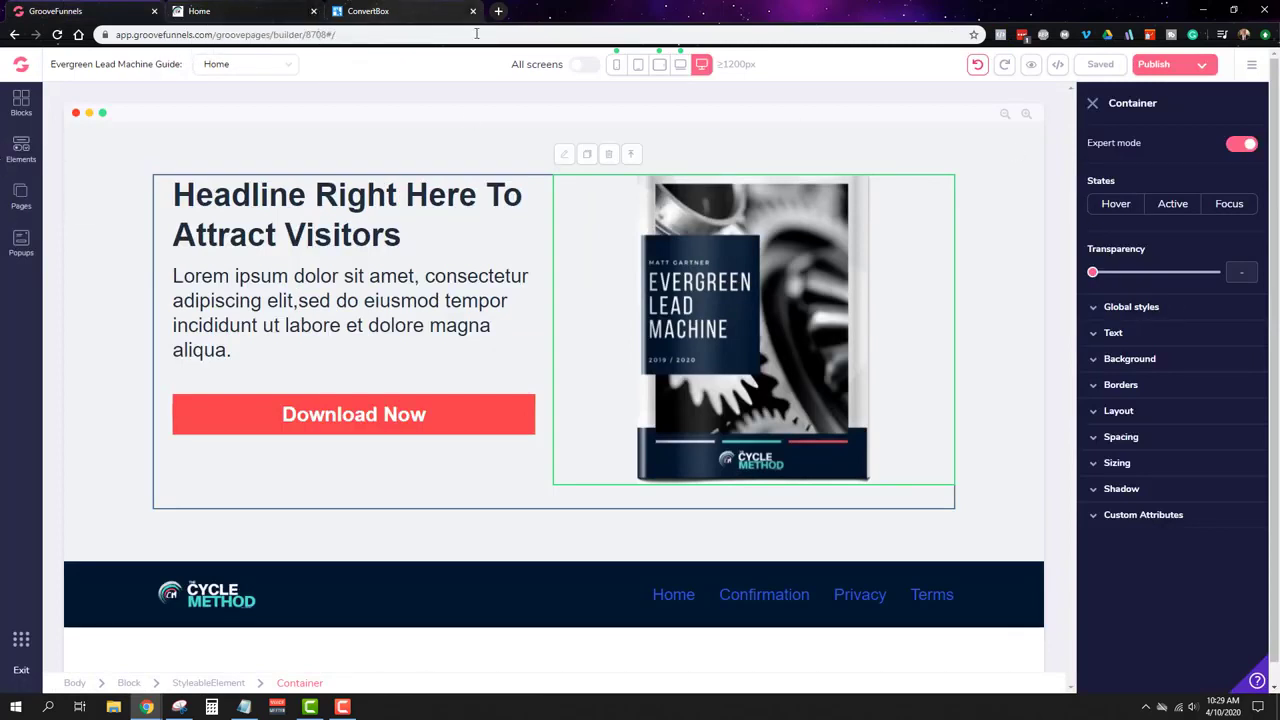
{"action": "left_click", "coordinate": [1250, 66]}
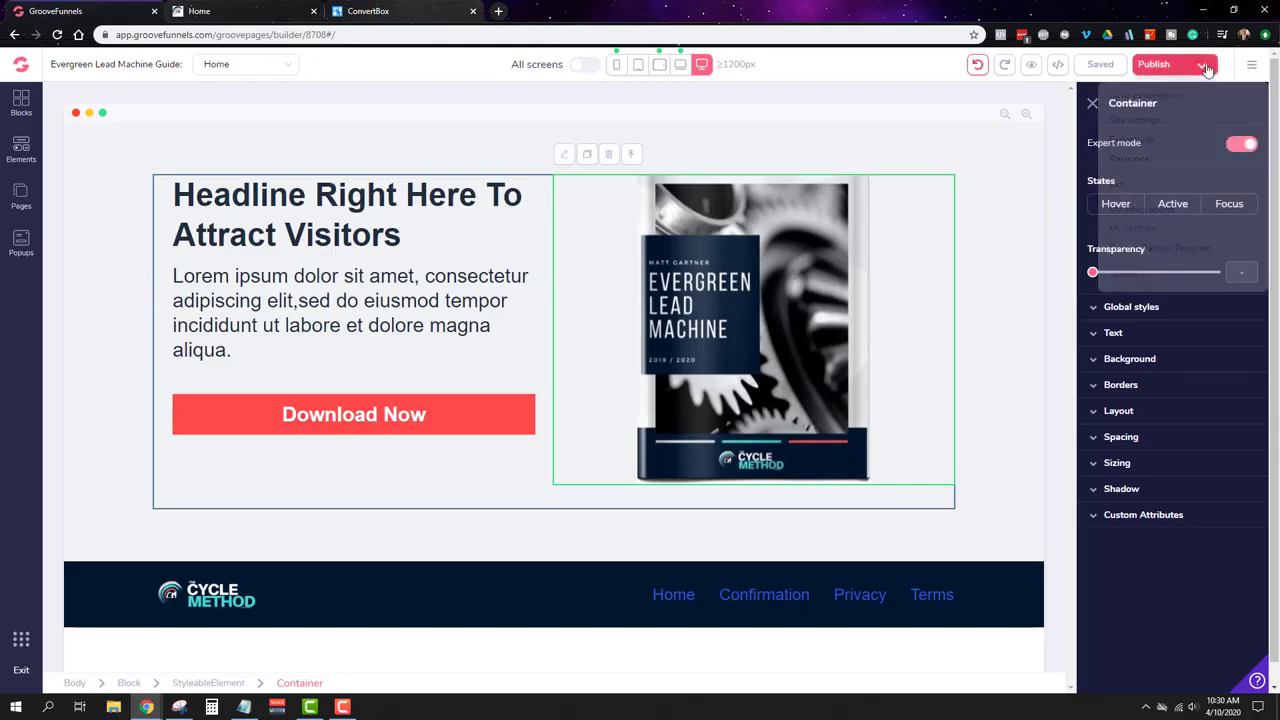
{"action": "left_click", "coordinate": [1155, 64]}
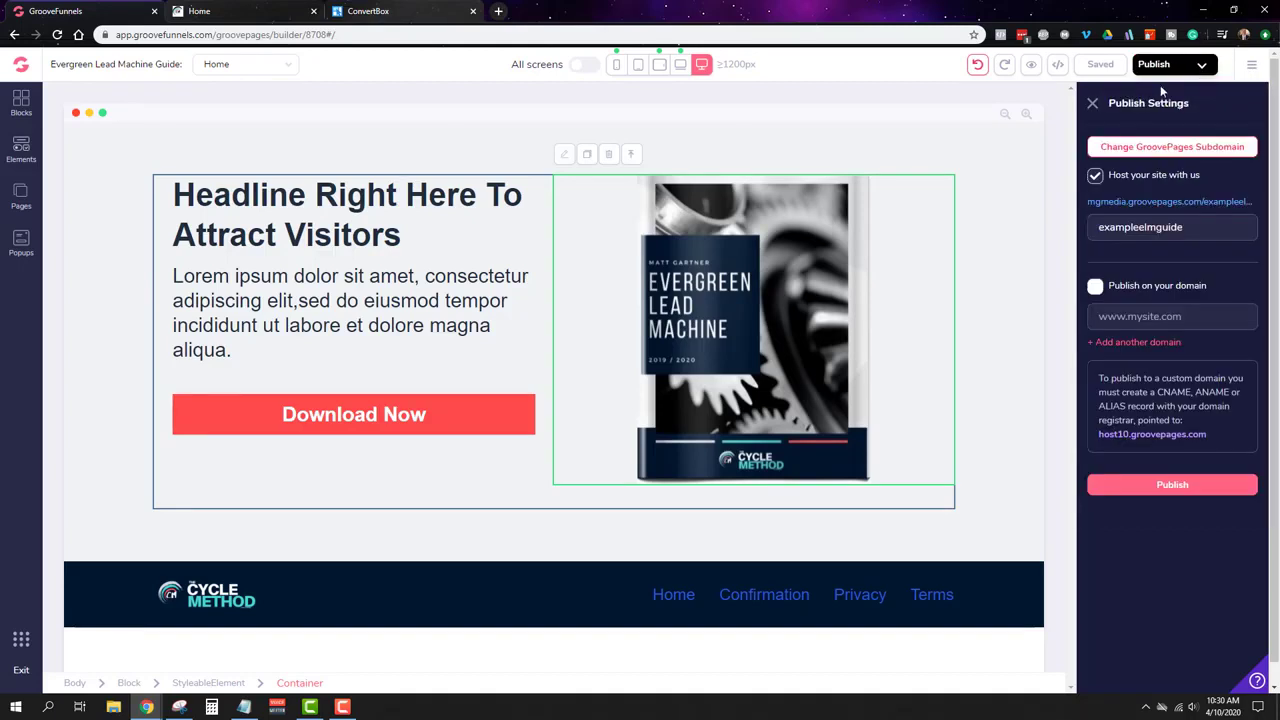
Step: On the live page, submit the Download Now popup with a test name and email address
{"action": "left_click", "coordinate": [1166, 203]}
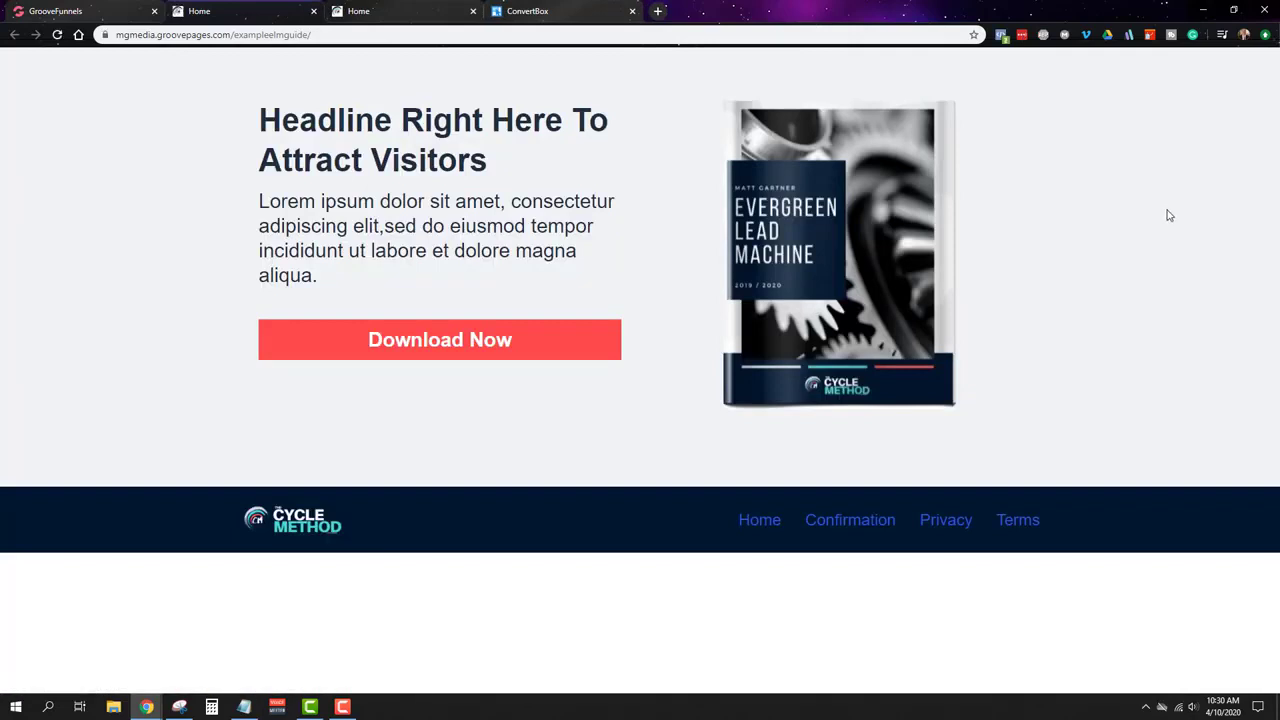
{"action": "left_click", "coordinate": [452, 345]}
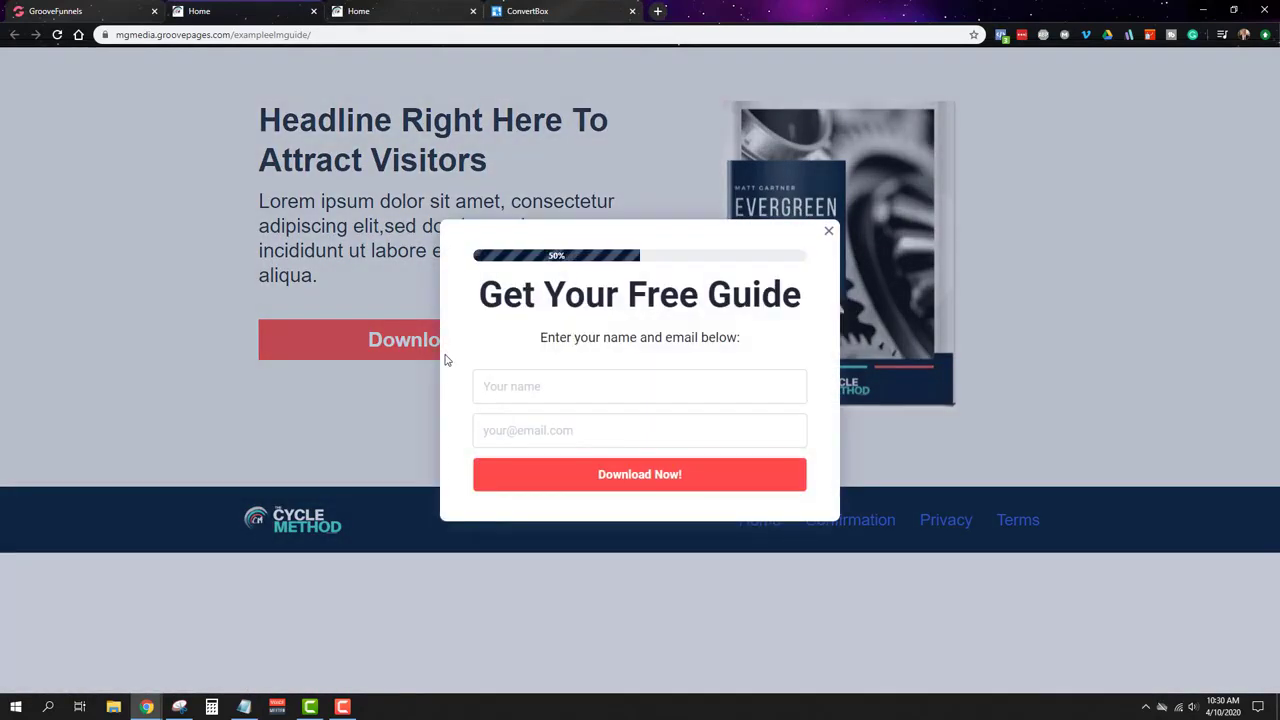
{"action": "left_click", "coordinate": [655, 392]}
{"action": "type", "text": "Matt+Test"}
{"action": "left_click", "coordinate": [528, 422]}
{"action": "left_click", "coordinate": [640, 475]}
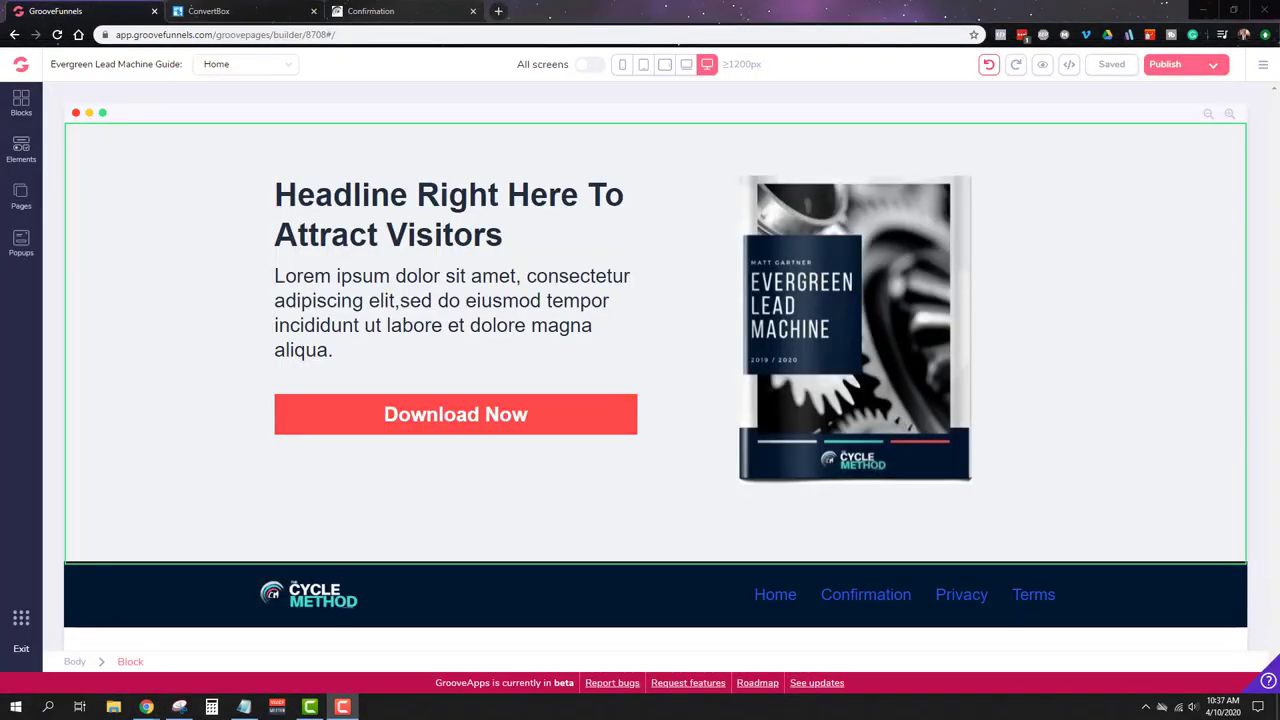
Step: Check the exampleelmguide subdomain in Publish Settings, then switch to the live Confirmation tab
{"action": "left_click", "coordinate": [848, 330]}
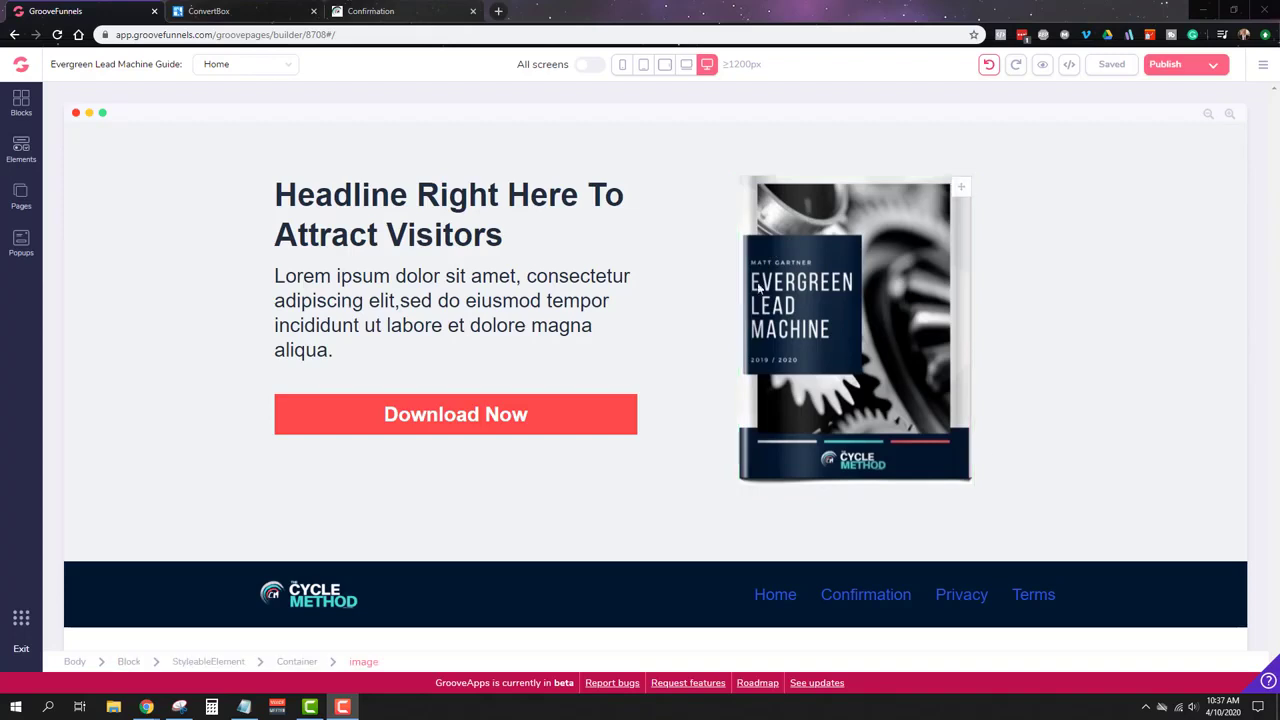
{"action": "left_click", "coordinate": [21, 198]}
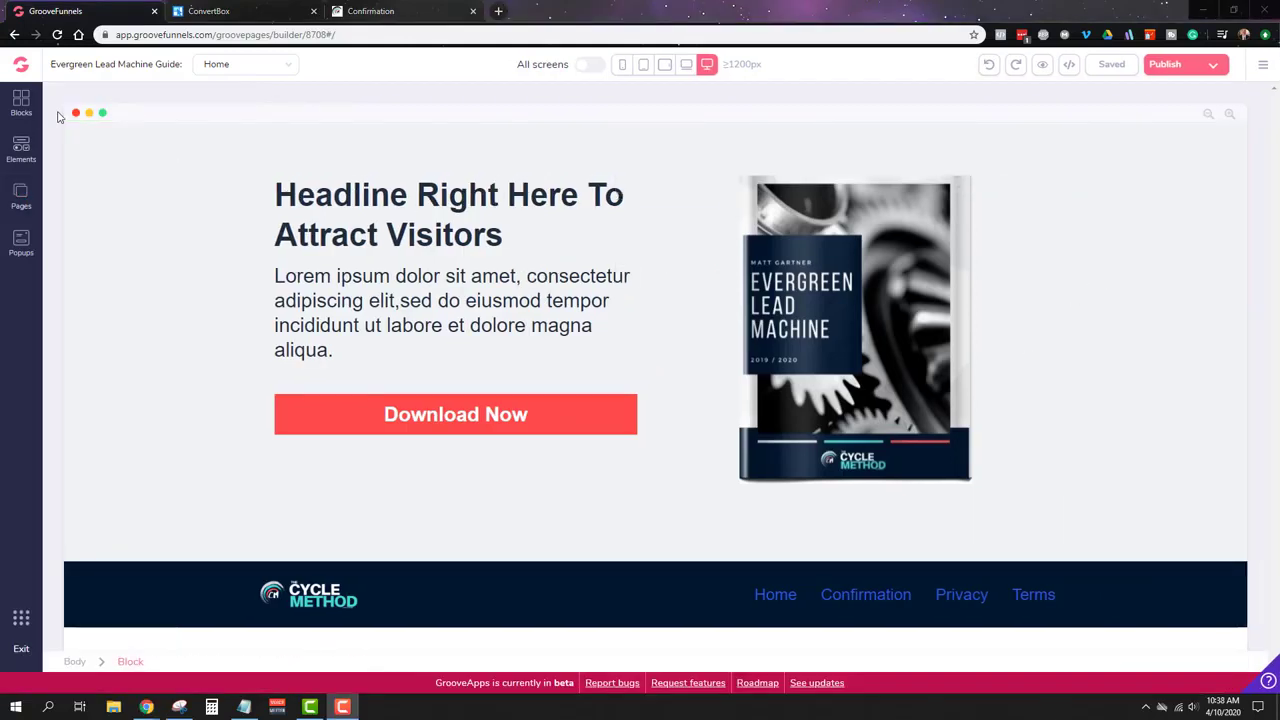
{"action": "left_click", "coordinate": [18, 200]}
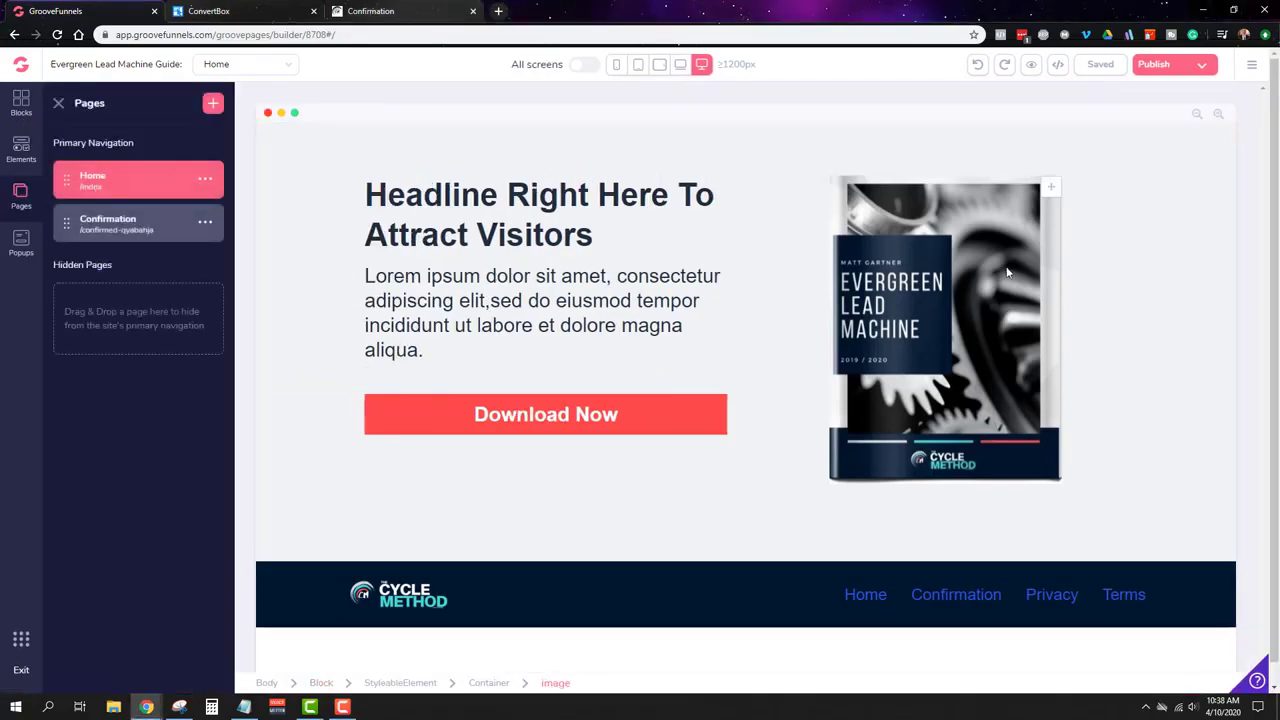
{"action": "left_click", "coordinate": [1200, 64]}
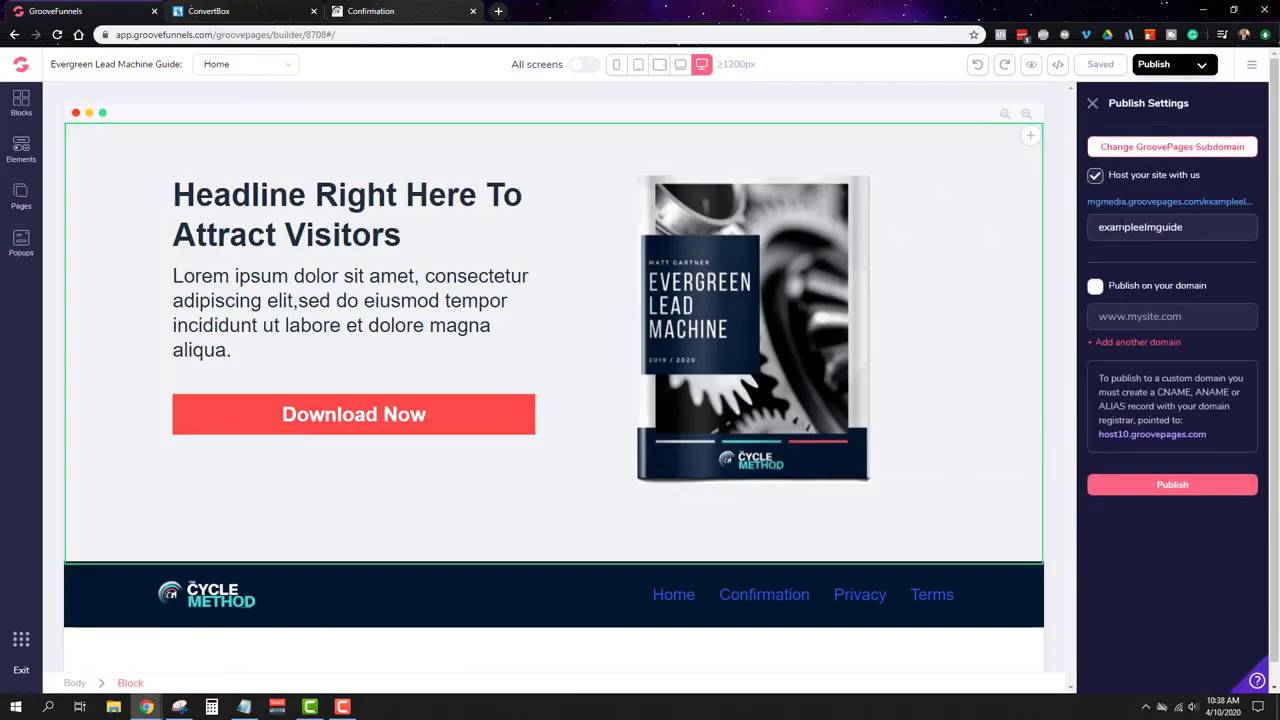
{"action": "left_click_drag", "start_coordinate": [1133, 227], "coordinate": [1146, 227]}
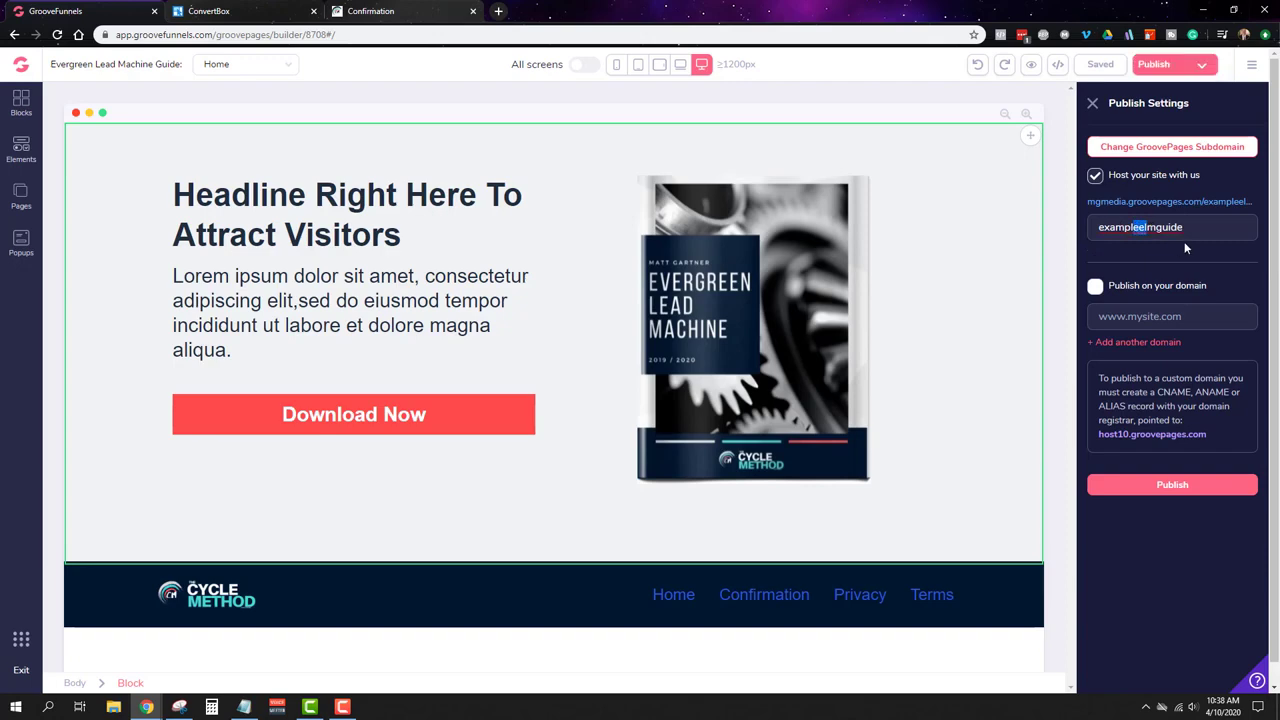
{"action": "left_click", "coordinate": [1206, 228]}
{"action": "left_click", "coordinate": [372, 8]}
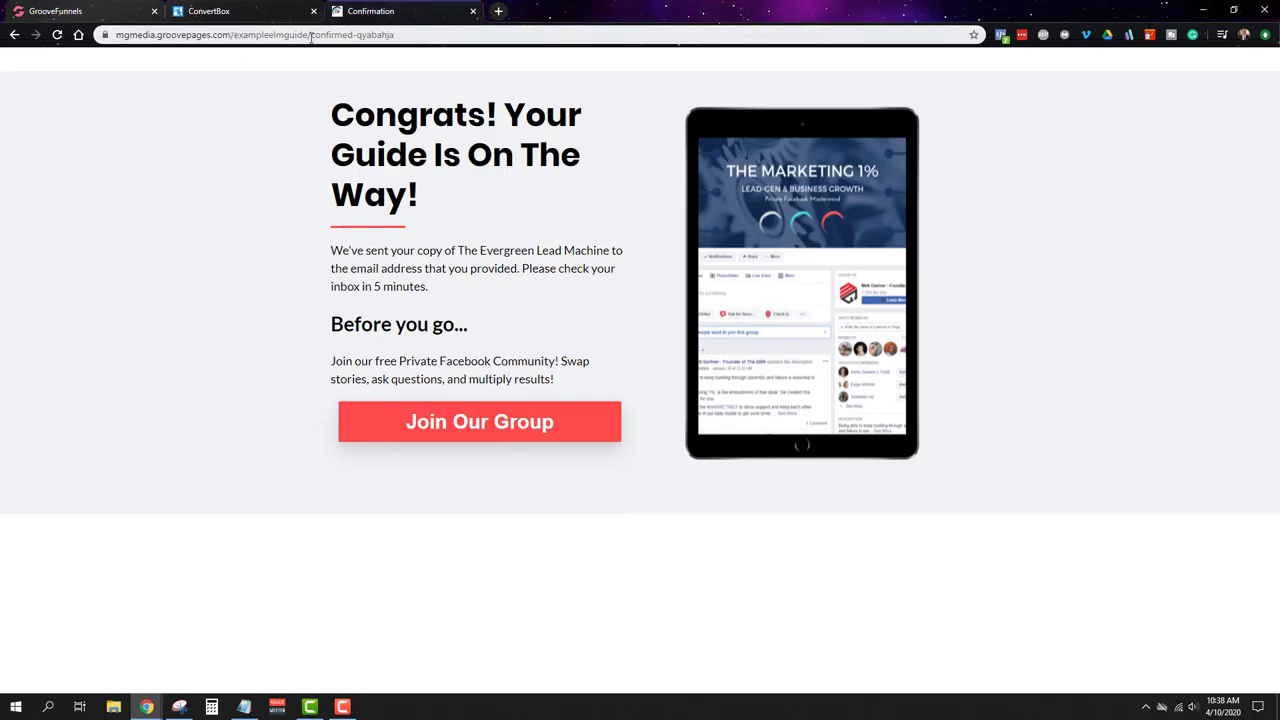
Step: Copy the live Confirmation page's full address from the address bar, then switch to the ConvertBox tab
{"action": "left_click_drag", "start_coordinate": [307, 35], "coordinate": [410, 38]}
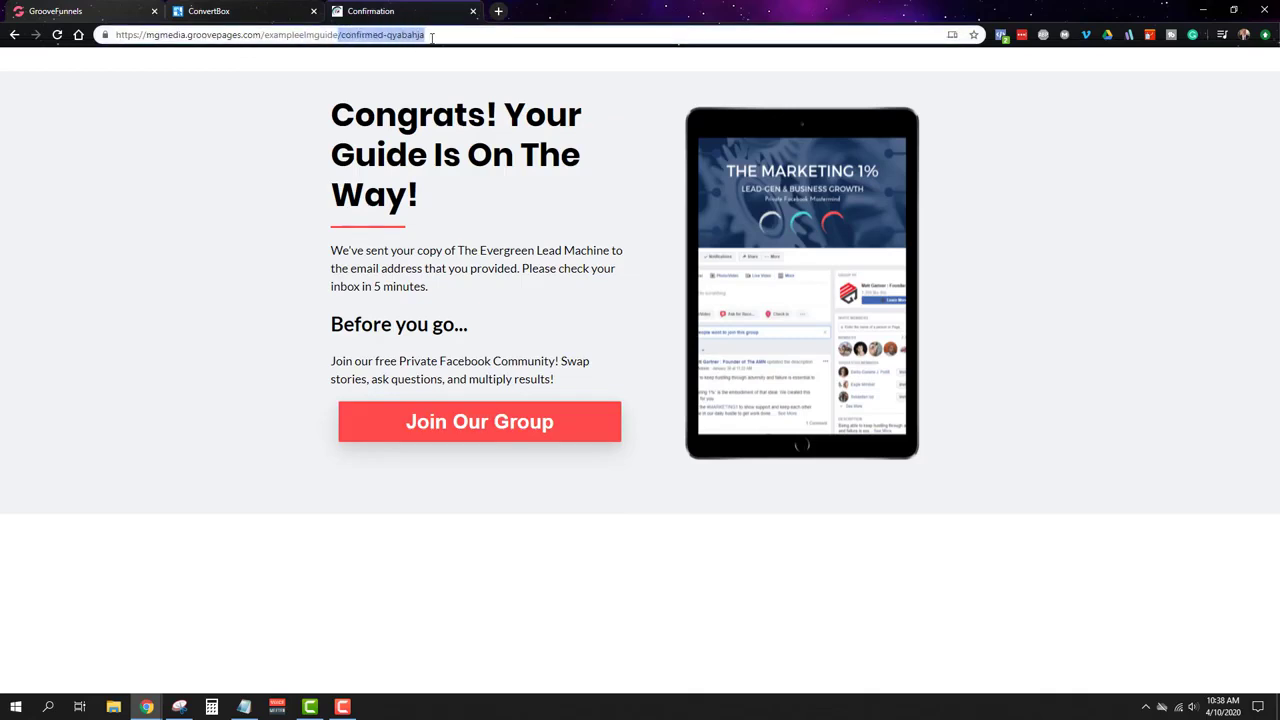
{"action": "double_click", "coordinate": [432, 38]}
{"action": "triple_click", "coordinate": [348, 38]}
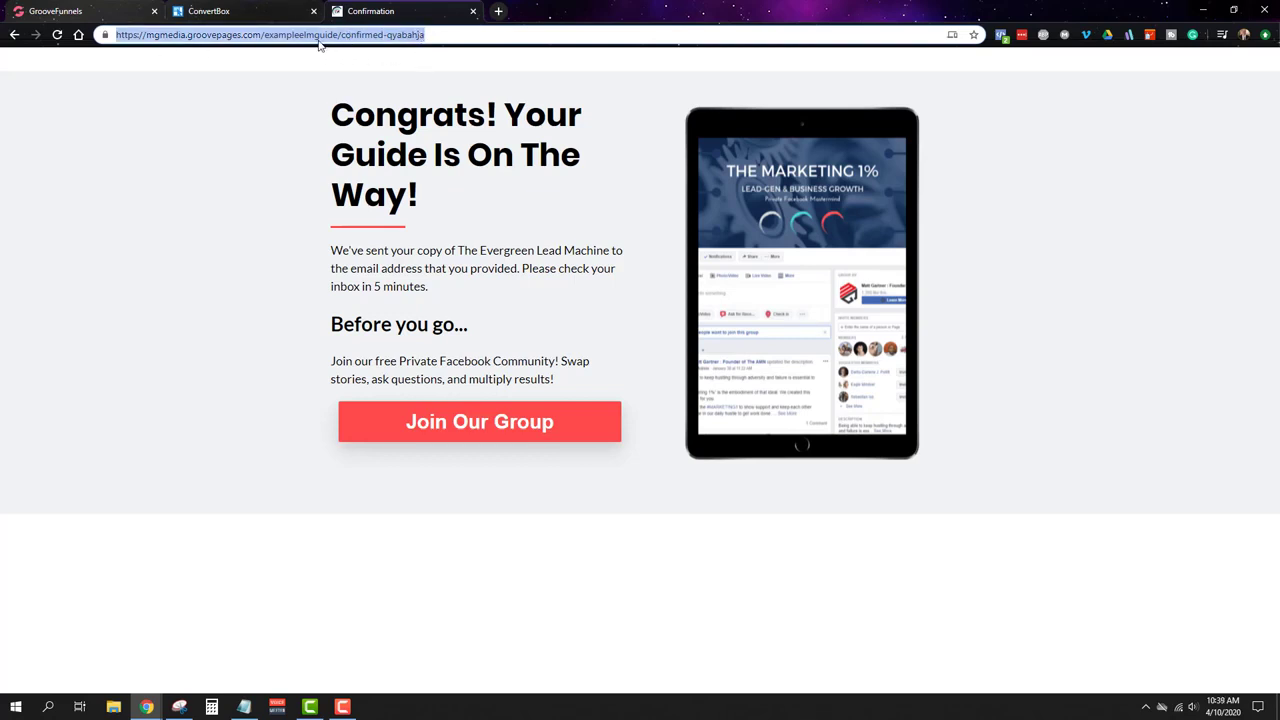
{"action": "left_click", "coordinate": [265, 35]}
{"action": "left_click_drag", "start_coordinate": [341, 35], "coordinate": [116, 35]}
{"action": "left_click", "coordinate": [351, 34]}
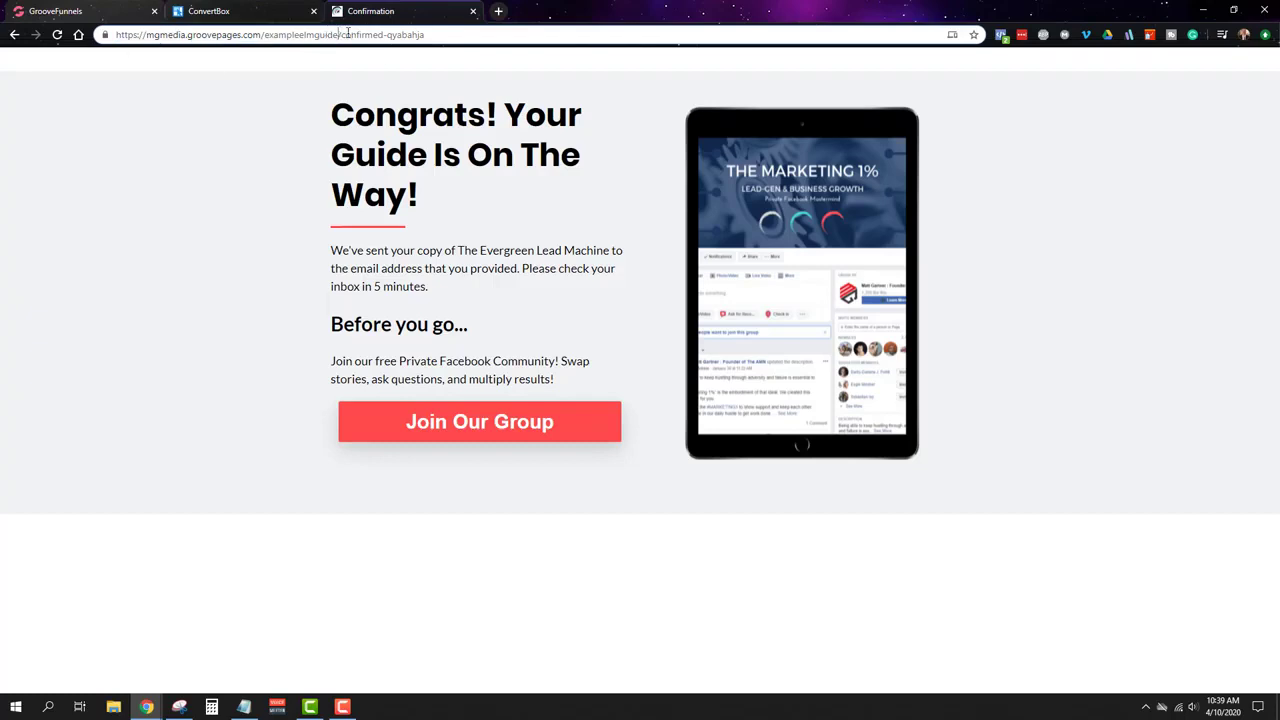
{"action": "left_click_drag", "start_coordinate": [340, 34], "coordinate": [428, 34]}
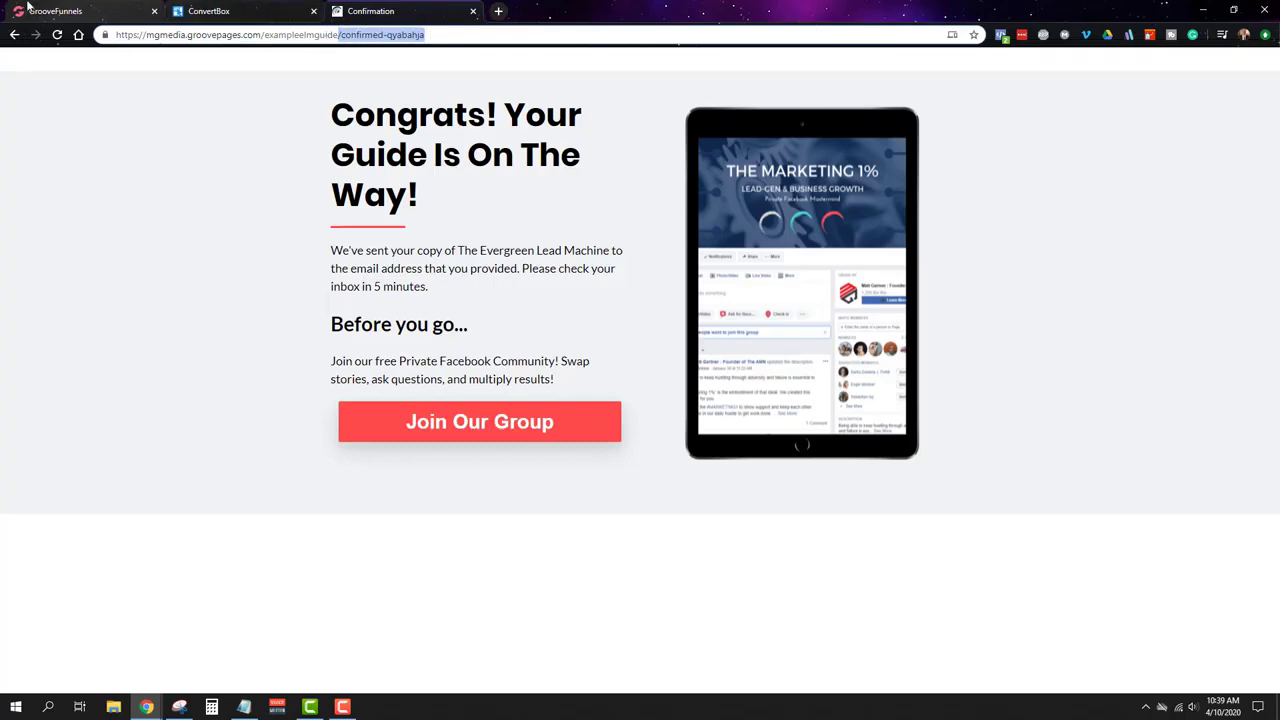
{"action": "left_click", "coordinate": [220, 8]}
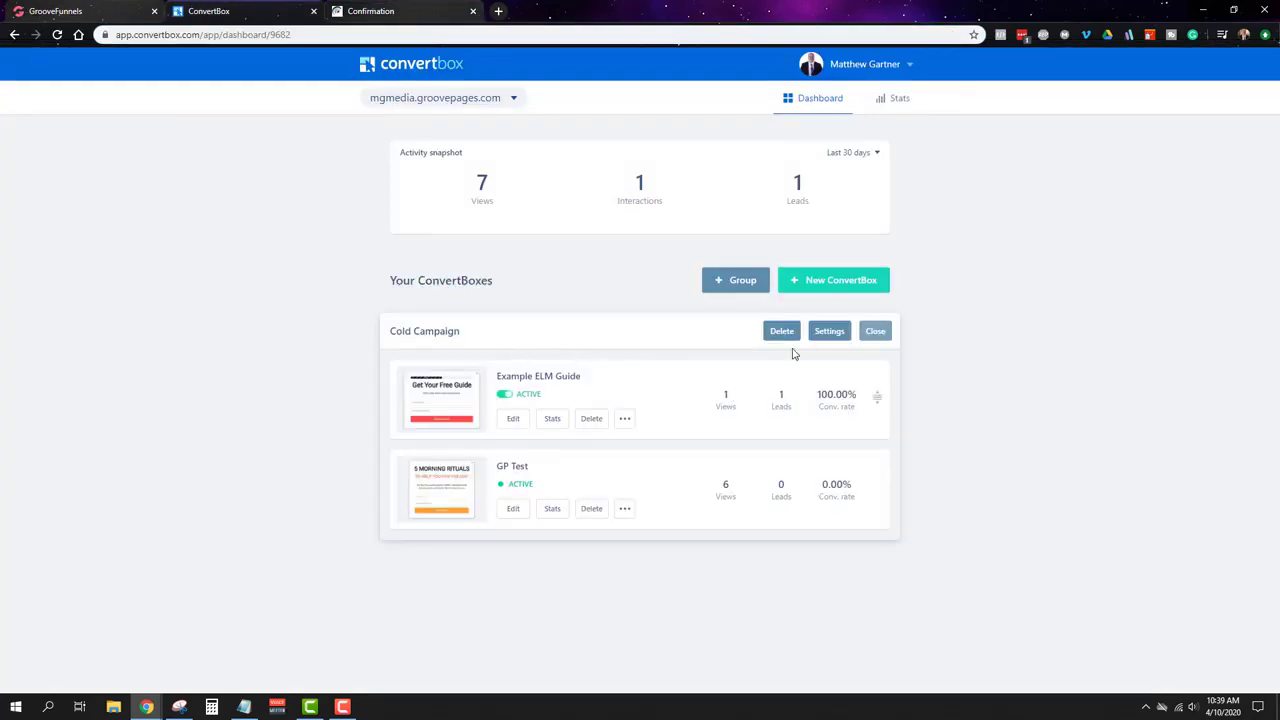
Step: Set the Example ELM Guide form's Redirect to url to the copied Confirmation page address
{"action": "left_click", "coordinate": [513, 418]}
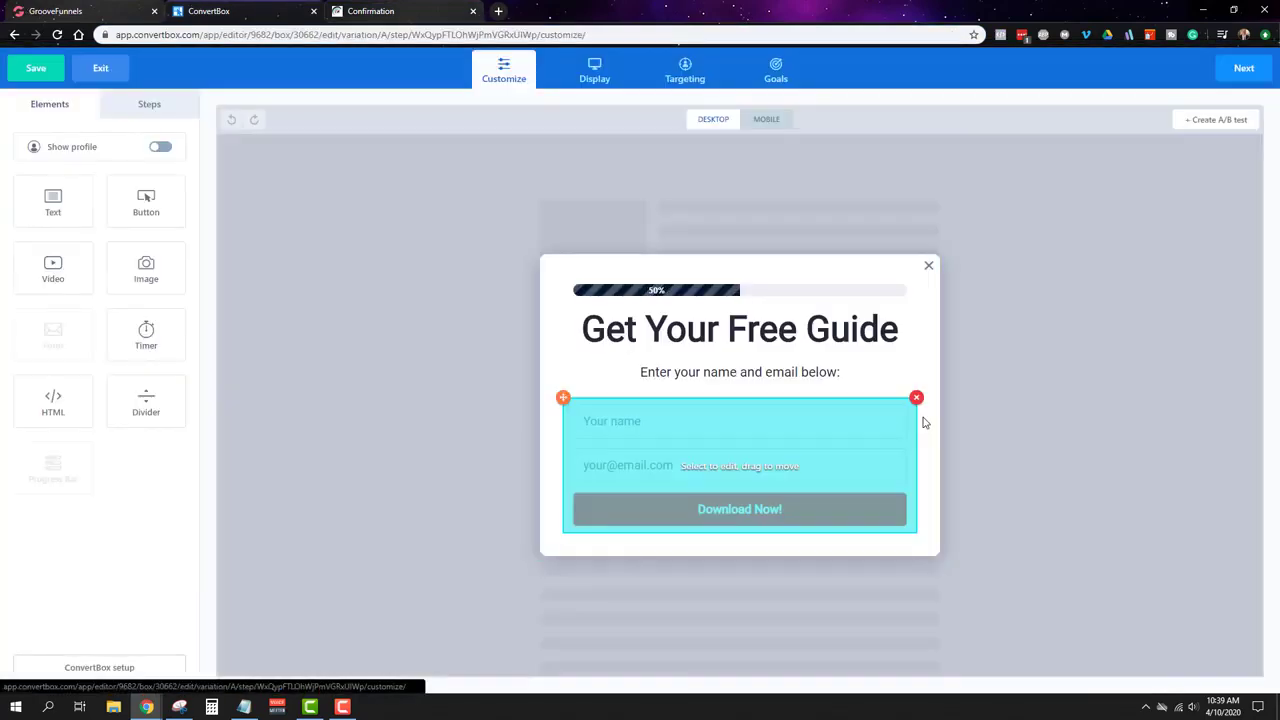
{"action": "left_click", "coordinate": [694, 443]}
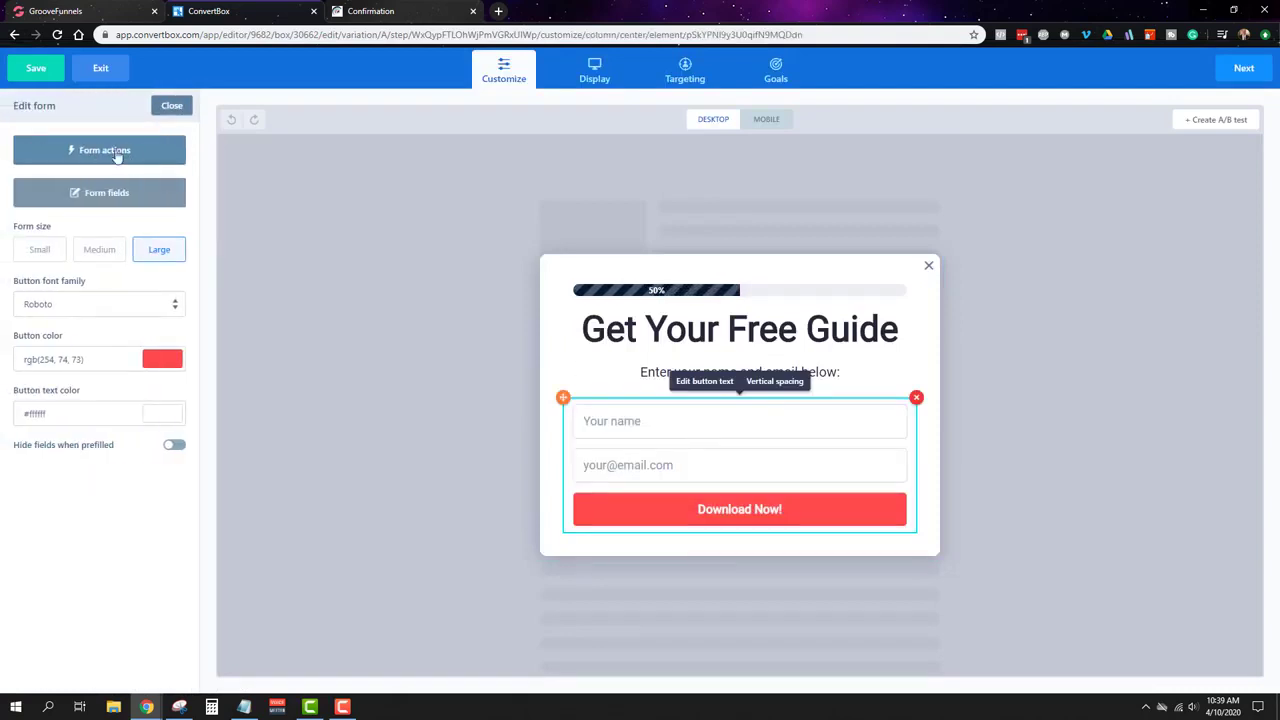
{"action": "left_click", "coordinate": [117, 155]}
{"action": "left_click", "coordinate": [652, 247]}
{"action": "triple_click", "coordinate": [652, 247]}
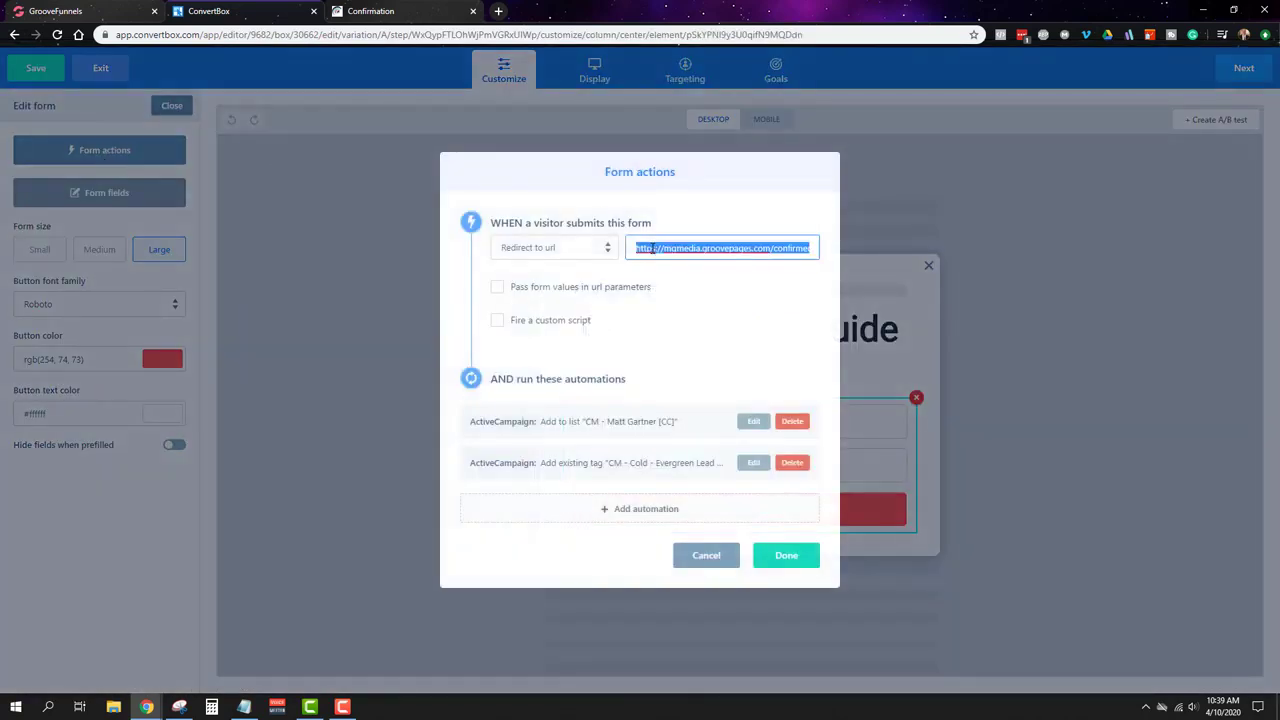
{"action": "key", "text": "ctrl+v"}
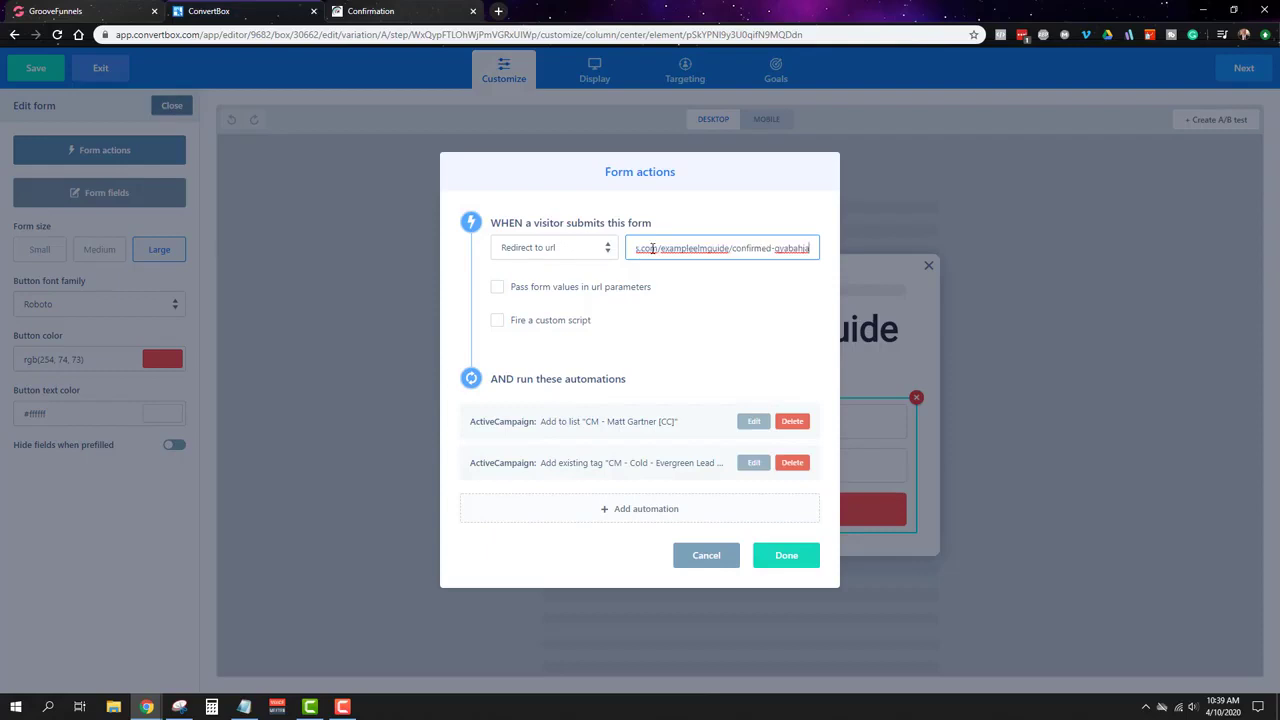
{"action": "left_click", "coordinate": [794, 558]}
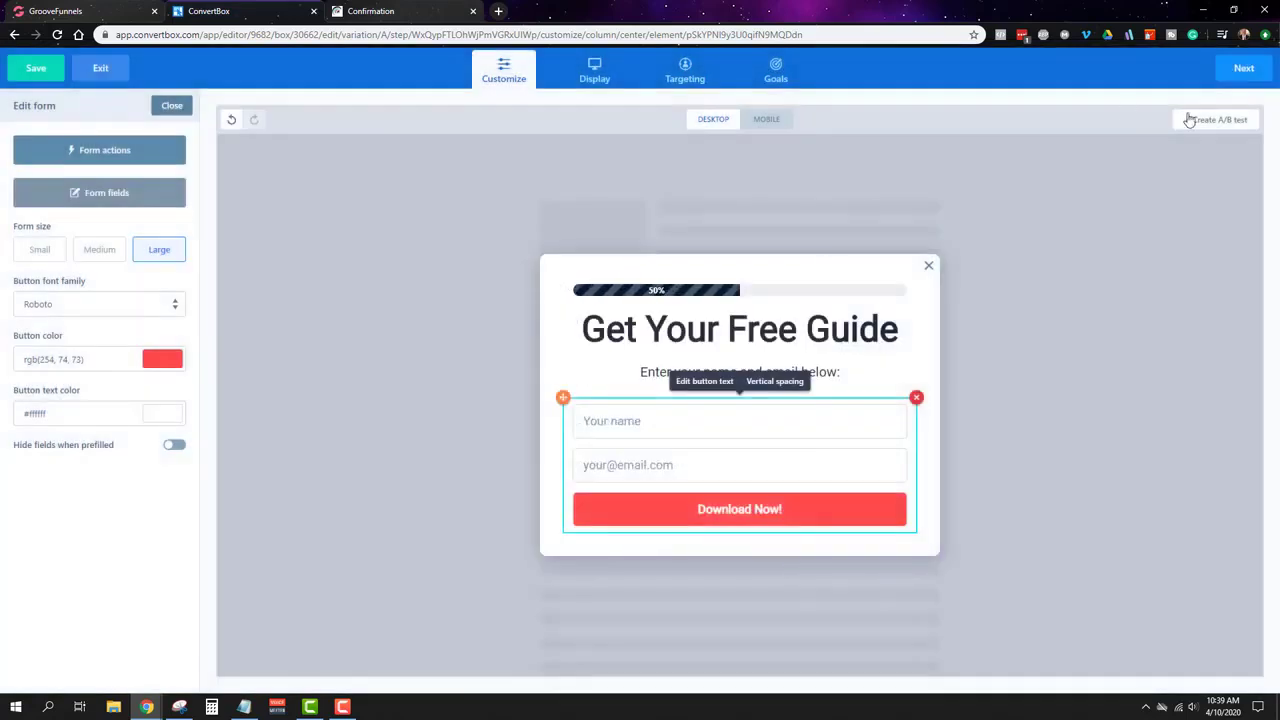
Step: Step through display, targeting and goals to save the box, then return to GroovePages
{"action": "left_click", "coordinate": [1240, 72]}
{"action": "left_click", "coordinate": [1240, 74]}
{"action": "left_click", "coordinate": [1240, 74]}
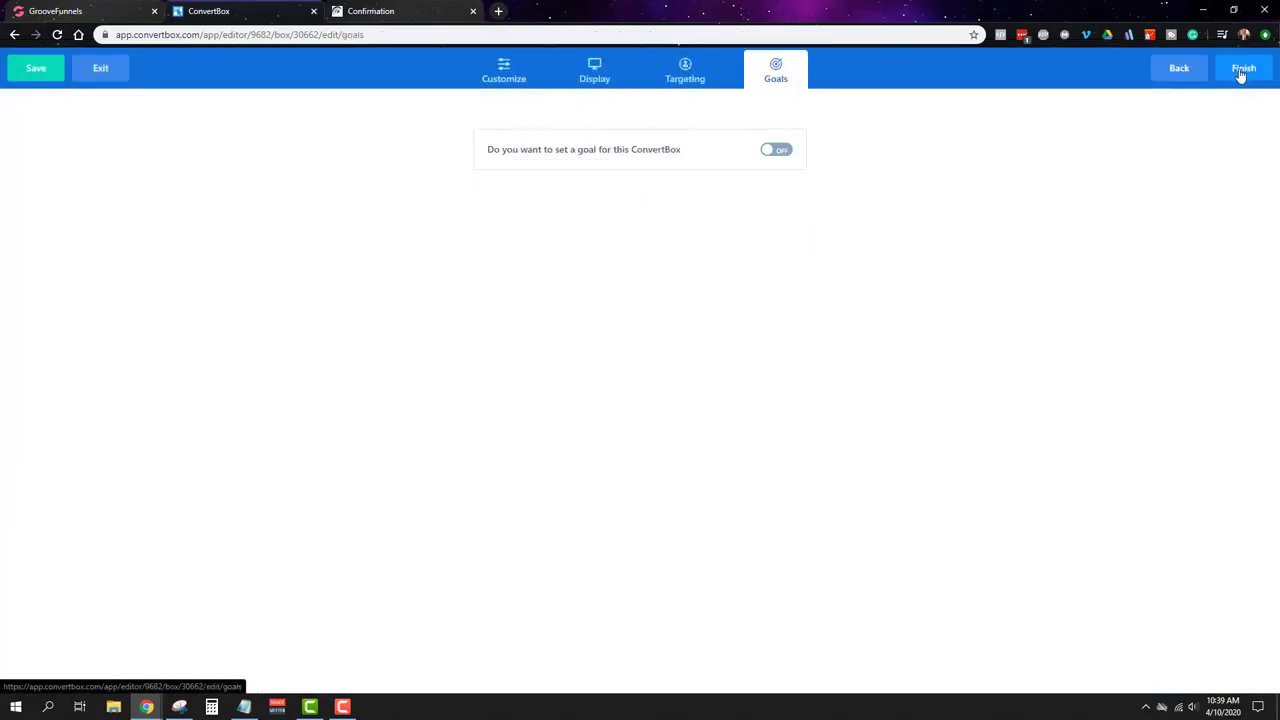
{"action": "left_click", "coordinate": [1241, 75]}
{"action": "left_click", "coordinate": [620, 411]}
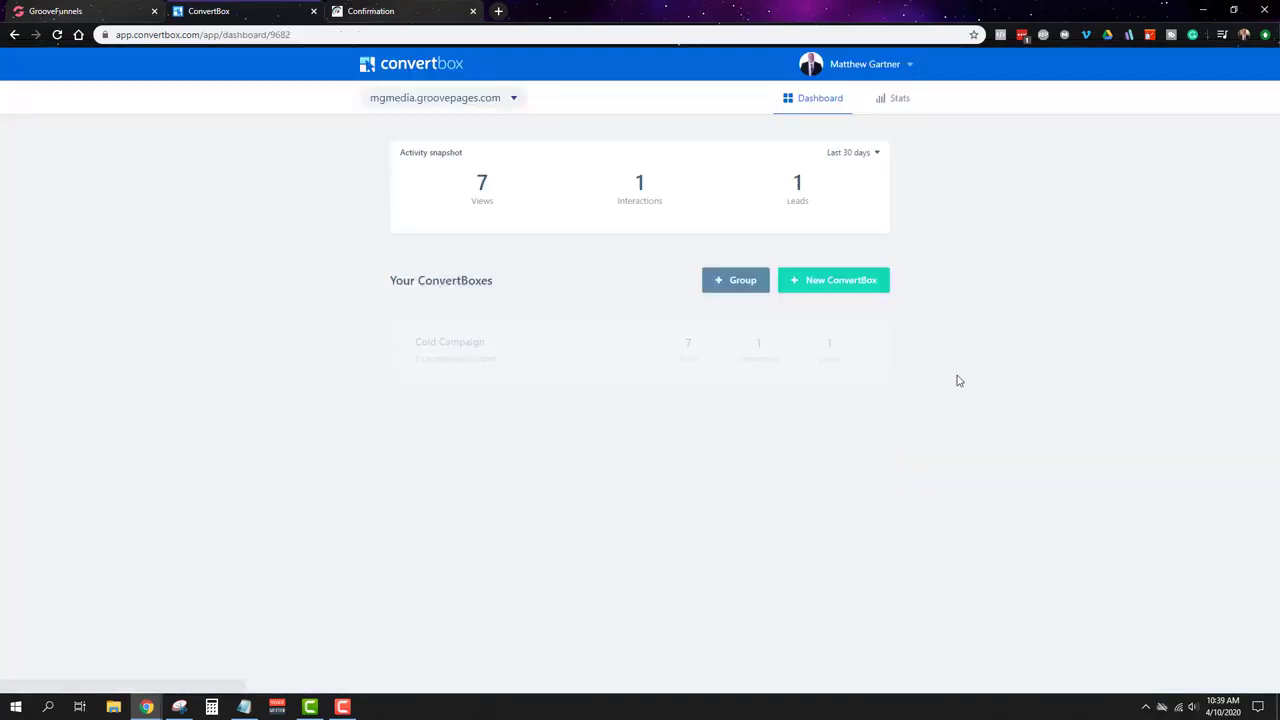
{"action": "left_click", "coordinate": [571, 371]}
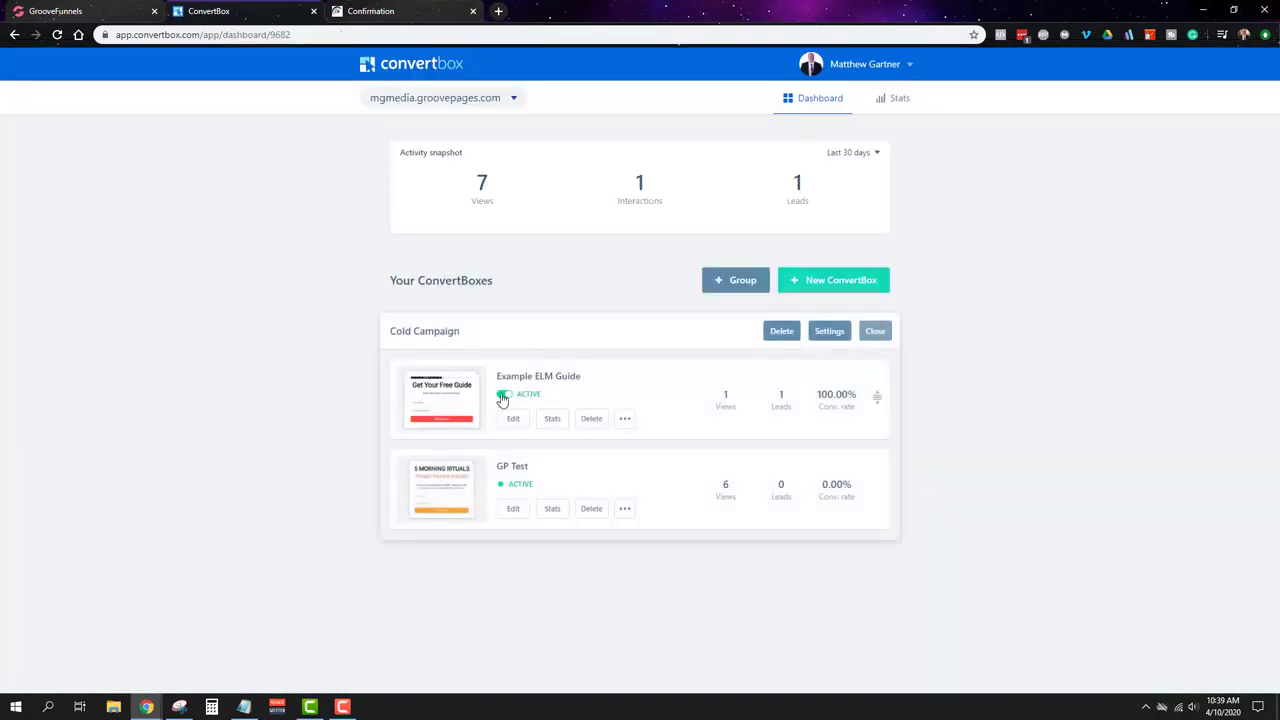
{"action": "left_click", "coordinate": [52, 10]}
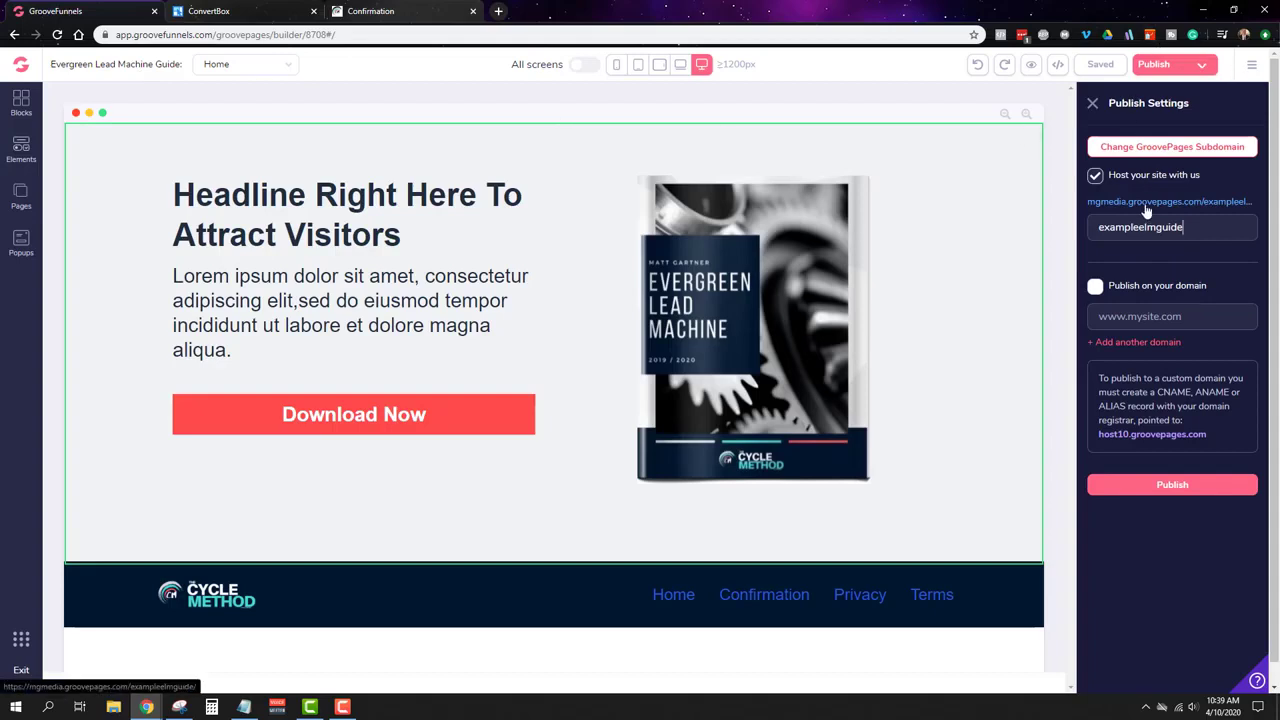
Step: On the published page, open the Download Now popup, add '2' to the test name and submit
{"action": "left_click", "coordinate": [1240, 203]}
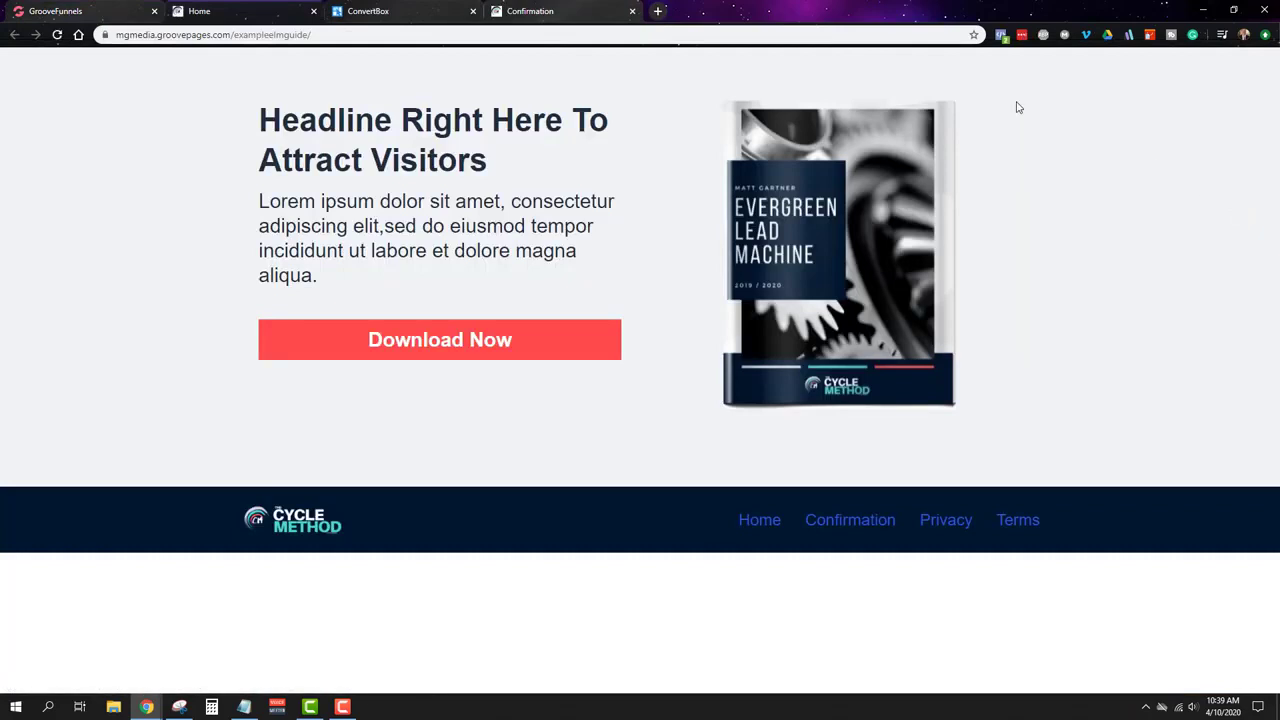
{"action": "left_click", "coordinate": [447, 341]}
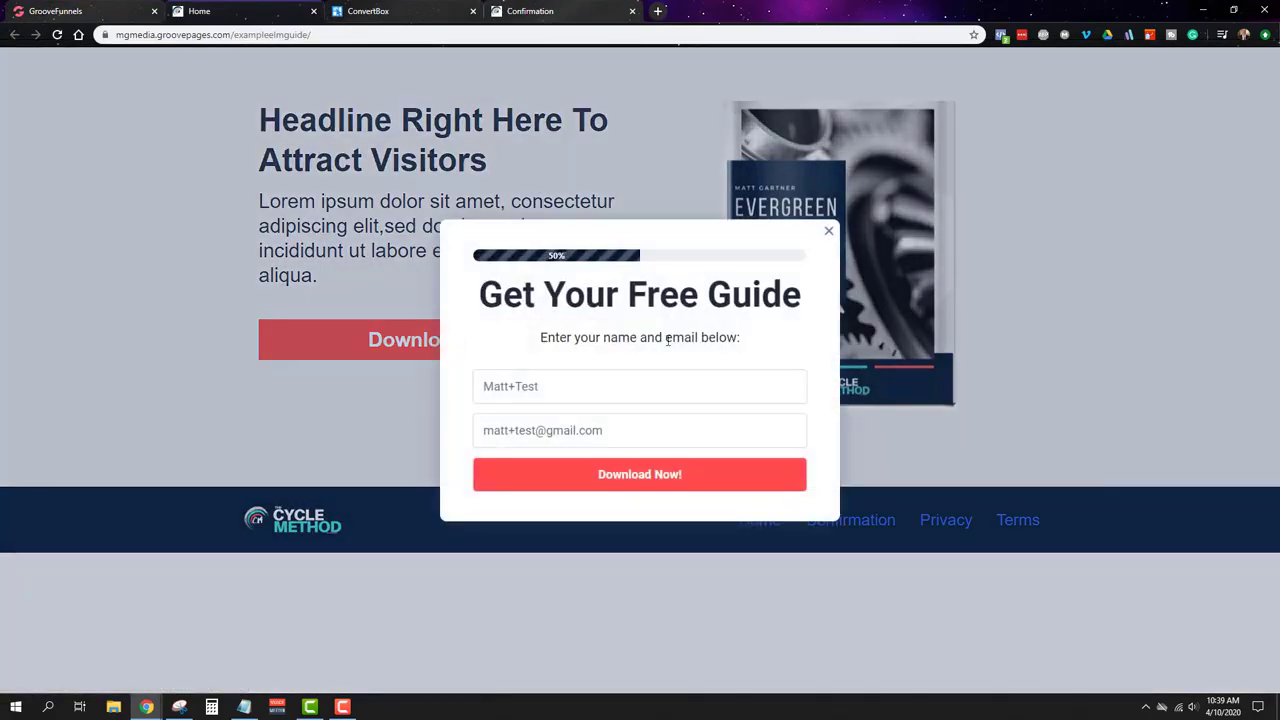
{"action": "left_click", "coordinate": [552, 385]}
{"action": "type", "text": "2"}
{"action": "left_click", "coordinate": [537, 430]}
{"action": "left_click", "coordinate": [643, 481]}
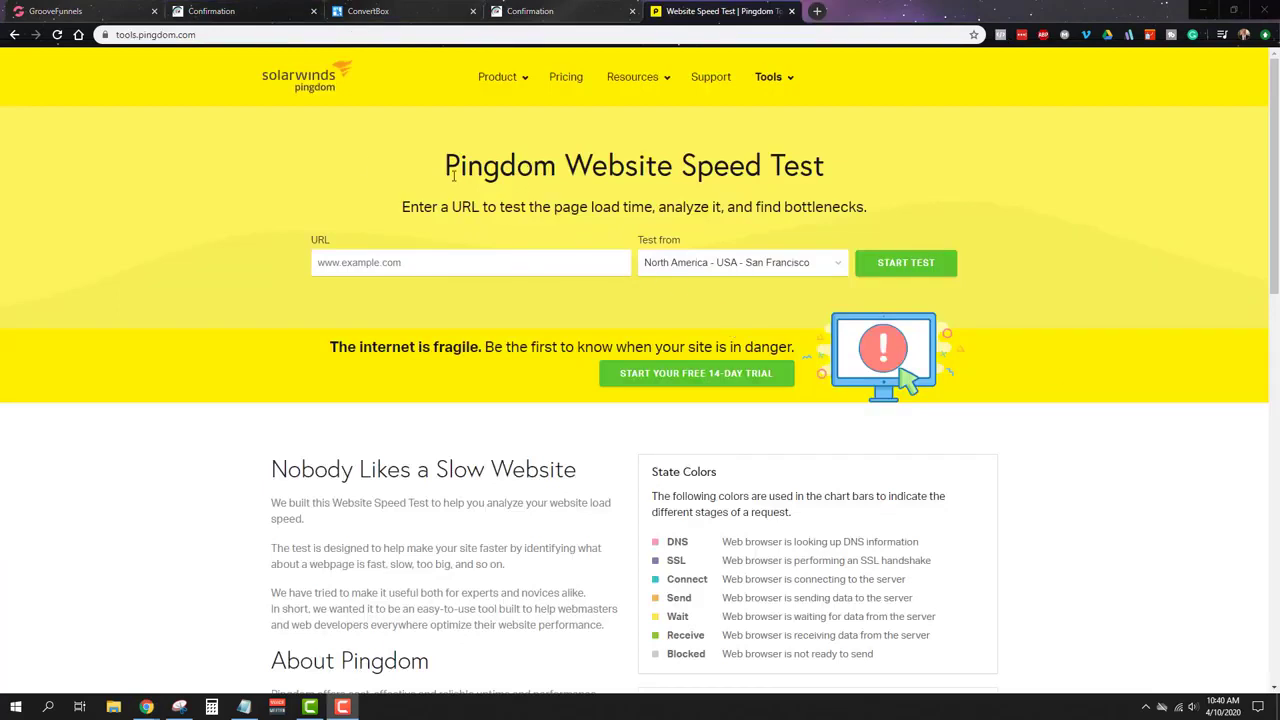
Step: Enter mattgartner.co as the site to test in Pingdom Website Speed Test
{"action": "left_click", "coordinate": [95, 12]}
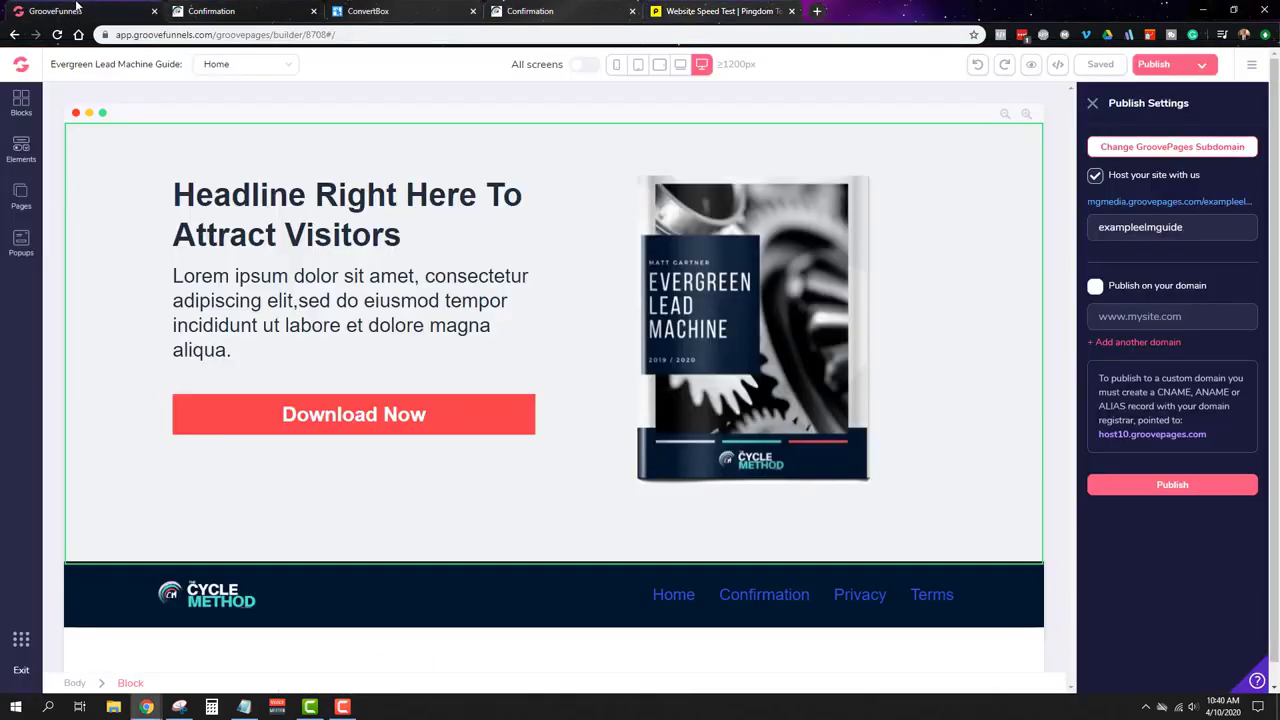
{"action": "right_click", "coordinate": [1168, 204]}
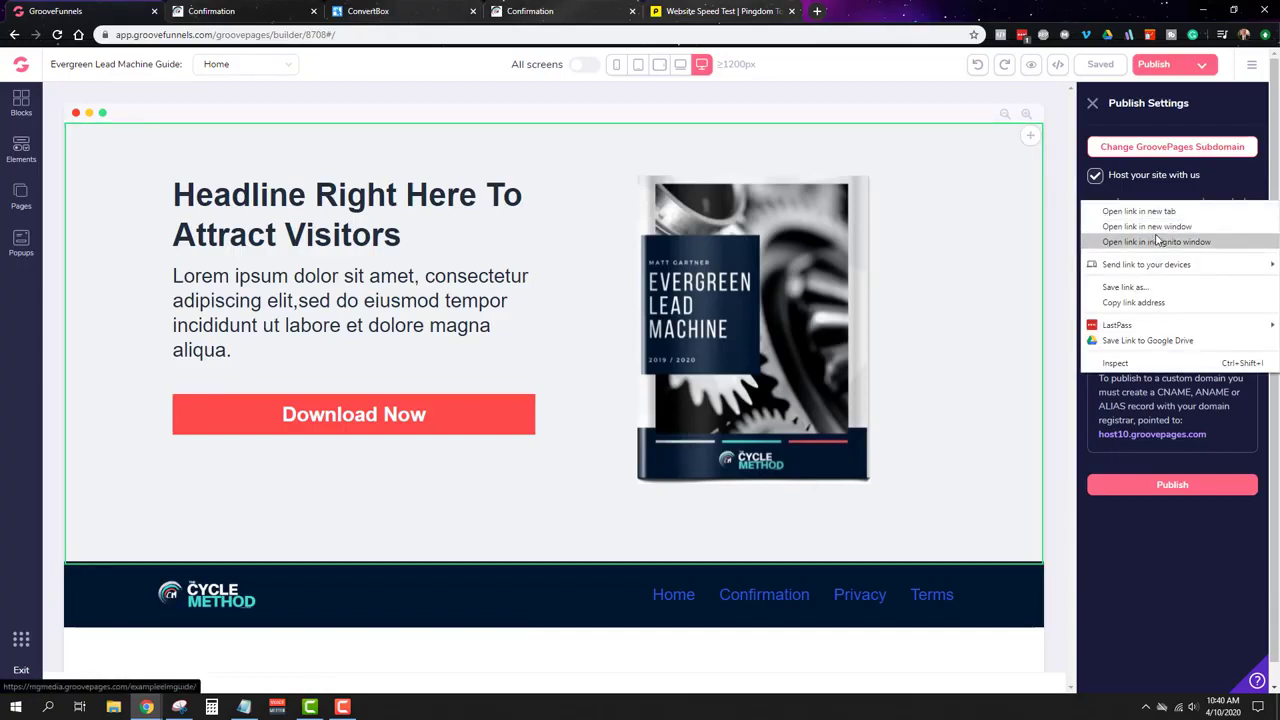
{"action": "left_click", "coordinate": [750, 10]}
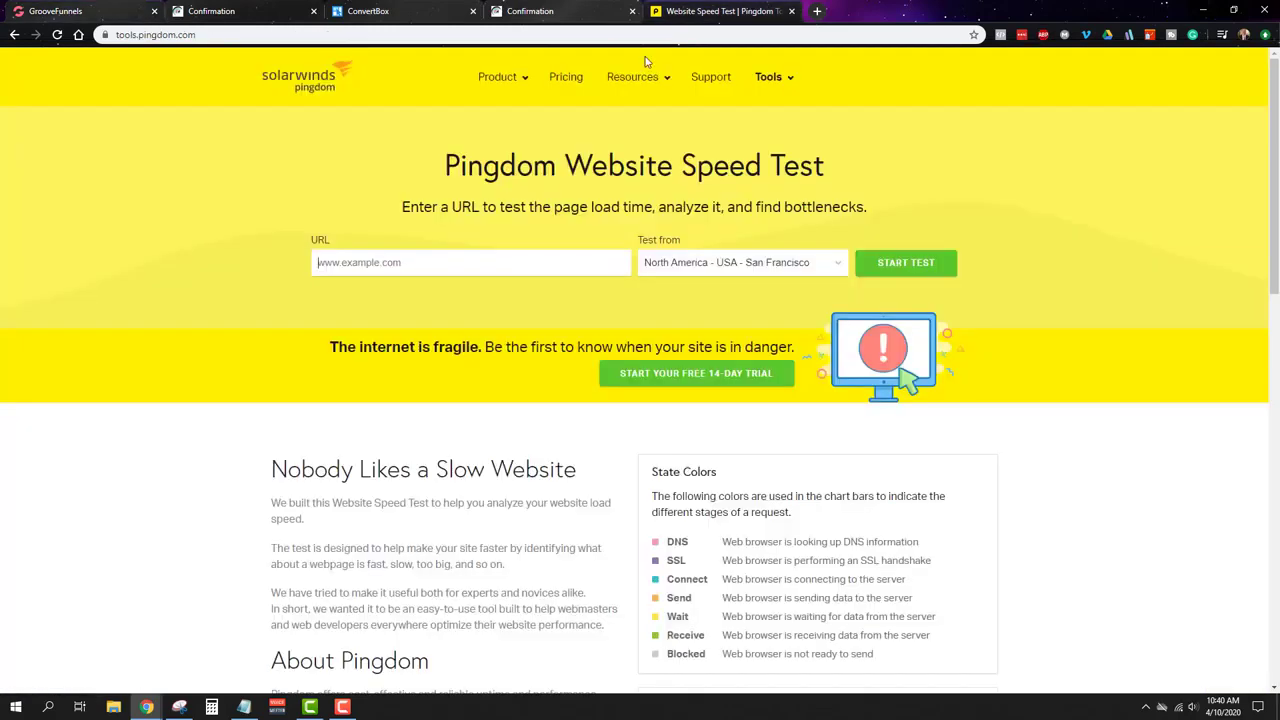
{"action": "left_click", "coordinate": [484, 266]}
{"action": "type", "text": "mattgartner.co"}
Step: Test from North America - USA - Washington D.C, run the test and view the results
{"action": "left_click", "coordinate": [836, 263]}
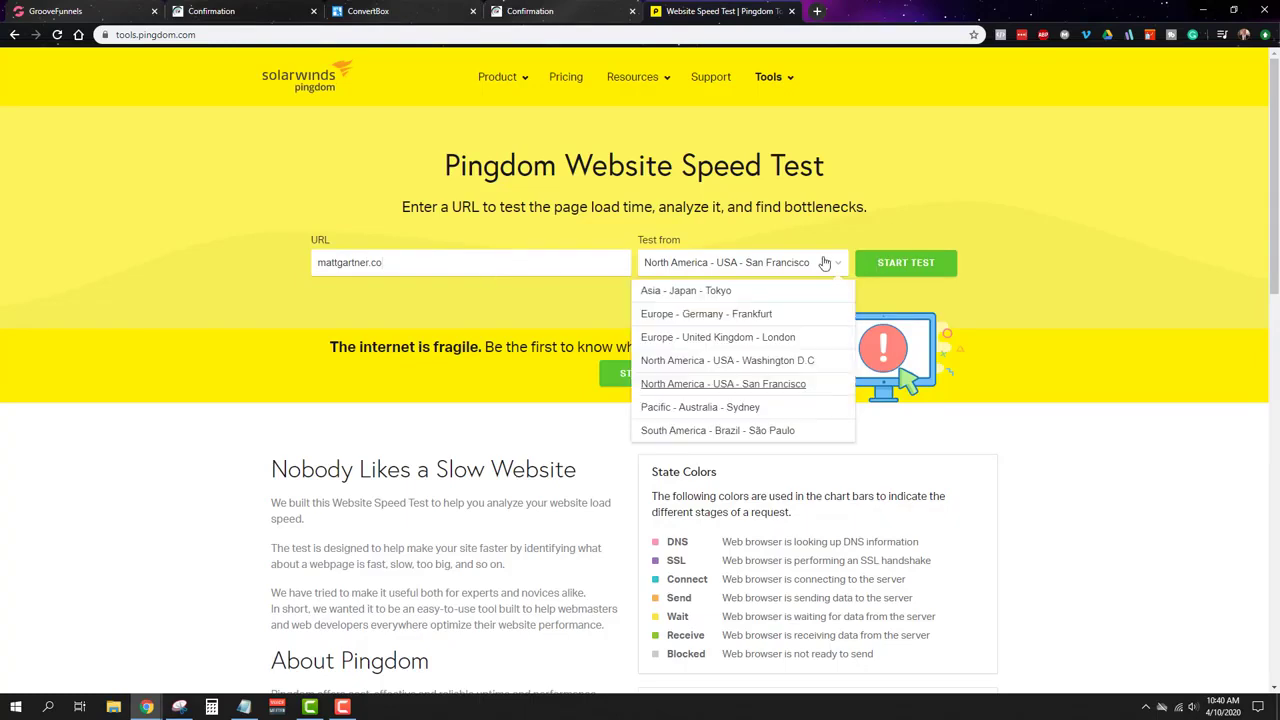
{"action": "left_click", "coordinate": [133, 8]}
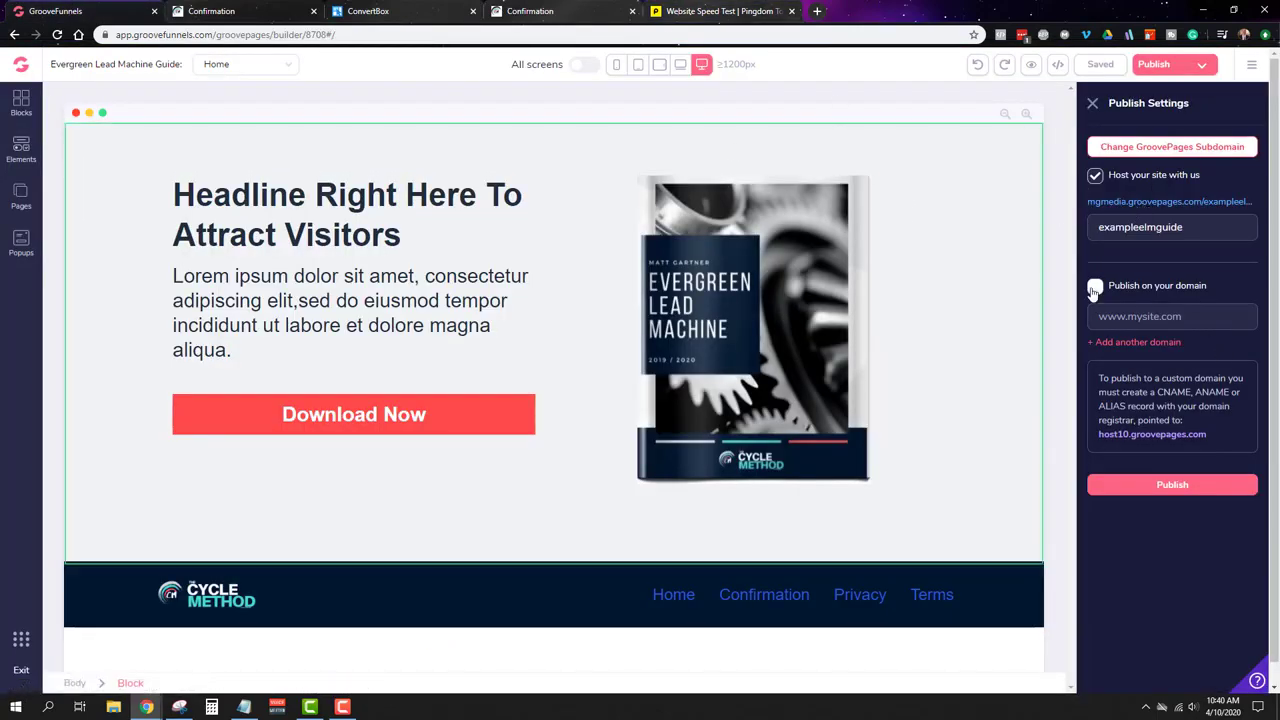
{"action": "left_click", "coordinate": [749, 11]}
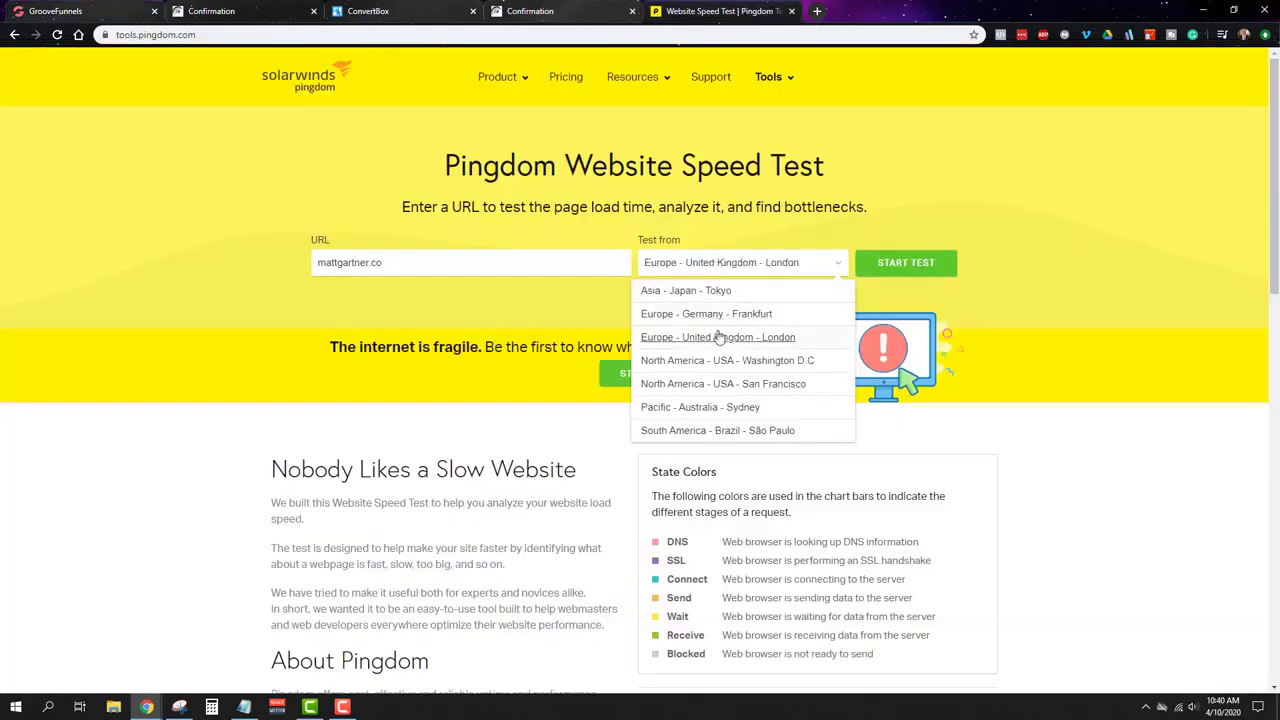
{"action": "left_click", "coordinate": [760, 366]}
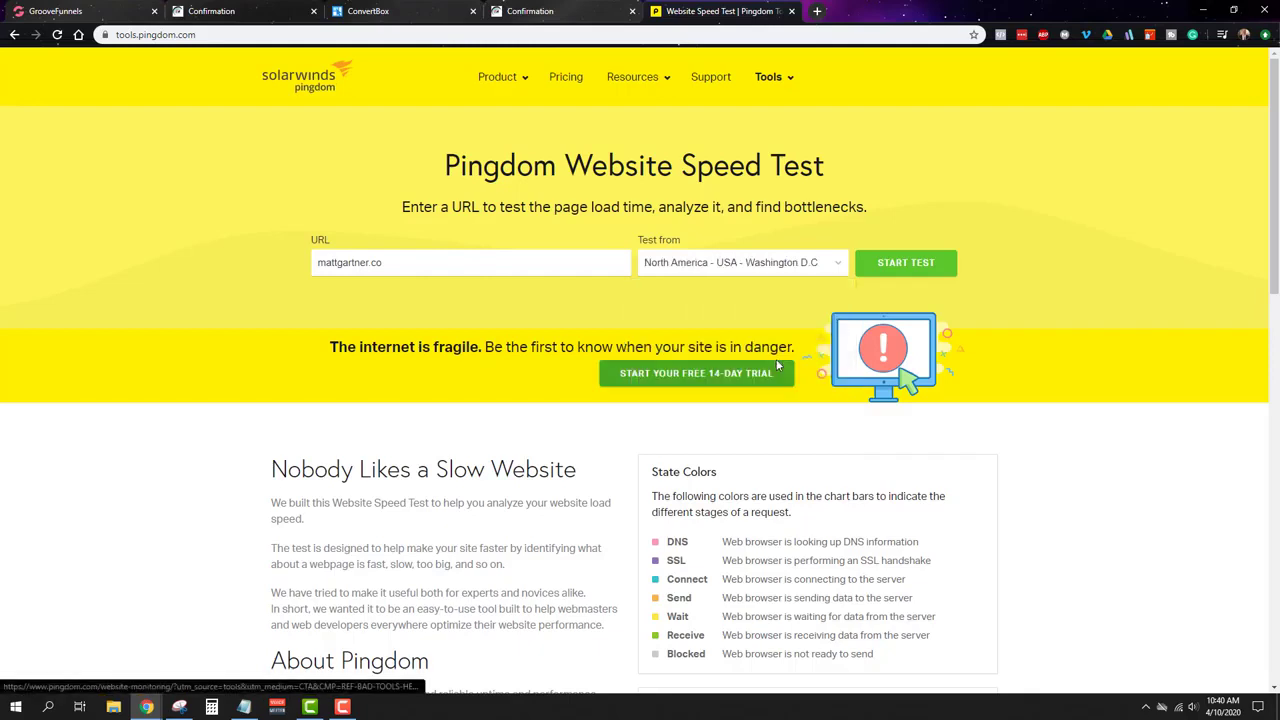
{"action": "left_click", "coordinate": [910, 265]}
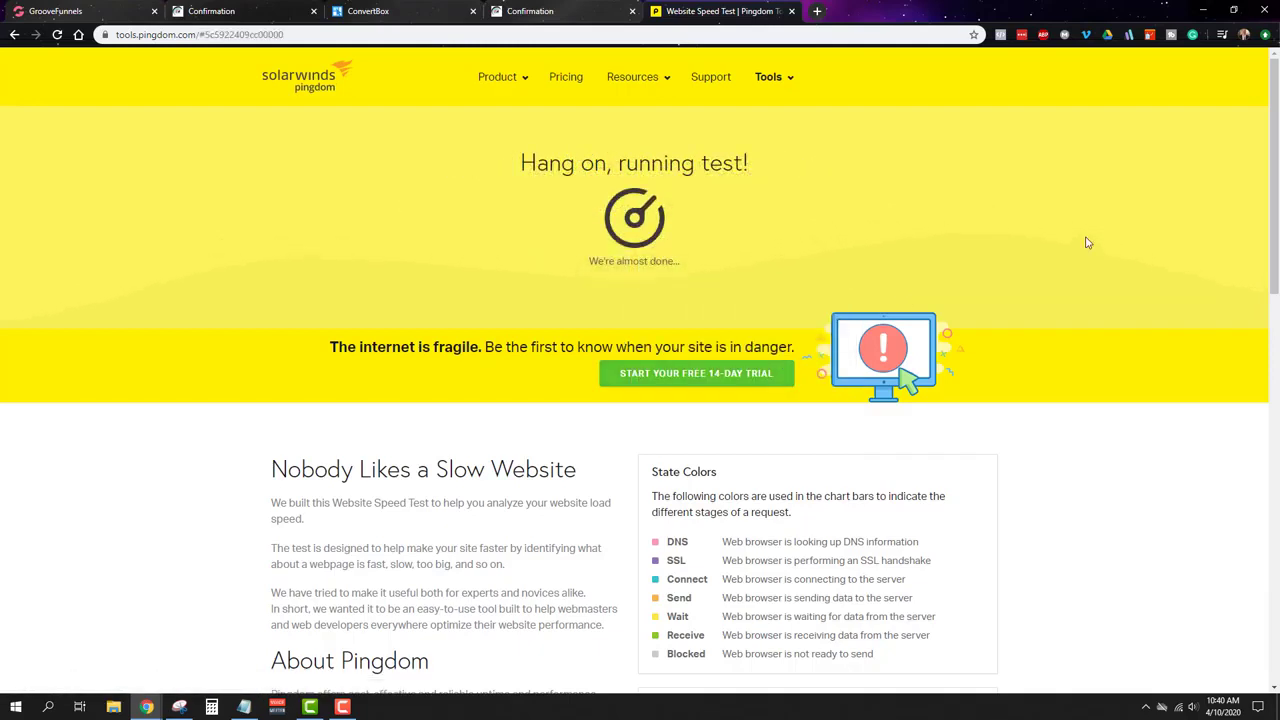
{"action": "left_click", "coordinate": [91, 7]}
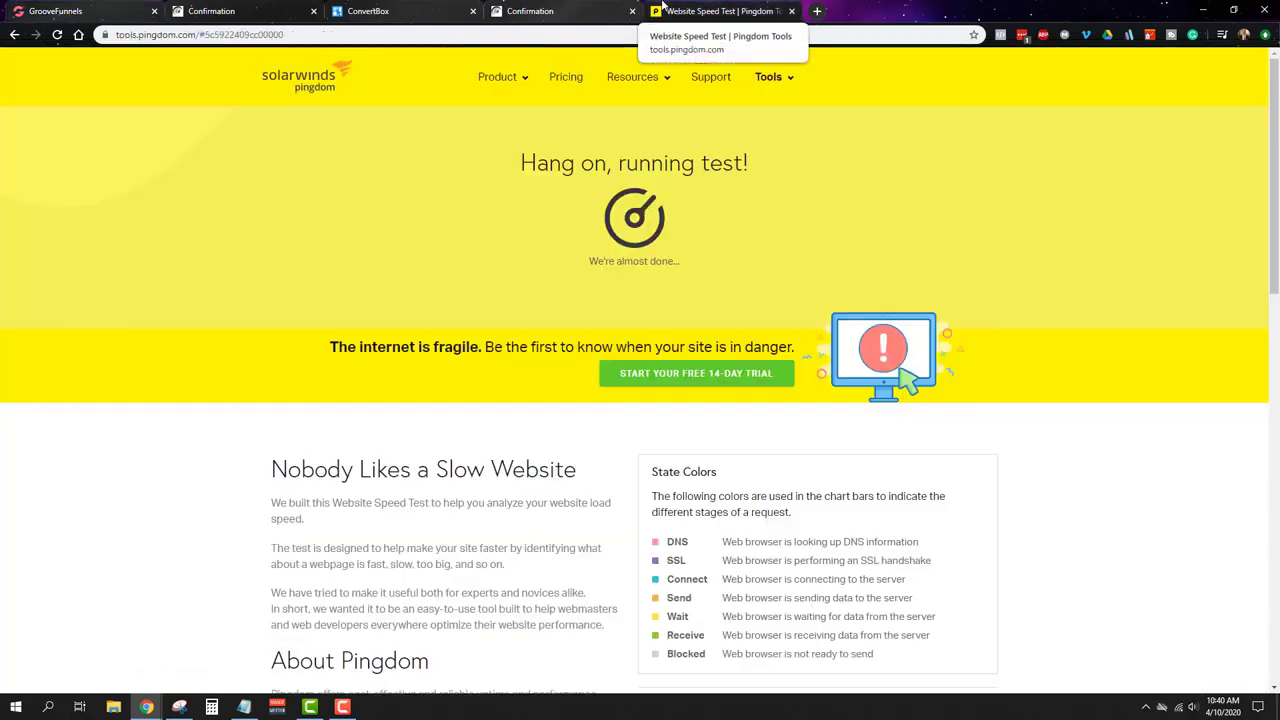
{"action": "left_click", "coordinate": [663, 10]}
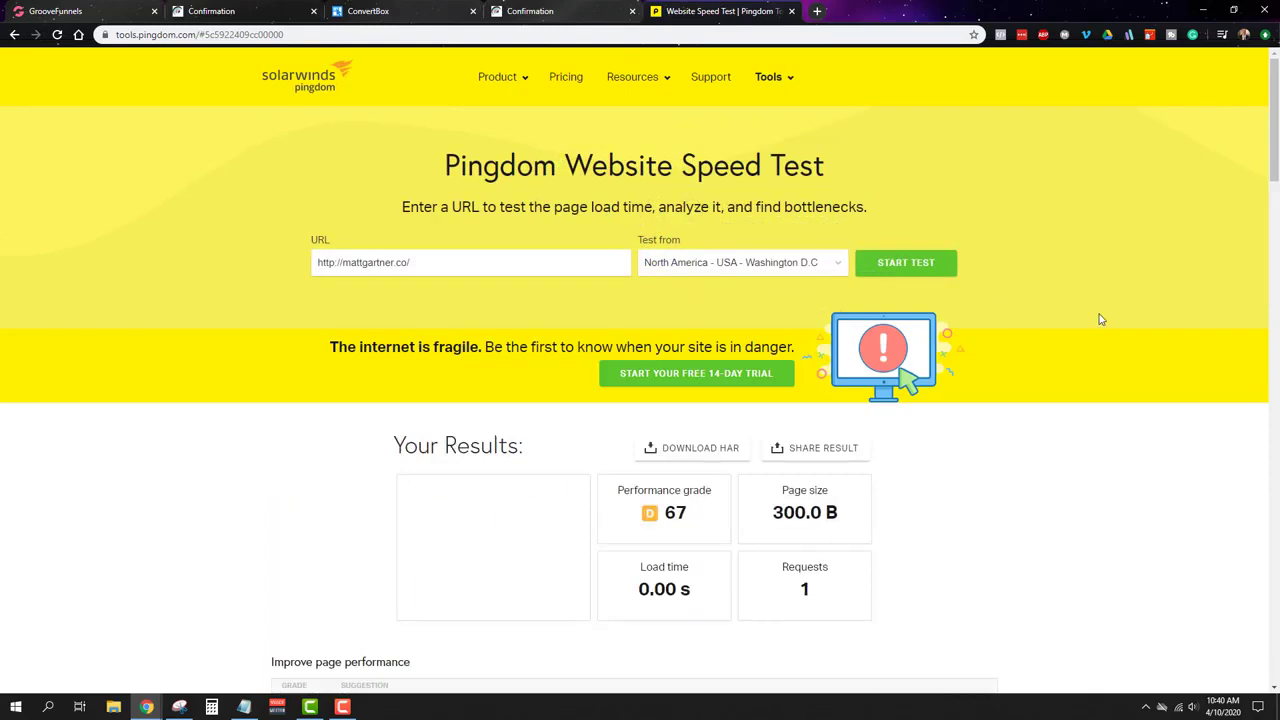
Step: Scroll down to Pingdom's Improve page performance suggestions, then return to the GroovePages builder
{"action": "scroll", "coordinate": [1000, 349], "scroll_direction": "down", "scroll_amount": 1}
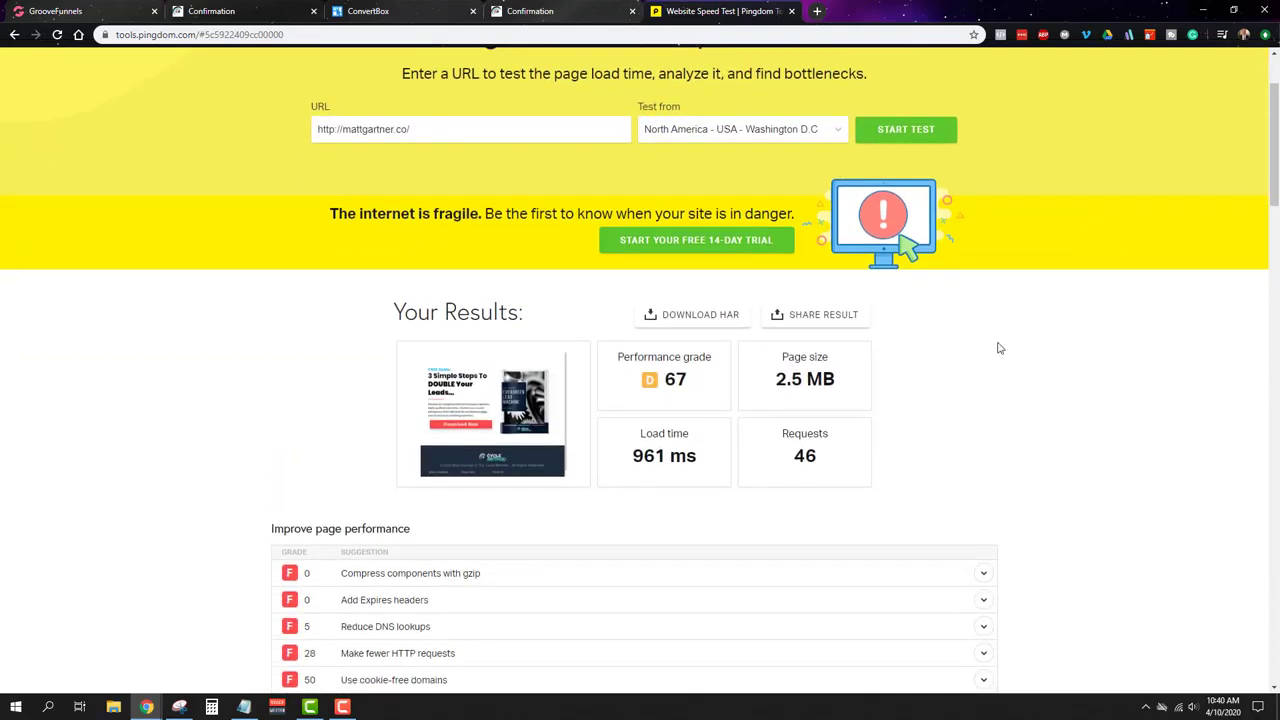
{"action": "scroll", "coordinate": [827, 264], "scroll_direction": "down", "scroll_amount": 1}
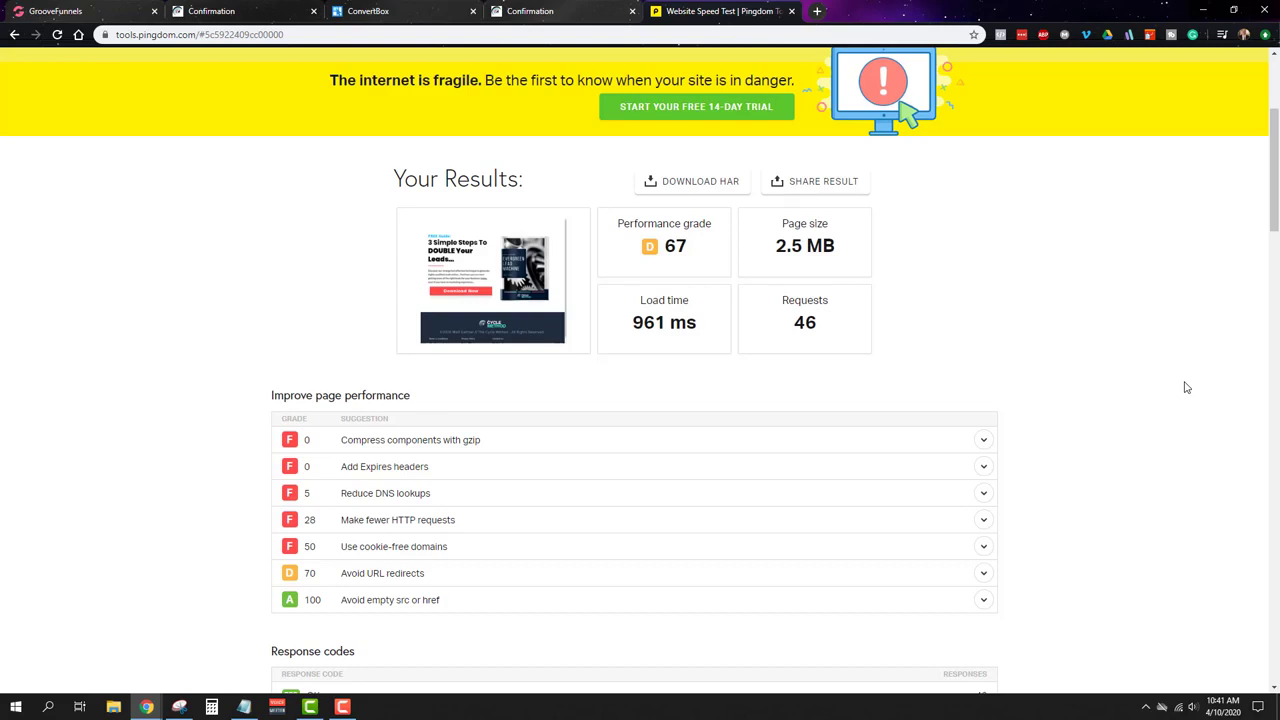
{"action": "left_click", "coordinate": [126, 7]}
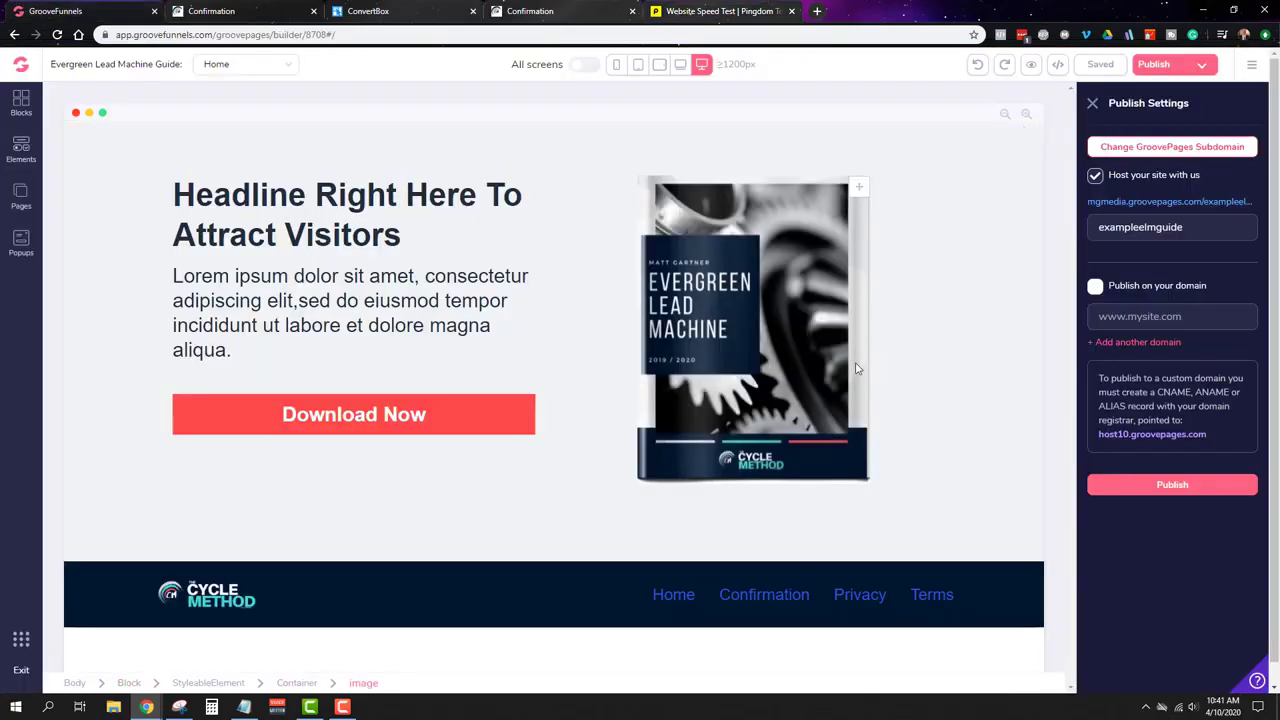
Step: Drag the ActiveCampaign ELM - Delivery automation window into this browser window as a tab
{"action": "left_click", "coordinate": [390, 10]}
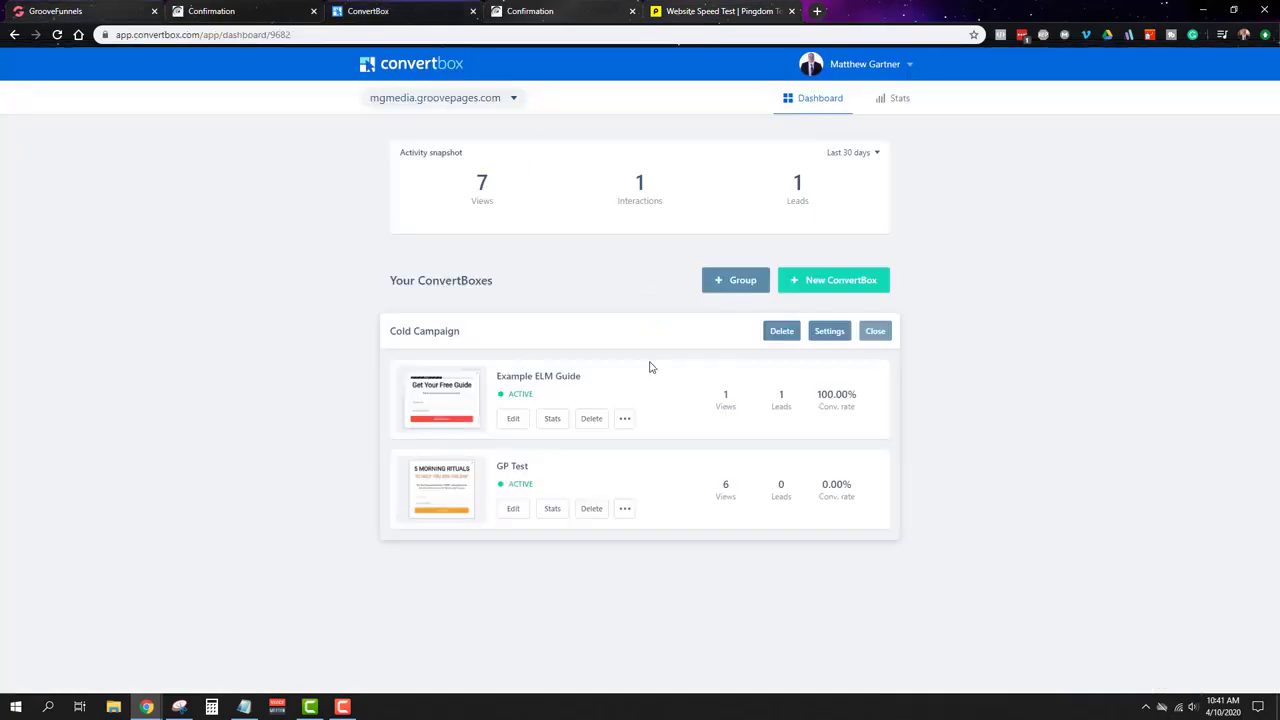
{"action": "left_click", "coordinate": [110, 8]}
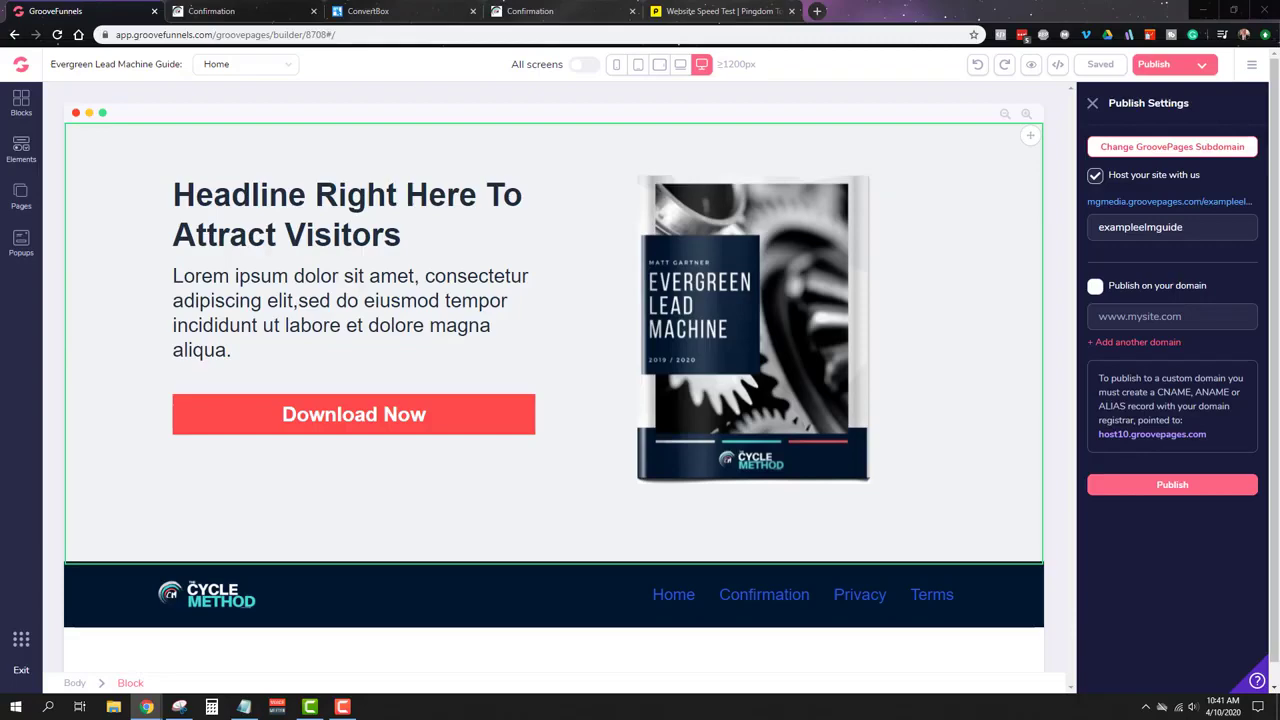
{"action": "left_click_drag", "start_coordinate": [1279, 400], "coordinate": [1002, 10]}
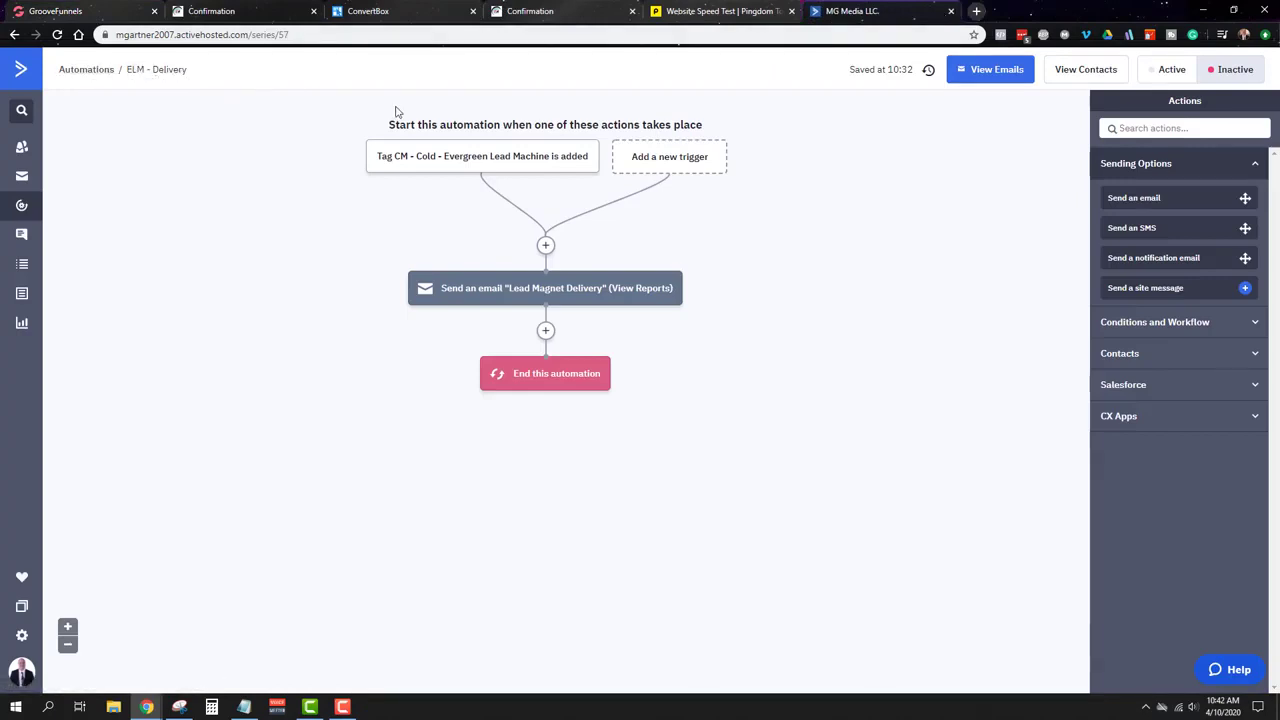
Step: Switch the ELM - Delivery automation to Active, then open a new blank browser tab
{"action": "mouse_move", "coordinate": [445, 163]}
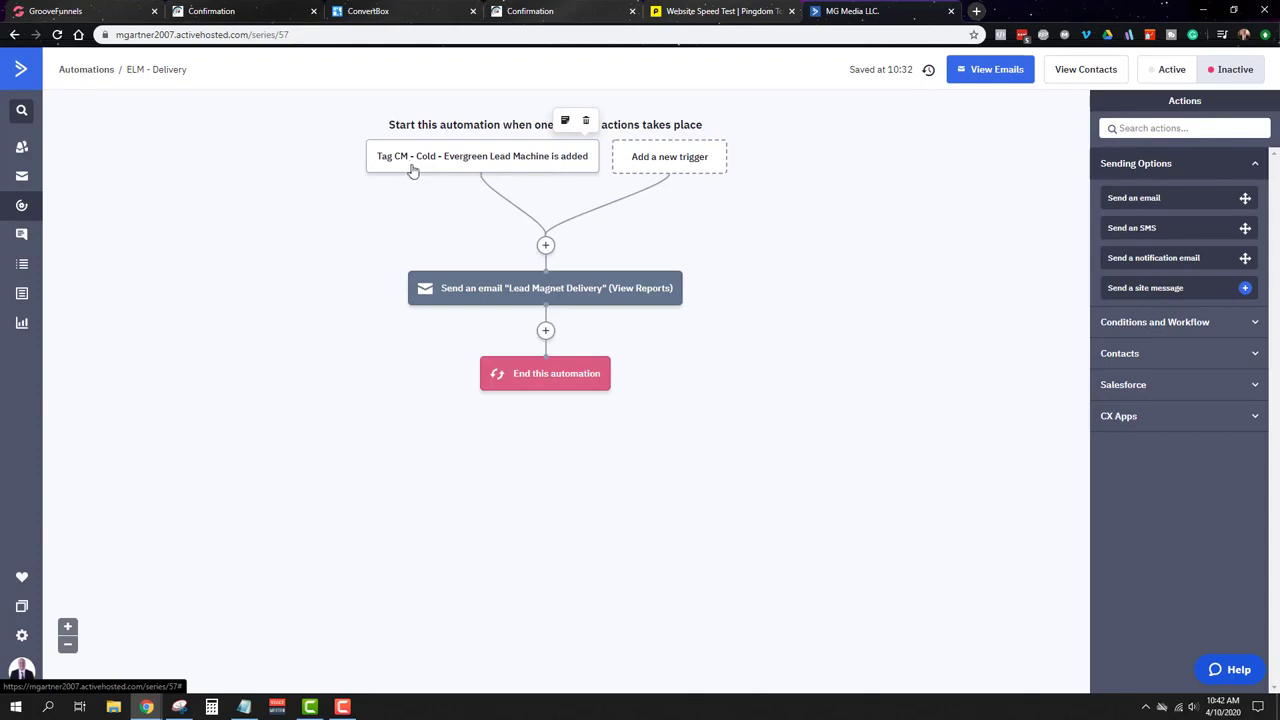
{"action": "left_click", "coordinate": [410, 11]}
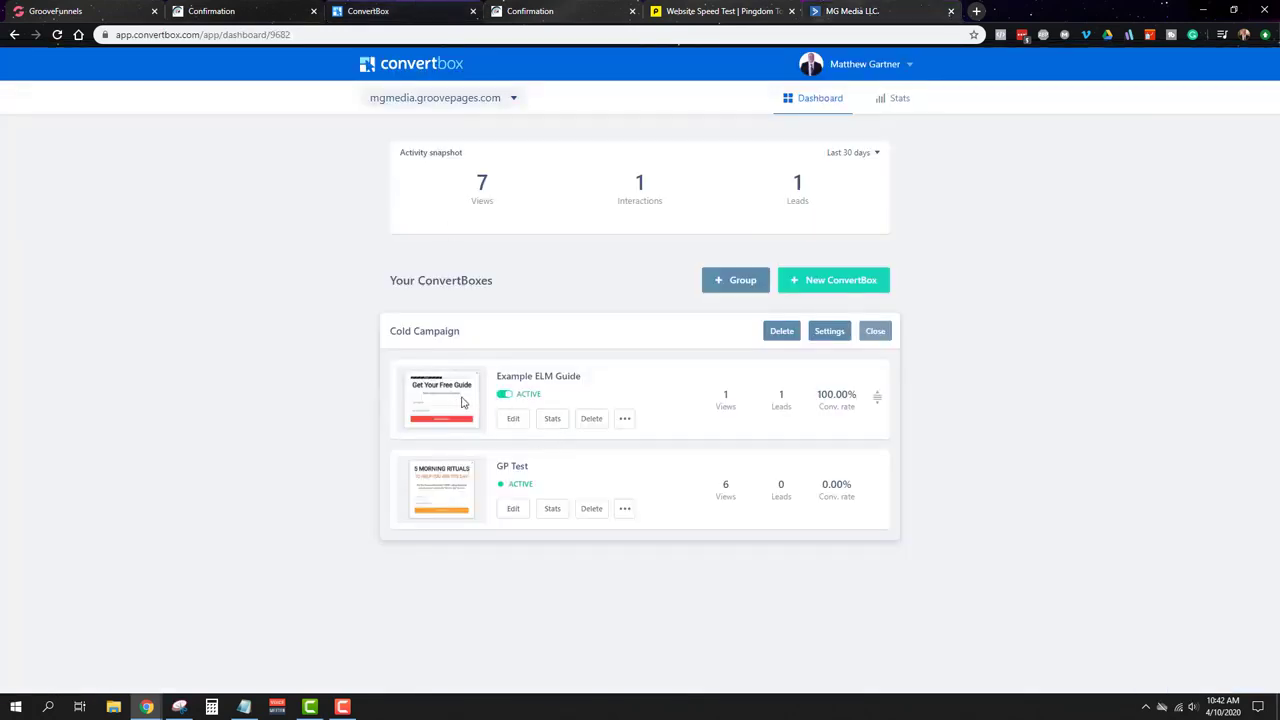
{"action": "left_click", "coordinate": [845, 11]}
{"action": "mouse_move", "coordinate": [455, 305]}
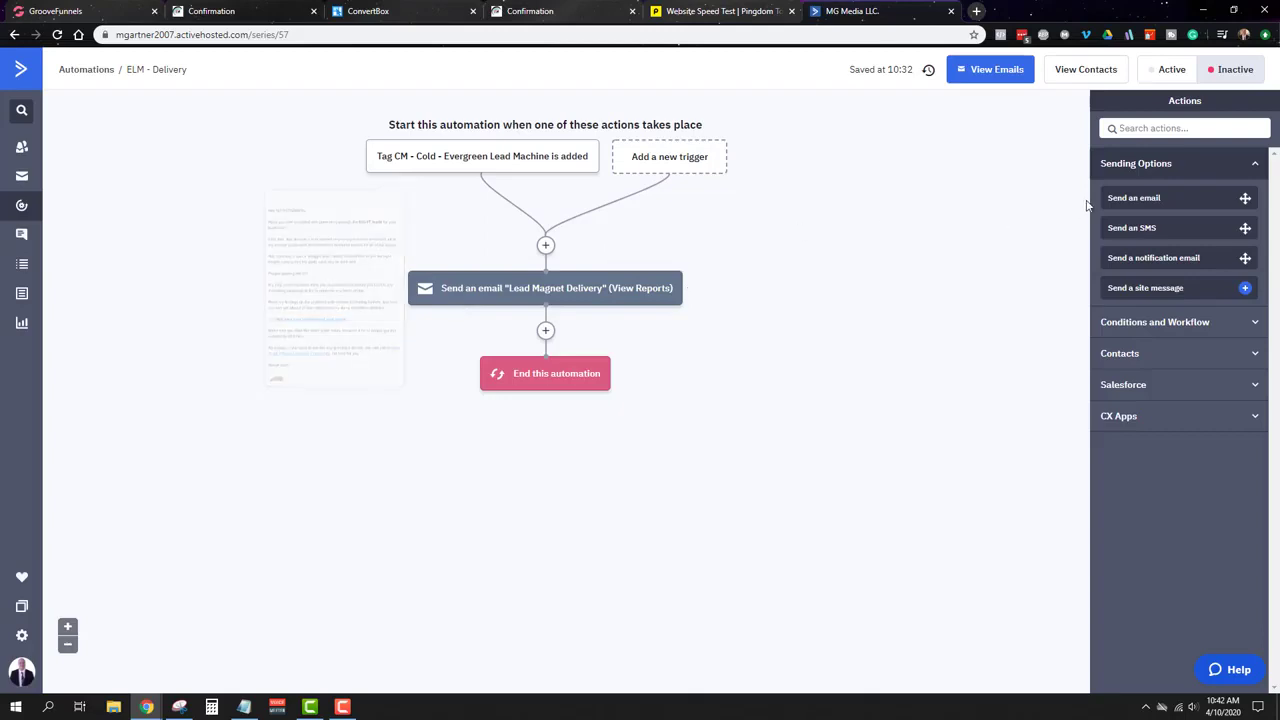
{"action": "left_click", "coordinate": [1163, 76]}
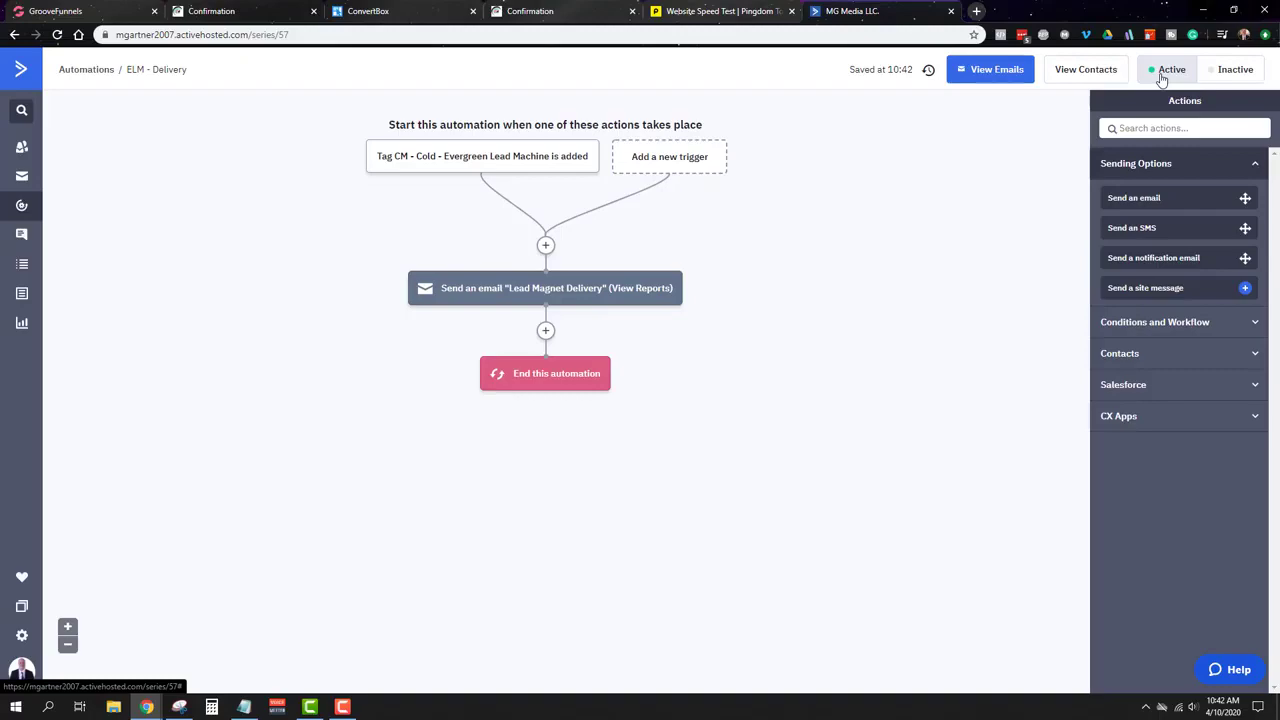
{"action": "left_click", "coordinate": [976, 11]}
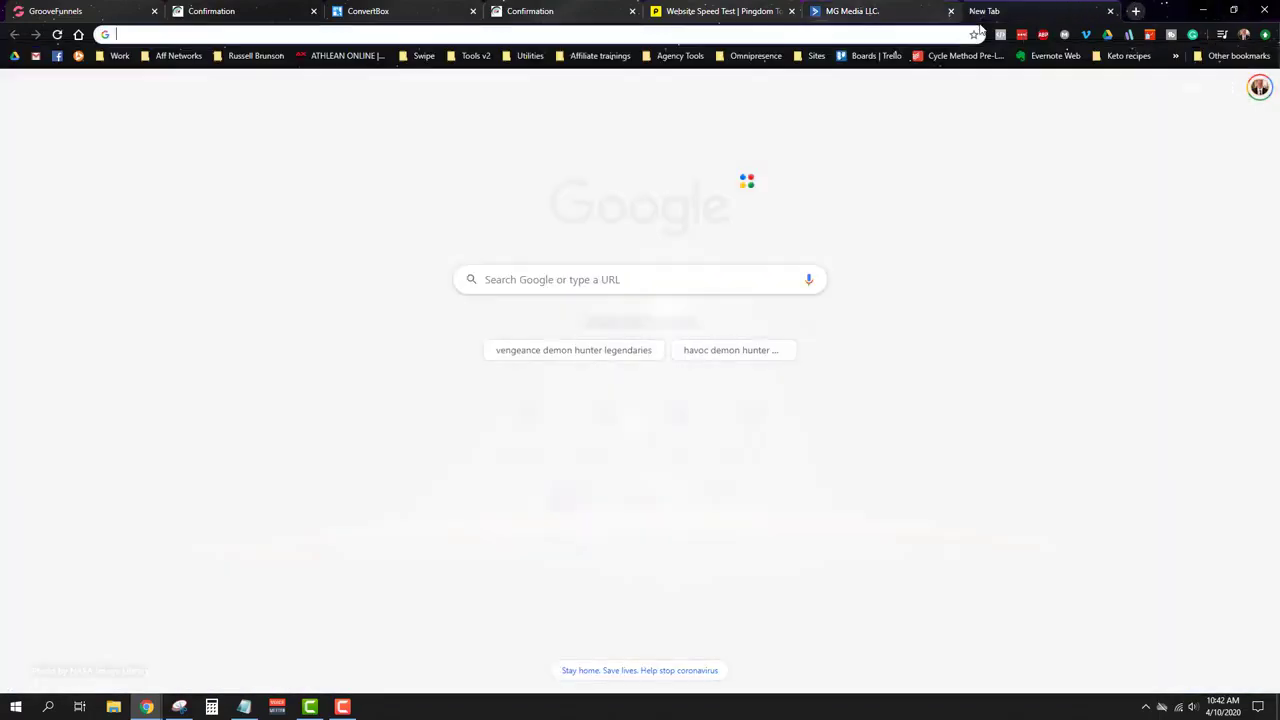
Step: Load mattgartner.co, confirm Download Now opens the Almost There popup, close it, and return to ActiveCampaign
{"action": "type", "text": "mattgart"}
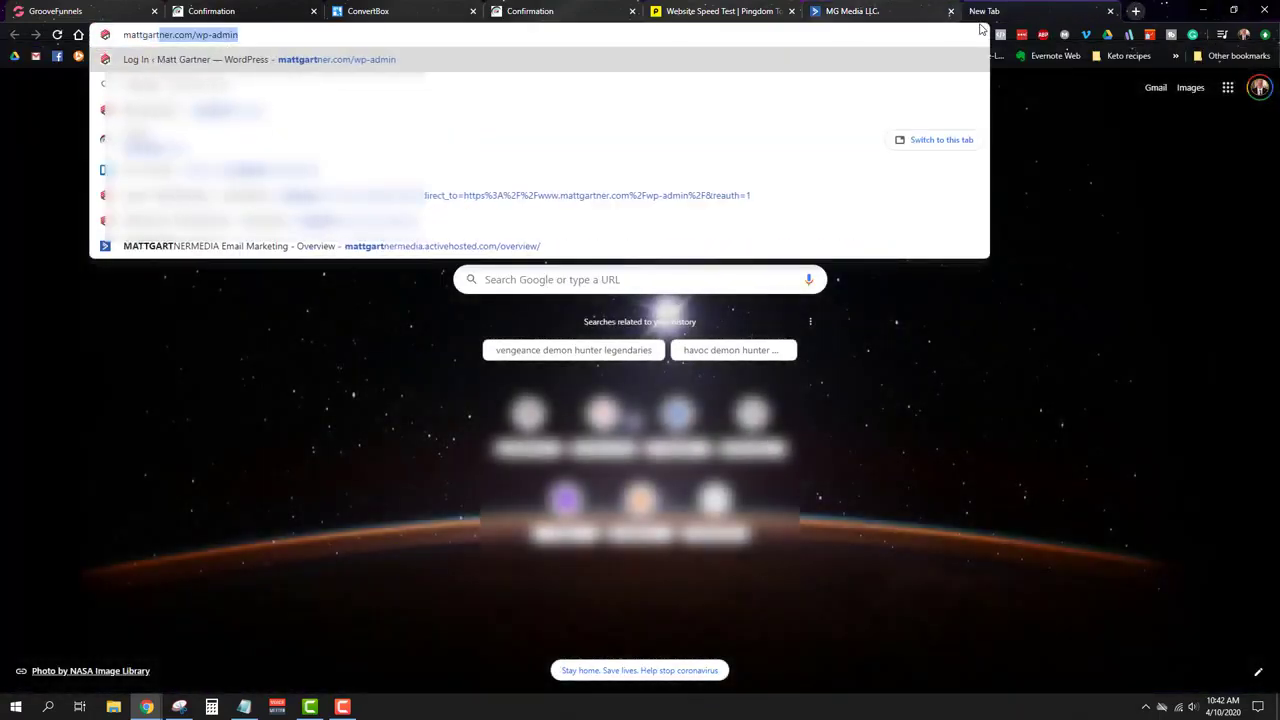
{"action": "type", "text": "ner.co"}
{"action": "key", "text": "Return"}
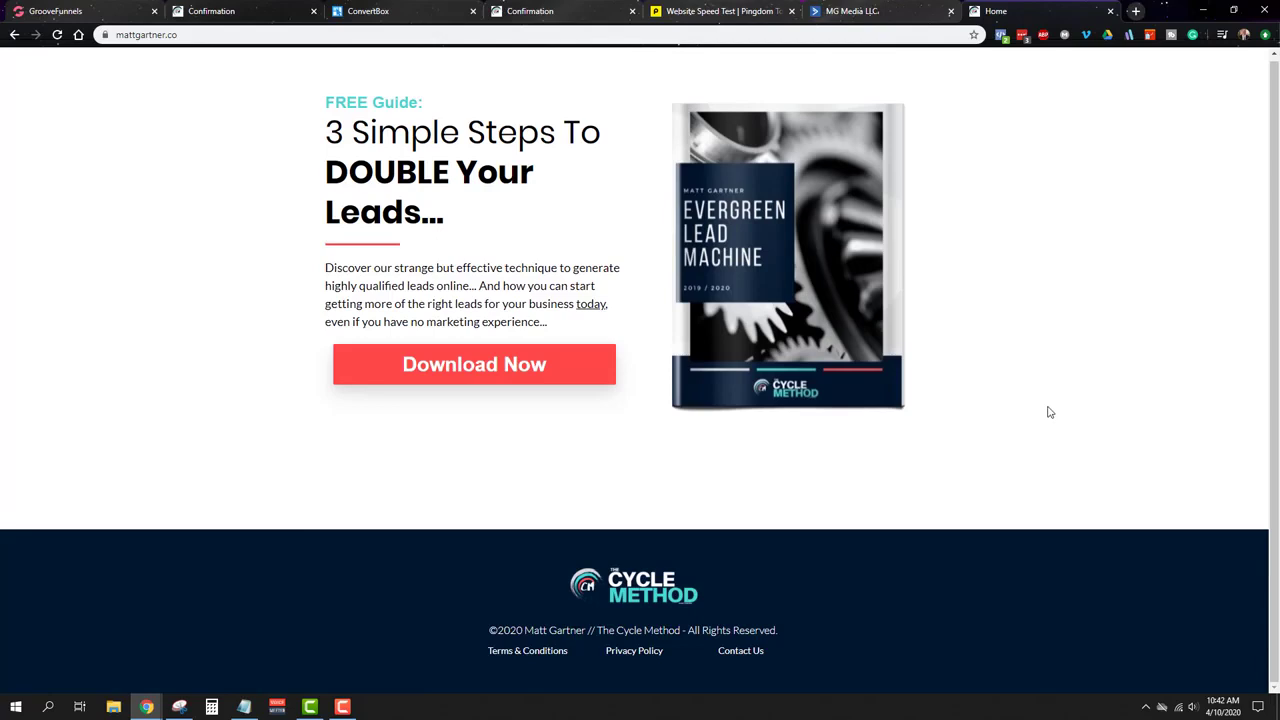
{"action": "left_click", "coordinate": [539, 366]}
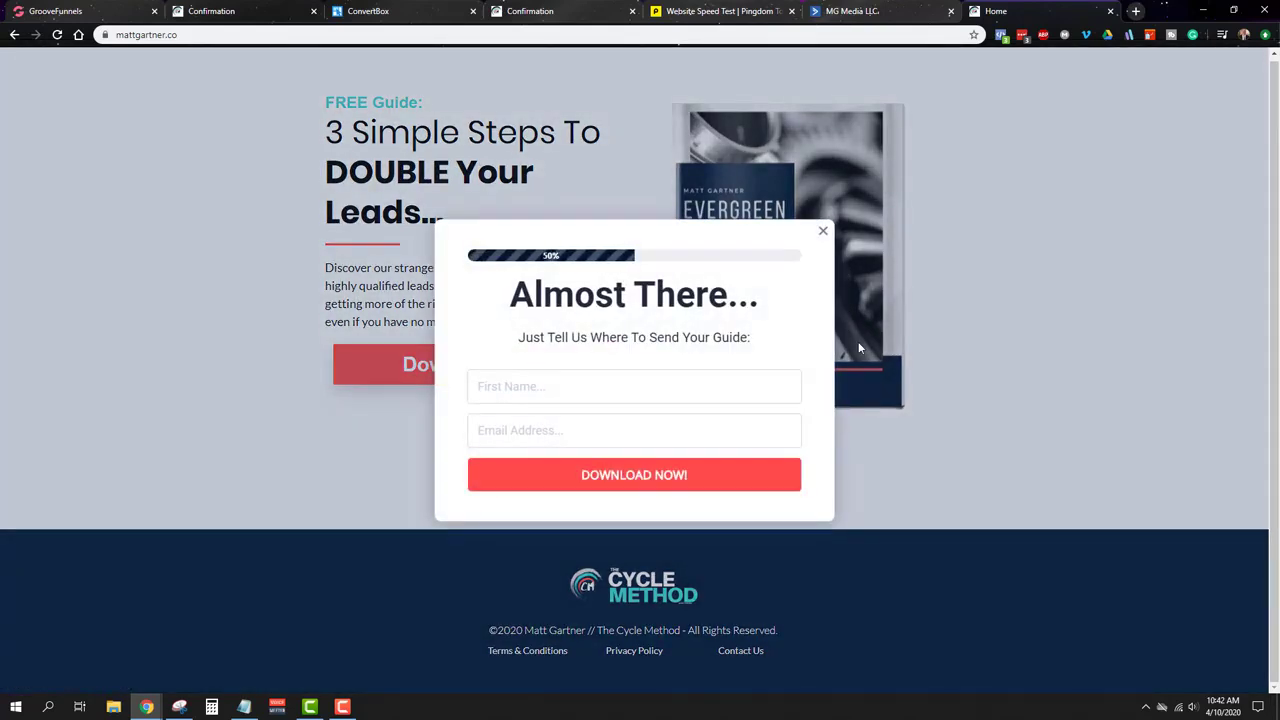
{"action": "left_click", "coordinate": [823, 231]}
{"action": "left_click", "coordinate": [850, 10]}
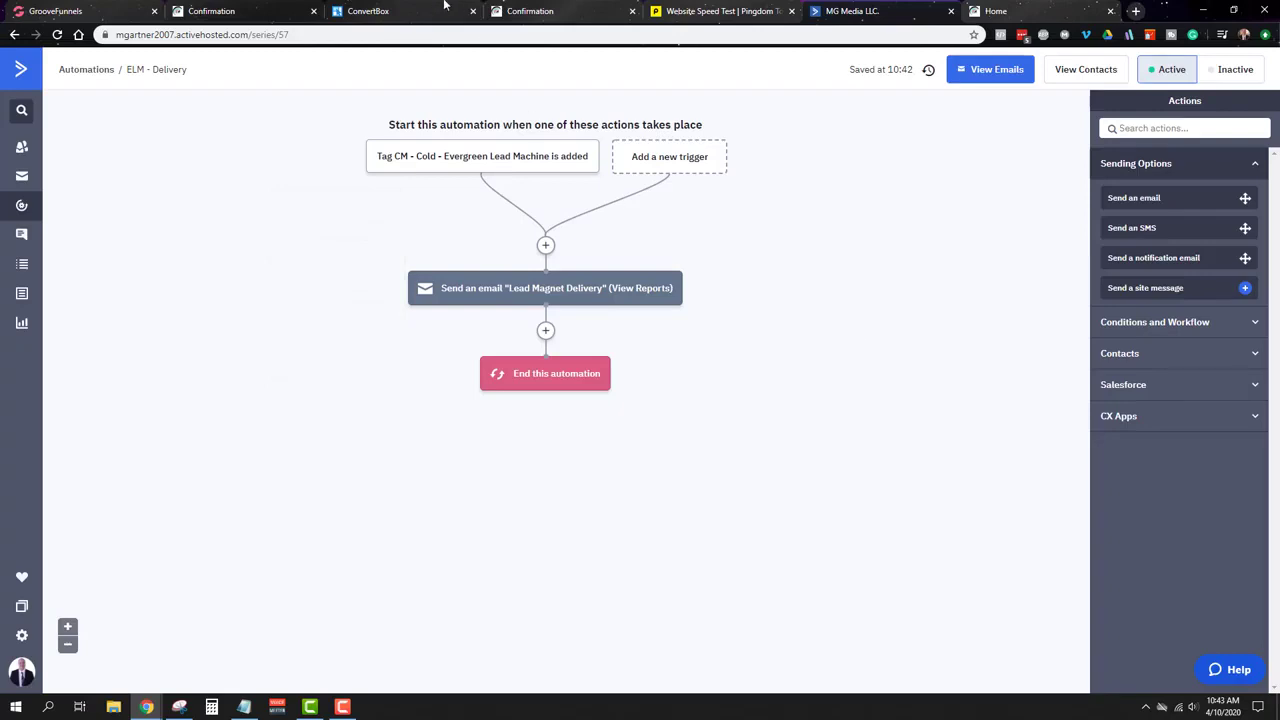
Step: Return to the GroovePages builder and select the Home page's Download Now button
{"action": "left_click", "coordinate": [240, 8]}
{"action": "left_click", "coordinate": [110, 8]}
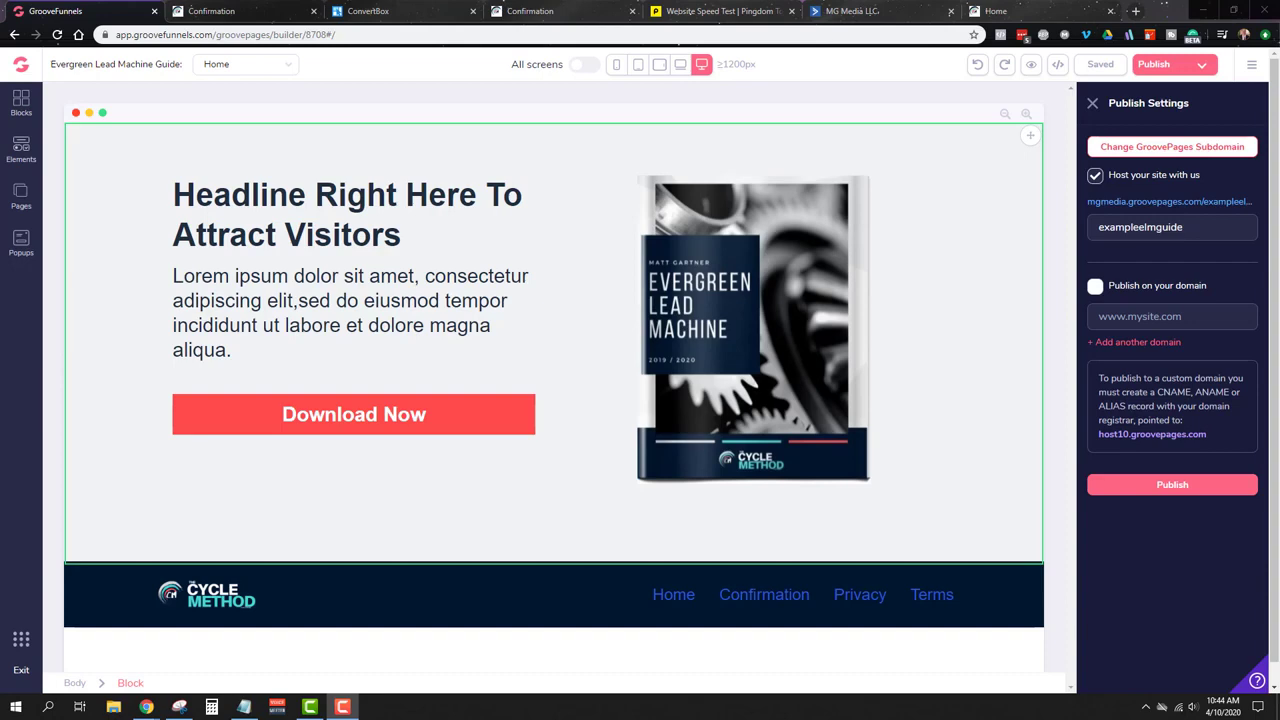
{"action": "left_click", "coordinate": [337, 428]}
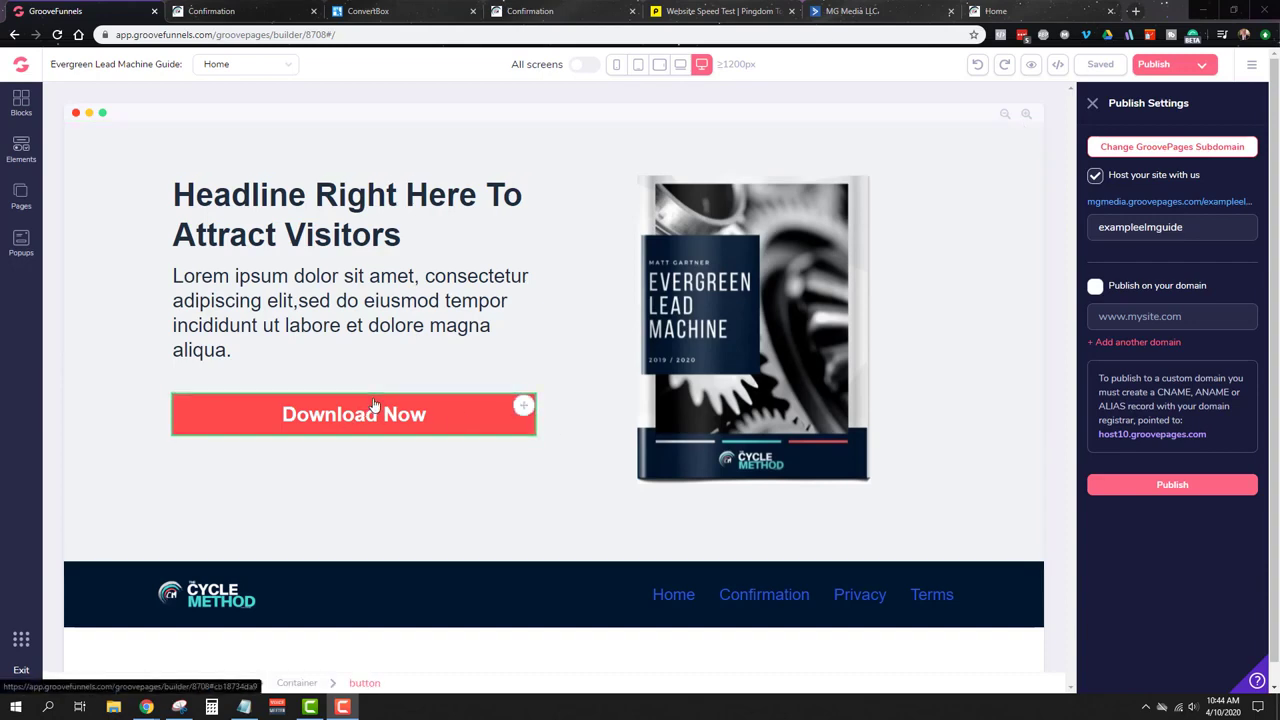